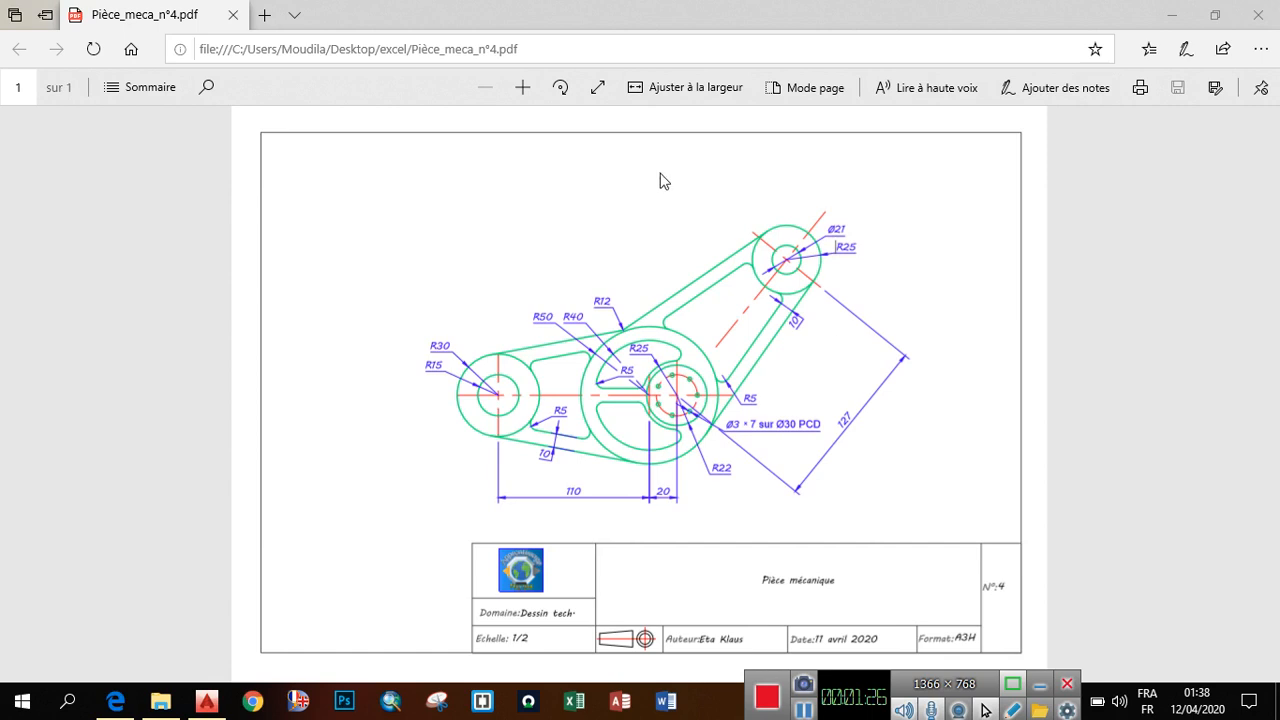
Fit the PDF drawing to the page width and examine the mechanical part's dimensions and title block
left_click(636, 89)
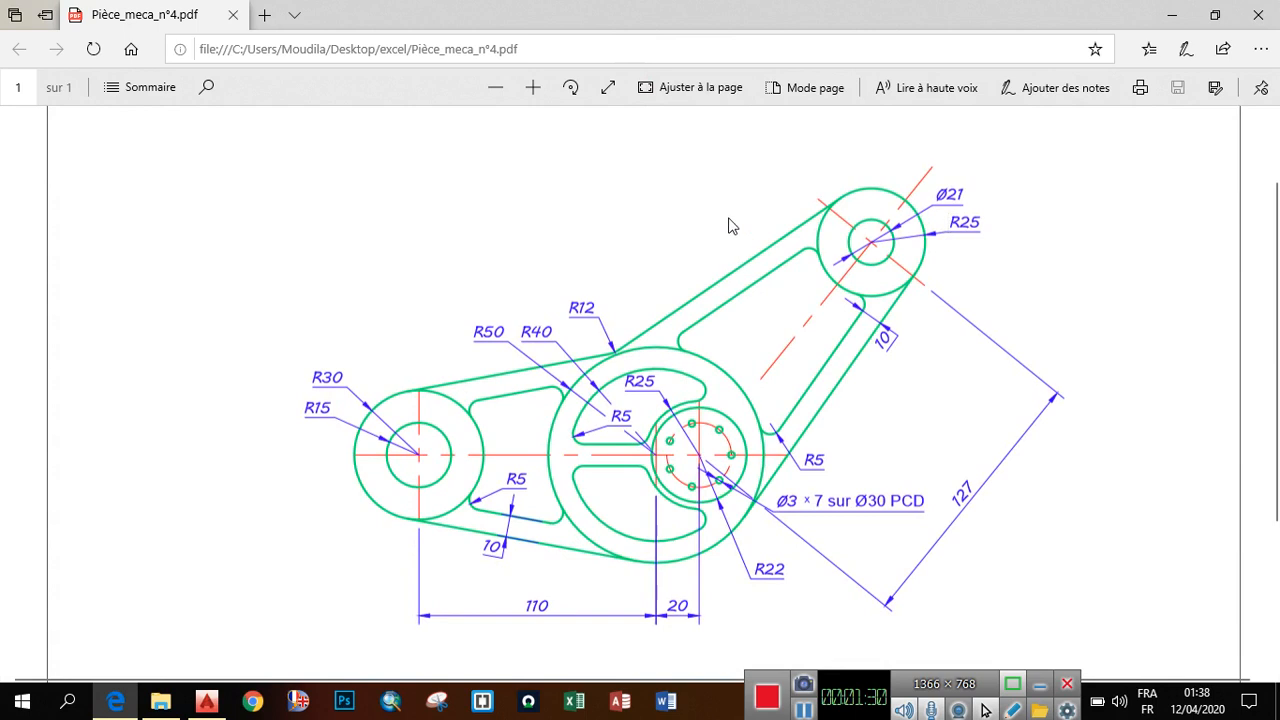
scroll(729, 224, "down", 2)
scroll(729, 224, "up", 2)
scroll(729, 235, "down", 2)
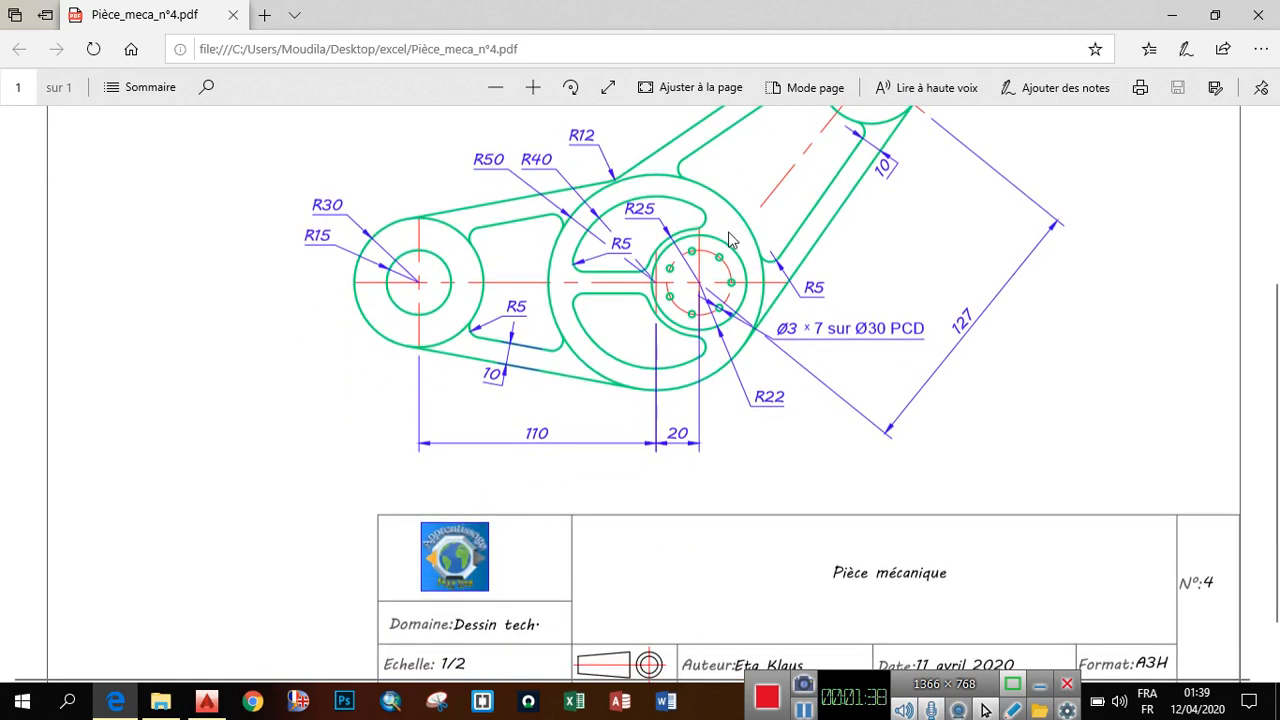
scroll(729, 240, "up", 3)
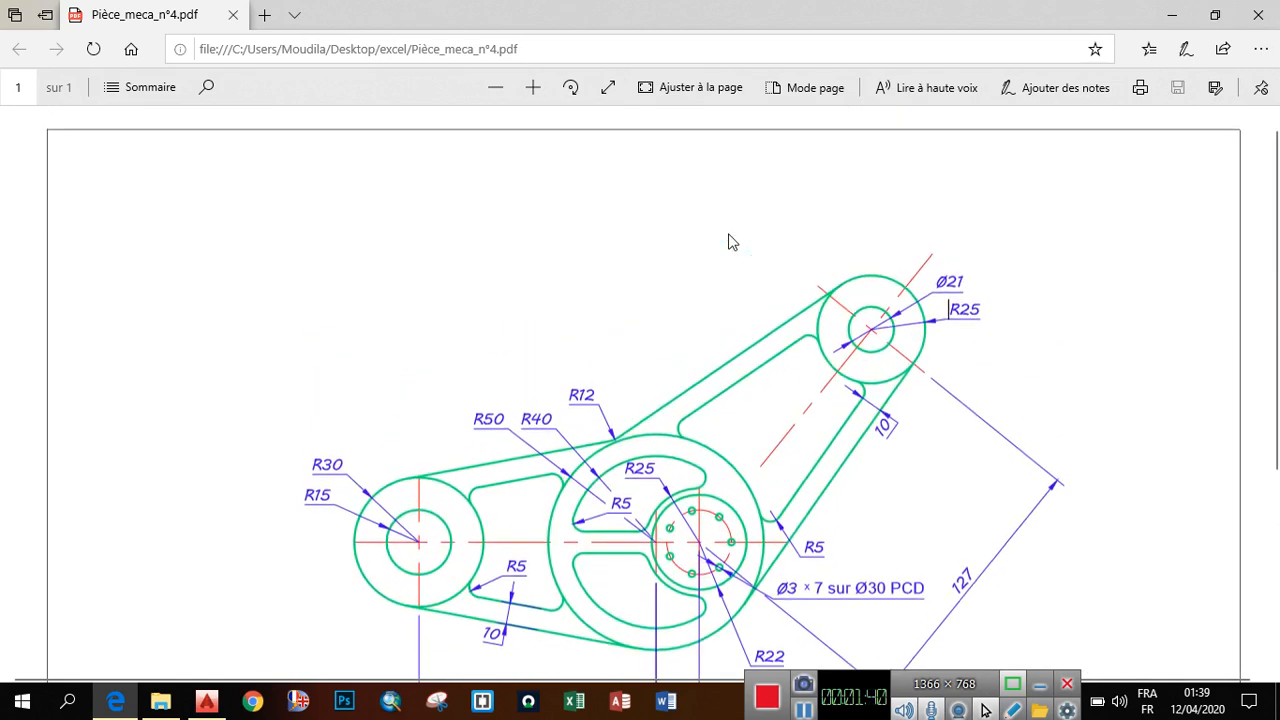
scroll(729, 240, "down", 2)
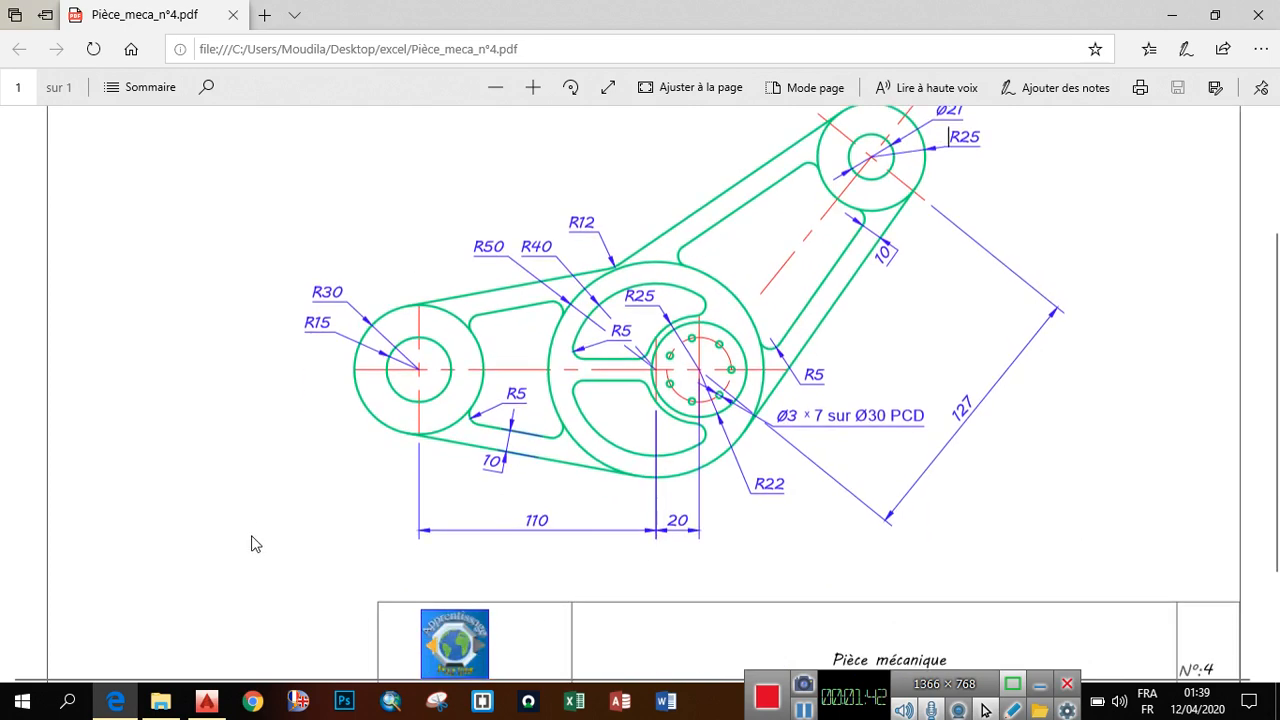
Switch to AutoCAD and look through the recent documents on the start page
left_click(208, 701)
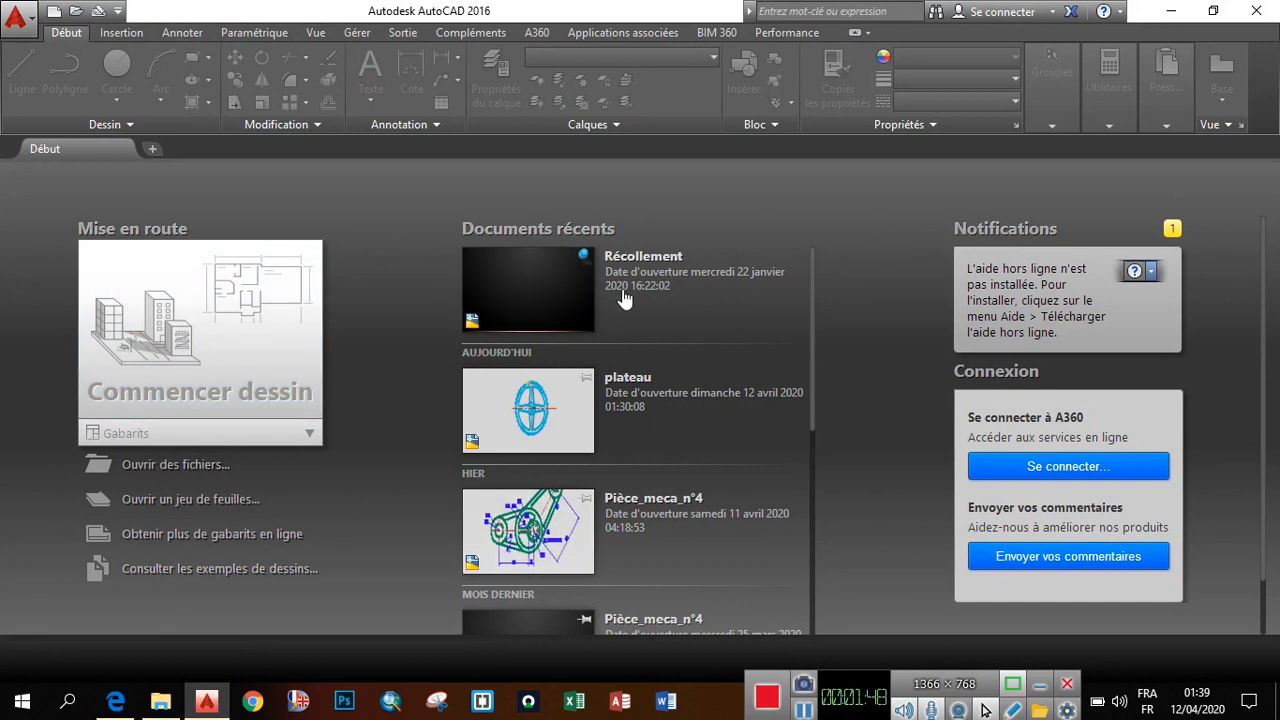
scroll(623, 298, "down", 2)
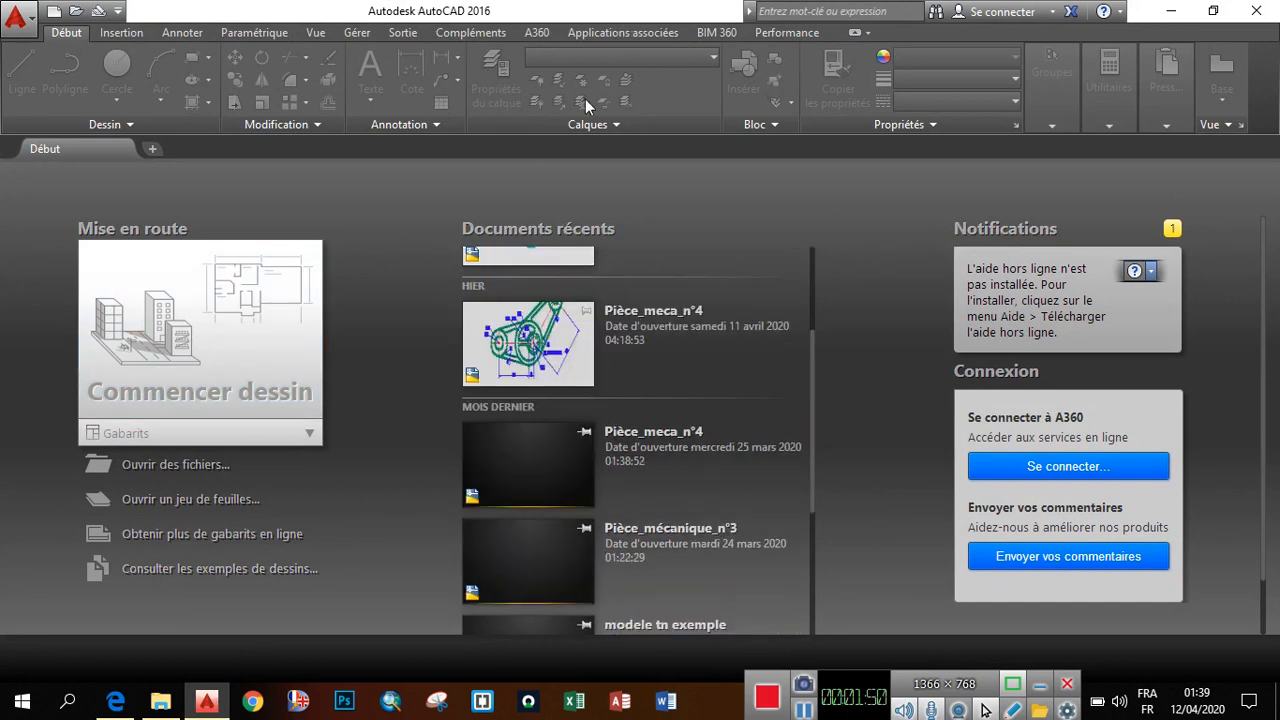
scroll(752, 466, "up", 2)
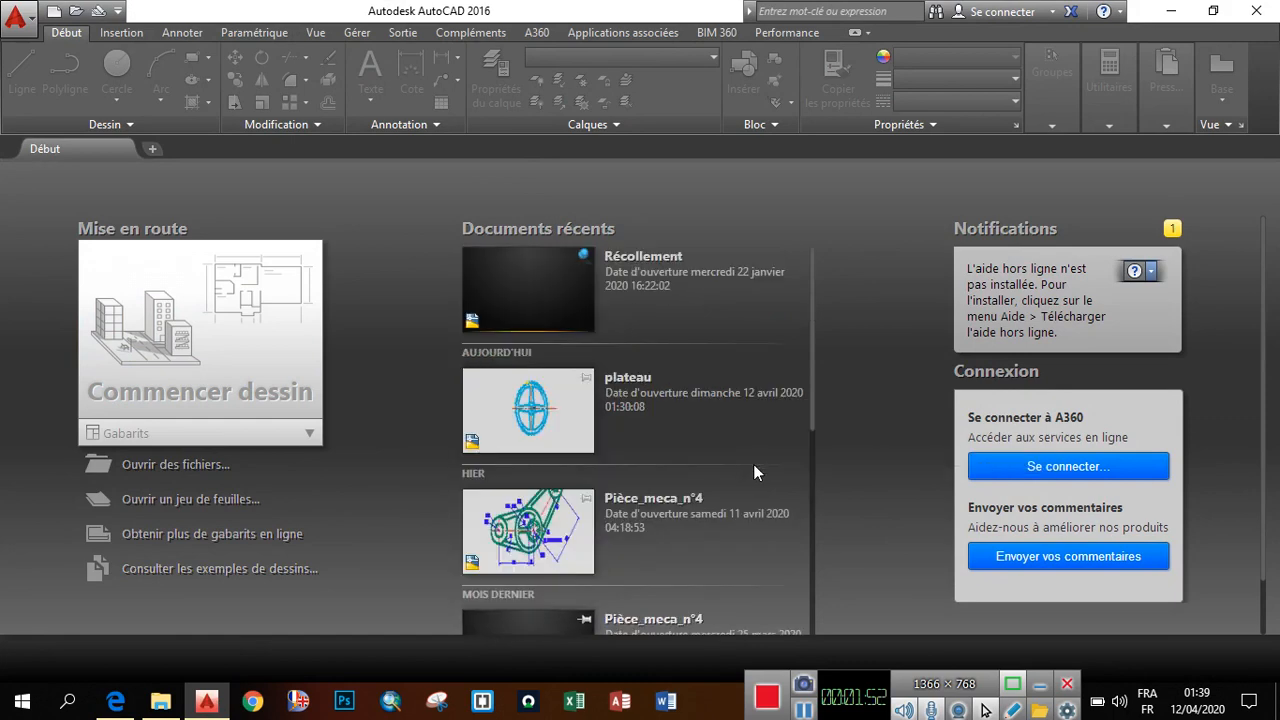
scroll(753, 464, "down", 3)
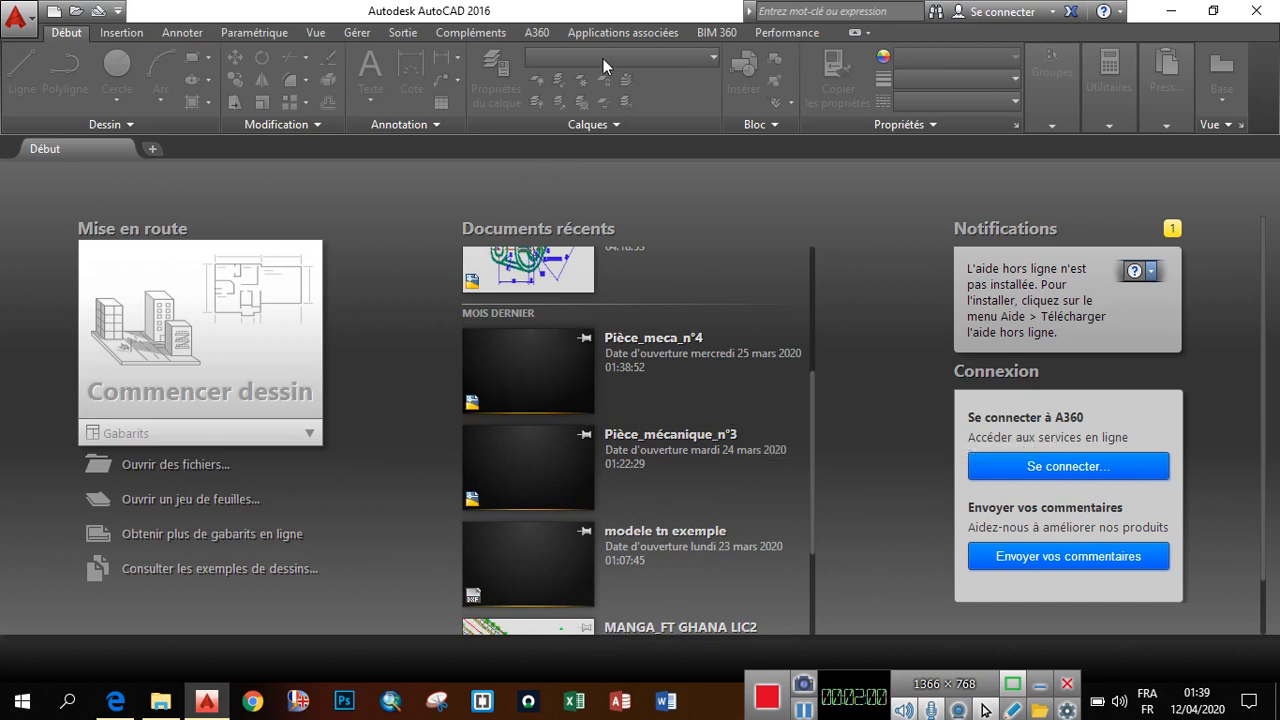
scroll(635, 317, "up", 3)
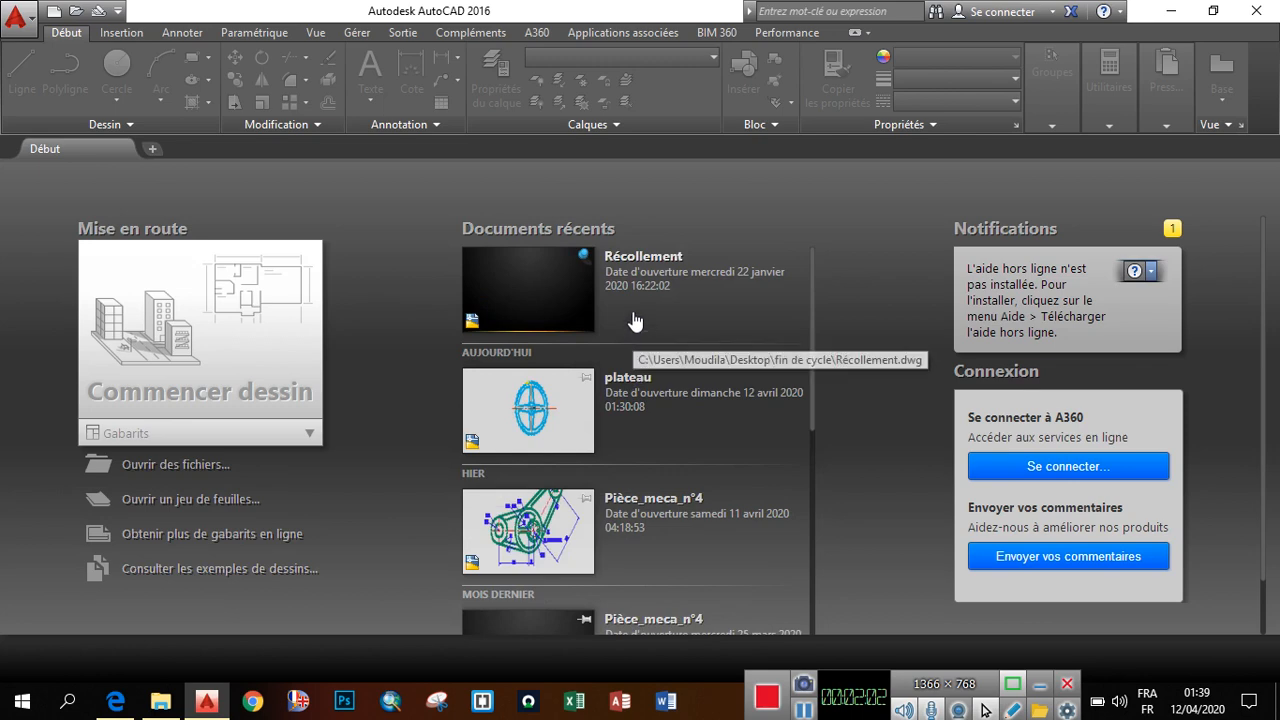
scroll(617, 280, "down", 1)
scroll(613, 352, "up", 1)
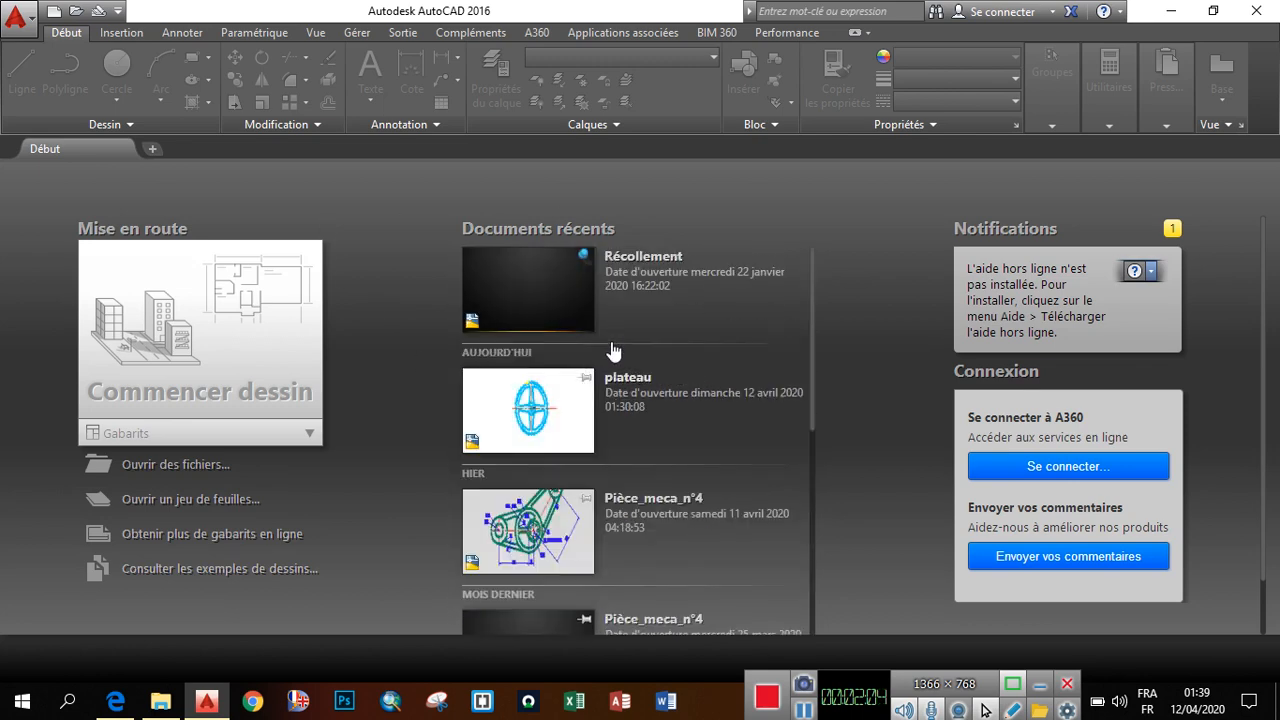
scroll(608, 300, "down", 3)
scroll(618, 296, "up", 3)
scroll(585, 380, "down", 3)
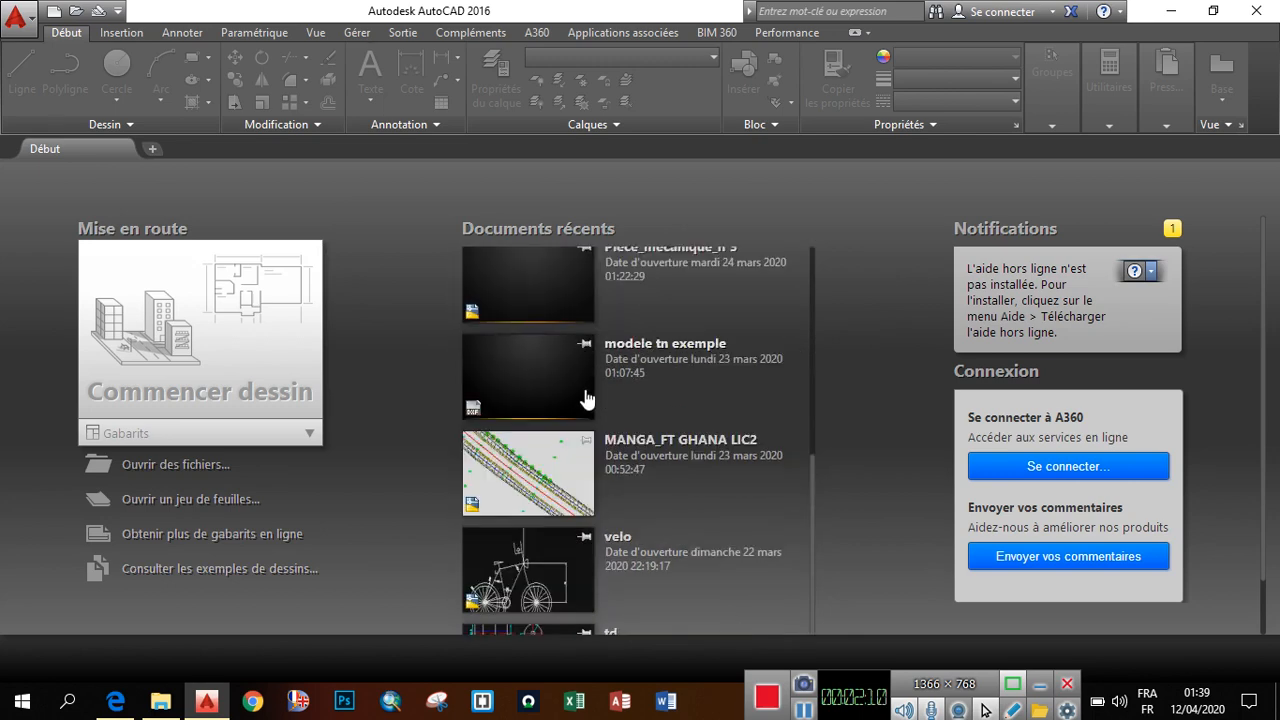
scroll(587, 399, "up", 2)
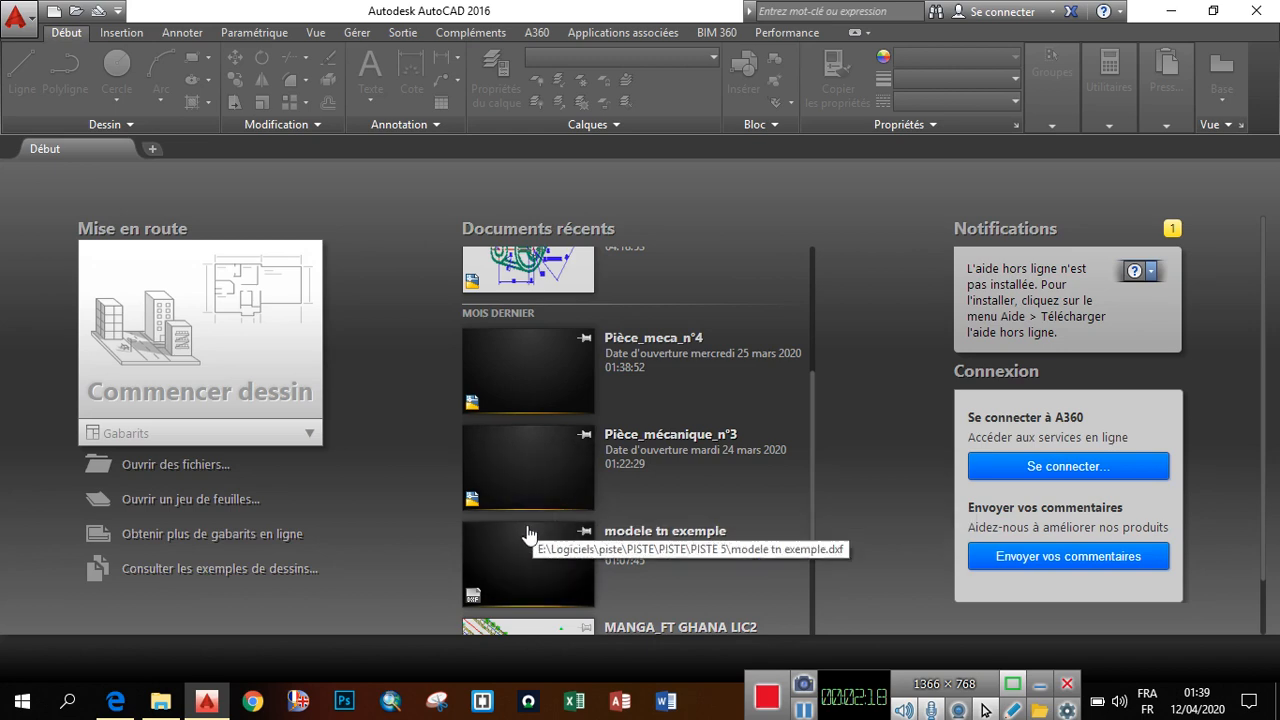
Create a new drawing without a template, using the metric system
left_click(53, 14)
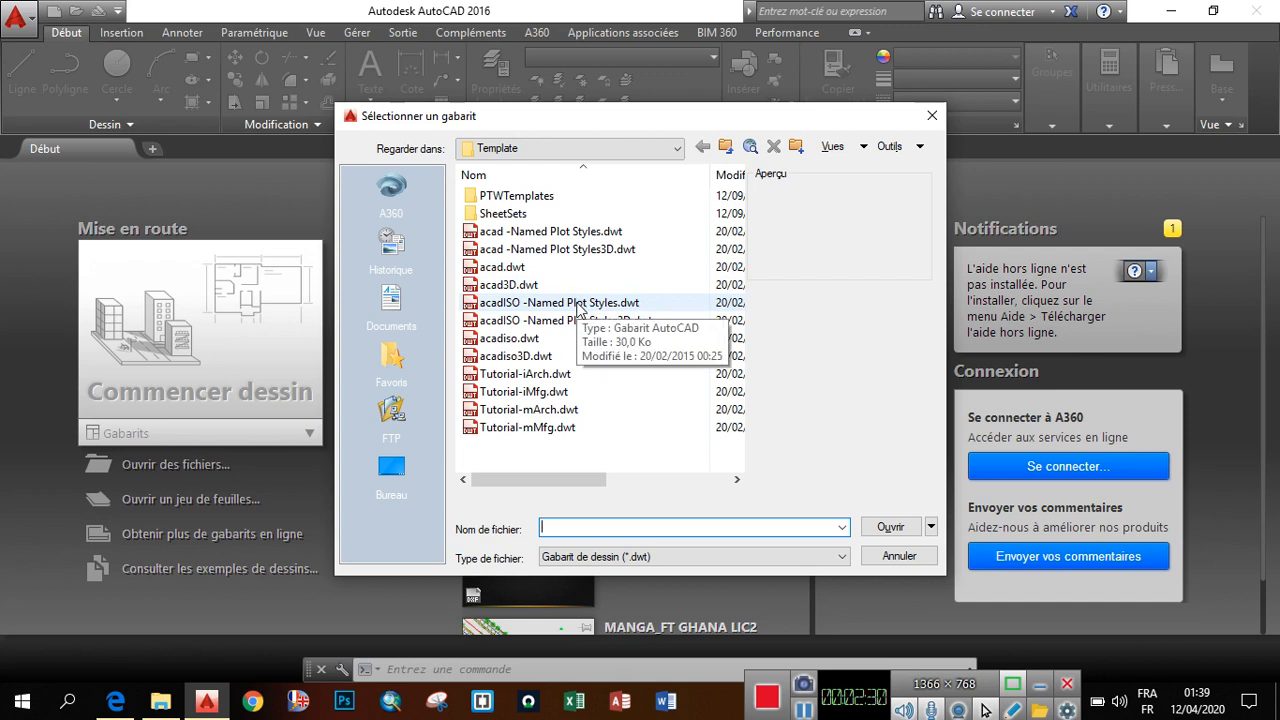
scroll(580, 251, "right", 3)
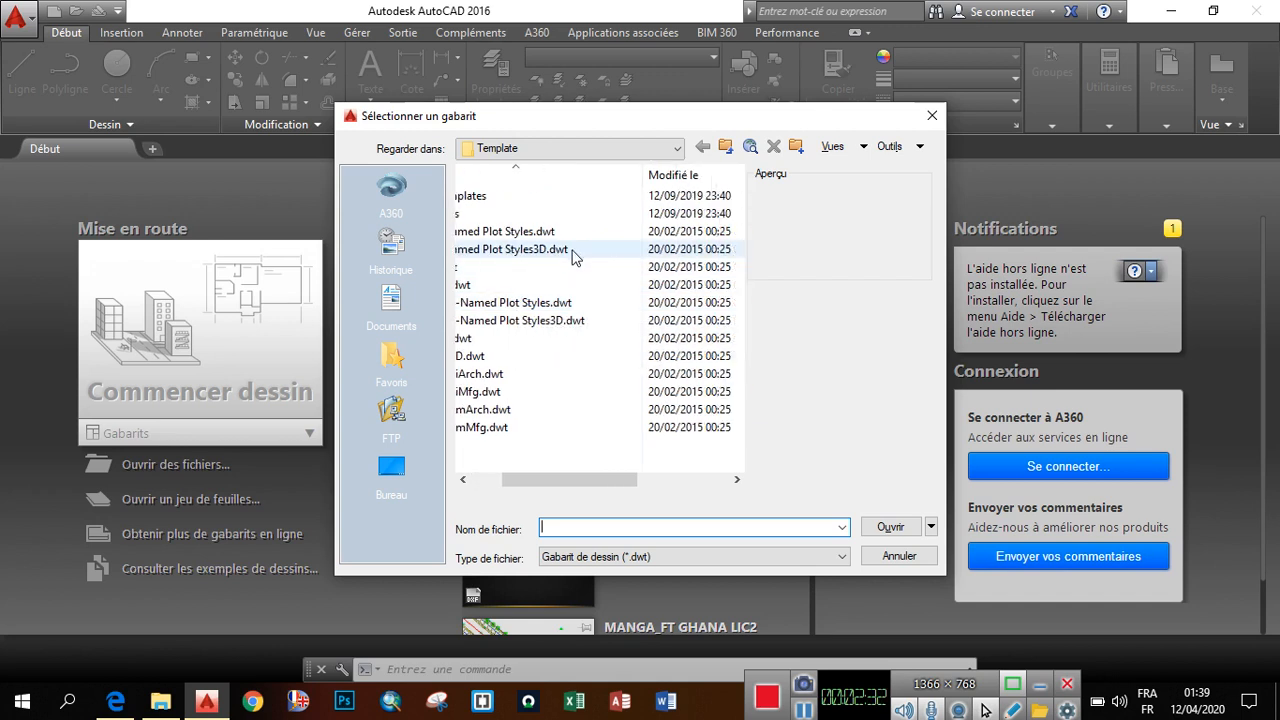
scroll(571, 249, "left", 3)
scroll(520, 235, "right", 3)
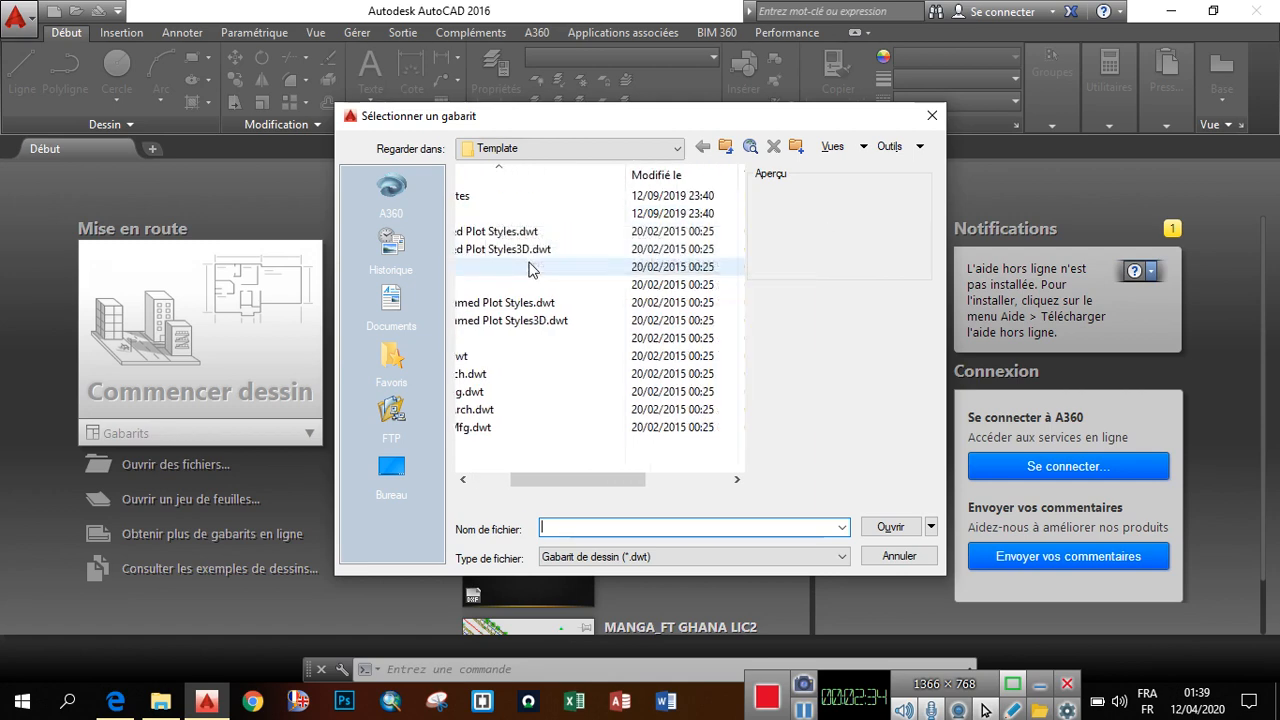
scroll(571, 250, "left", 3)
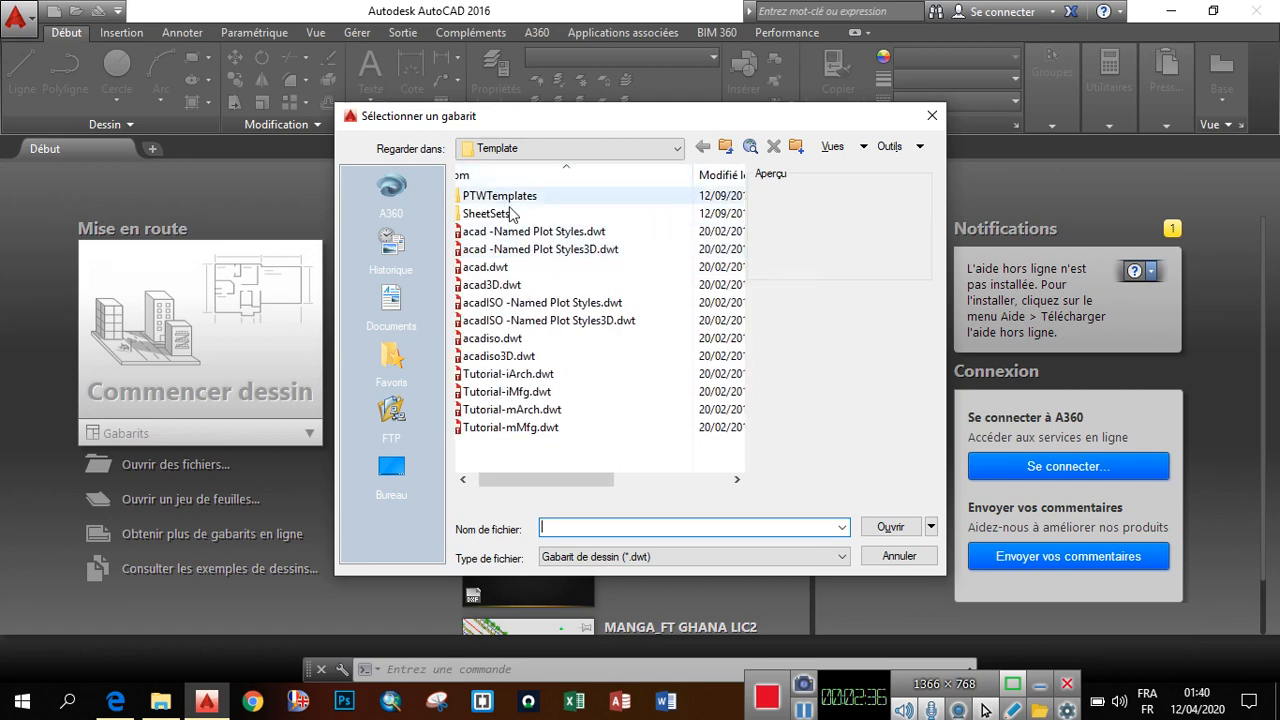
scroll(510, 222, "right", 2)
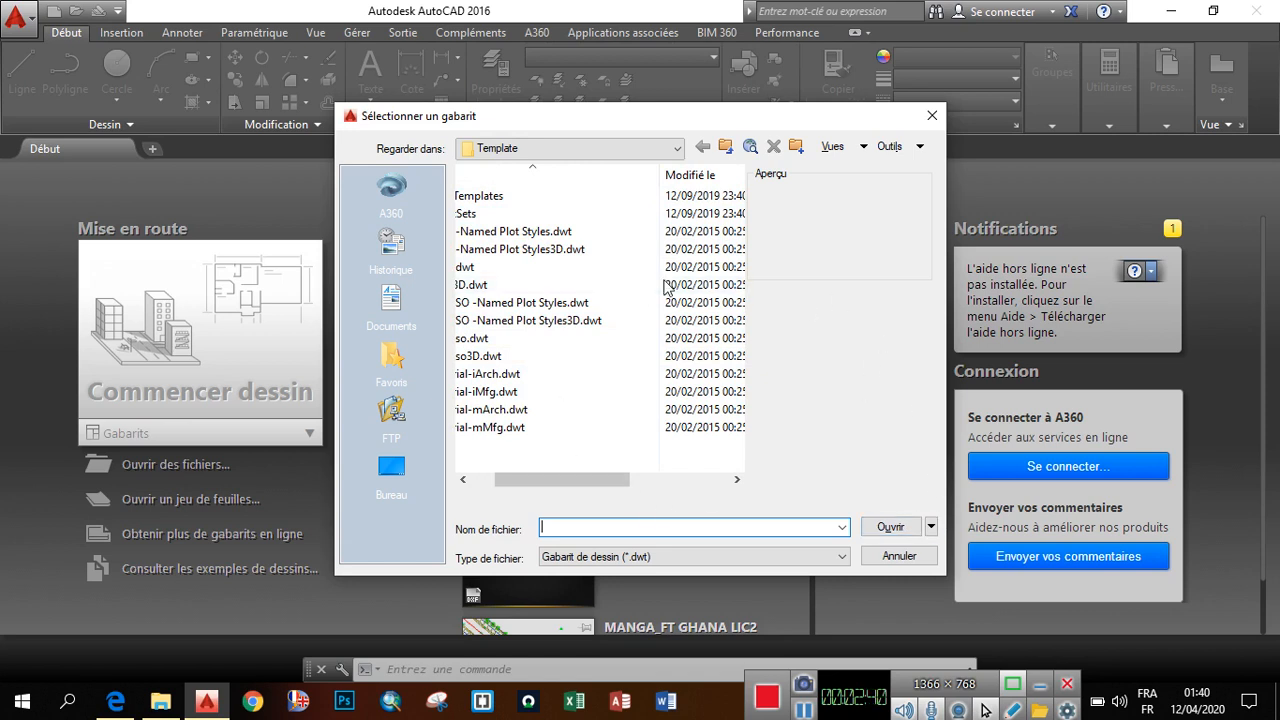
scroll(490, 266, "left", 2)
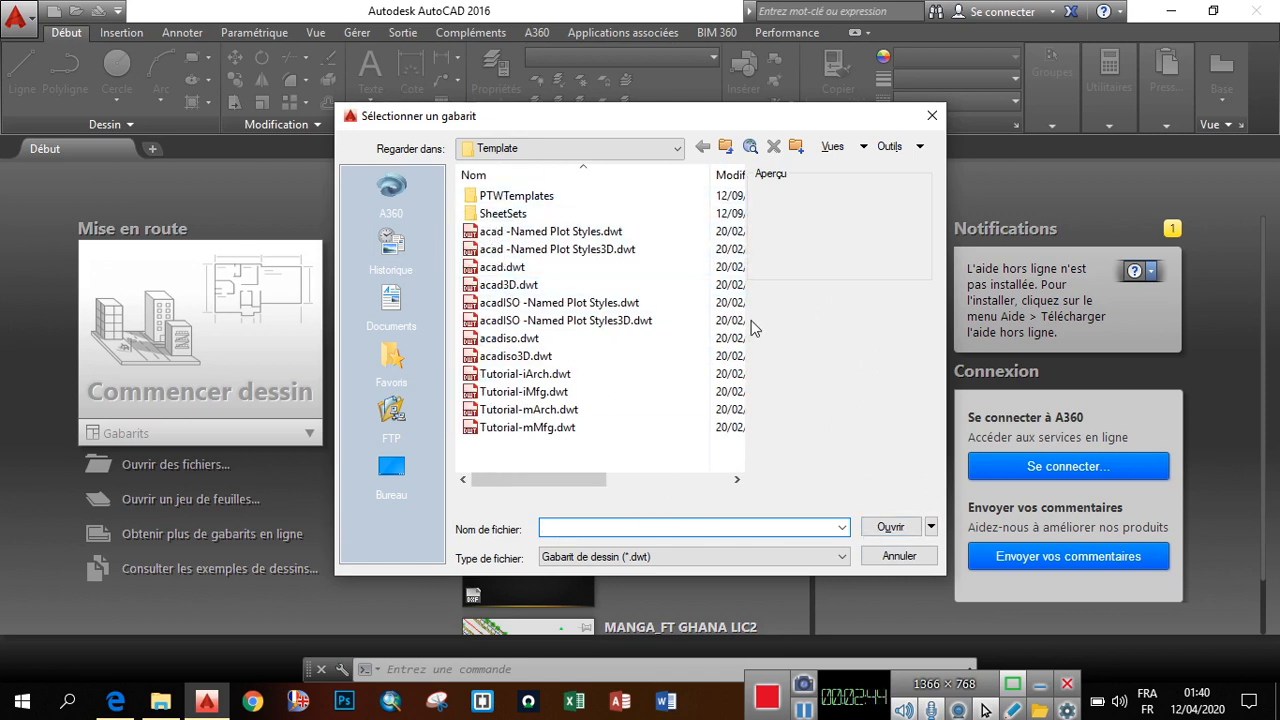
left_click(931, 528)
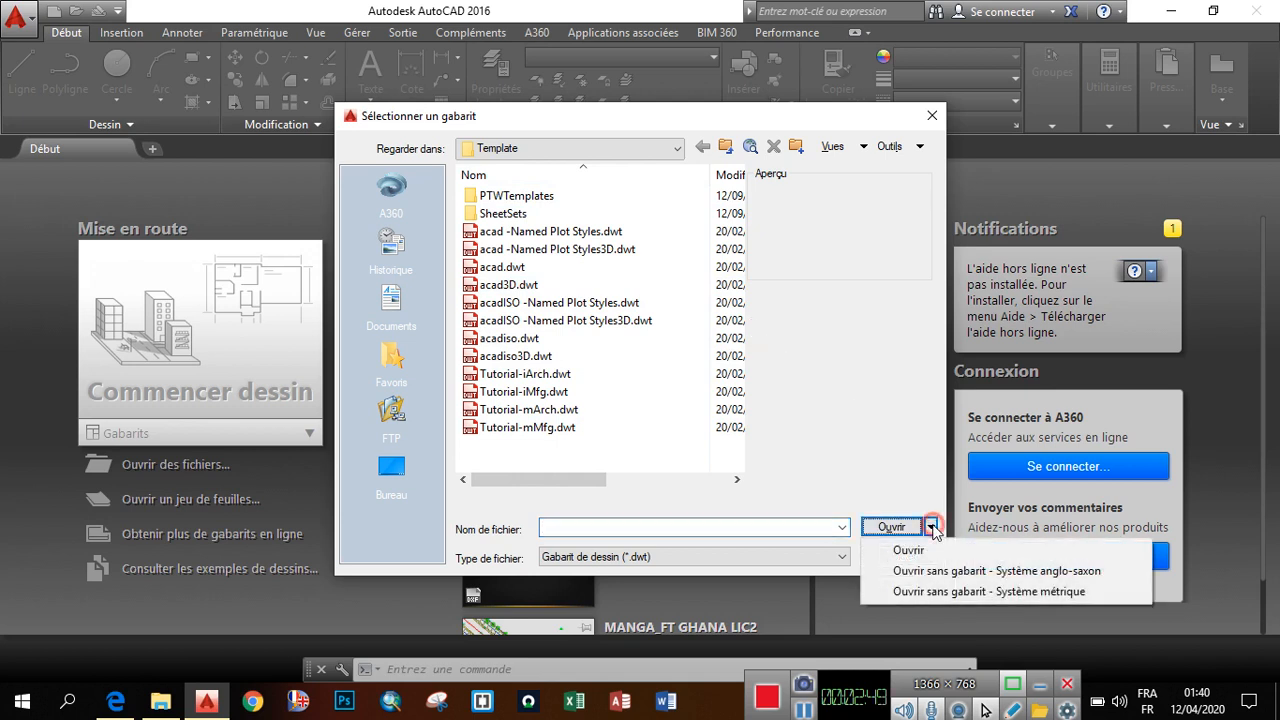
left_click(928, 592)
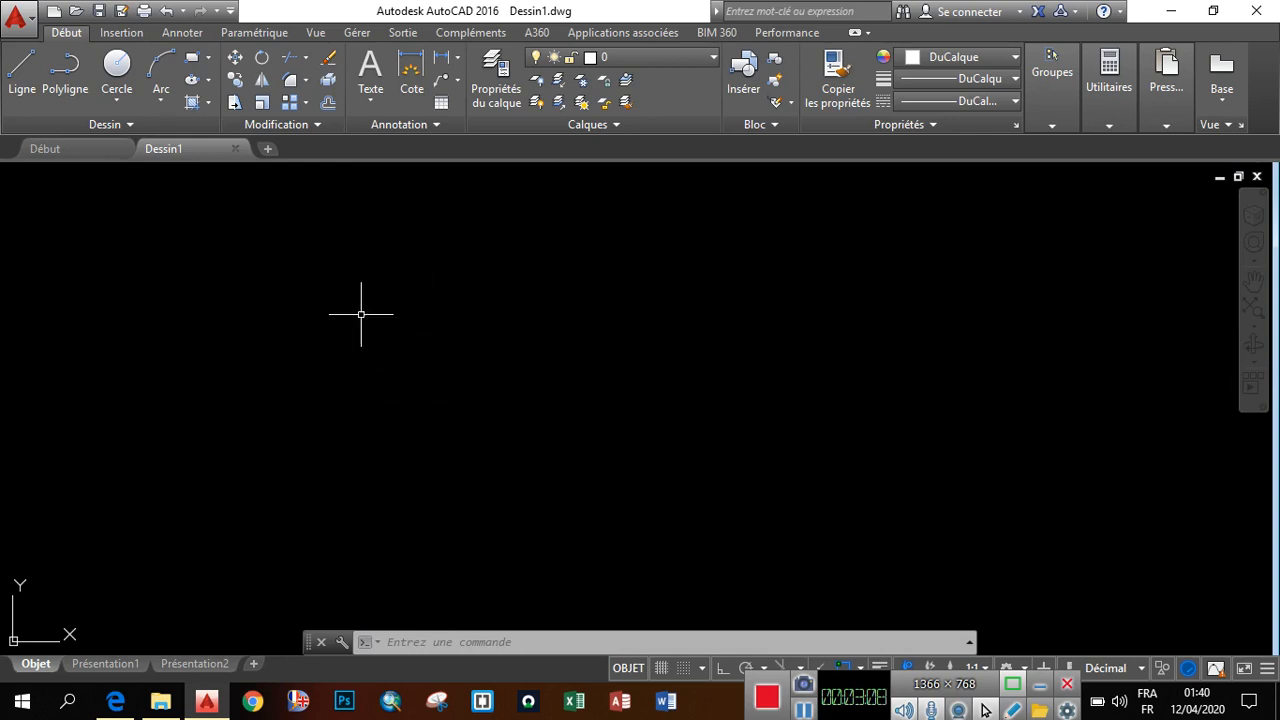
Open the drawing units settings and set the length type to Décimal with a precision of 0.00
left_click(22, 18)
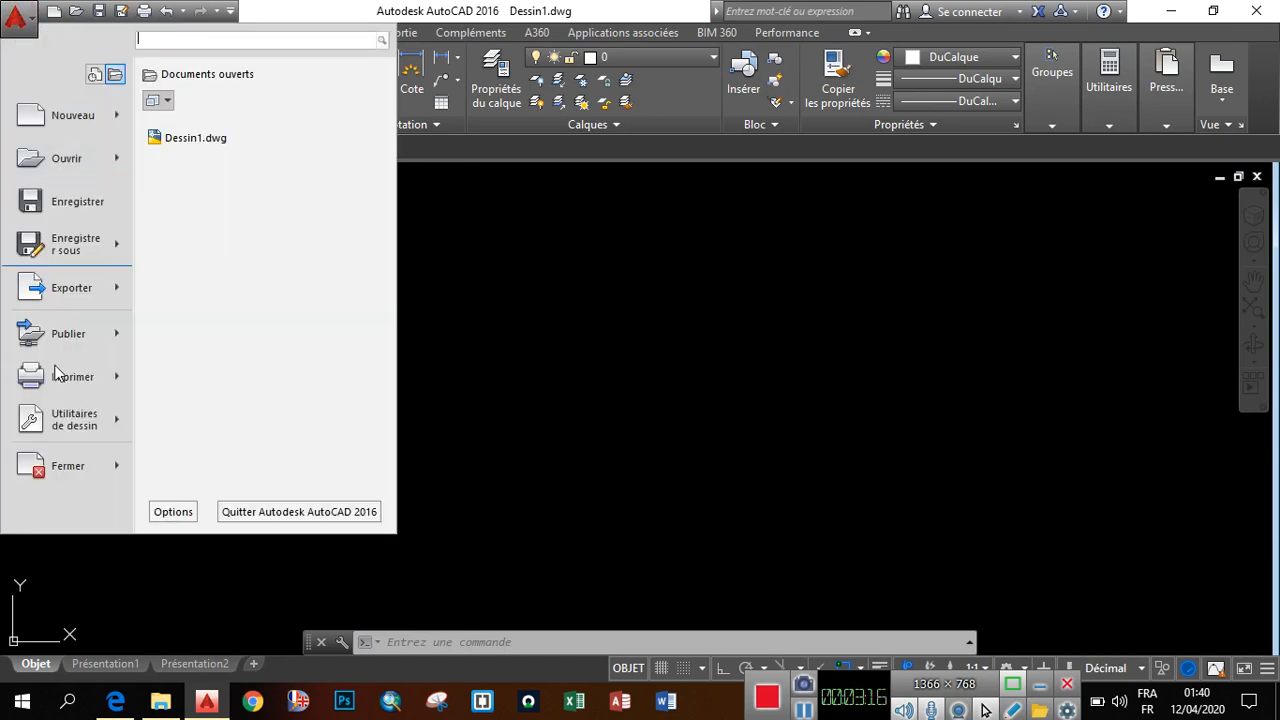
left_click(104, 421)
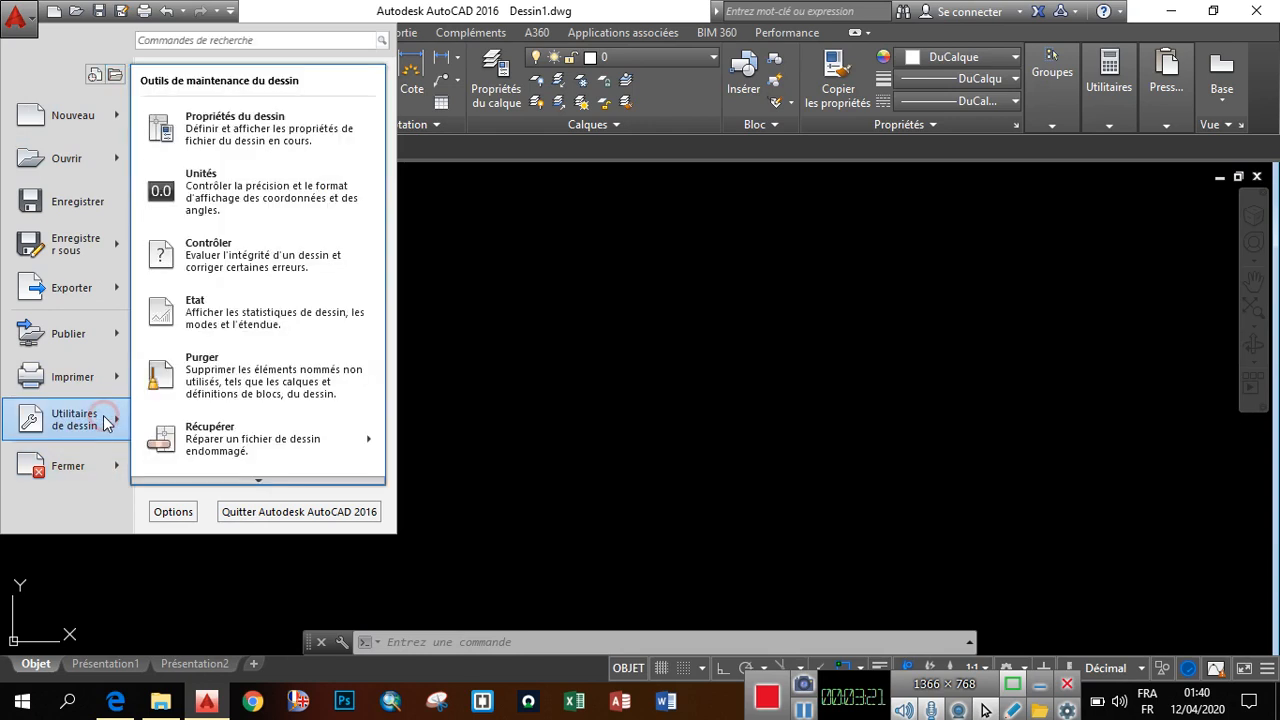
left_click(207, 193)
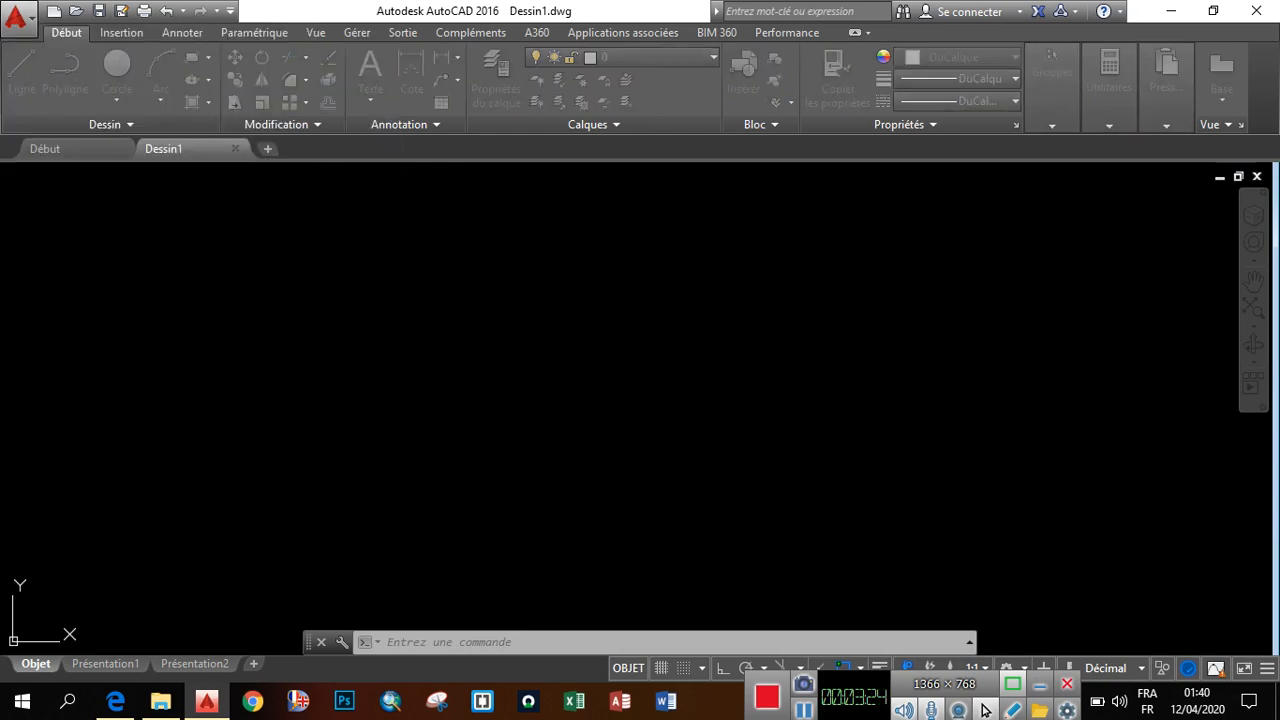
left_click(588, 224)
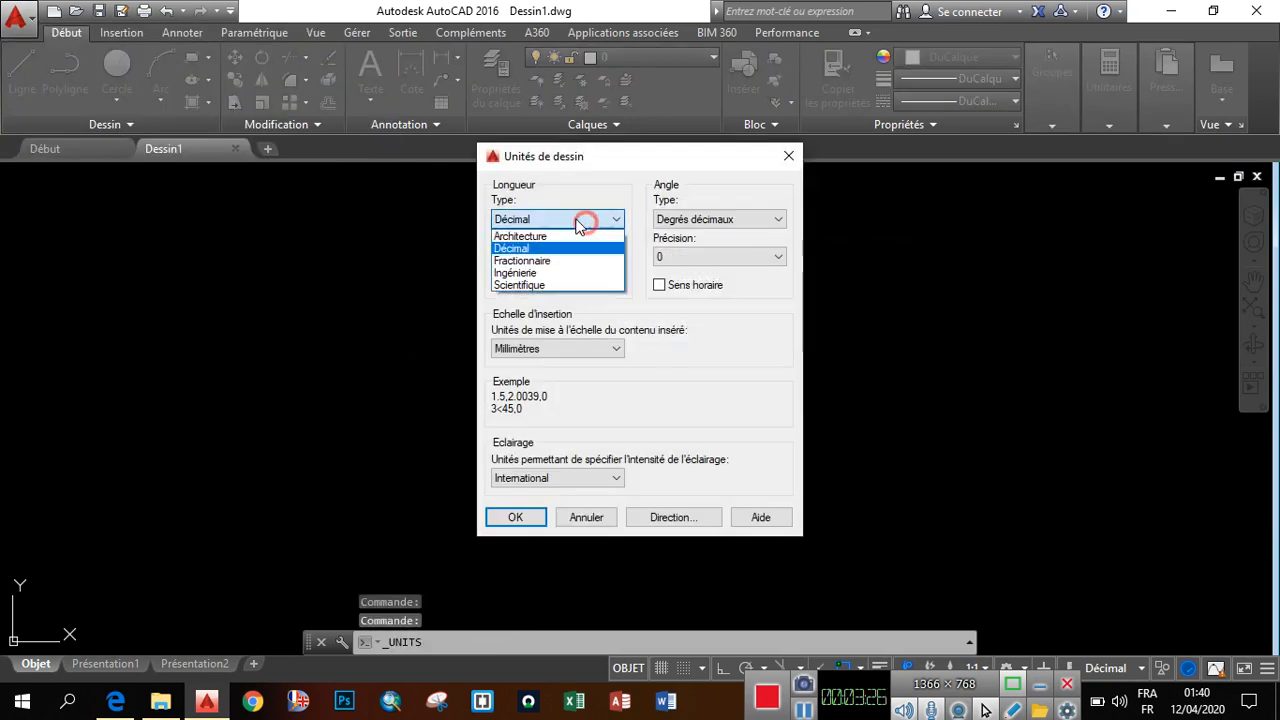
left_click(510, 249)
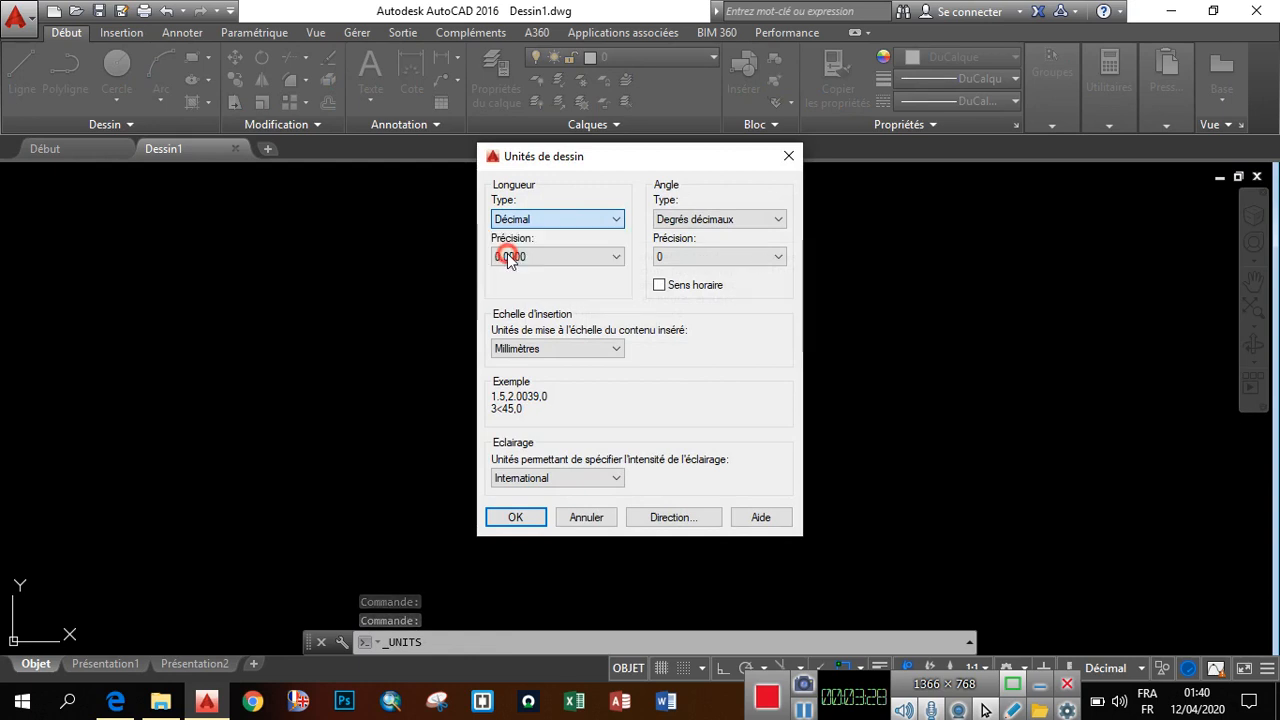
left_click(586, 257)
left_click(505, 298)
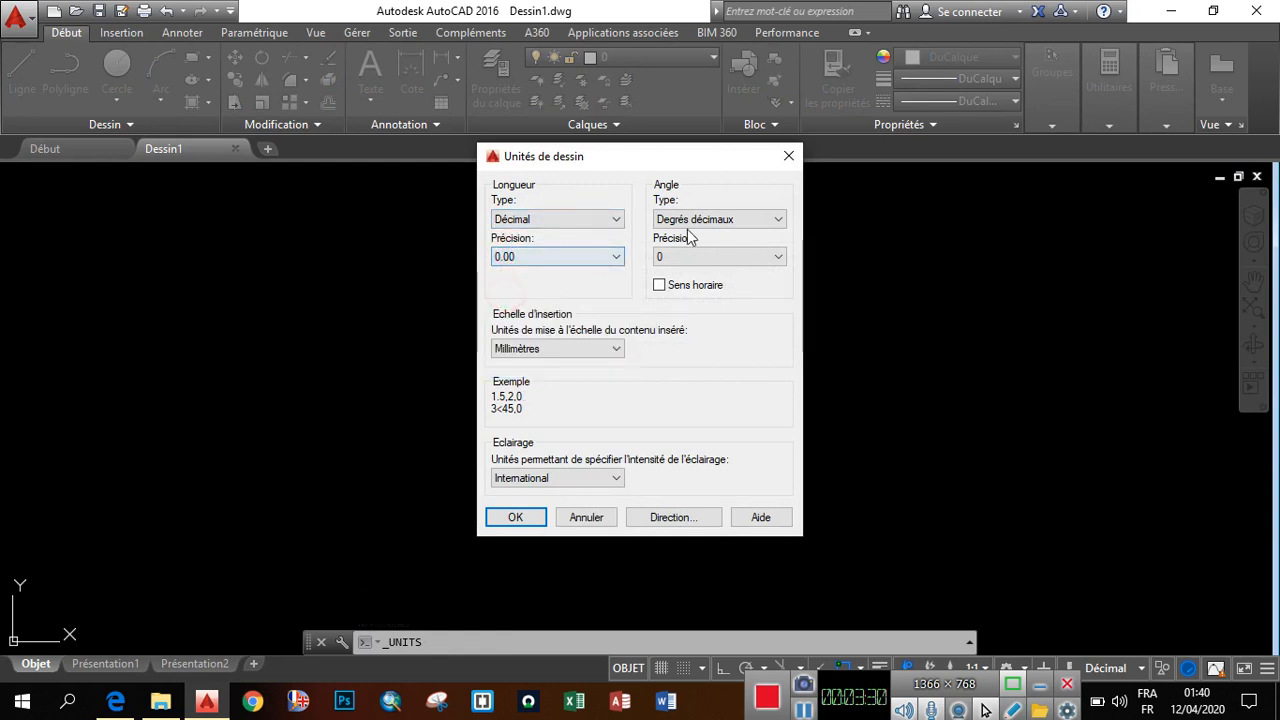
Keep the angle type as Degrés décimaux and set the angle precision to 0.00
left_click(723, 219)
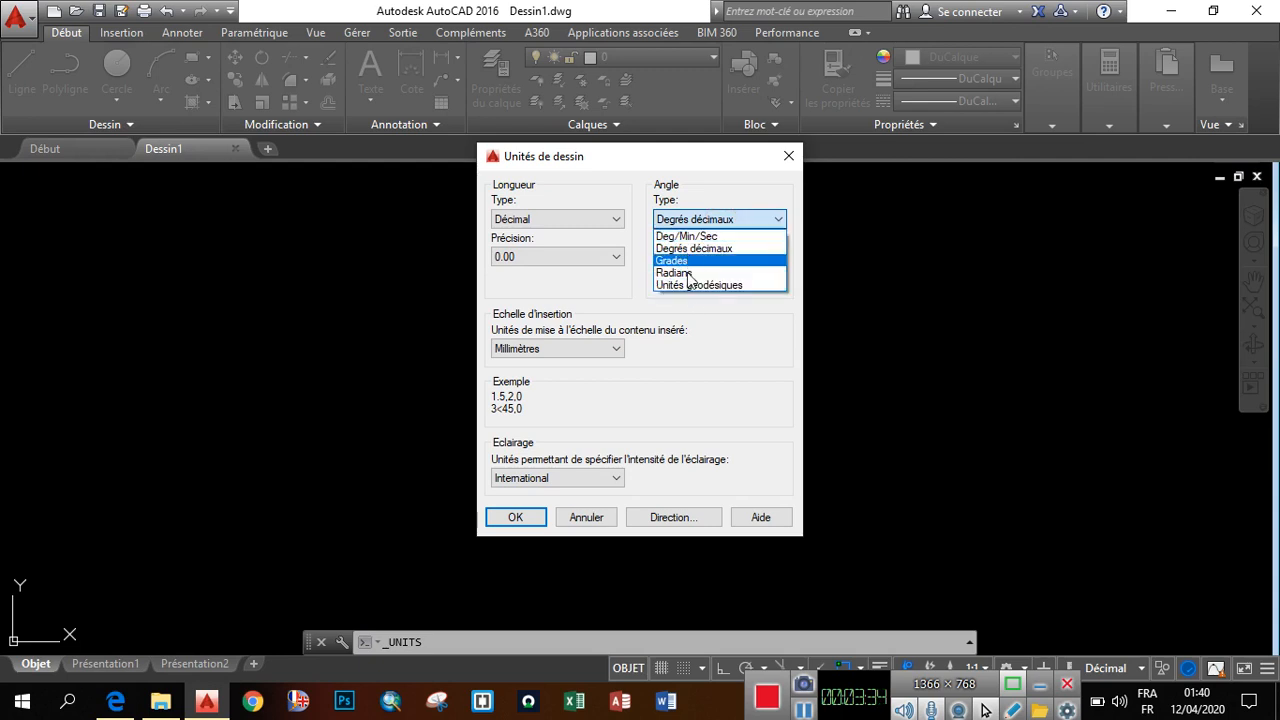
left_click(690, 315)
left_click(670, 258)
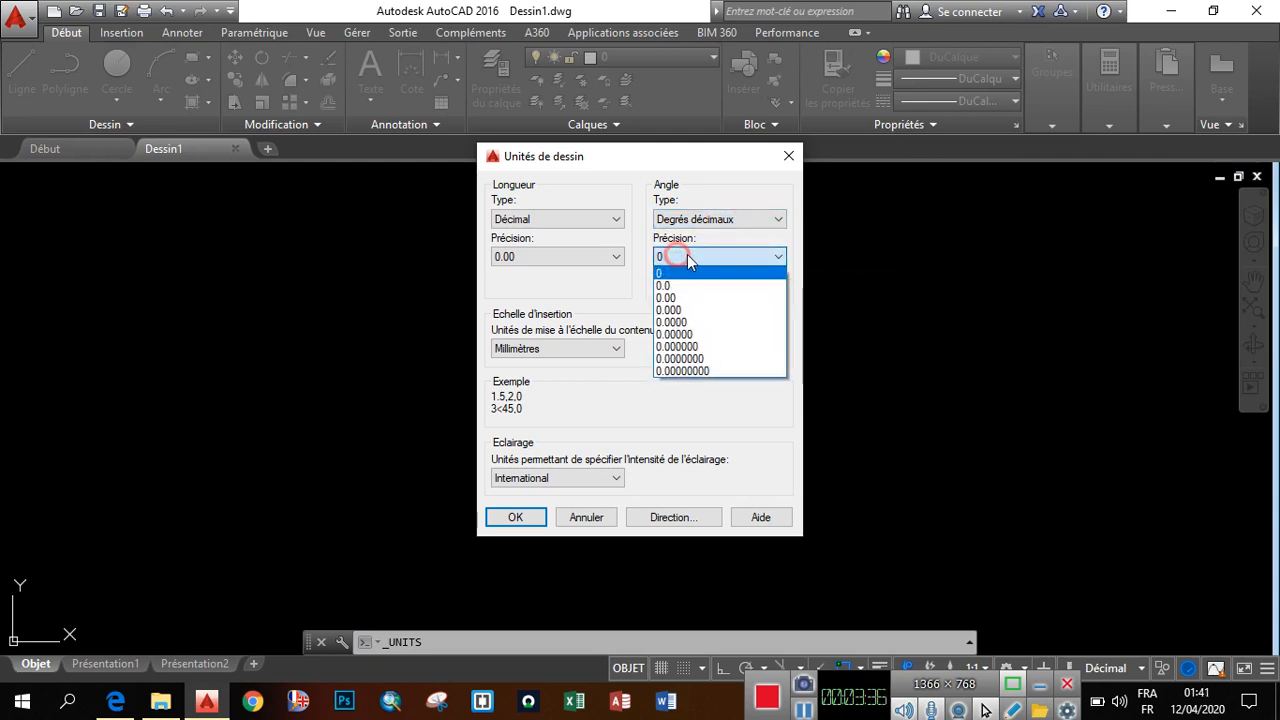
left_click(690, 297)
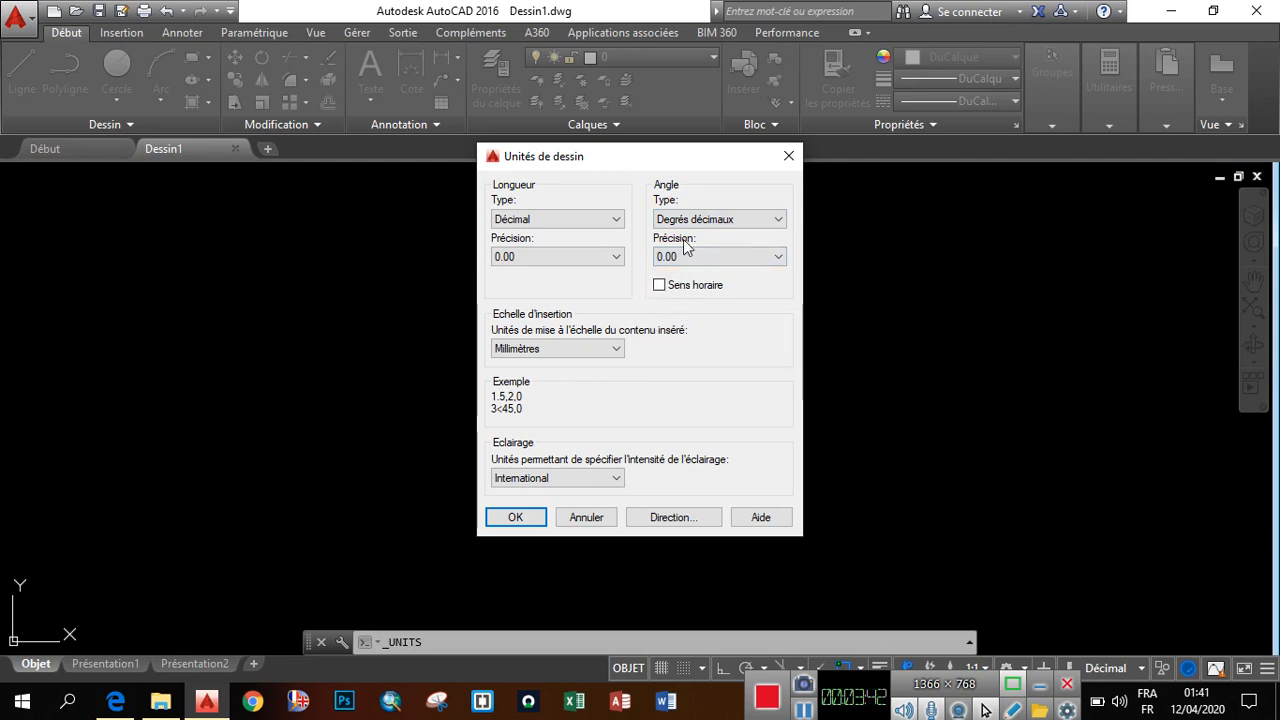
Choose Millimètres for the insertion scale and International for the lighting units, and apply the unit settings
left_click(614, 350)
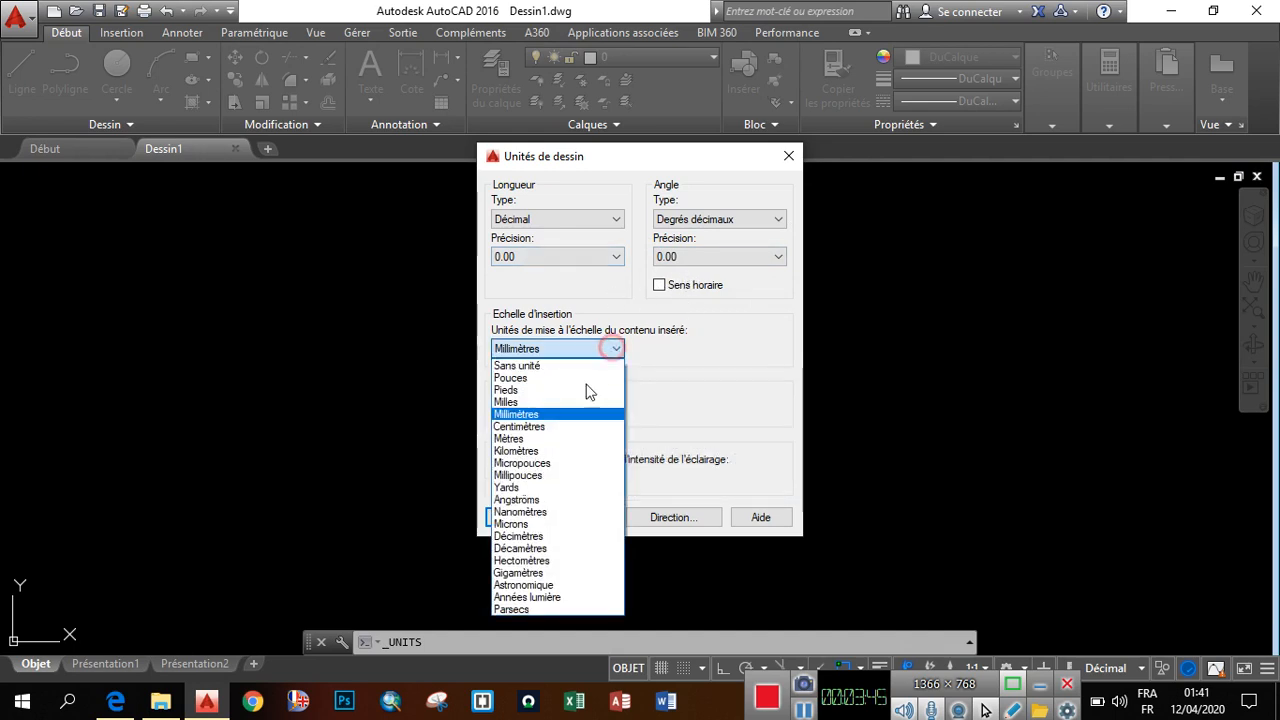
left_click(510, 414)
left_click(555, 478)
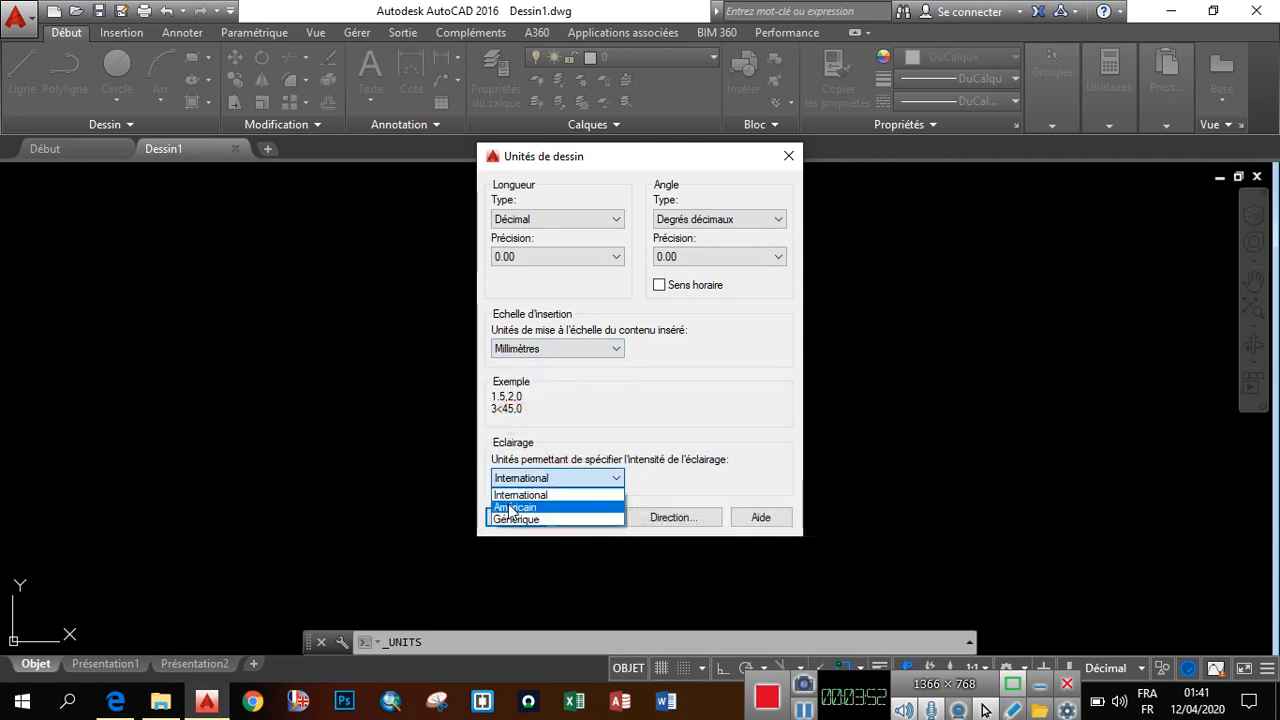
left_click(514, 495)
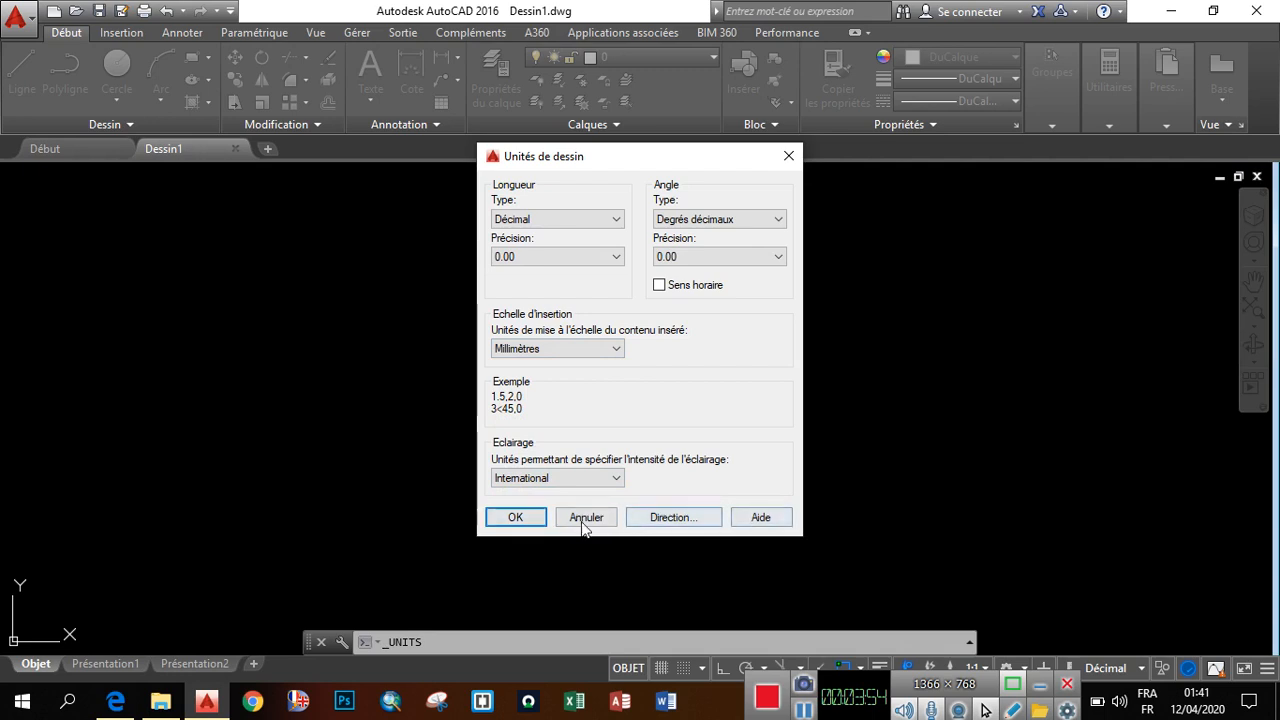
left_click(529, 519)
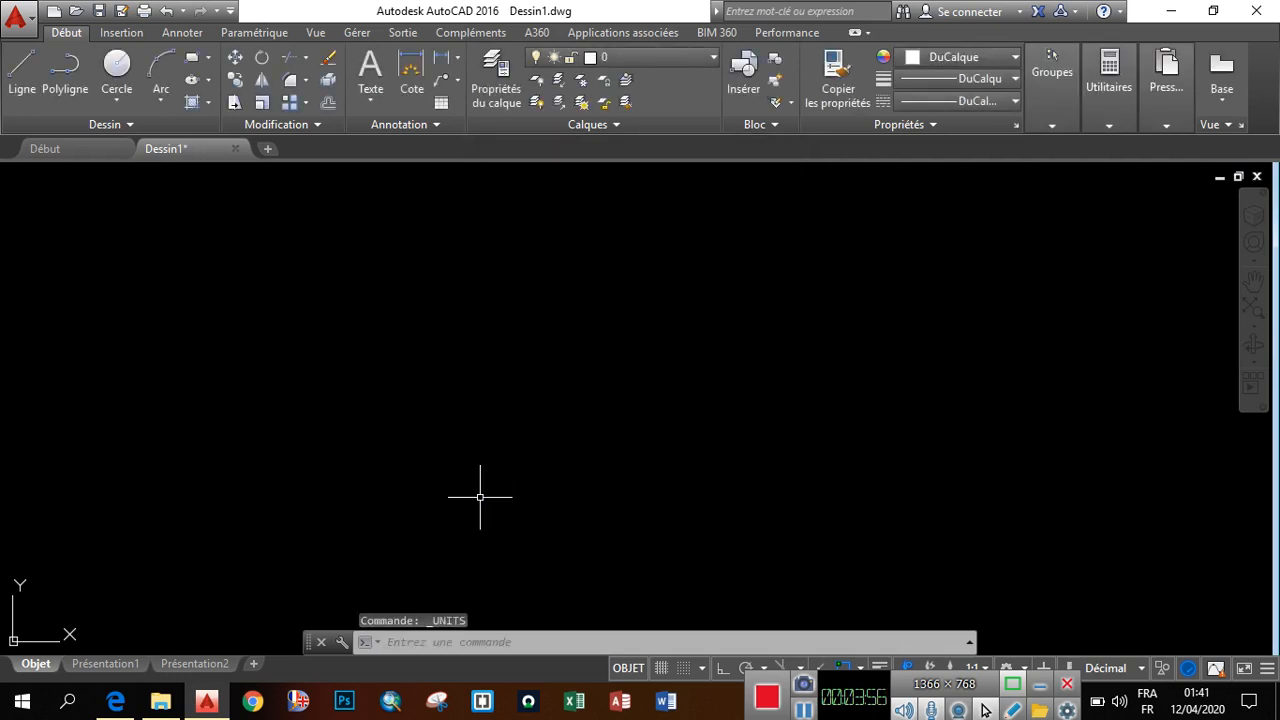
Open the drawing's properties and enter Déssin mécanique as the title
left_click(17, 14)
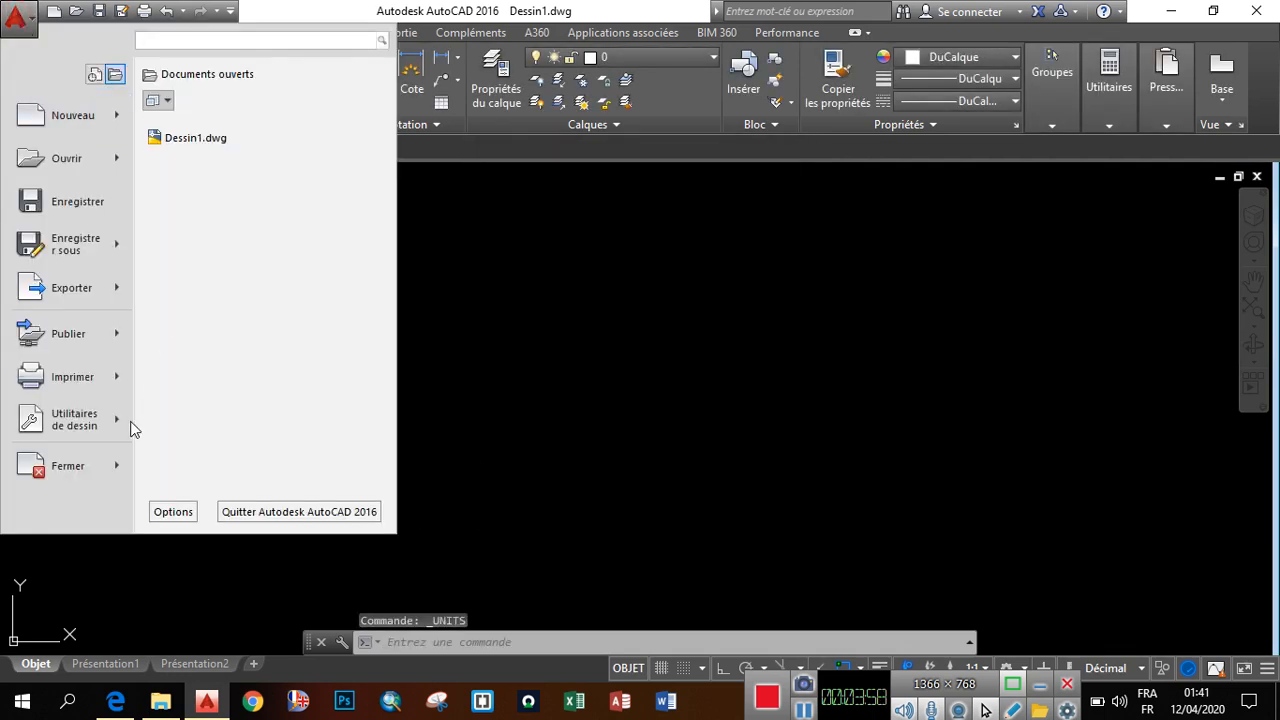
mouse_move(100, 428)
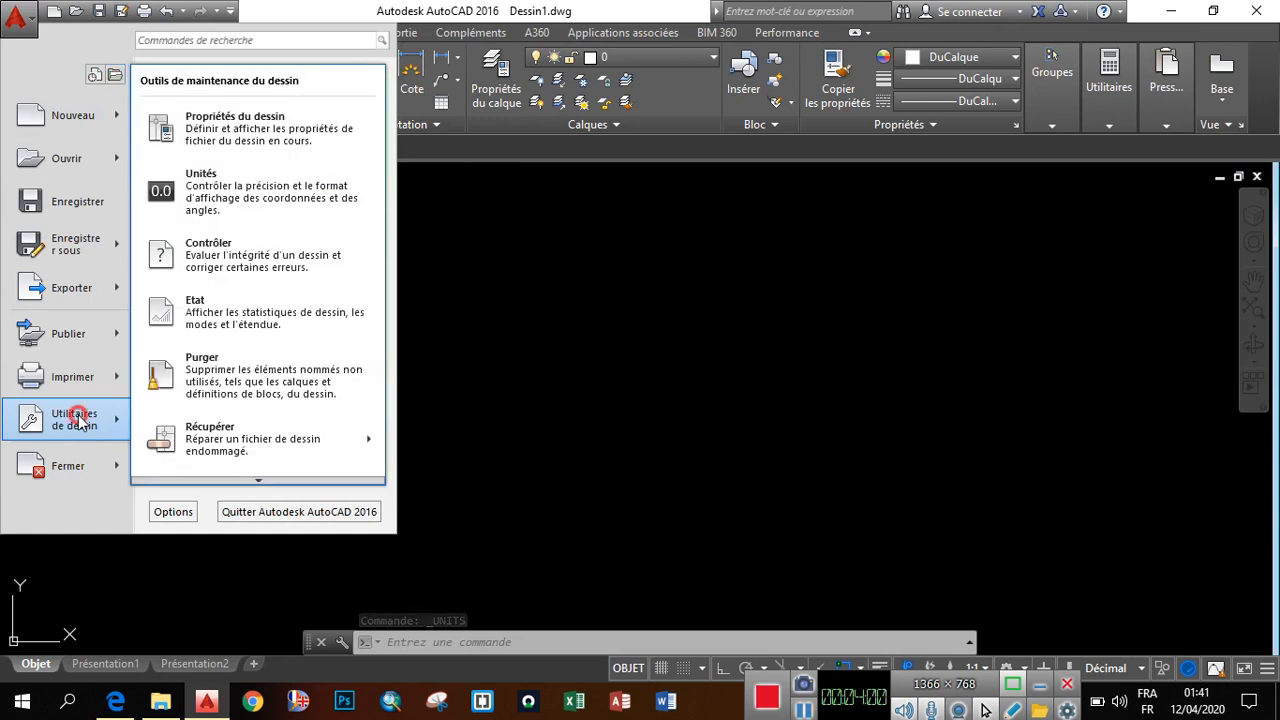
left_click(247, 132)
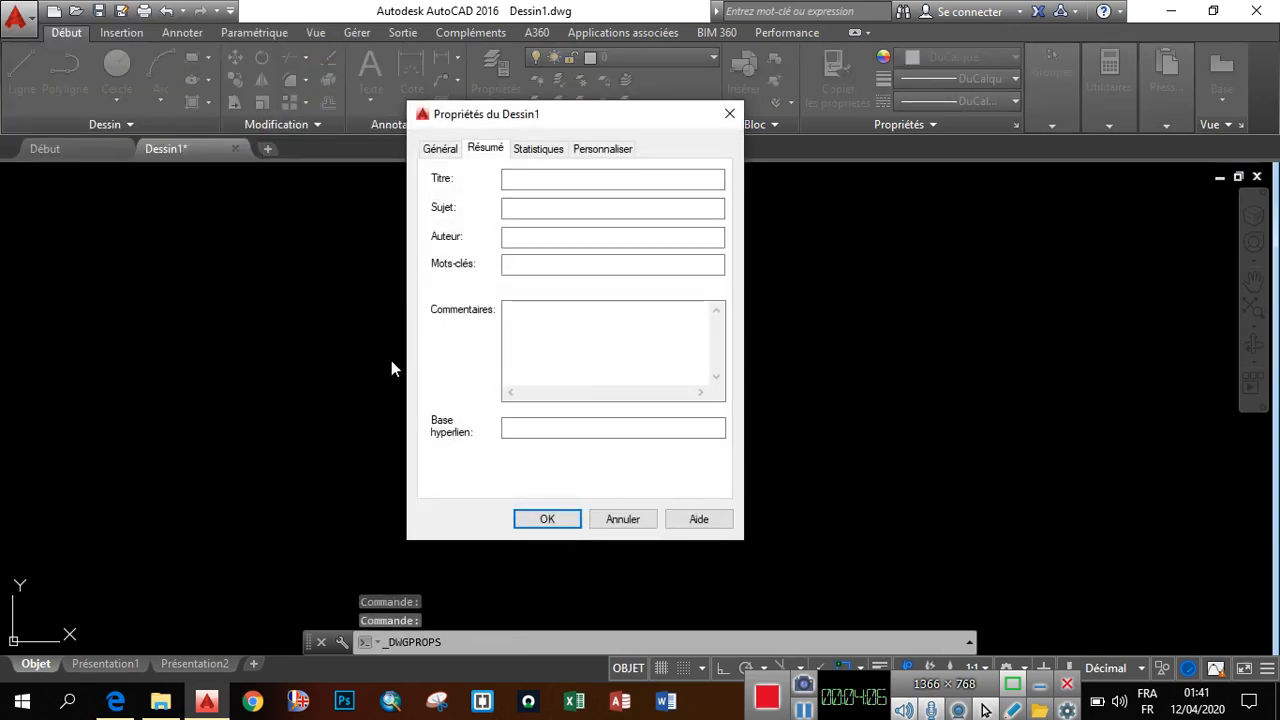
left_click(540, 180)
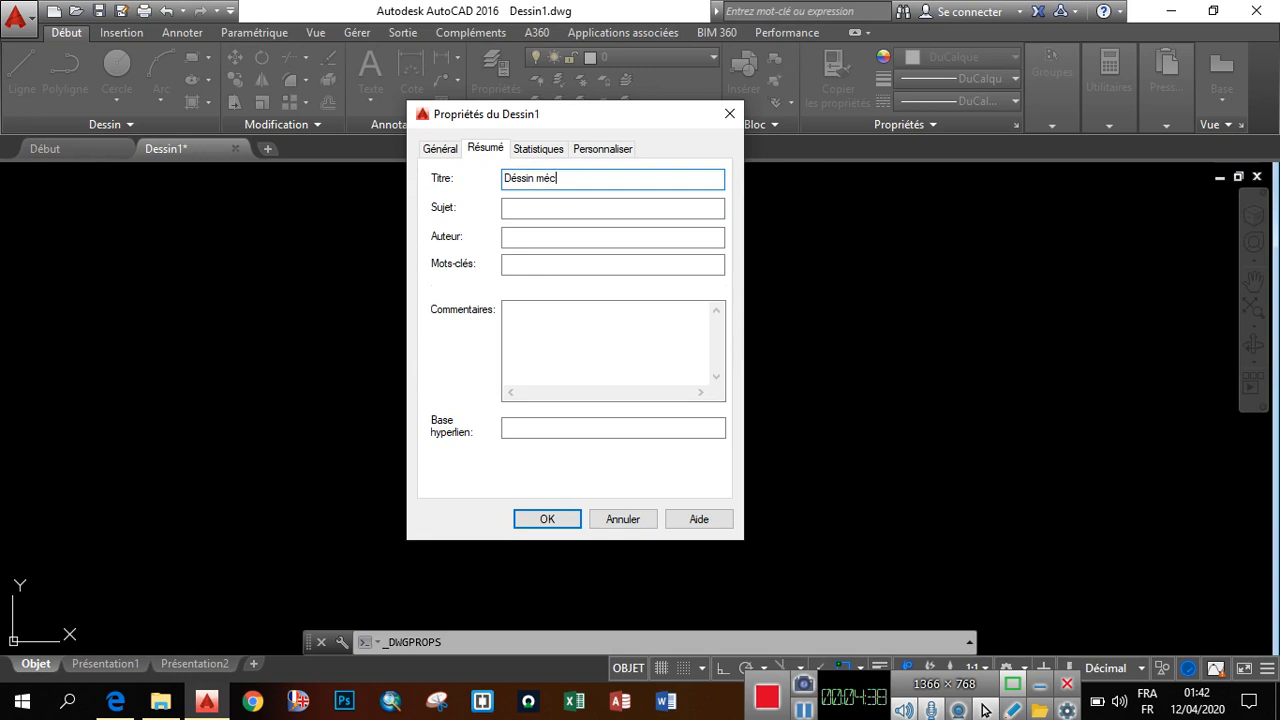
type("nique")
Correct the title's spelling to Dessin mécanique and set the subject to Dessin tech/indus
left_click(543, 208)
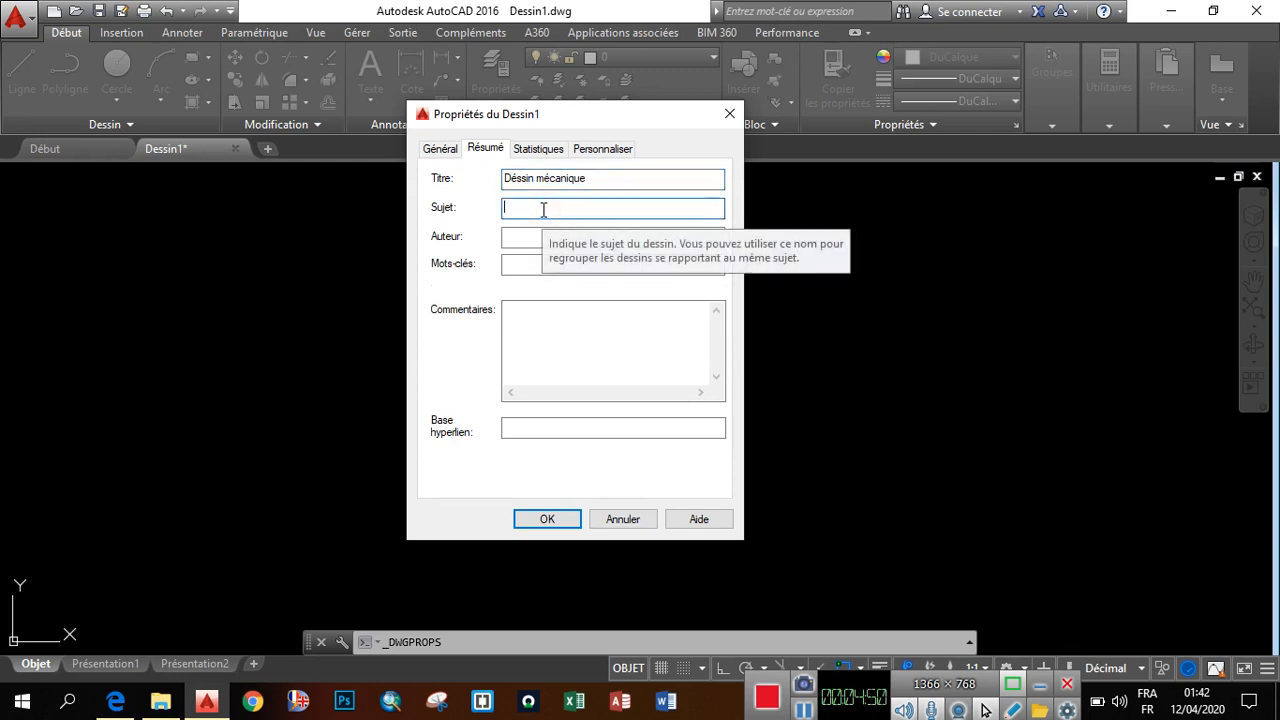
type("D")
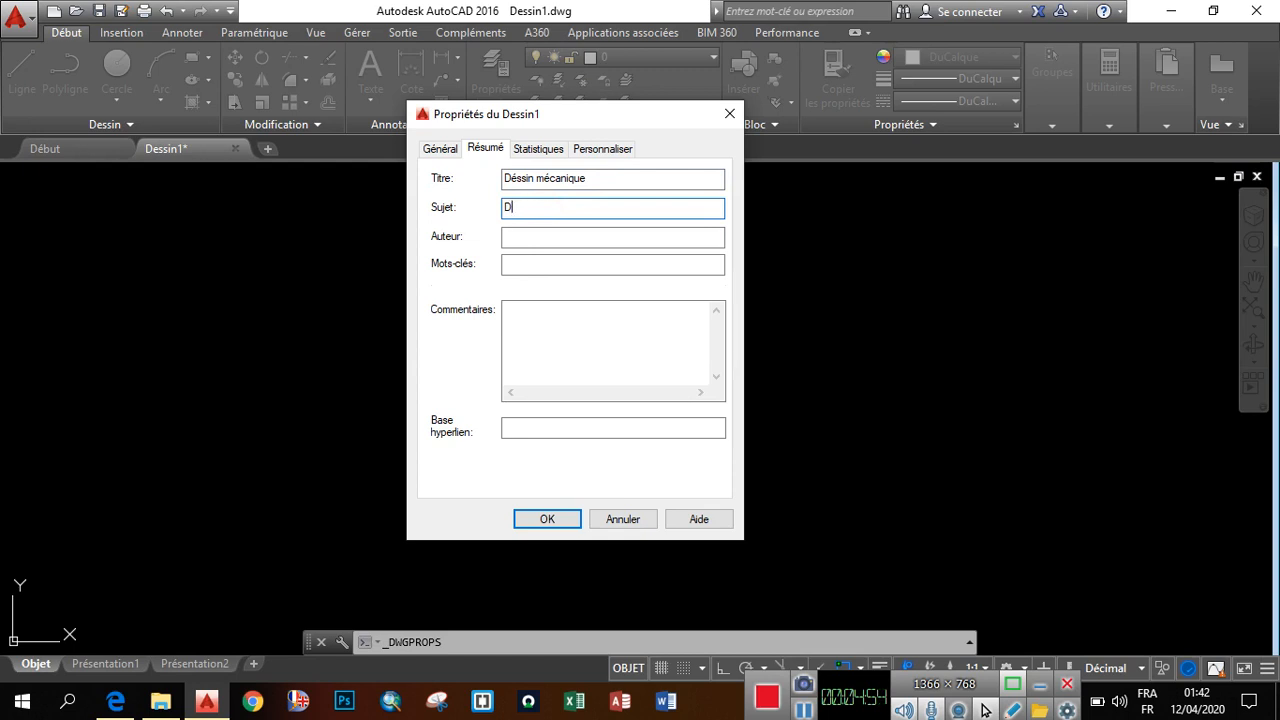
left_click(516, 178)
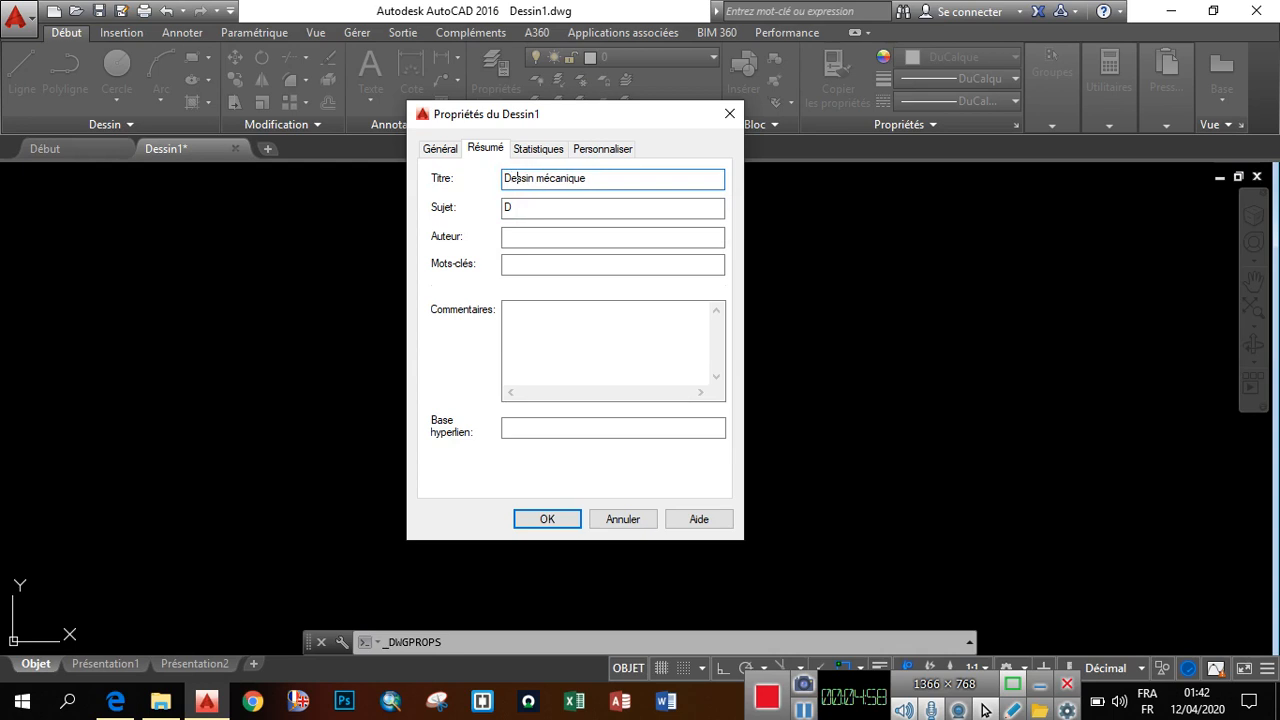
left_click(538, 208)
type("essin tech/indus")
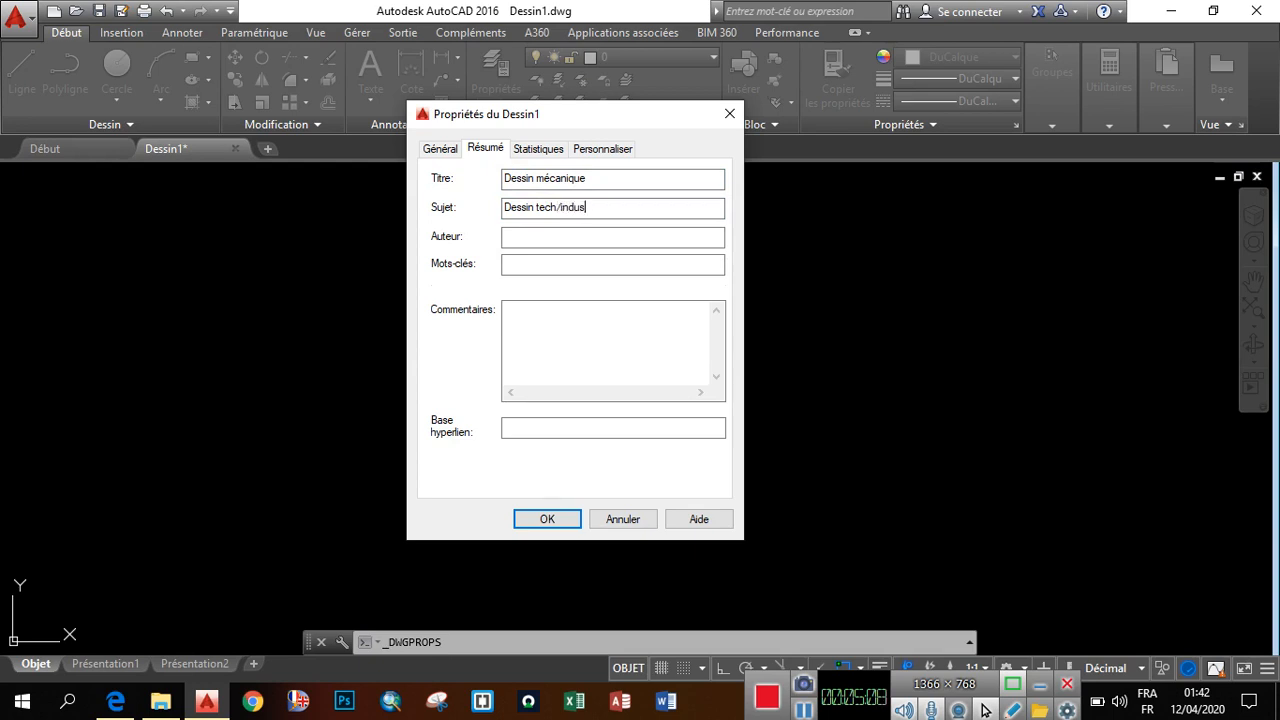
Fill in the author's name and set the keywords to Dessin tech
left_click(526, 235)
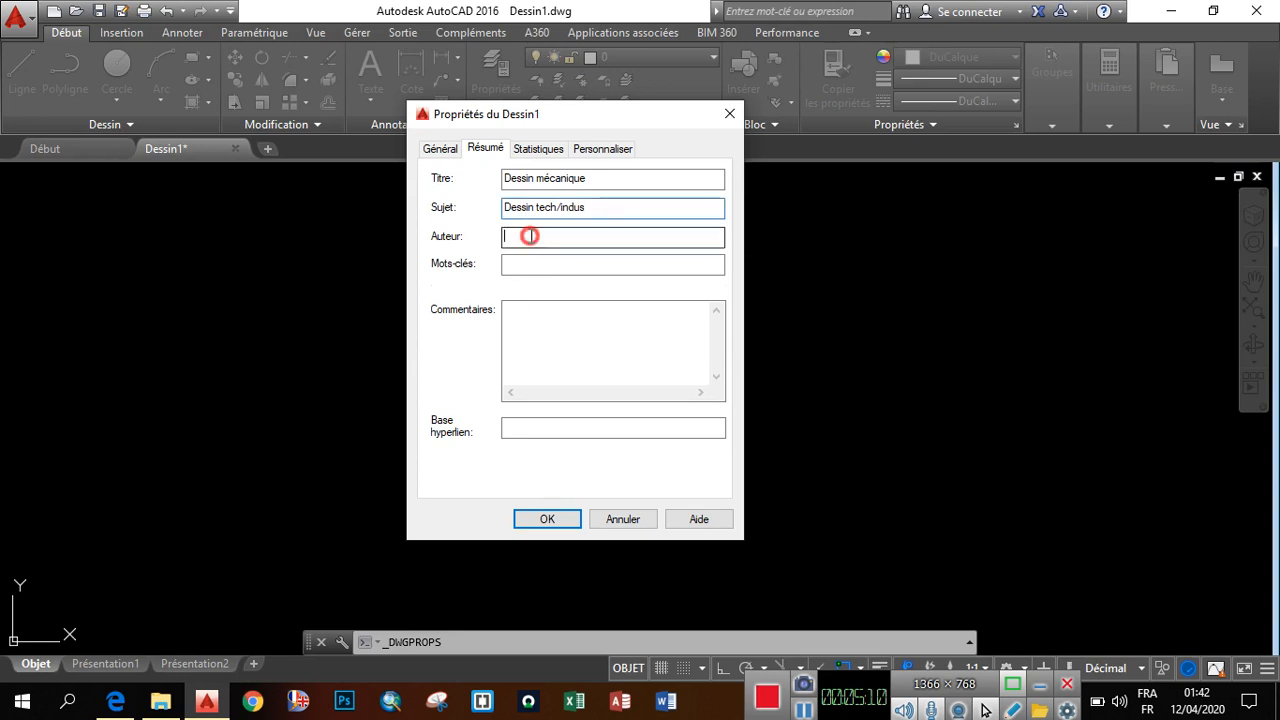
type("K")
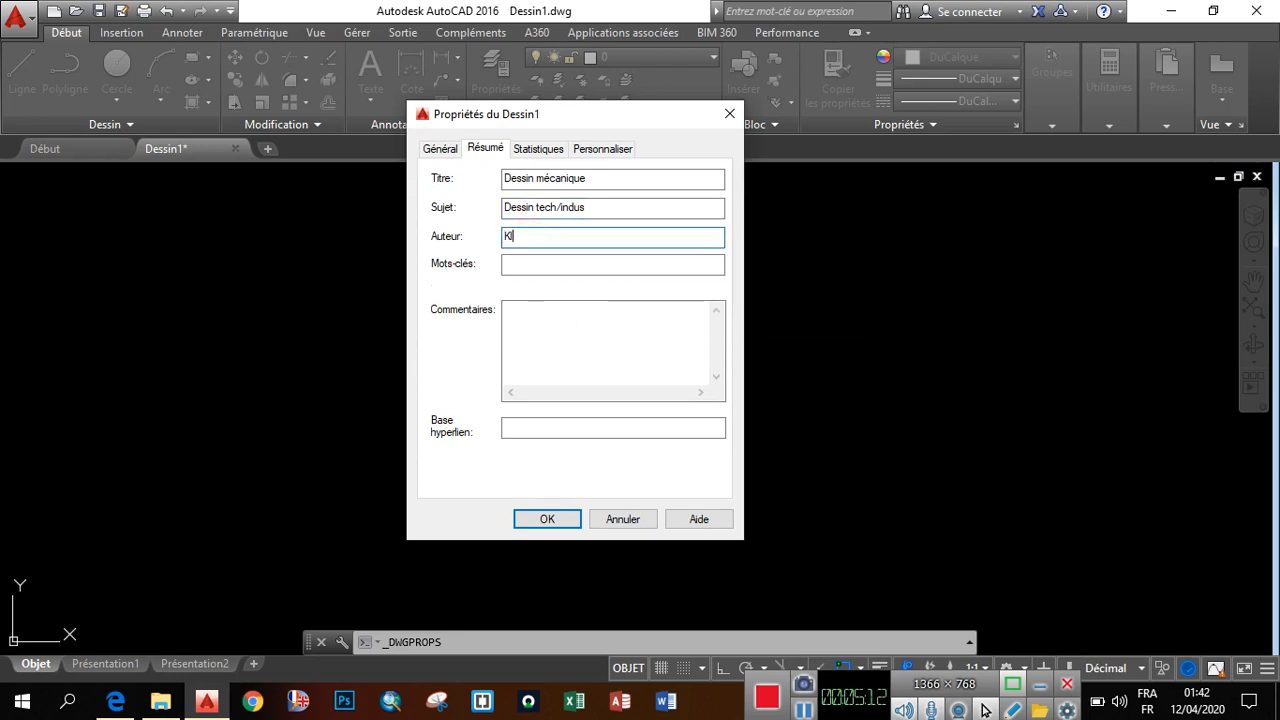
type("laus")
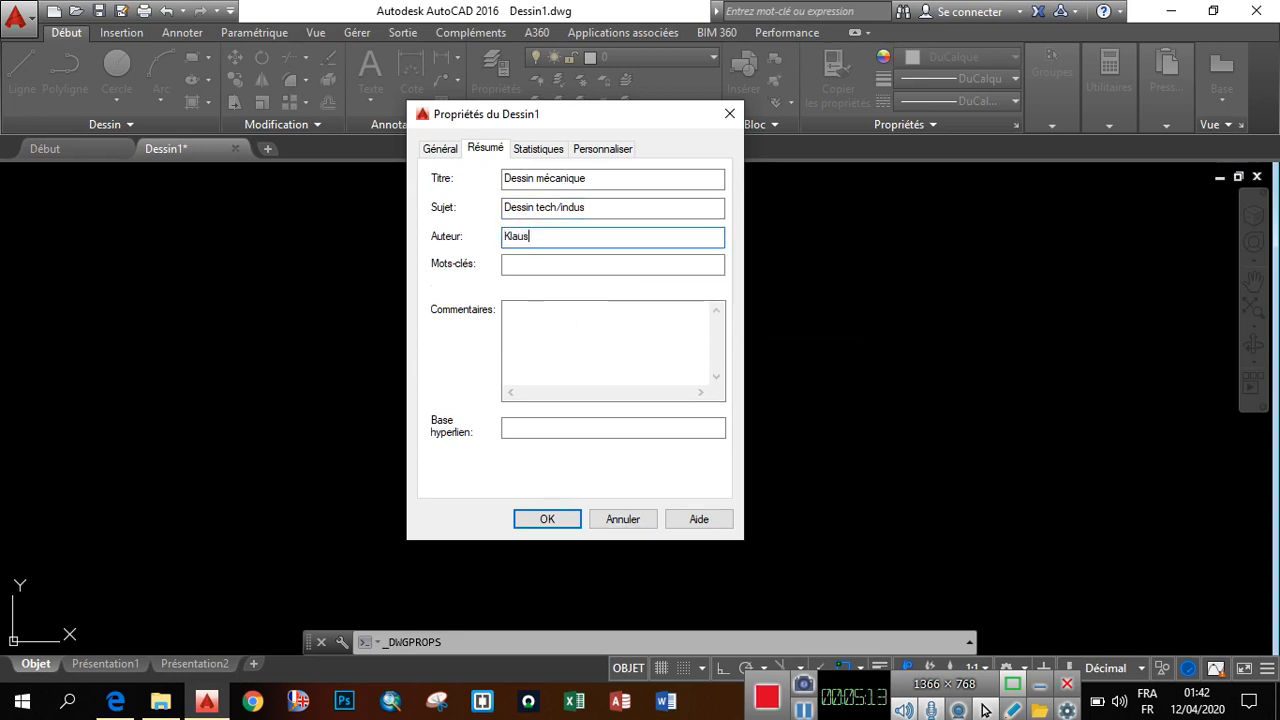
left_click(536, 266)
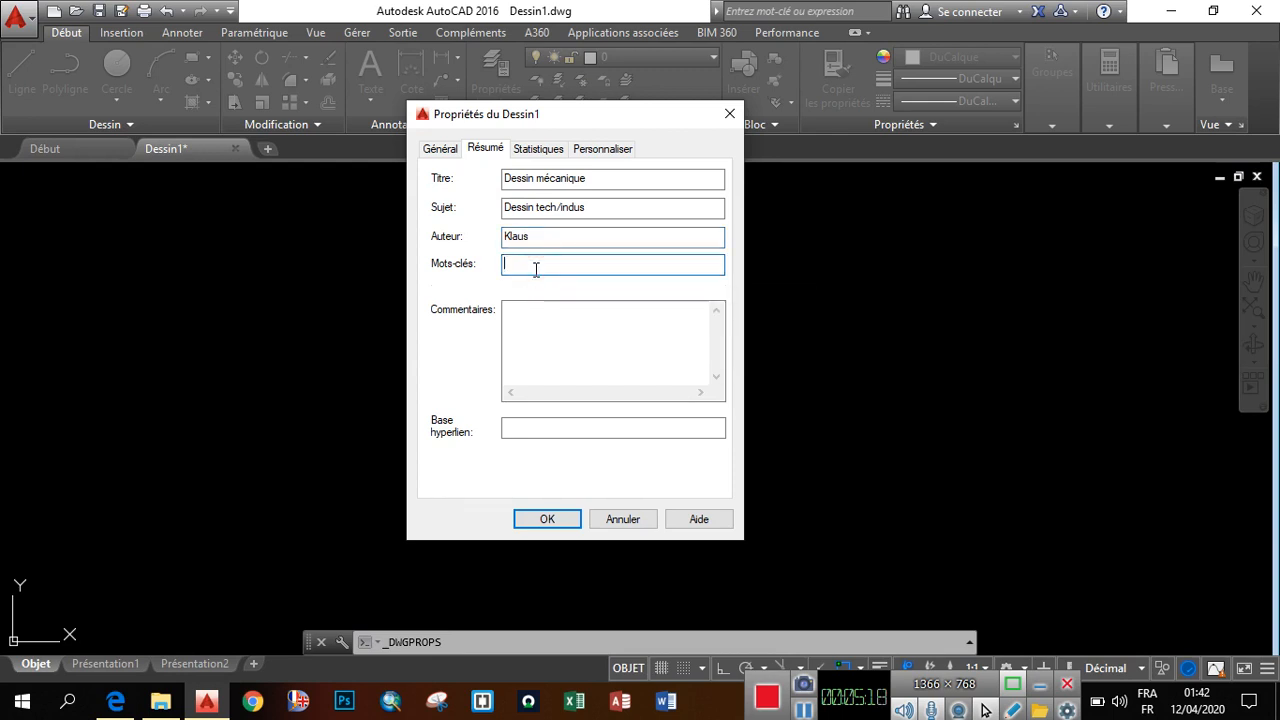
type("Dessin tech")
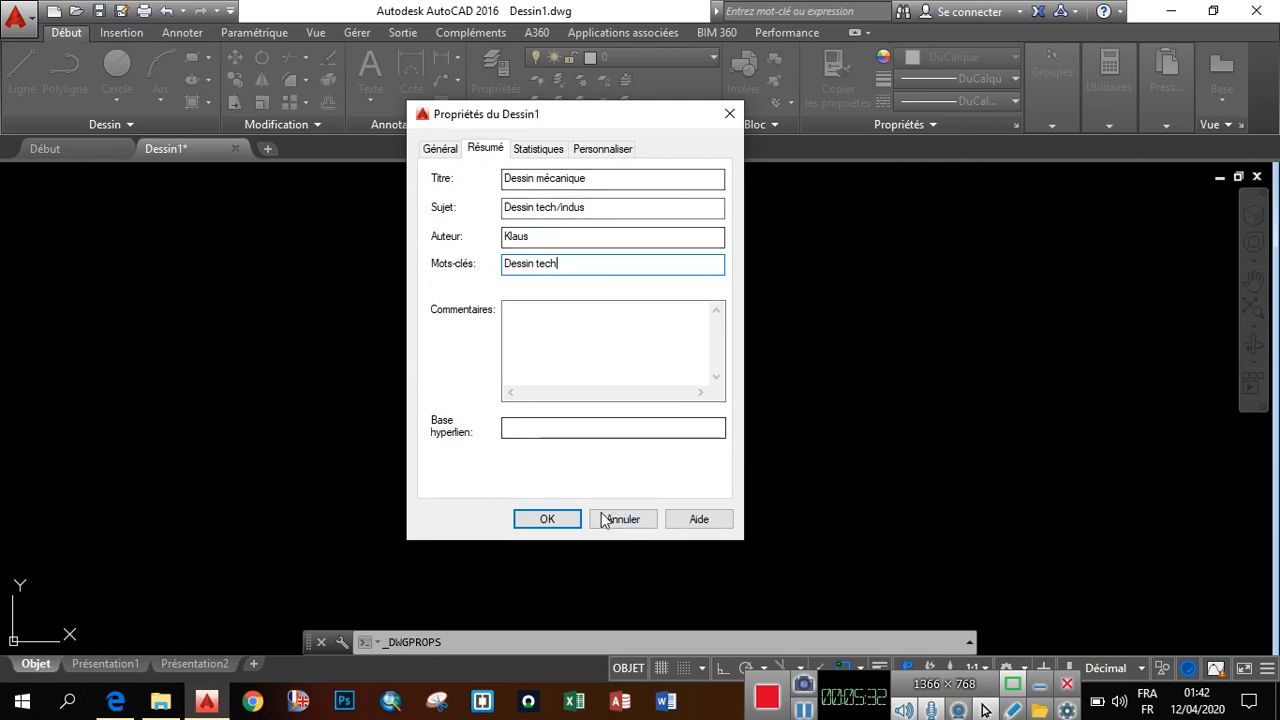
Review the statistics, custom and general information of the drawing, and apply the drawing properties
left_click(555, 148)
left_click(590, 148)
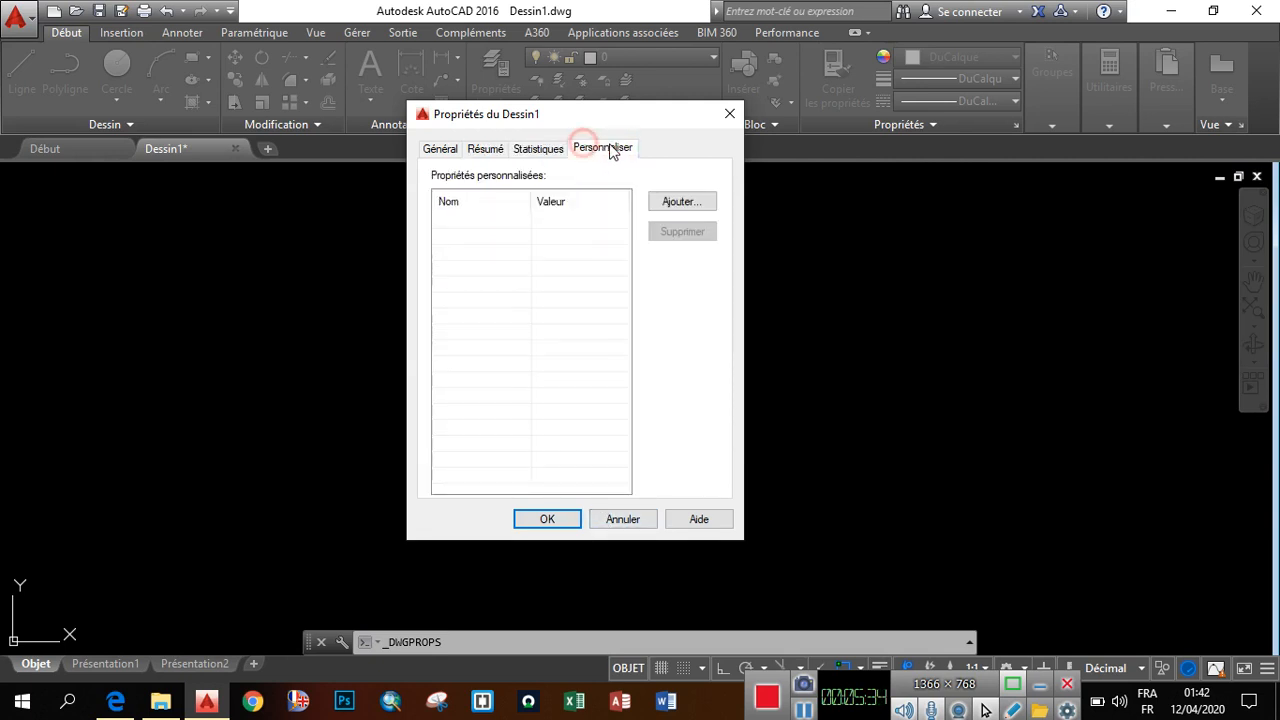
left_click(440, 148)
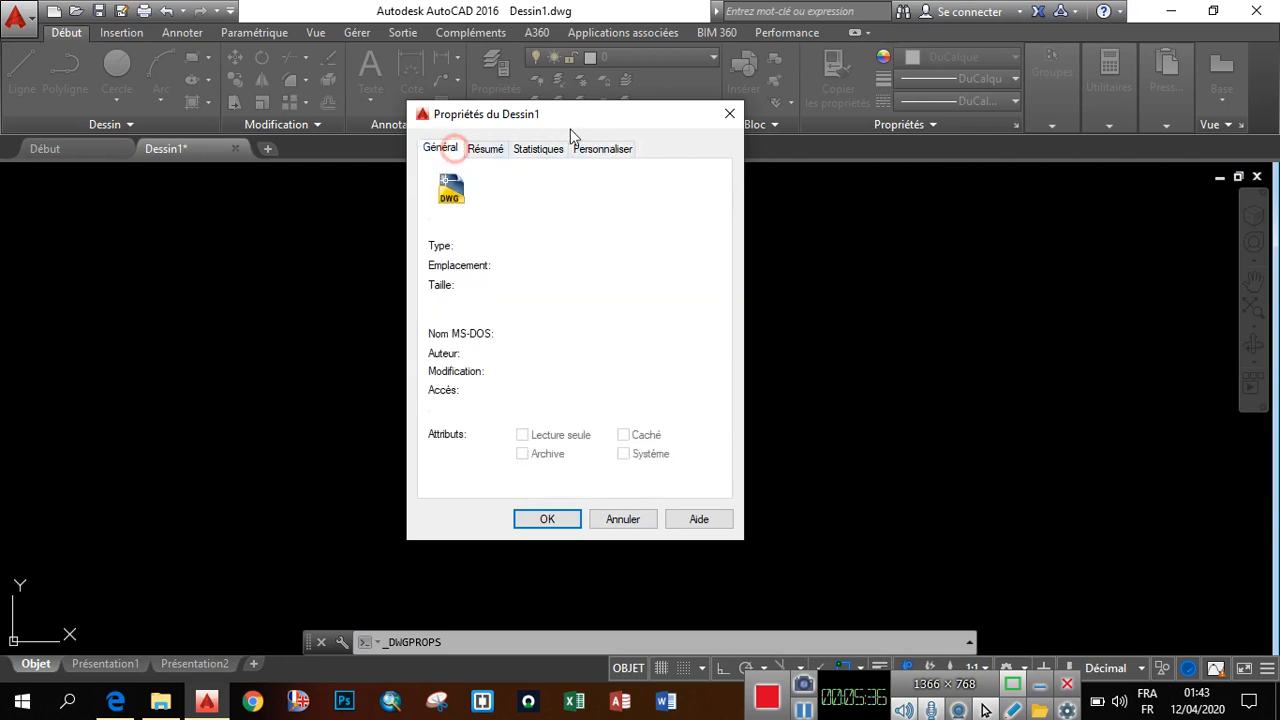
left_click(576, 519)
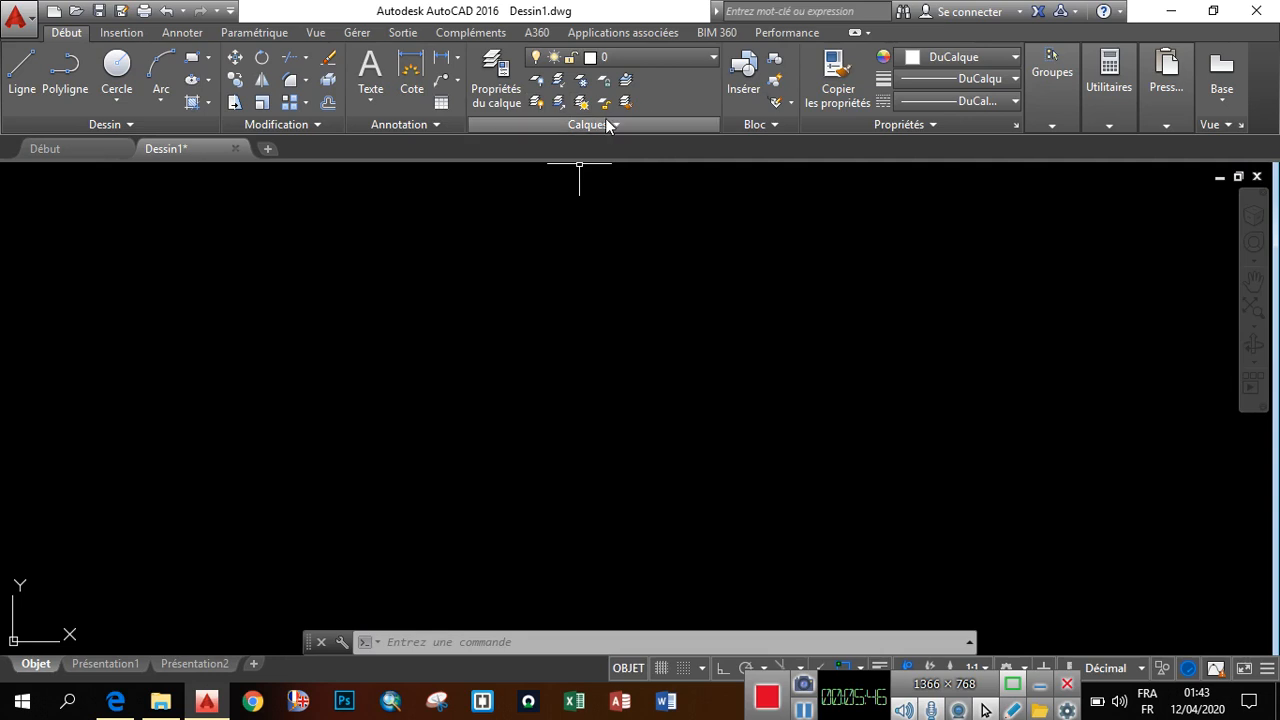
Open the layer properties manager and examine the part's outlines, axes and dimensions in Pièce_meca_n°4.pdf before returning to AutoCAD
left_click(498, 88)
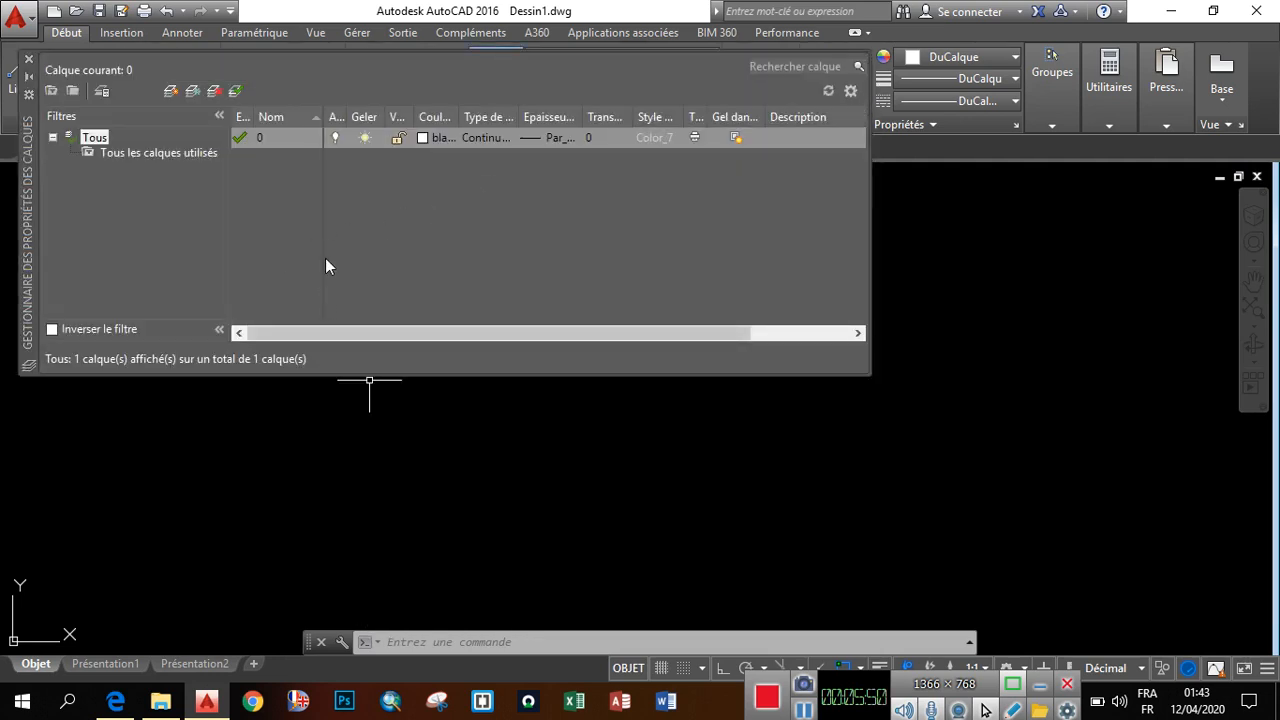
left_click(131, 700)
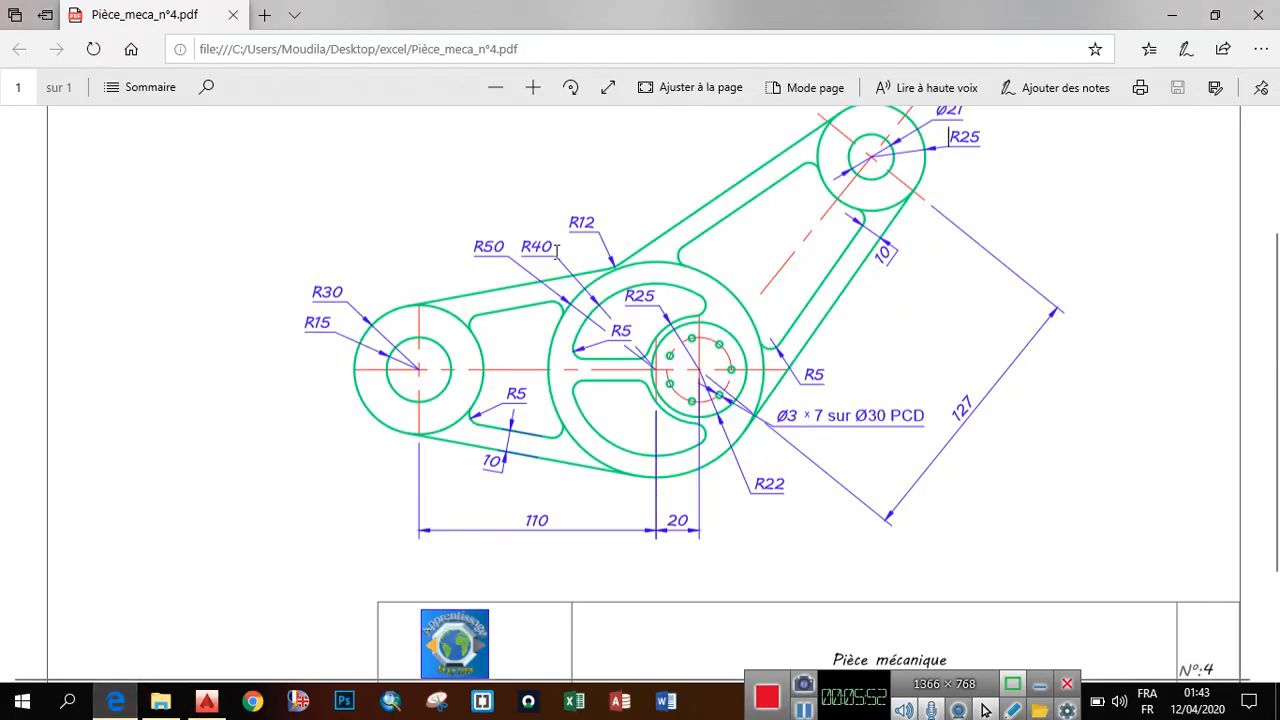
scroll(776, 259, "up", 2)
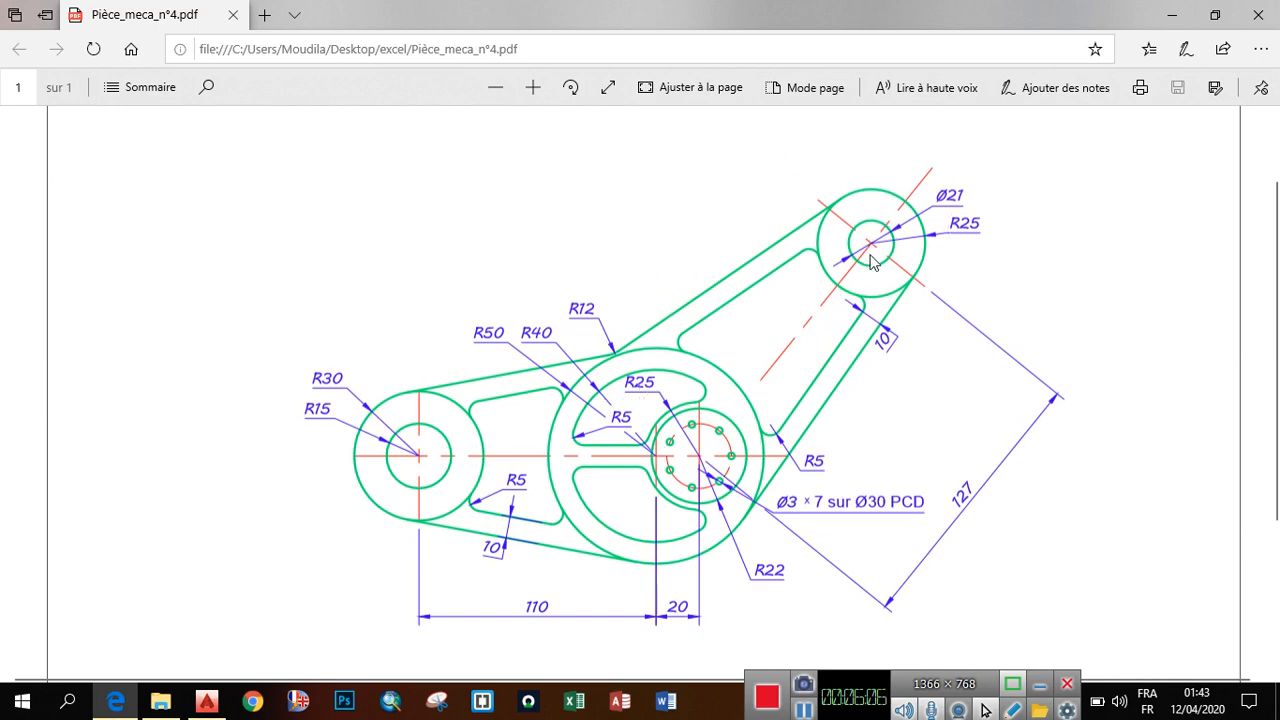
left_click(128, 710)
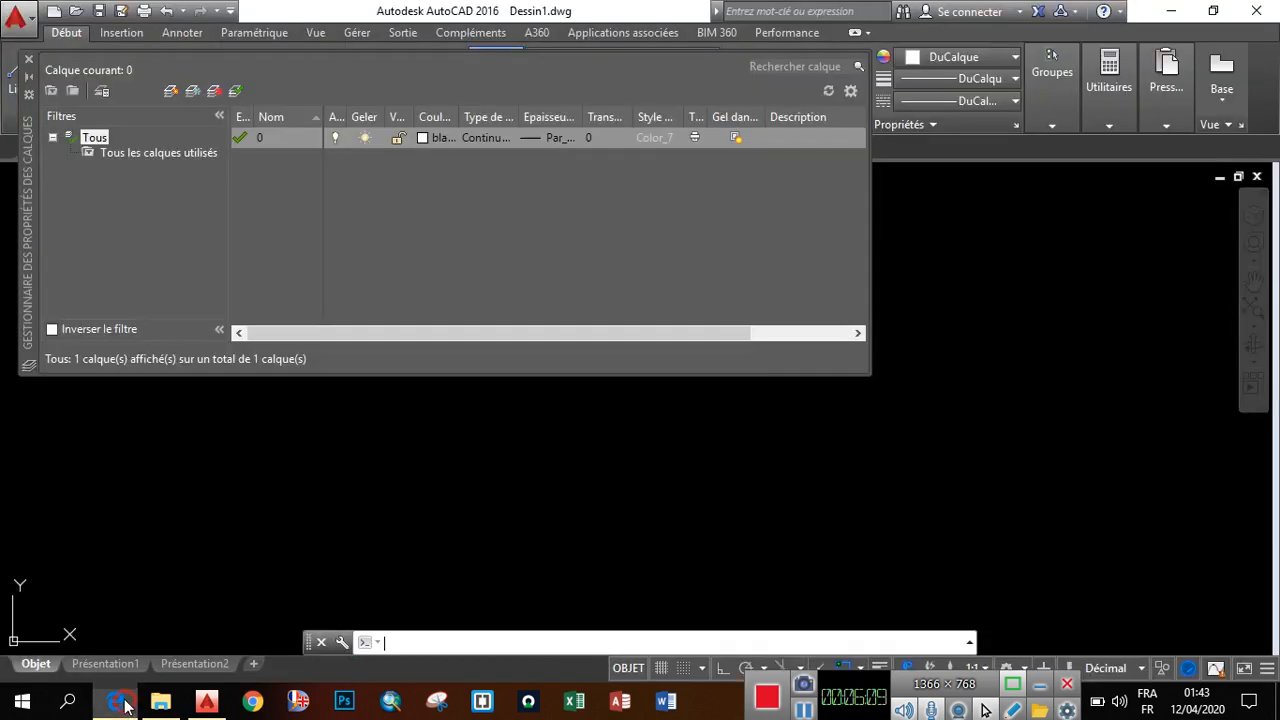
Create a new layer named contour and assign it index colour 142
left_click(171, 92)
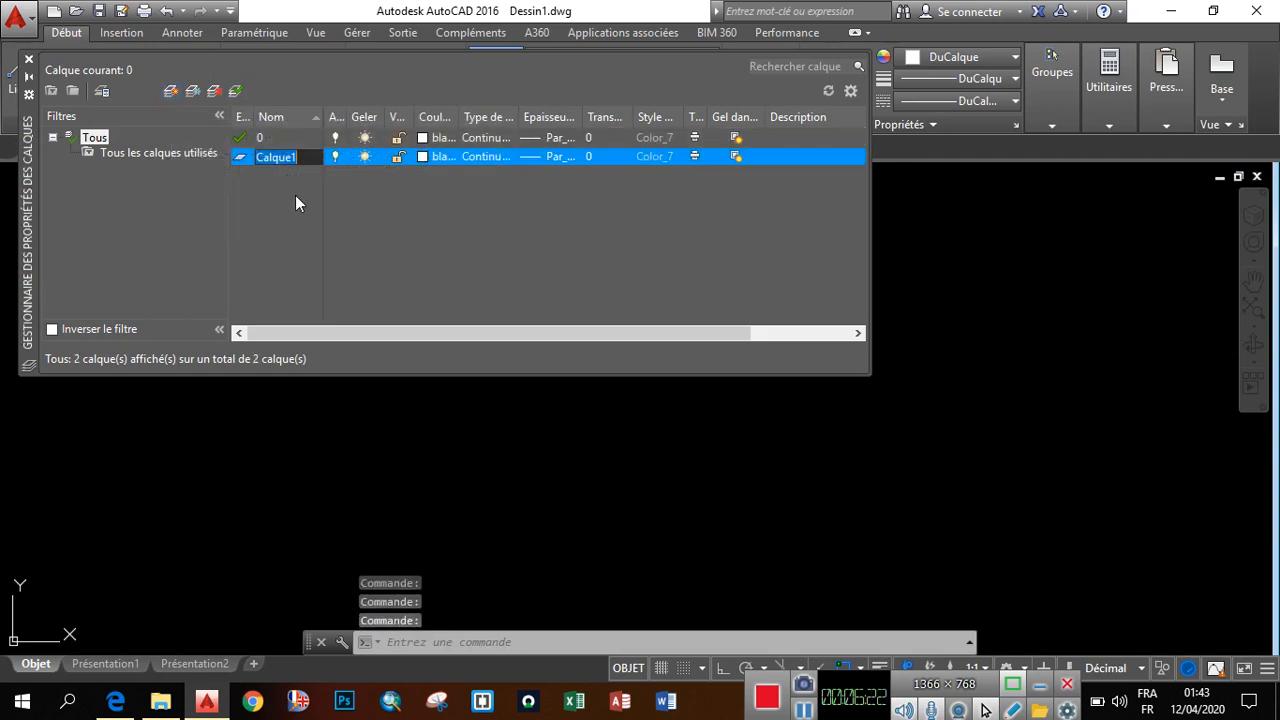
key("BackSpace")
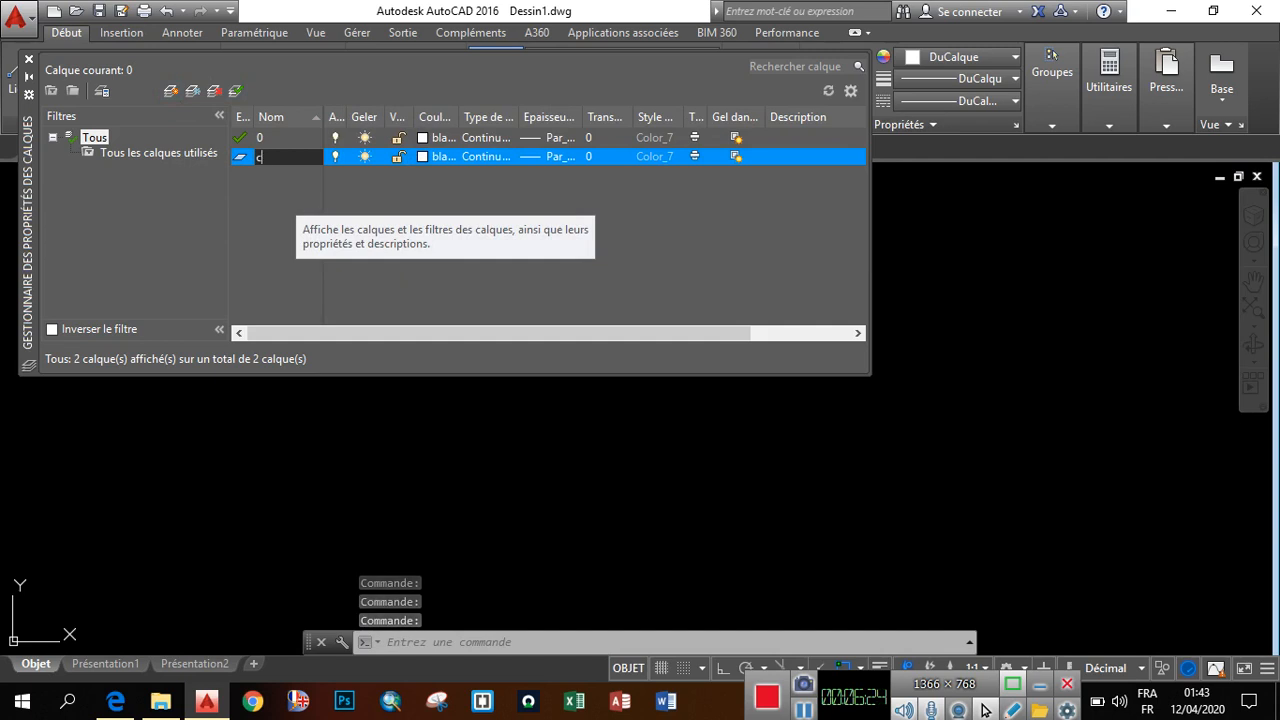
type("contour")
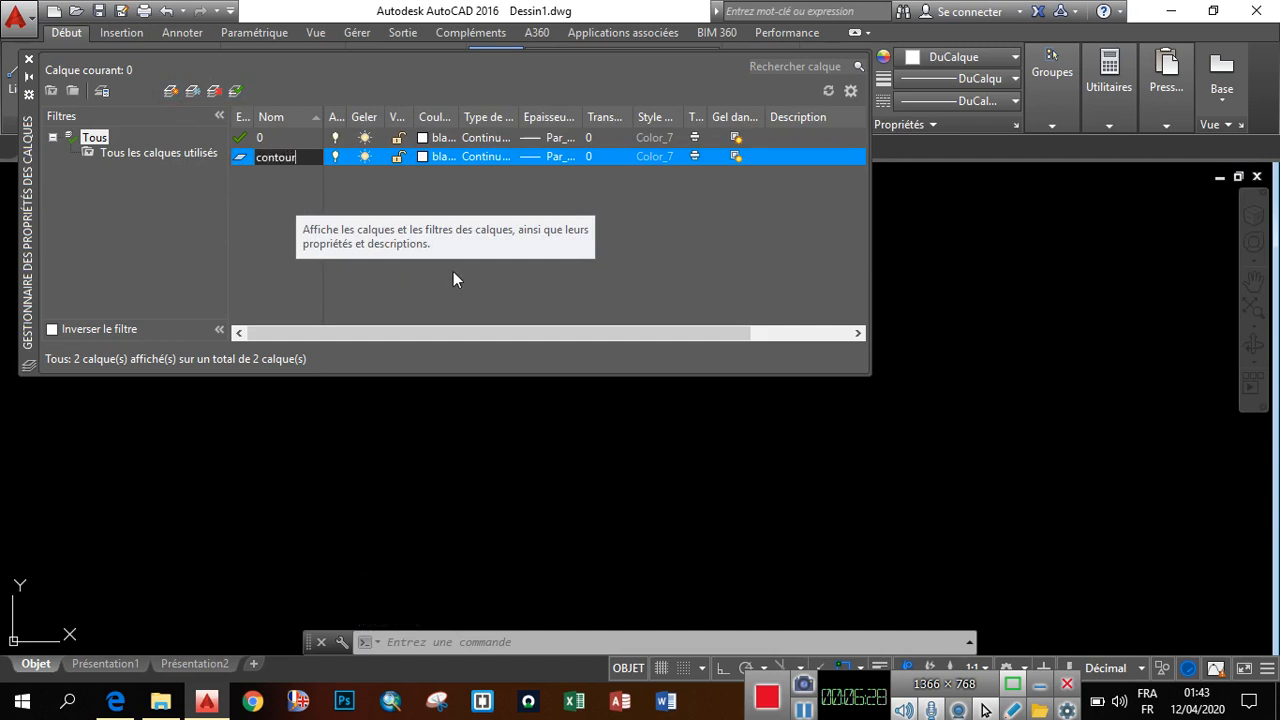
left_click(422, 156)
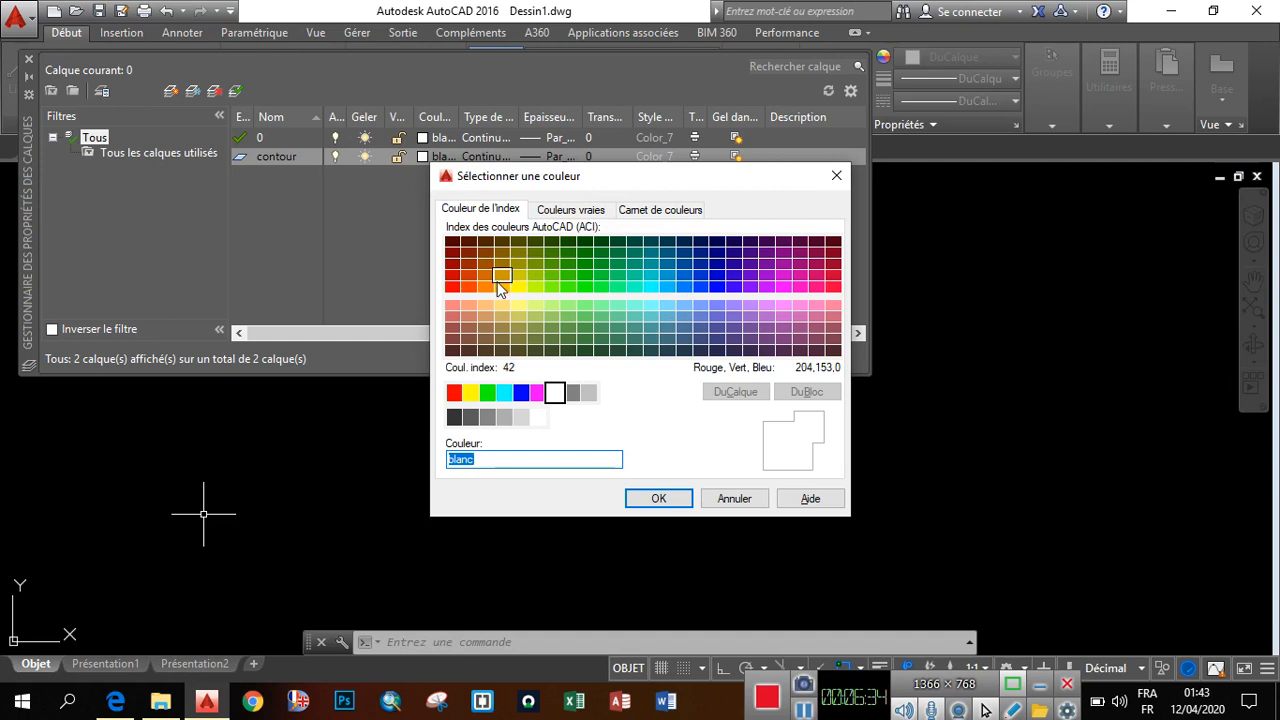
left_click(671, 279)
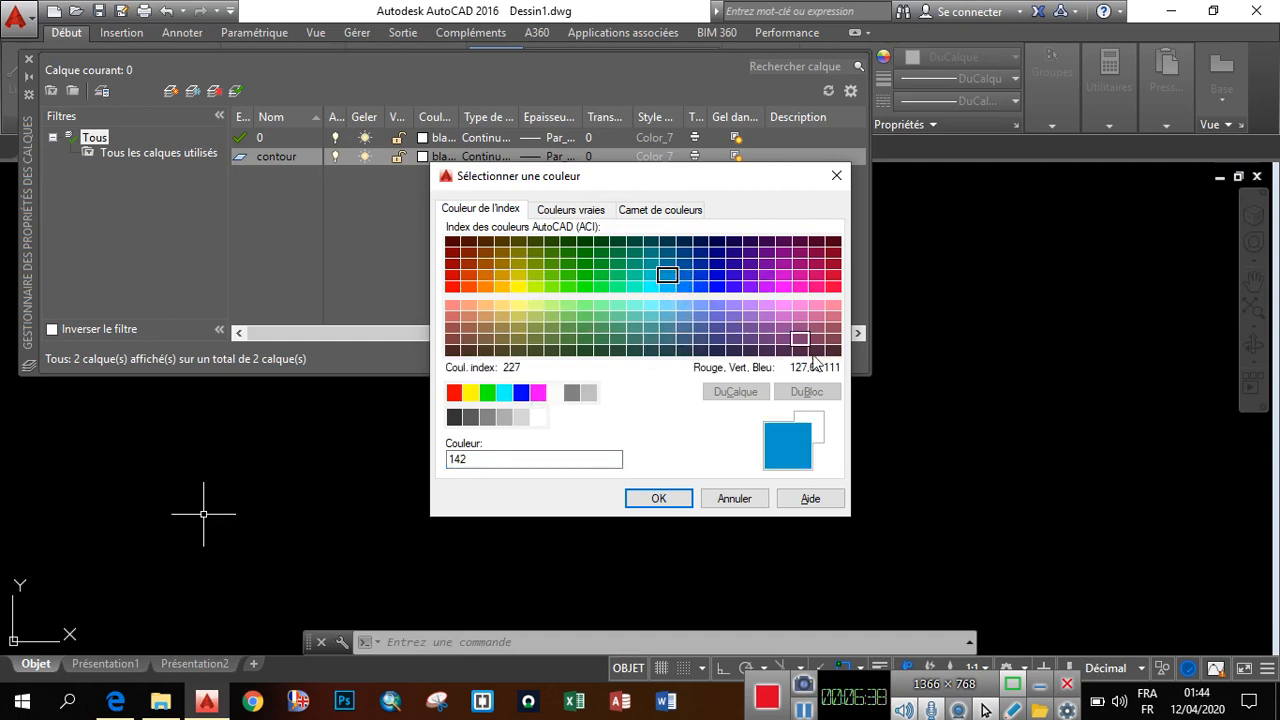
left_click(659, 500)
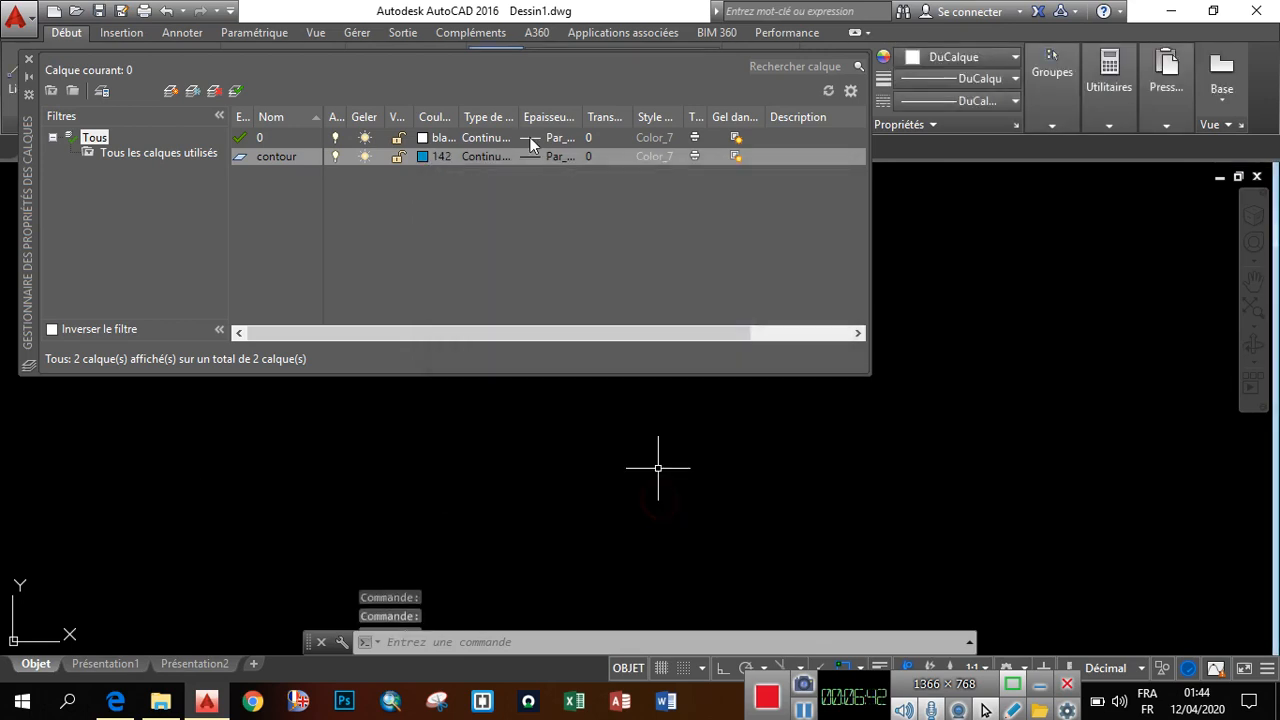
Keep the Continuous linetype for the contour layer and set its lineweight to 0.50 mm
left_click(485, 160)
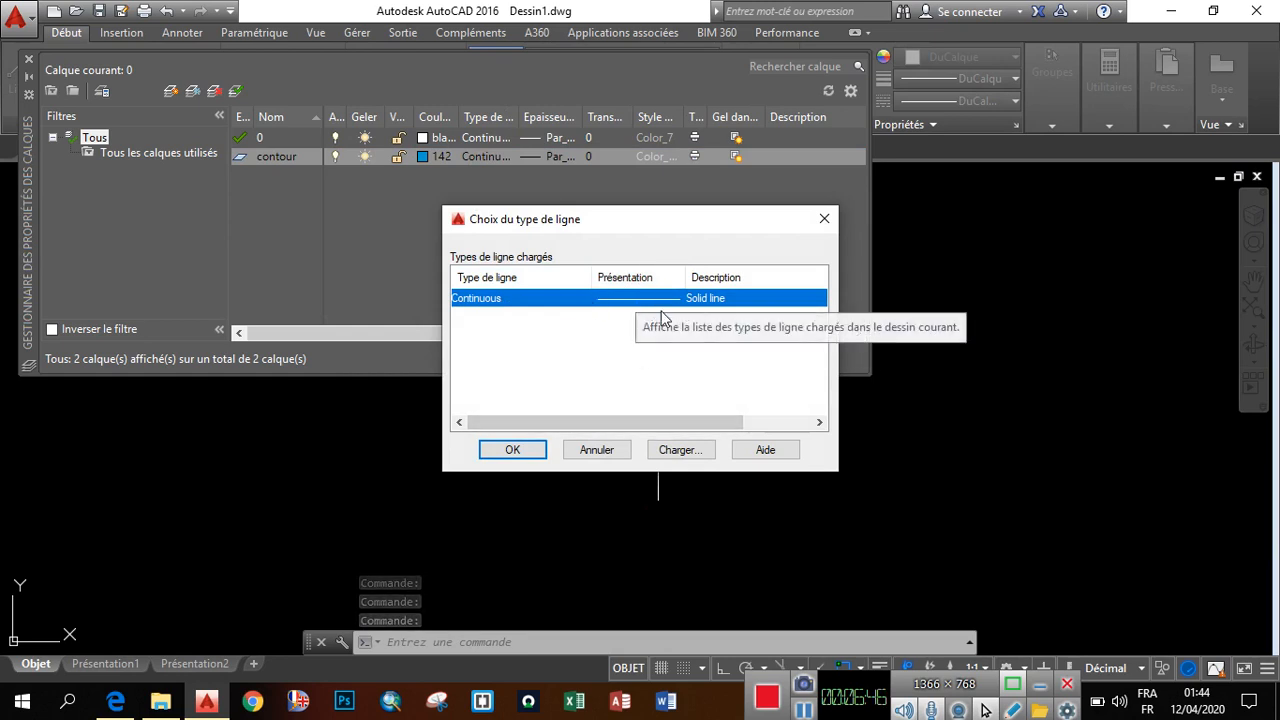
left_click(522, 449)
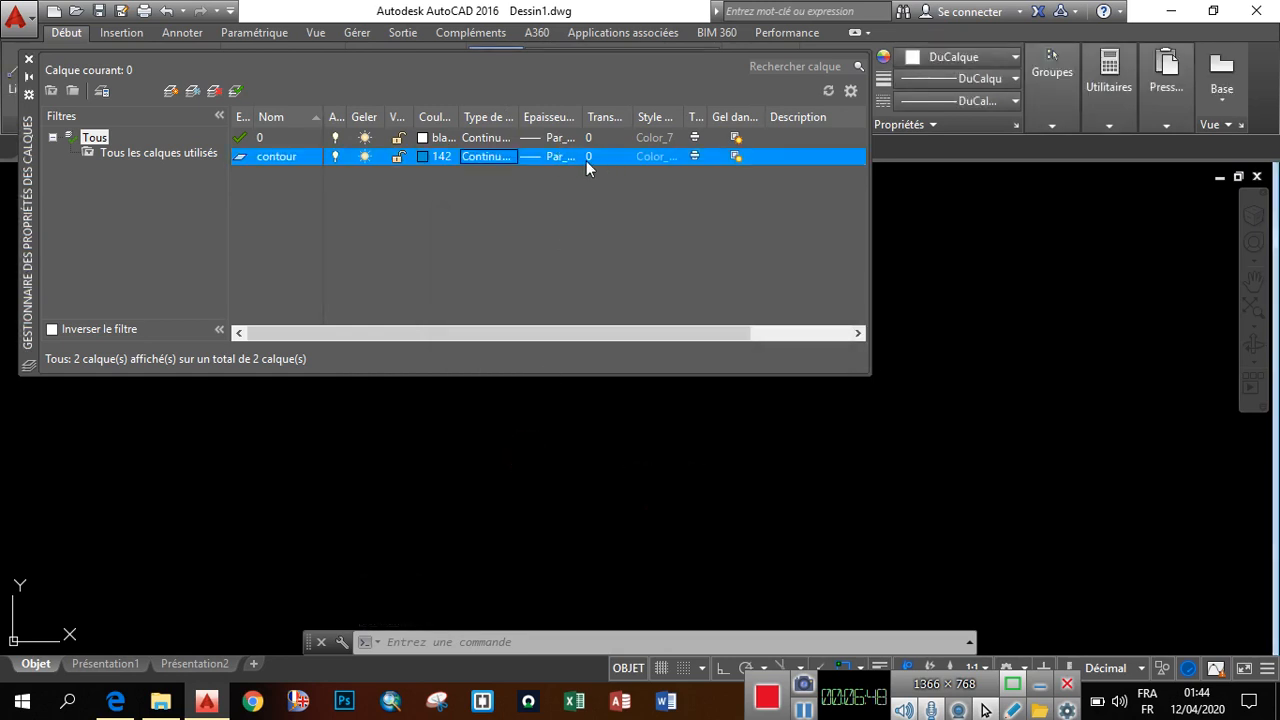
left_click(563, 158)
scroll(618, 296, "down", 2)
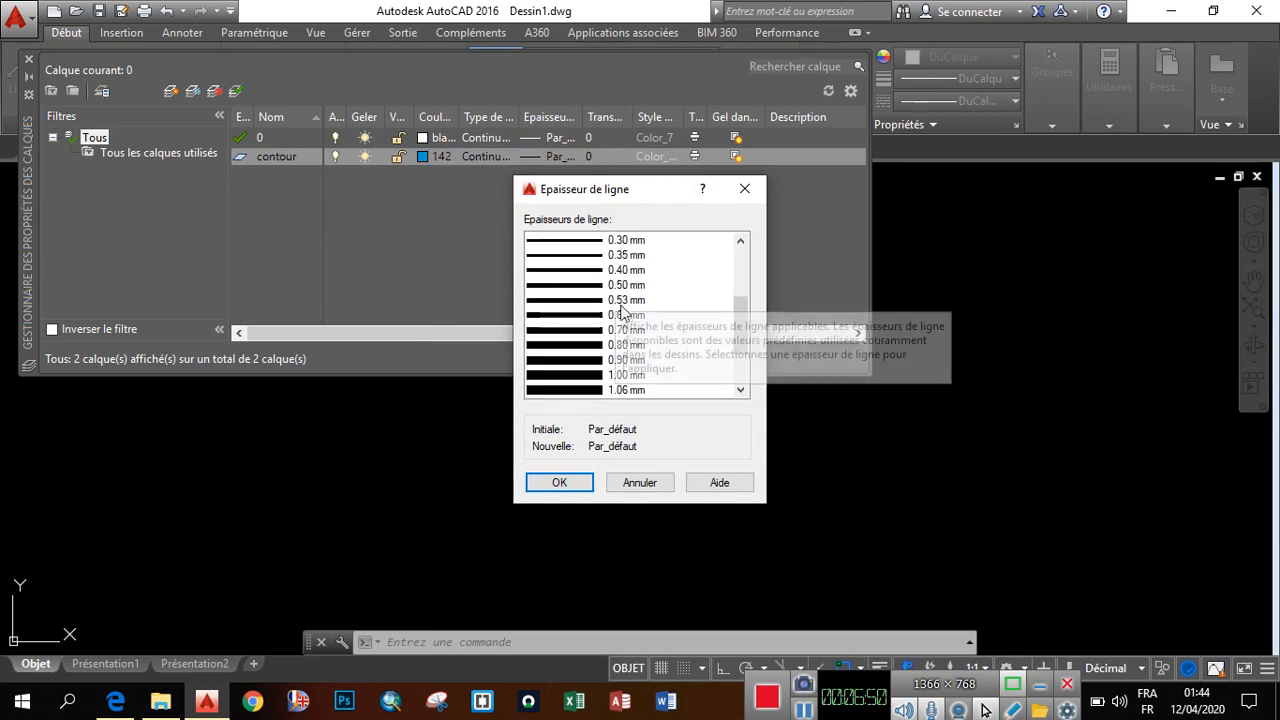
left_click(608, 285)
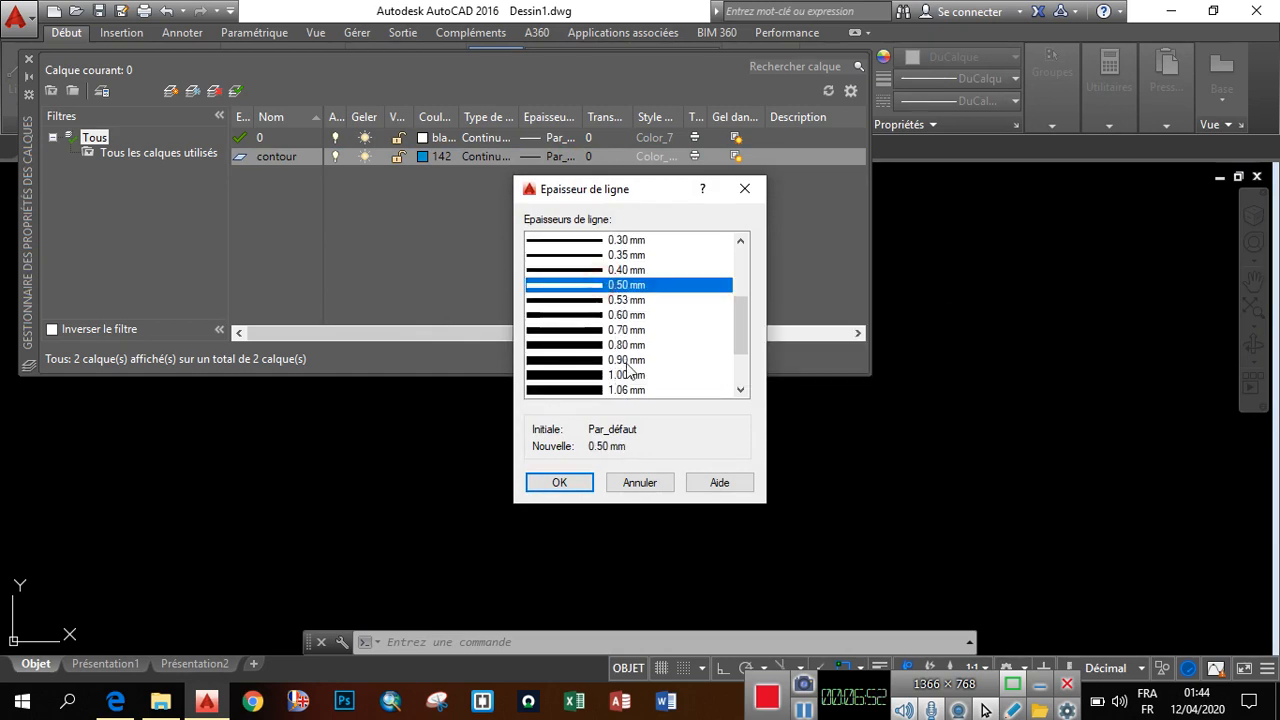
left_click(551, 487)
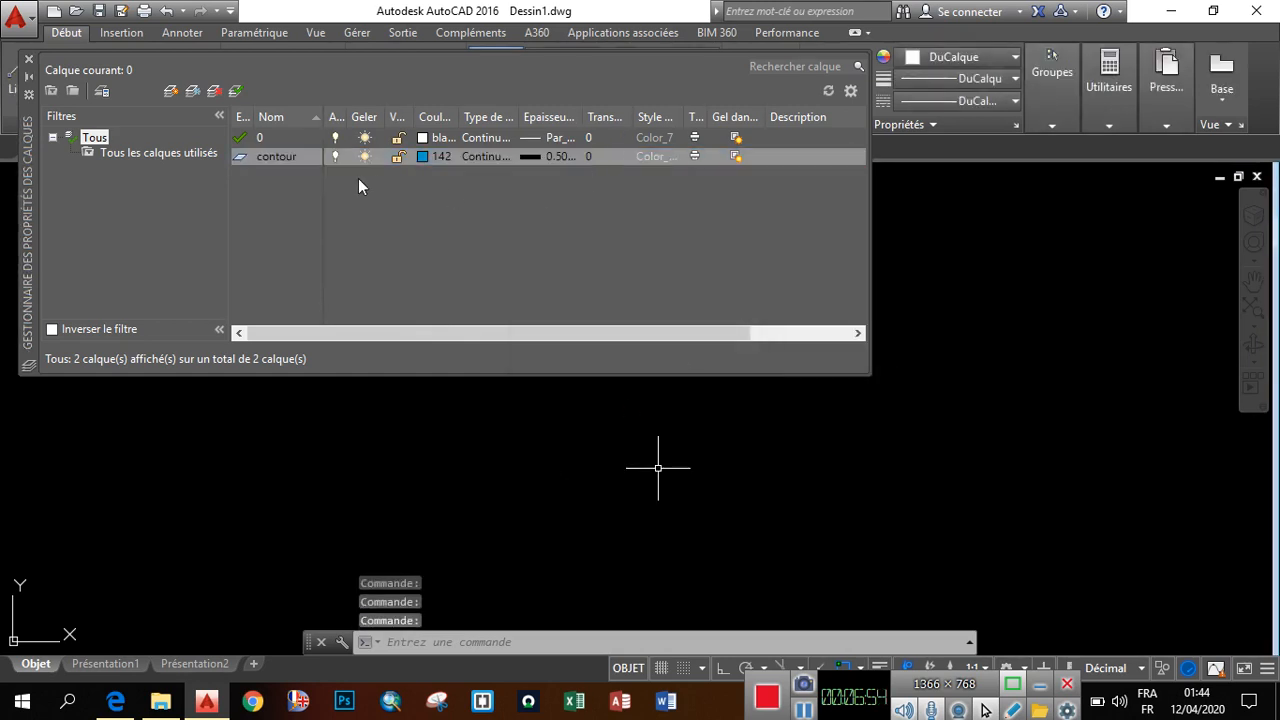
Create a new layer named Axes and assign it index colour 20
left_click(171, 91)
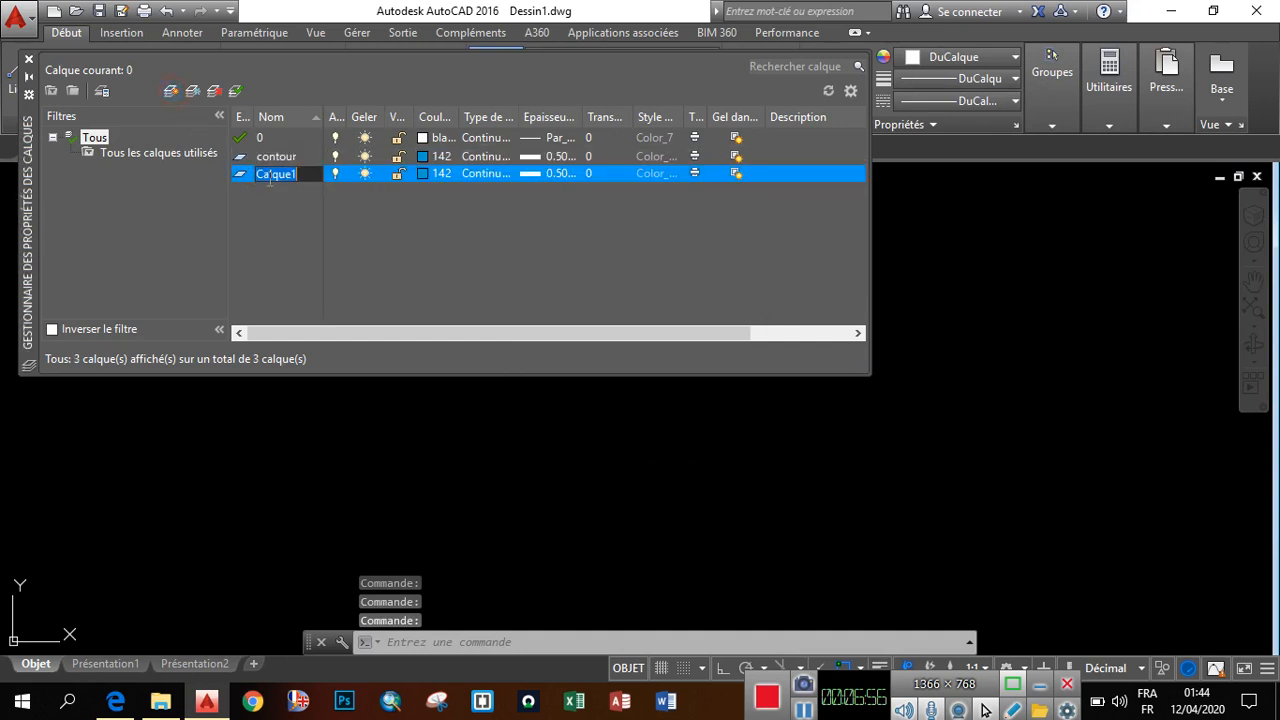
type("A")
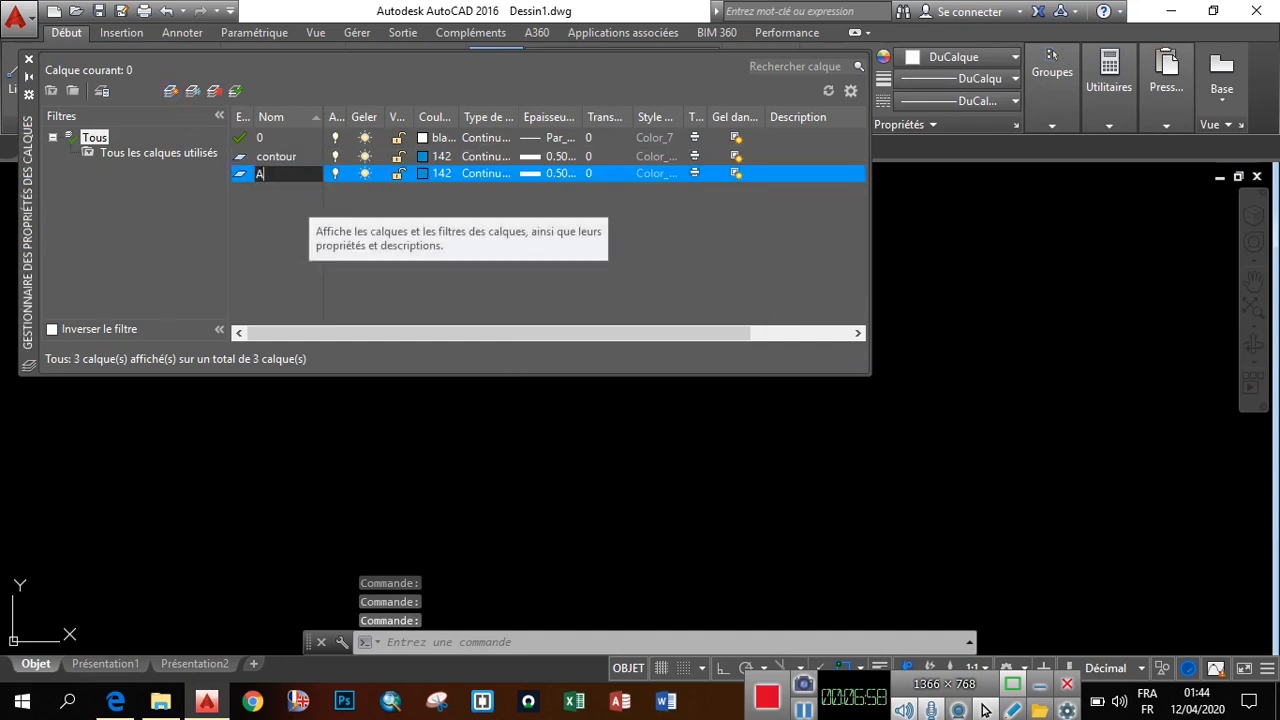
type("xes")
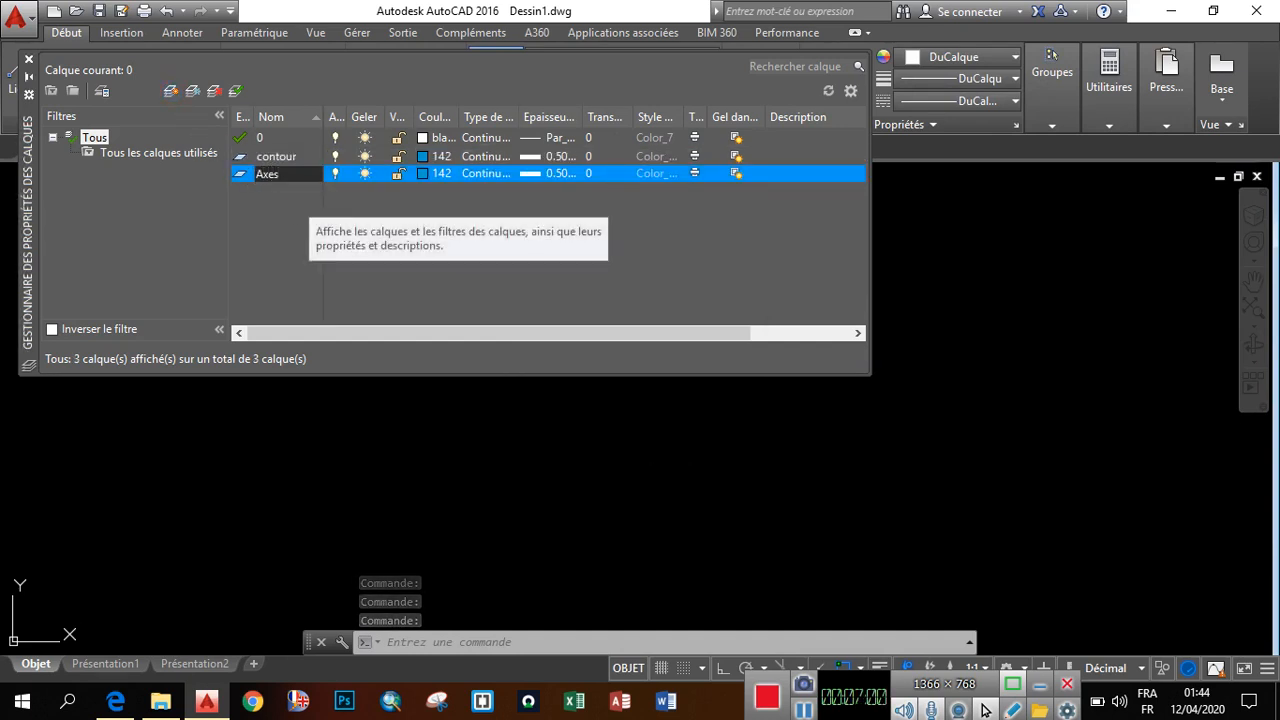
left_click(423, 174)
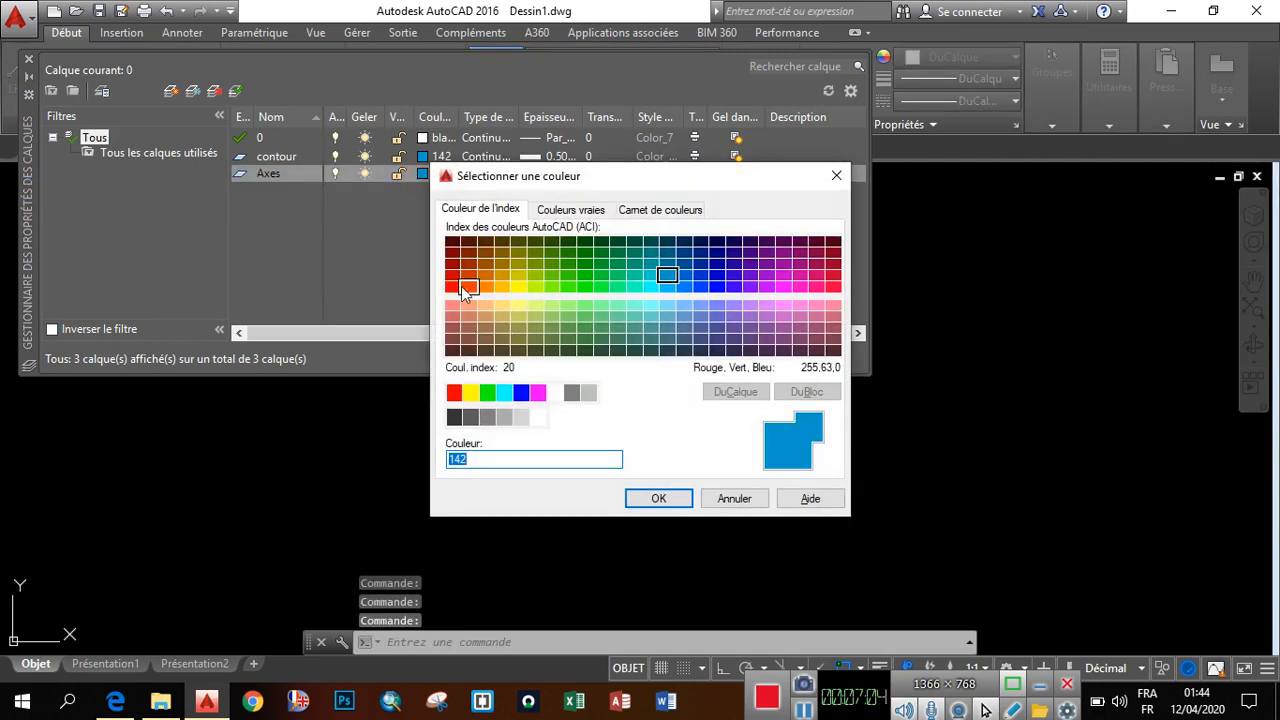
left_click(467, 287)
left_click(645, 503)
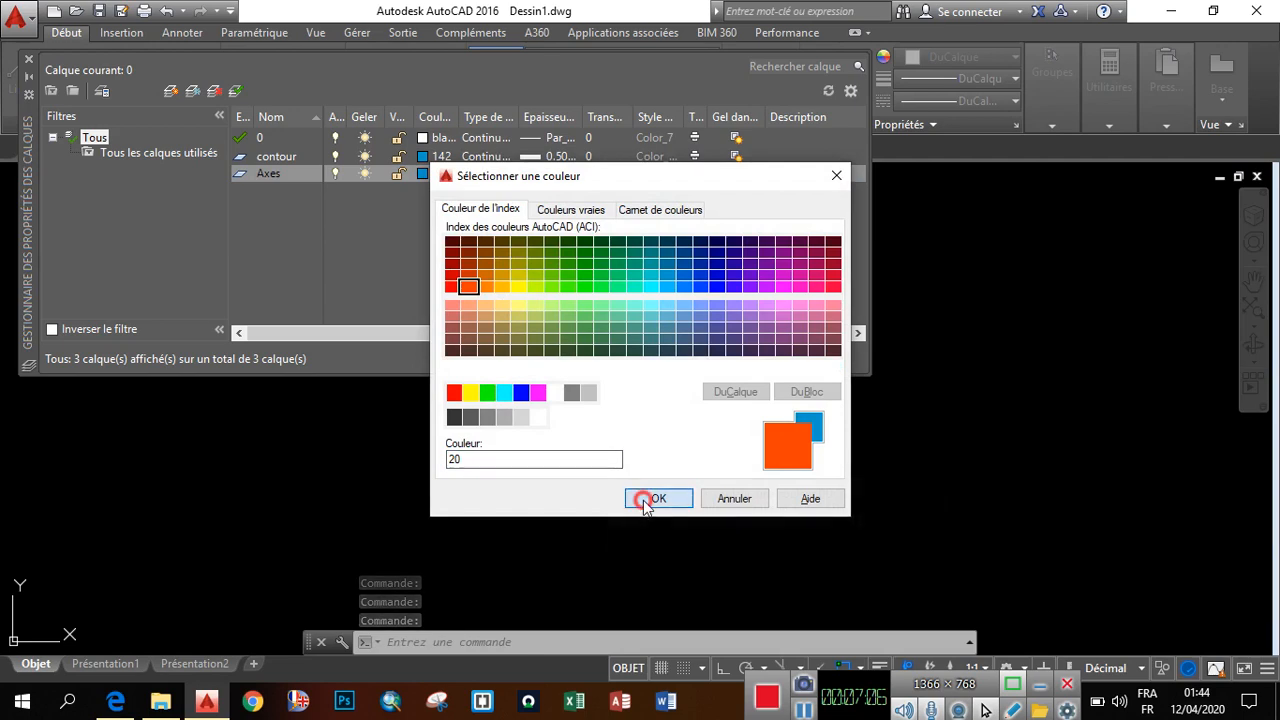
Load the AXES2 linetype from acadiso.lin and assign it to the Axes layer
left_click(494, 176)
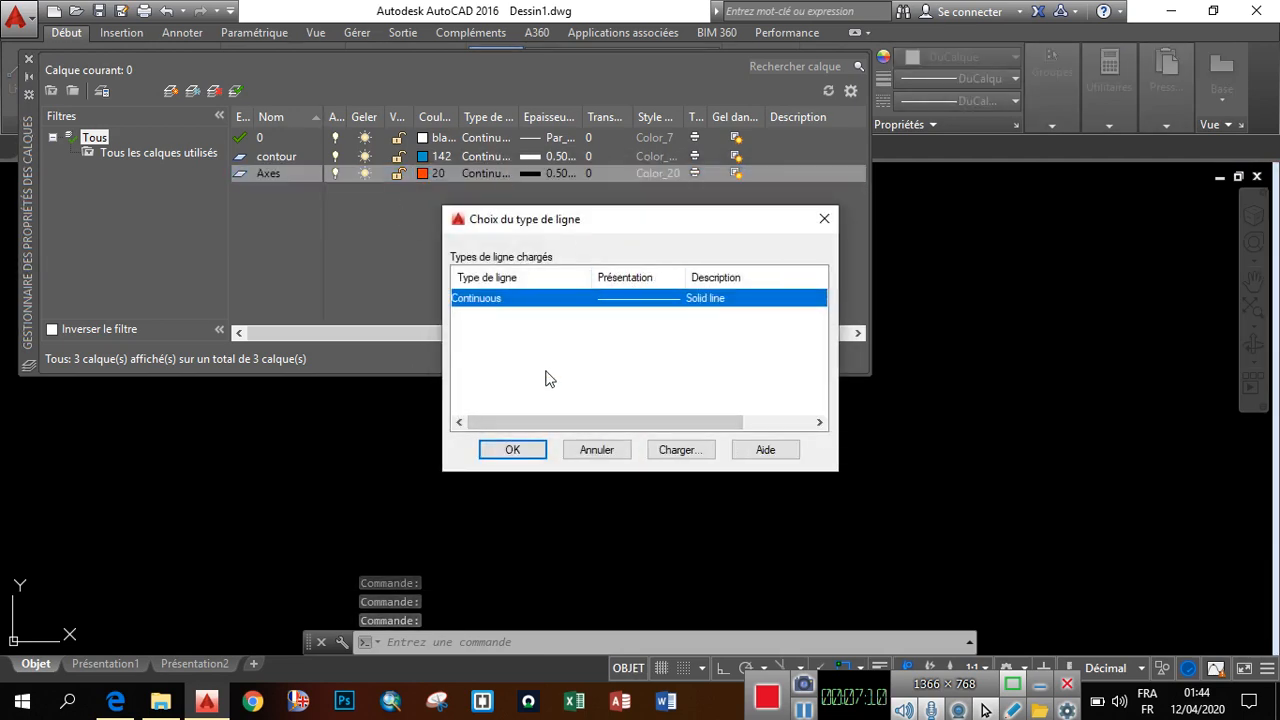
left_click(686, 452)
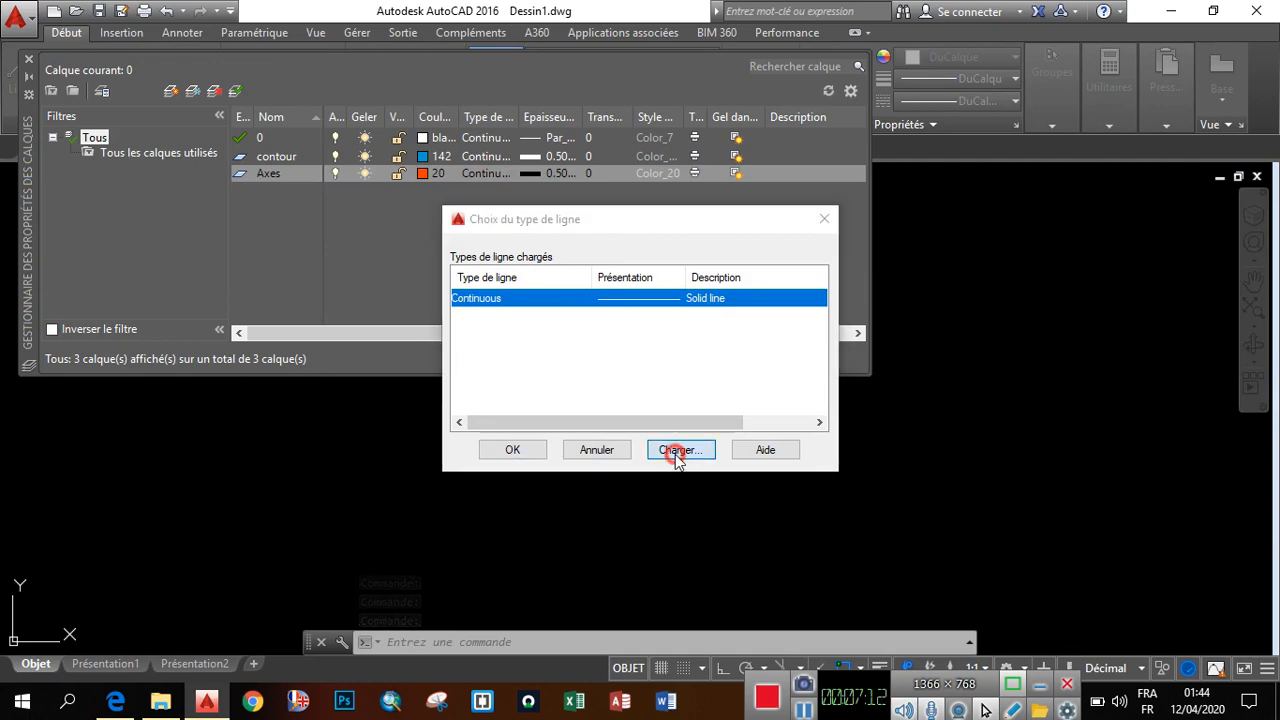
scroll(637, 358, "down", 4)
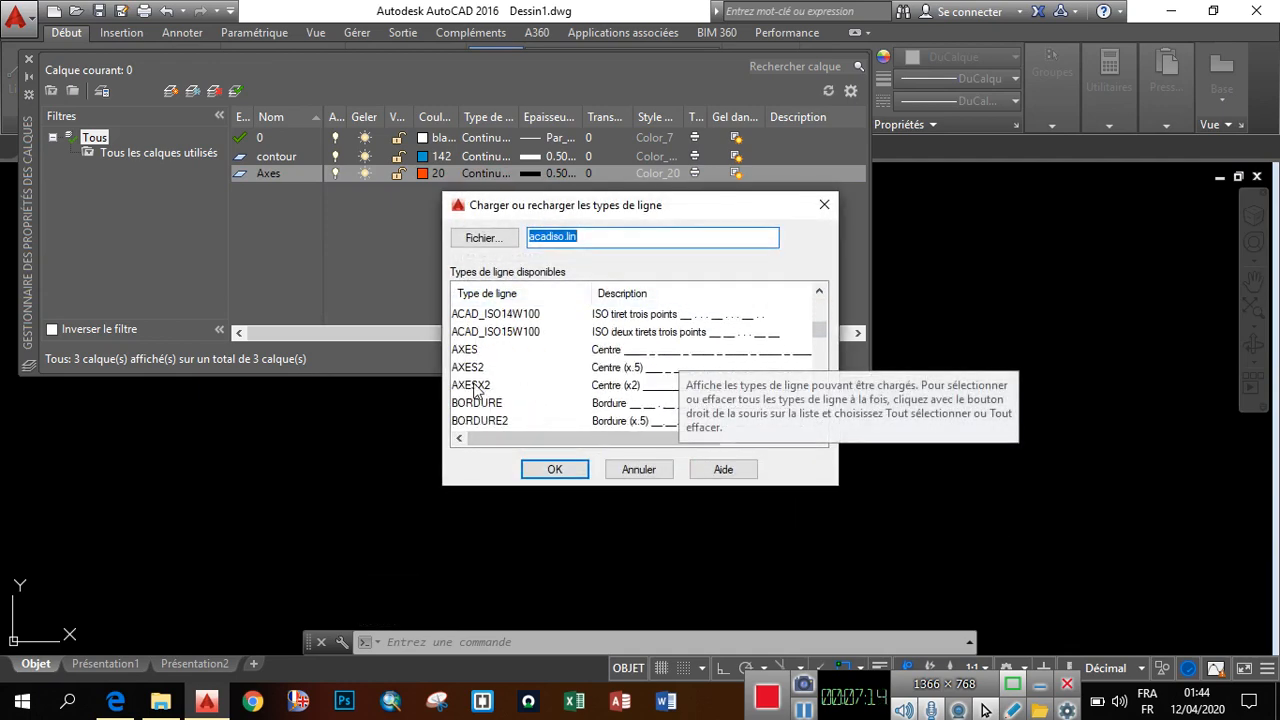
left_click(630, 368)
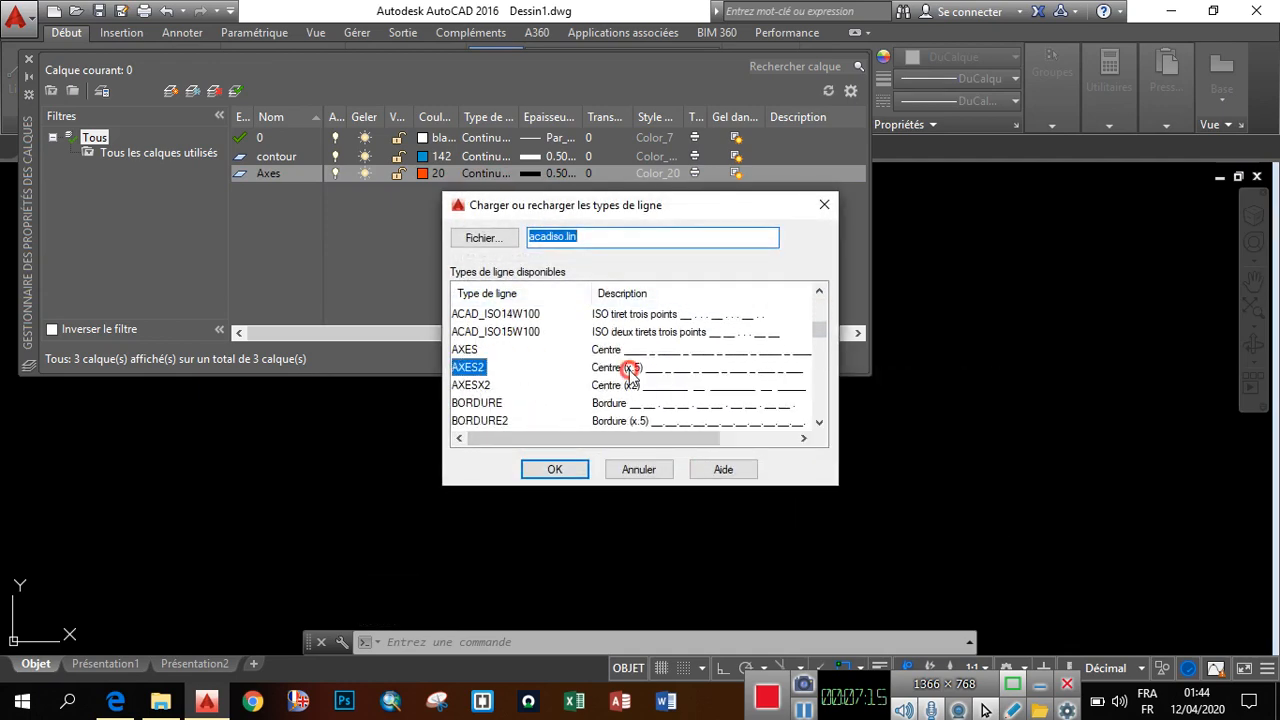
left_click(568, 468)
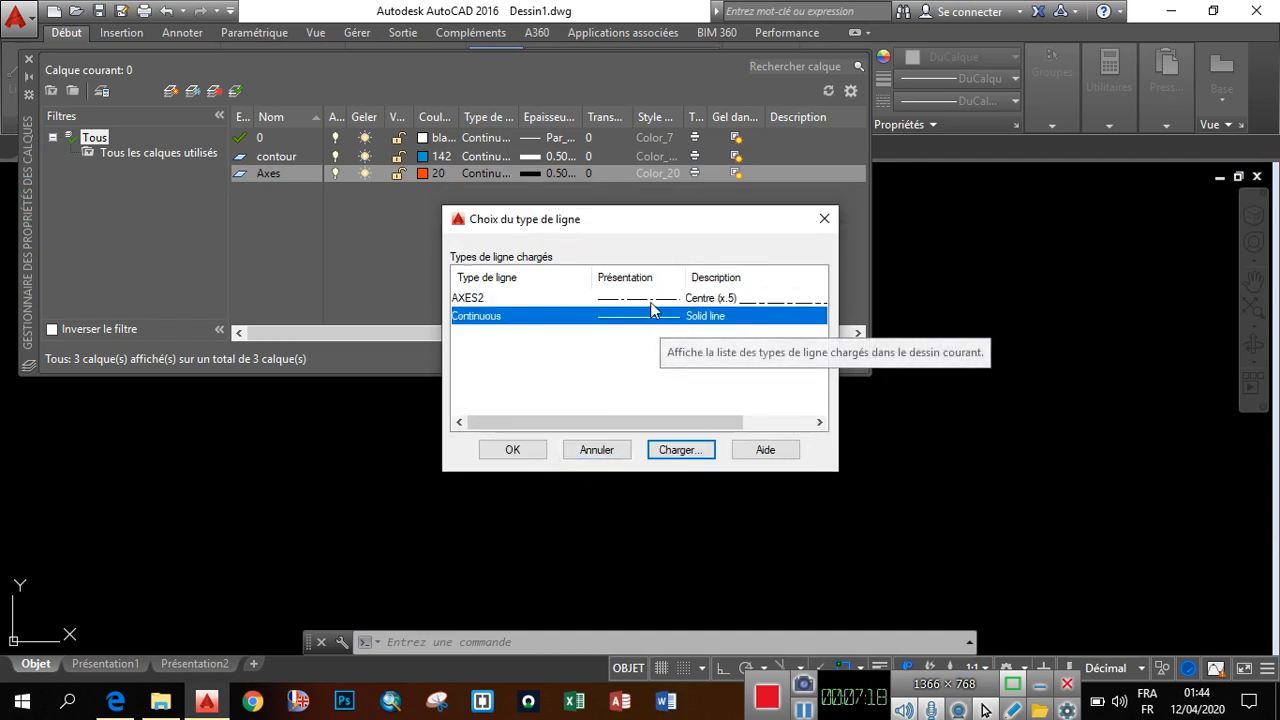
left_click(649, 299)
left_click(512, 452)
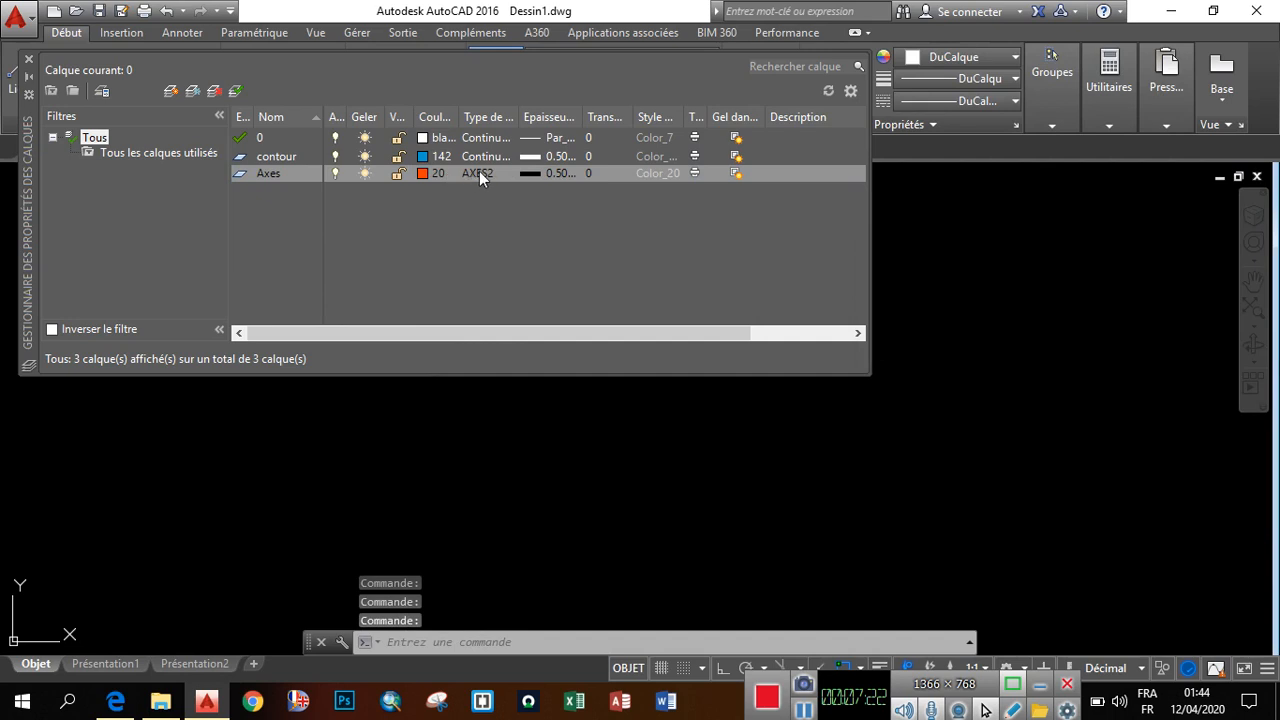
Set the lineweight of the Axes layer to 0.00 mm
left_click(530, 172)
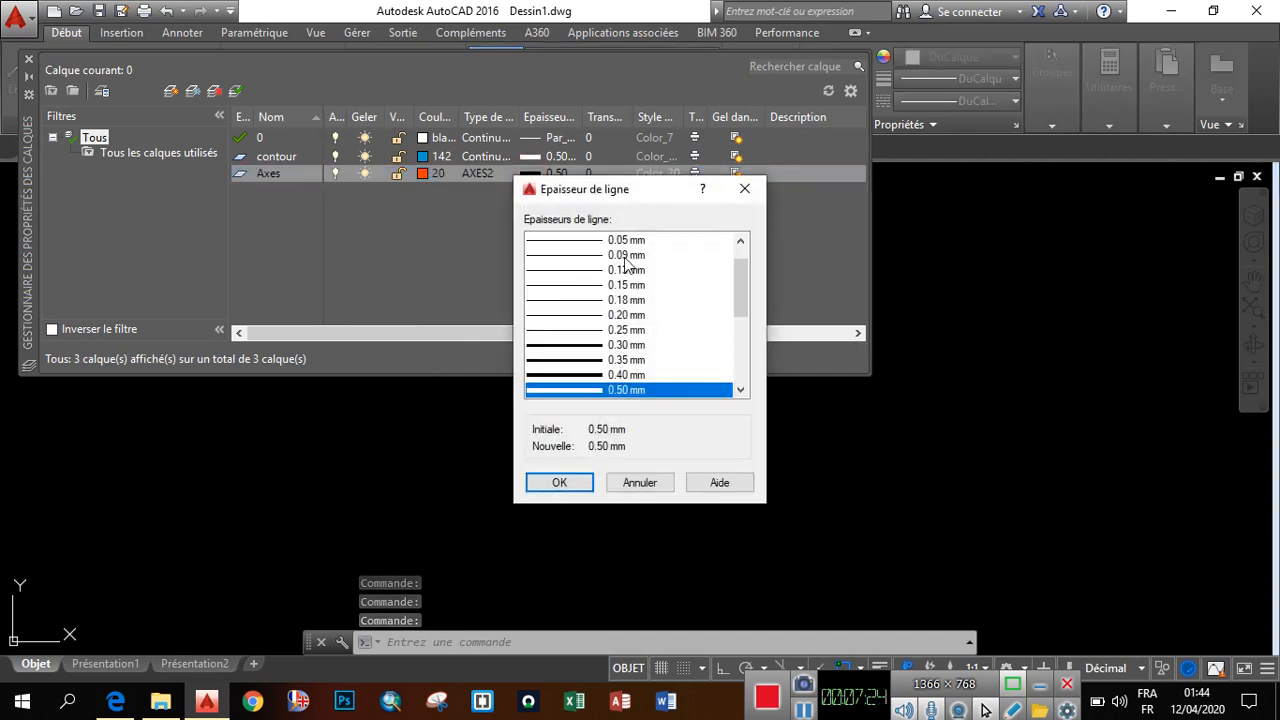
left_click(618, 257)
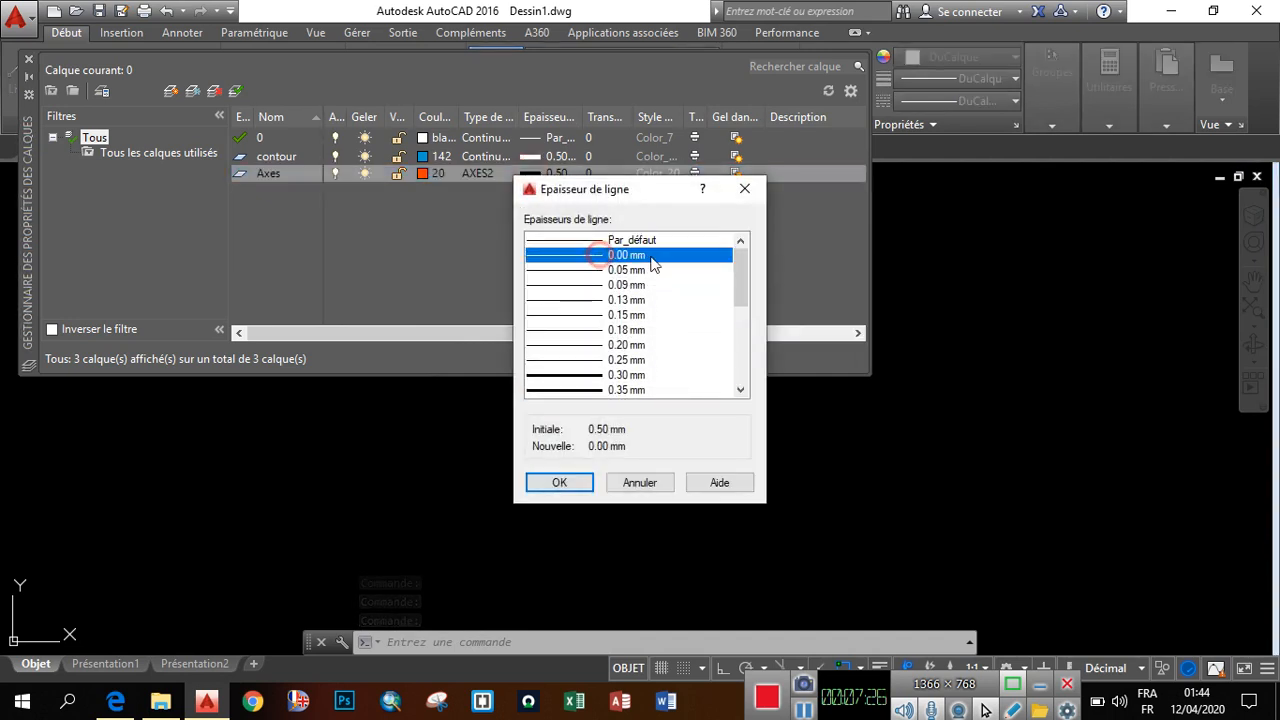
left_click(610, 242)
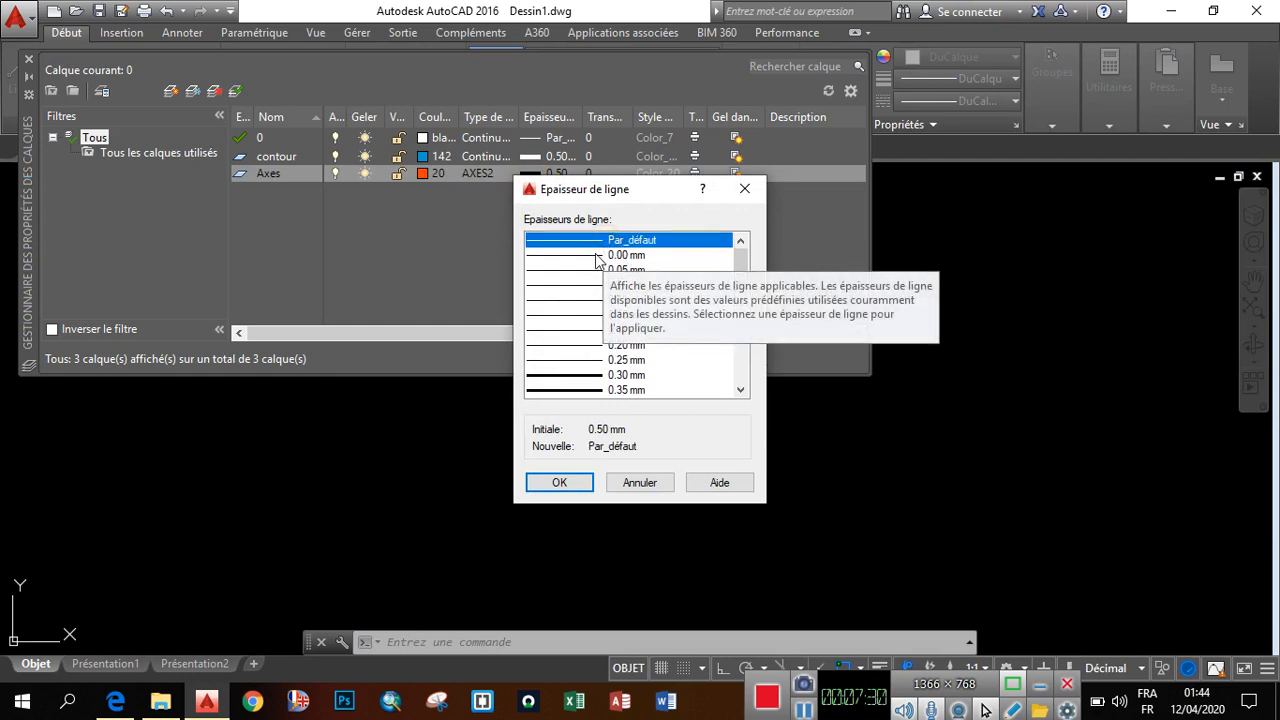
left_click(600, 256)
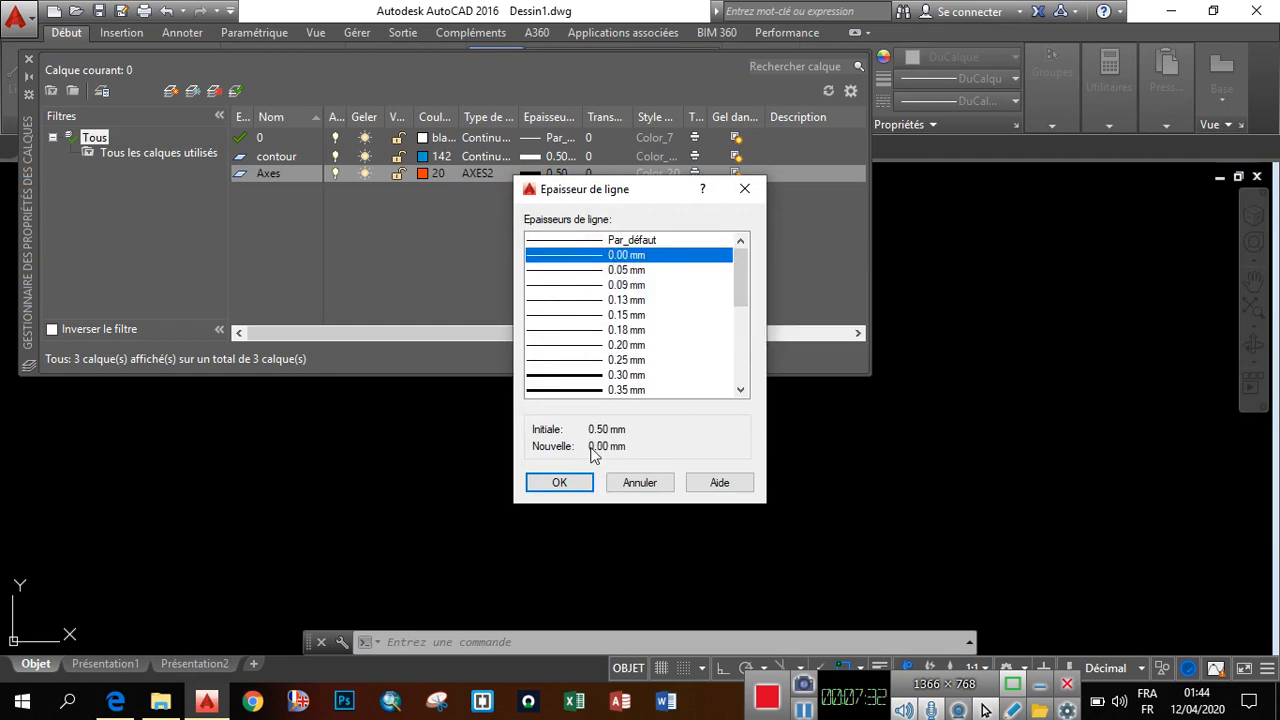
left_click(560, 482)
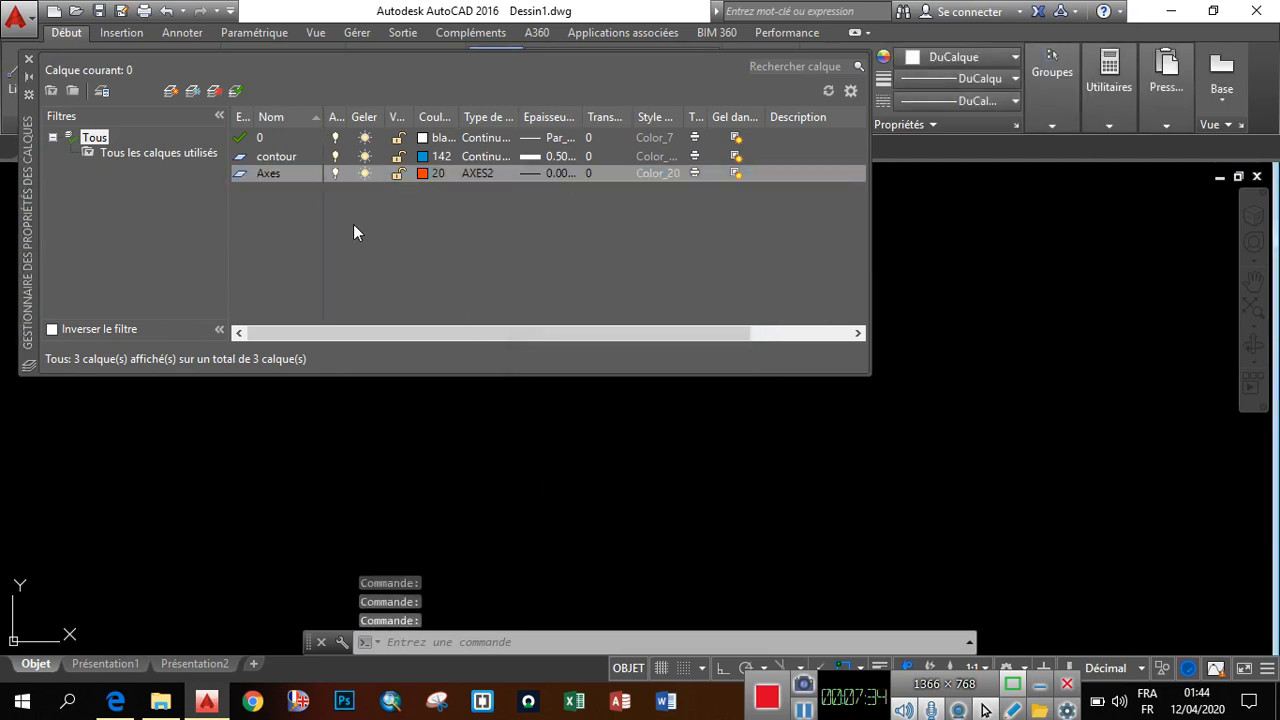
Make contour the current layer and close the layer properties manager
left_click(263, 158)
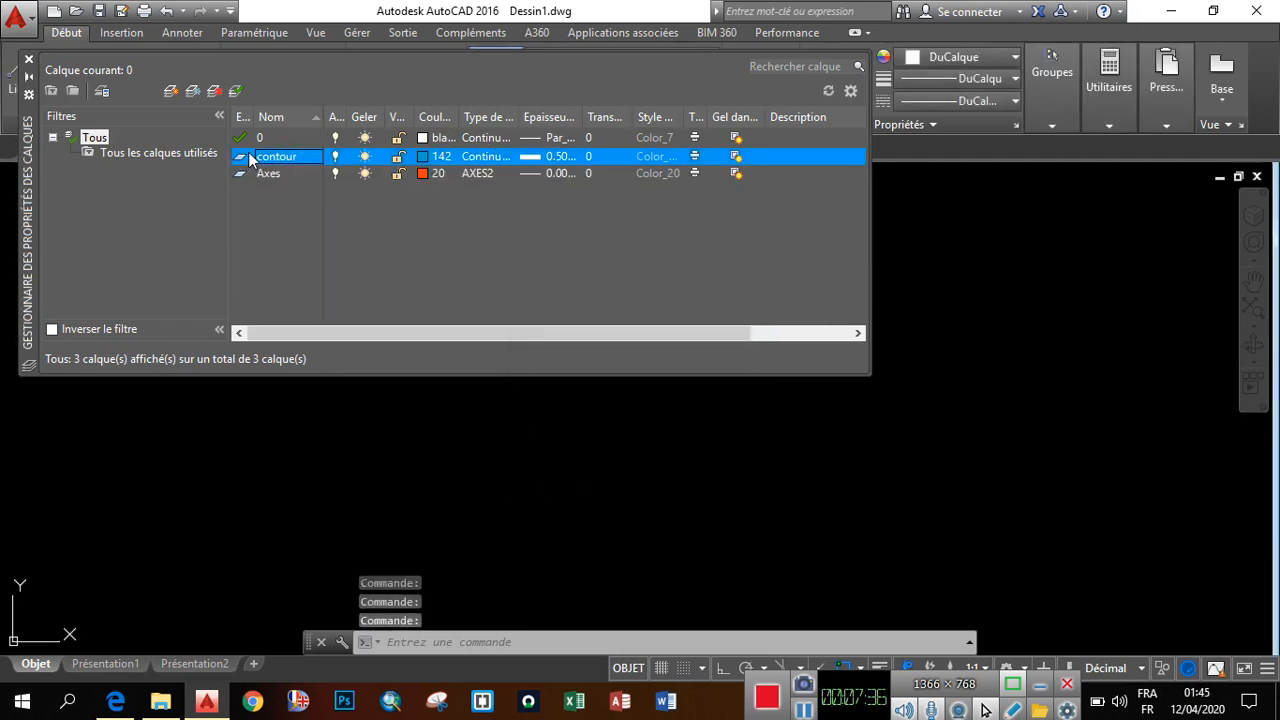
left_click(237, 92)
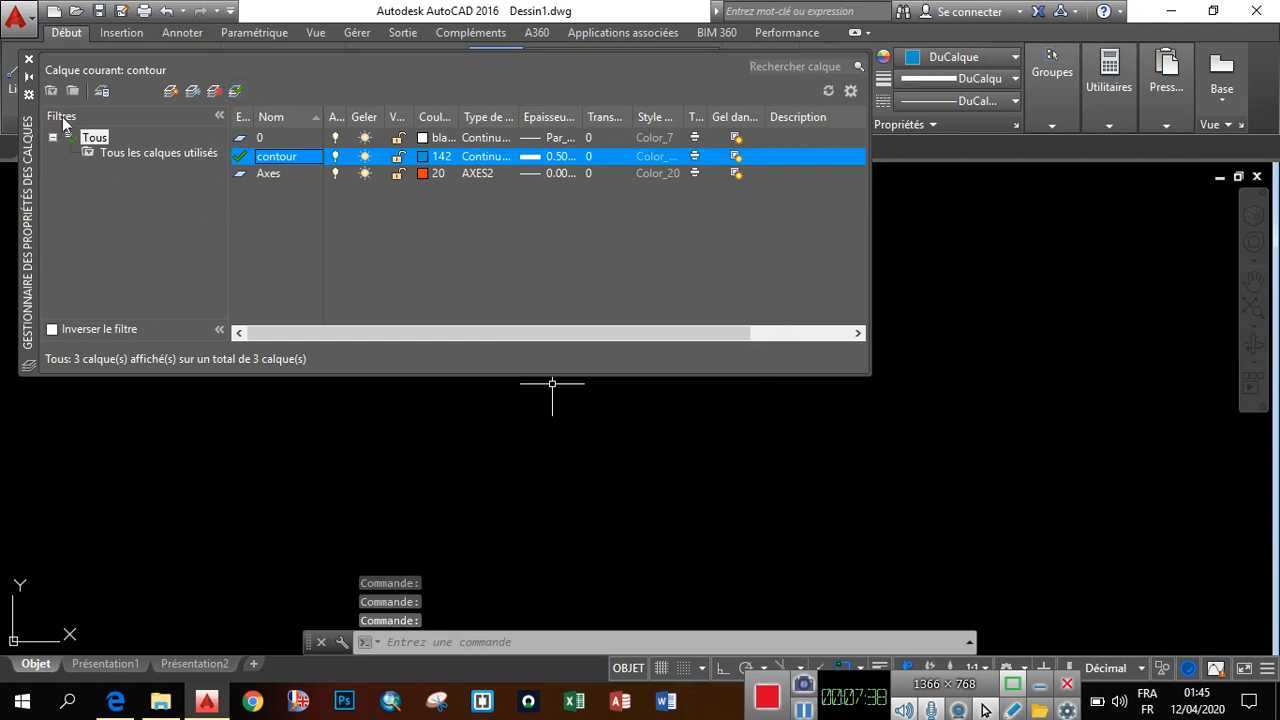
left_click(29, 58)
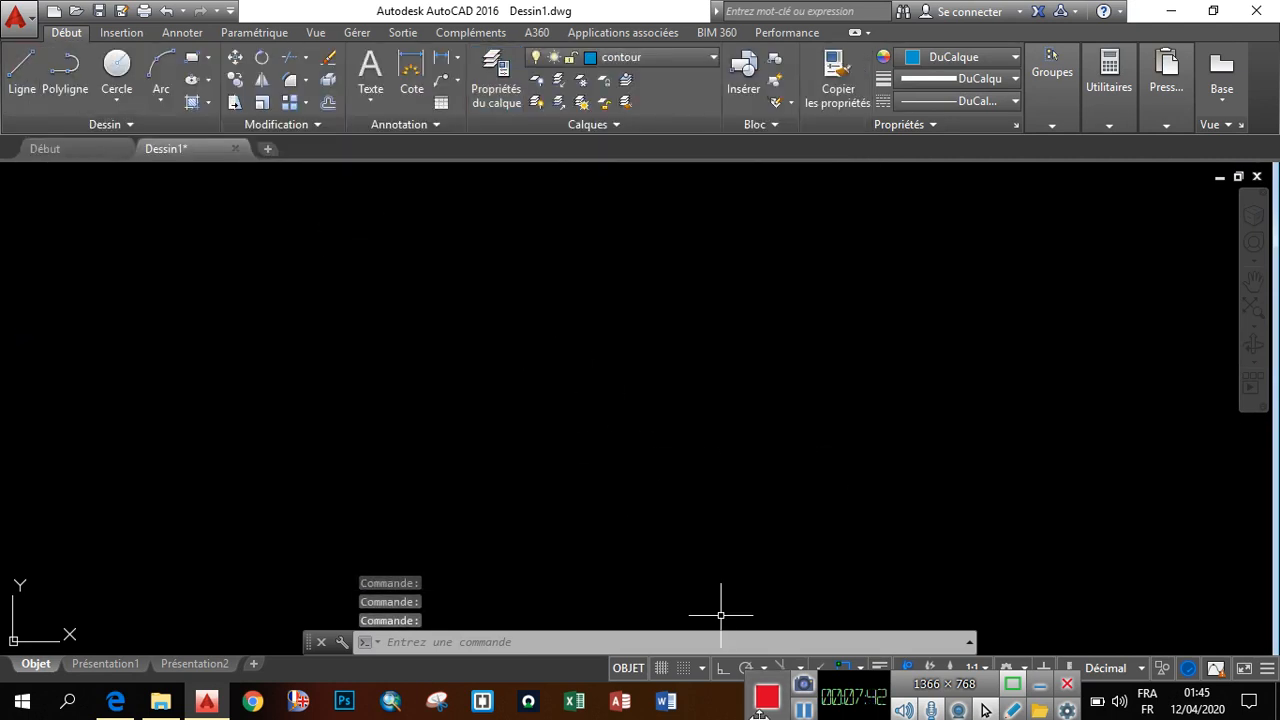
left_click_drag(845, 679, 1009, 666)
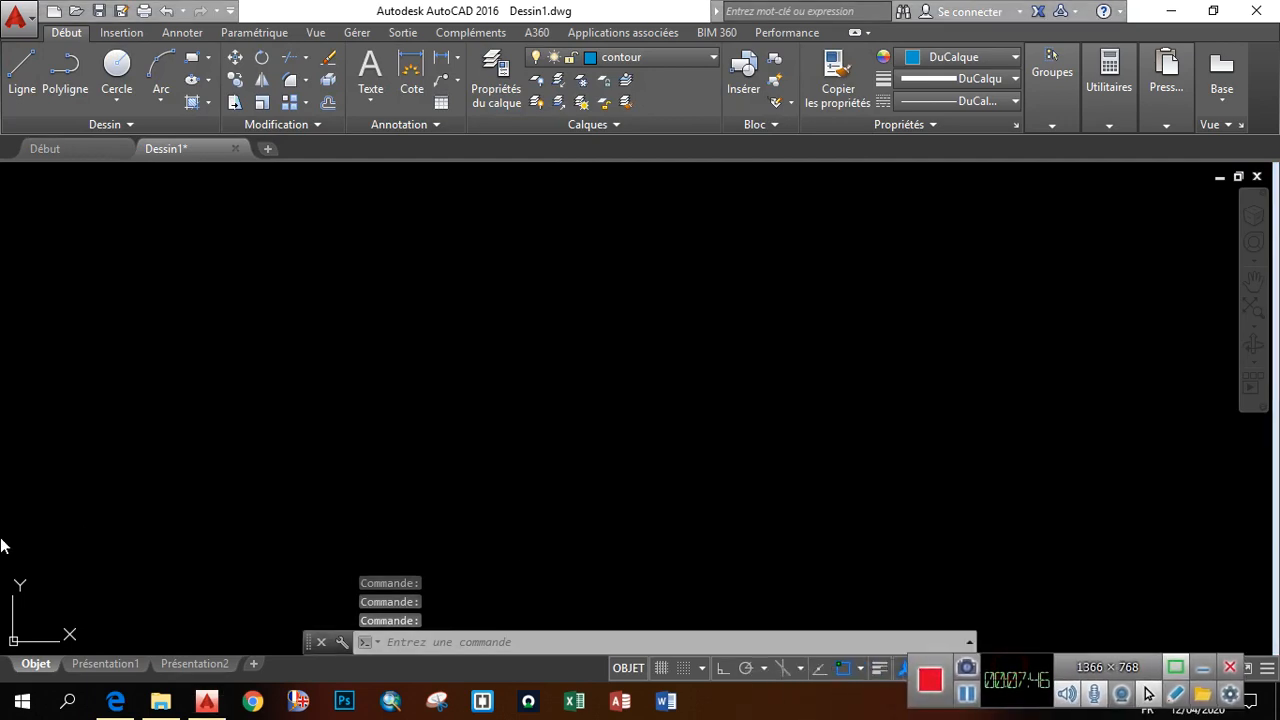
Check the part's axes in Pièce_meca_n°4.pdf, return to AutoCAD and make Axes the current layer
left_click(116, 701)
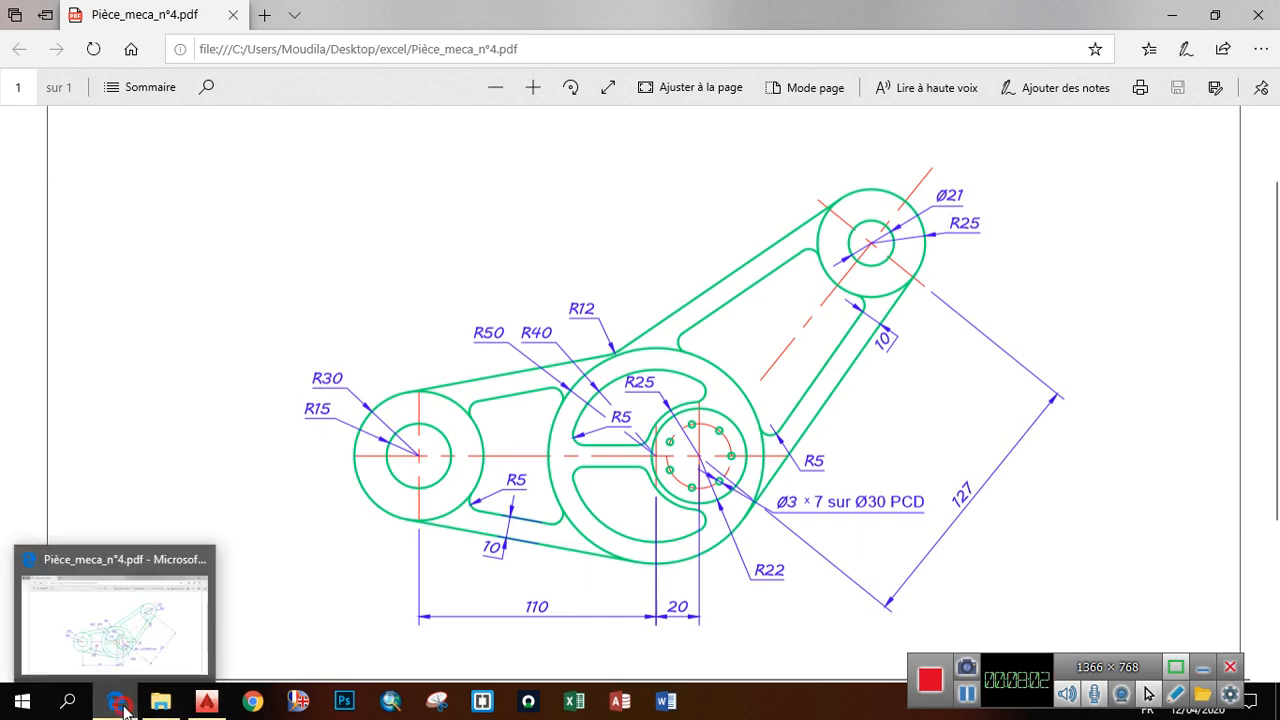
left_click(206, 701)
left_click(706, 57)
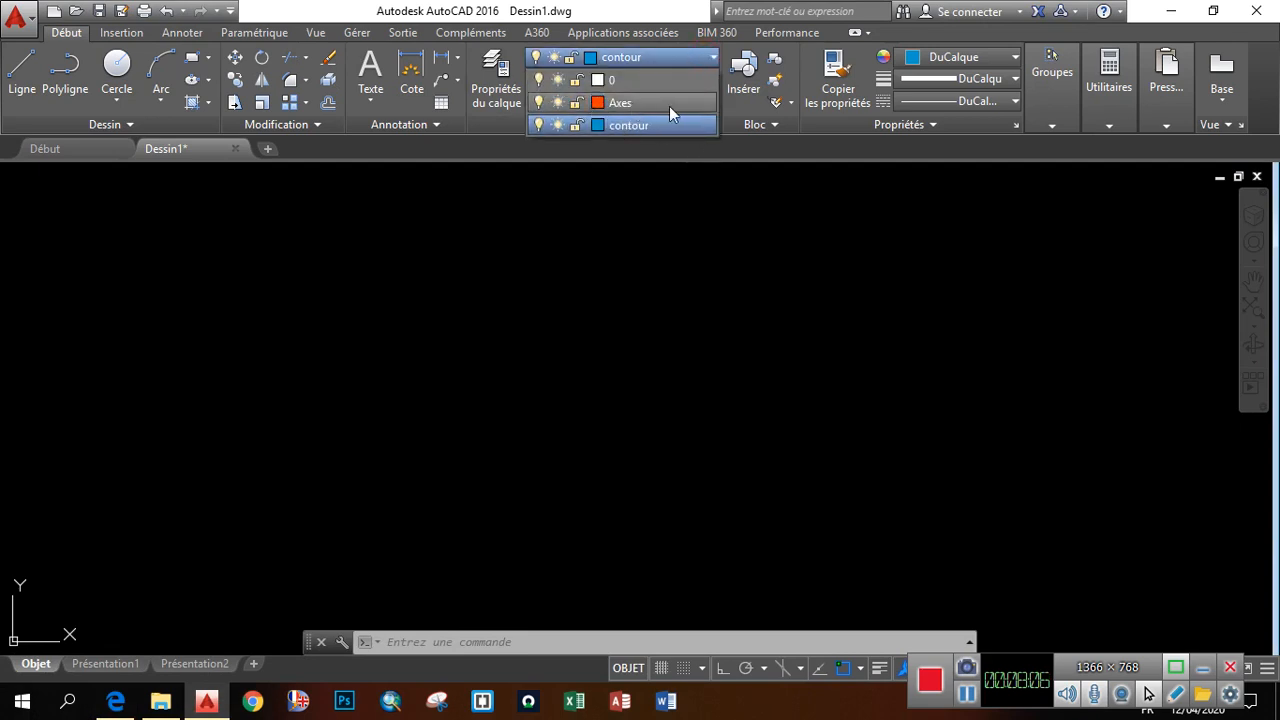
left_click(642, 103)
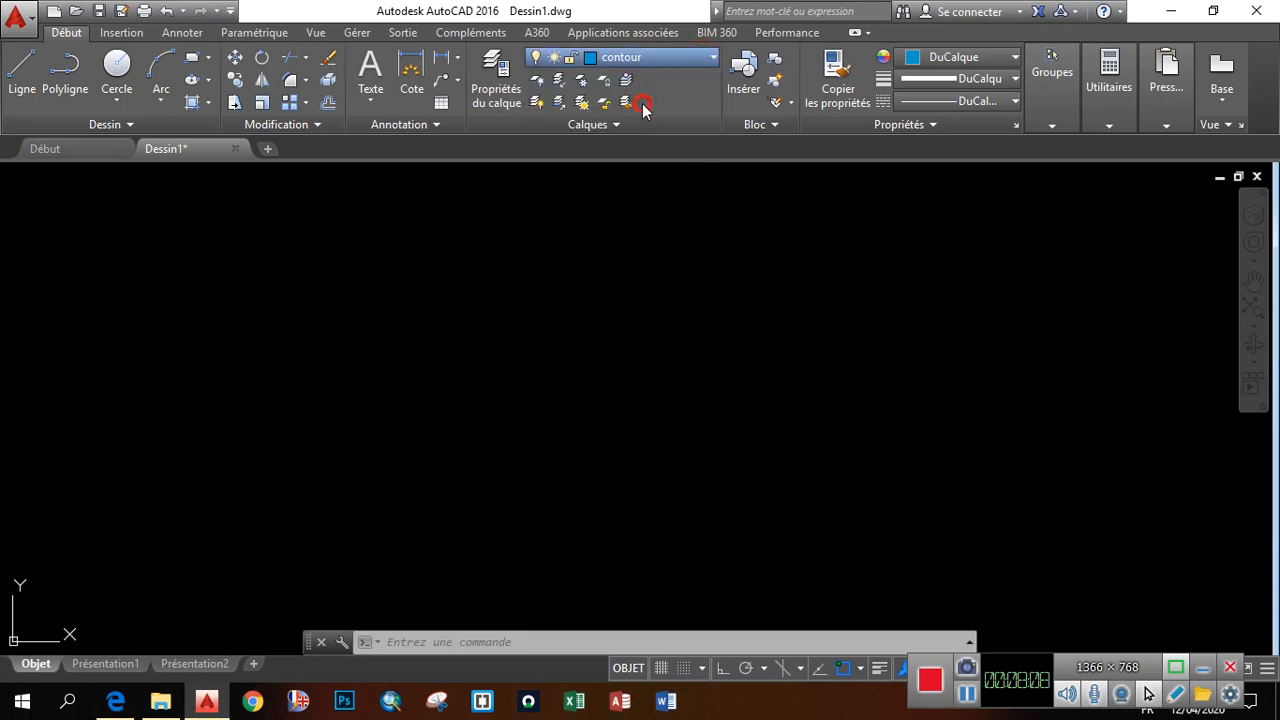
Draw a long horizontal axis line across the middle of the drawing area with Ortho mode switched on
left_click(20, 72)
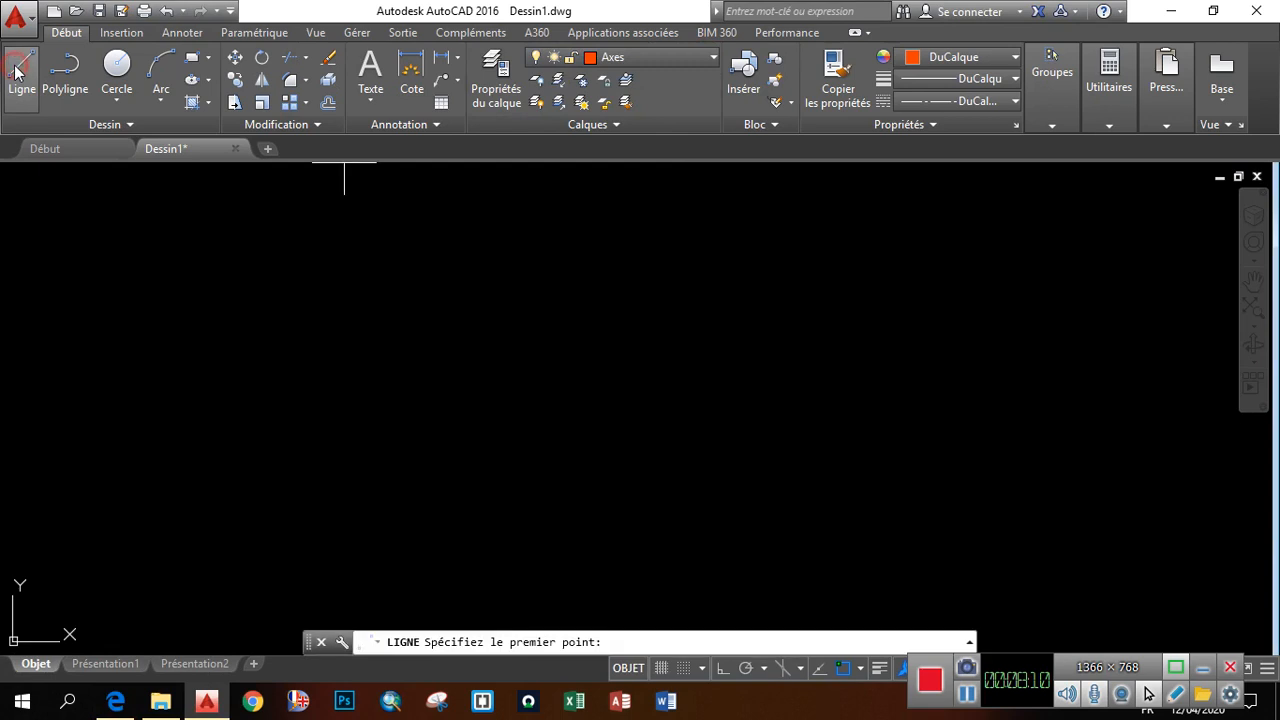
left_click(950, 427)
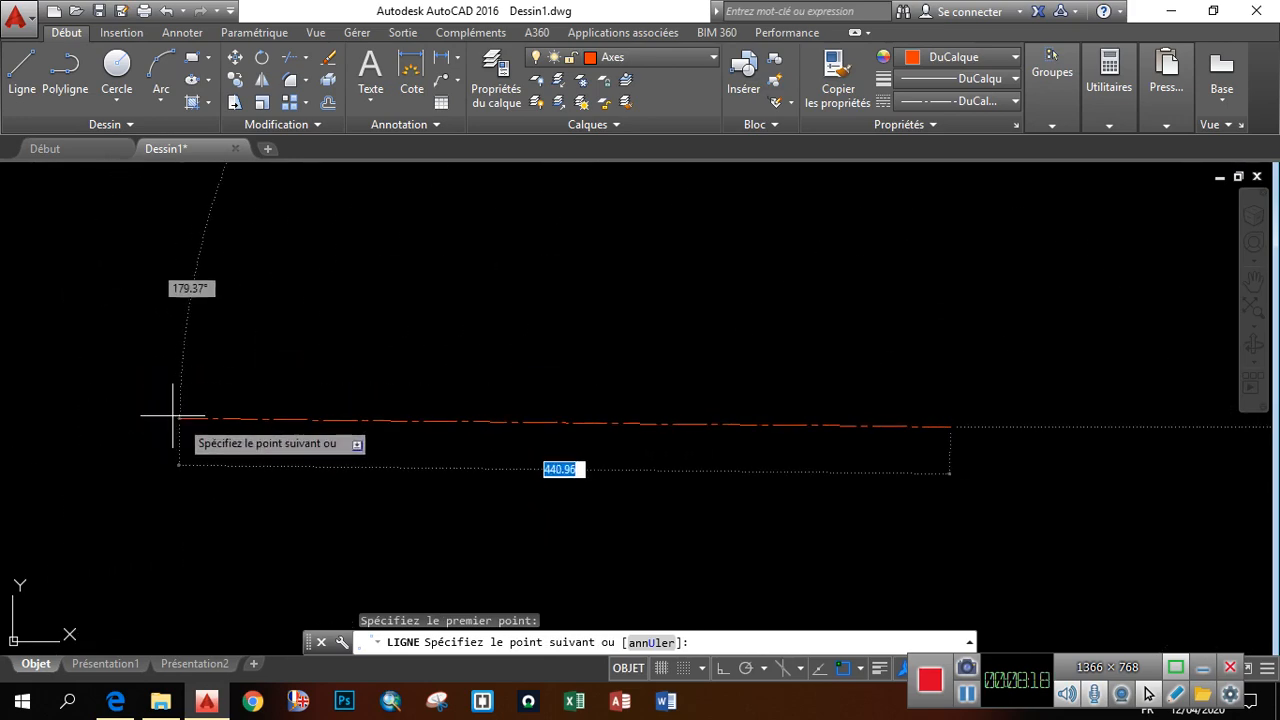
left_click(721, 668)
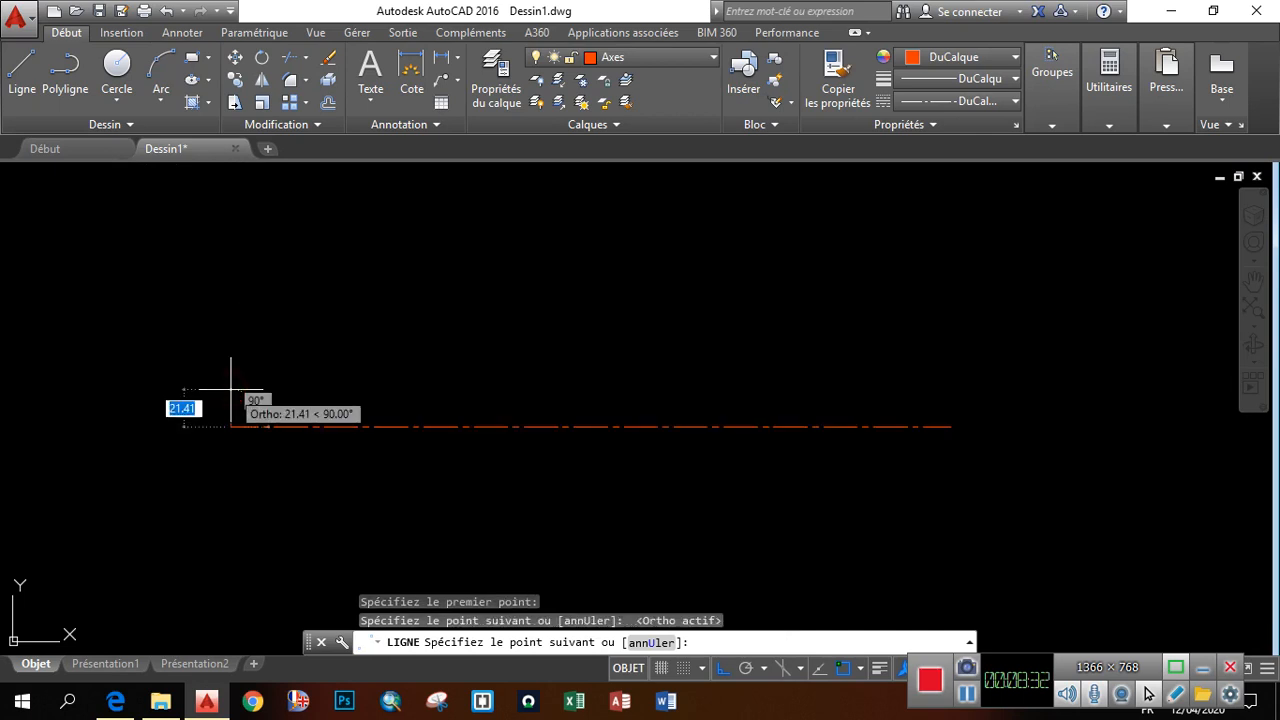
key("Escape")
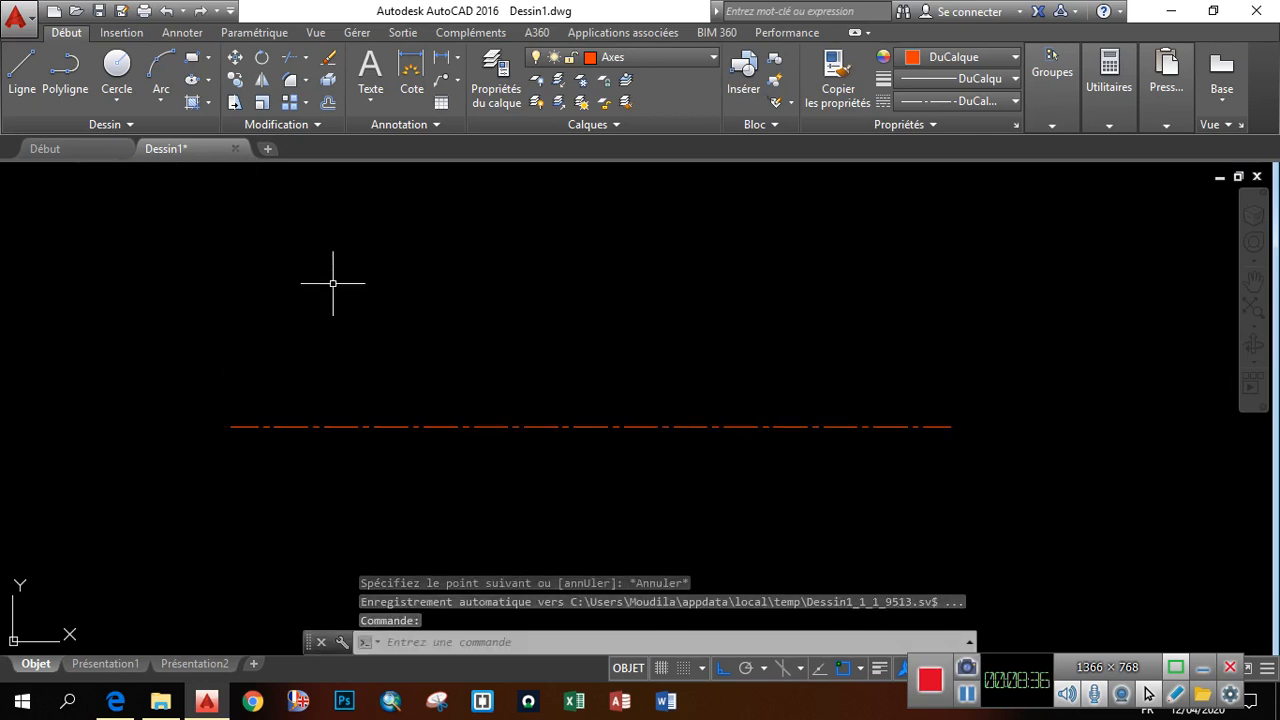
Draw a vertical axis line crossing the horizontal axis near its left end
key("Return")
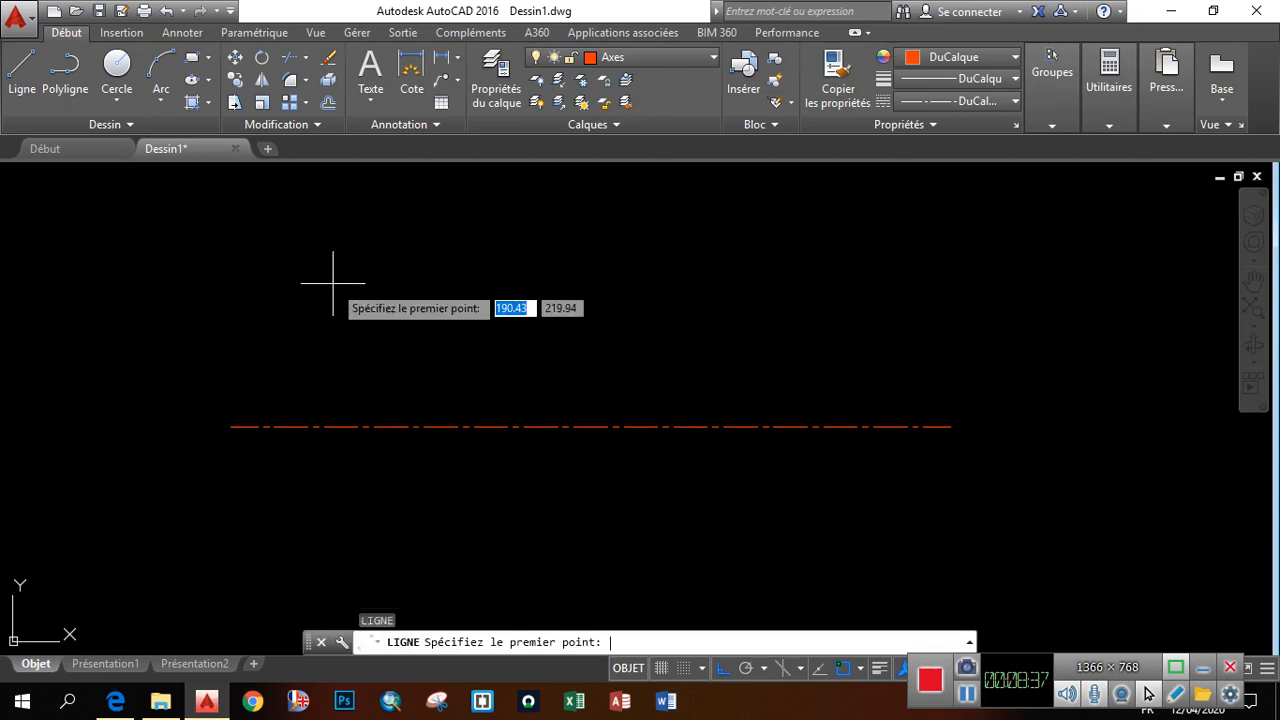
left_click(368, 550)
left_click(390, 275)
key("Escape")
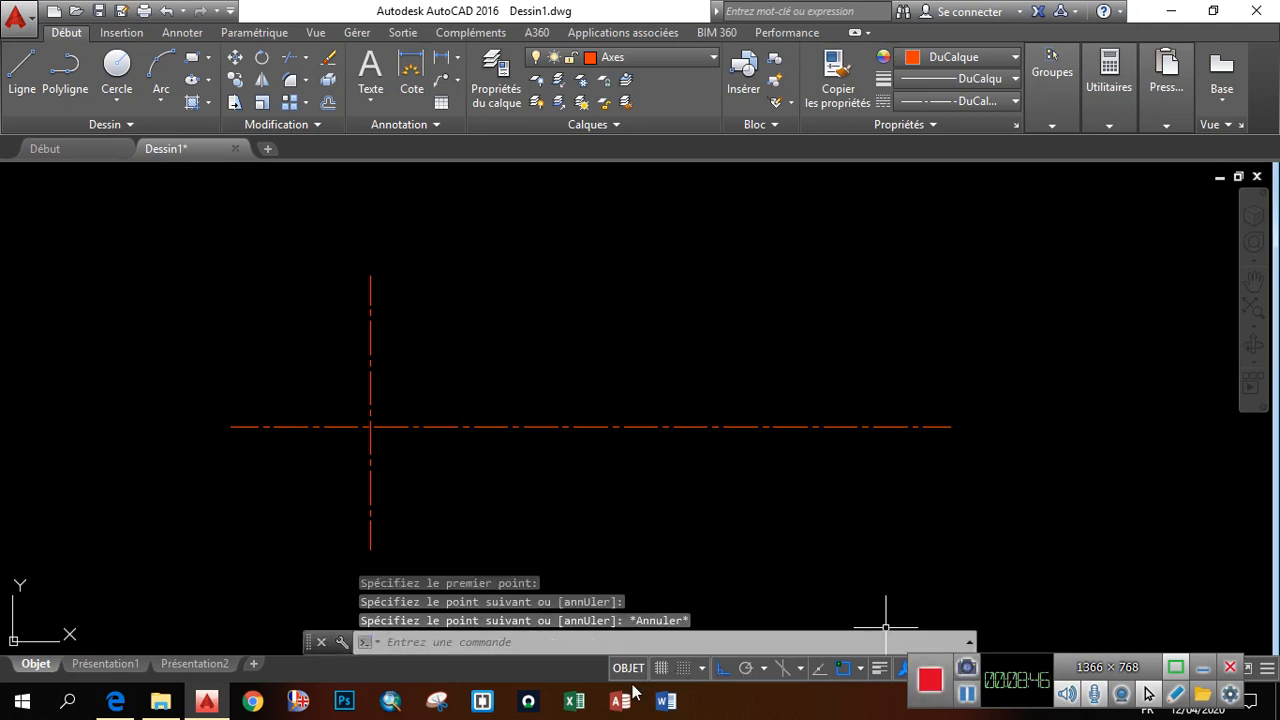
Check the hub radii in Pièce_meca_n°4.pdf, return to AutoCAD and draw a circle of radius 15 centred on the axes' intersection
left_click(118, 701)
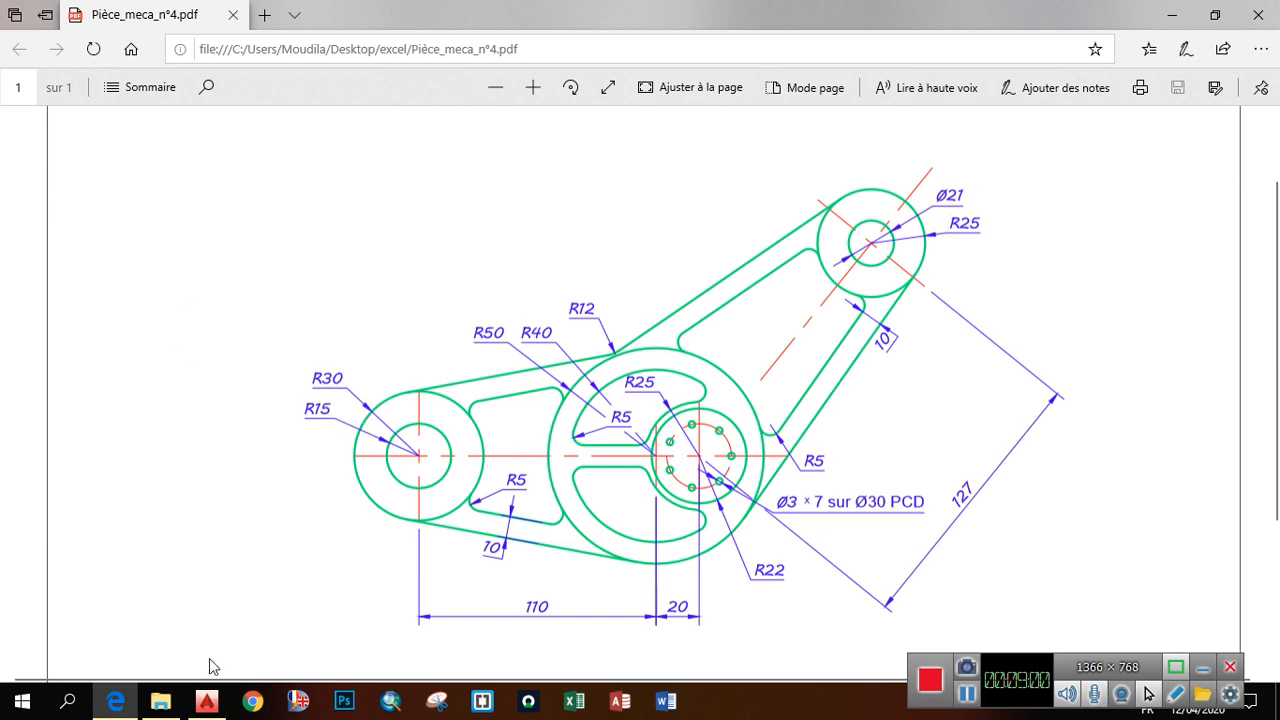
left_click(116, 700)
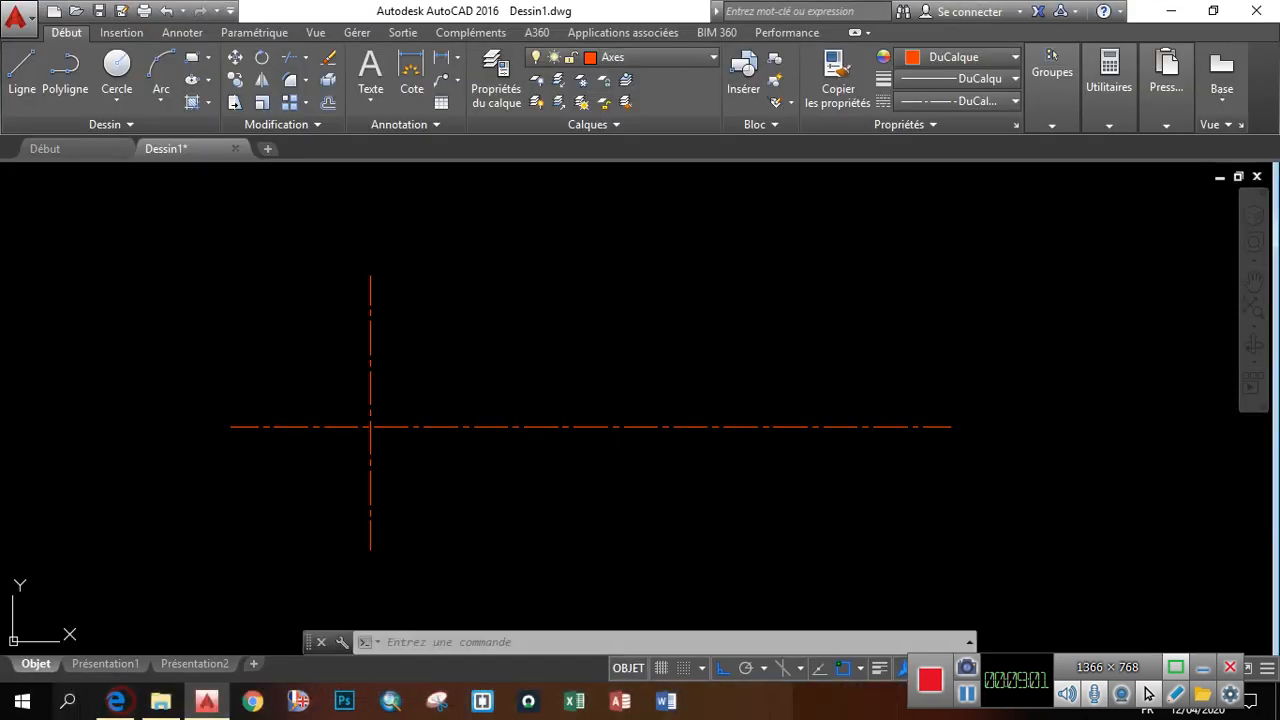
left_click(117, 100)
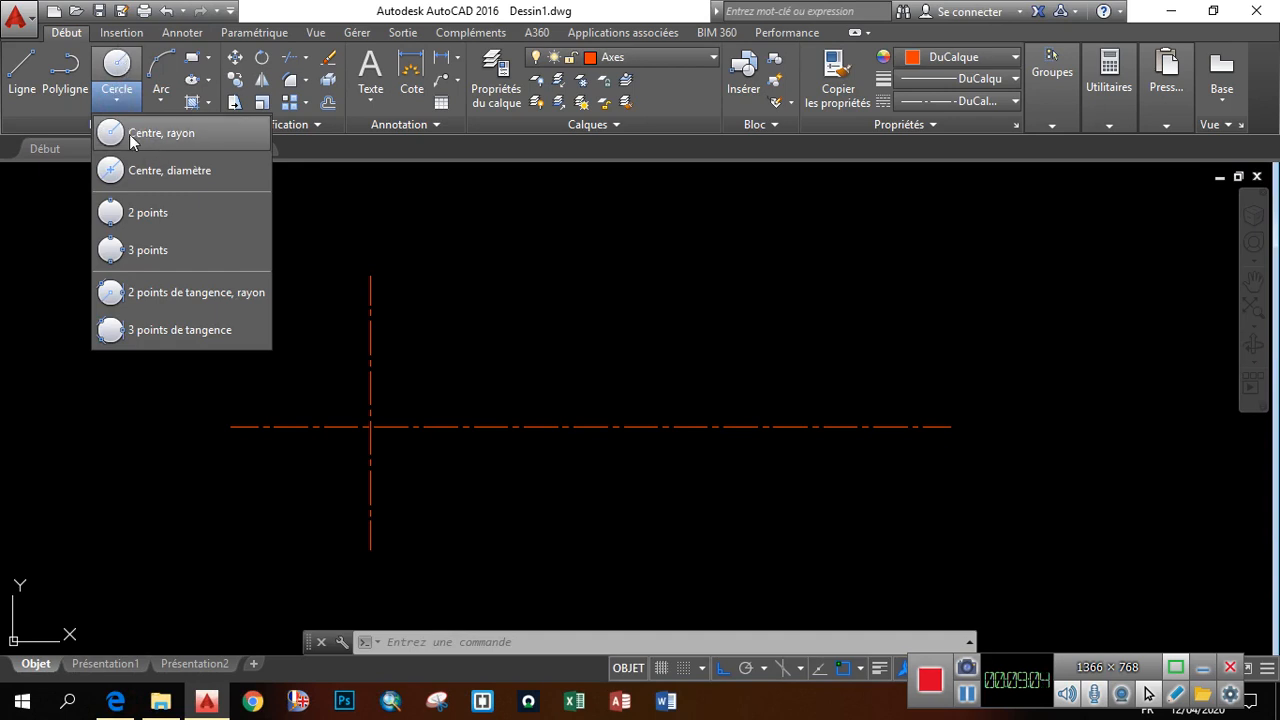
left_click(165, 134)
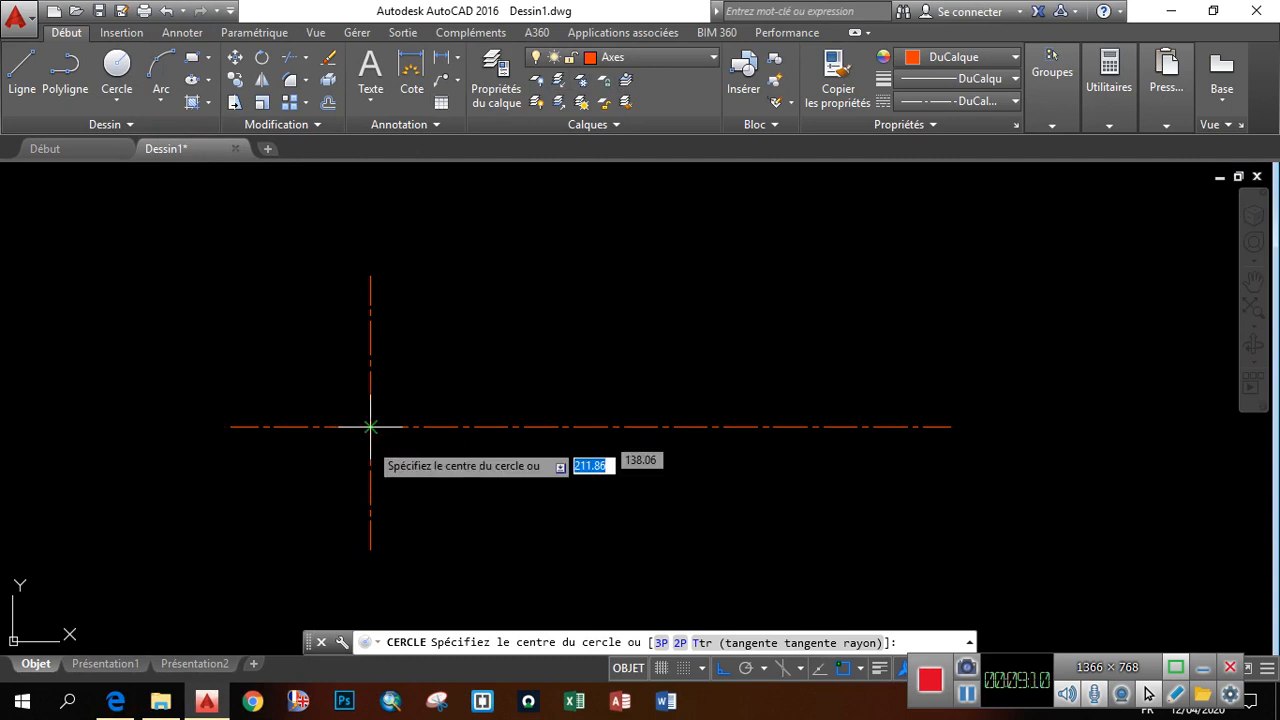
left_click(859, 668)
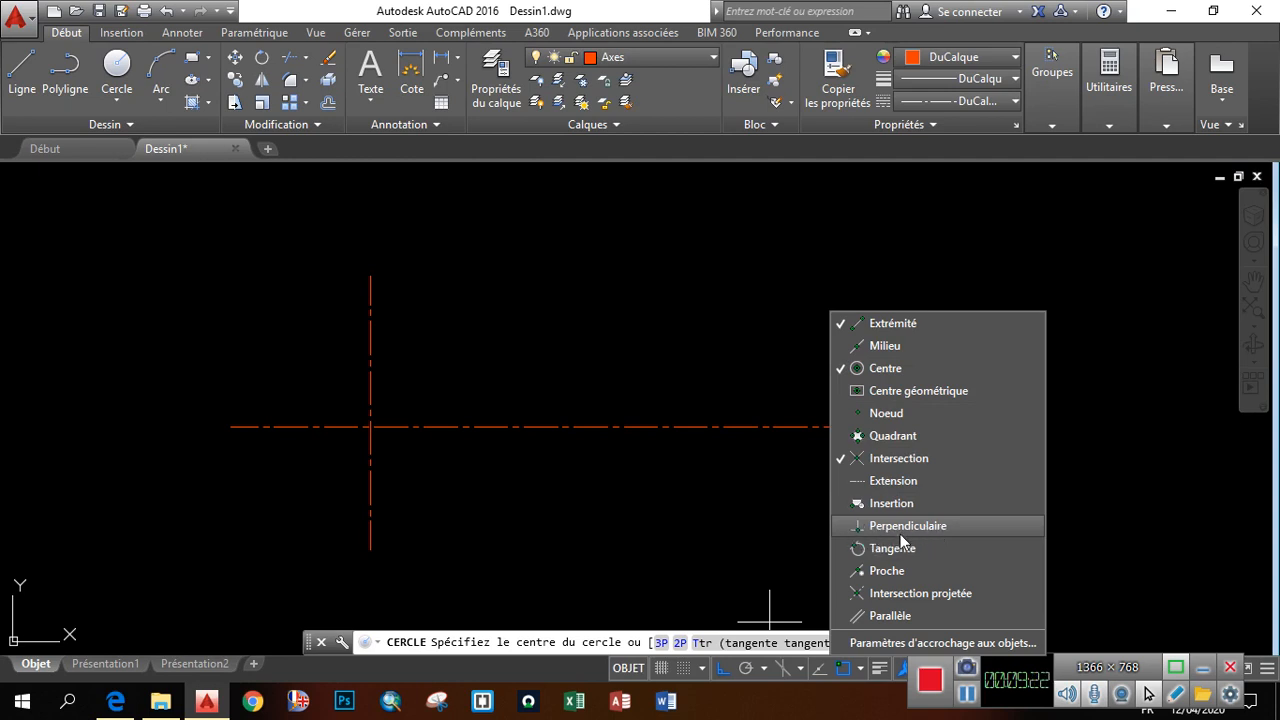
left_click(728, 520)
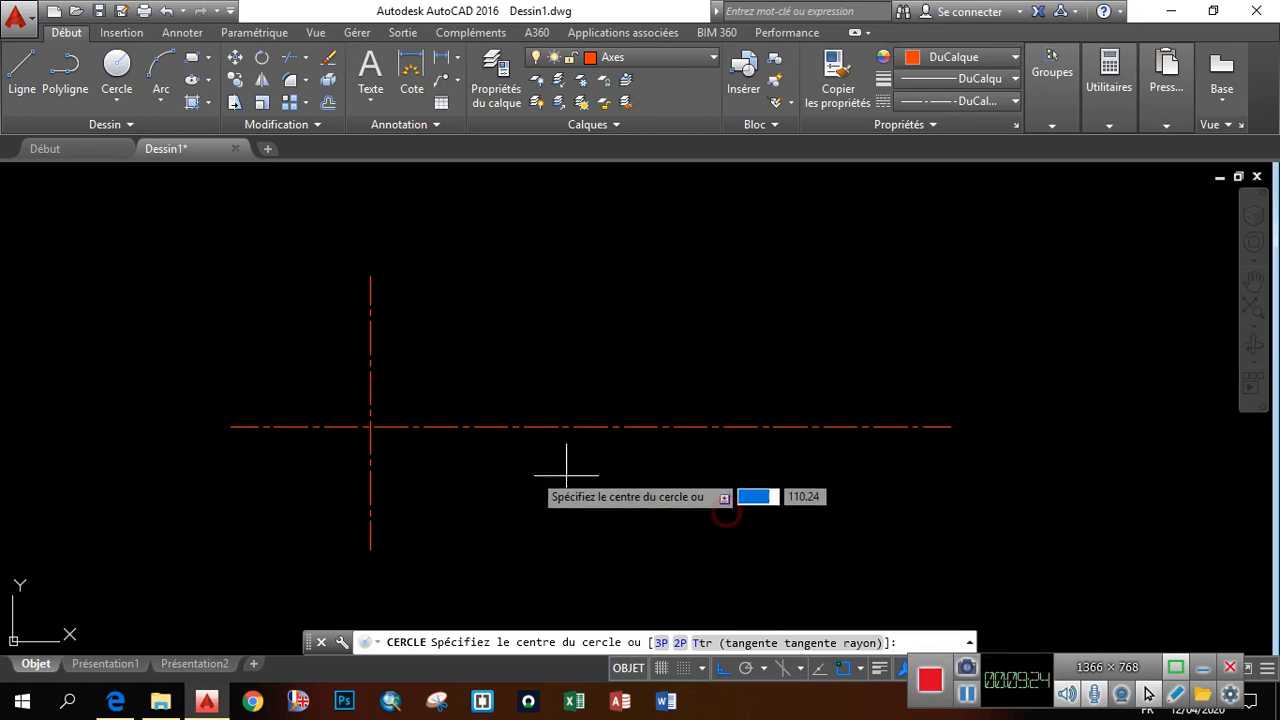
left_click(370, 427)
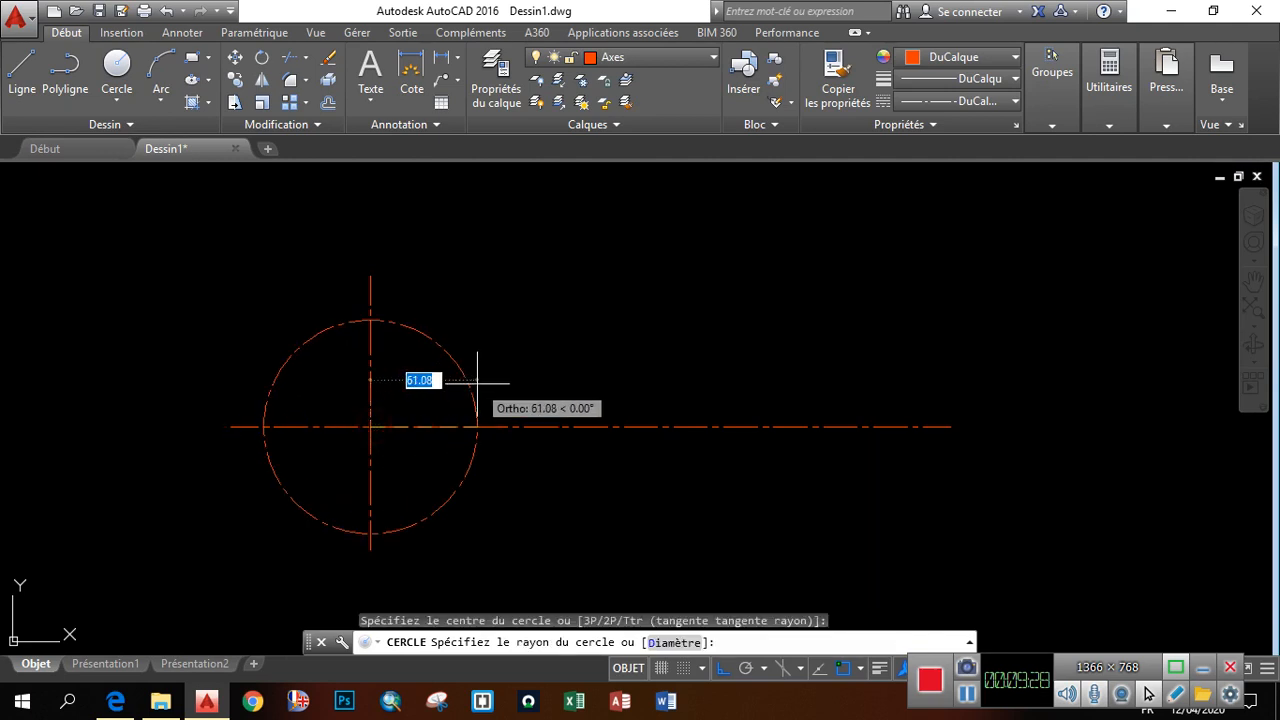
type("15")
key("Return")
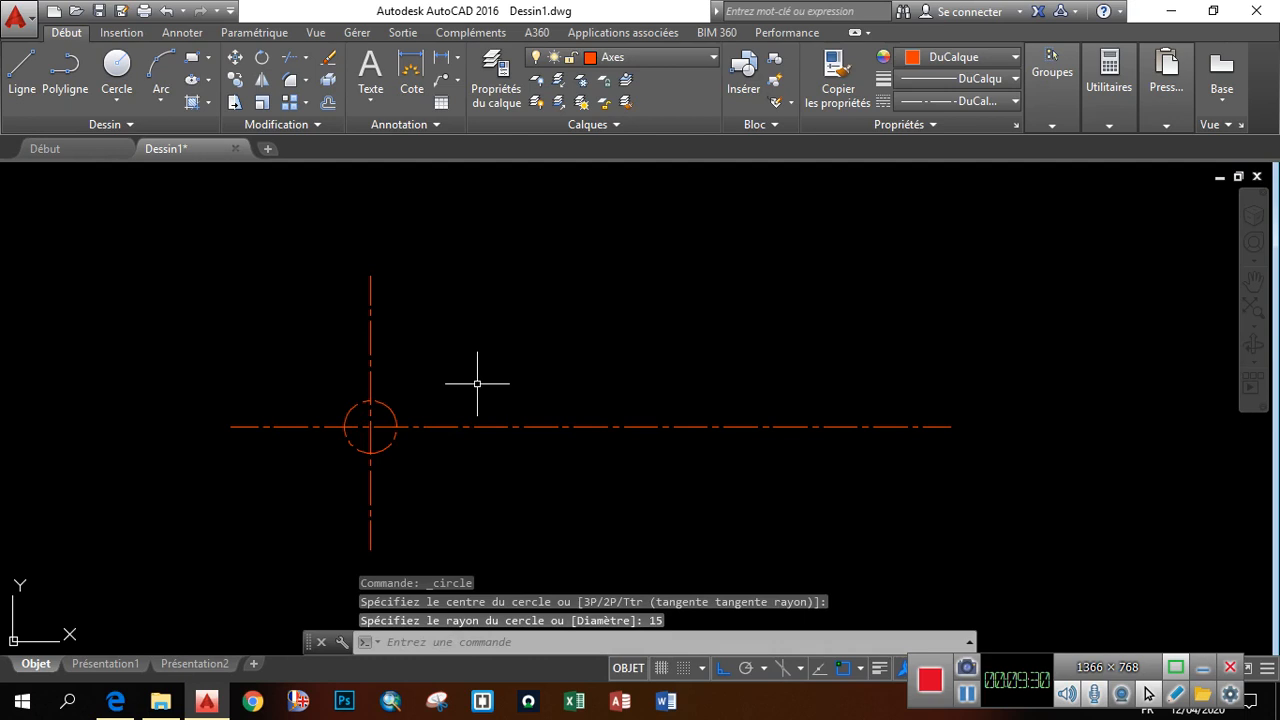
Draw a concentric circle of radius 30 centred on the same intersection of the axes
type("c")
key("Return")
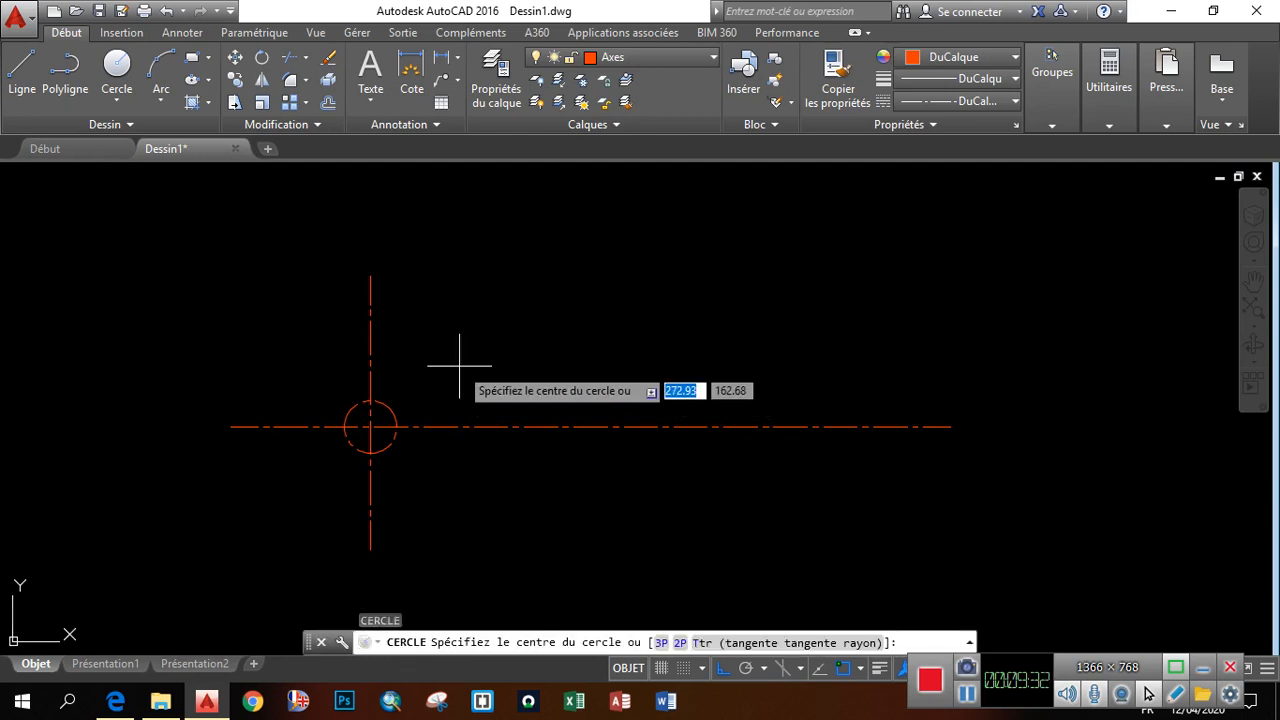
left_click(369, 427)
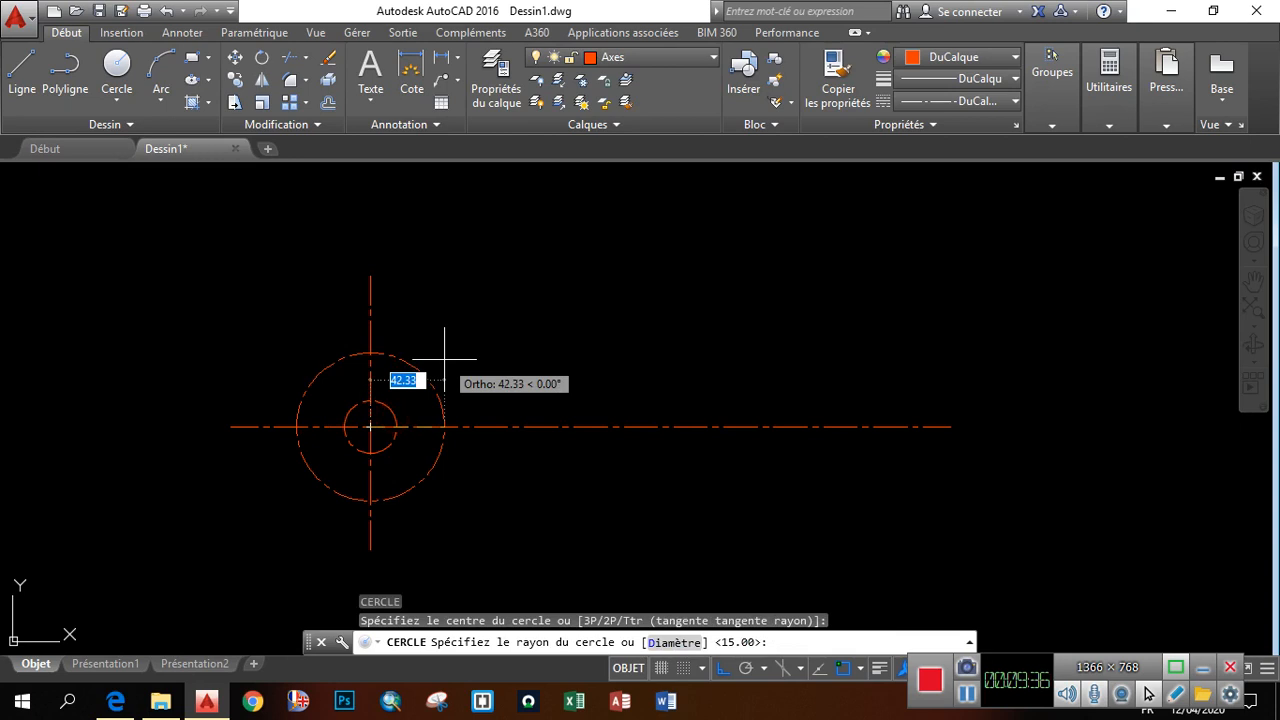
type("30")
key("Return")
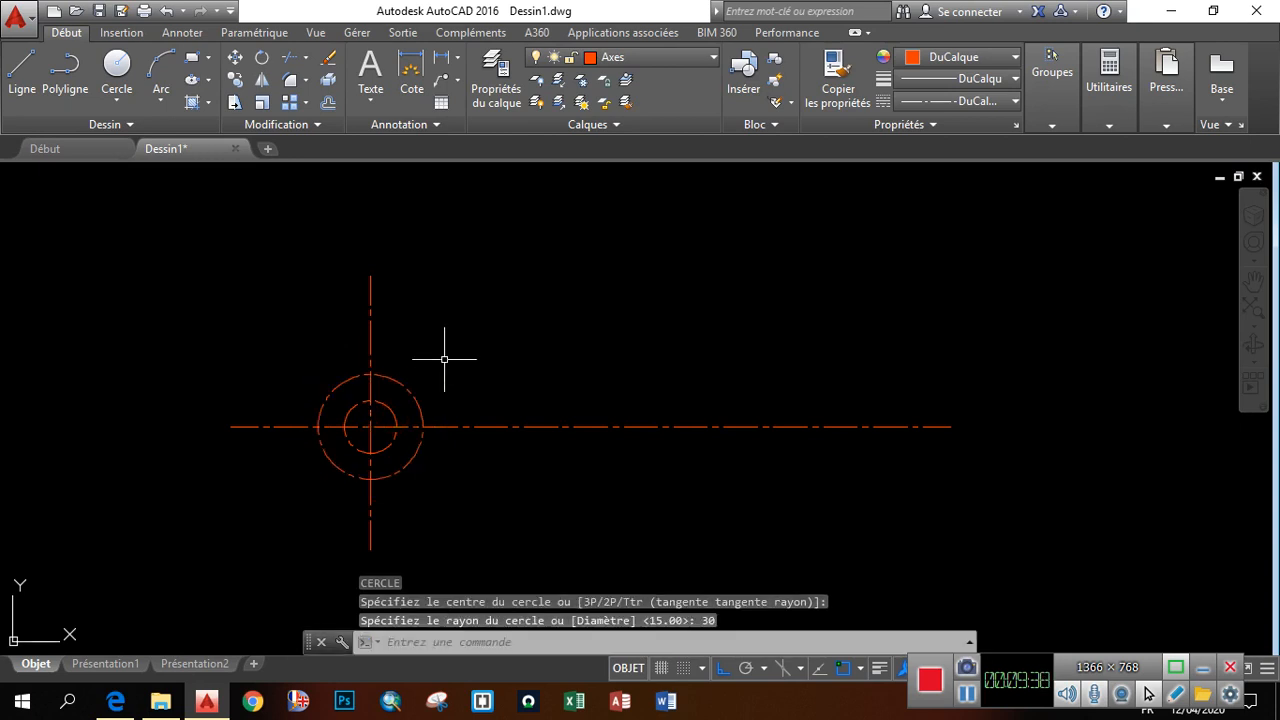
Move both concentric circles to the contour layer and clear the selection
scroll(350, 420, "up", 2)
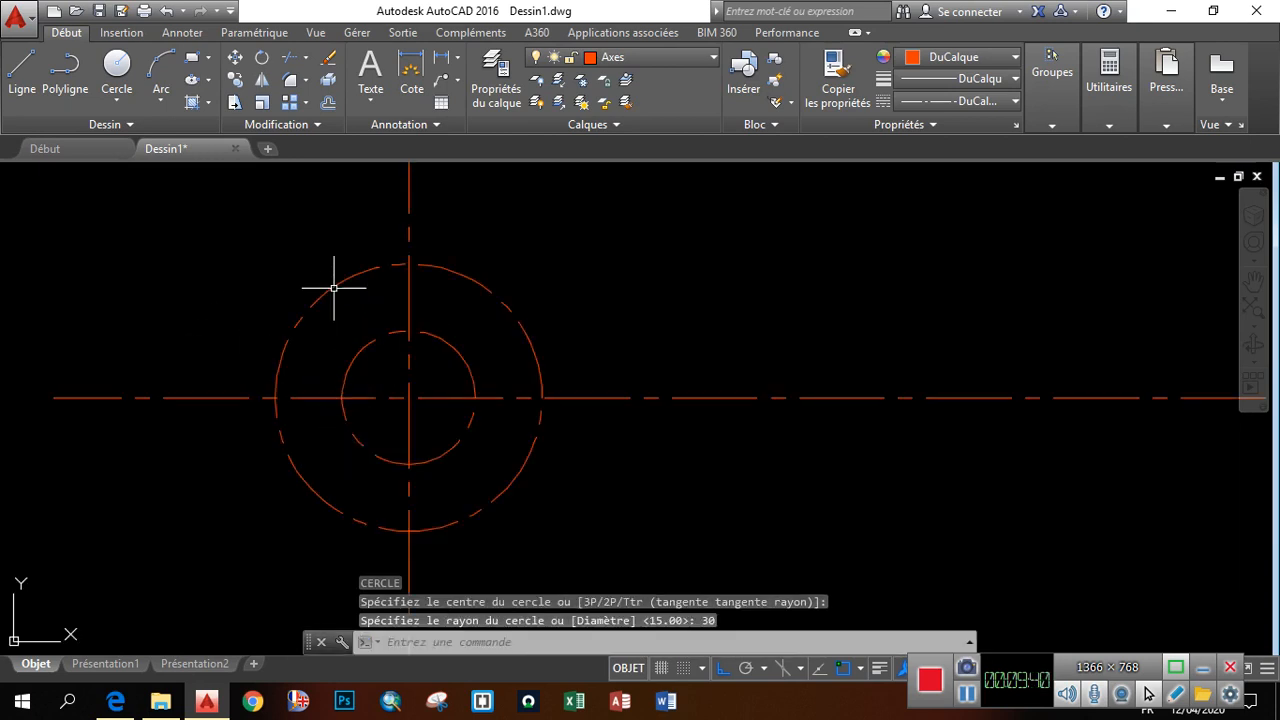
left_click(370, 360)
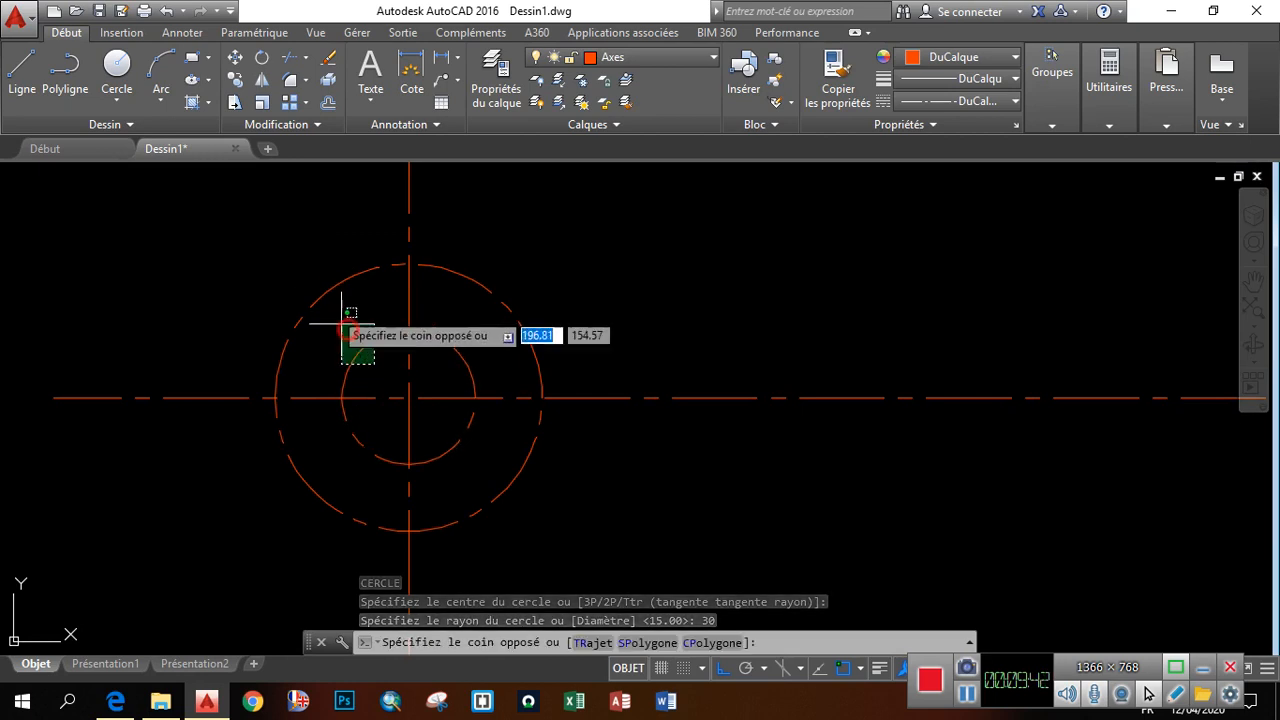
left_click(277, 253)
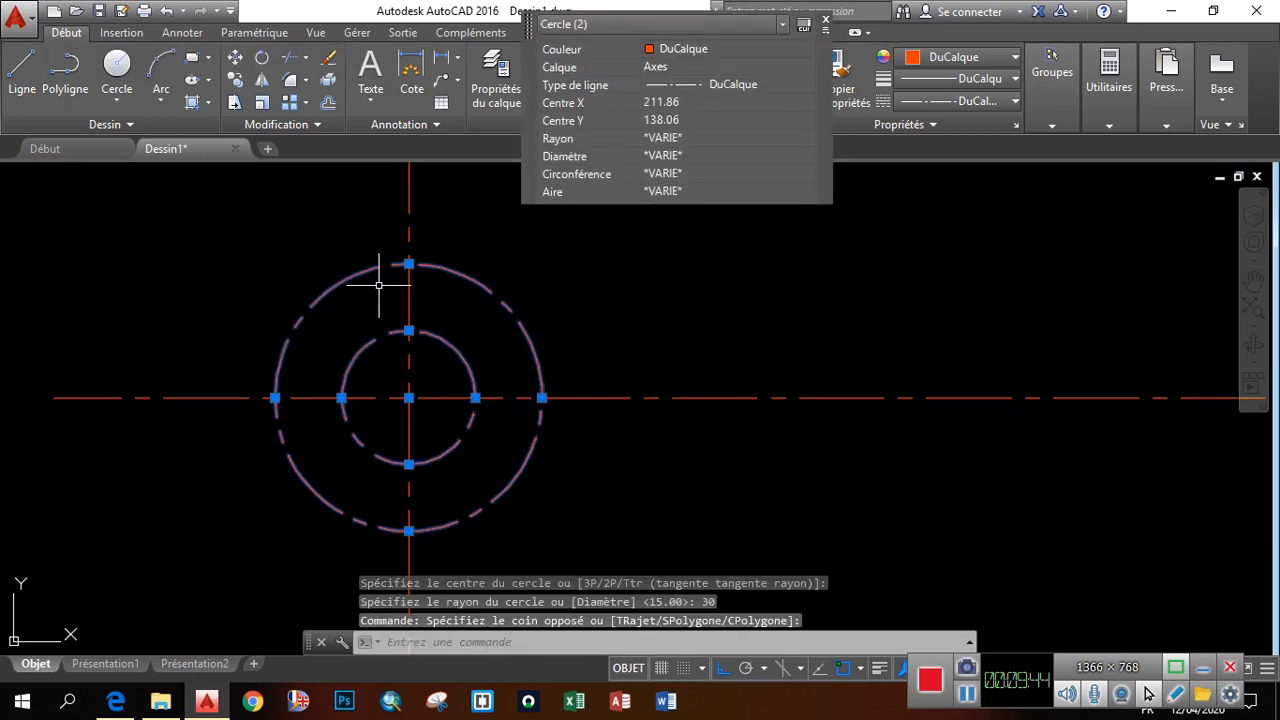
scroll(379, 285, "down", 5)
scroll(370, 295, "up", 5)
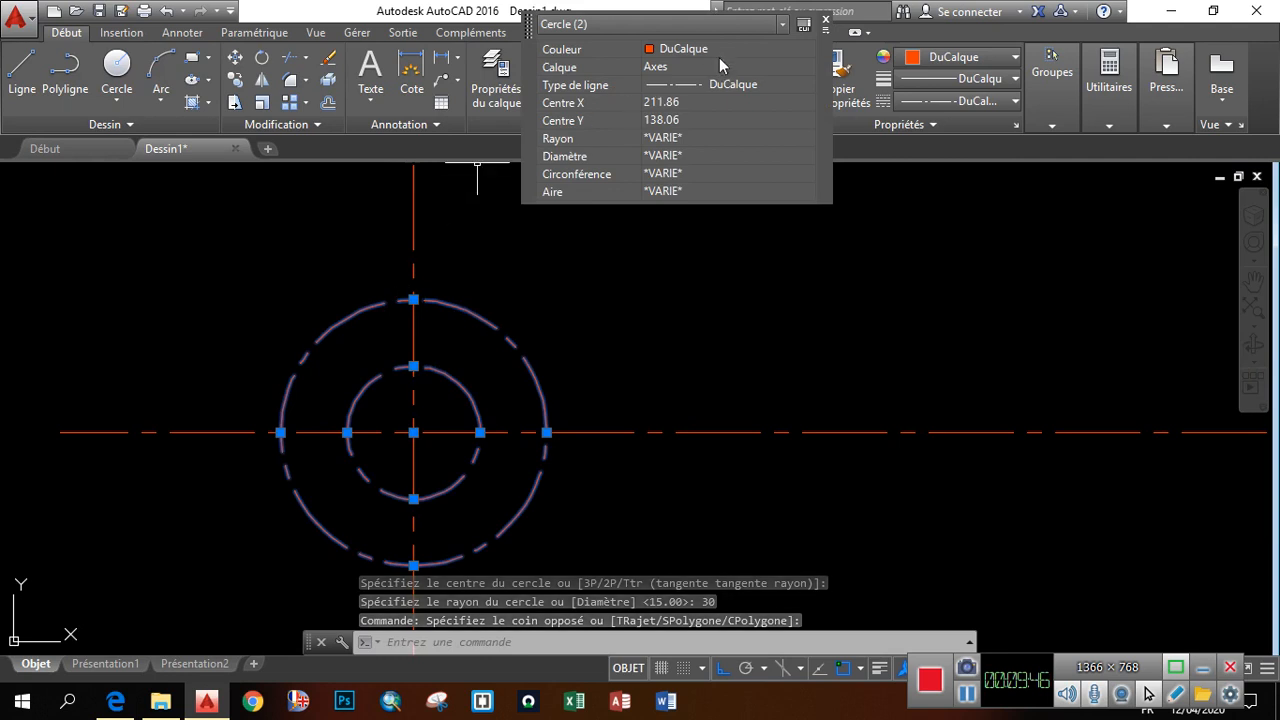
left_click(825, 22)
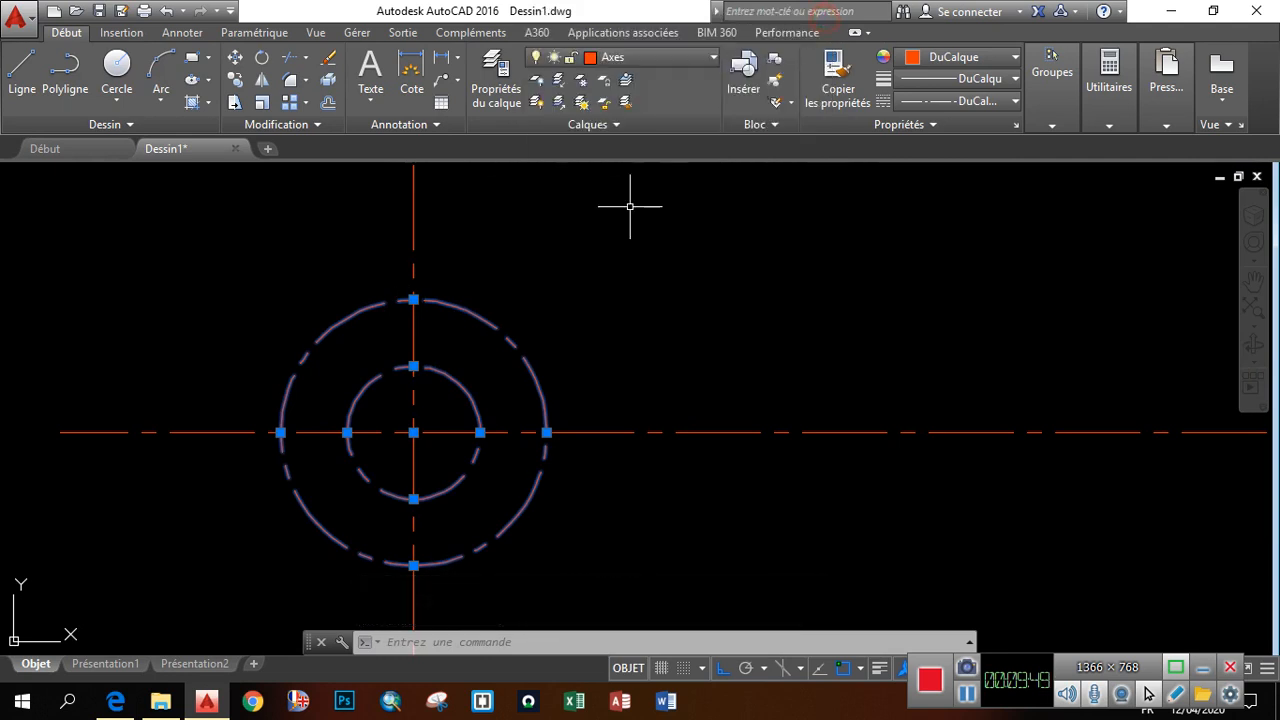
left_click(704, 60)
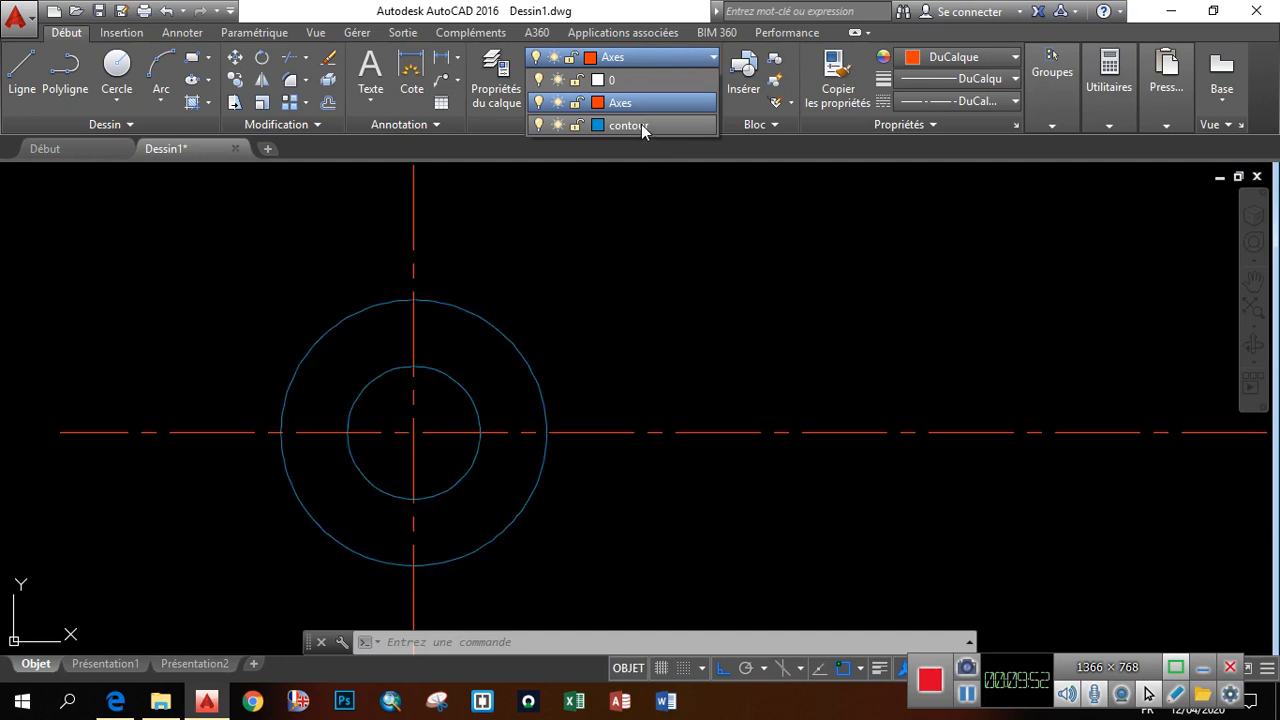
left_click(641, 124)
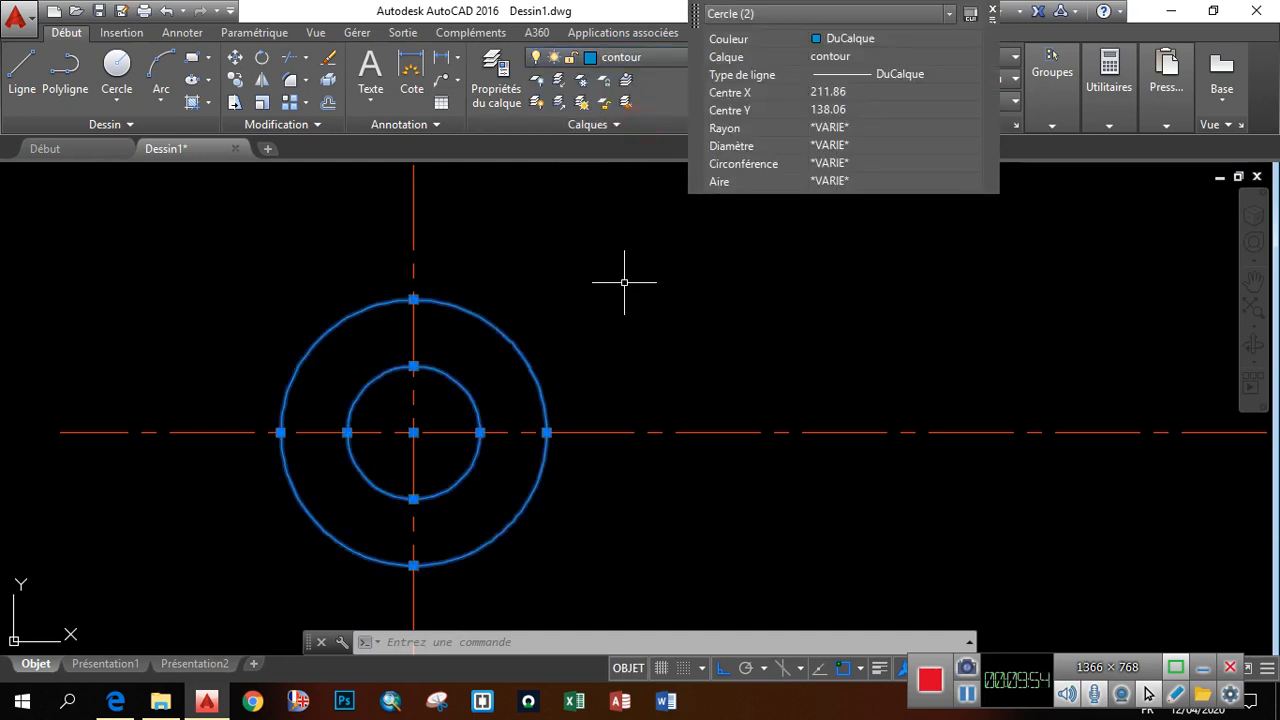
key("Escape")
scroll(582, 369, "down", 4)
scroll(580, 360, "up", 4)
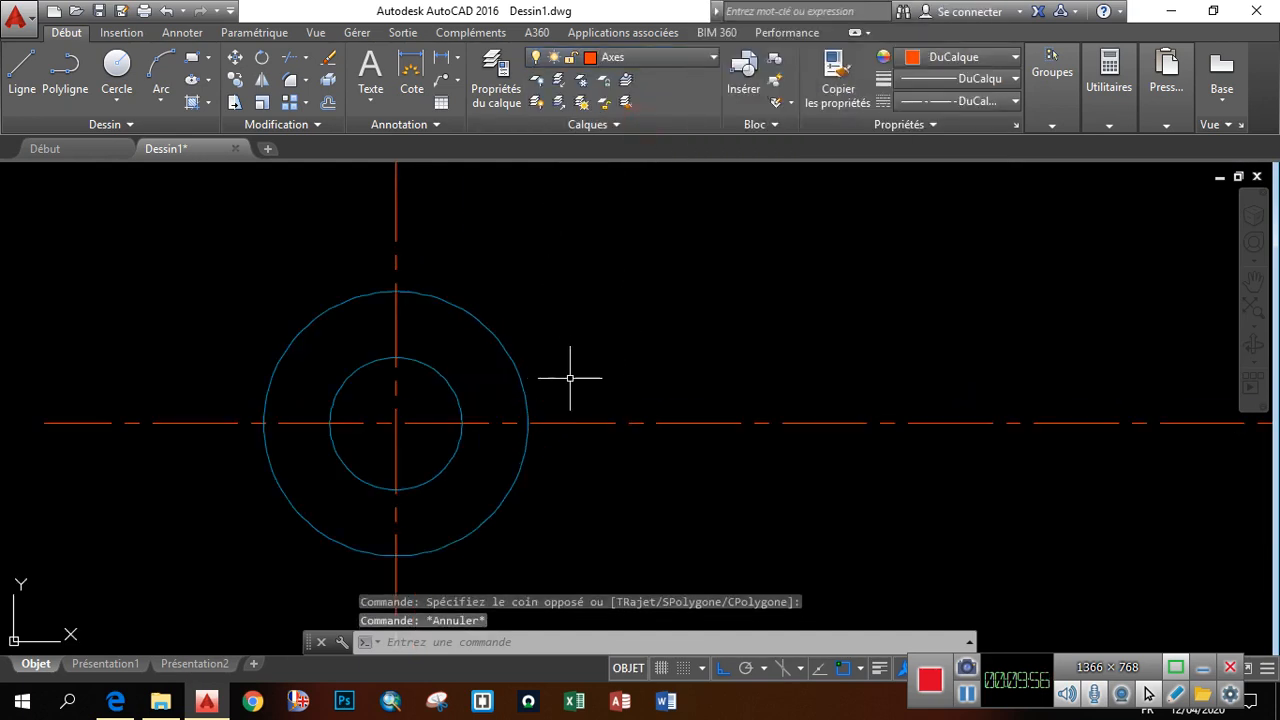
scroll(350, 295, "up", 1)
scroll(370, 308, "down", 5)
scroll(343, 290, "up", 6)
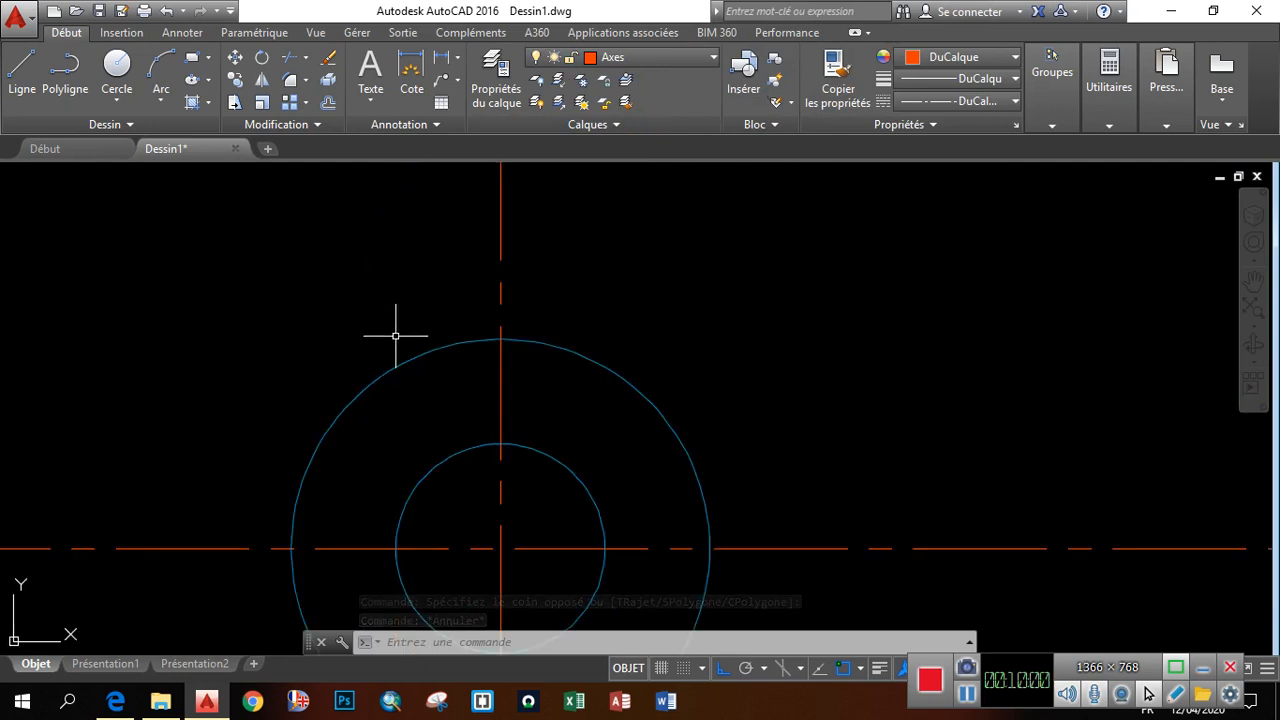
scroll(405, 335, "down", 4)
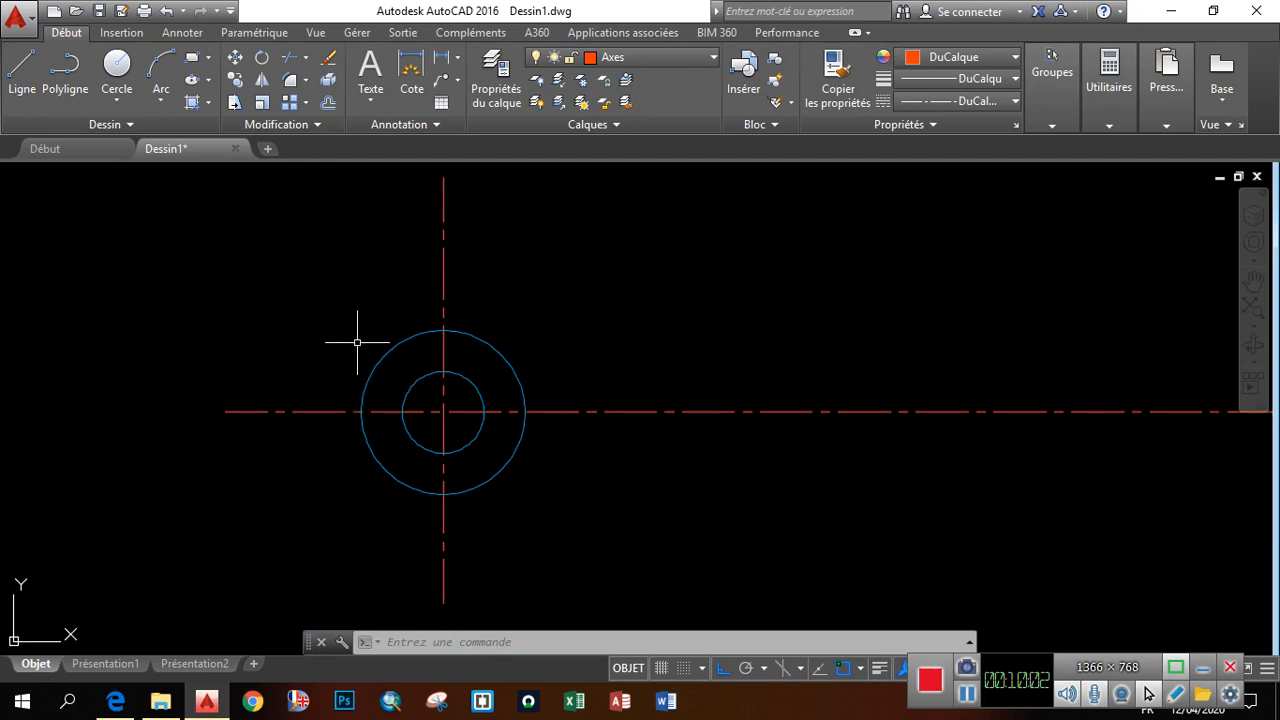
scroll(351, 323, "up", 6)
scroll(357, 323, "down", 4)
scroll(429, 330, "up", 3)
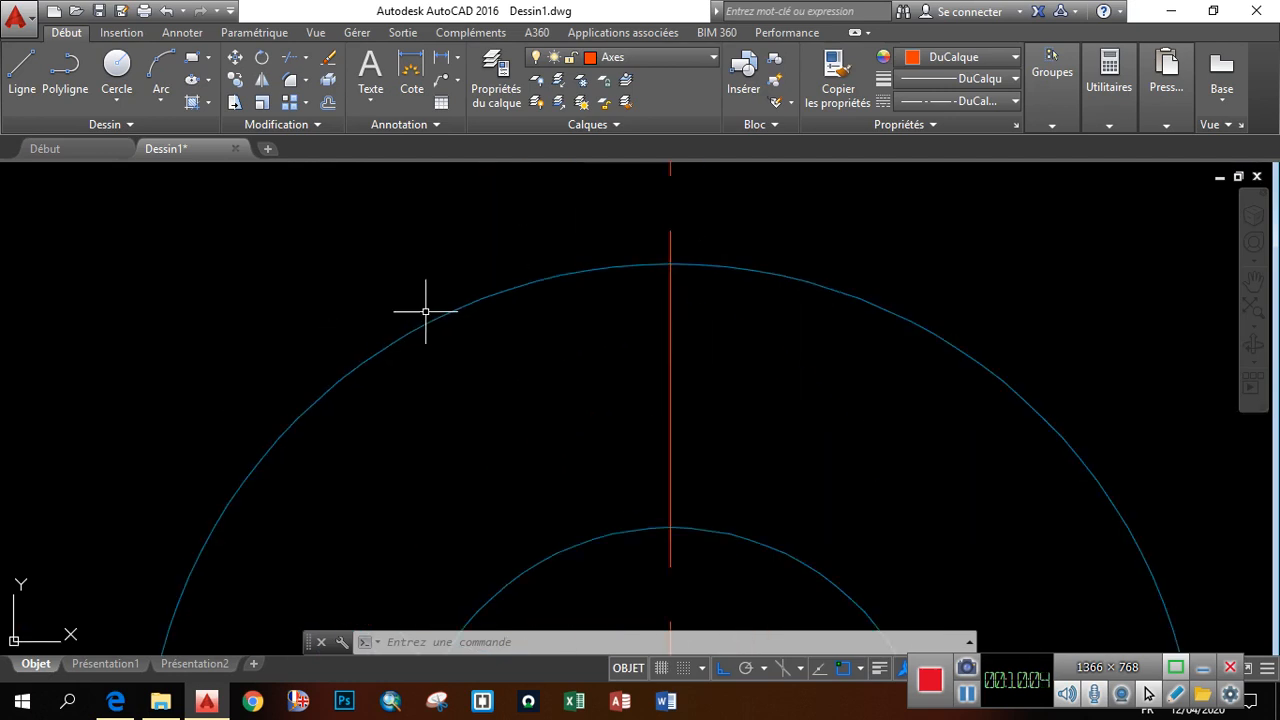
scroll(423, 315, "down", 5)
scroll(428, 272, "up", 2)
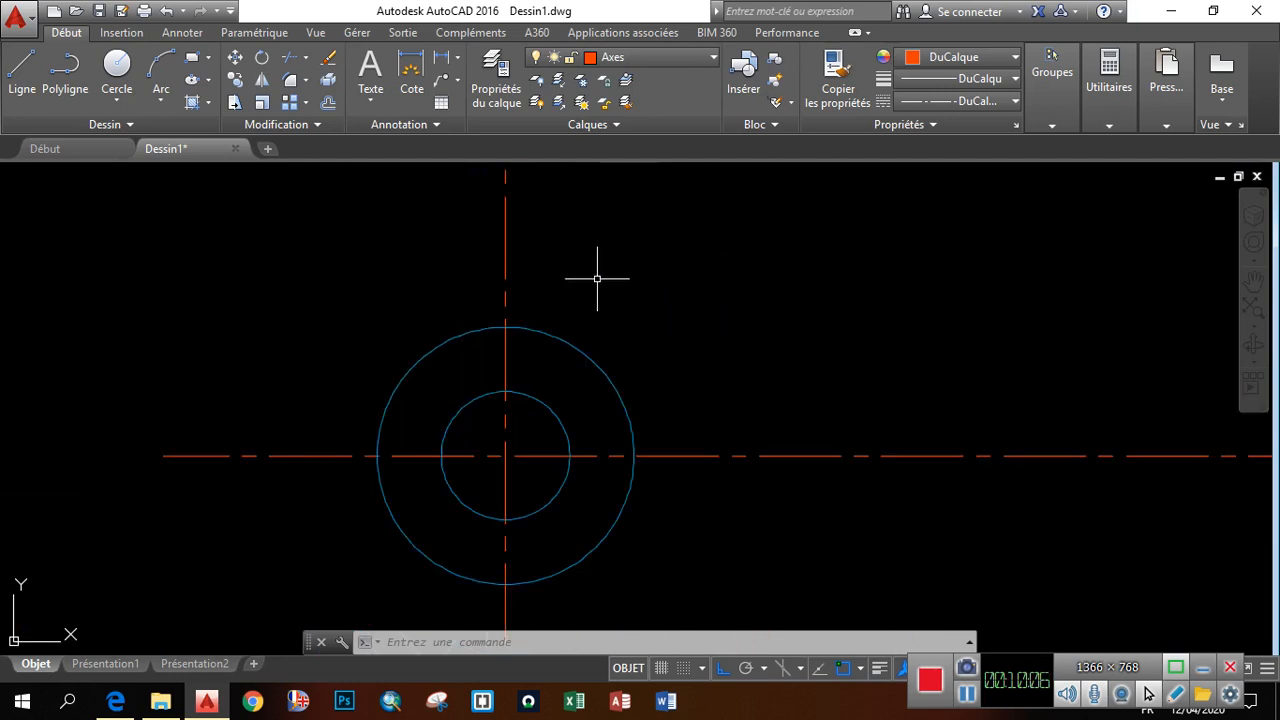
scroll(485, 365, "up", 4)
scroll(443, 277, "down", 6)
scroll(449, 251, "up", 3)
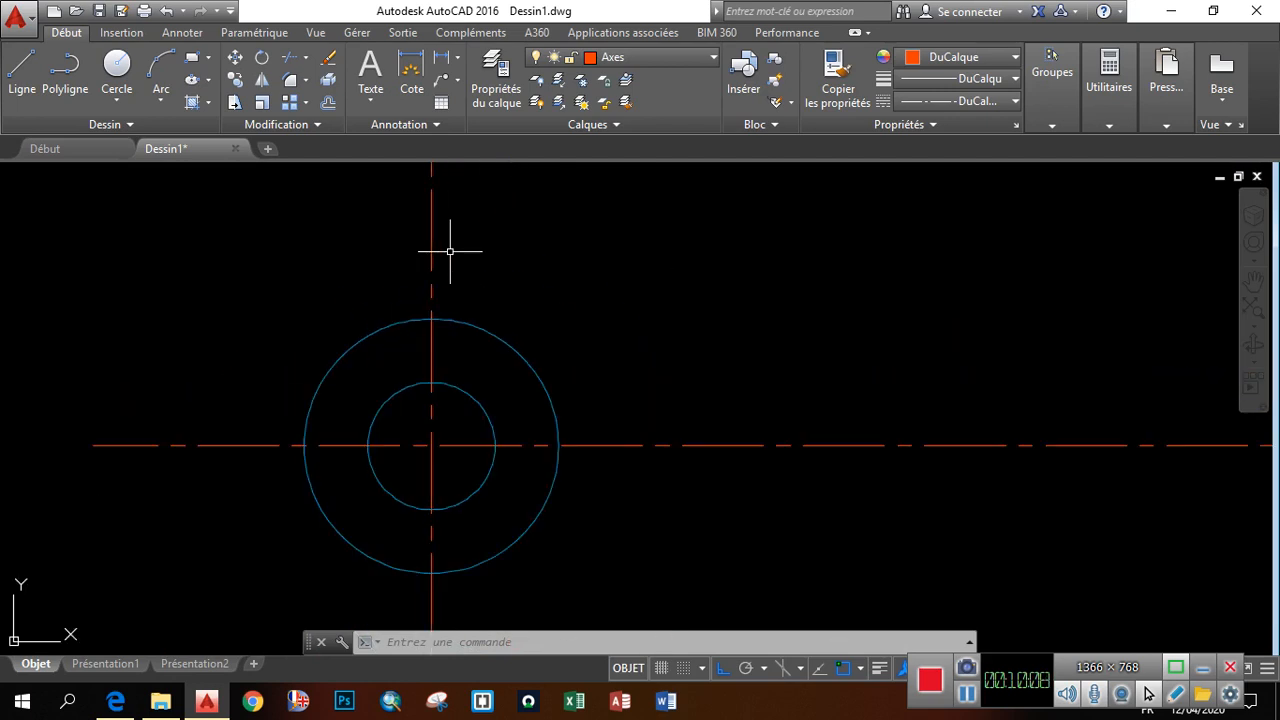
scroll(250, 315, "up", 4)
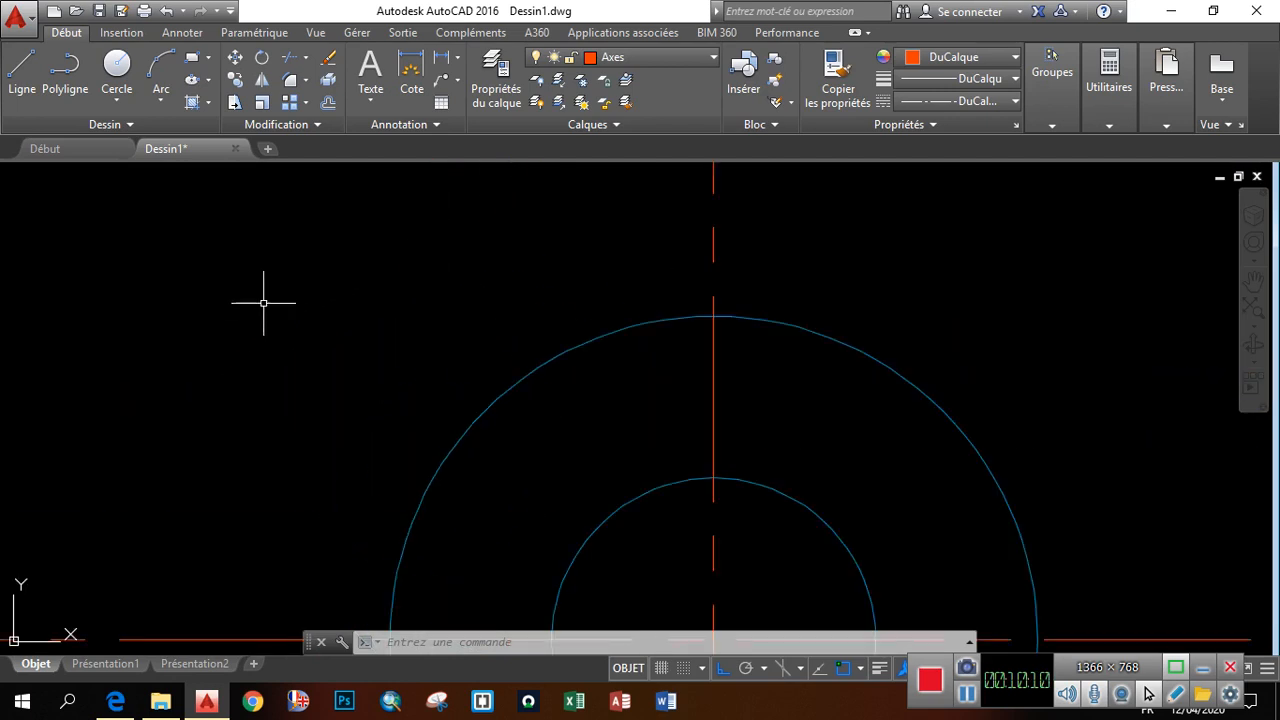
scroll(266, 297, "down", 4)
scroll(400, 289, "up", 4)
scroll(410, 355, "down", 2)
scroll(423, 370, "down", 4)
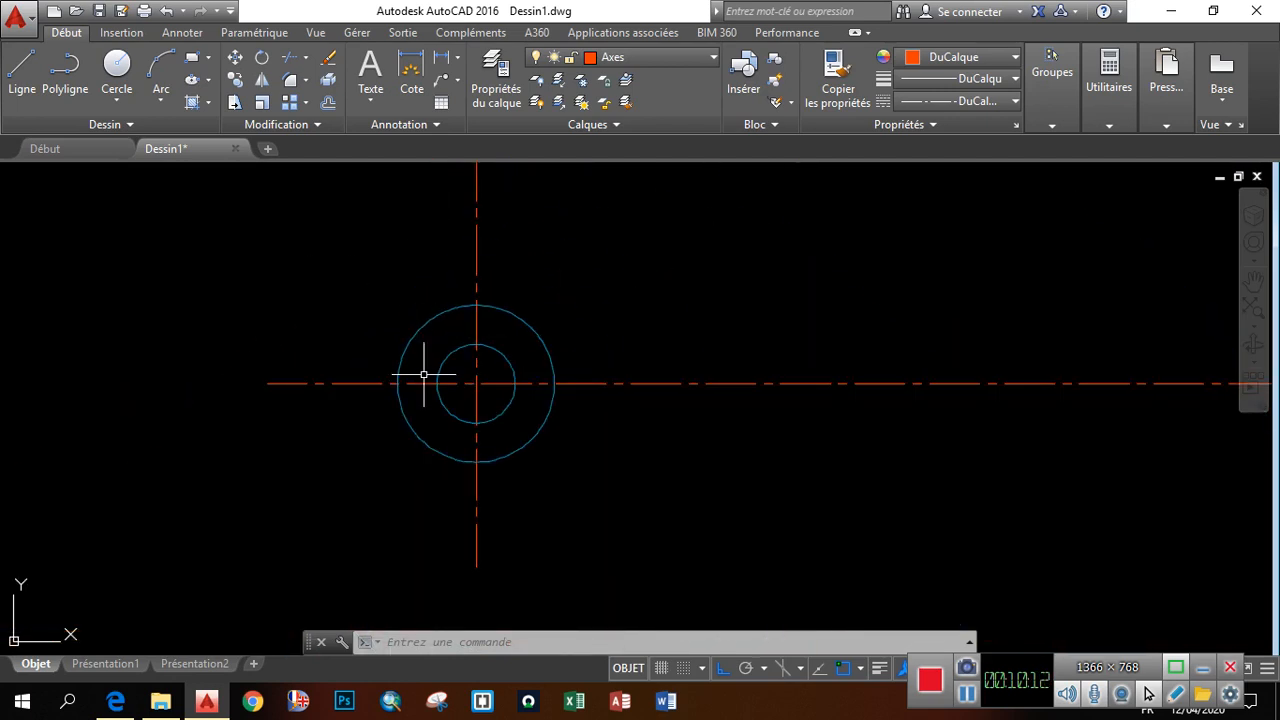
scroll(449, 363, "up", 4)
scroll(523, 363, "down", 2)
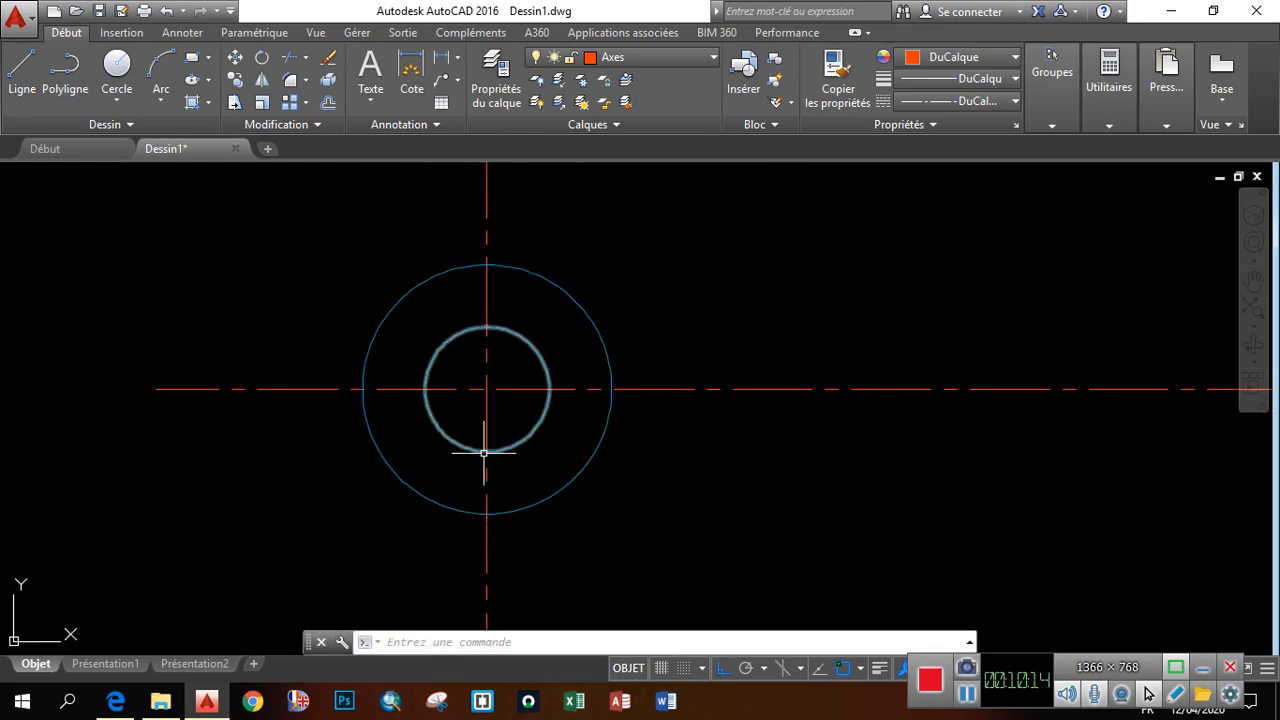
Check the axis spacing in Pièce_meca_n°4.pdf, return to AutoCAD and offset the vertical axis 110 to the right
left_click(117, 697)
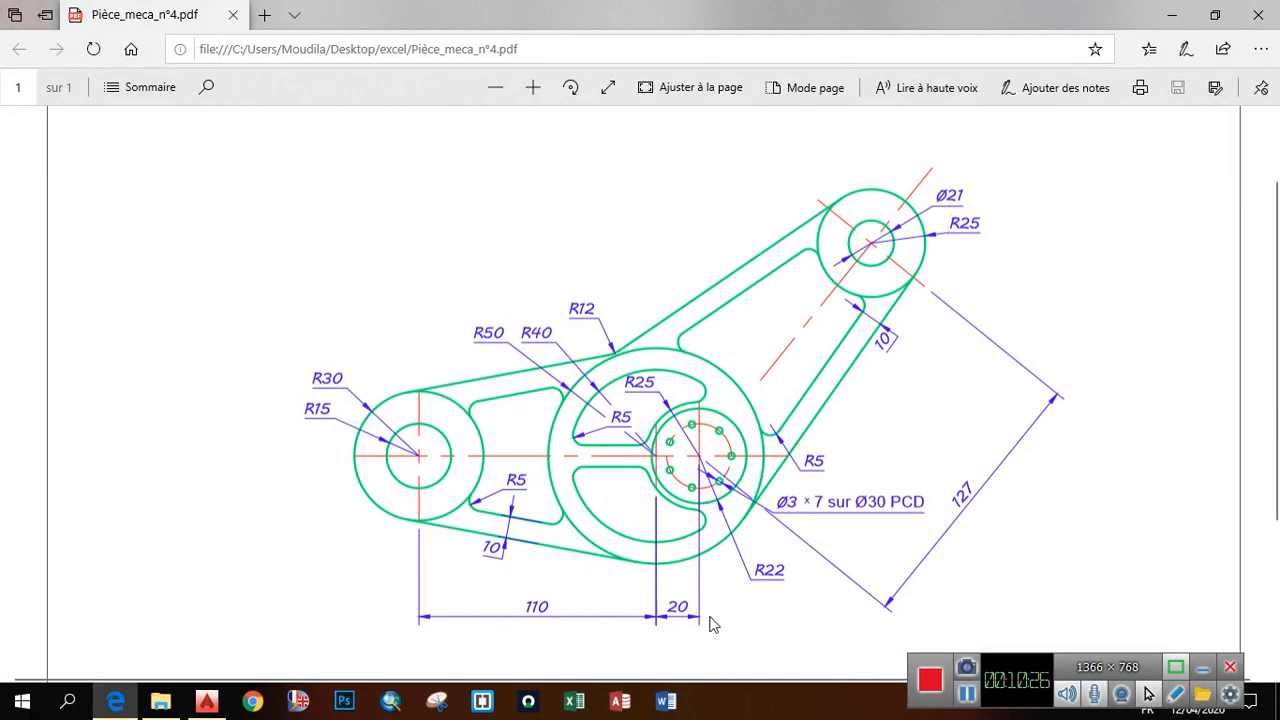
left_click(206, 701)
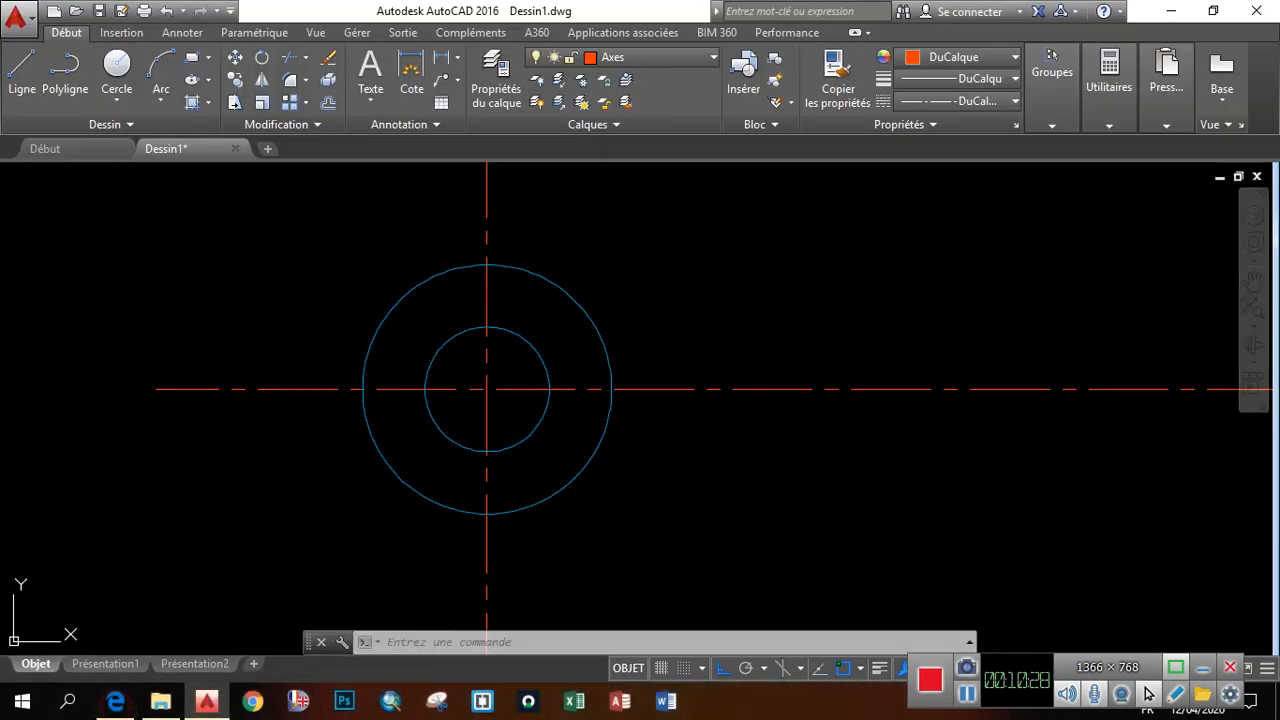
left_click(328, 104)
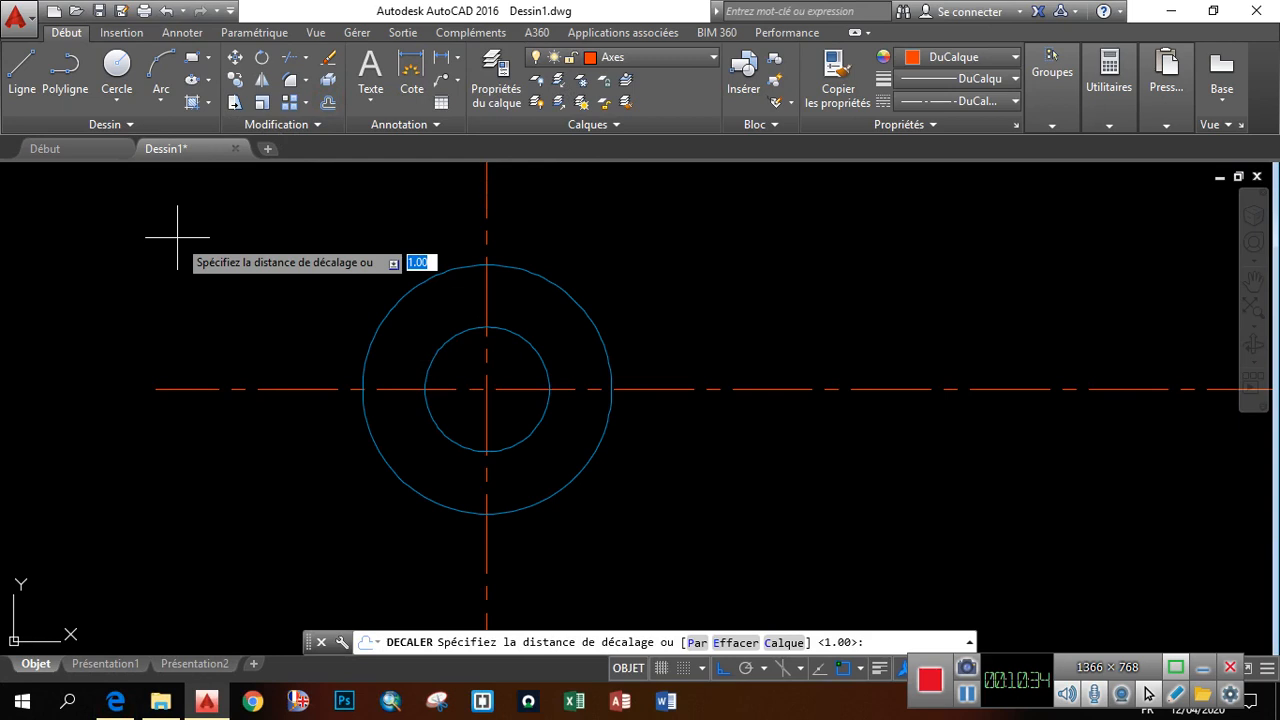
type("11")
key("Return")
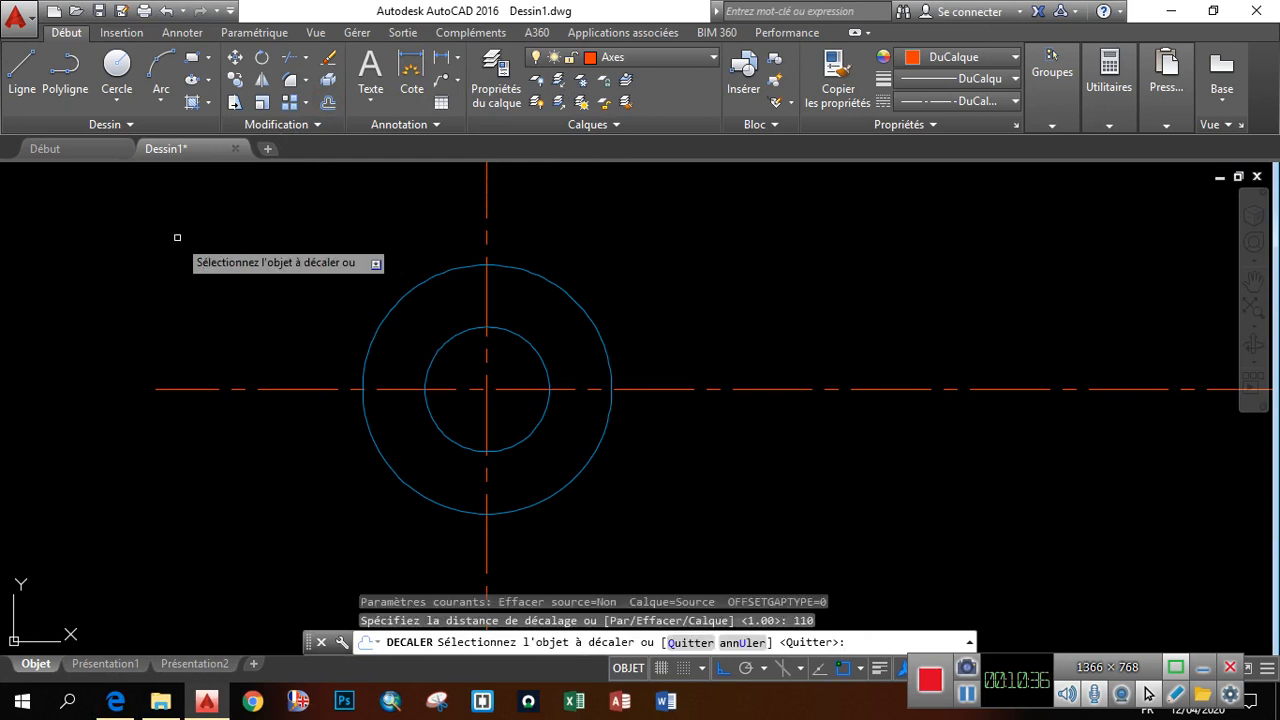
left_click(486, 200)
left_click(790, 194)
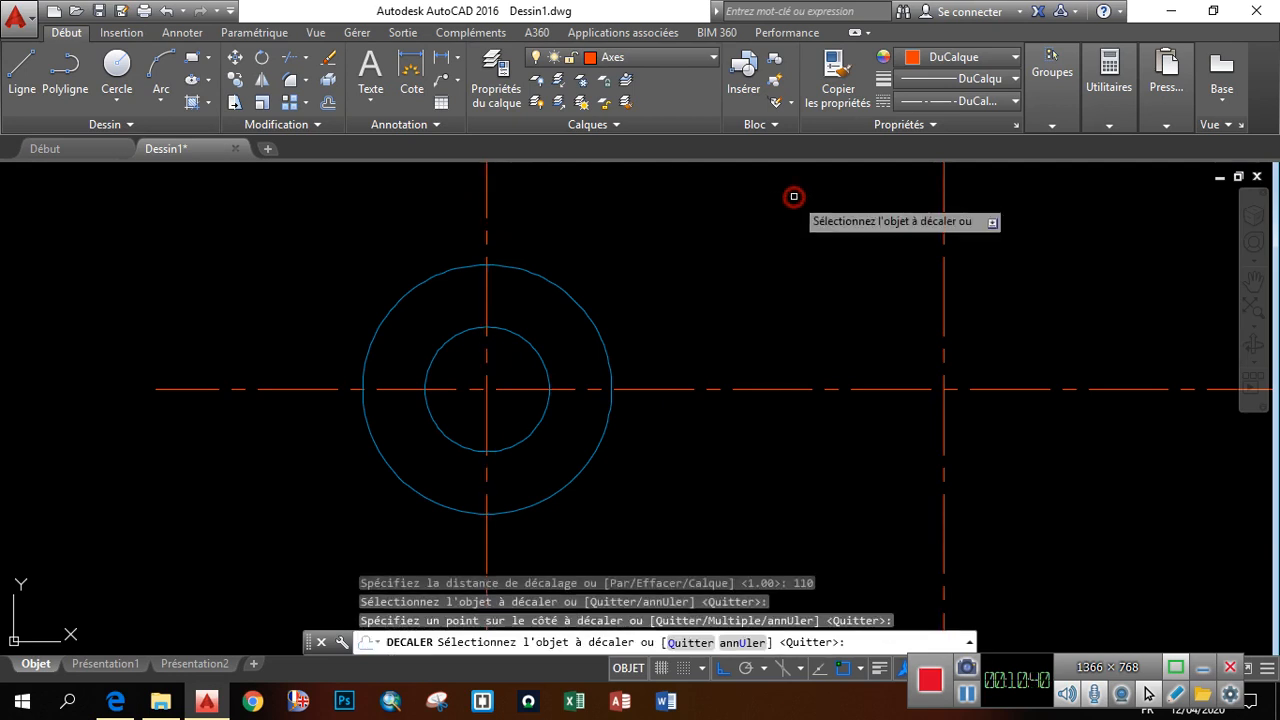
key("Escape")
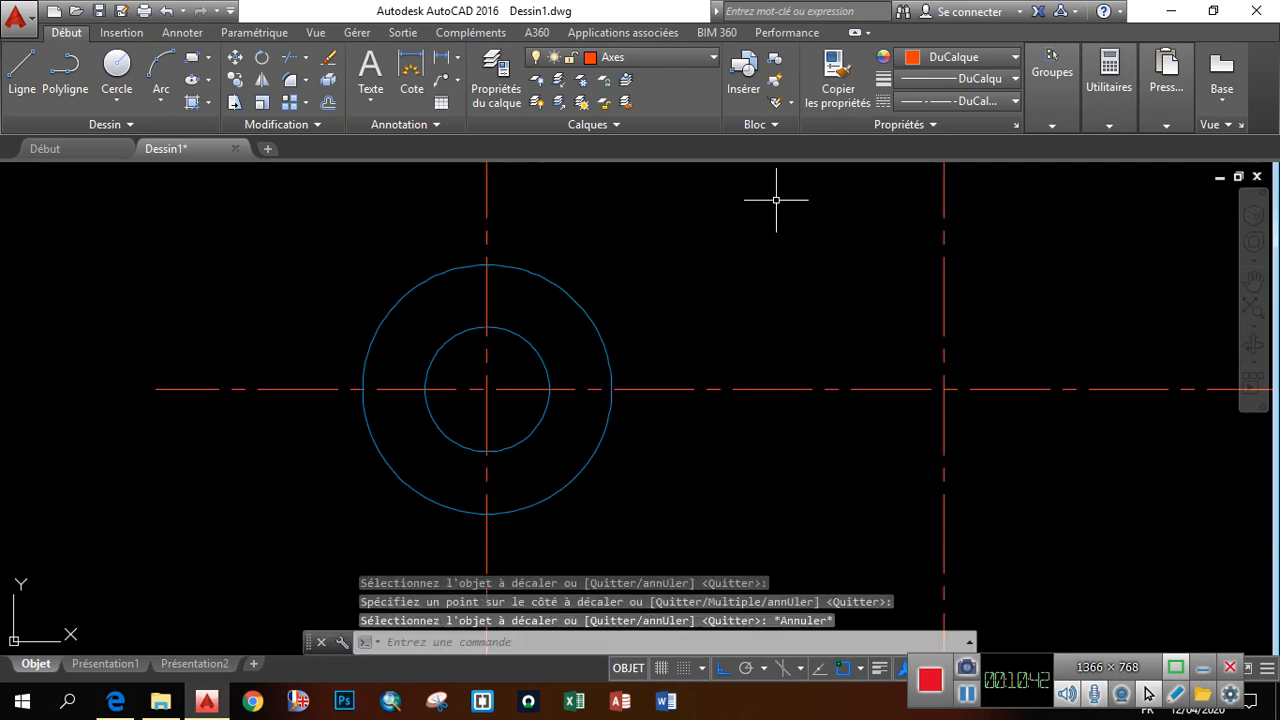
Offset the right-hand vertical axis 20 further to the right and end the Offset command
key("Return")
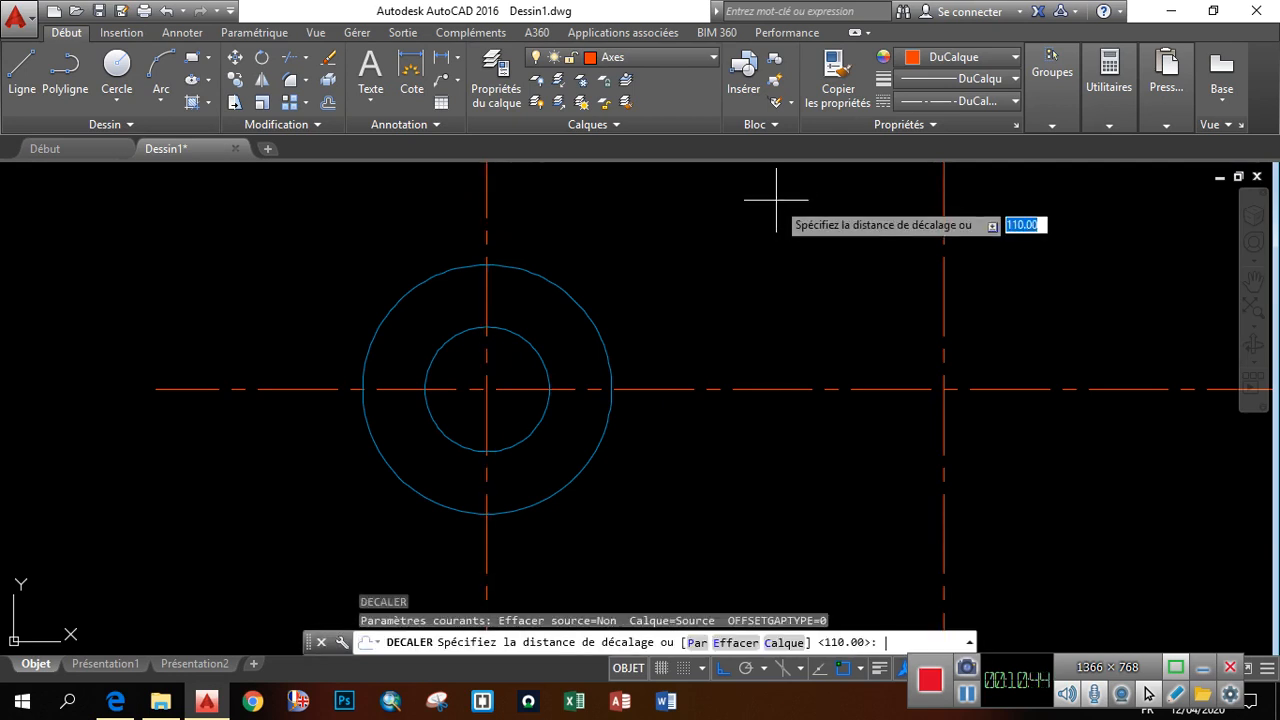
type("20")
key("Return")
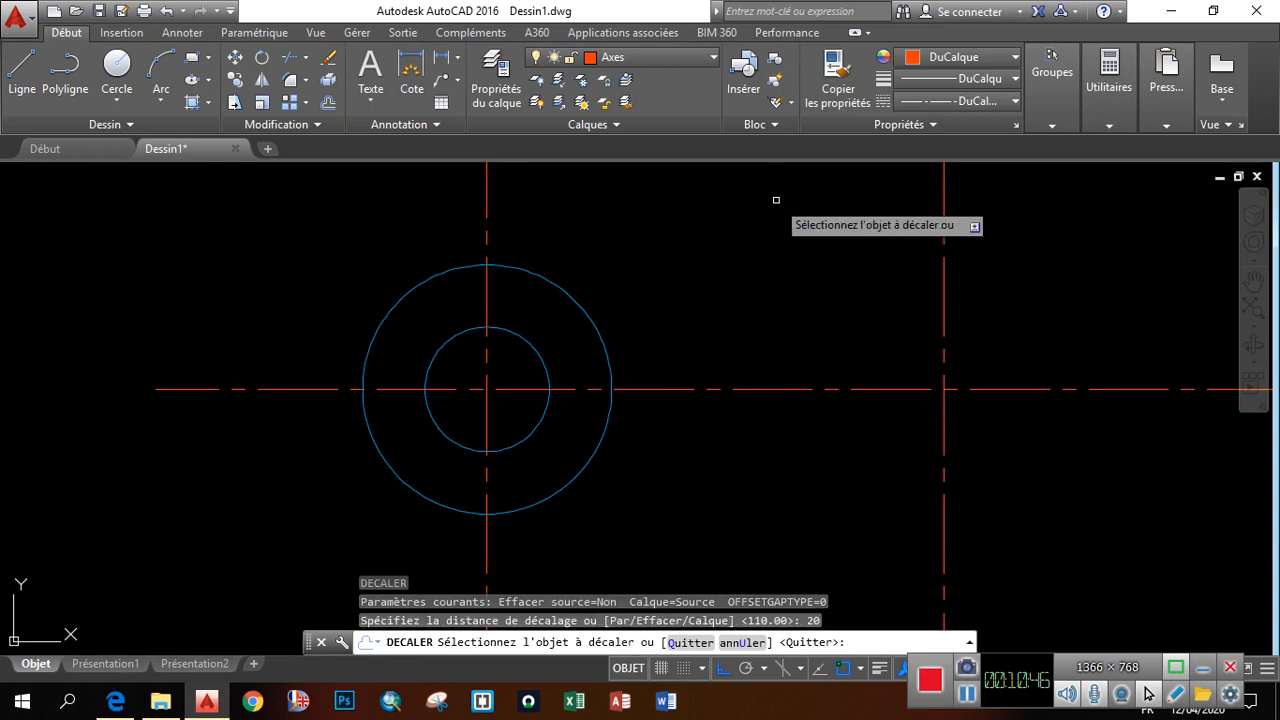
left_click(946, 286)
left_click(1029, 262)
key("Escape")
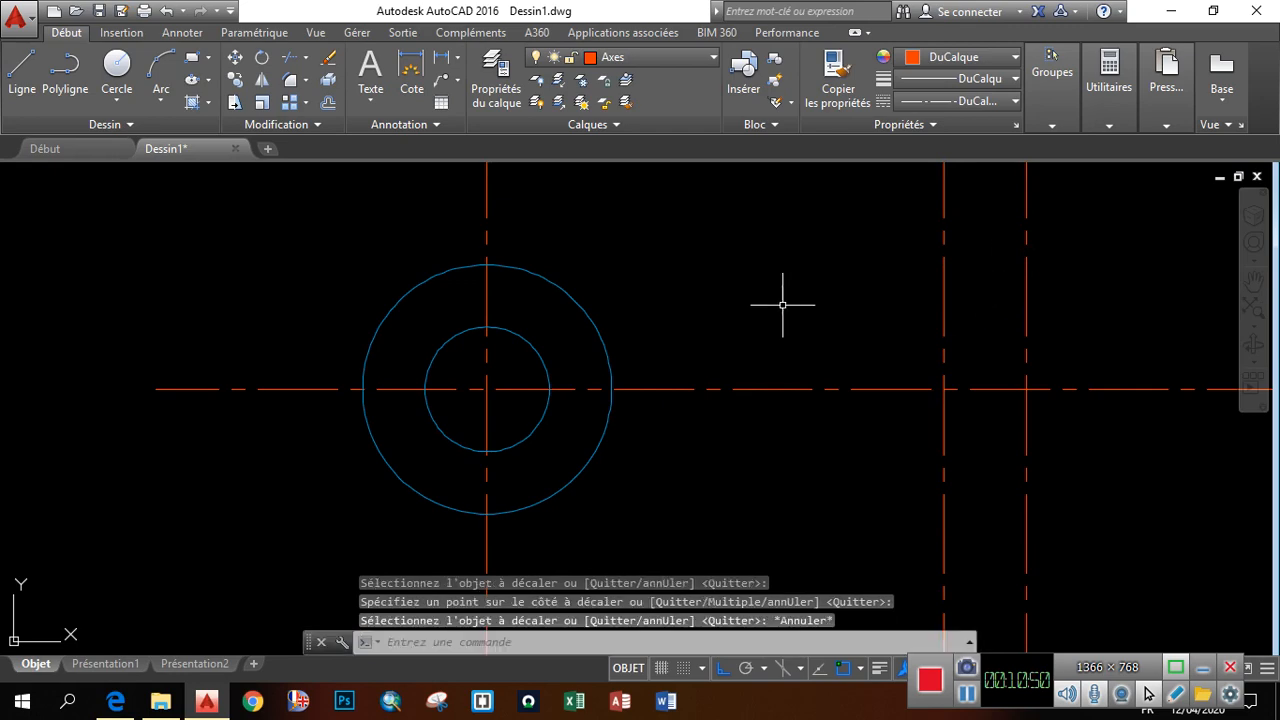
Examine the hub radii, hole pattern and axis spacing around the central hub in Pièce_meca_n°4.pdf, and return to AutoCAD
scroll(677, 327, "down", 3)
scroll(703, 327, "up", 6)
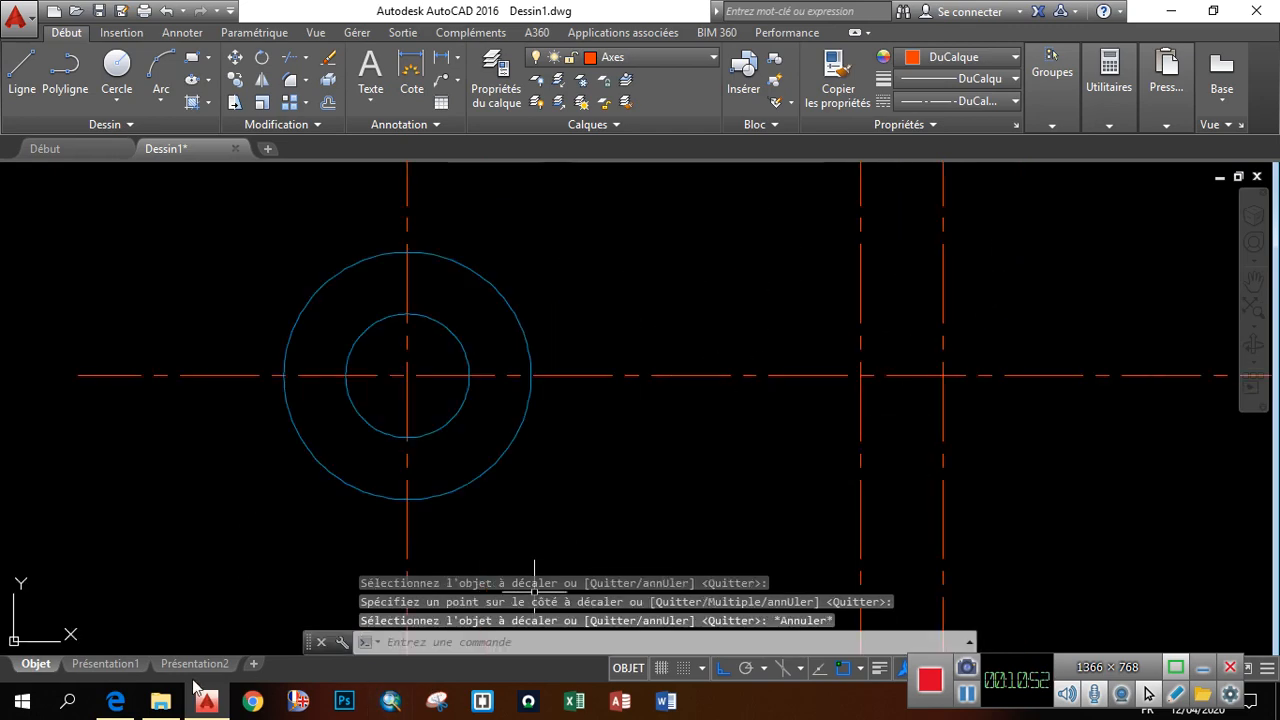
left_click(116, 703)
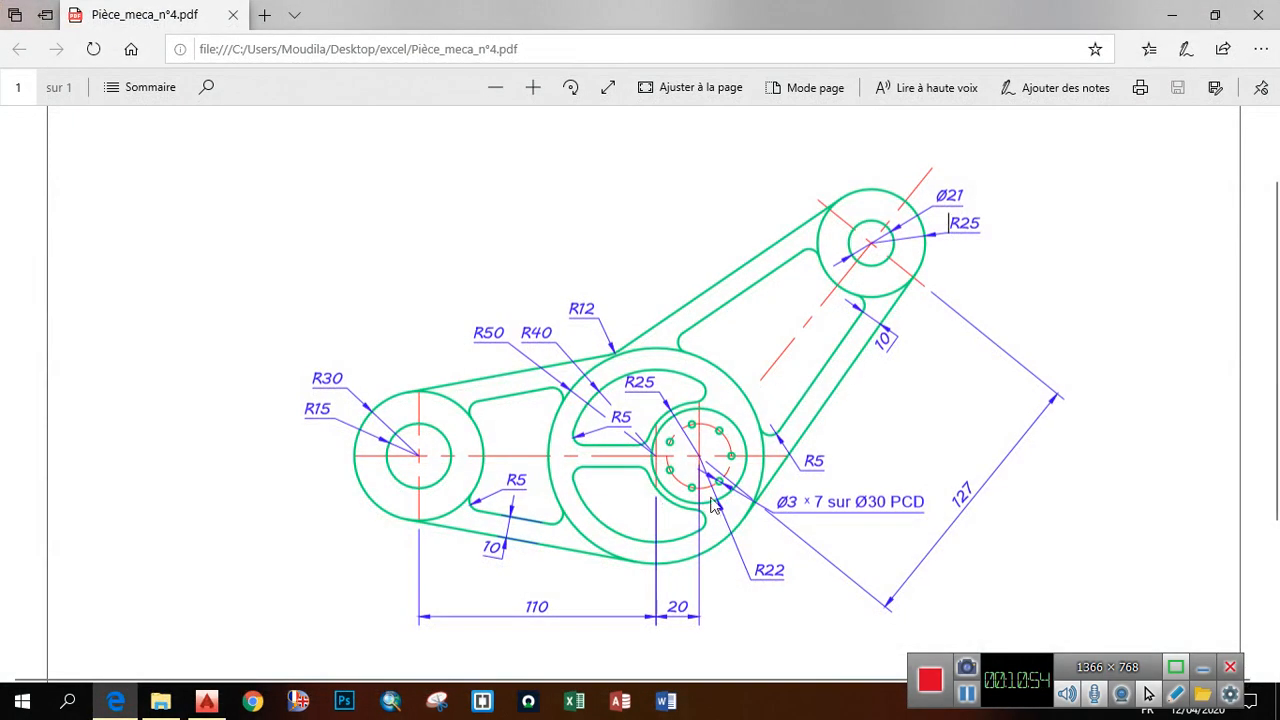
left_click(533, 87)
left_click(533, 87)
scroll(684, 237, "down", 2)
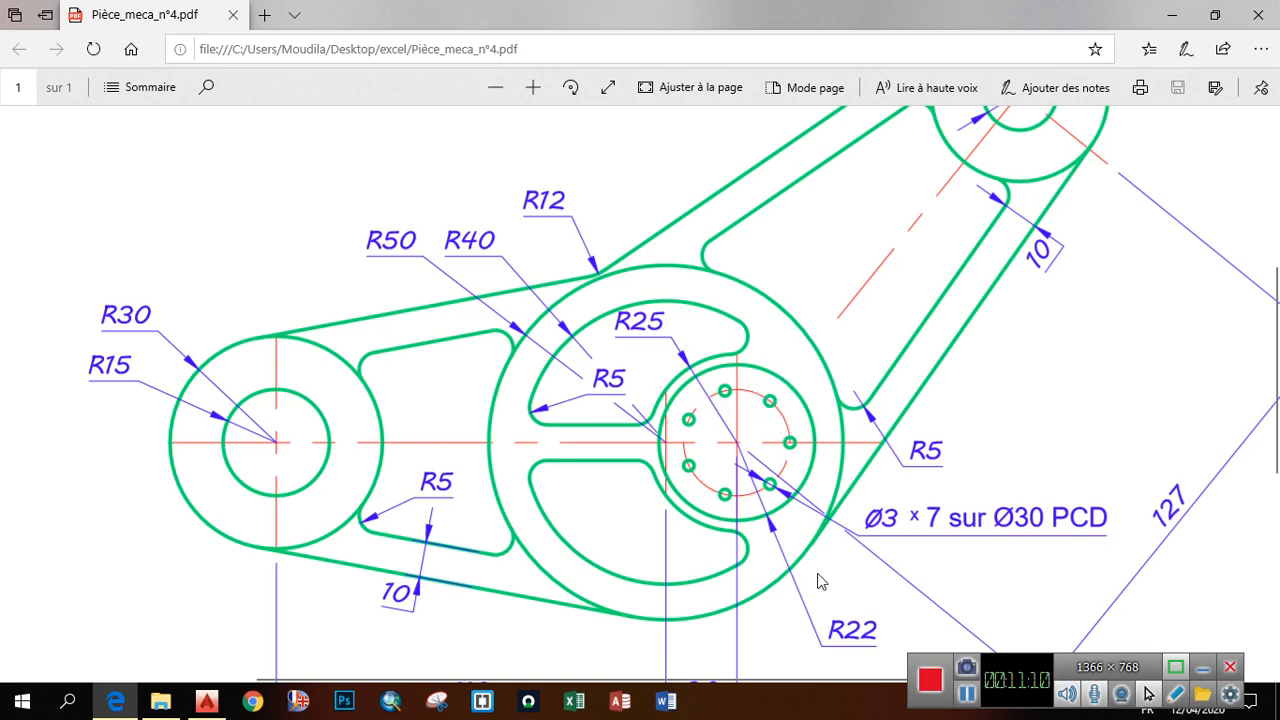
scroll(738, 303, "down", 3)
scroll(834, 378, "up", 1)
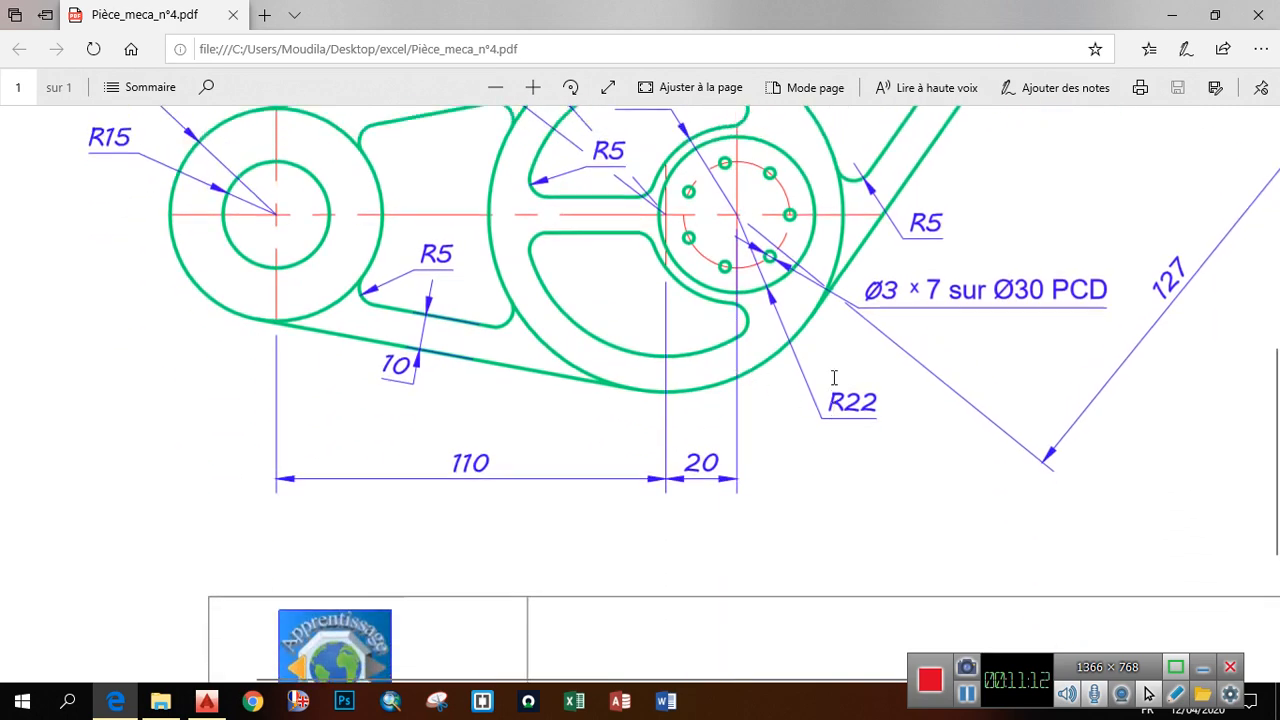
scroll(834, 378, "up", 1)
left_click(498, 94)
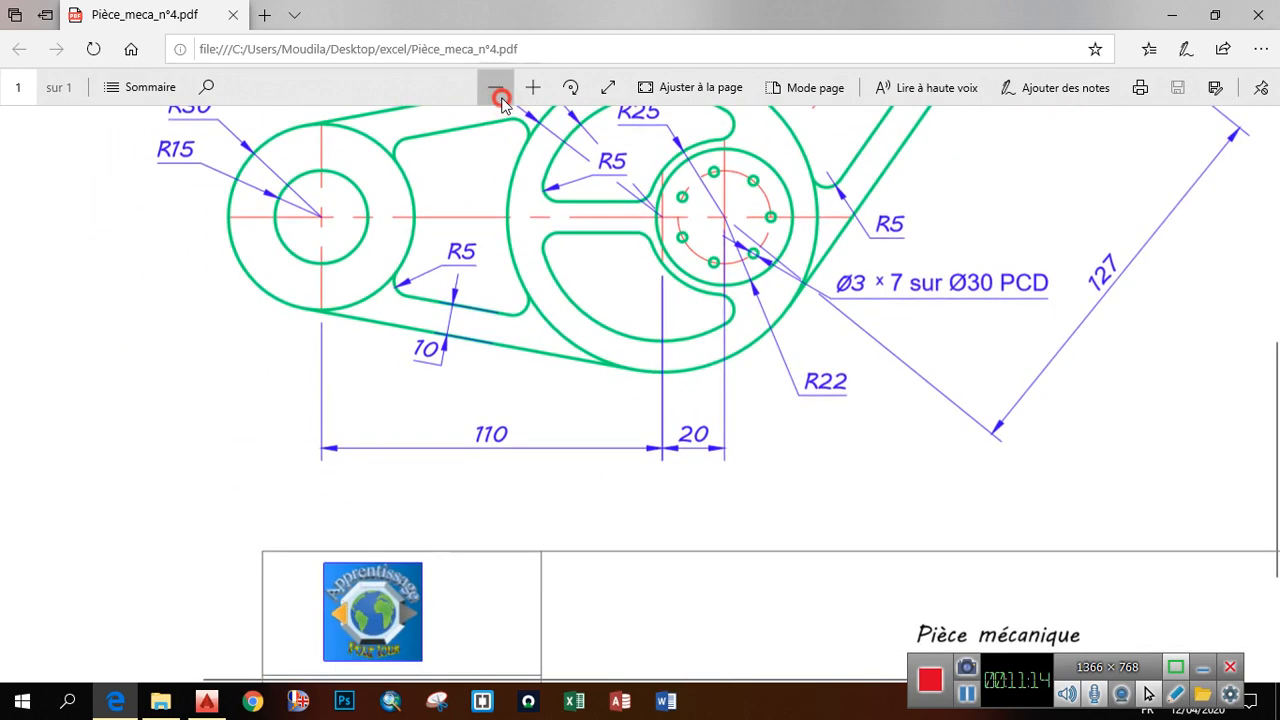
left_click(498, 94)
scroll(748, 340, "up", 2)
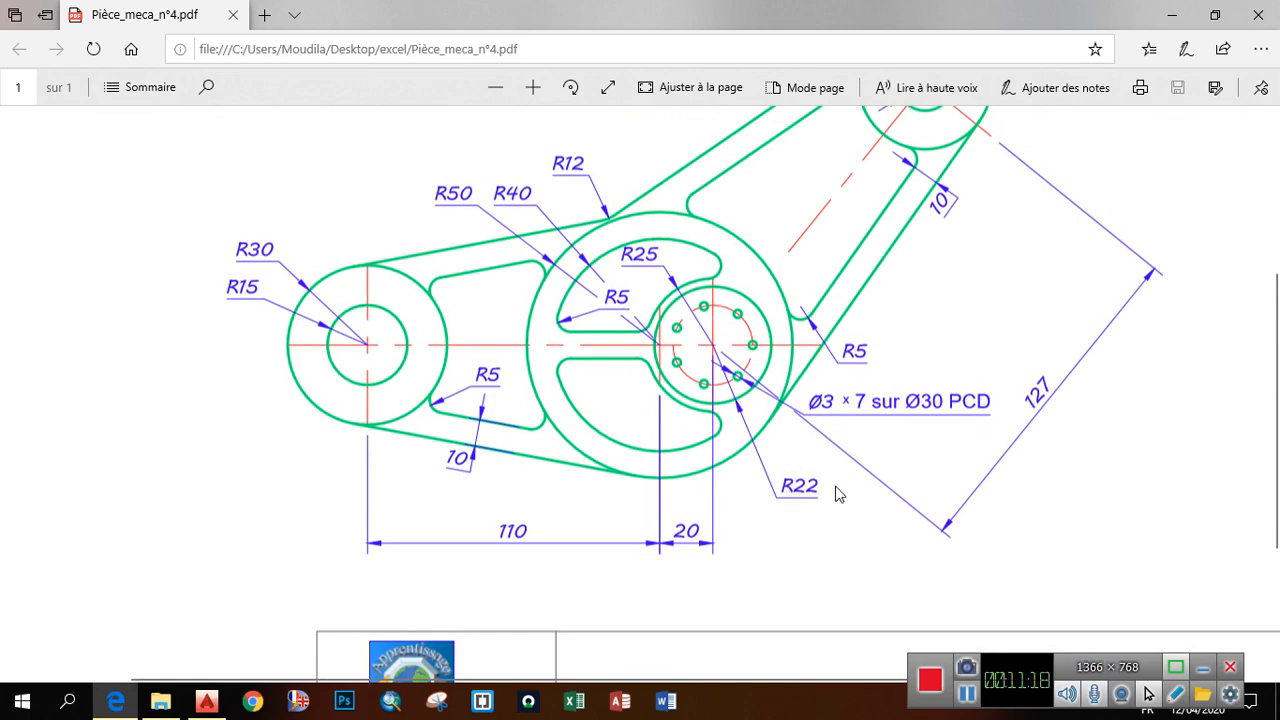
left_click(118, 707)
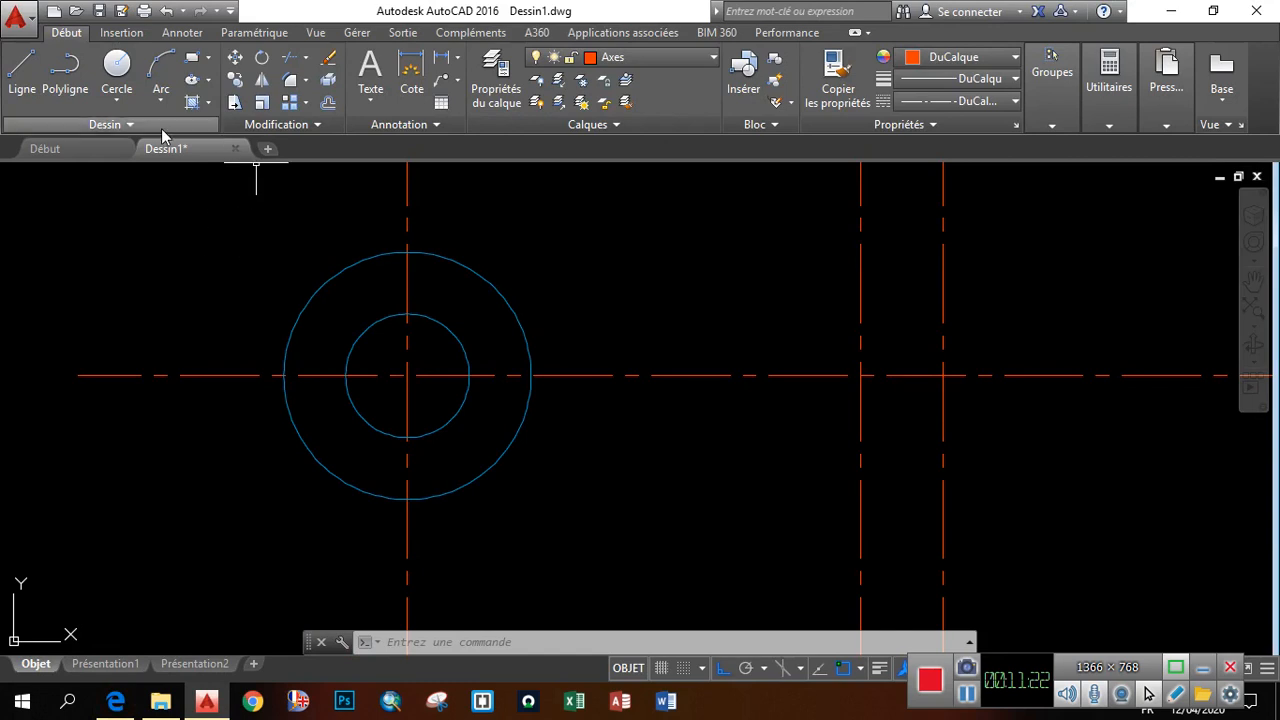
Make contour the current layer and draw a circle of radius 22 centred where the rightmost vertical axis crosses the horizontal axis
left_click(117, 72)
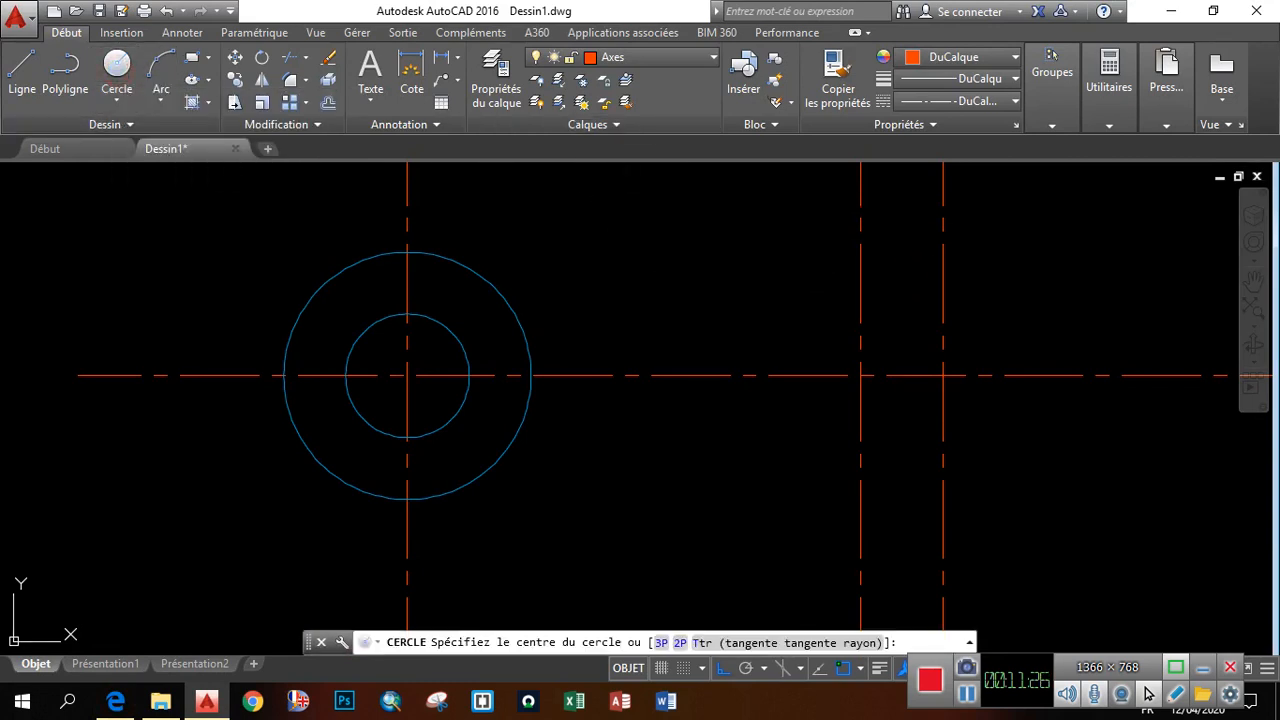
key("Escape")
left_click(660, 57)
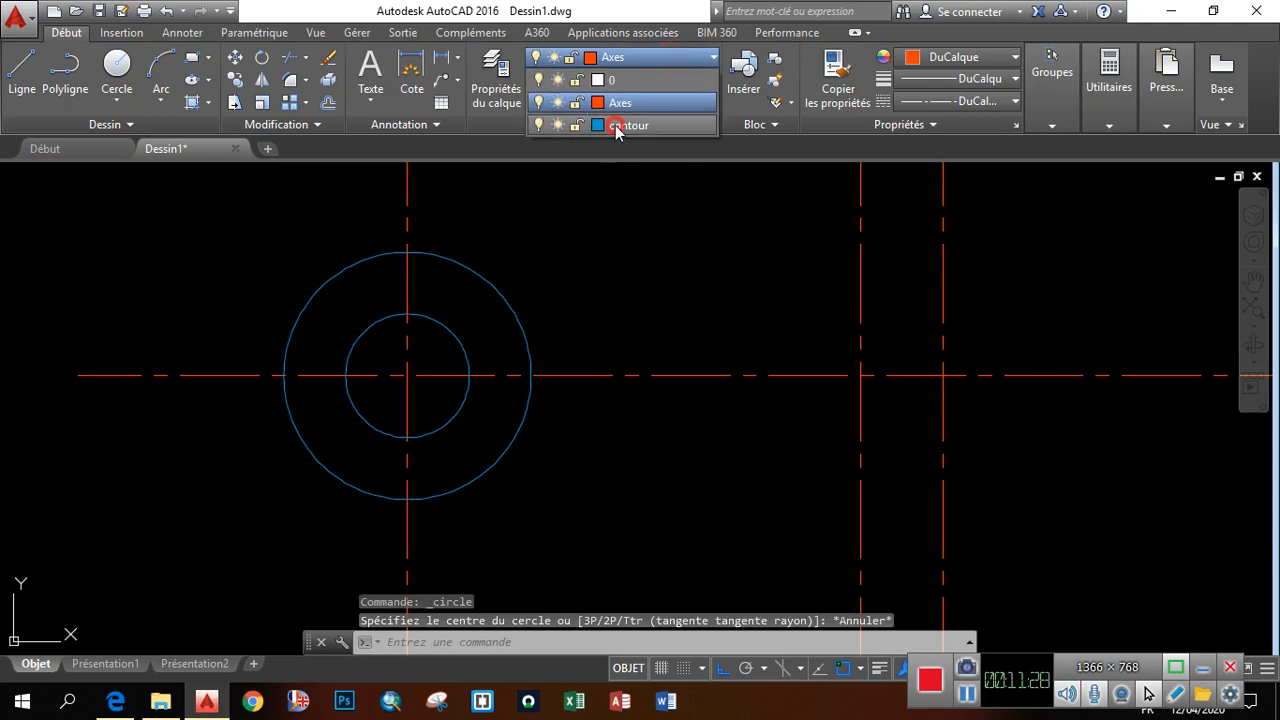
left_click(628, 125)
left_click(113, 66)
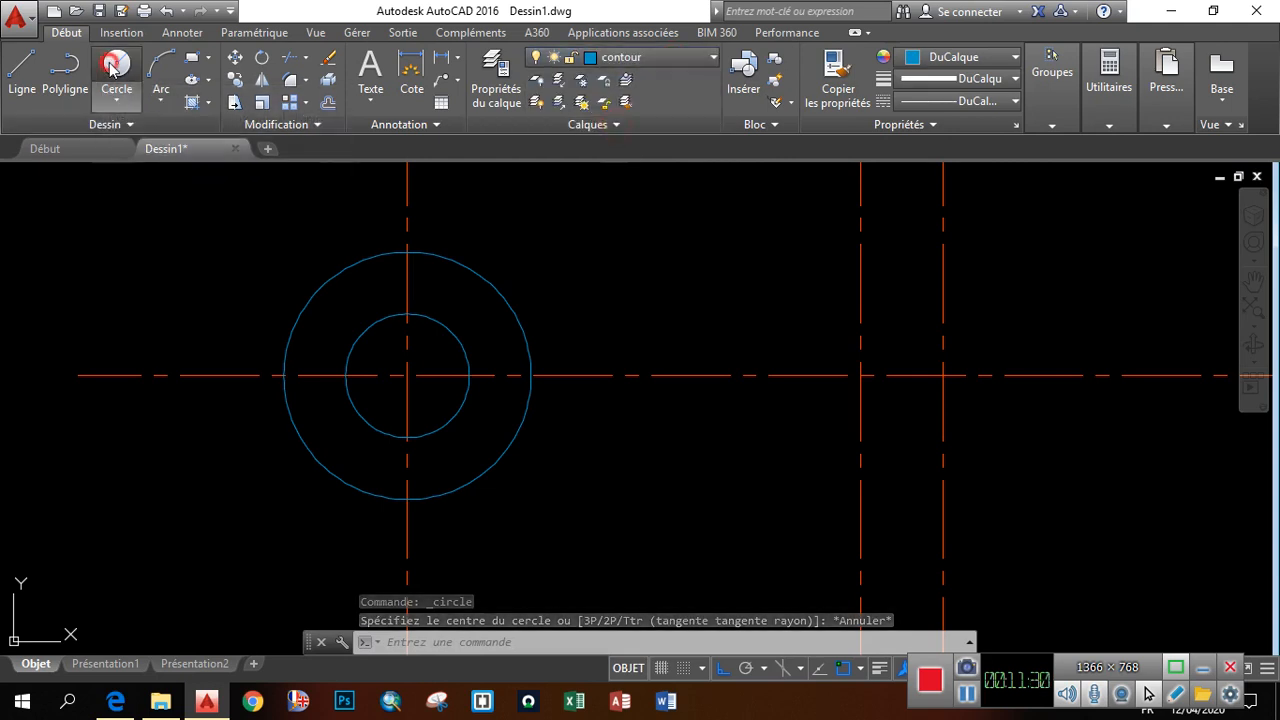
left_click(943, 375)
type("22")
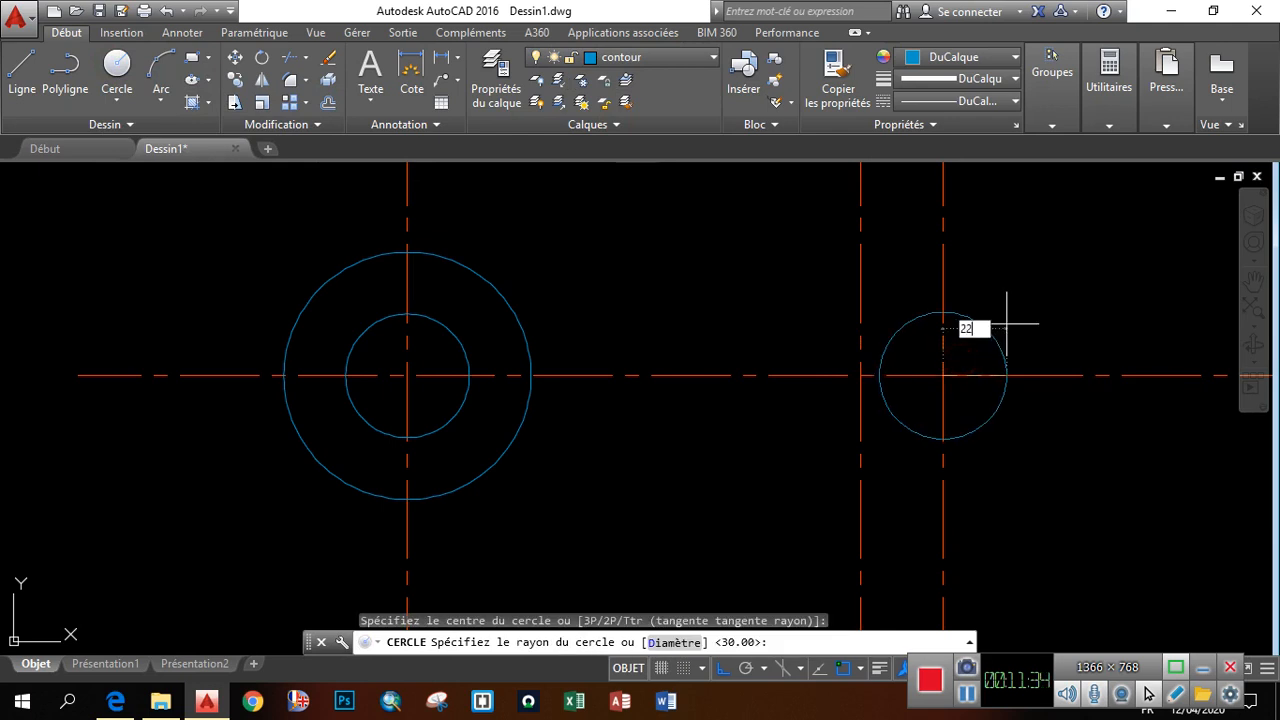
key("Return")
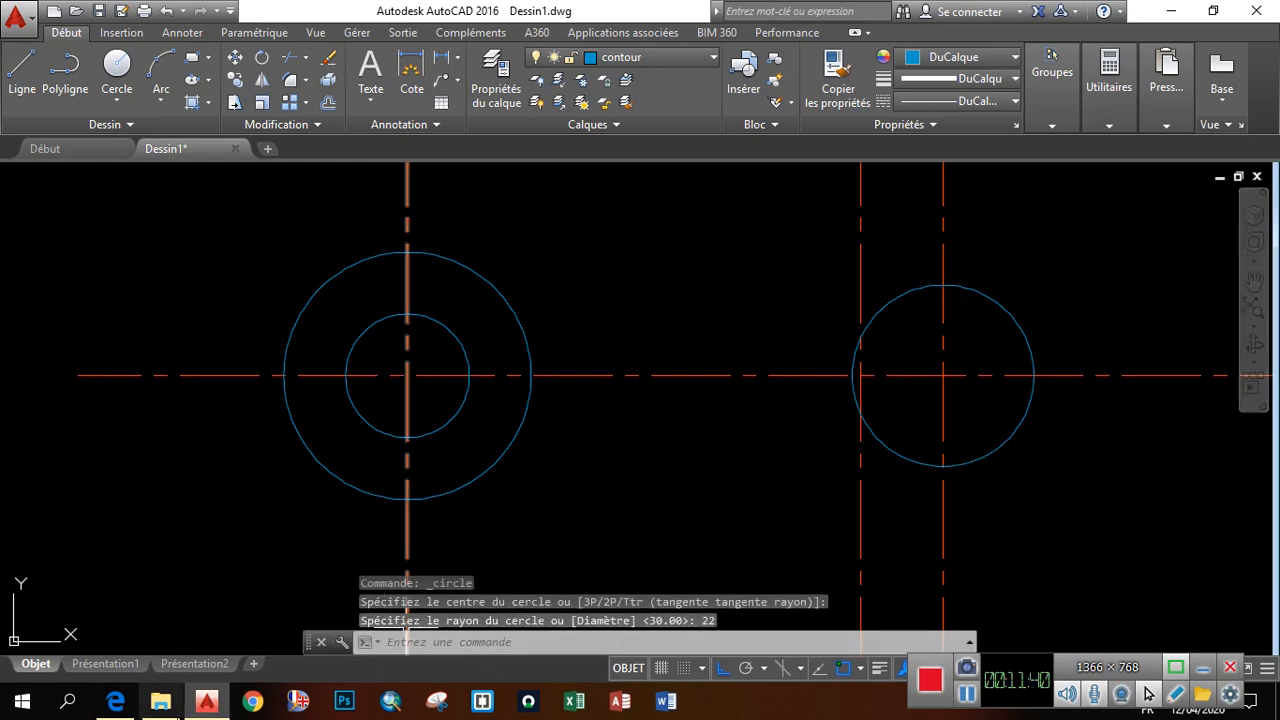
Check the pitch circle diameter in Pièce_meca_n°4.pdf, return to AutoCAD and draw a radius 15 circle concentric with the radius 22 circle
left_click(133, 706)
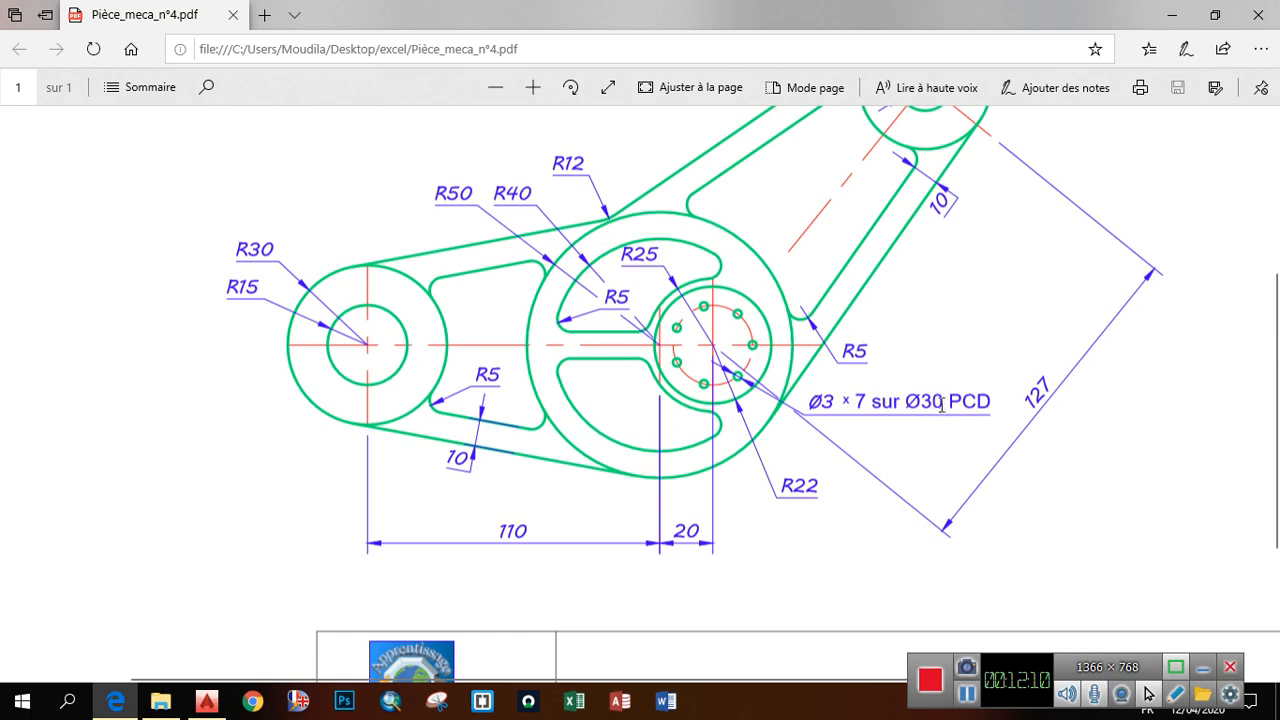
left_click(126, 699)
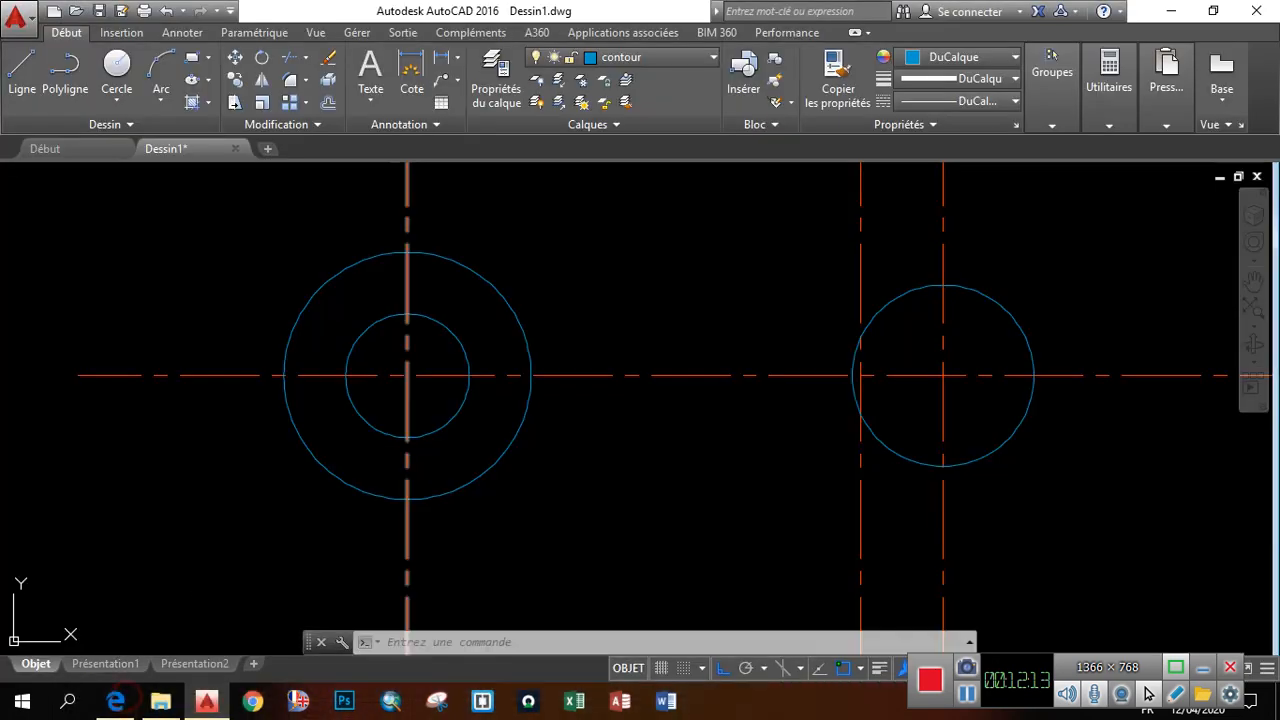
left_click(117, 65)
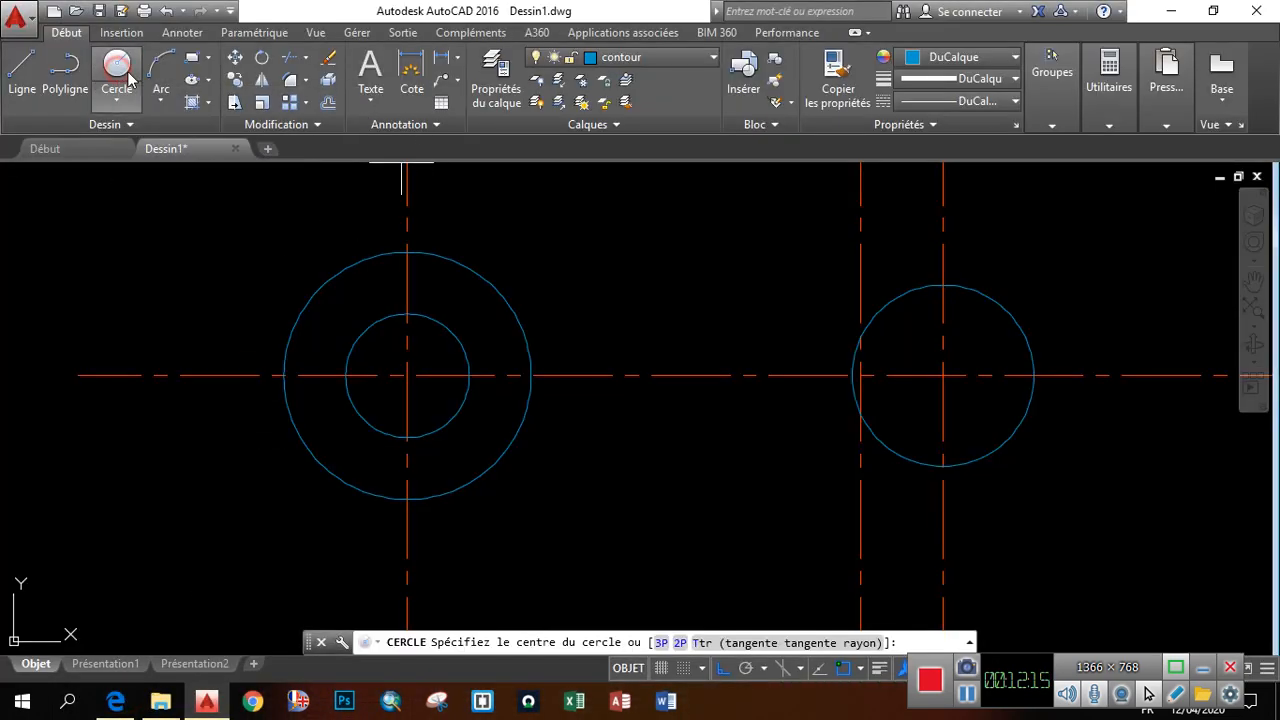
left_click(943, 375)
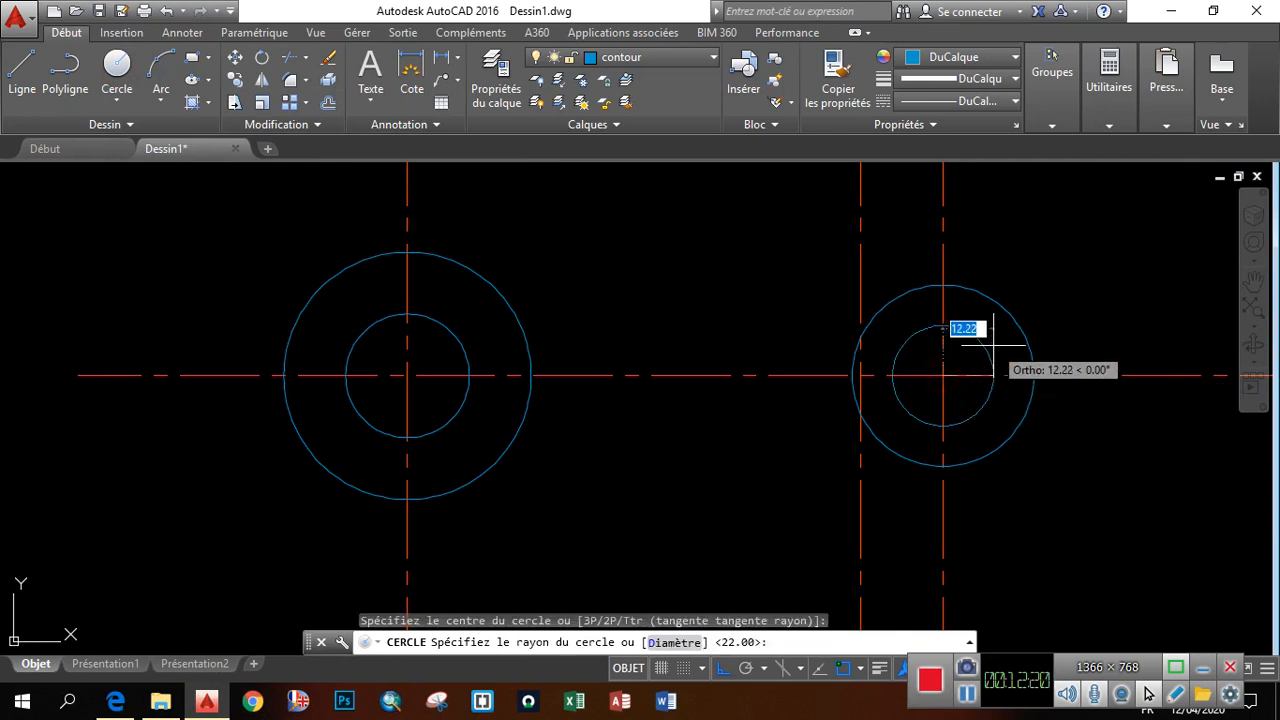
type("15")
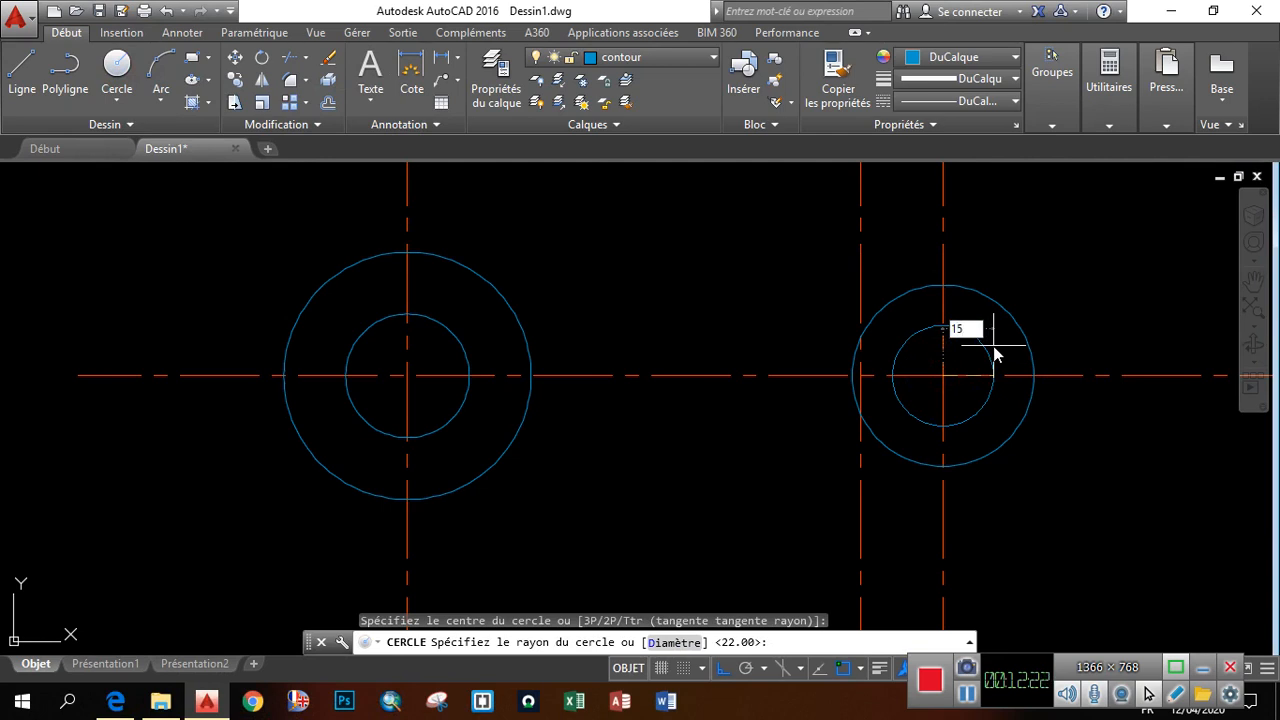
key("Return")
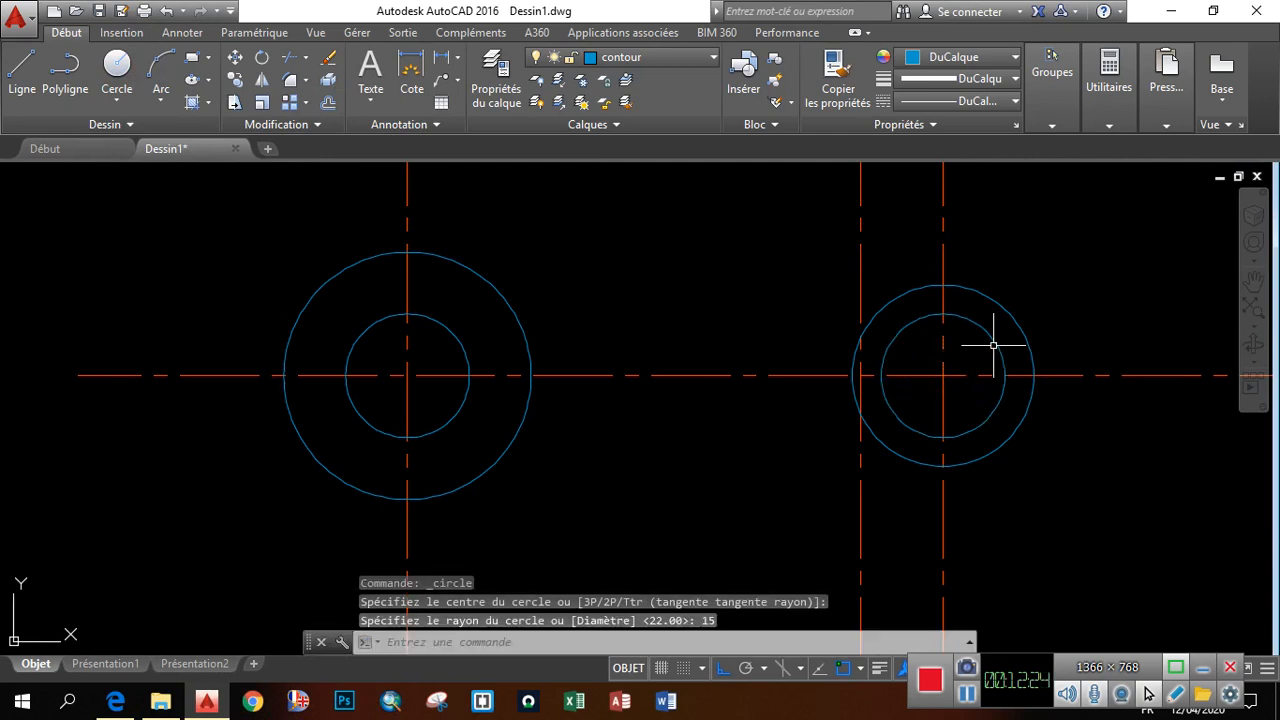
Move the radius 15 pitch circle to the Axes layer and clear the selection
left_click(920, 360)
left_click(894, 316)
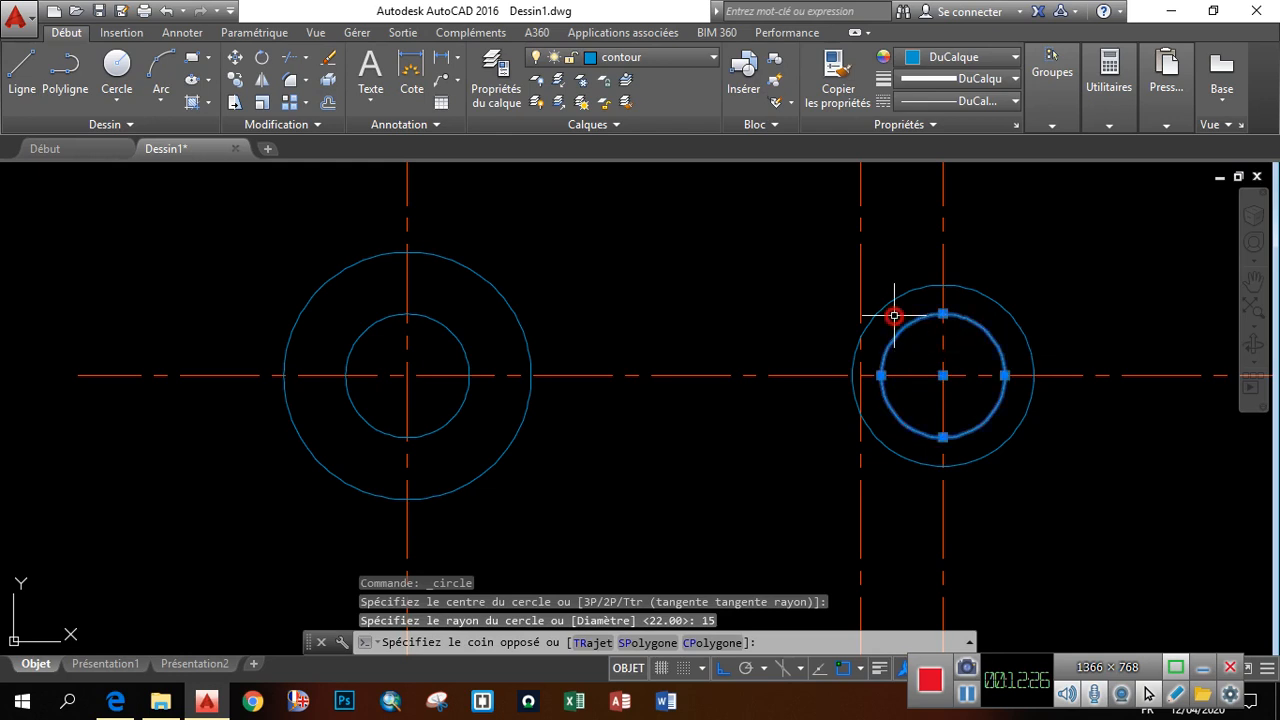
left_click(653, 51)
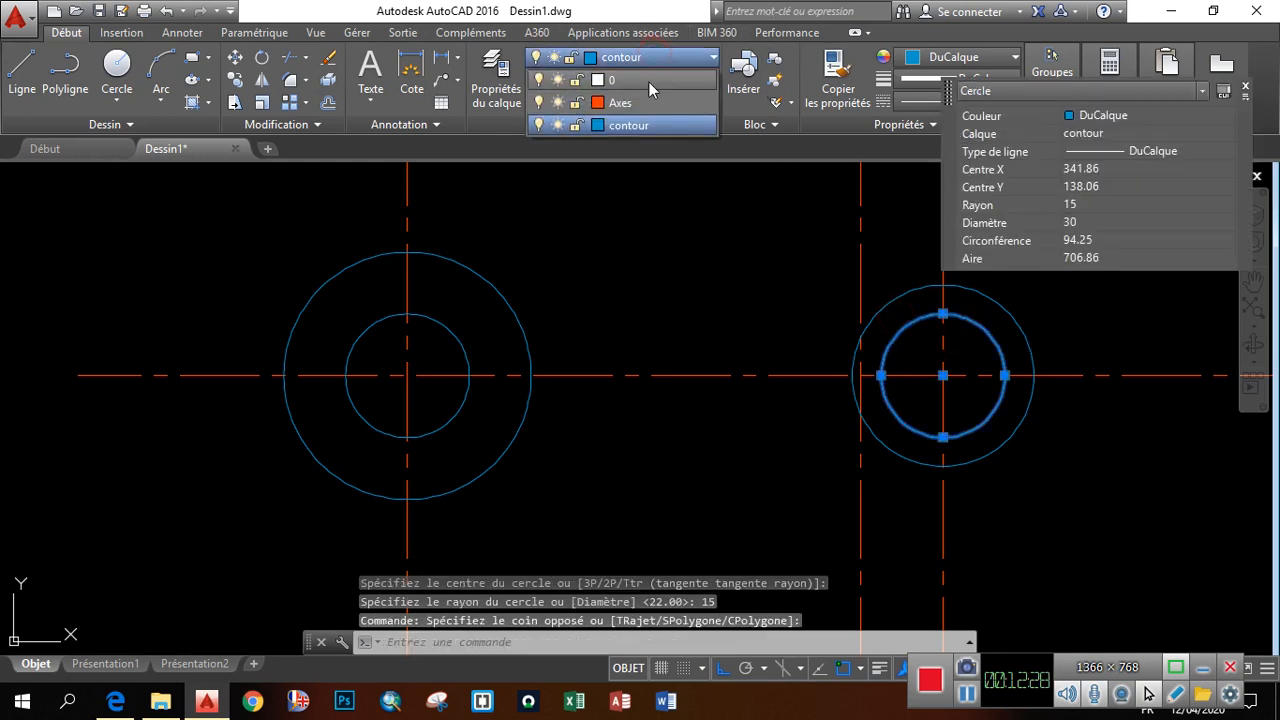
left_click(635, 102)
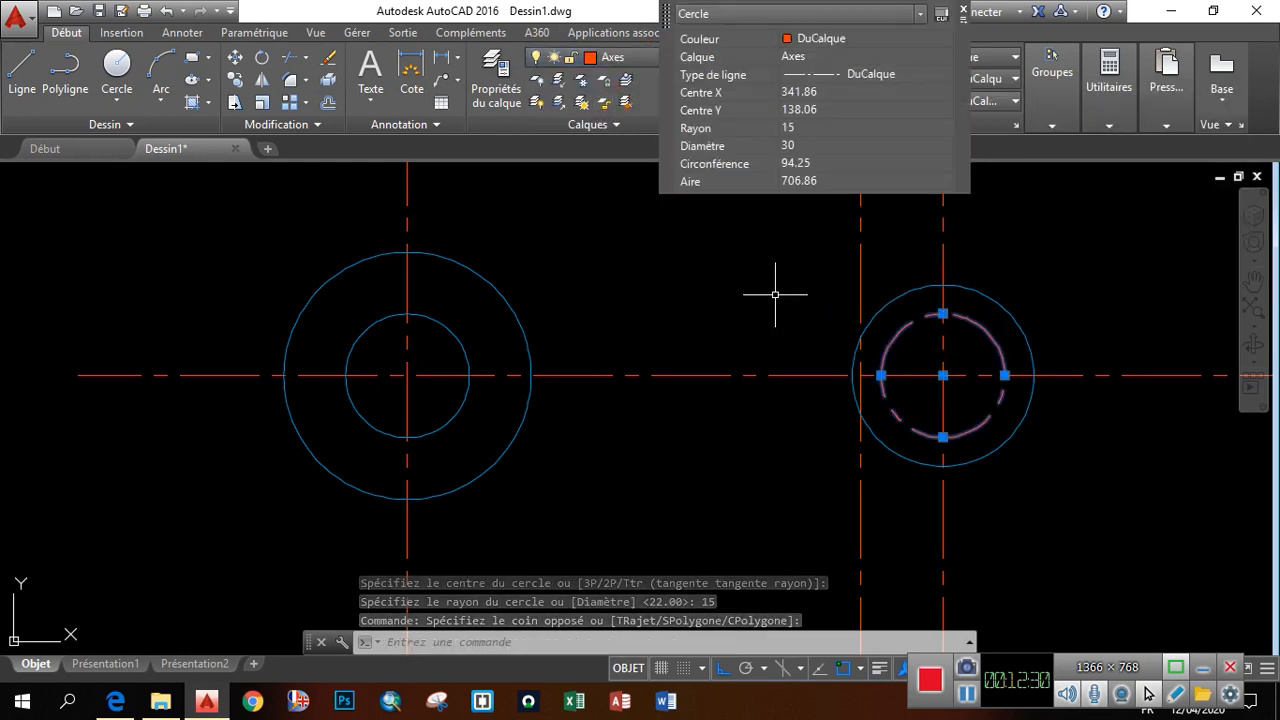
key("Escape")
scroll(829, 386, "down", 3)
scroll(829, 371, "up", 3)
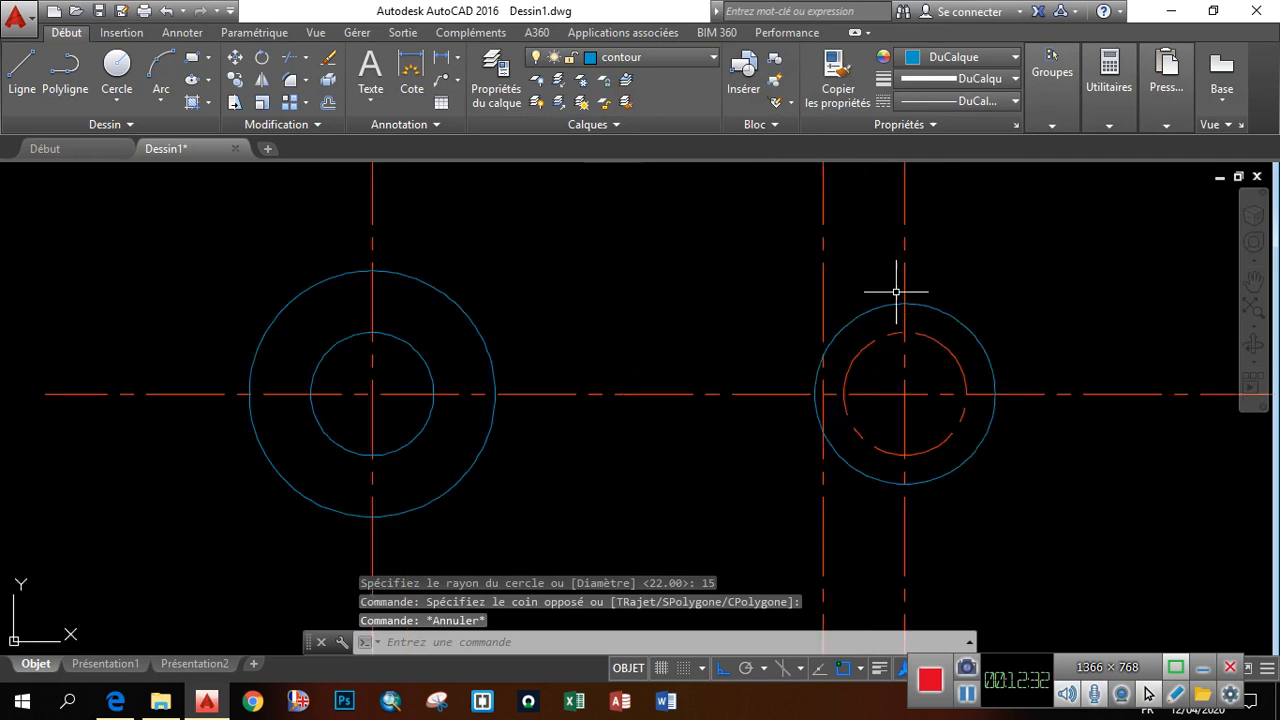
Draw a hole circle of diameter 3 centred where the pitch circle meets the horizontal axis on its right side
left_click(117, 66)
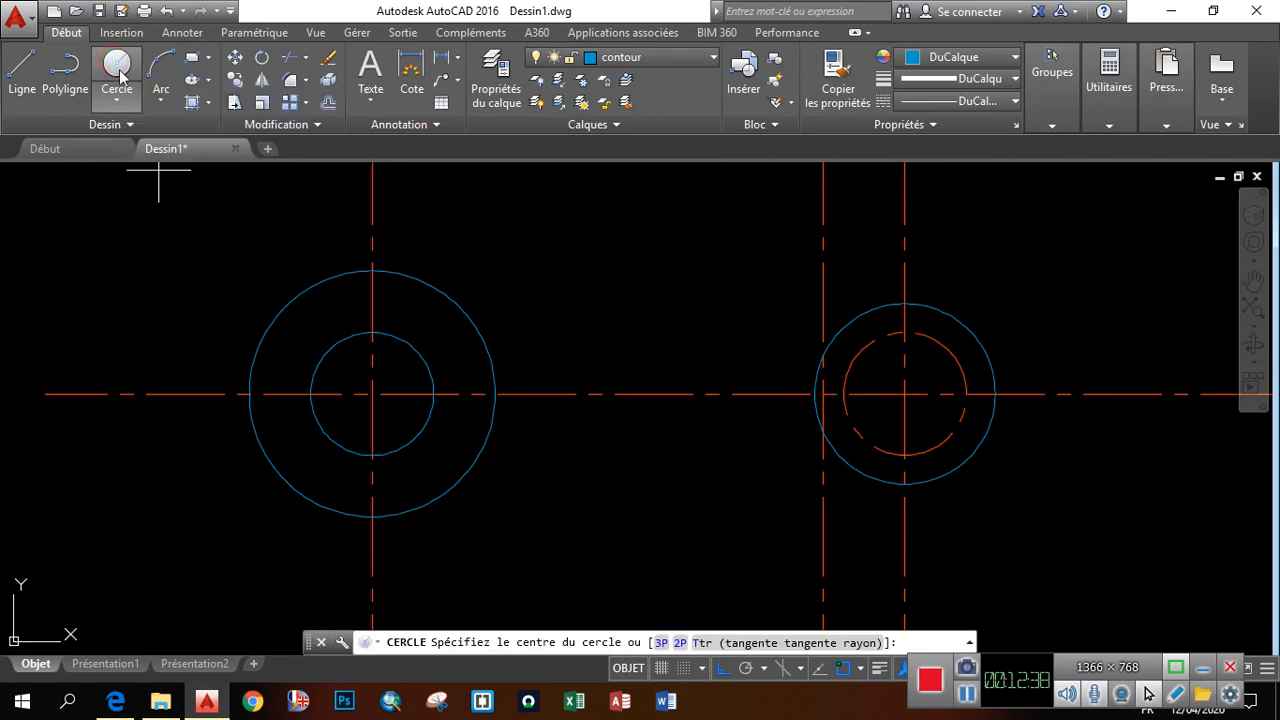
key("Escape")
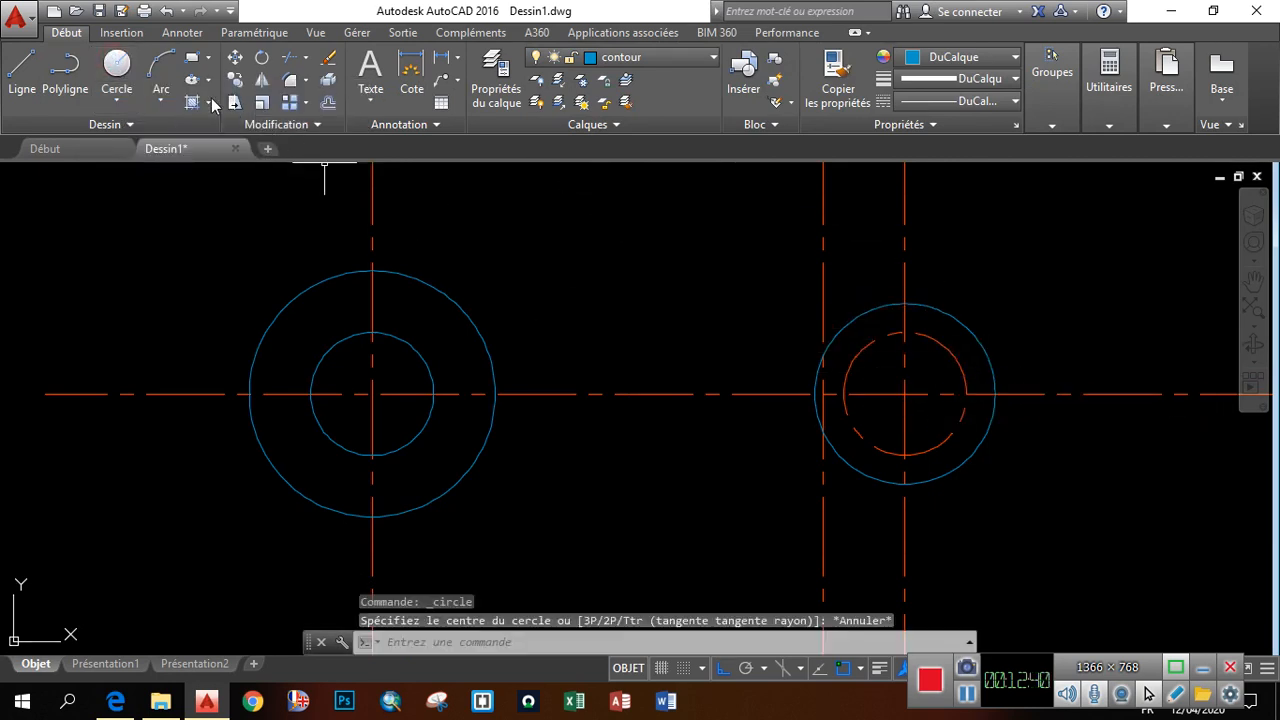
left_click(118, 101)
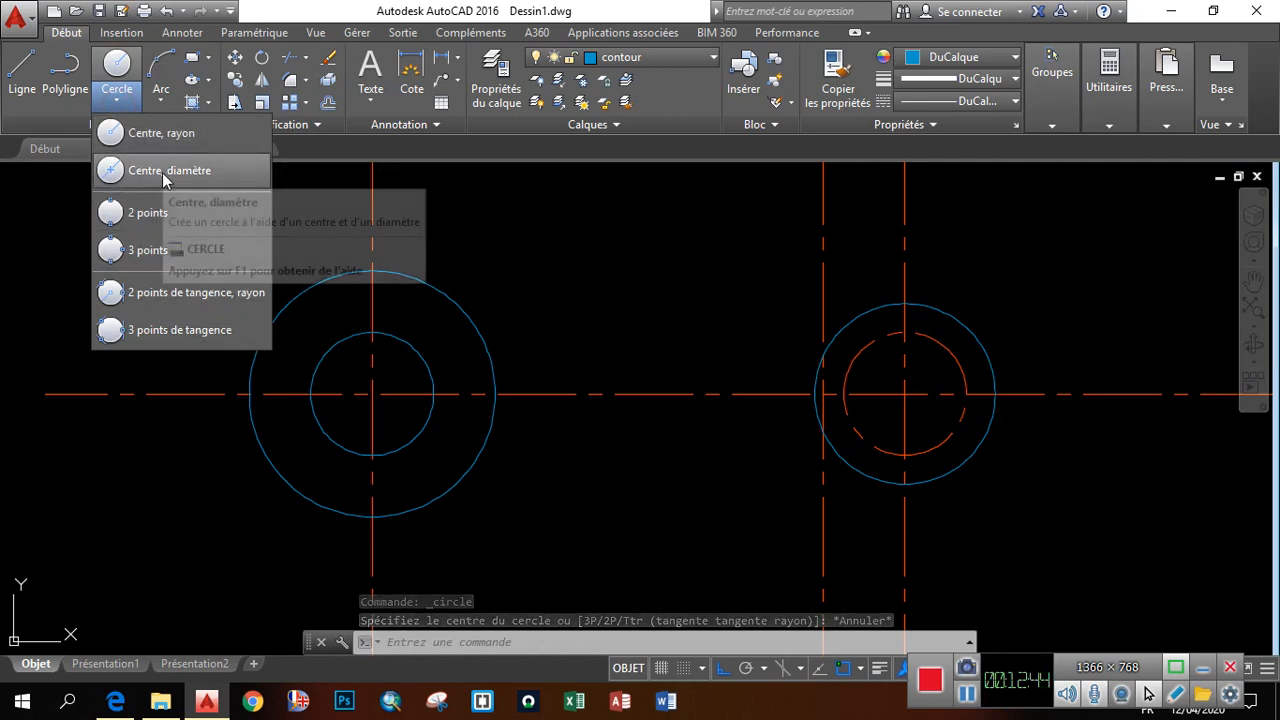
left_click(150, 171)
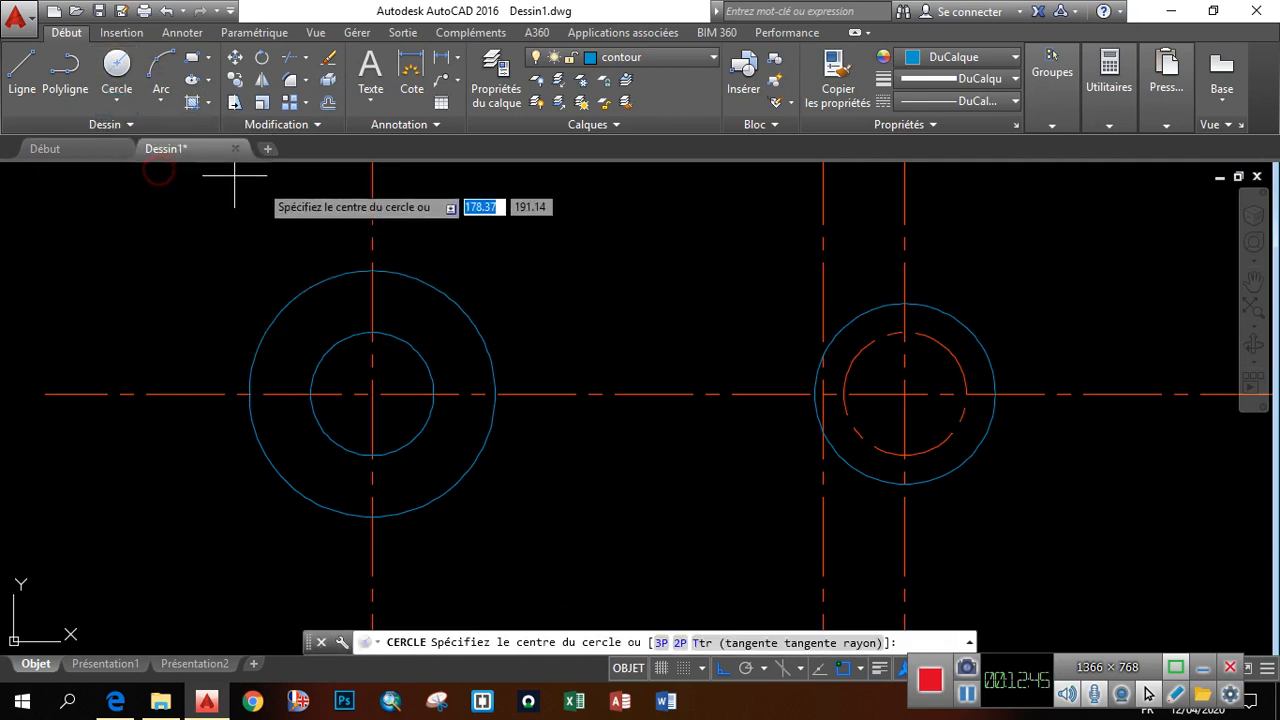
left_click(967, 394)
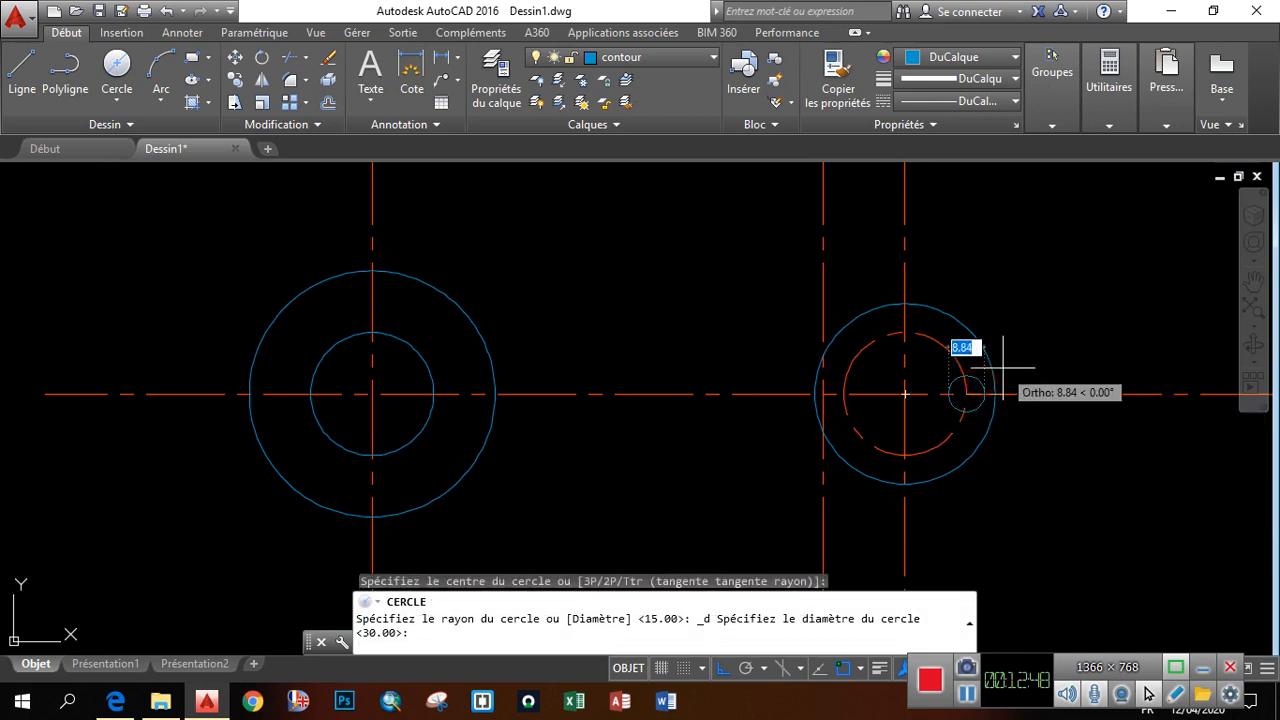
type("3")
key("Return")
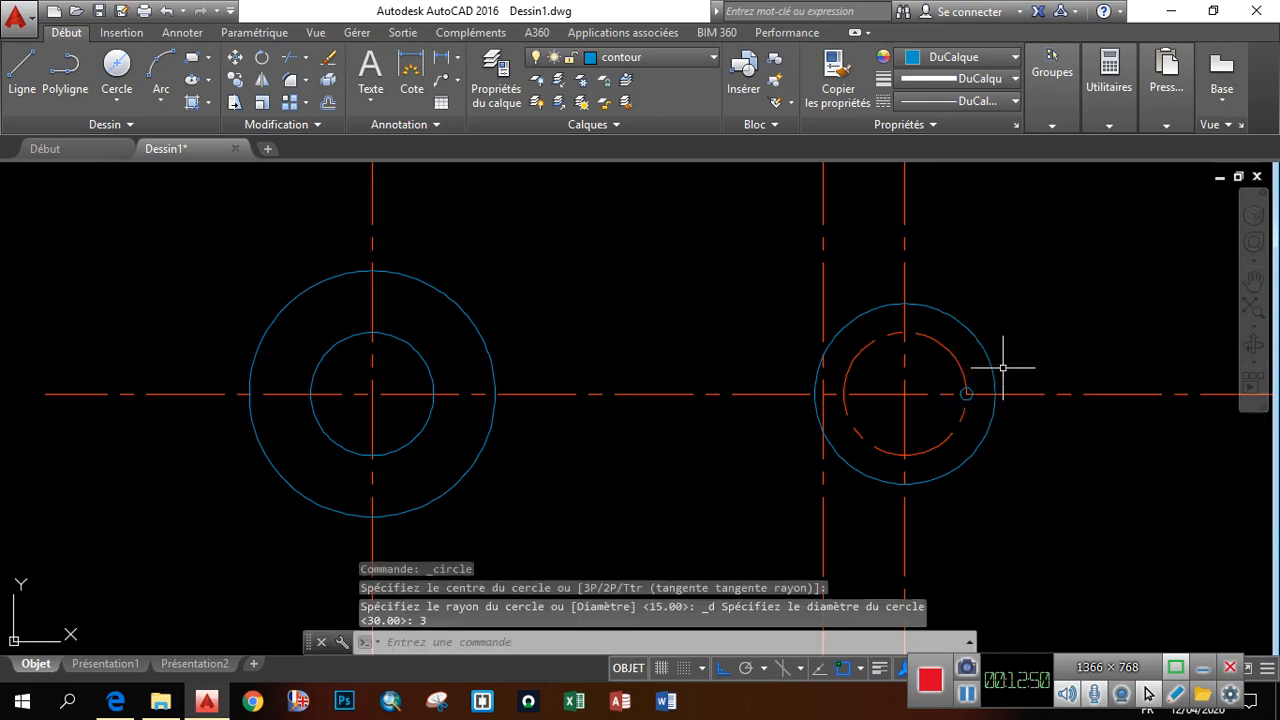
Examine the hub's hole pattern callout enlarged in Pièce_meca_n°4.pdf and return to AutoCAD
left_click(112, 703)
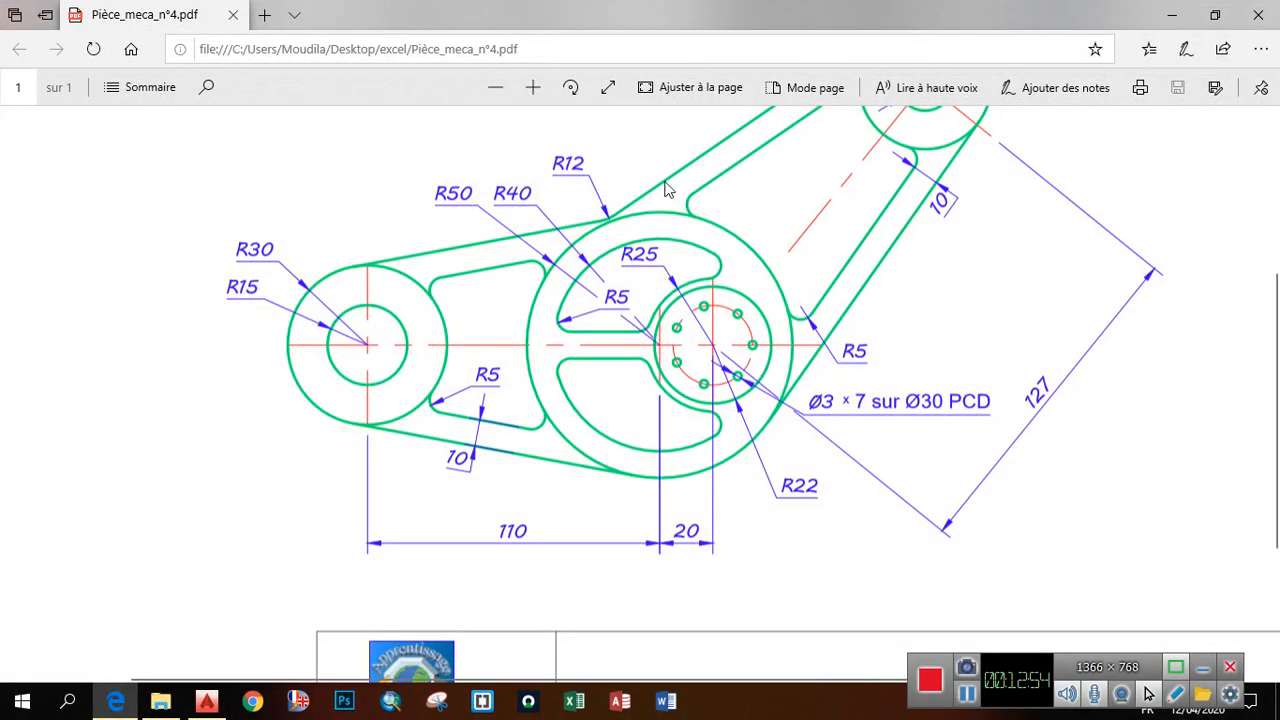
left_click(533, 88)
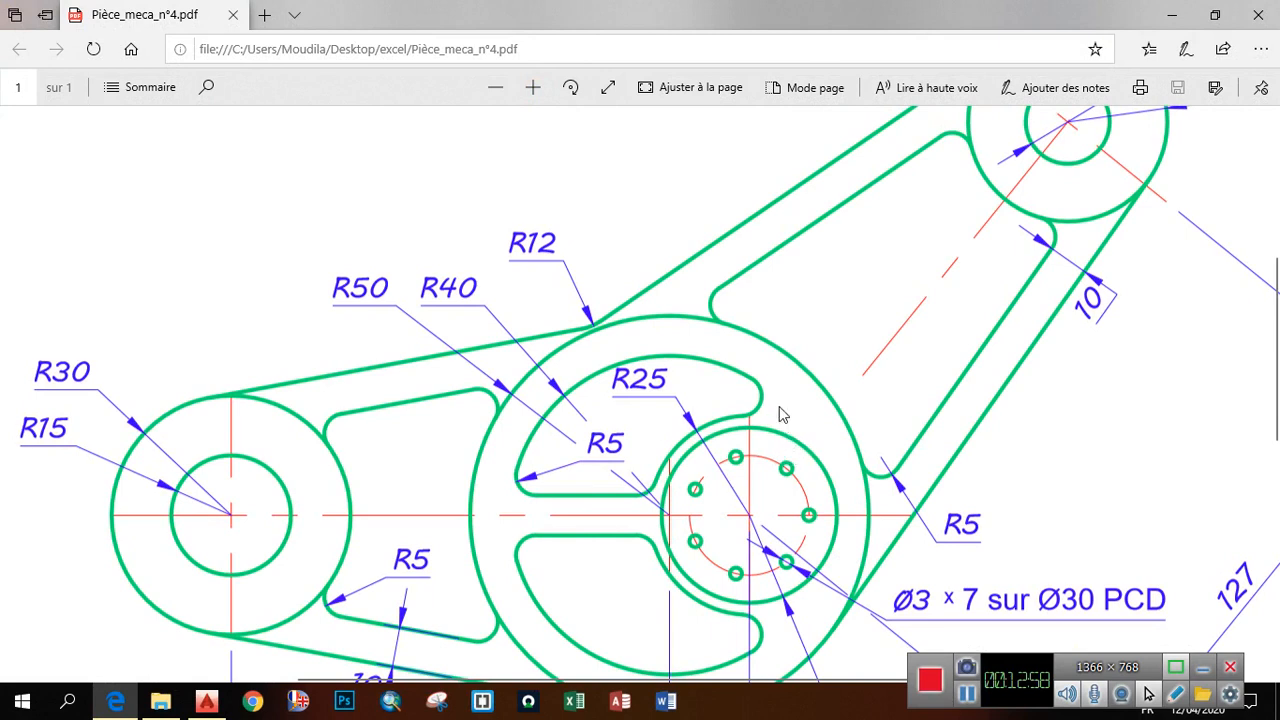
scroll(783, 415, "down", 2)
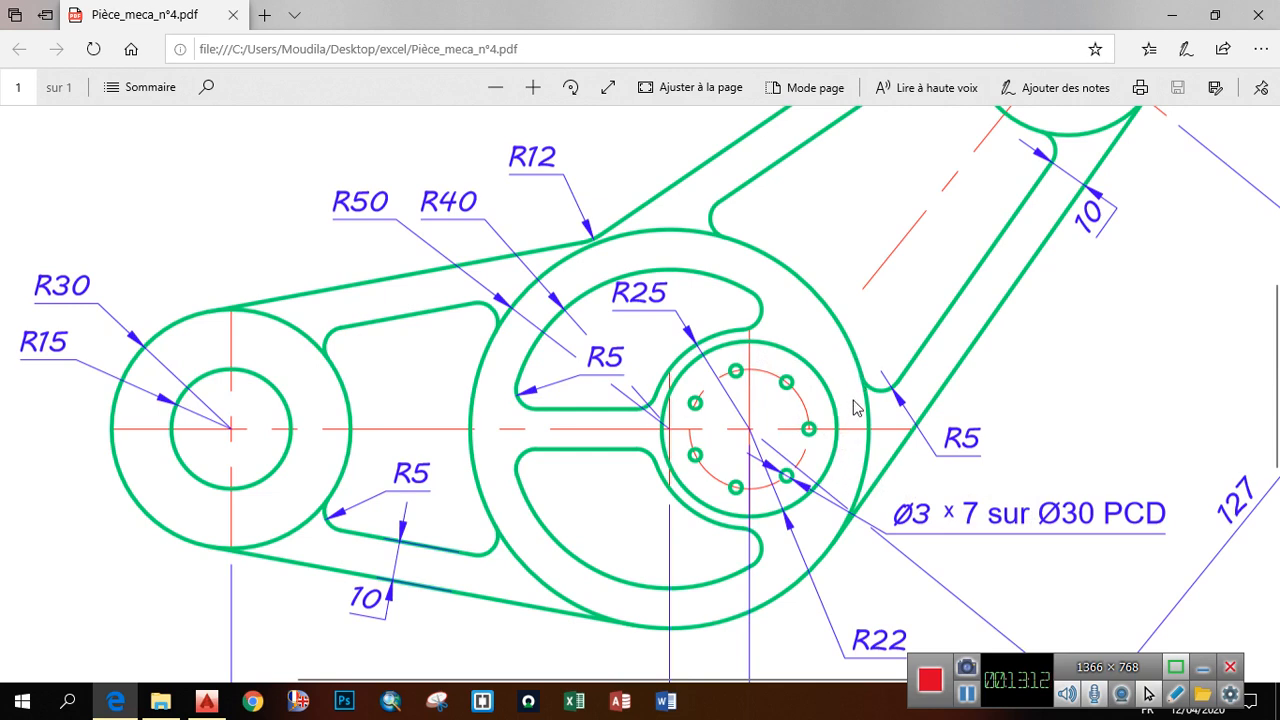
scroll(855, 408, "down", 1)
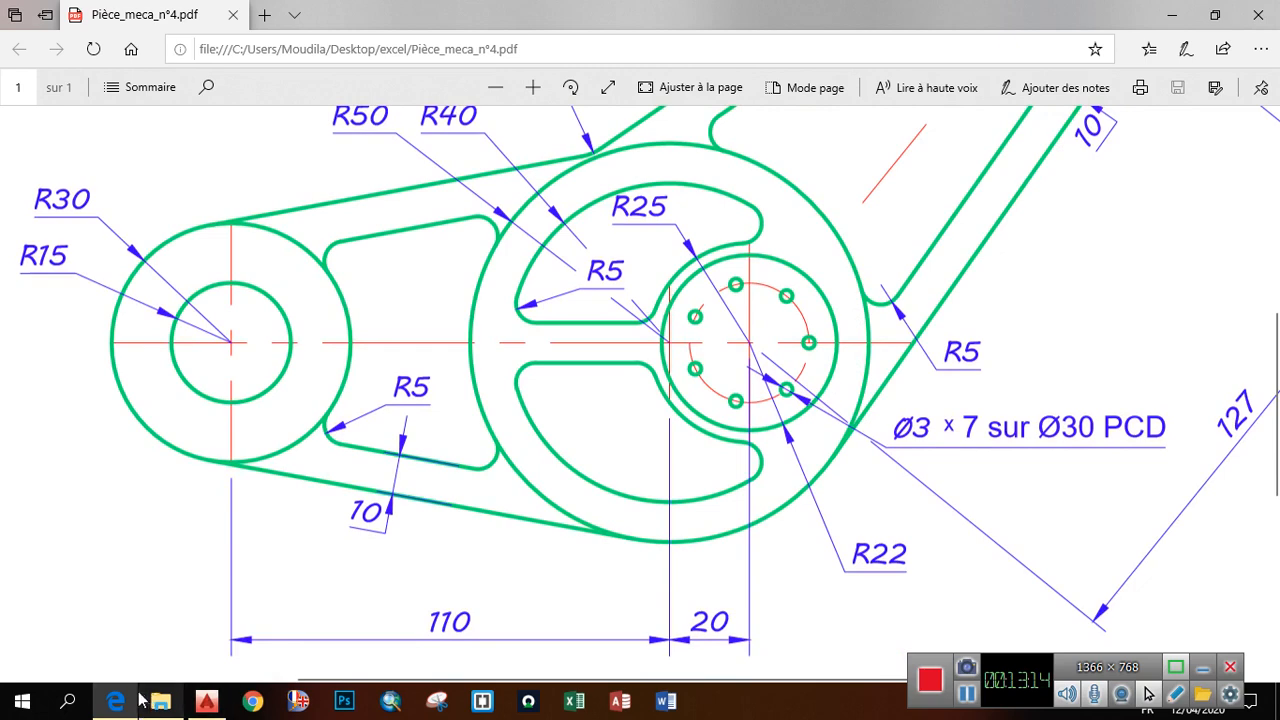
left_click(206, 701)
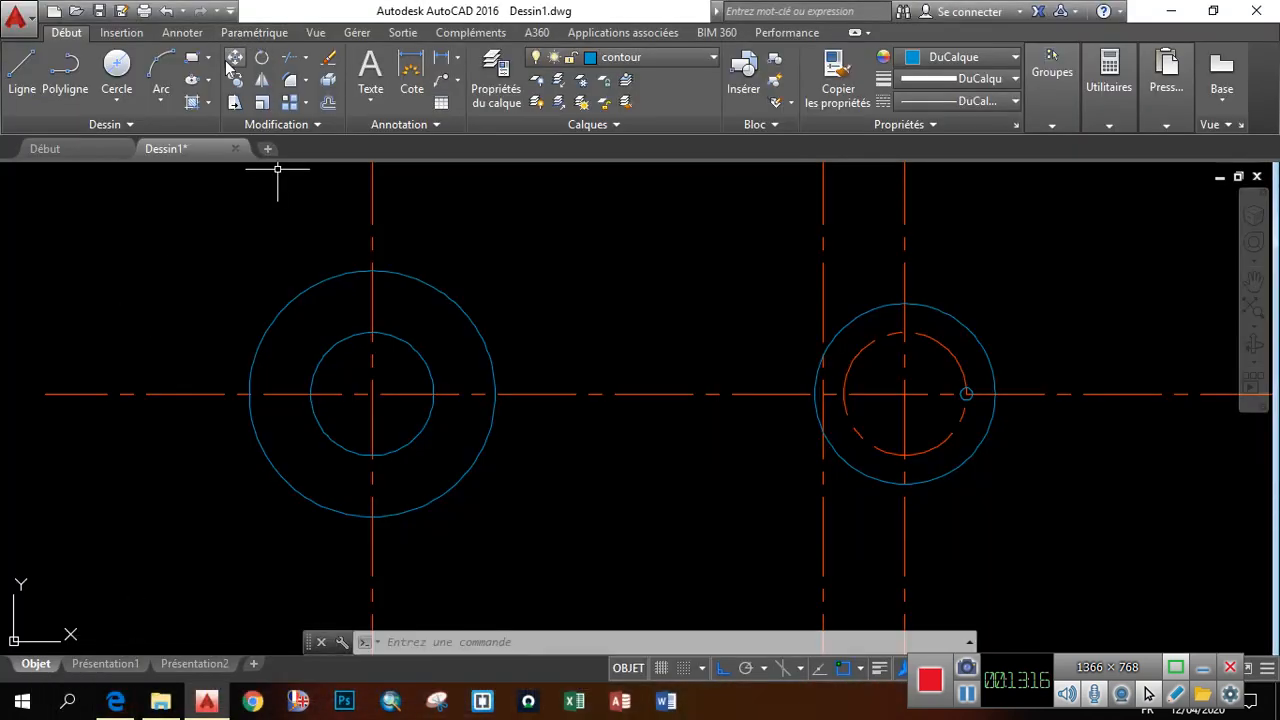
Create a polar array of the diameter 3 hole circle around the centre of the pitch circle
left_click(304, 103)
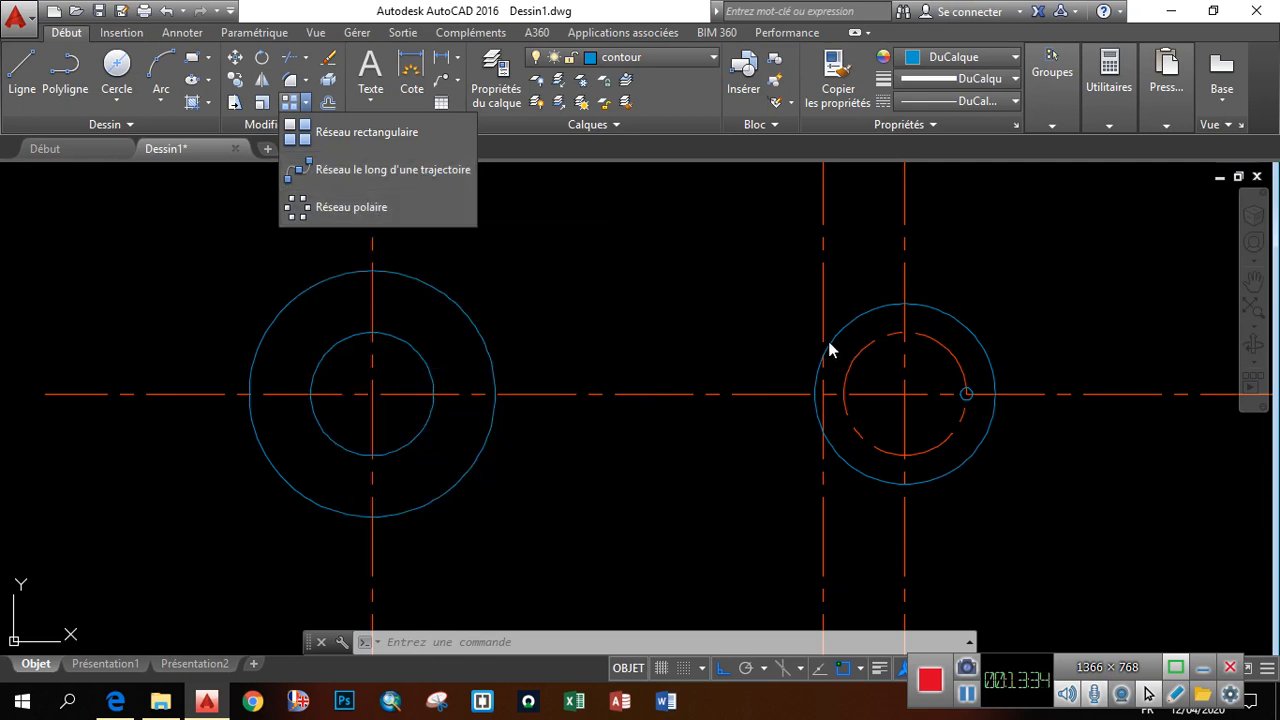
scroll(962, 378, "up", 4)
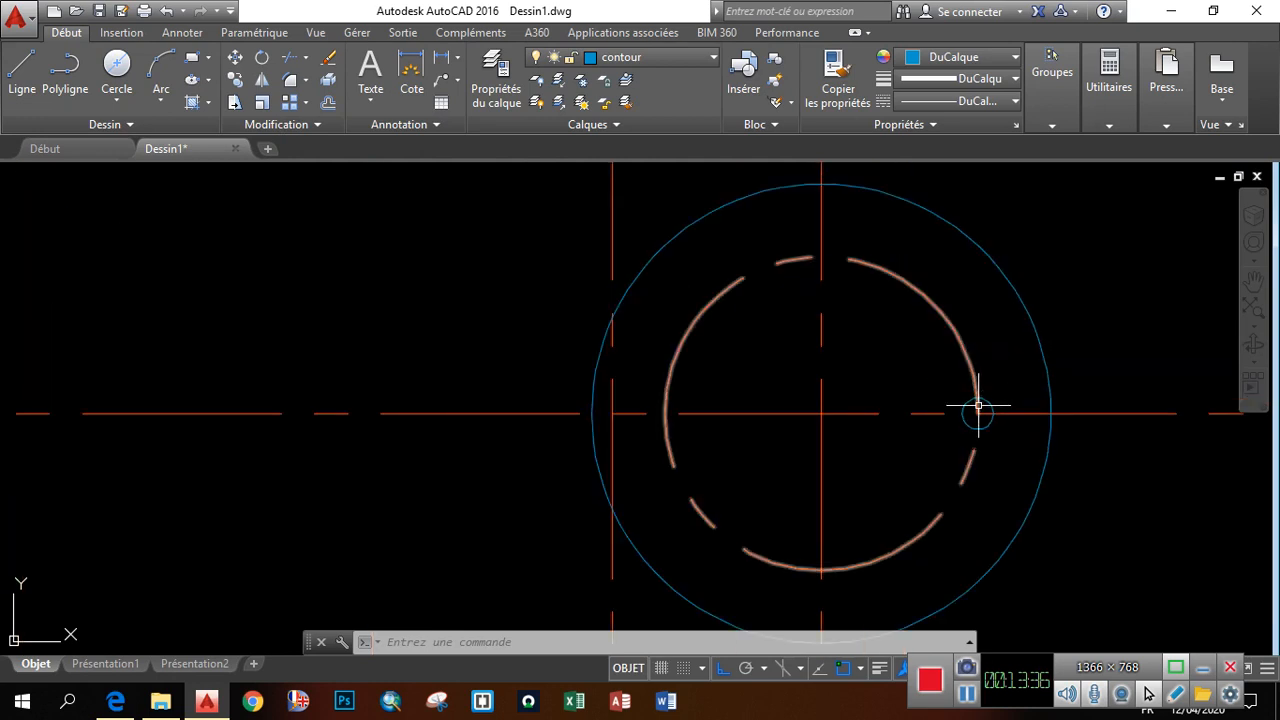
scroll(978, 406, "up", 2)
left_click(994, 409)
left_click(989, 349)
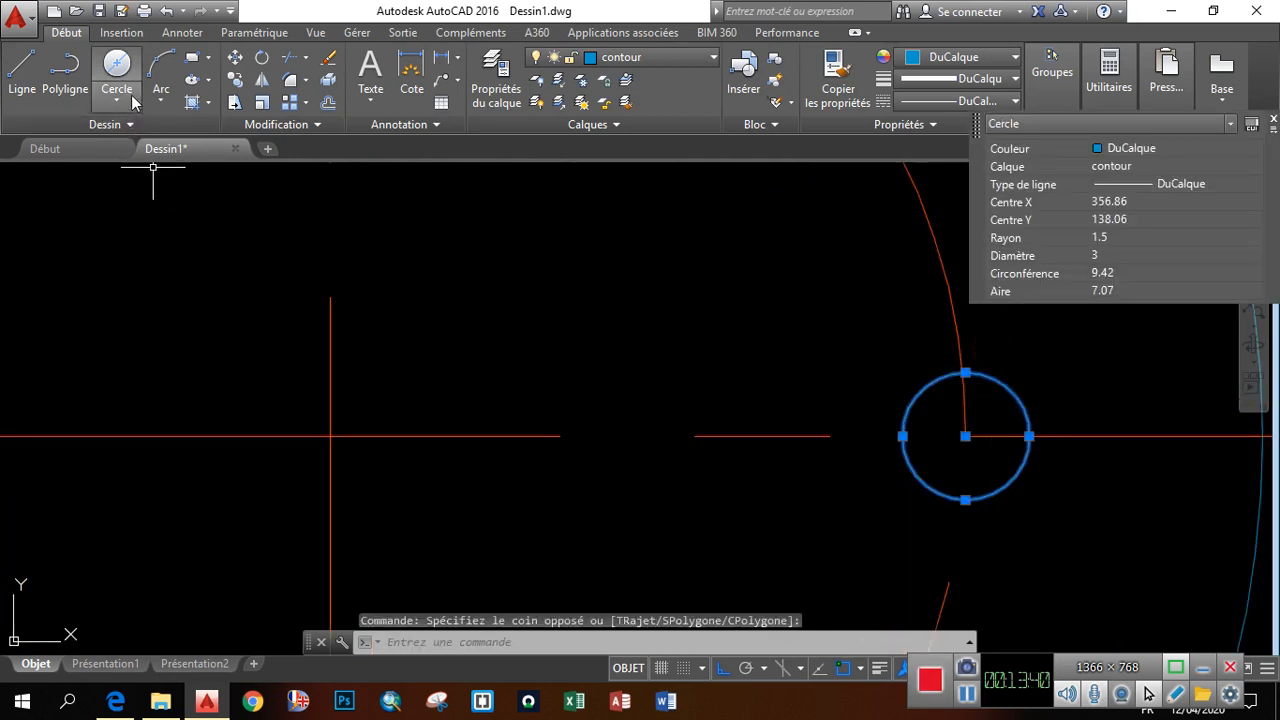
left_click(300, 103)
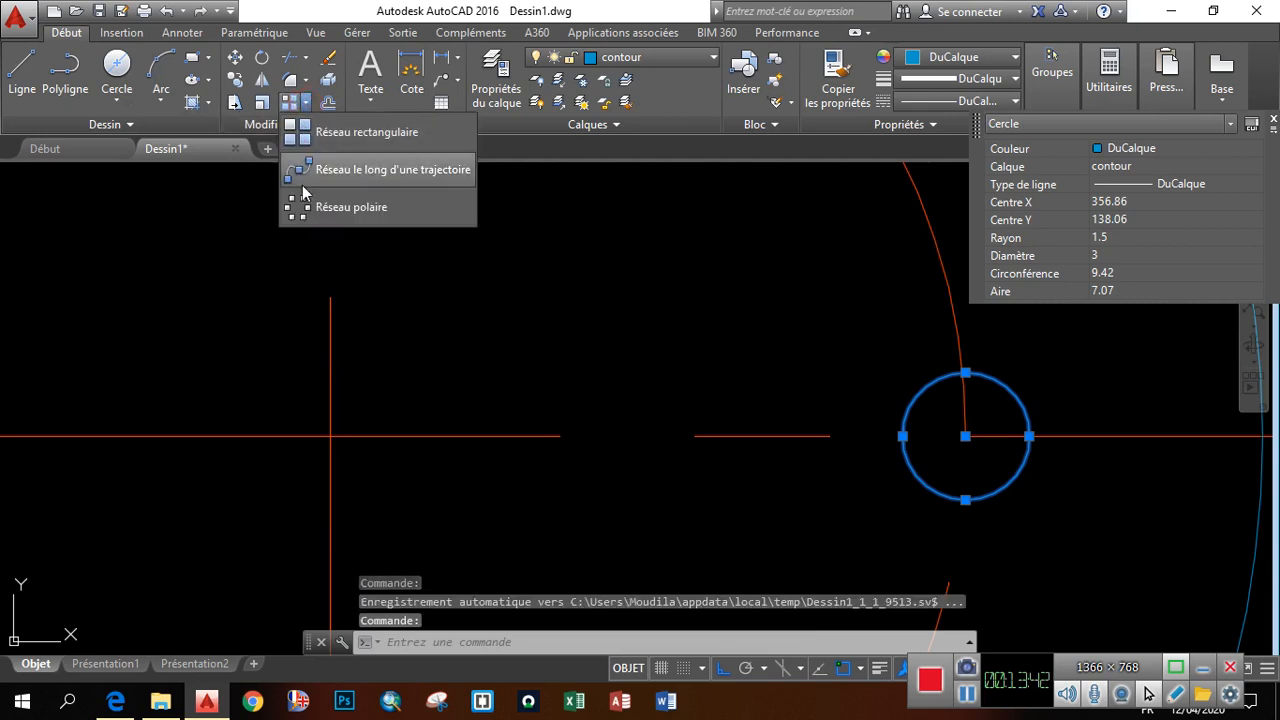
left_click(352, 208)
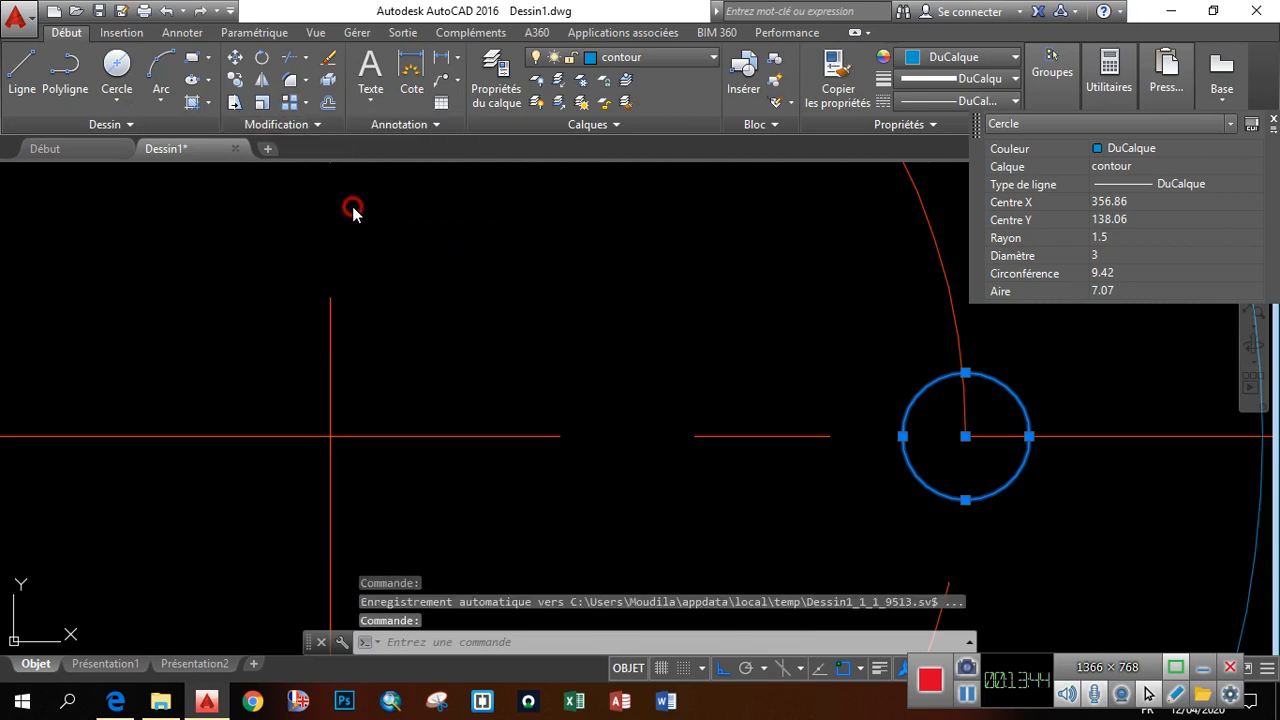
scroll(688, 275, "down", 4)
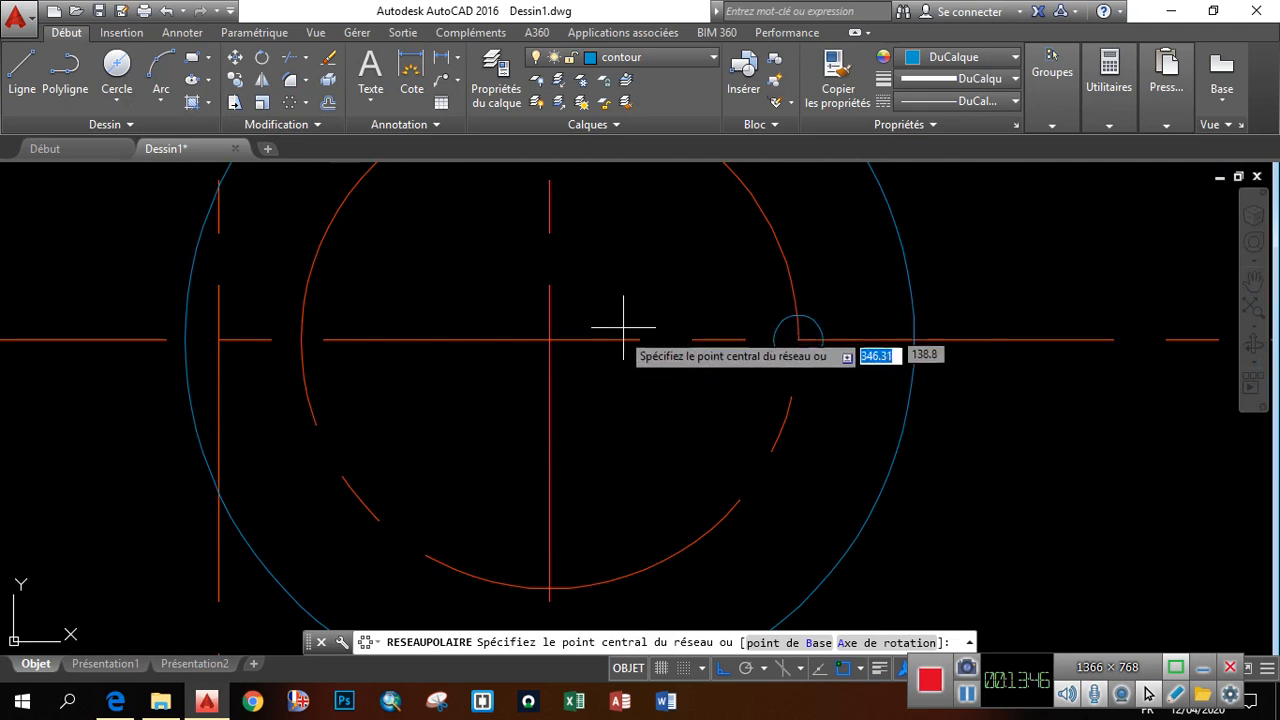
scroll(623, 327, "down", 2)
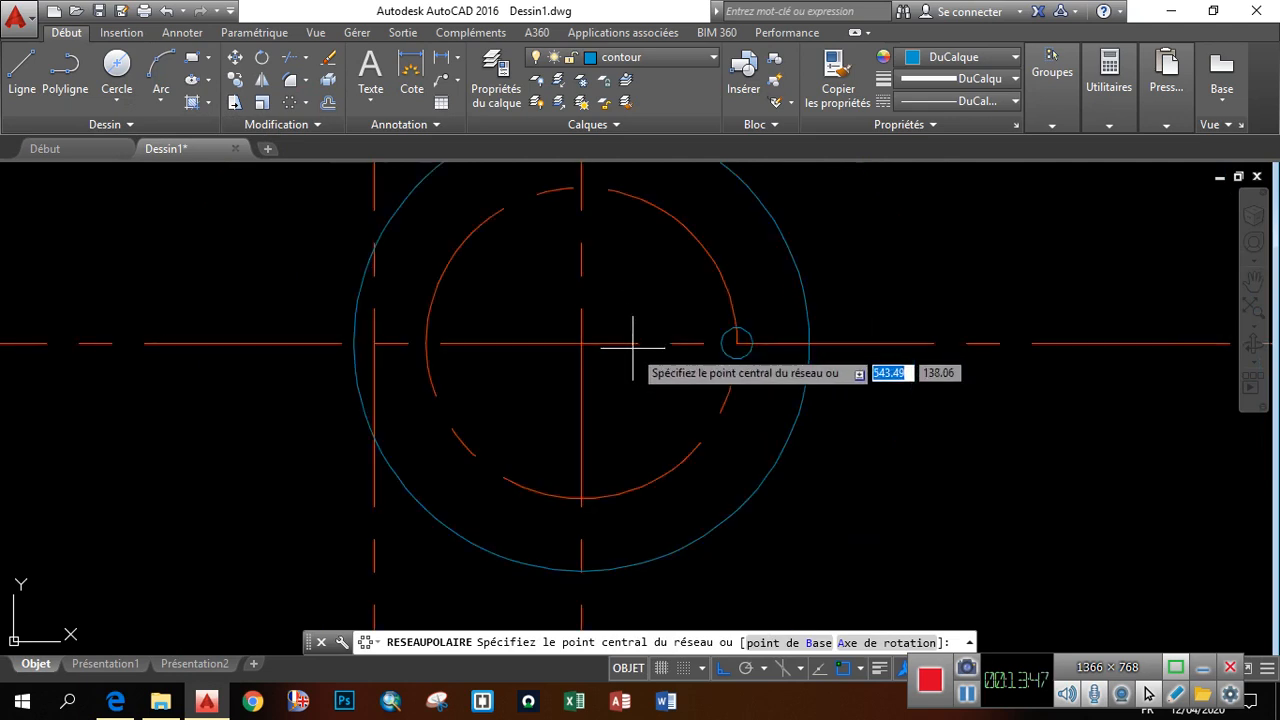
left_click(581, 343)
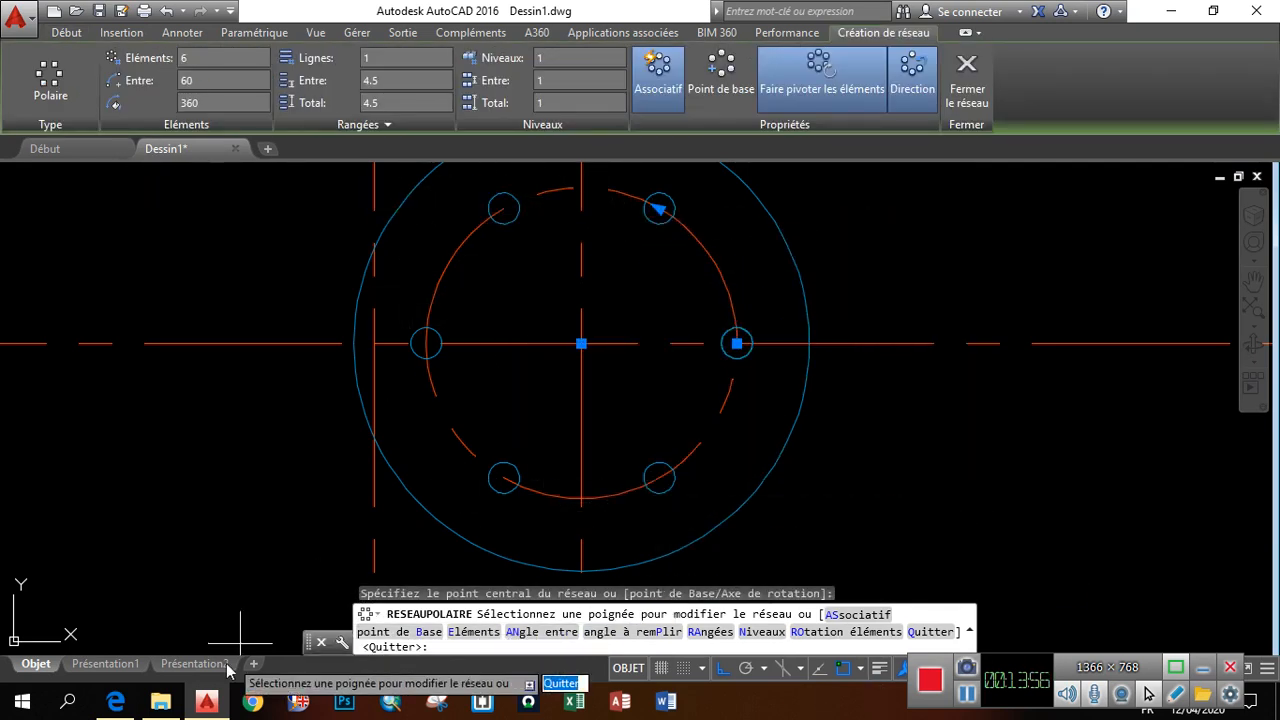
Check the hole count in Pièce_meca_n°4.pdf, return to AutoCAD, set the polar array to 7 items and finish it
left_click(116, 700)
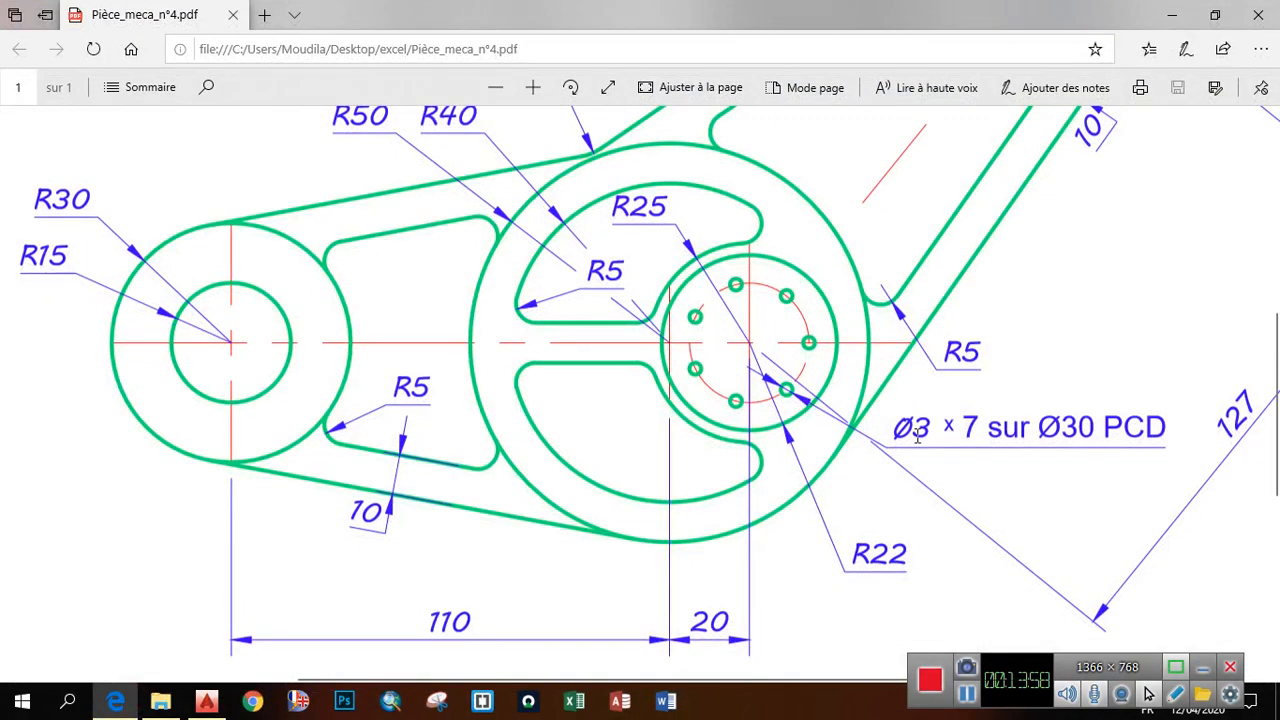
left_click(116, 700)
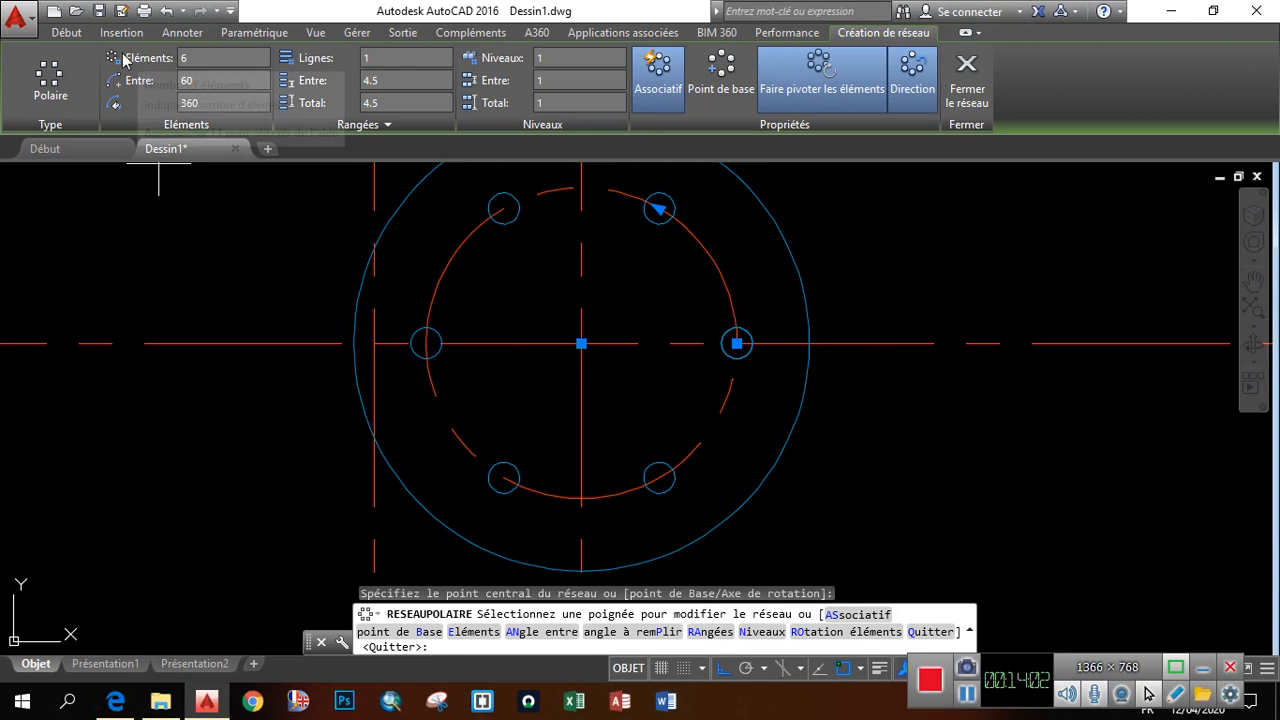
left_click(196, 57)
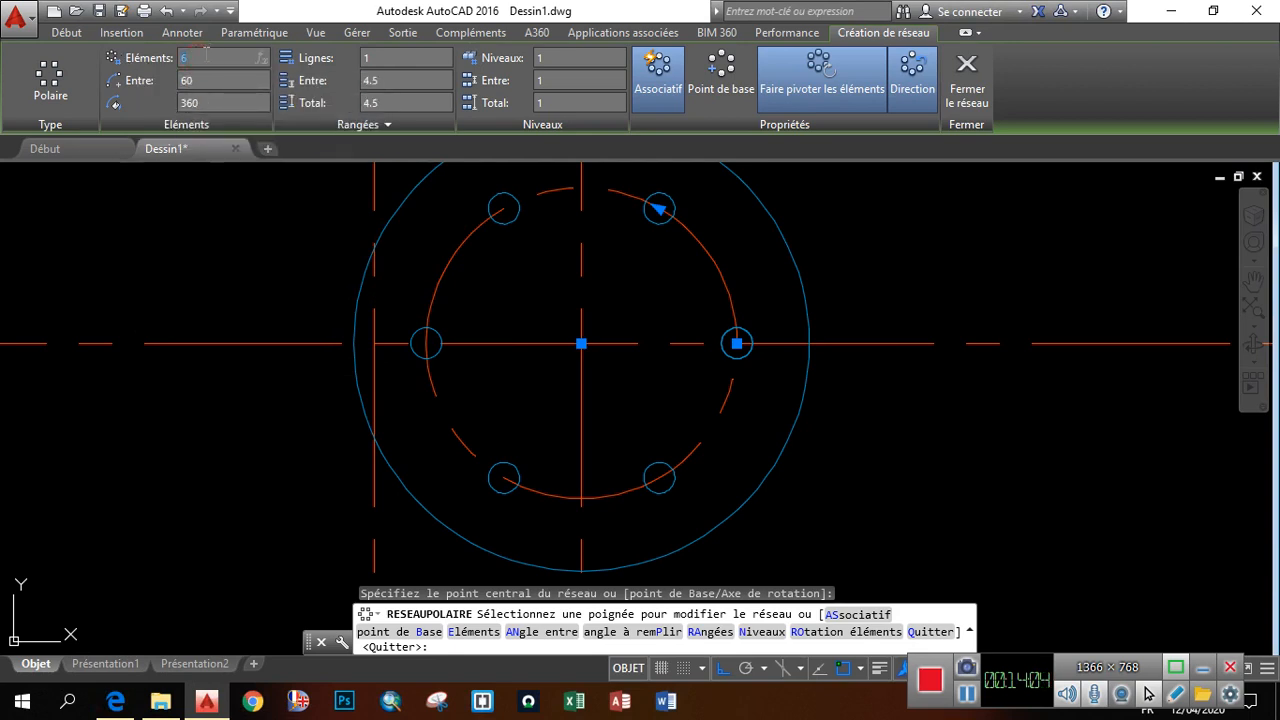
key("Return")
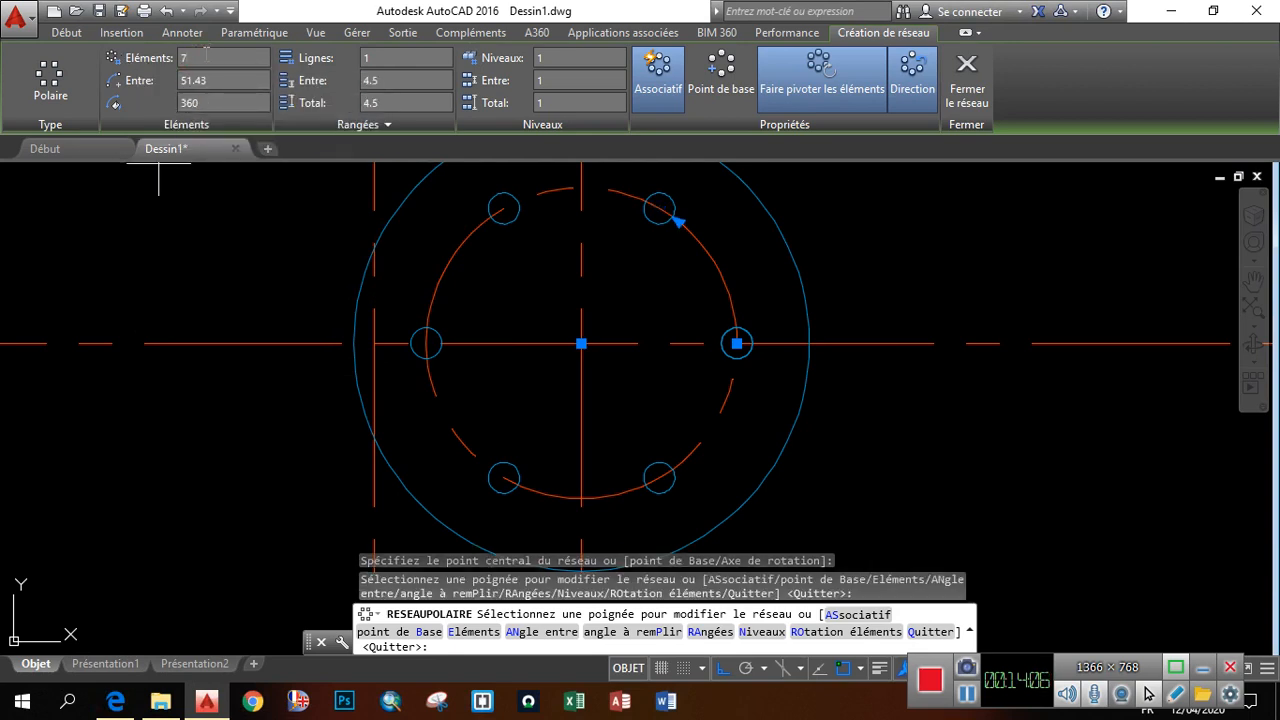
scroll(578, 300, "down", 4)
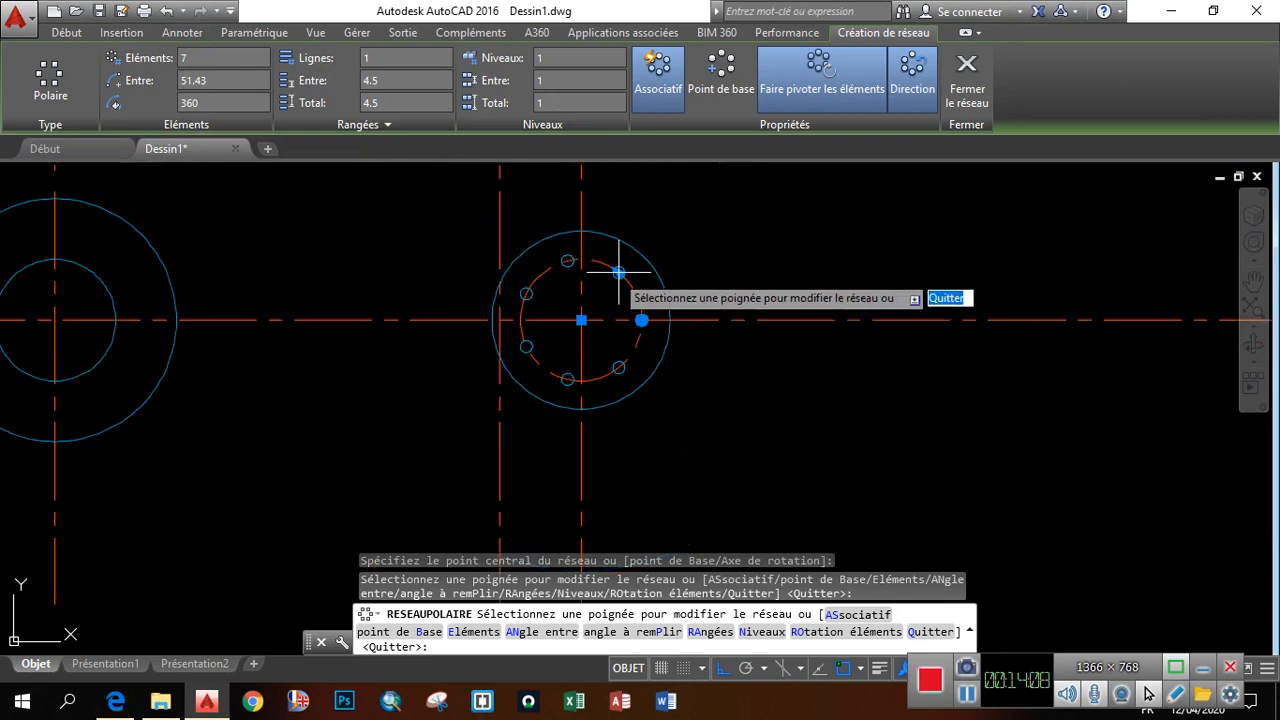
scroll(560, 260, "up", 3)
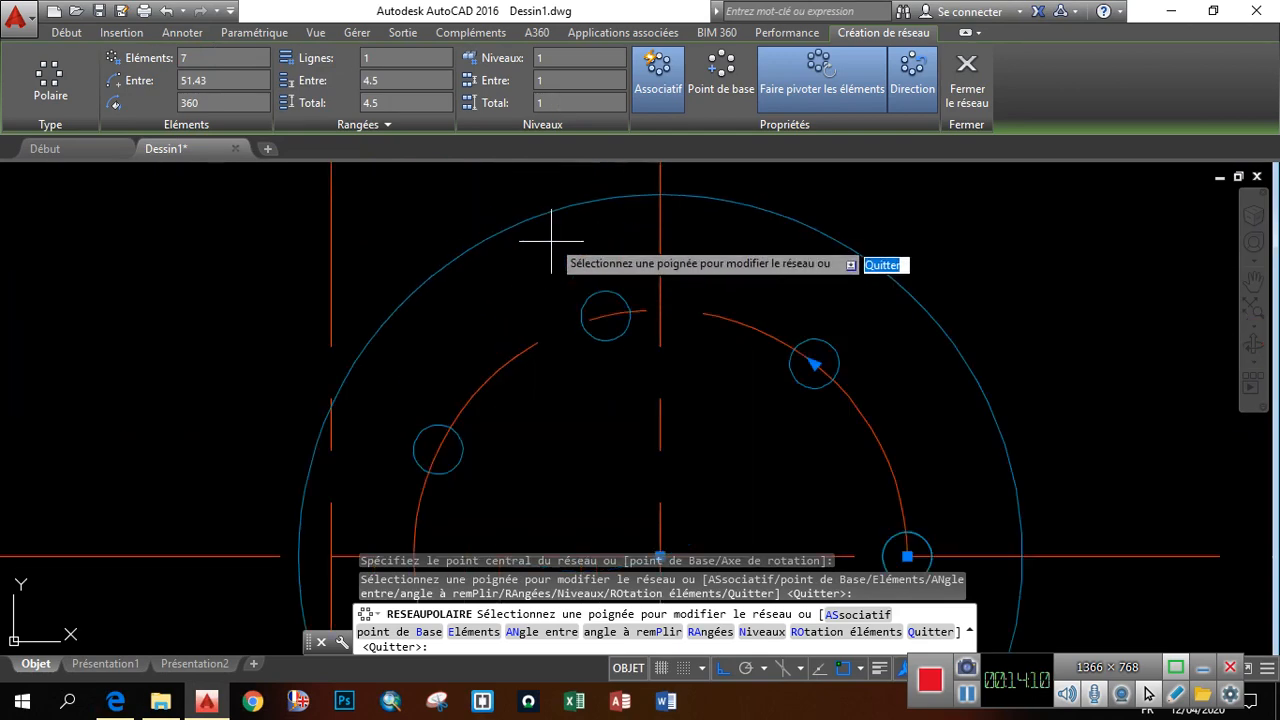
scroll(629, 280, "down", 1)
key("Escape")
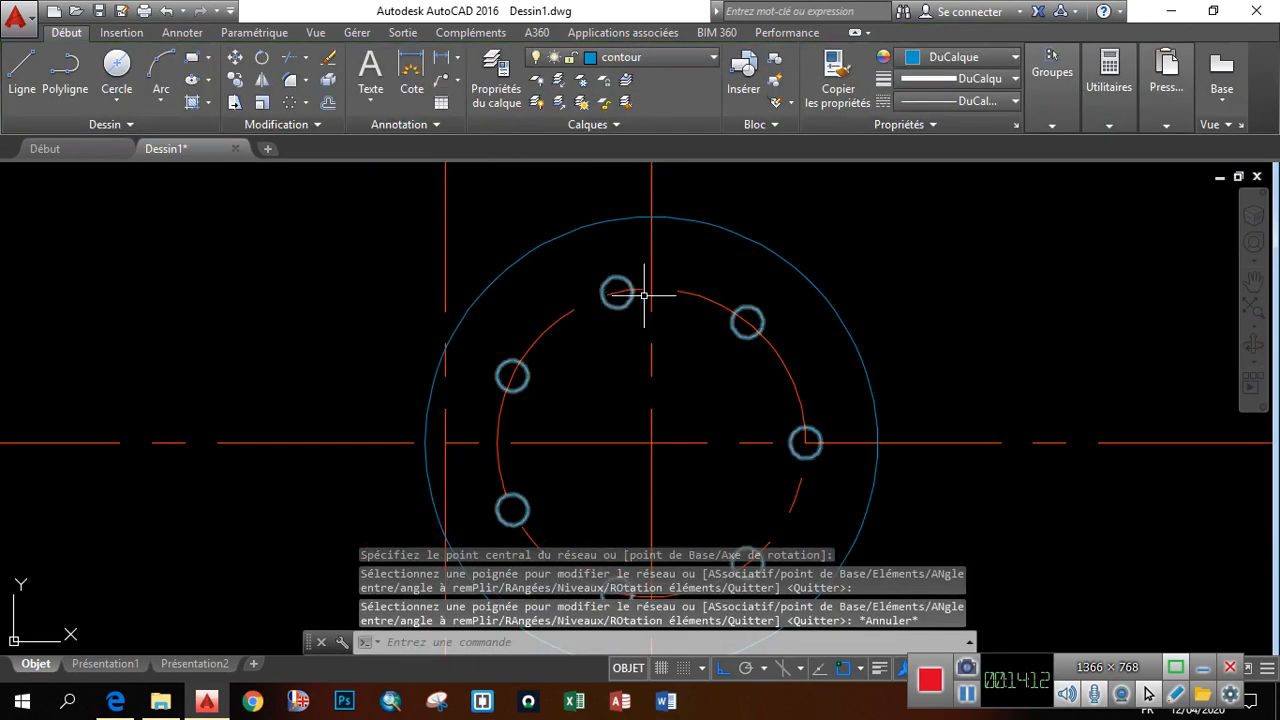
scroll(645, 288, "down", 4)
scroll(648, 290, "up", 6)
scroll(650, 285, "down", 6)
scroll(686, 209, "up", 1)
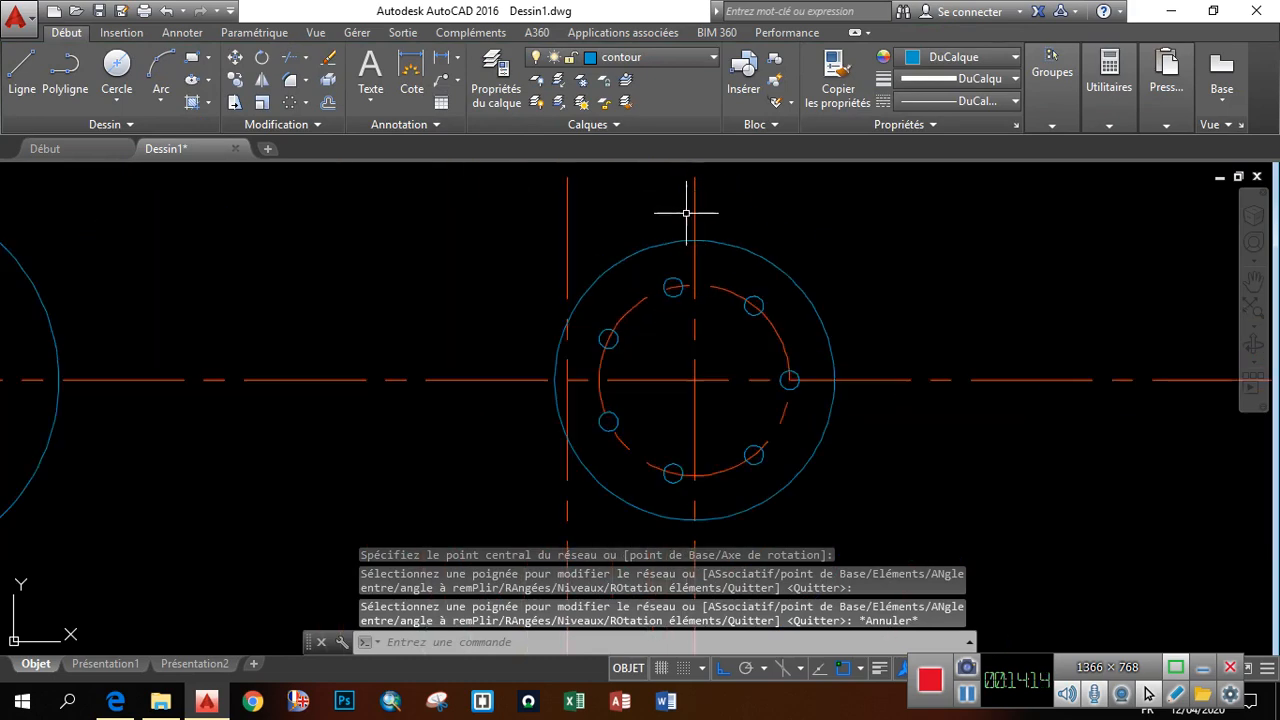
scroll(680, 280, "down", 1)
scroll(740, 318, "down", 5)
scroll(720, 320, "up", 5)
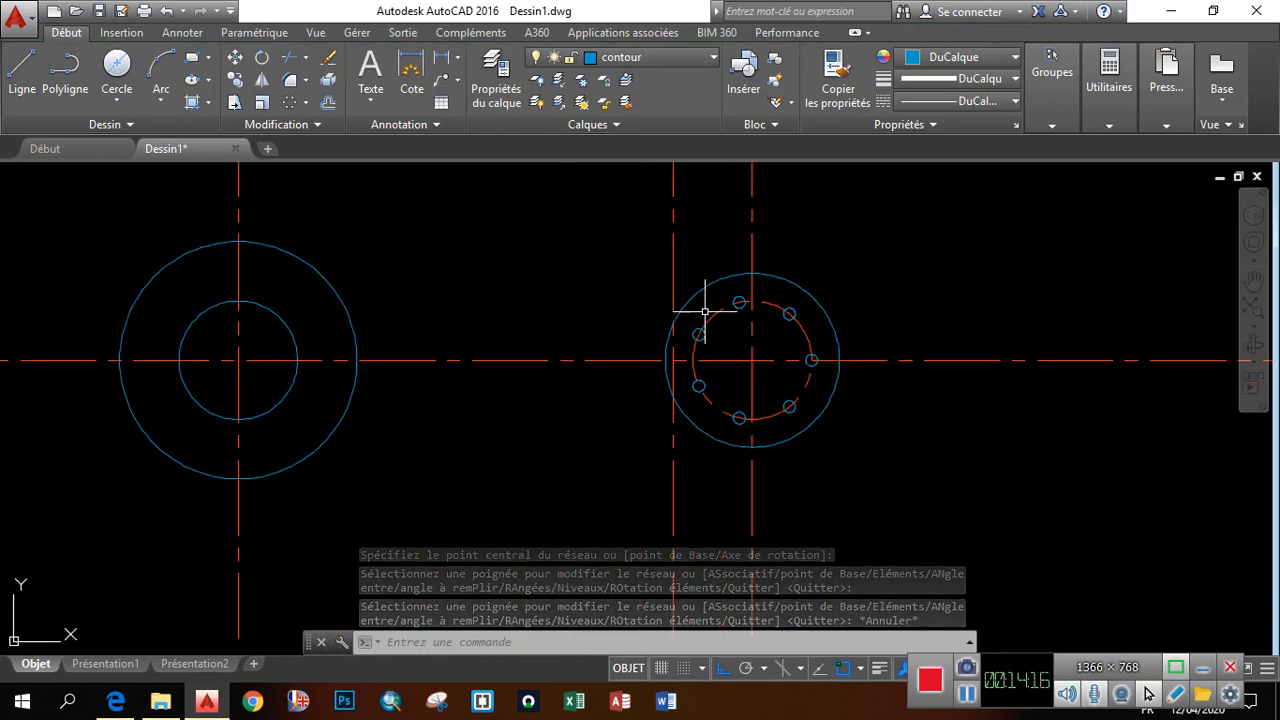
middle_click_drag(700, 300, 700, 355)
Consult Pièce_meca_n°4.pdf, return to AutoCAD and draw a radius 25 circle concentric with the radius 22 circle
left_click(113, 702)
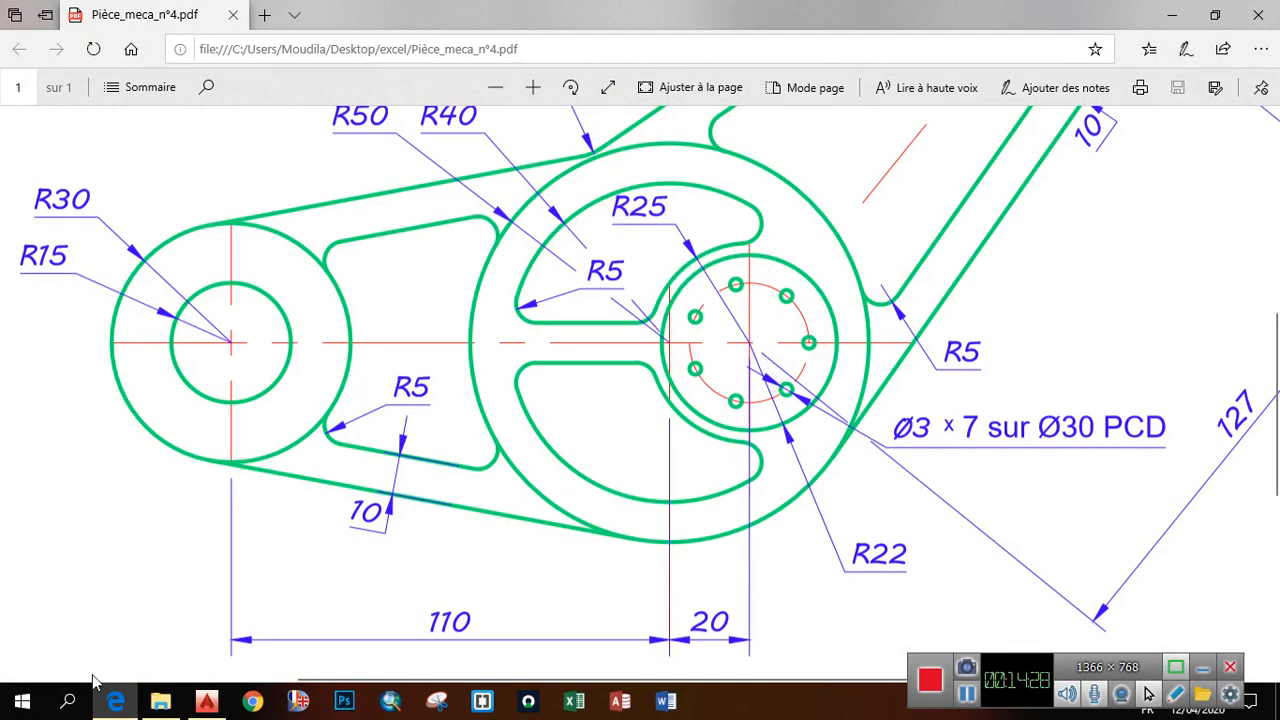
left_click(112, 705)
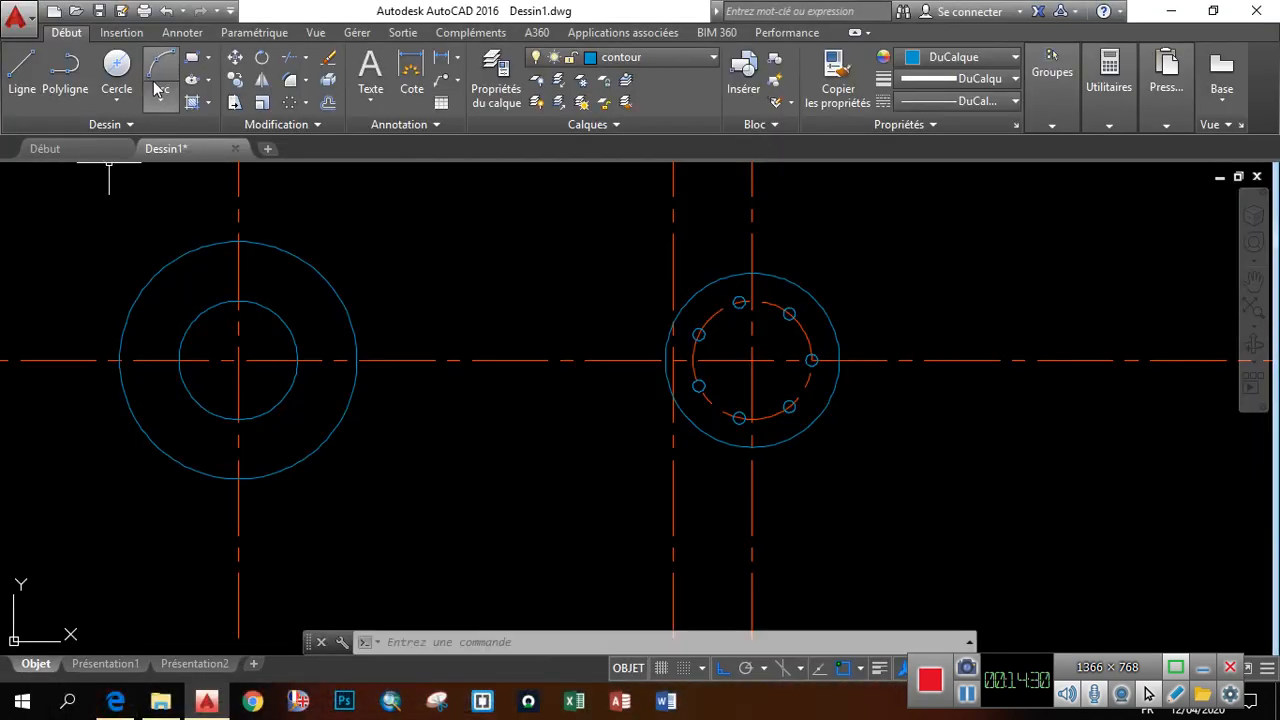
left_click(117, 104)
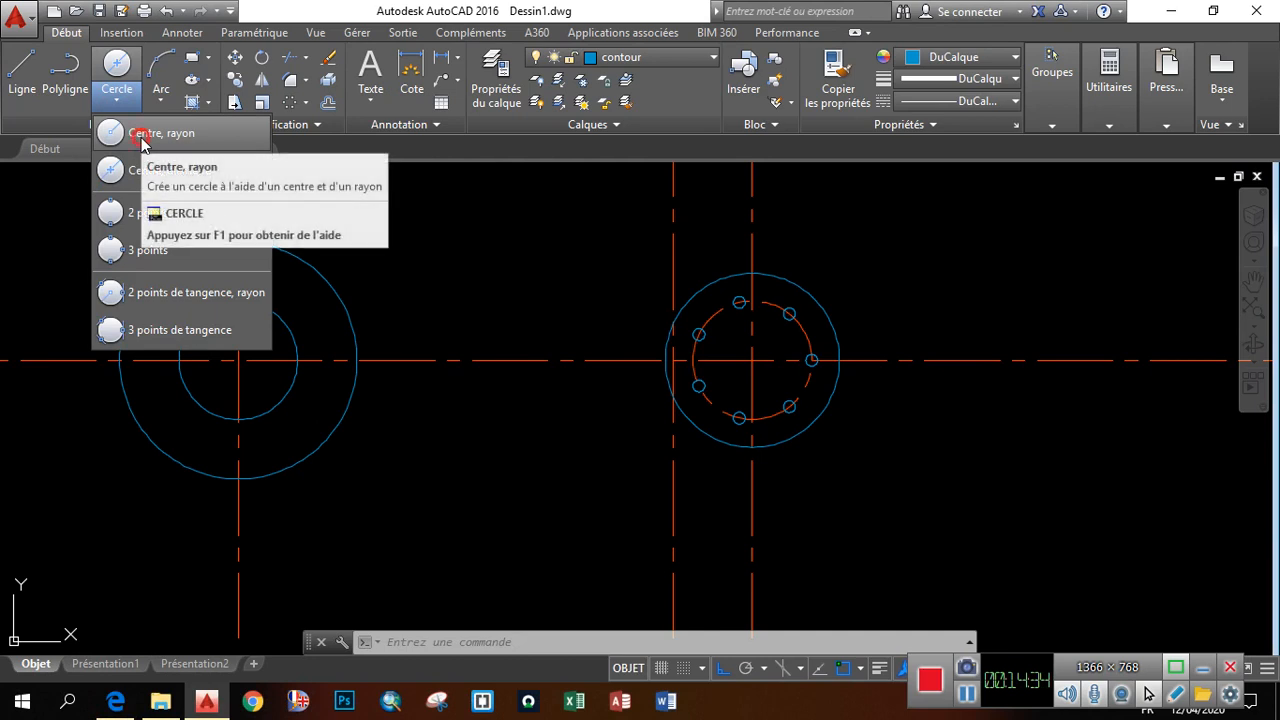
left_click(141, 136)
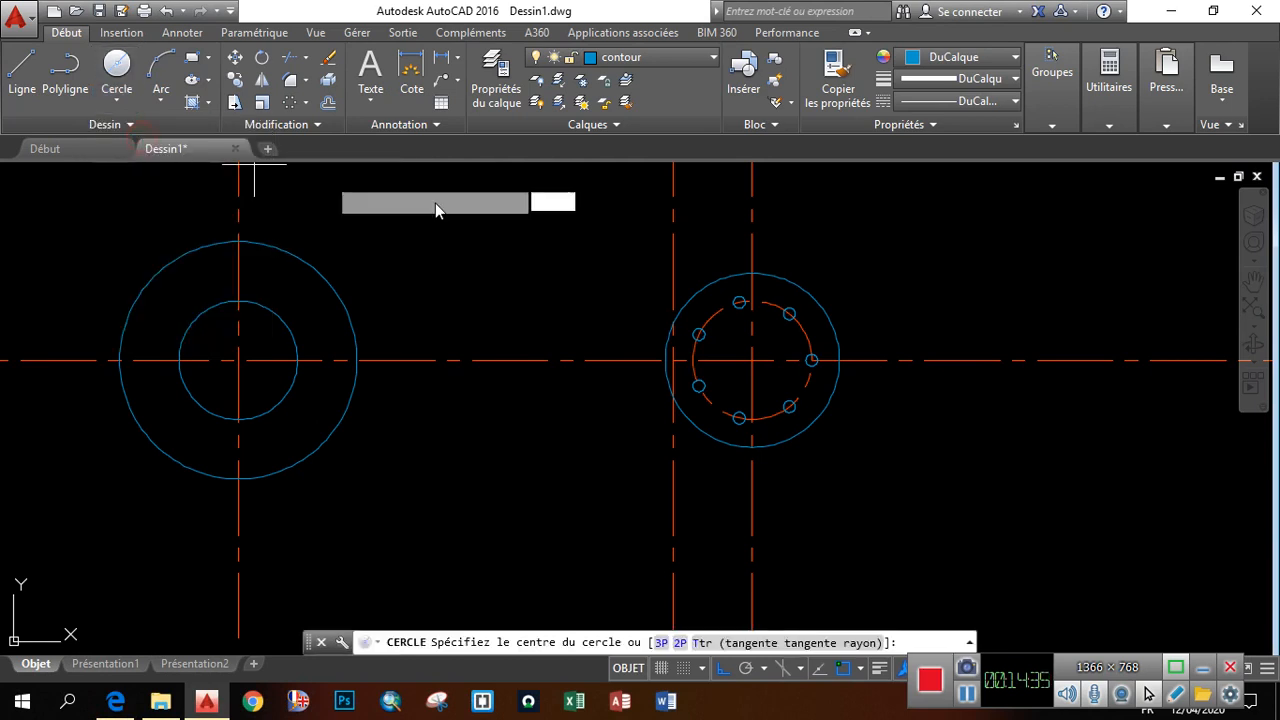
left_click(752, 360)
type("25")
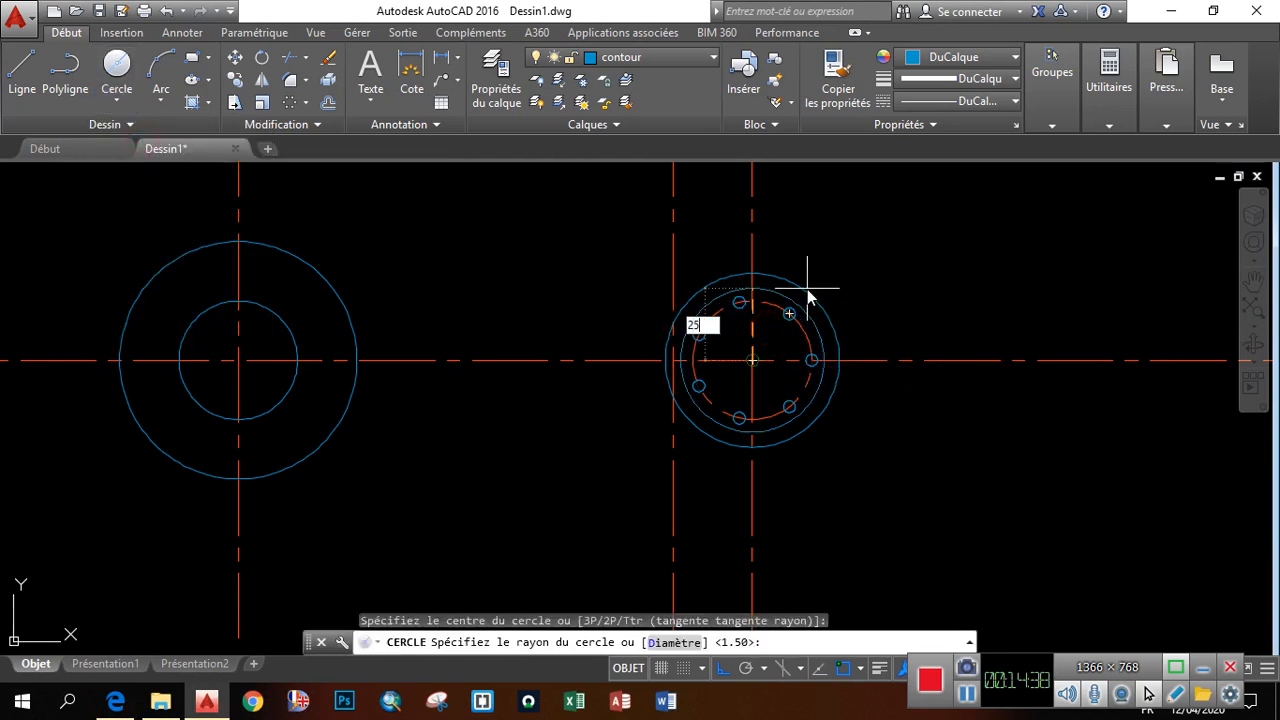
key("Return")
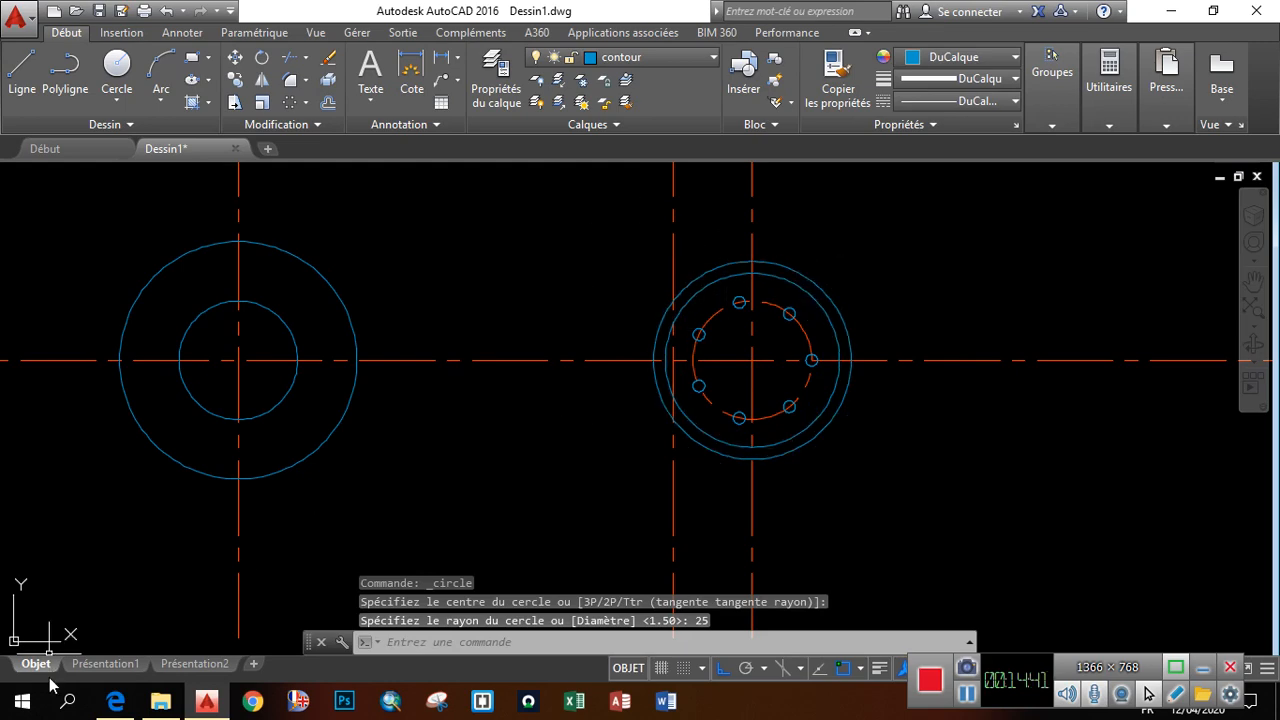
Check the large circle in Pièce_meca_n°4.pdf, return to AutoCAD and draw a radius 50 circle centred where the middle vertical axis crosses the horizontal axis
left_click(116, 701)
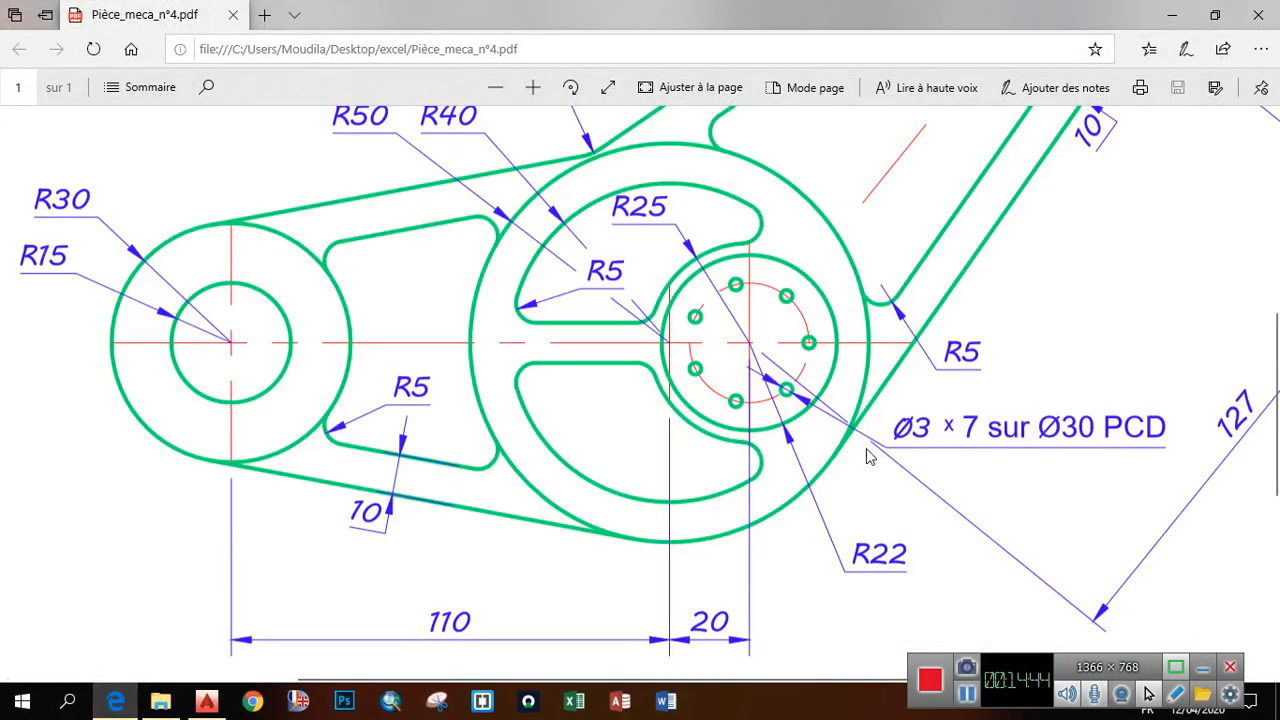
scroll(717, 389, "down", 2)
scroll(646, 277, "up", 3)
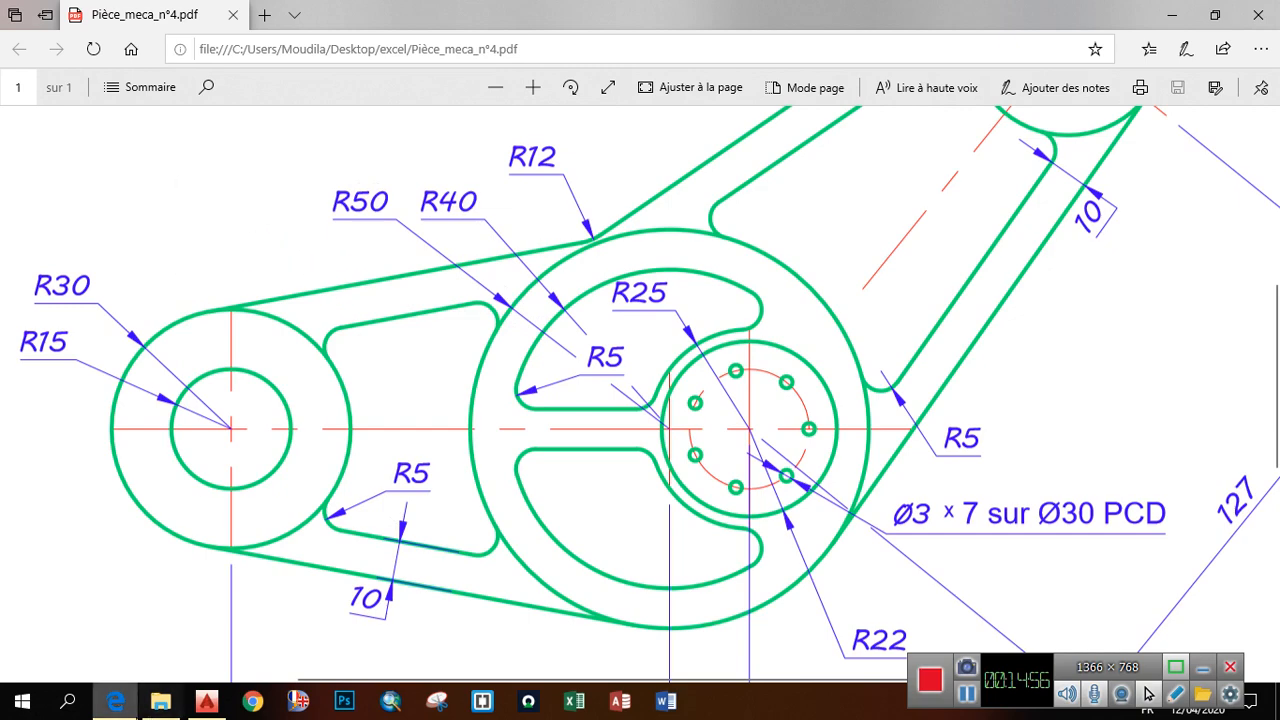
left_click(206, 701)
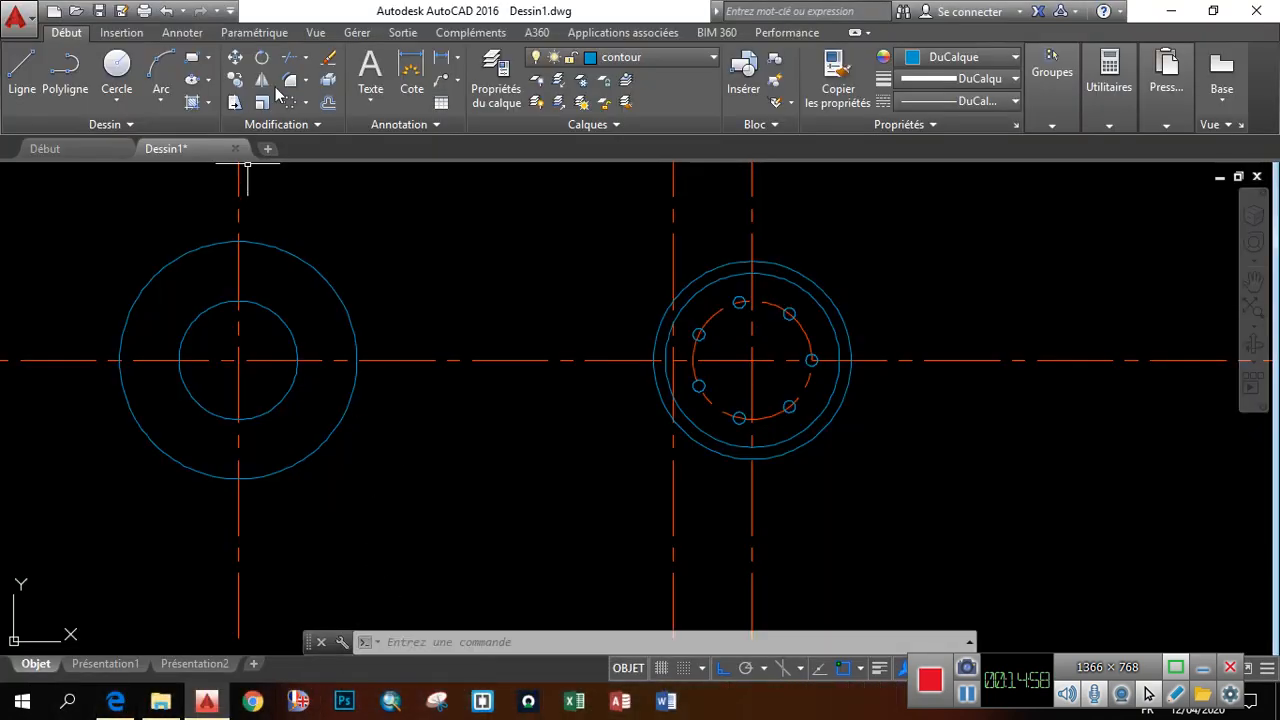
left_click(117, 67)
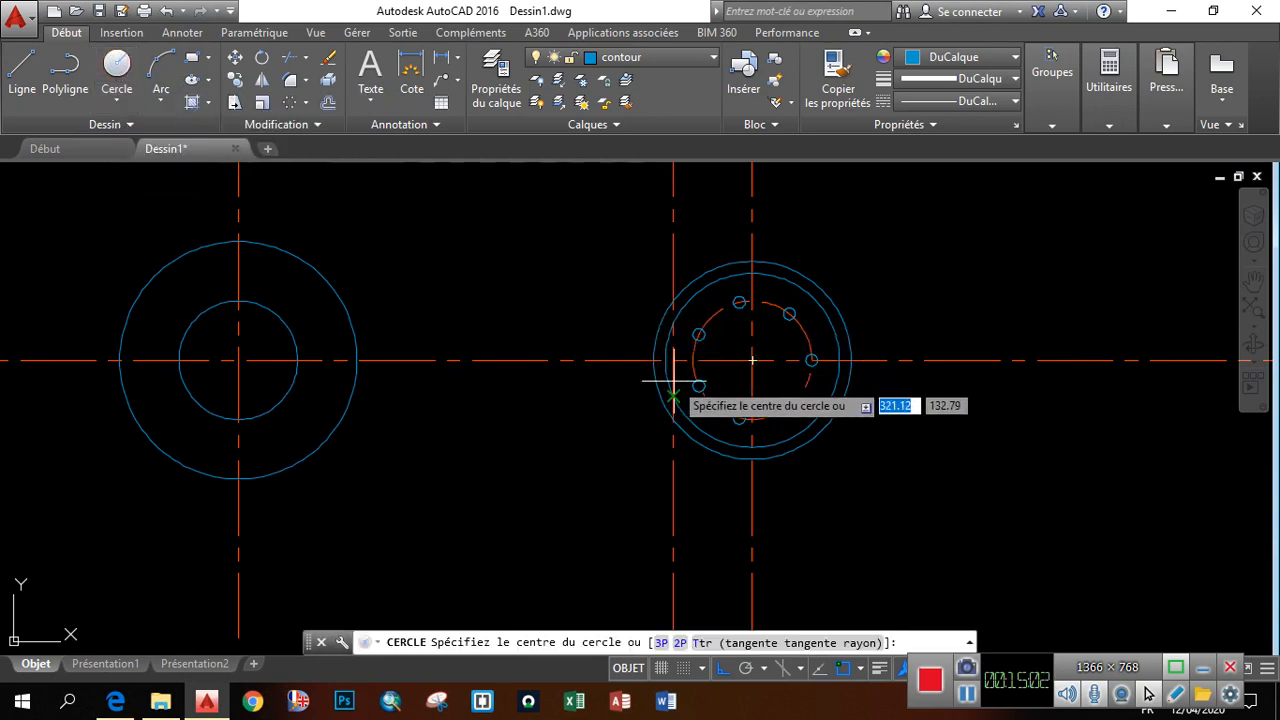
scroll(669, 367, "up", 2)
scroll(669, 367, "up", 4)
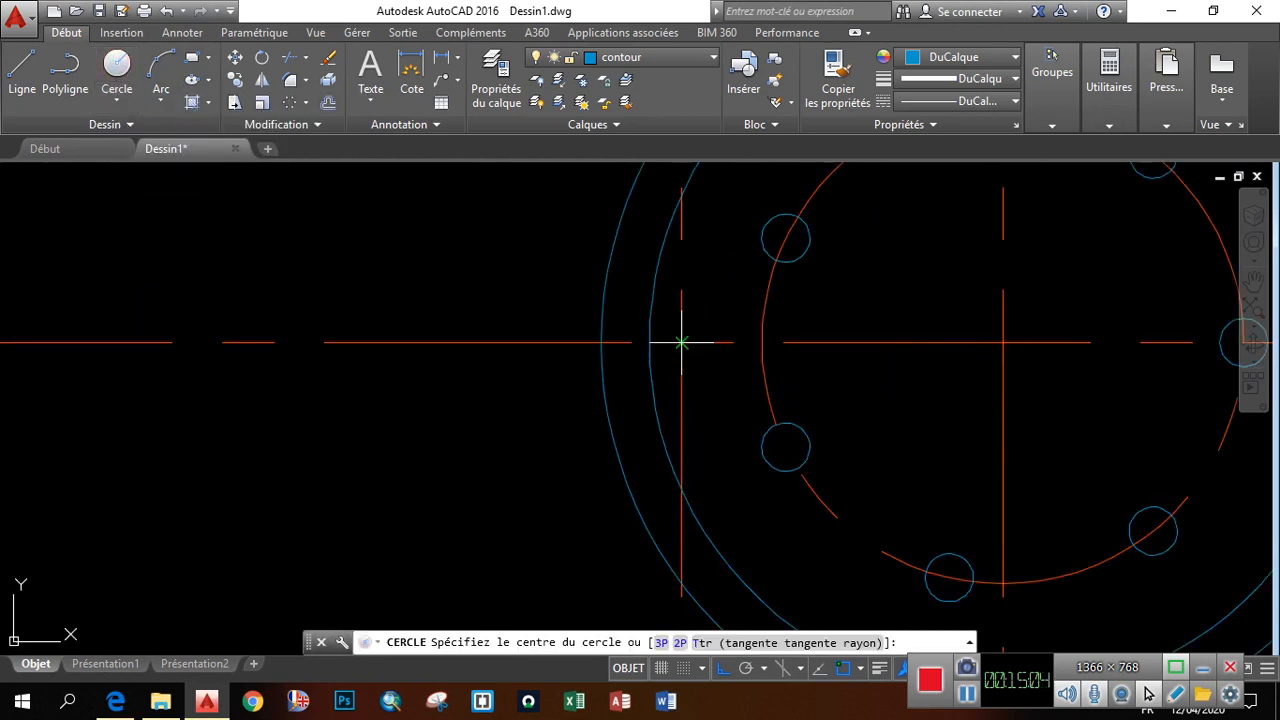
left_click(681, 343)
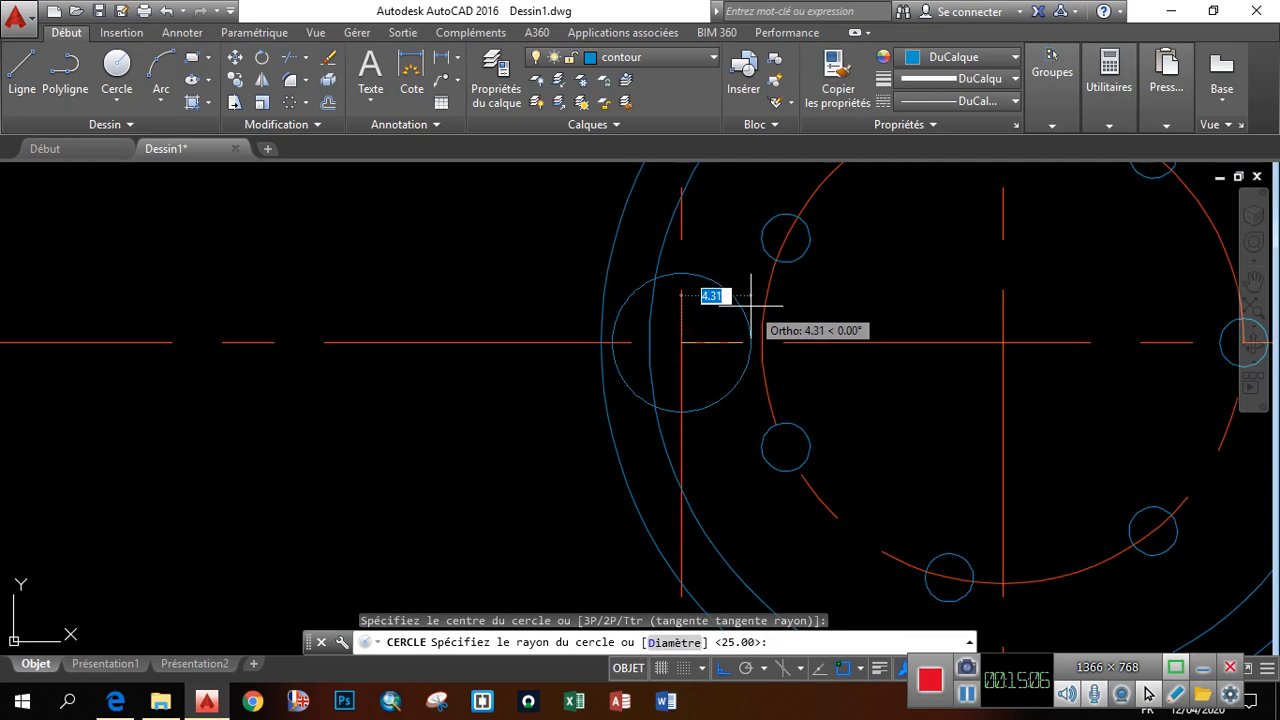
type("50")
key("Return")
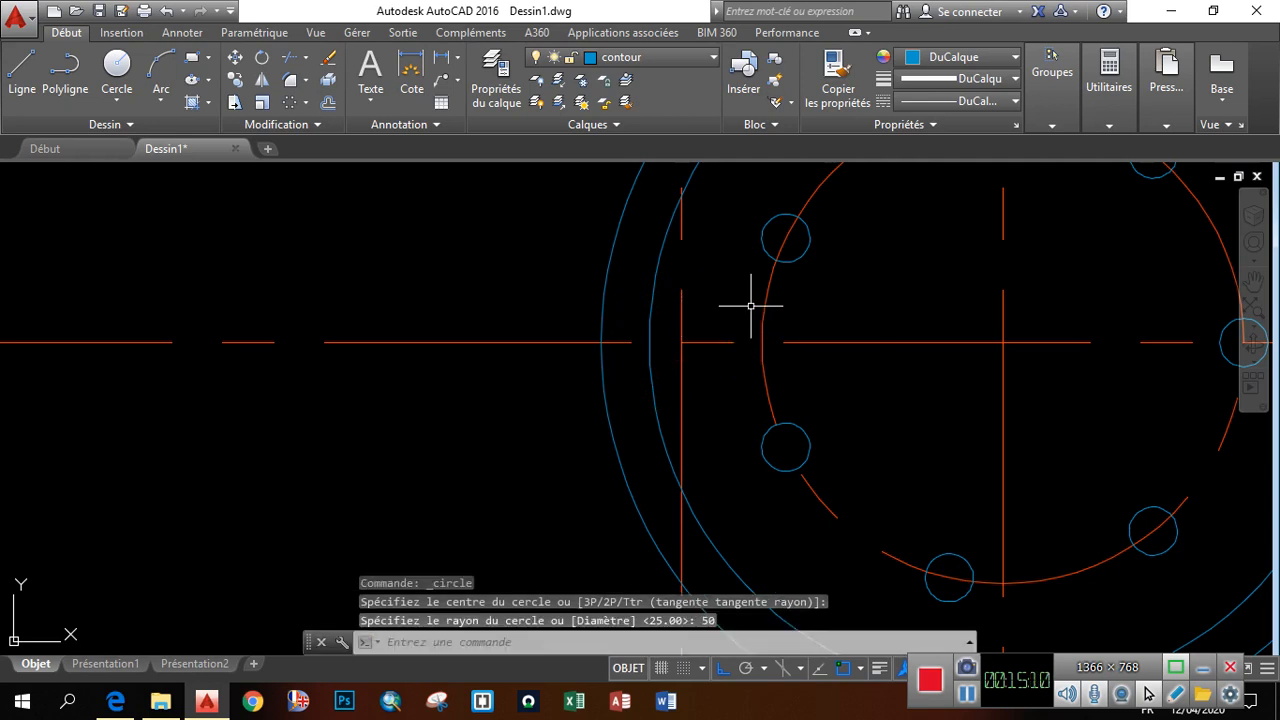
Draw a radius 40 circle concentric with the radius 50 circle, centred where the middle vertical axis crosses the horizontal axis
scroll(750, 305, "down", 5)
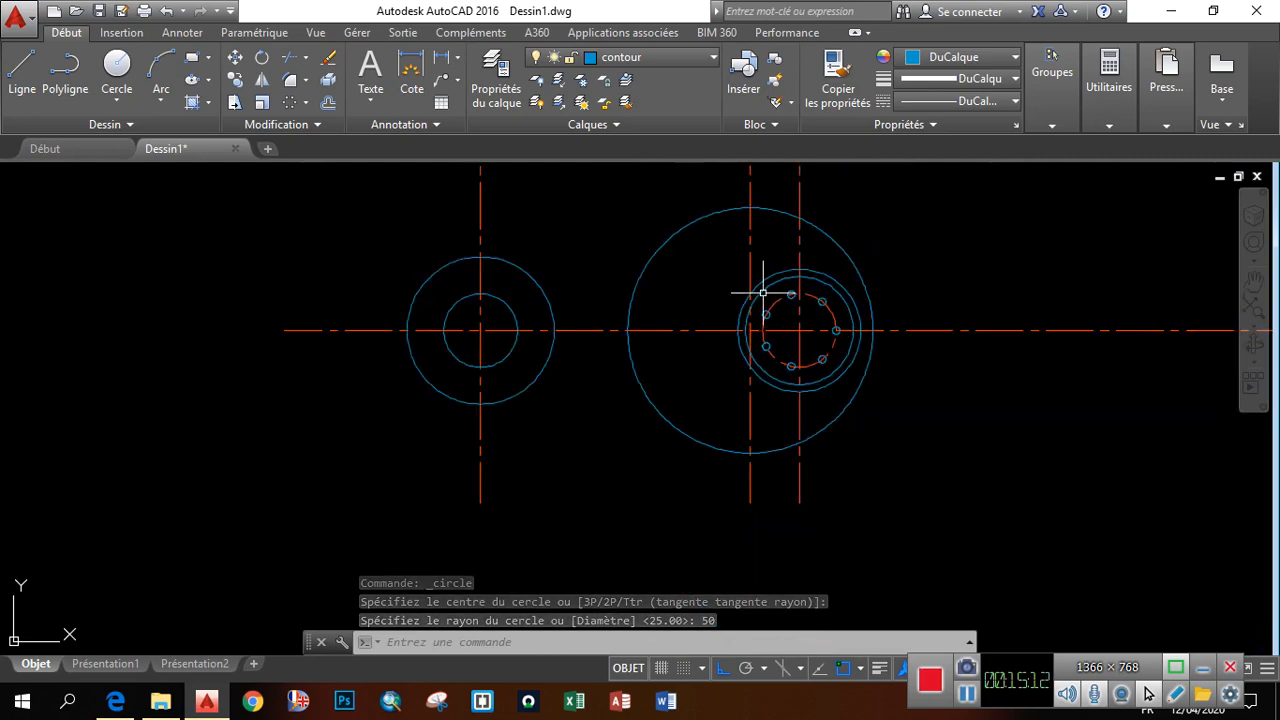
scroll(752, 276, "up", 4)
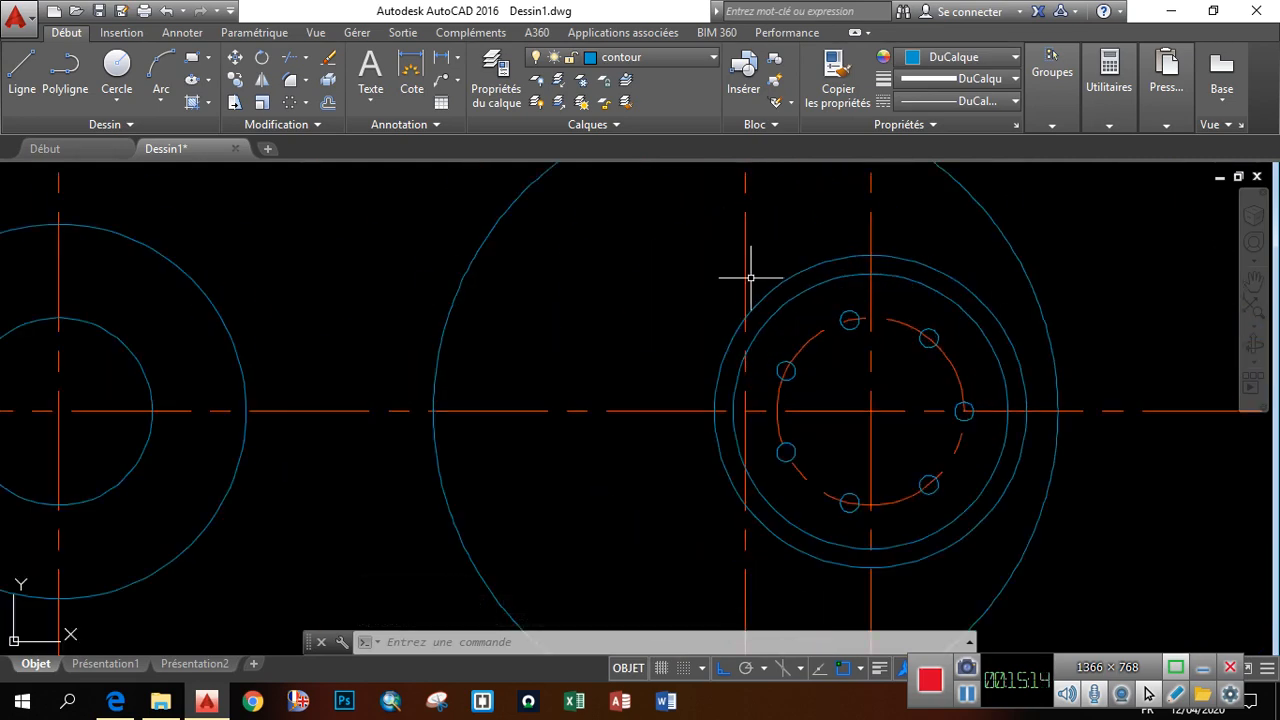
key("Return")
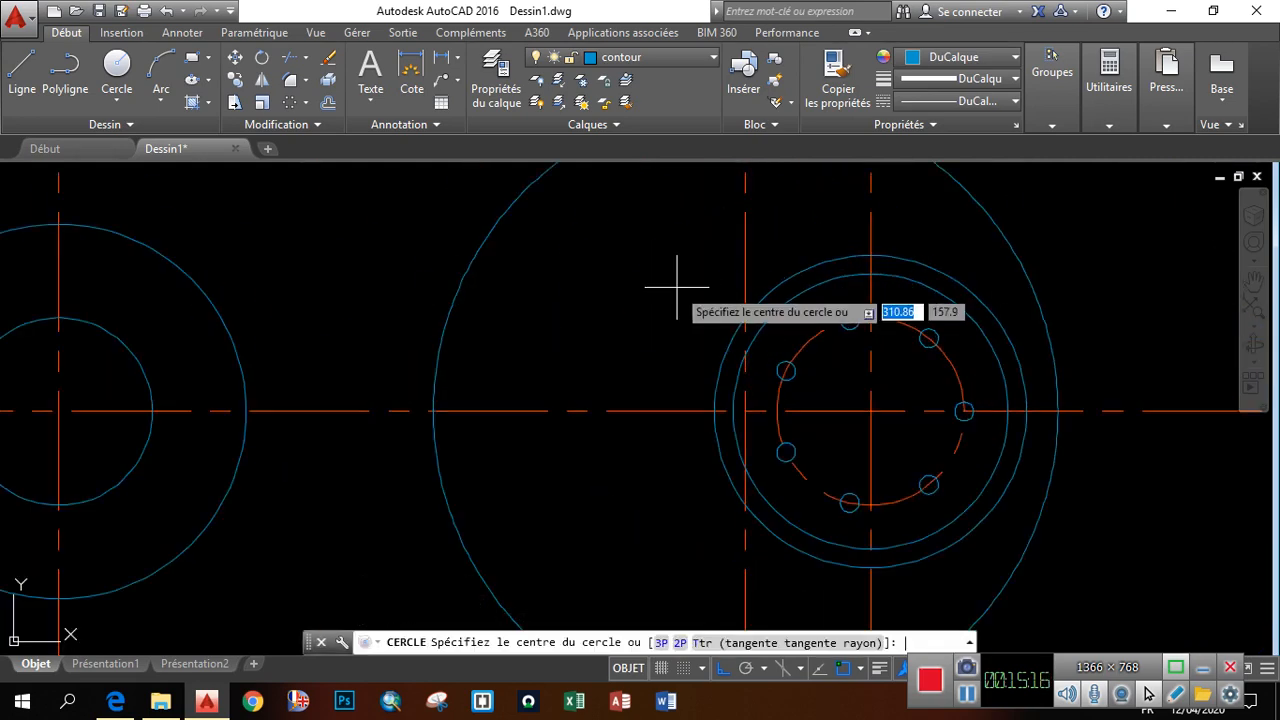
left_click(745, 410)
type("40")
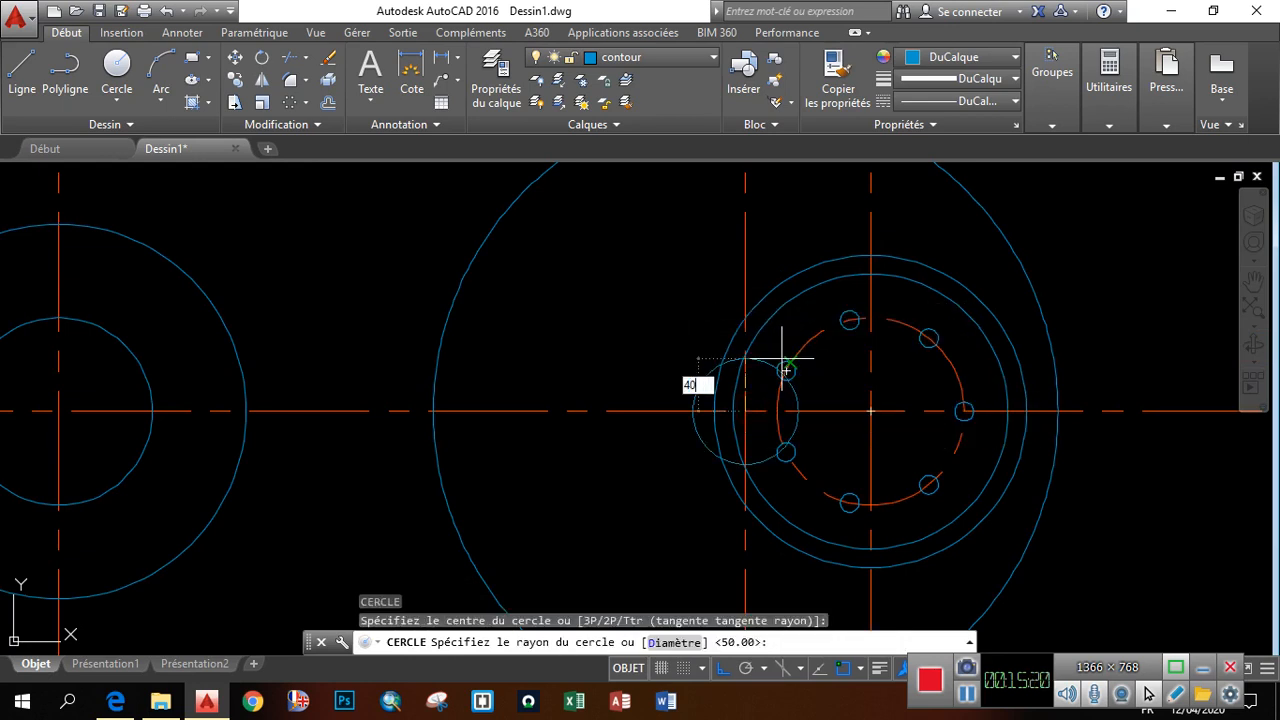
key("Return")
scroll(782, 357, "down", 4)
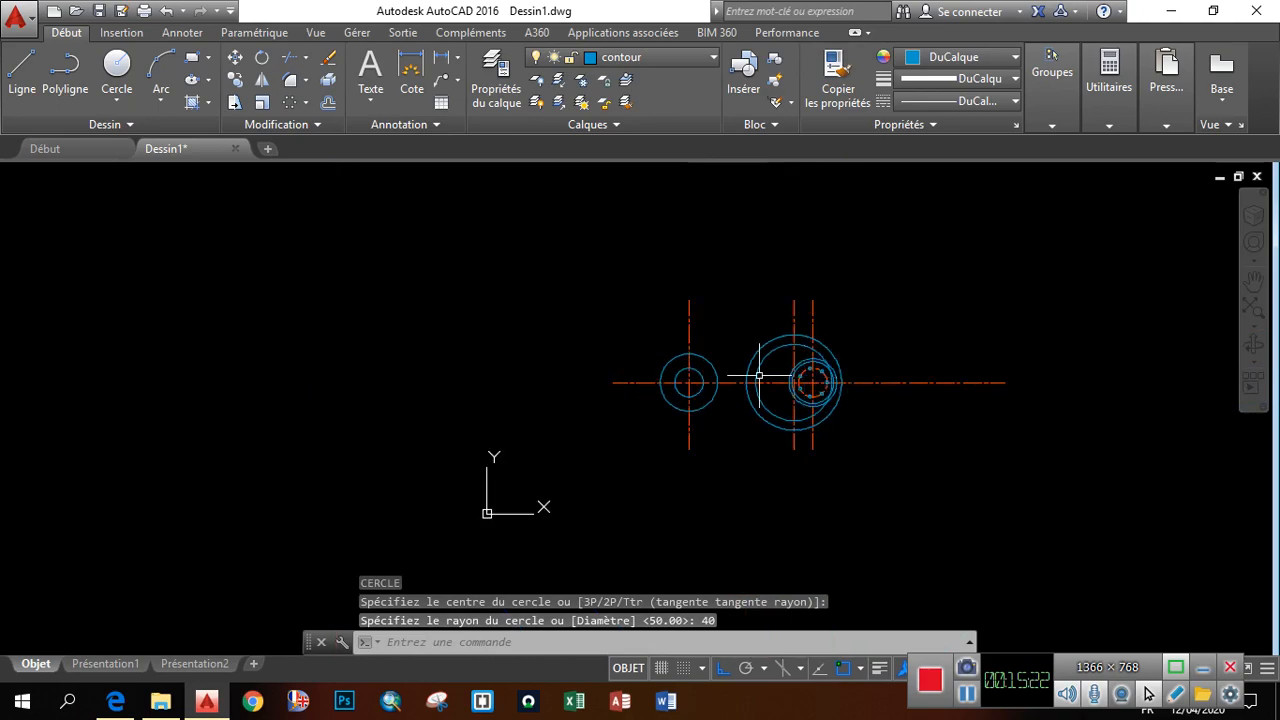
scroll(757, 357, "up", 2)
Consult Pièce_meca_n°4.pdf, return to AutoCAD and draw a horizontal line from the radius 50 circle's centre to its left quadrant
left_click(116, 701)
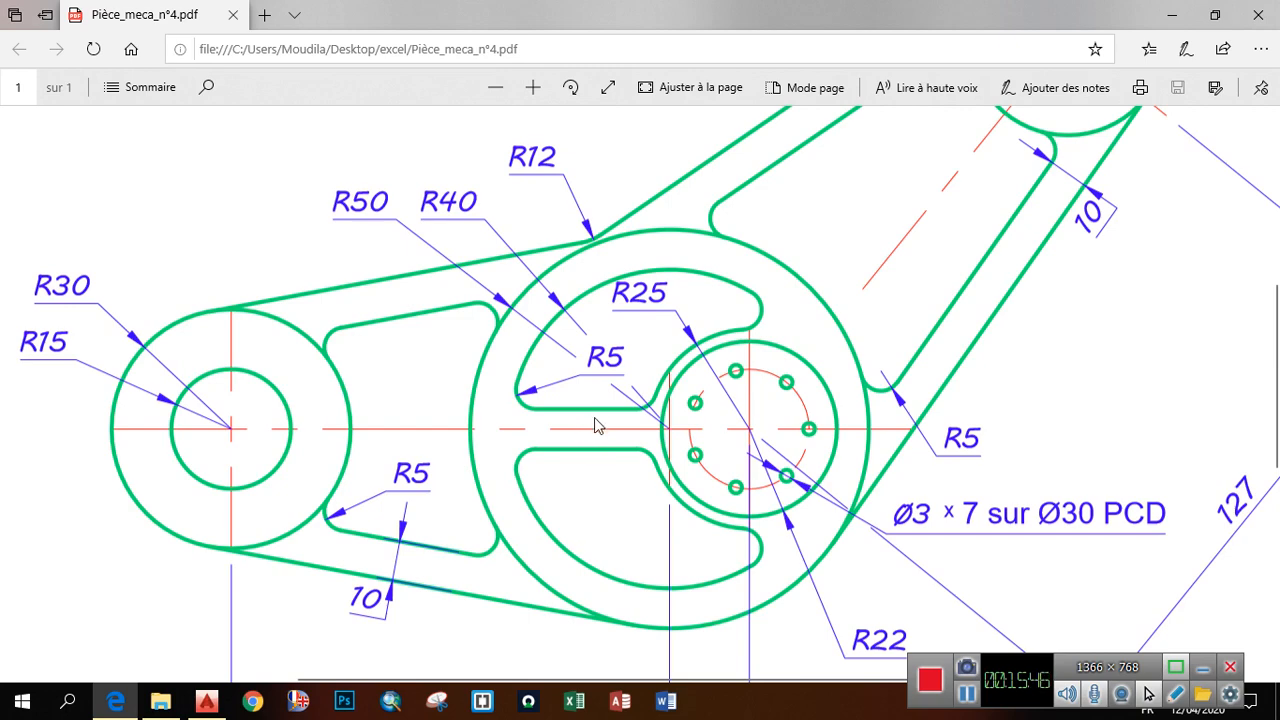
scroll(595, 440, "down", 1)
scroll(592, 420, "up", 2)
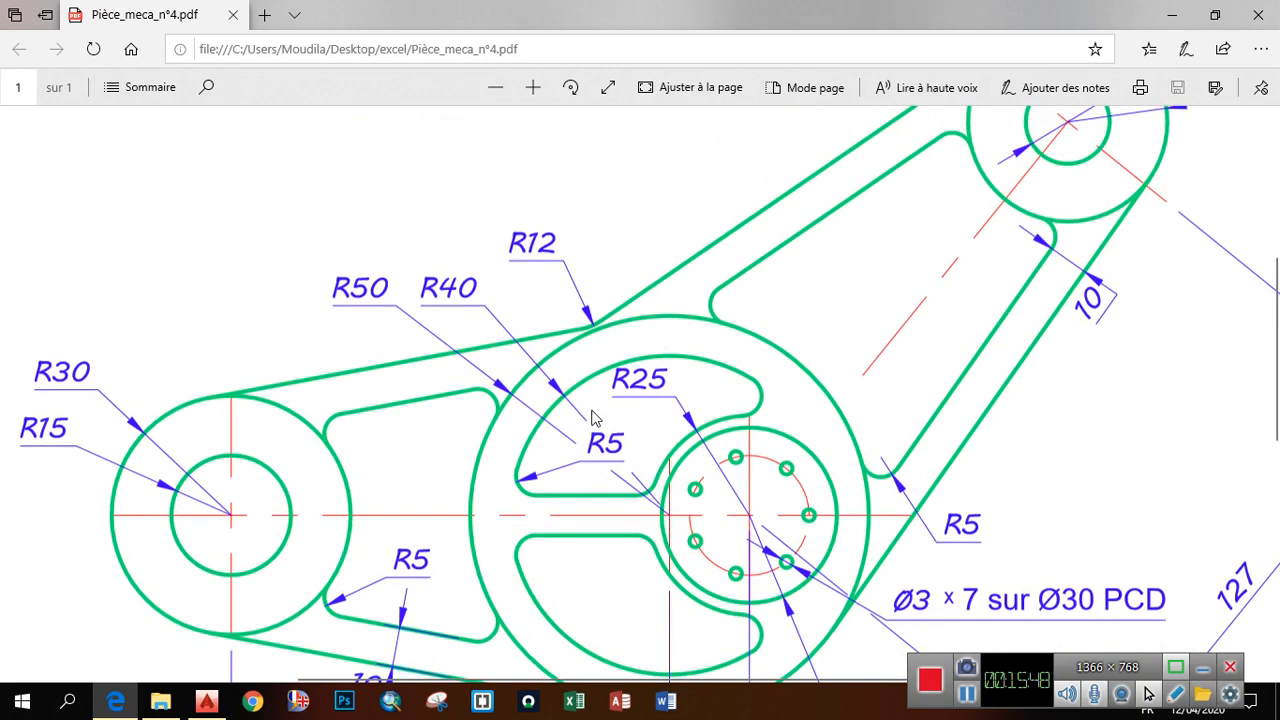
scroll(592, 446, "down", 1)
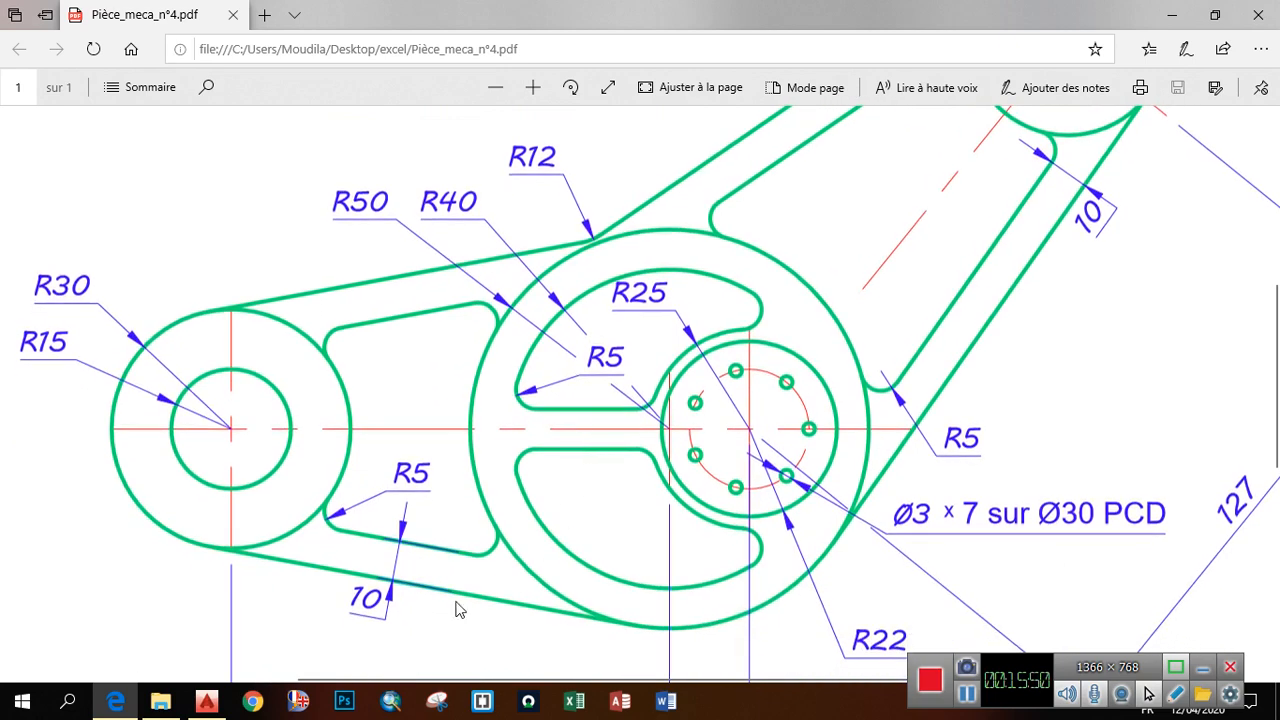
left_click(105, 700)
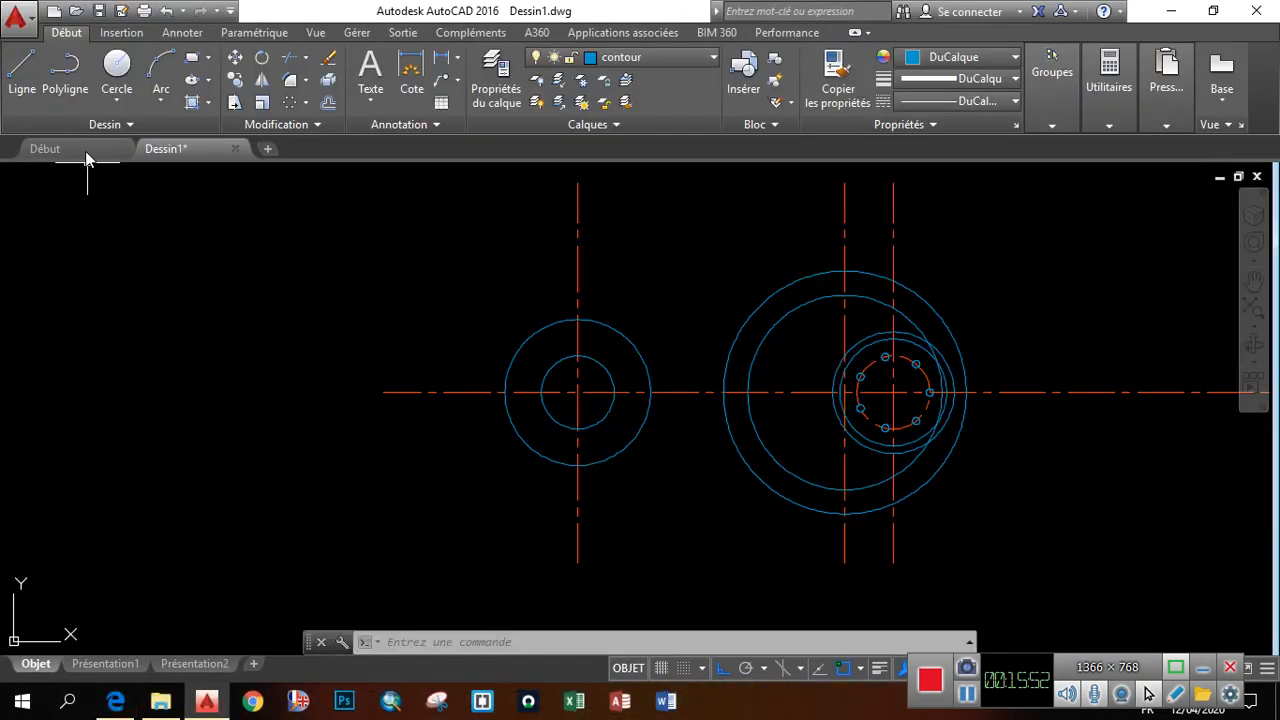
left_click(15, 80)
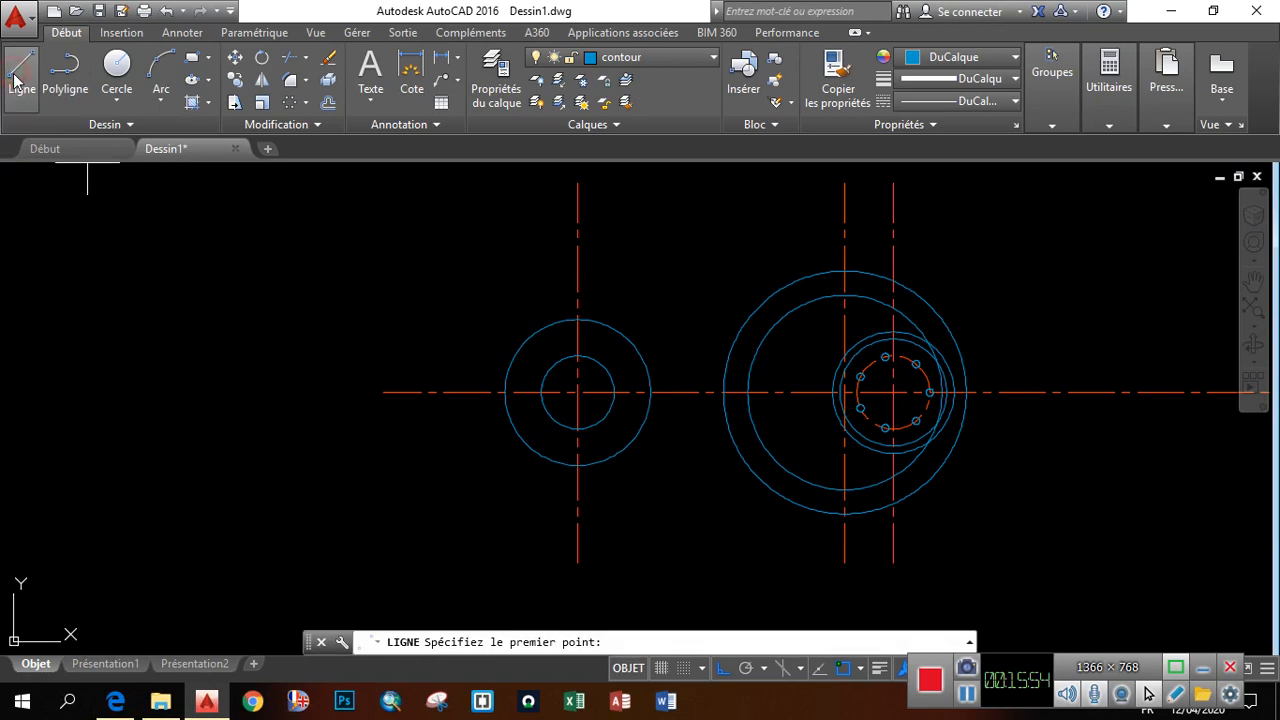
scroll(829, 386, "up", 6)
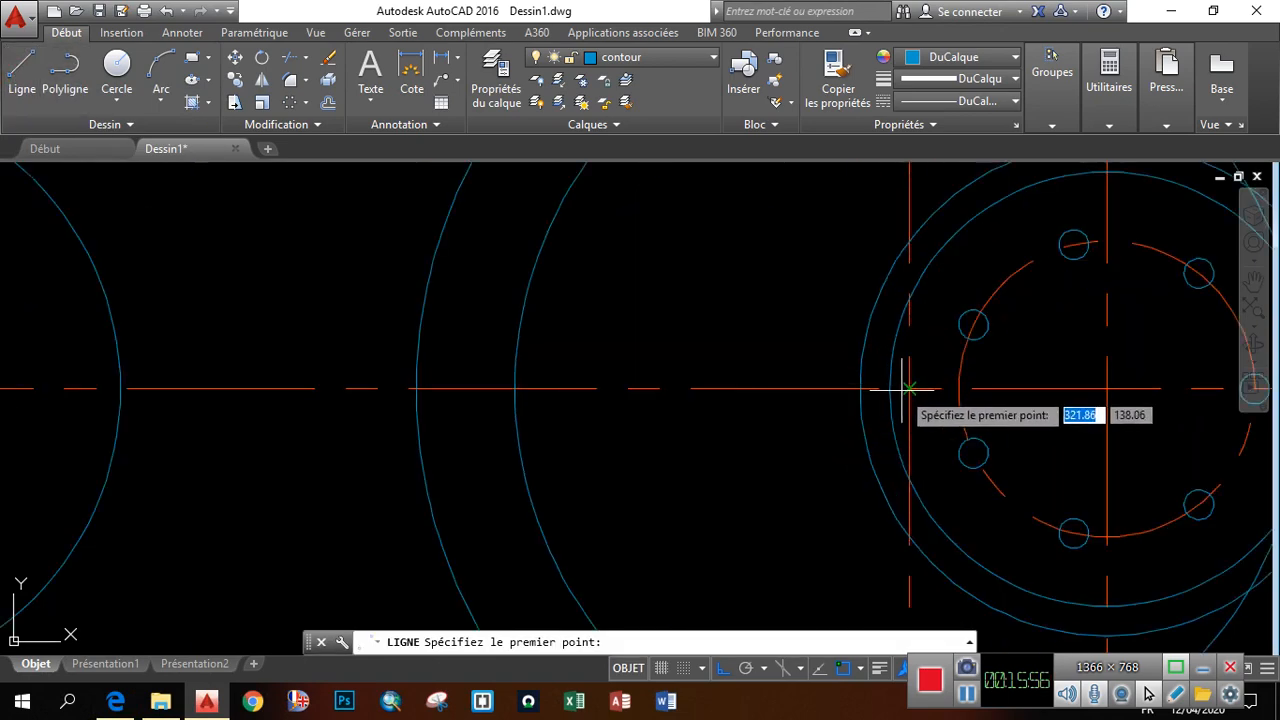
left_click(908, 388)
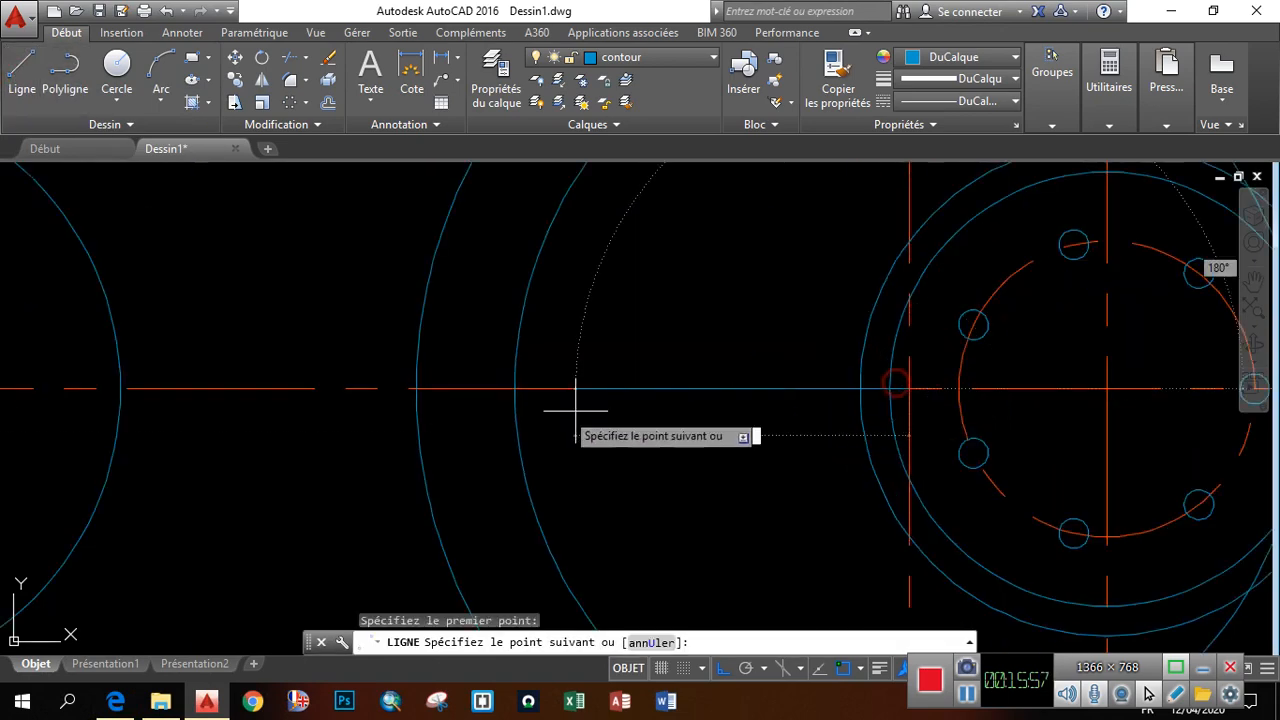
left_click(416, 388)
key("Escape")
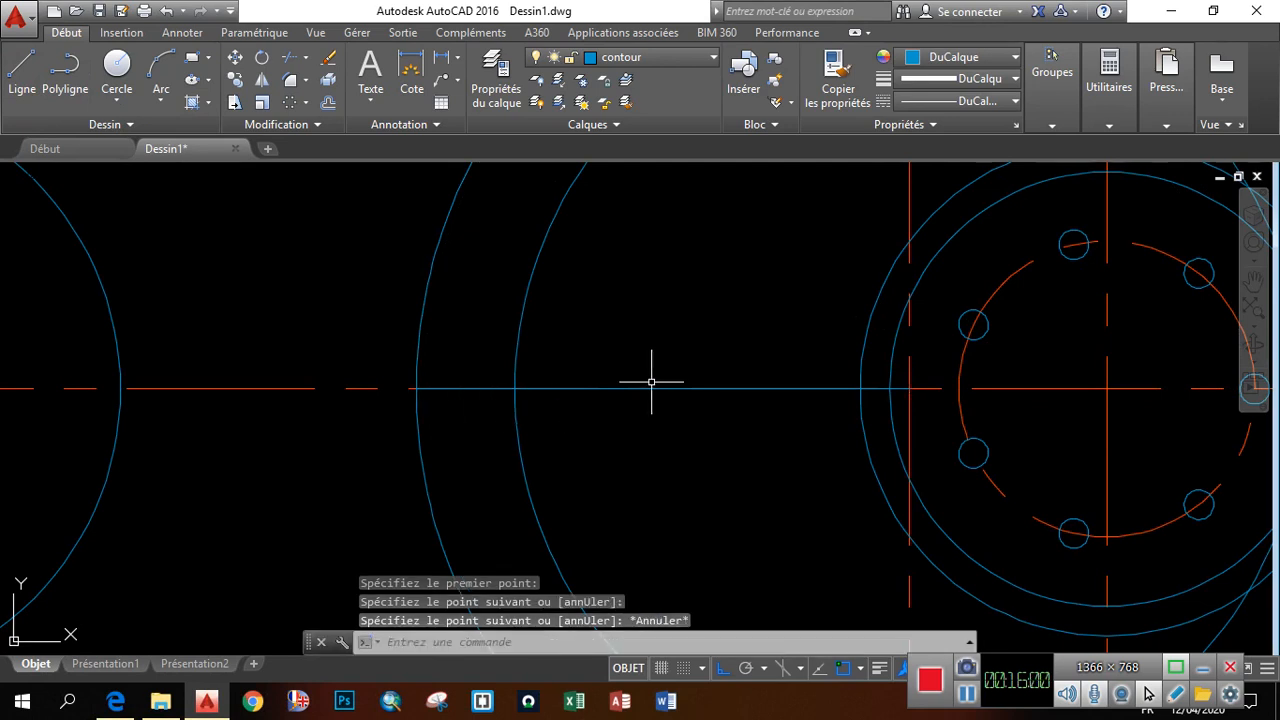
Offset the new horizontal contour line upward by a distance of 5
left_click(651, 382)
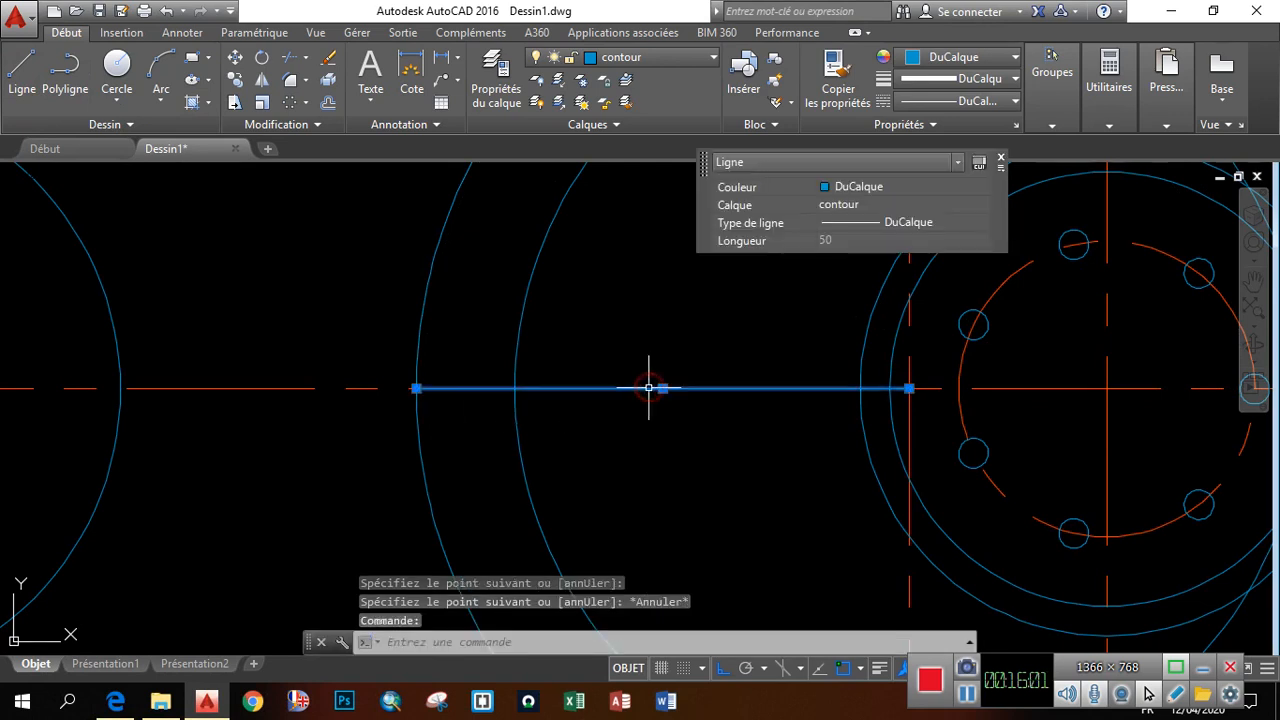
left_click(328, 104)
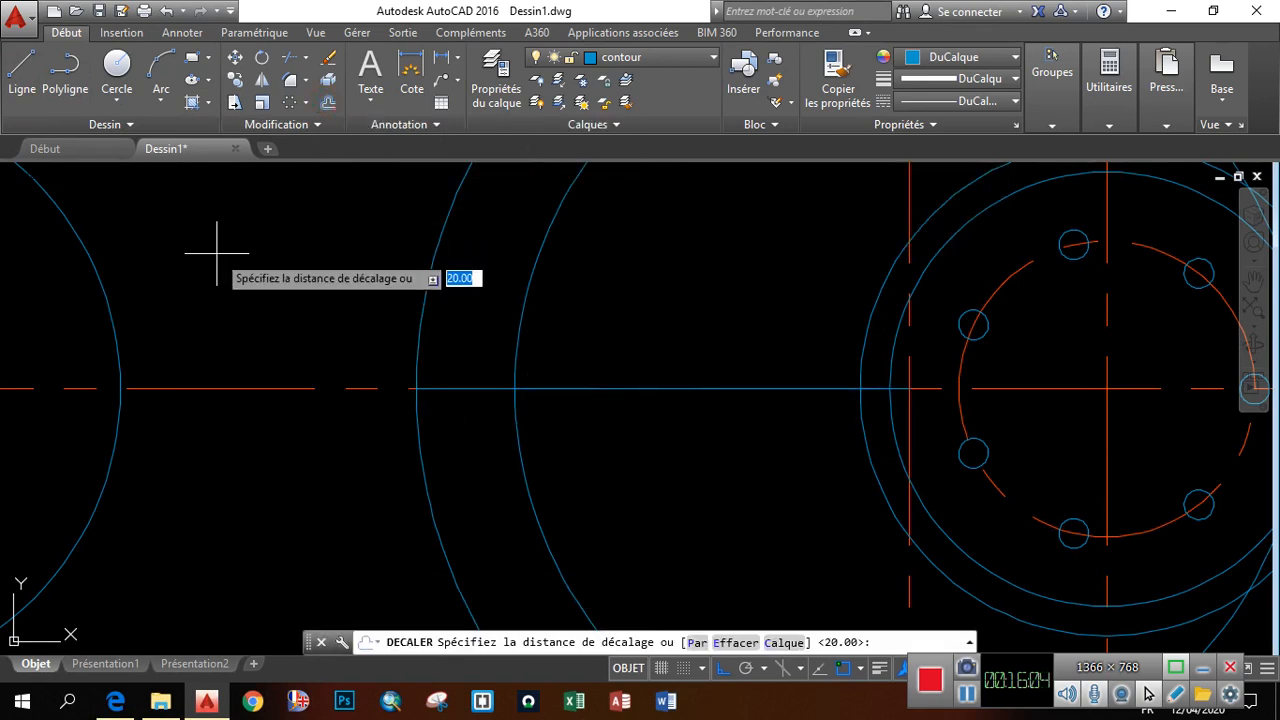
type("5")
key("Return")
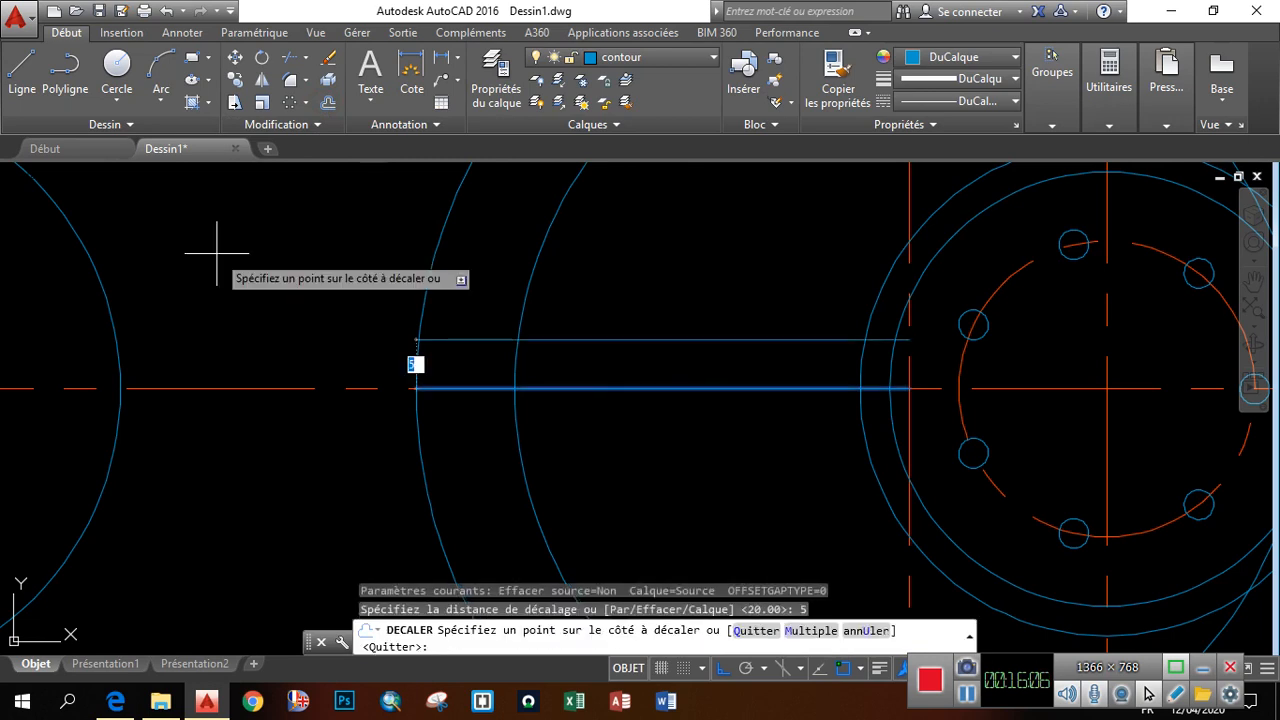
left_click(216, 253)
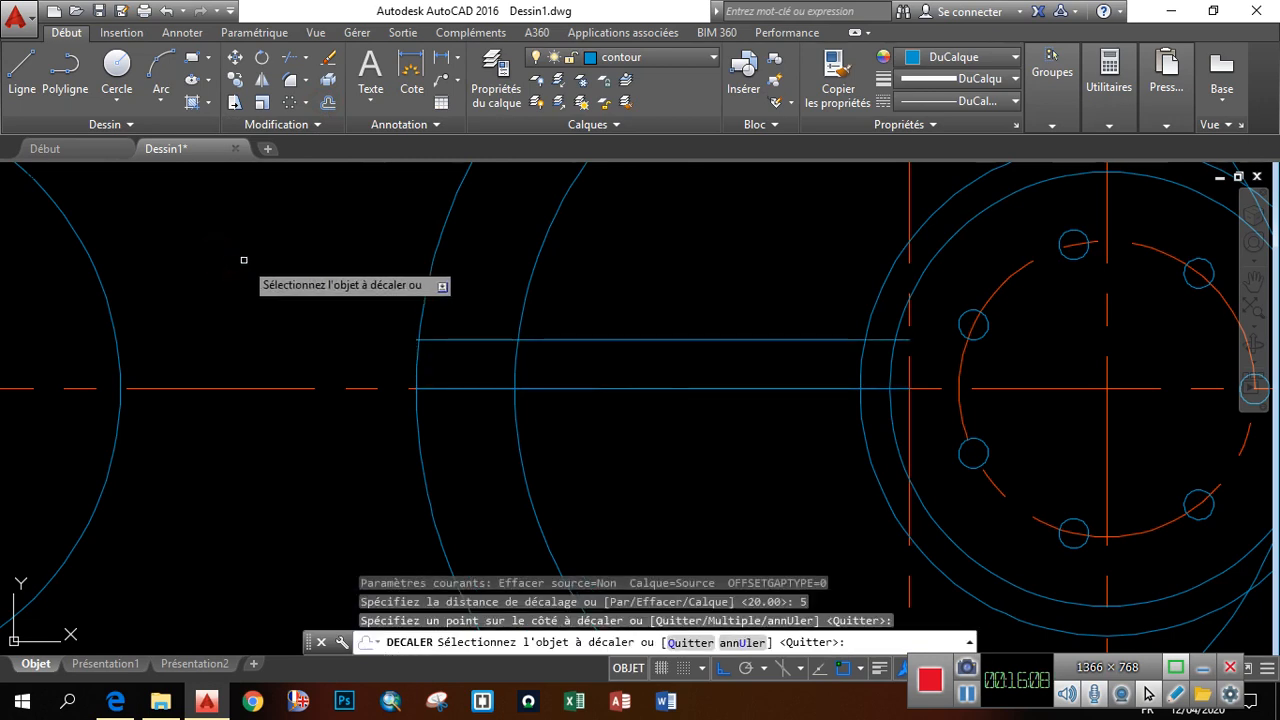
key("Escape")
Delete the original contour line lying on the horizontal axis
left_click(586, 388)
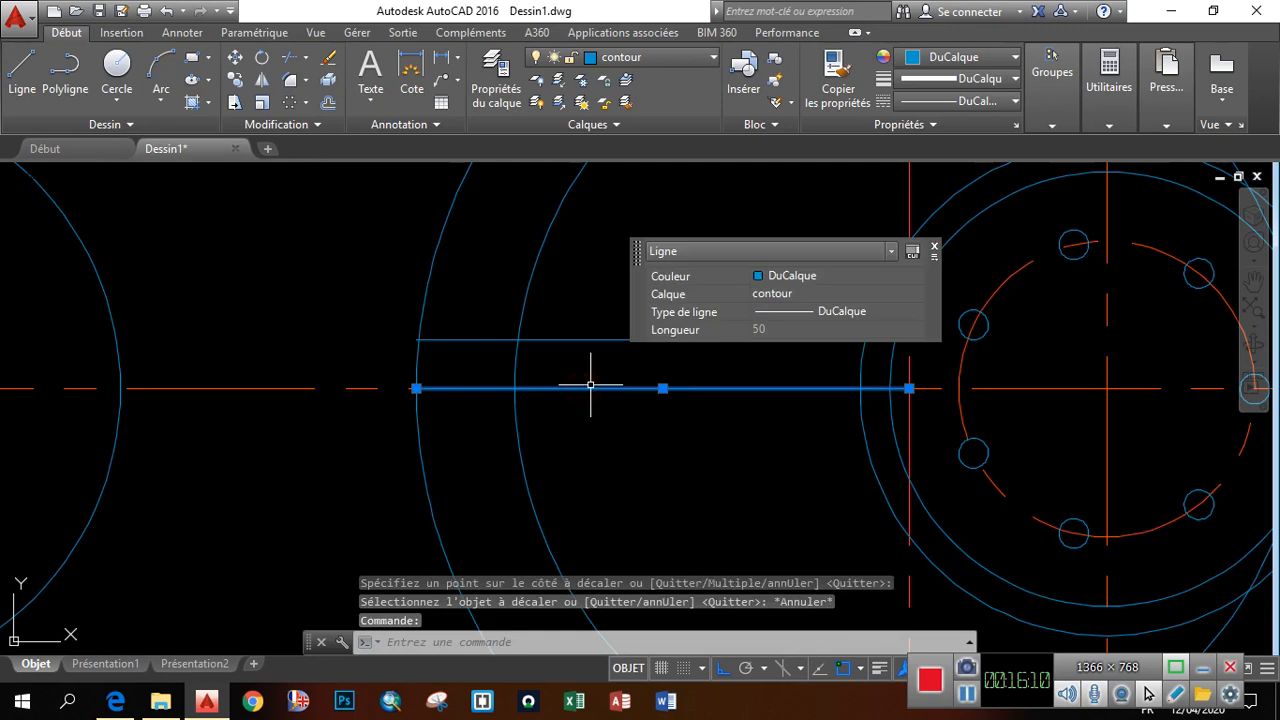
key("Delete")
scroll(585, 462, "down", 3)
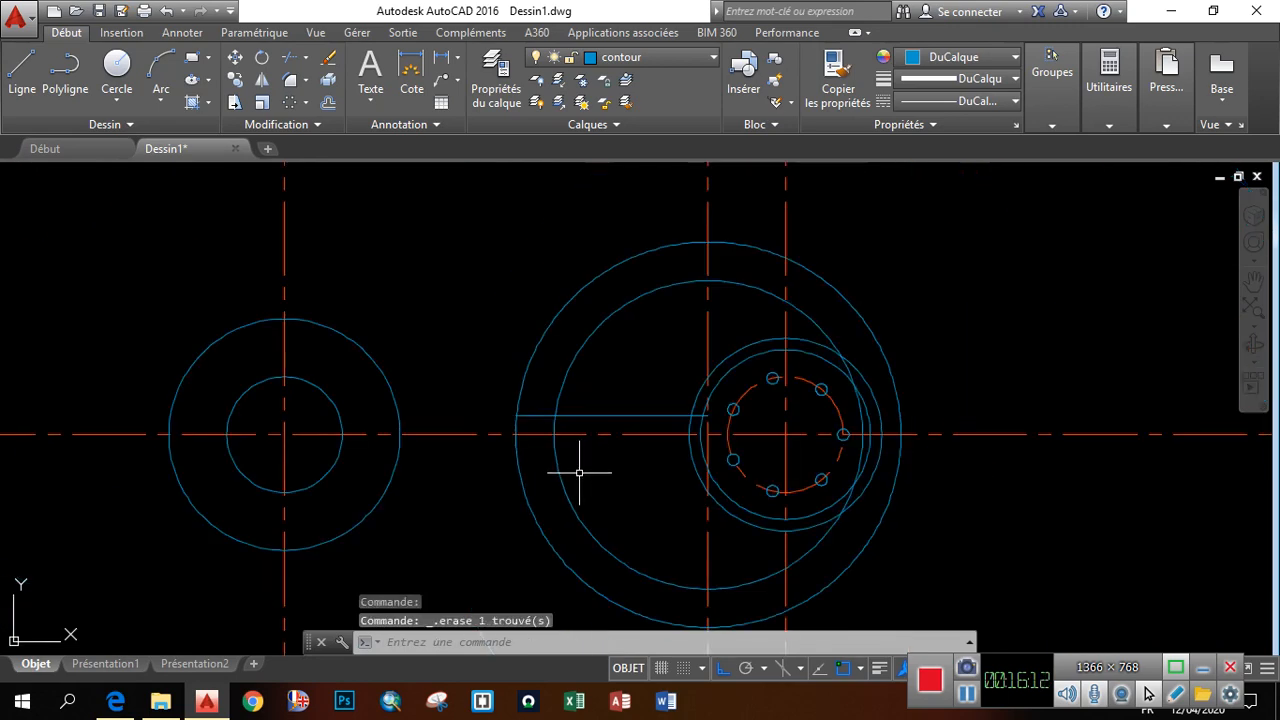
scroll(654, 407, "up", 4)
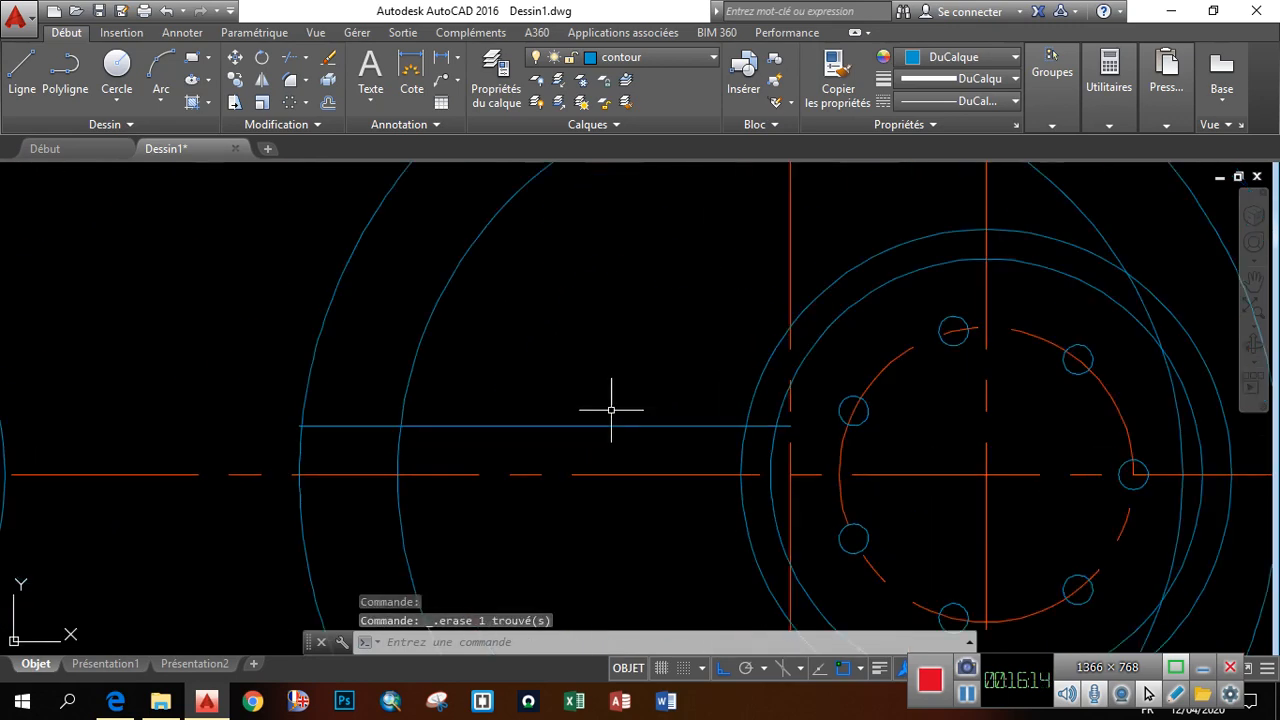
Check the pocket in Pièce_meca_n°4.pdf, return to AutoCAD and fillet the radius 40 circle with the offset line at radius 5
left_click(116, 701)
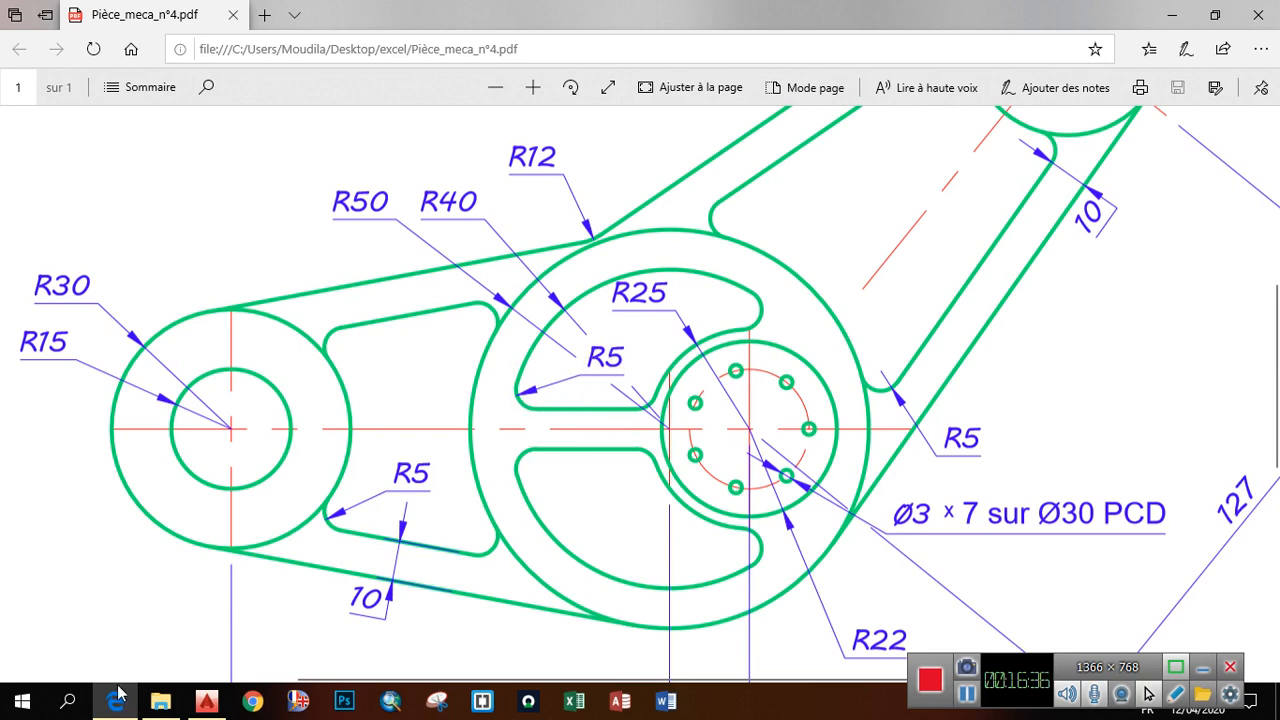
left_click(206, 701)
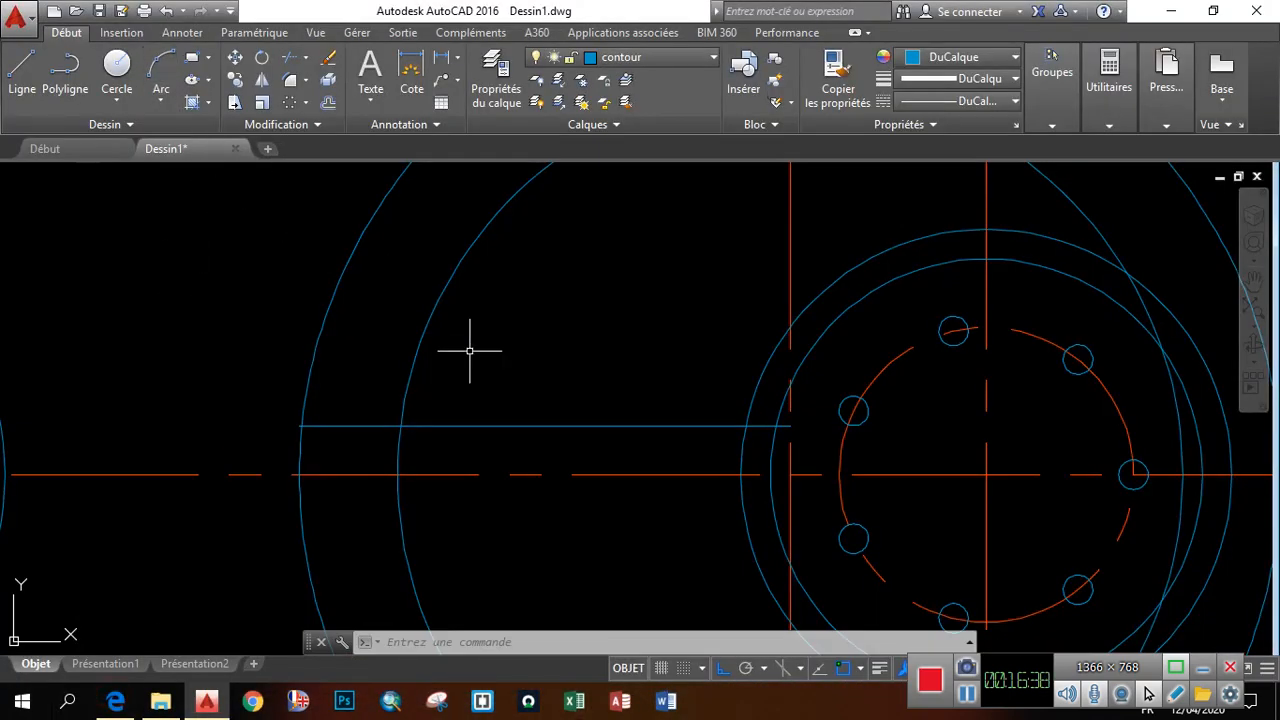
scroll(594, 420, "down", 5)
scroll(525, 362, "up", 5)
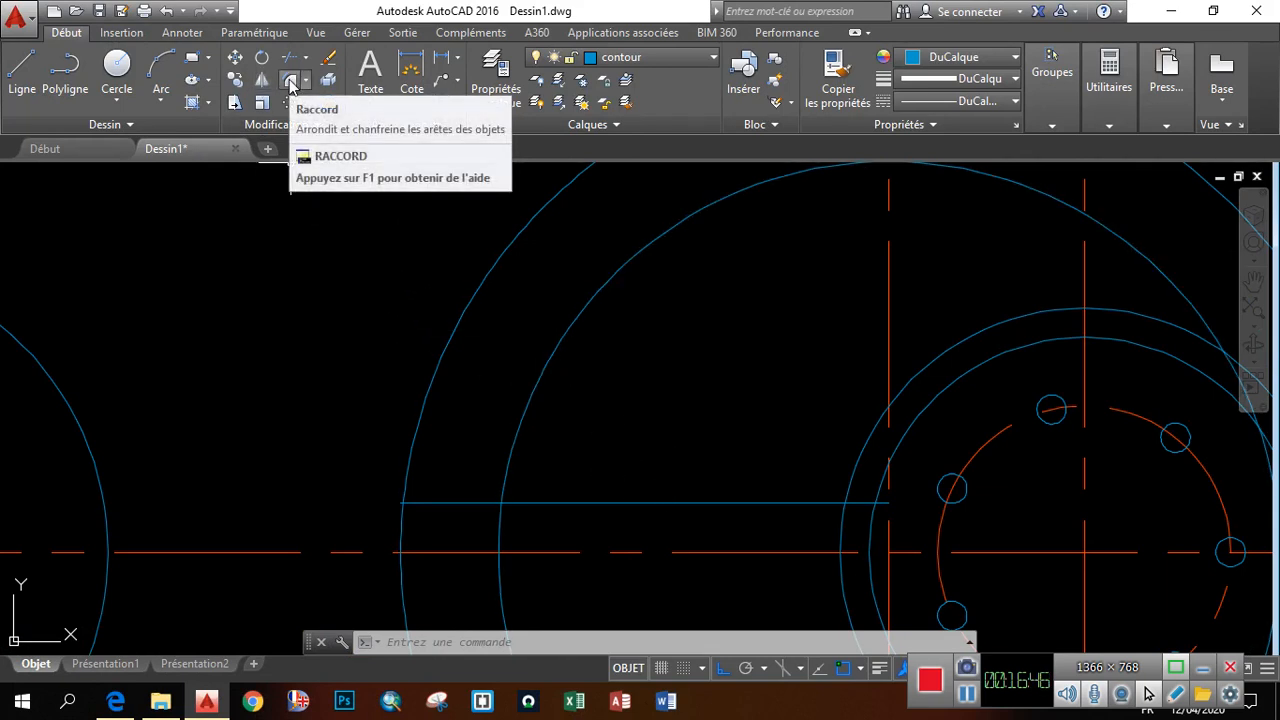
type("r")
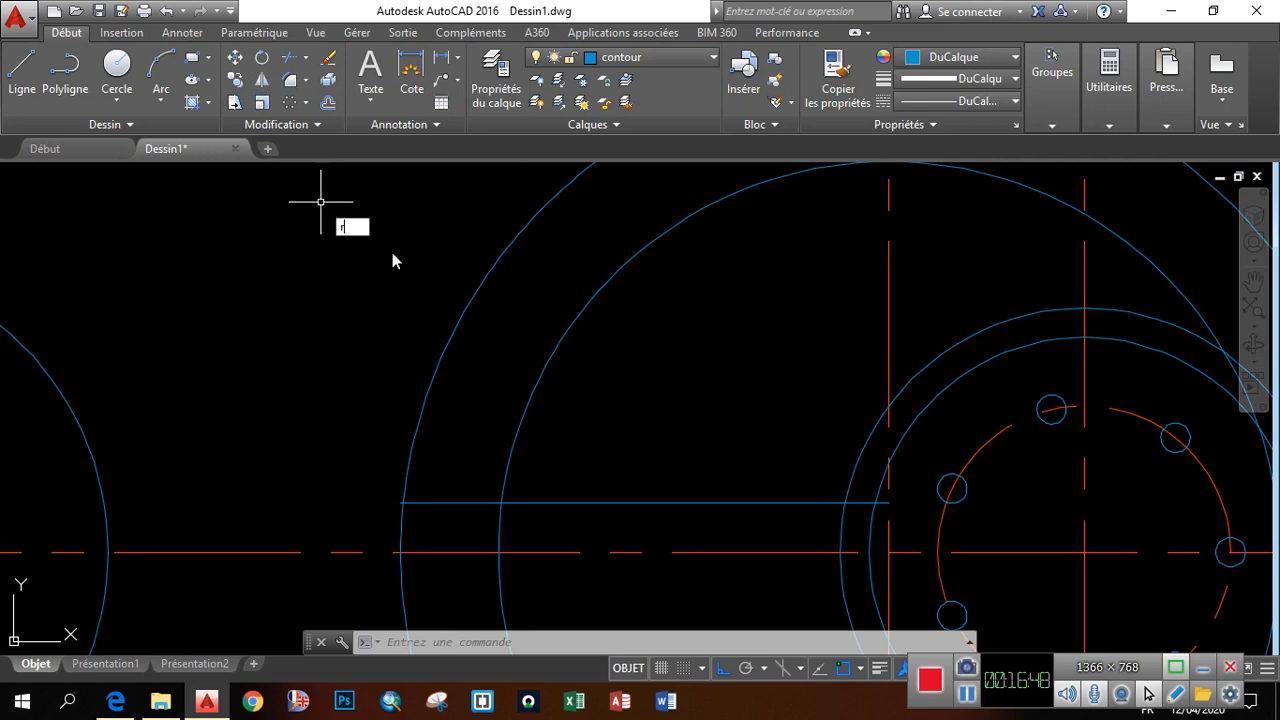
type("a")
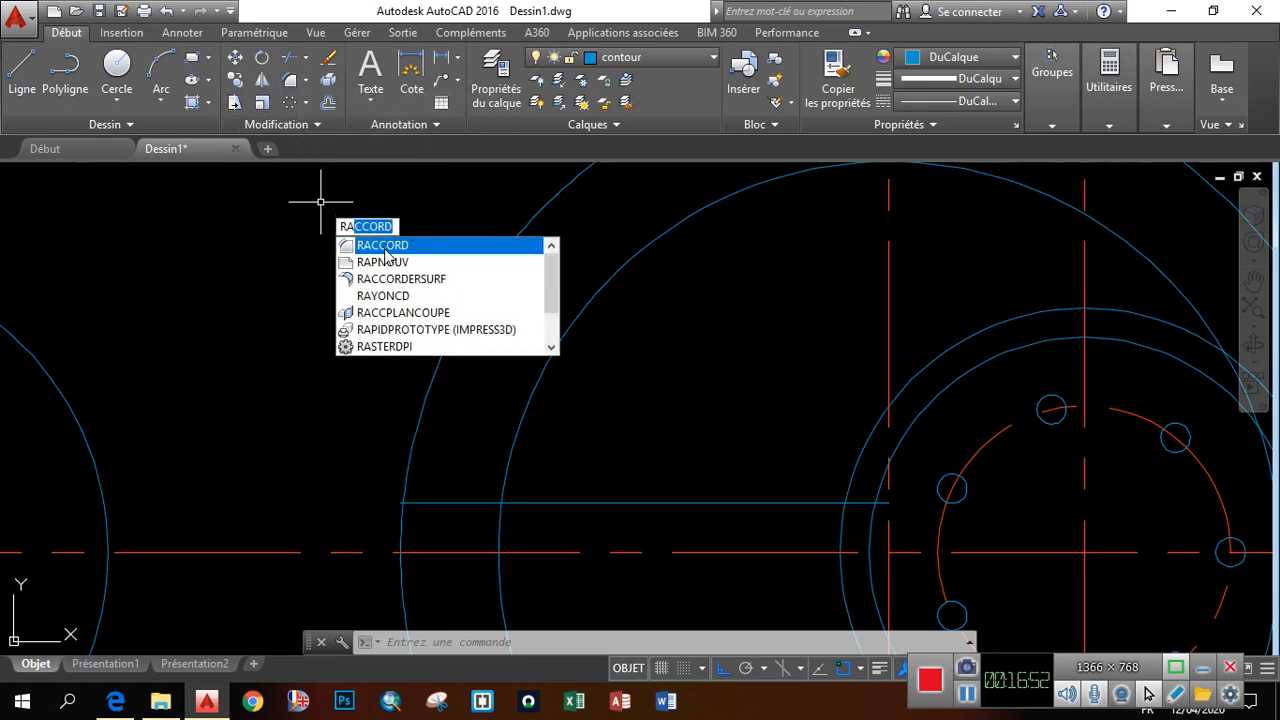
left_click(384, 246)
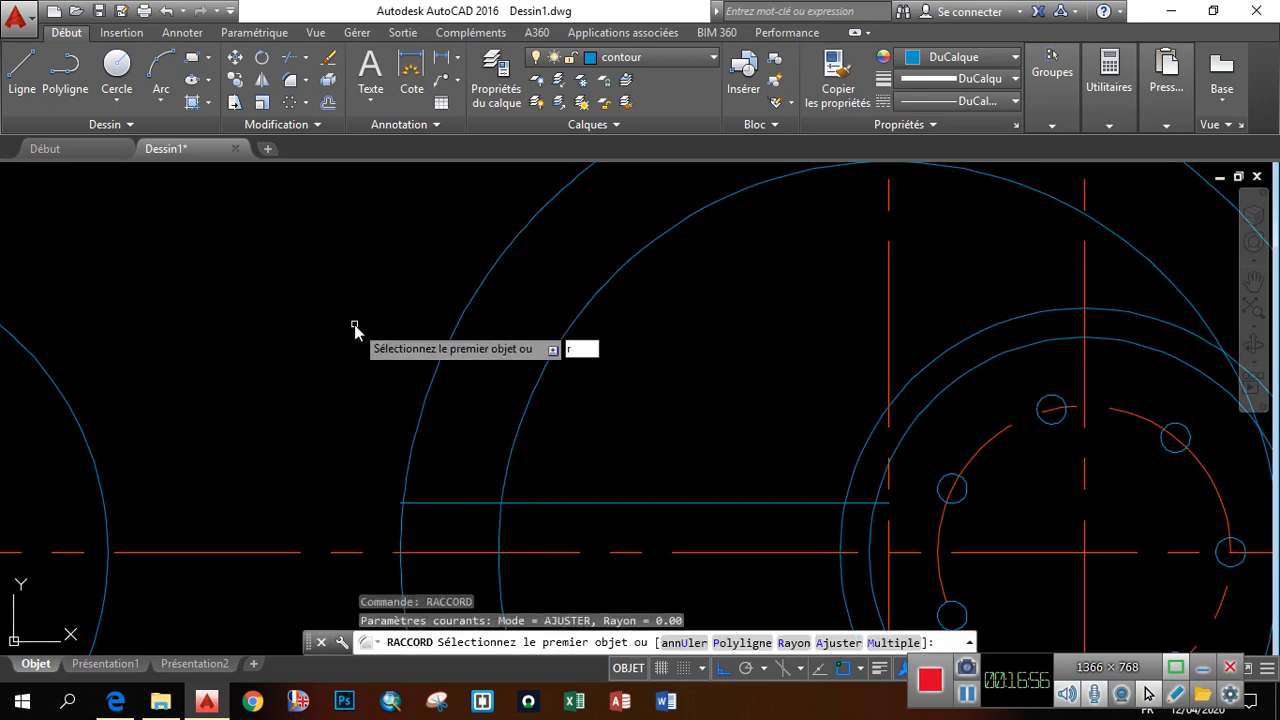
key("Return")
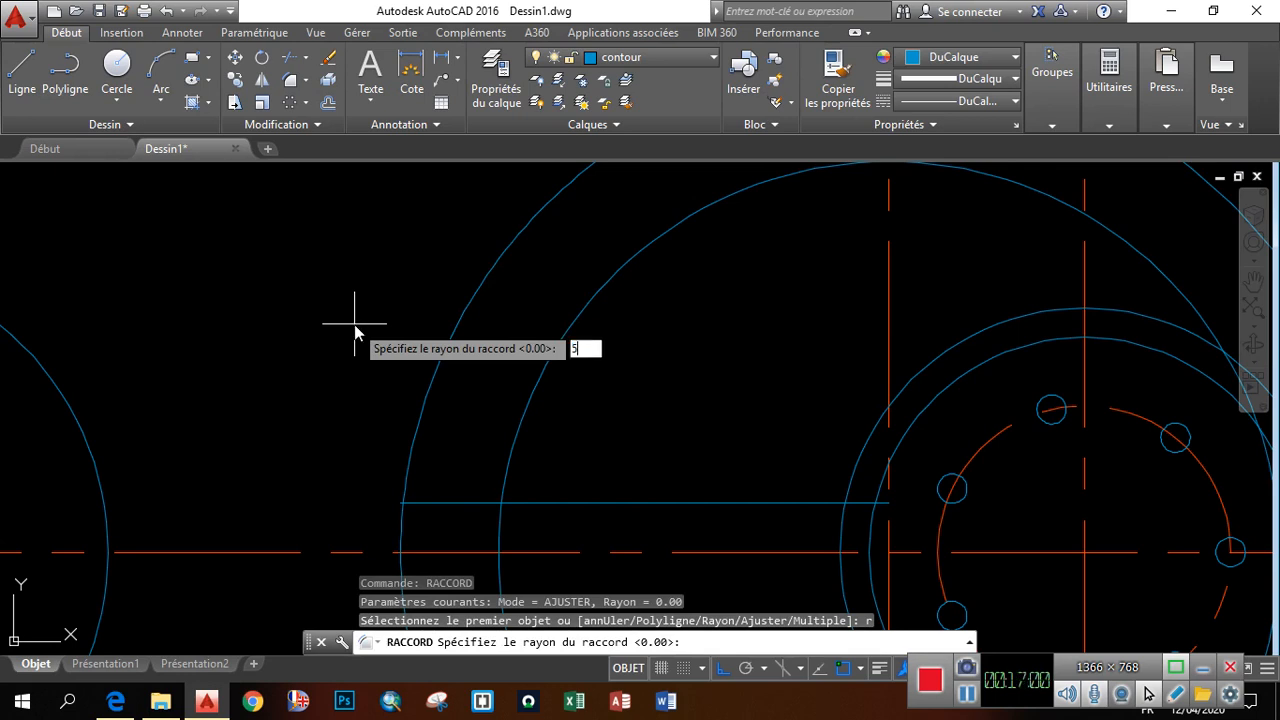
key("Return")
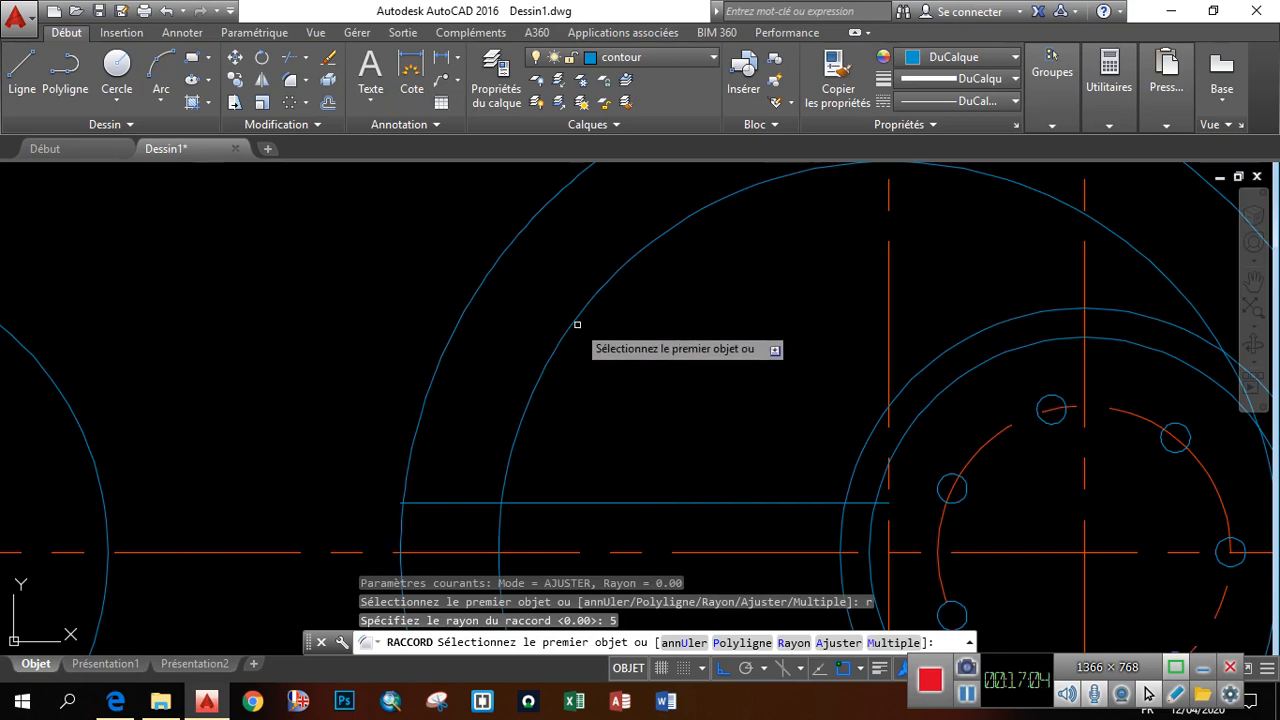
scroll(576, 338, "down", 5)
scroll(572, 337, "up", 2)
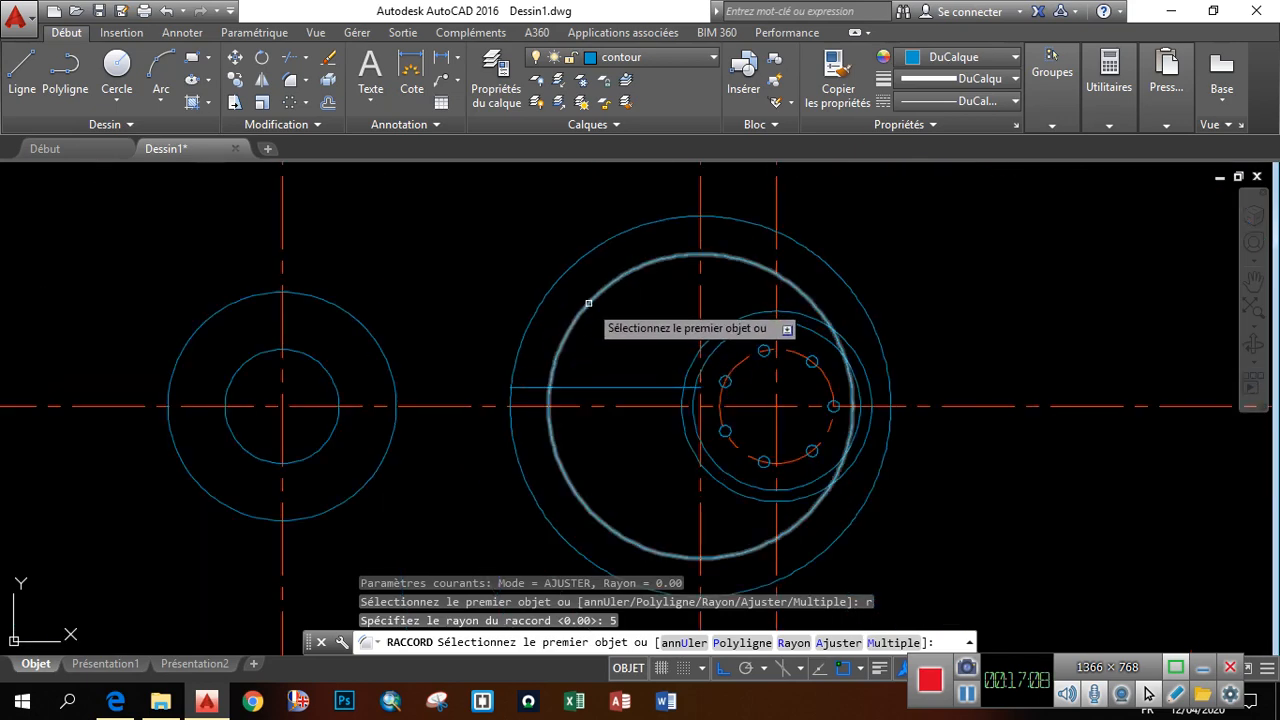
left_click(588, 302)
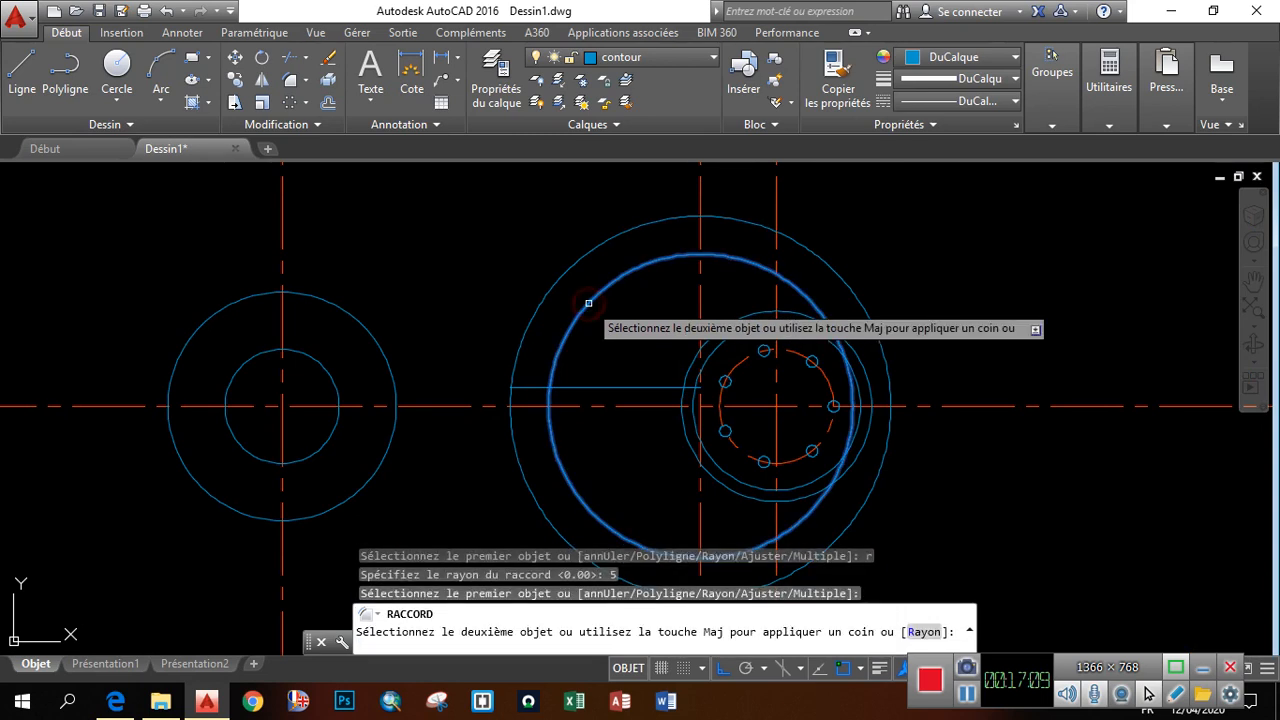
left_click(617, 383)
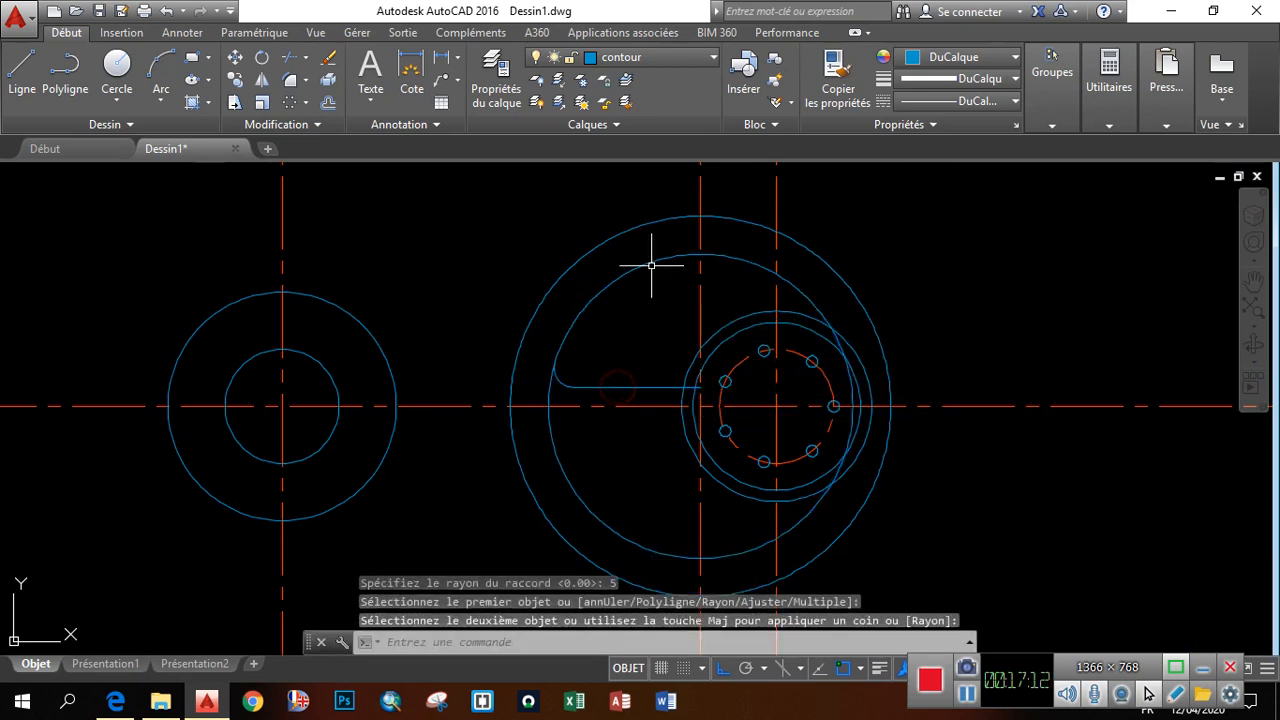
Fillet the radius 25 circle with the right end of the offset line at radius 5
key("Return")
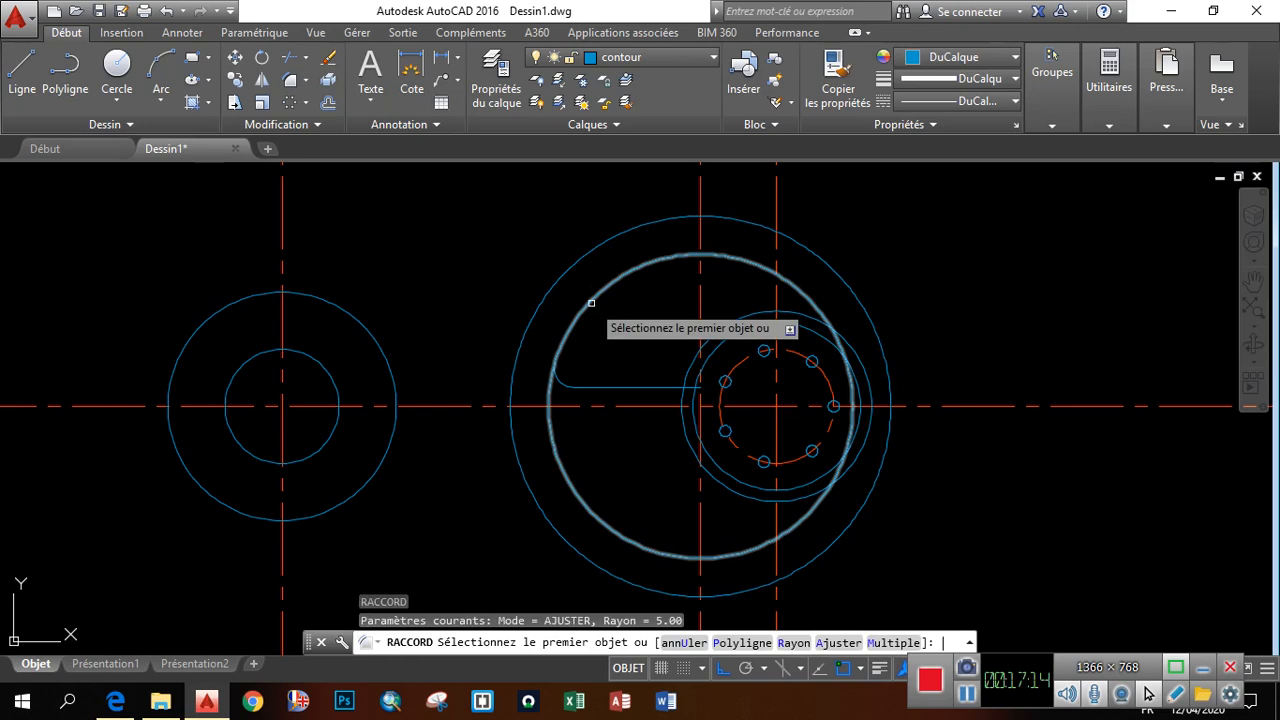
scroll(697, 369, "up", 4)
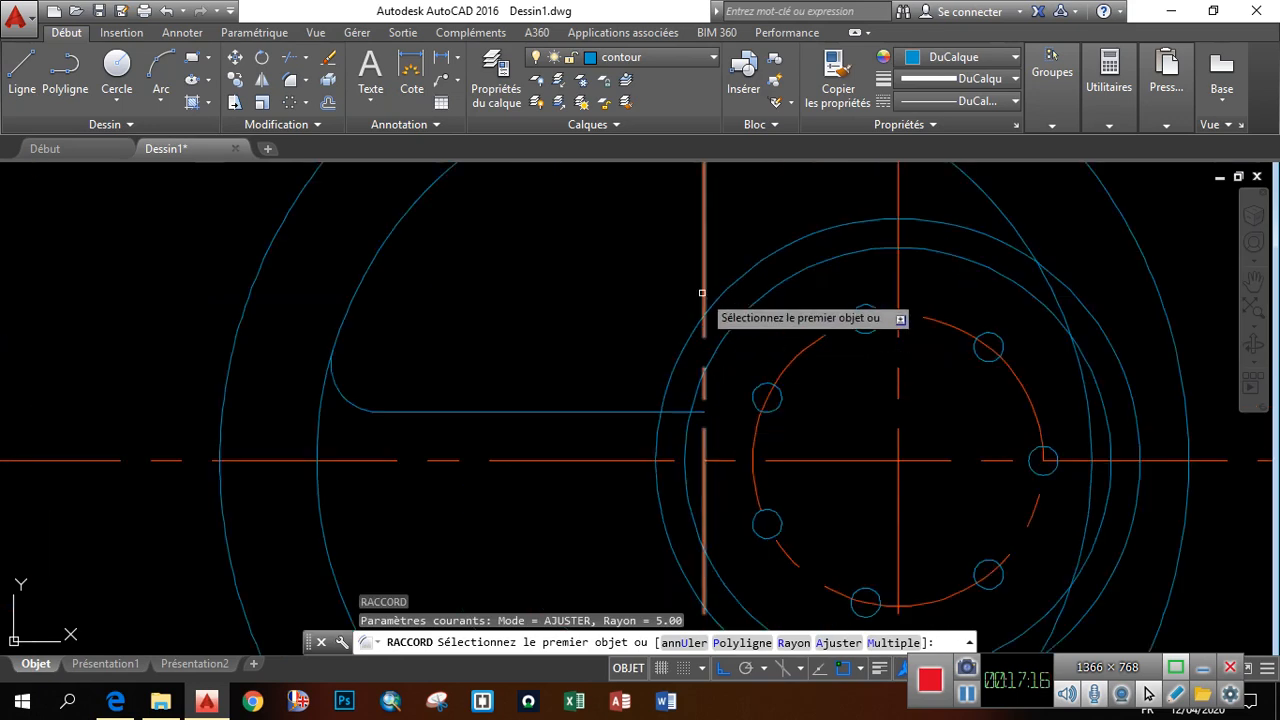
left_click(682, 343)
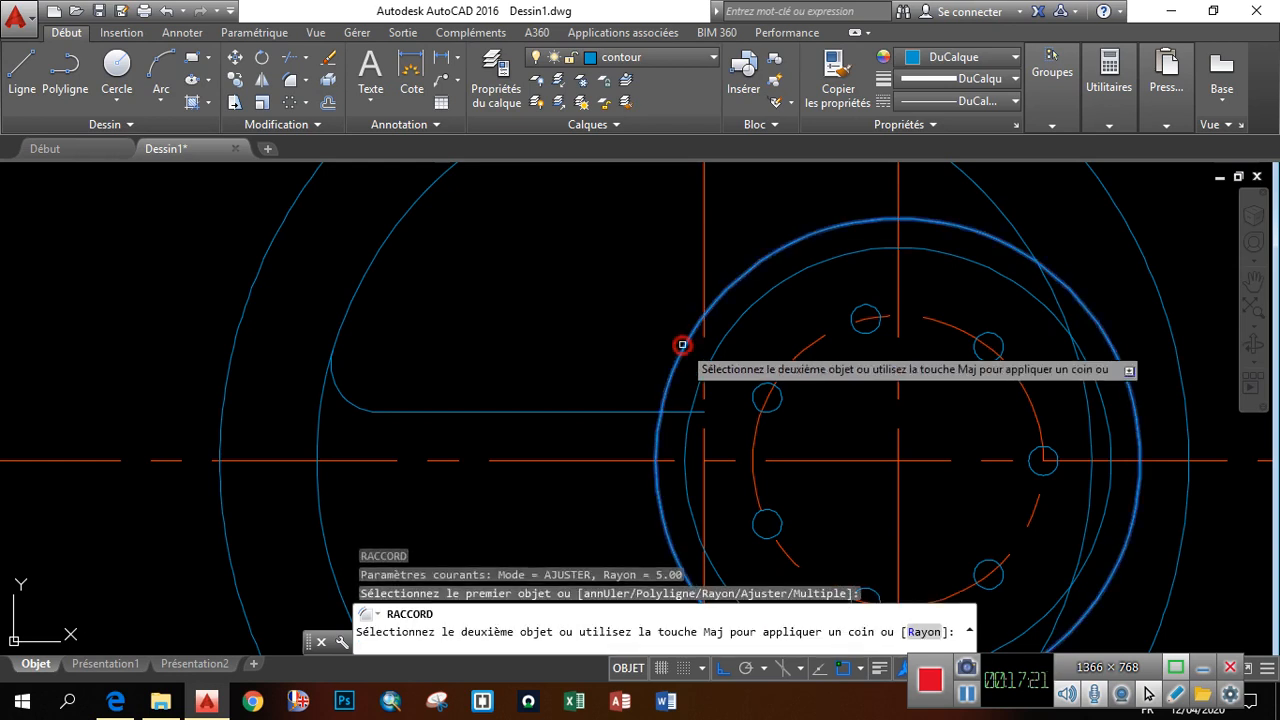
left_click(618, 414)
key("Return")
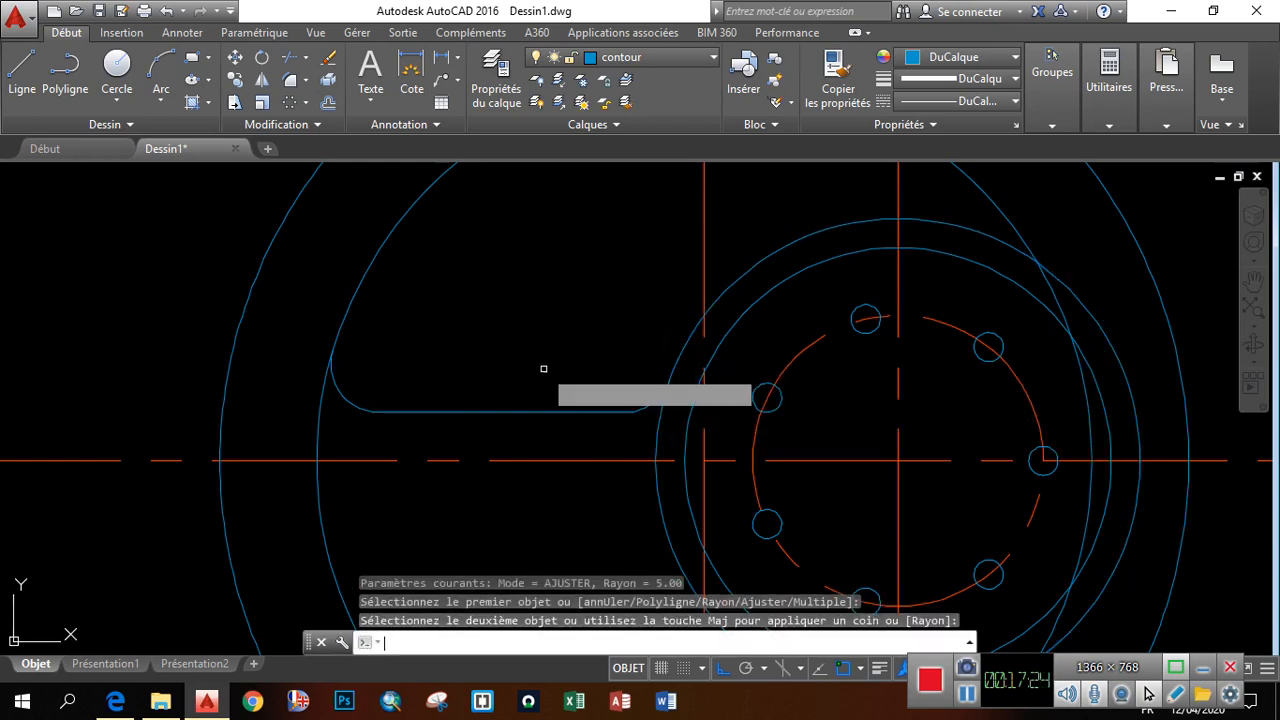
Fillet the radius 40 circle with the radius 25 circle at the pocket's upper right corner, radius 5
scroll(666, 434, "down", 4)
scroll(731, 289, "up", 2)
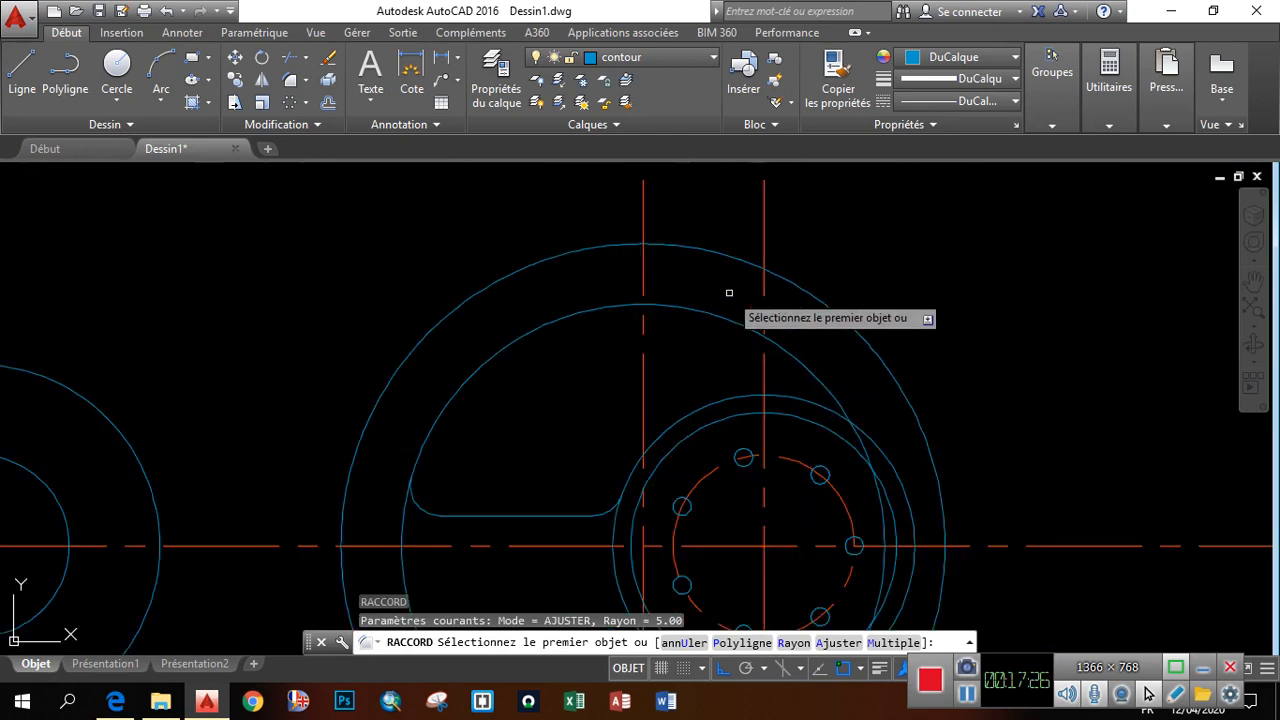
left_click(679, 309)
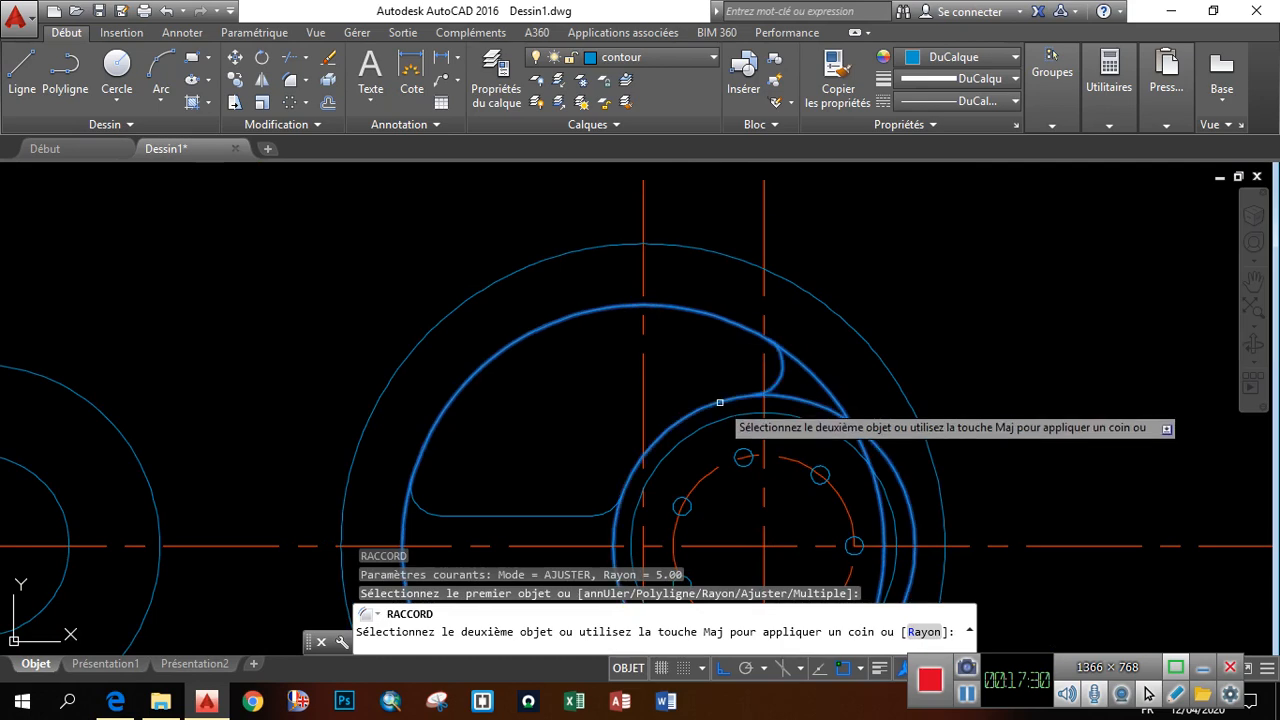
left_click(714, 403)
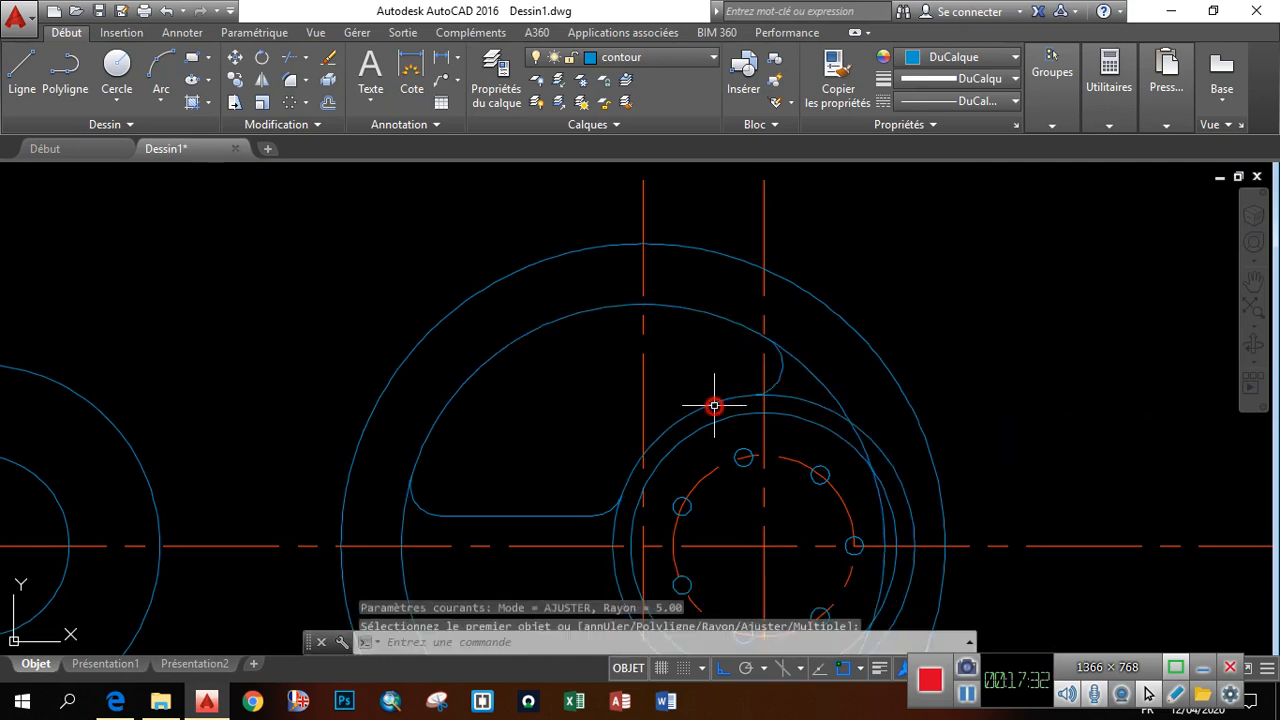
Compare the pocket outline with the reference in Pièce_meca_n°4.pdf and return to AutoCAD
scroll(771, 277, "down", 4)
scroll(775, 327, "up", 4)
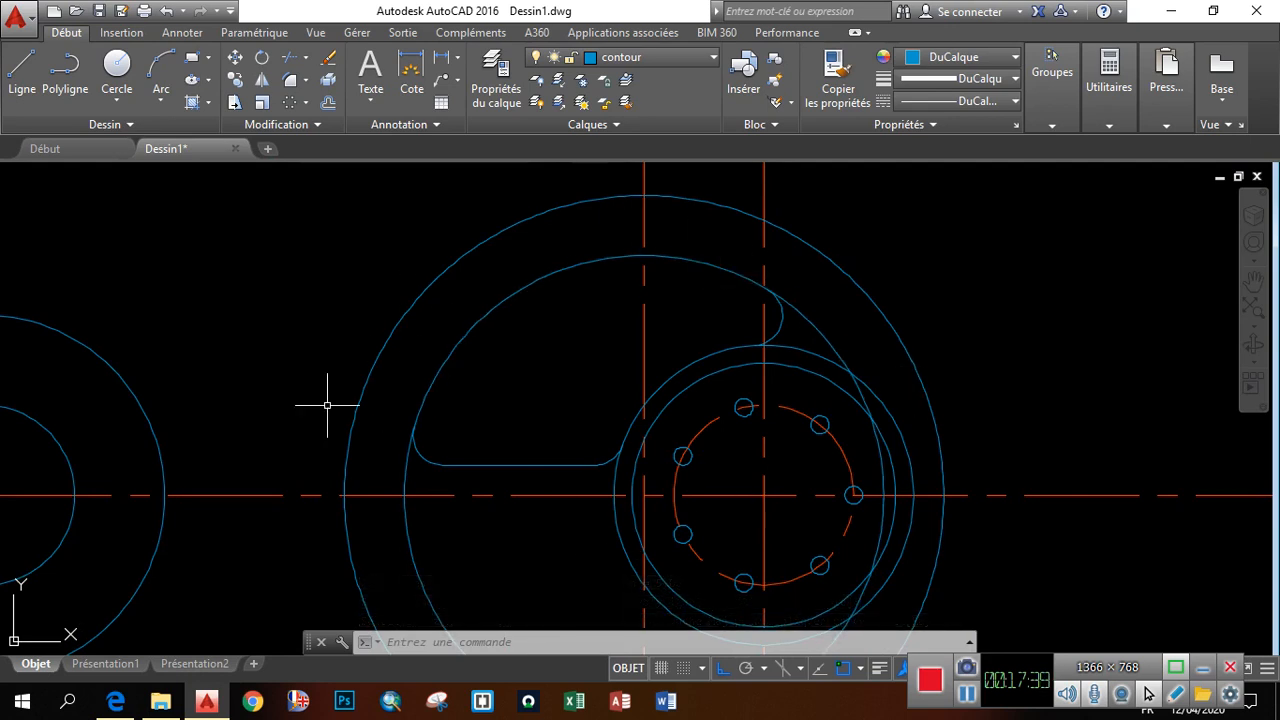
left_click(118, 704)
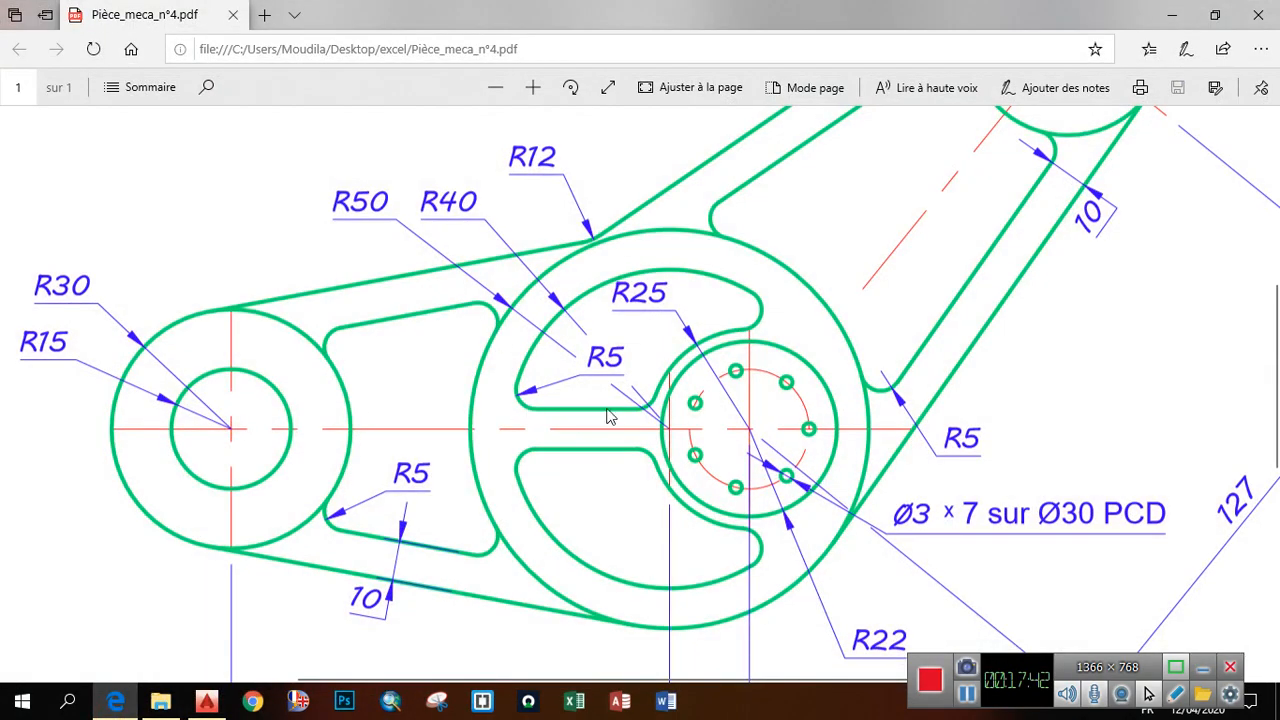
left_click(116, 704)
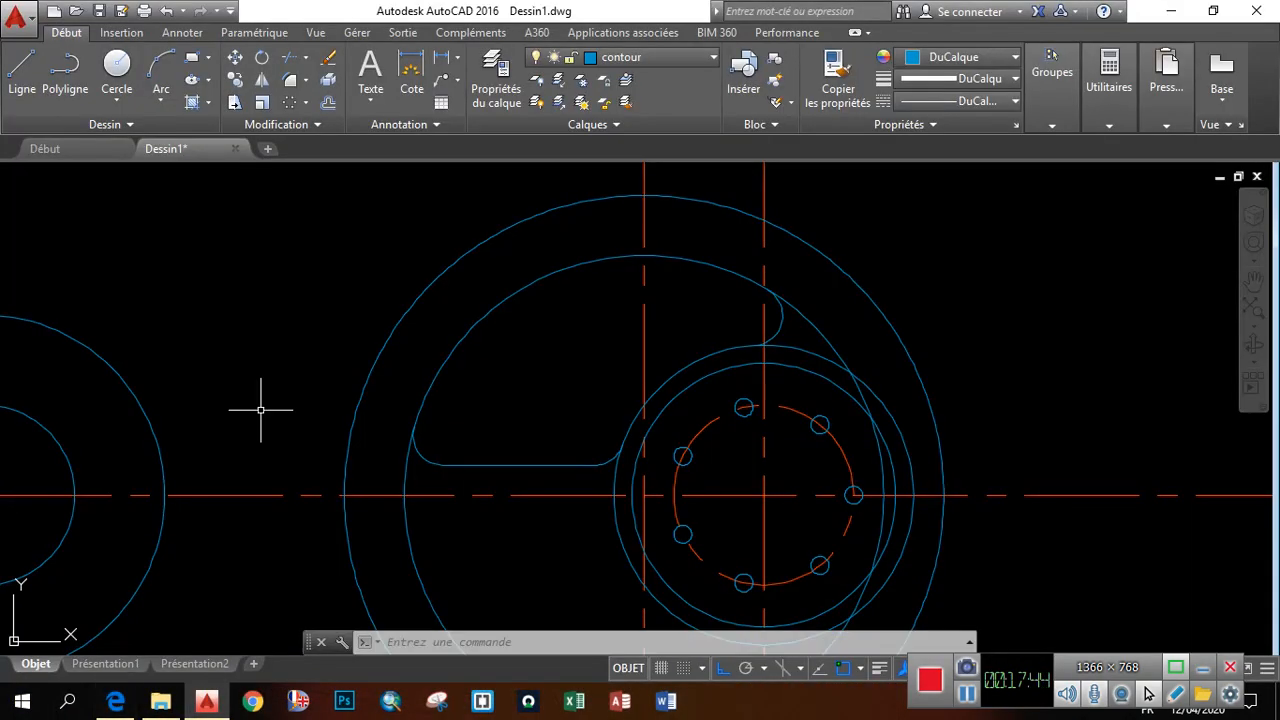
Trim the radius 40 circle just below the pocket's lower left fillet, using all objects as cutting edges
left_click(305, 60)
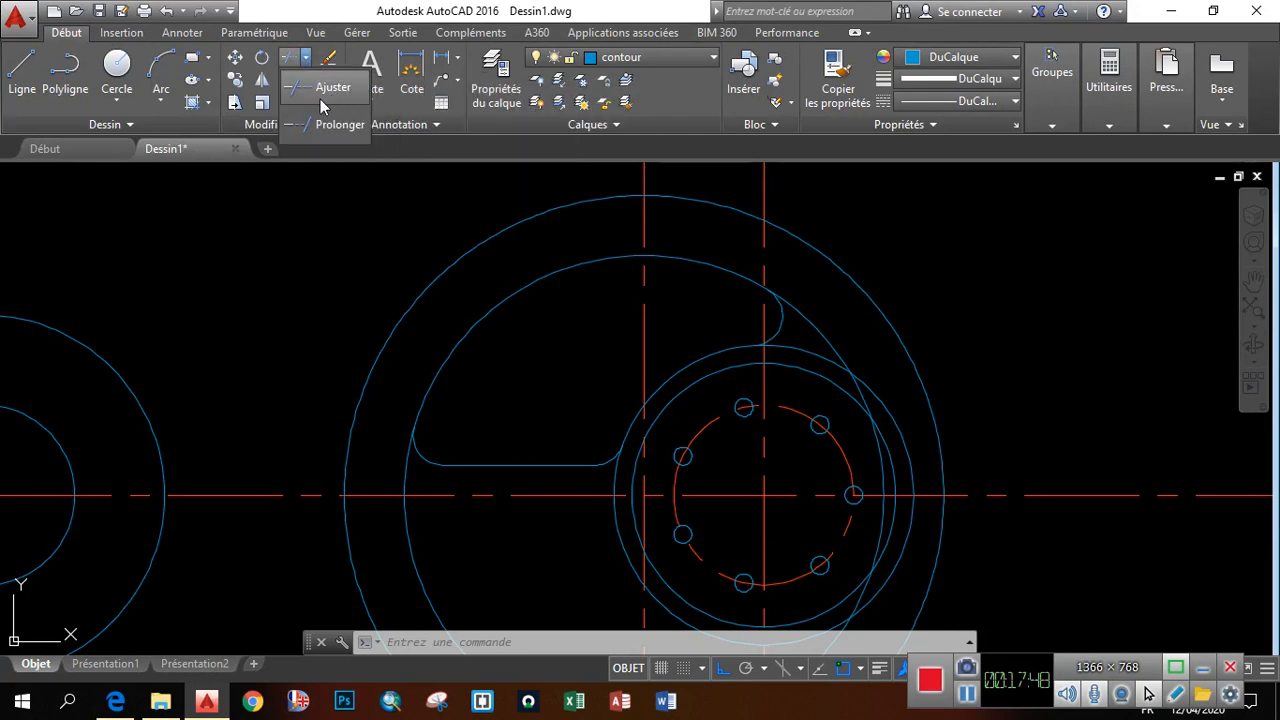
left_click(320, 88)
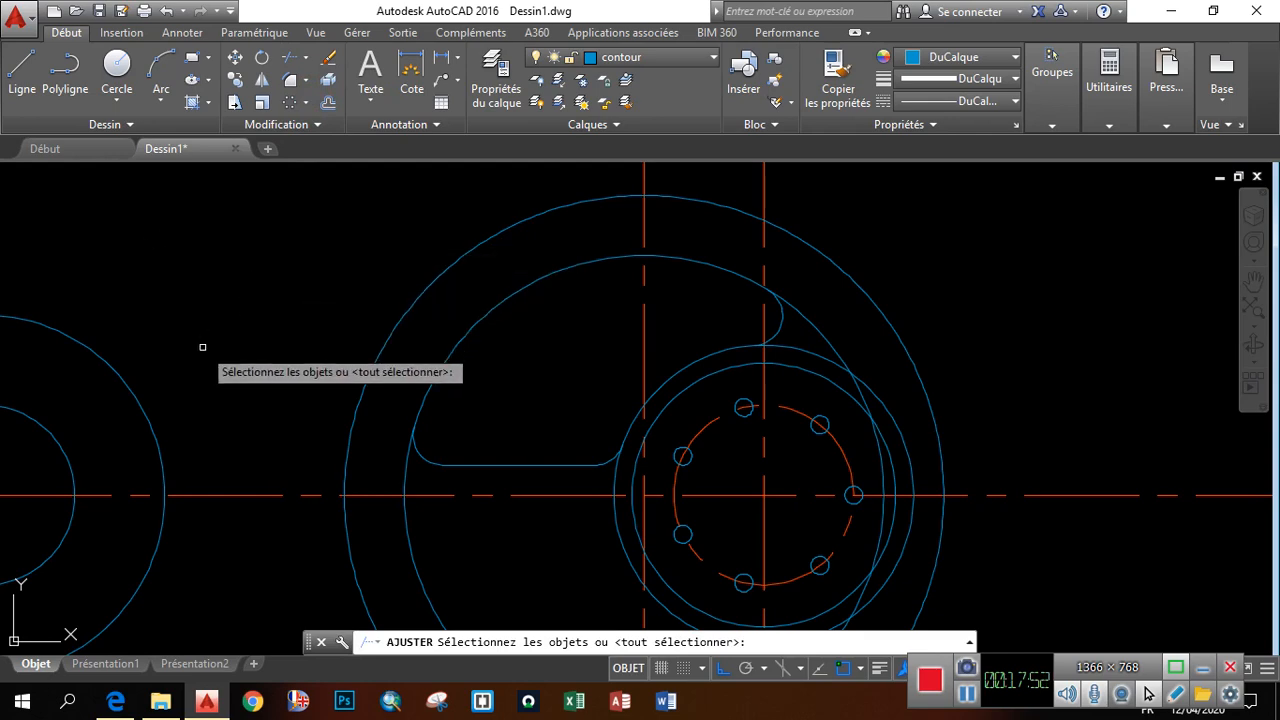
key("Return")
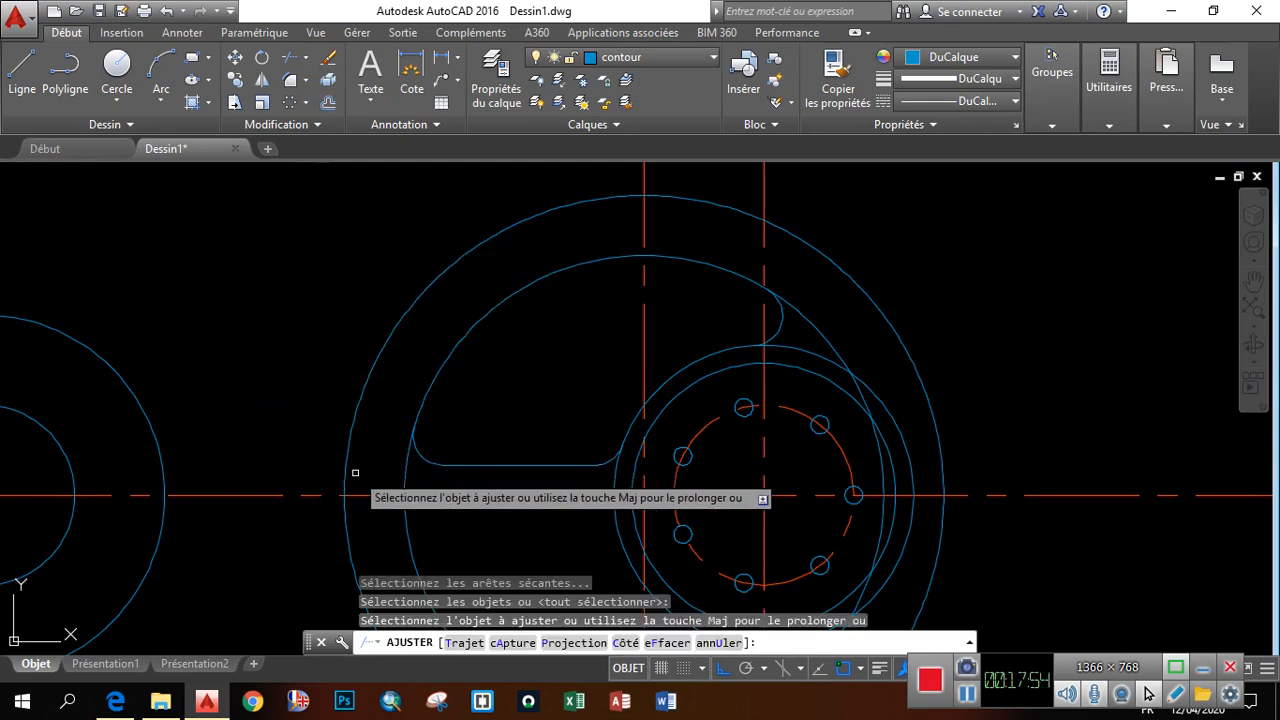
scroll(410, 440, "up", 5)
scroll(468, 461, "up", 2)
left_click(508, 476)
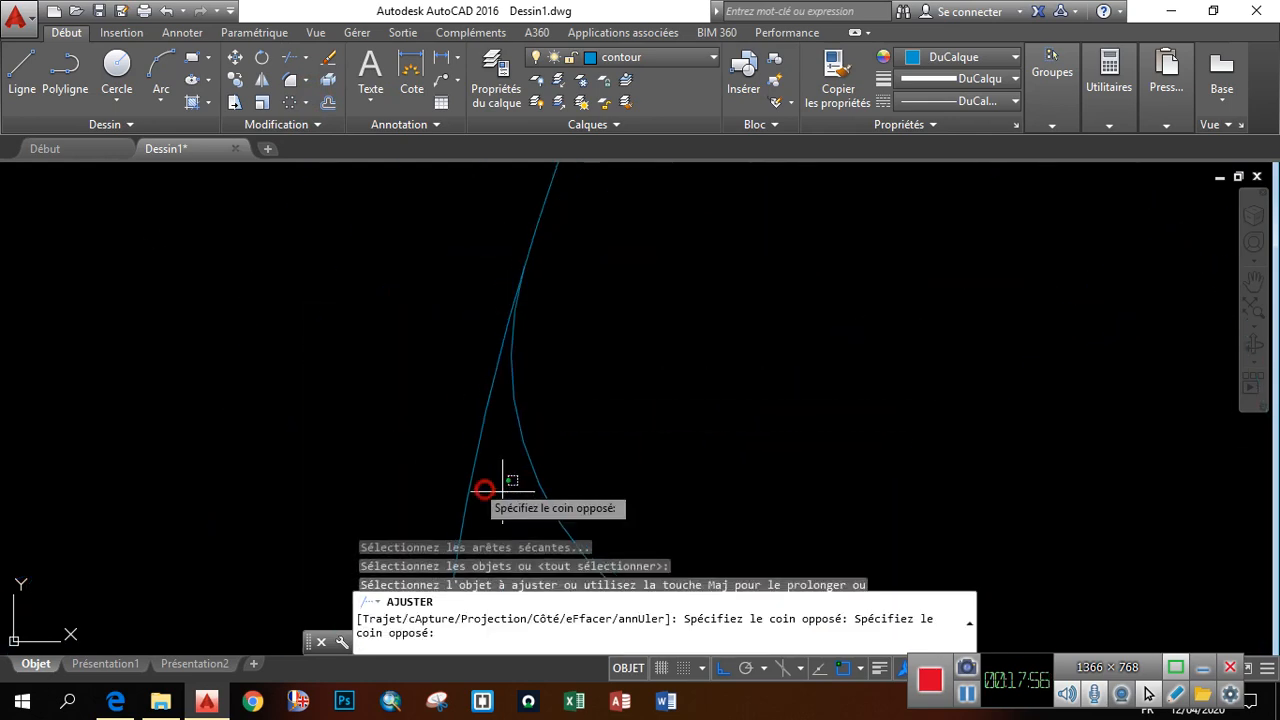
left_click(354, 410)
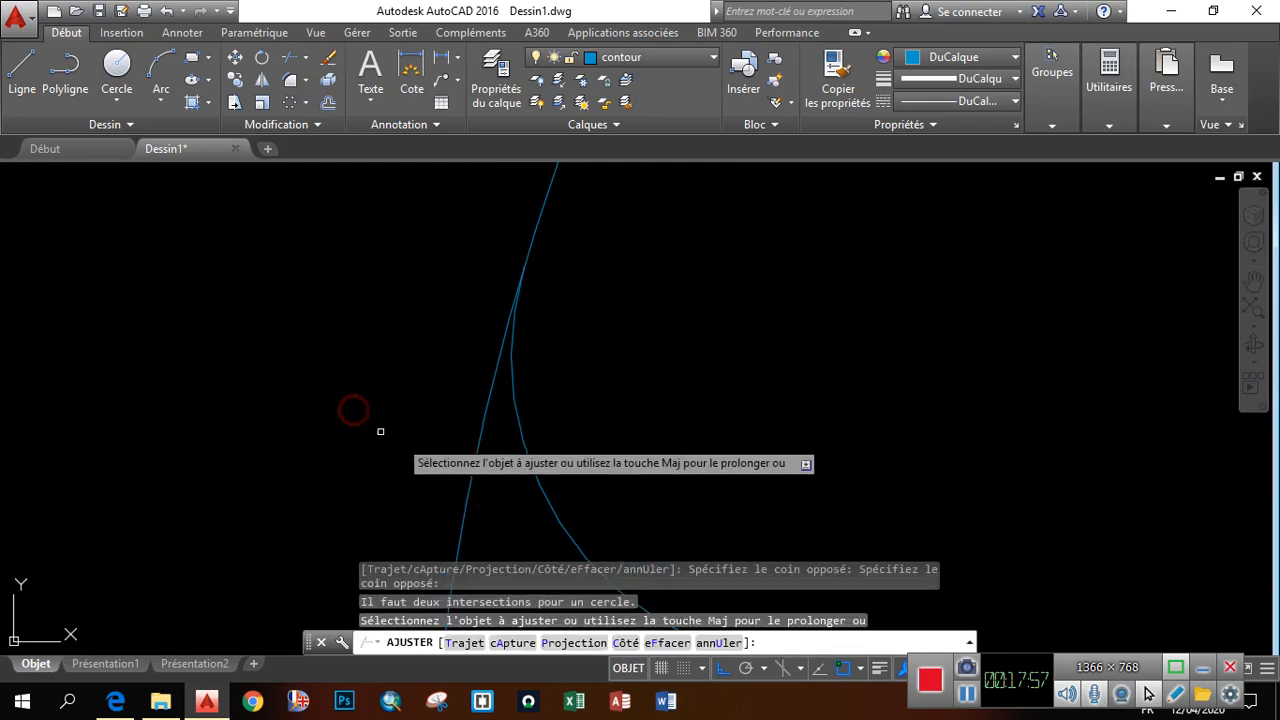
scroll(500, 514, "down", 3)
left_click(471, 519)
left_click(415, 486)
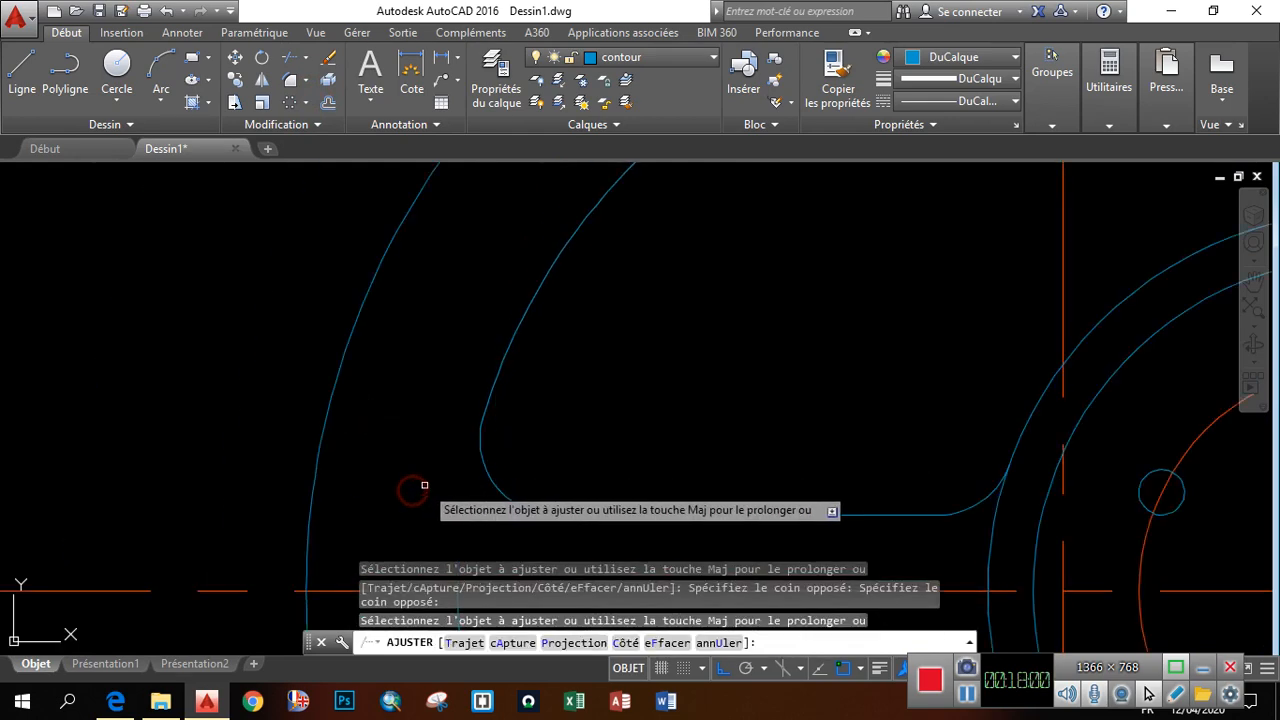
Trim the radius 40 circle where it runs past the pocket's upper right fillet
scroll(581, 433, "down", 3)
scroll(517, 484, "up", 4)
scroll(517, 484, "up", 4)
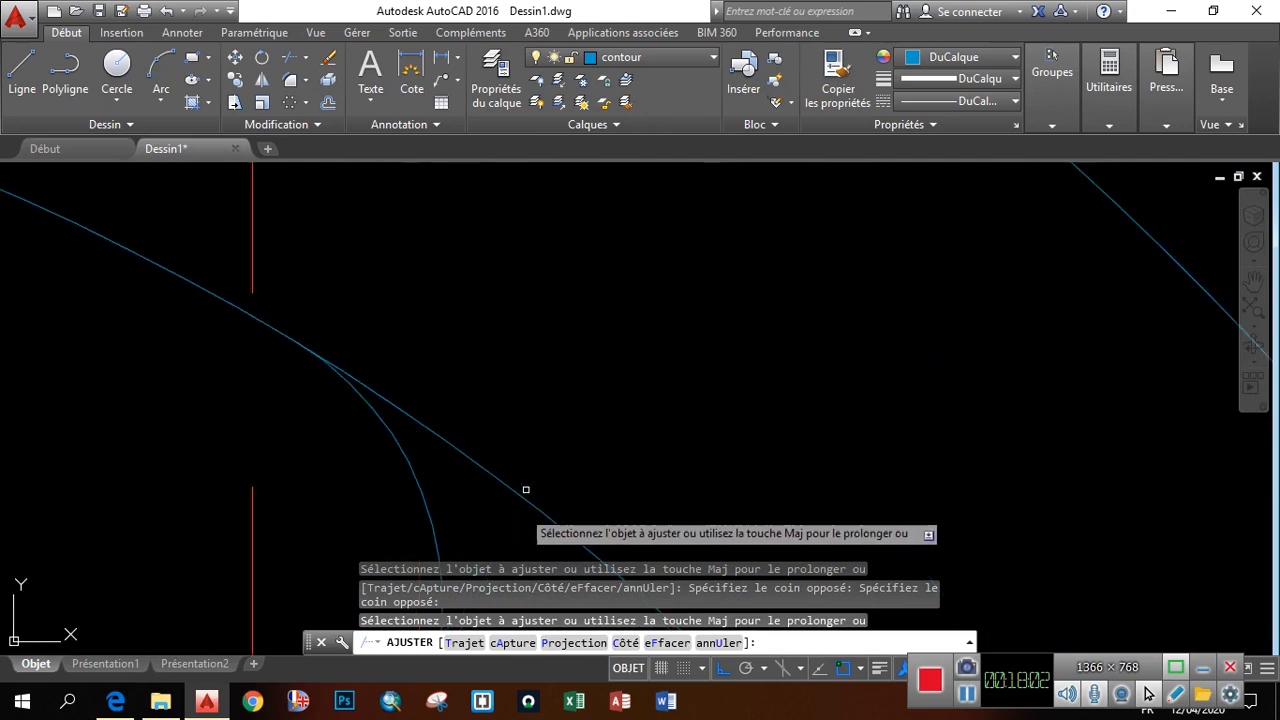
left_click(510, 470)
left_click(467, 435)
Trim the short piece of the radius 25 circle between the upper right fillet and the vertical centreline
scroll(467, 435, "down", 2)
scroll(520, 435, "up", 6)
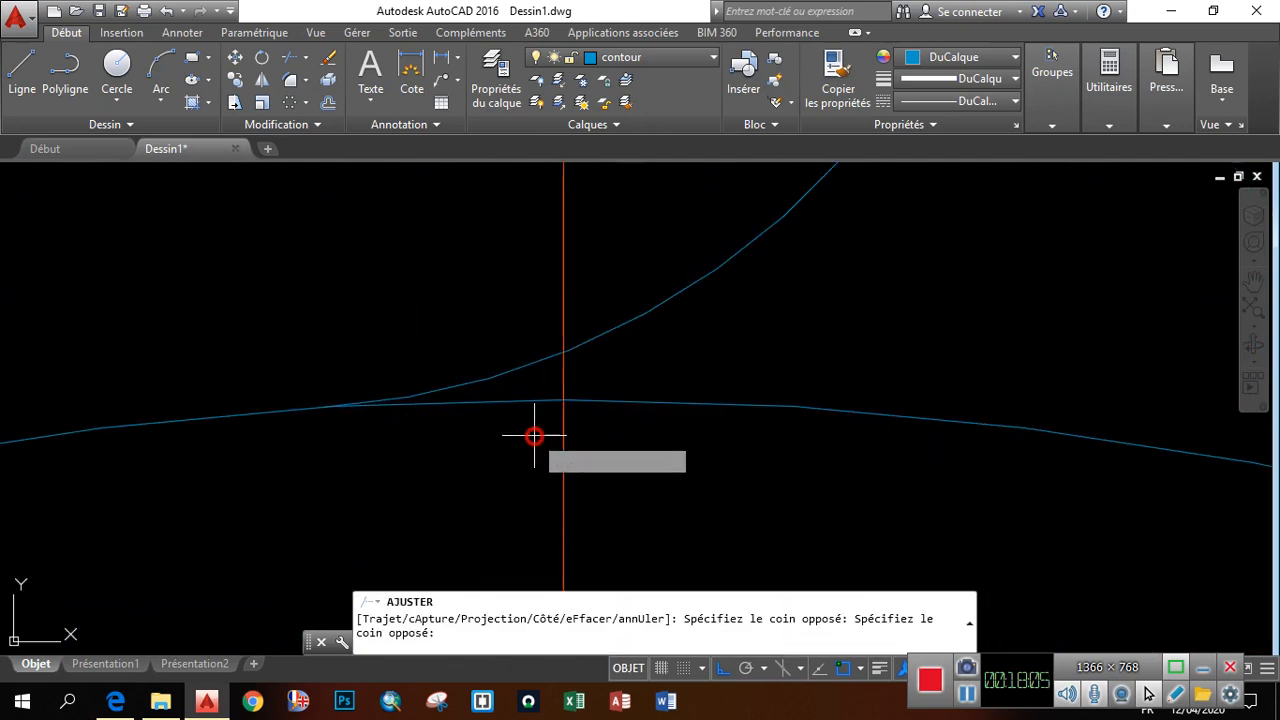
left_click(500, 395)
scroll(476, 383, "down", 4)
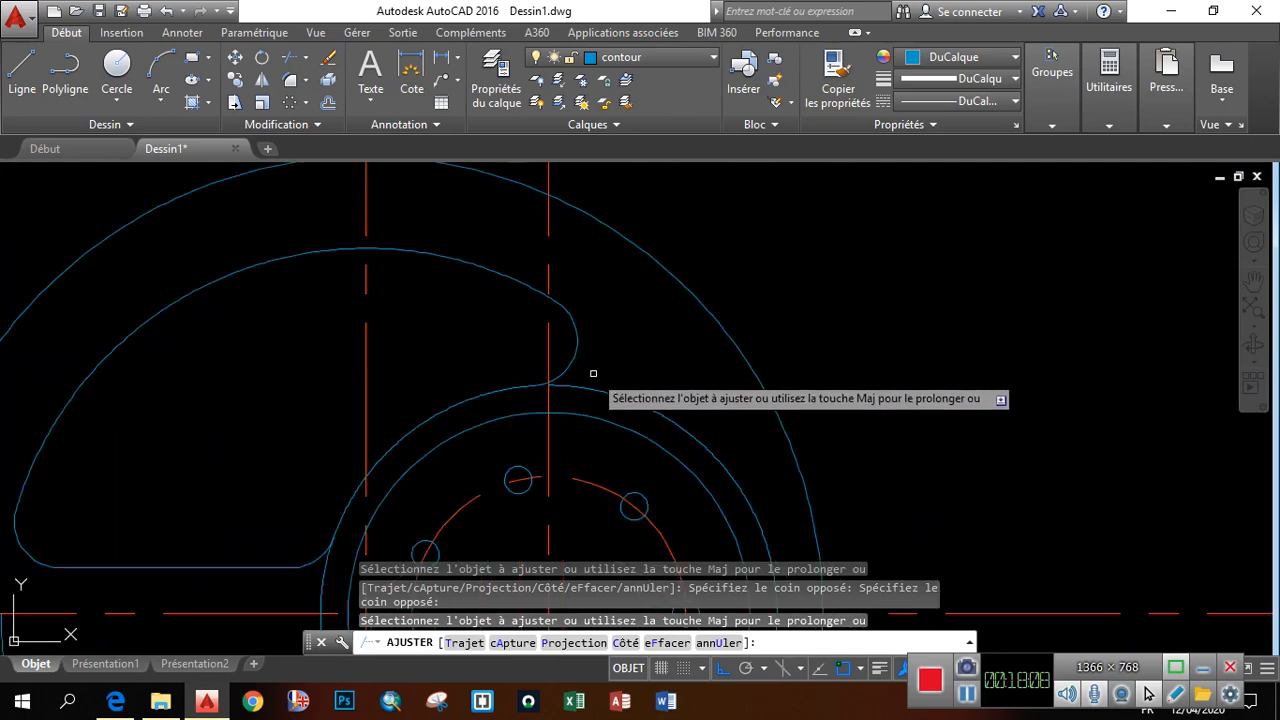
Trim the radius 25 circle just below its fillet with the pocket's horizontal line
scroll(371, 557, "up", 6)
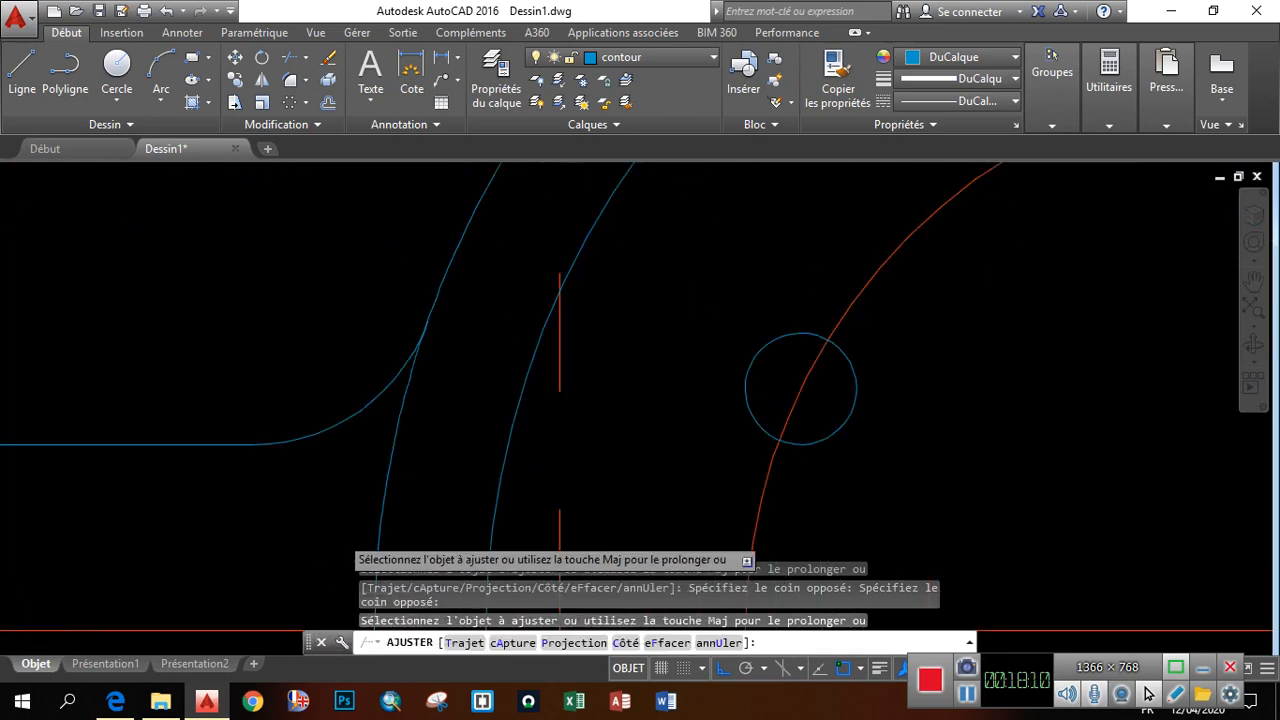
left_click(514, 386)
left_click(420, 320)
scroll(440, 335, "down", 5)
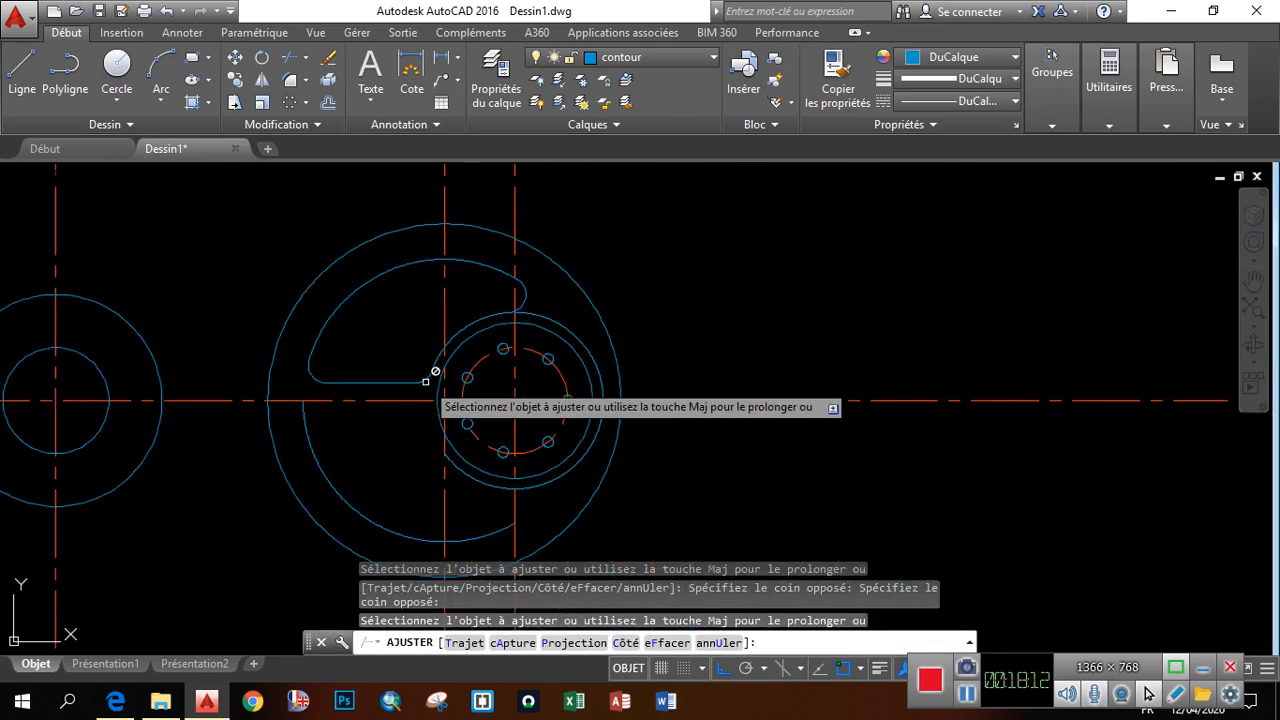
Erase the leftover R25 arc around the bolt-hole circle and the lower inner arc of the large circle
key("Escape")
scroll(577, 297, "up", 5)
left_click(574, 314)
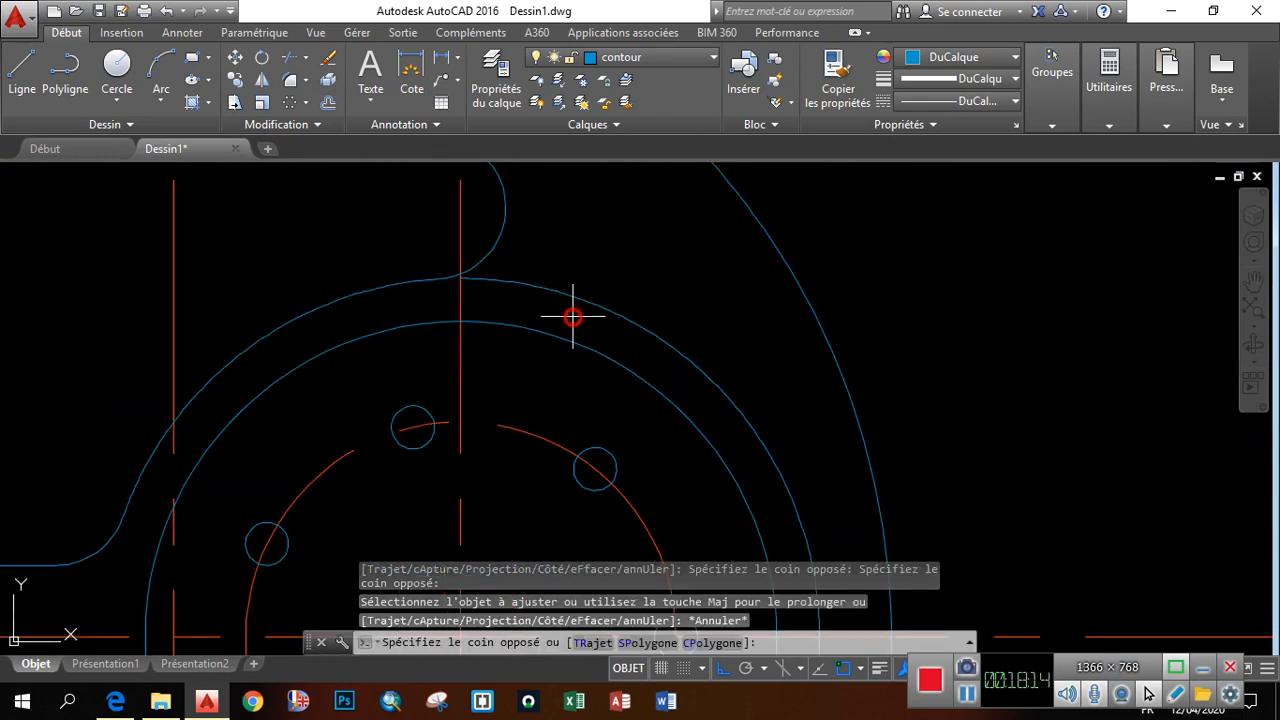
left_click(567, 294)
scroll(565, 310, "down", 4)
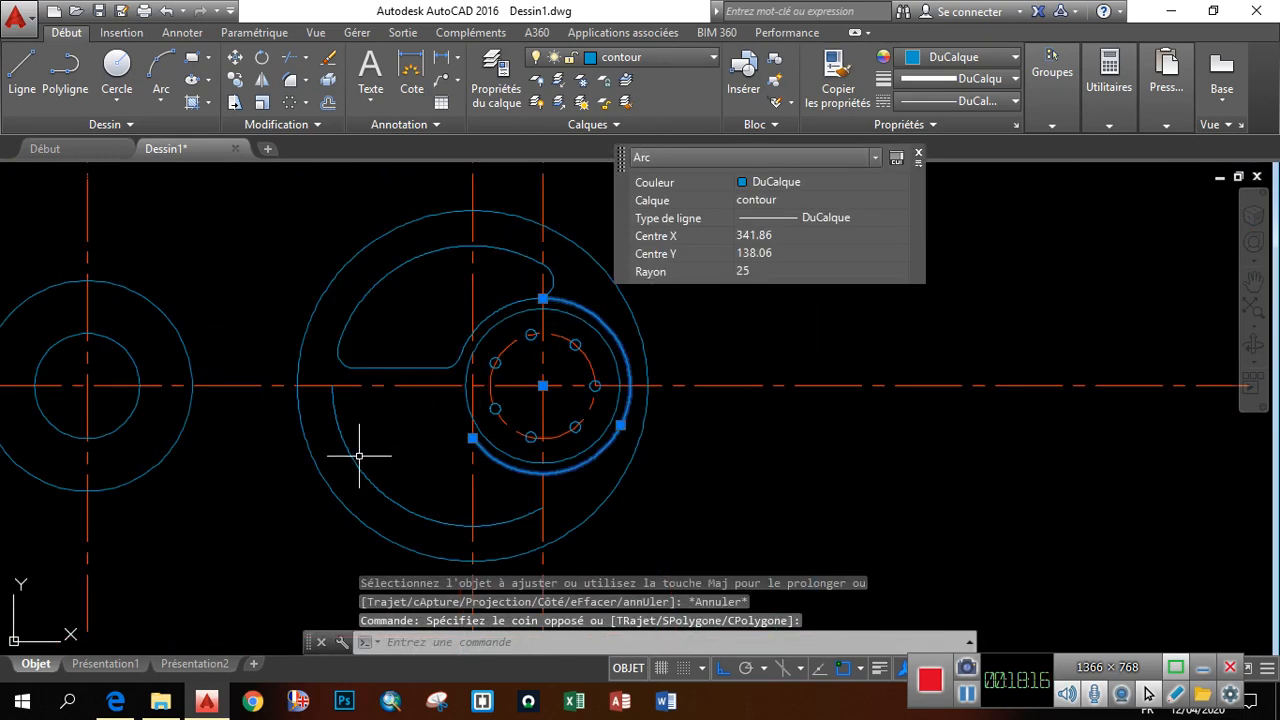
left_click(395, 440)
left_click(334, 428)
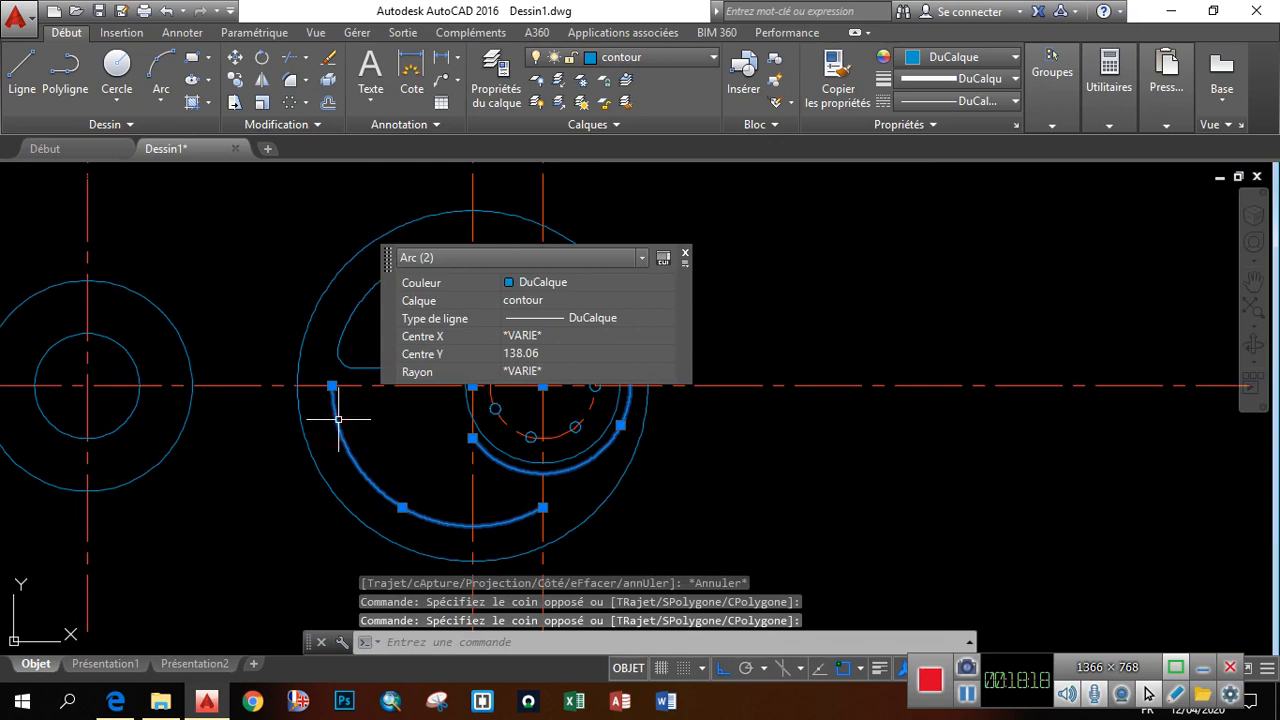
key("Delete")
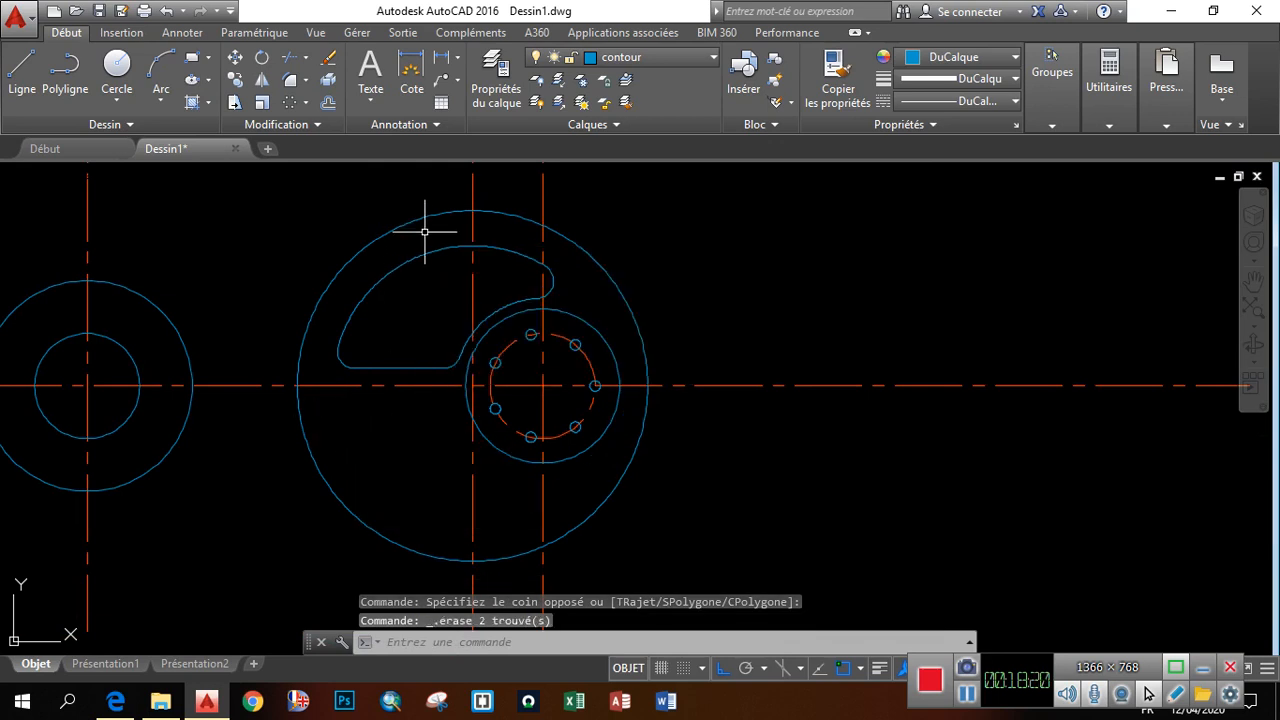
Mirror the upper curved pocket outline about the horizontal centreline, keeping the source objects
scroll(759, 350, "down", 2)
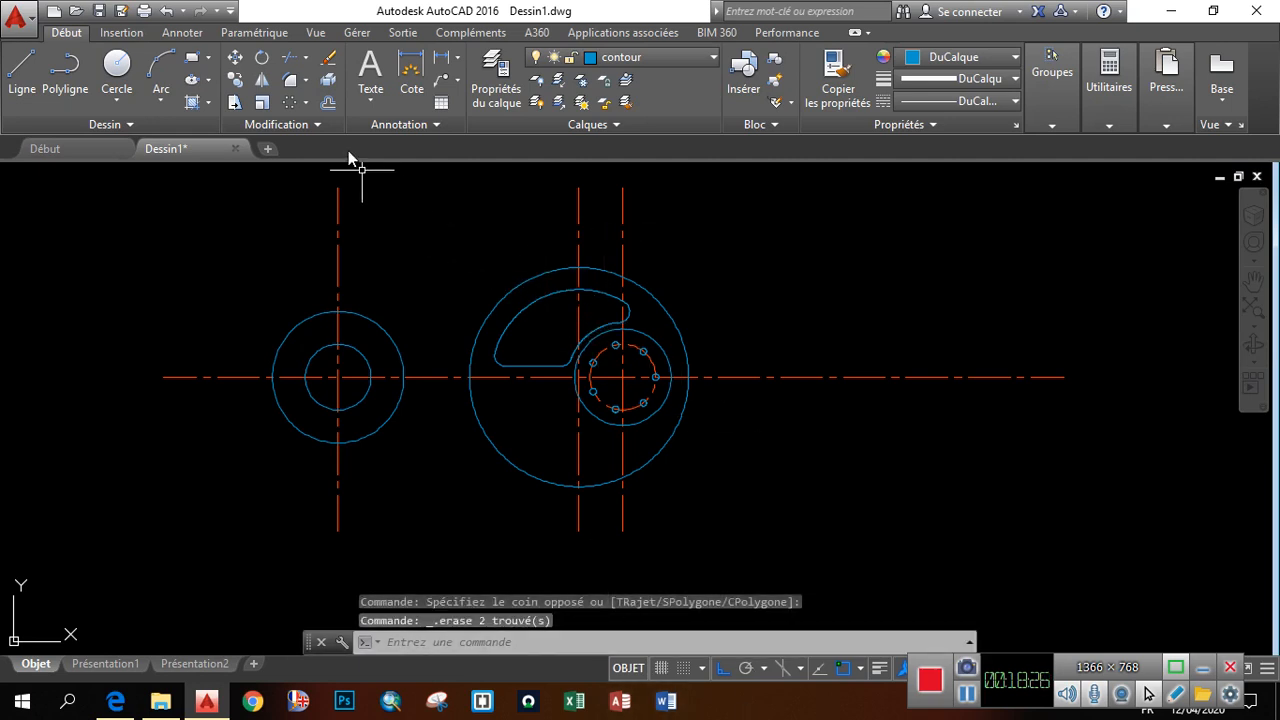
scroll(585, 310, "up", 4)
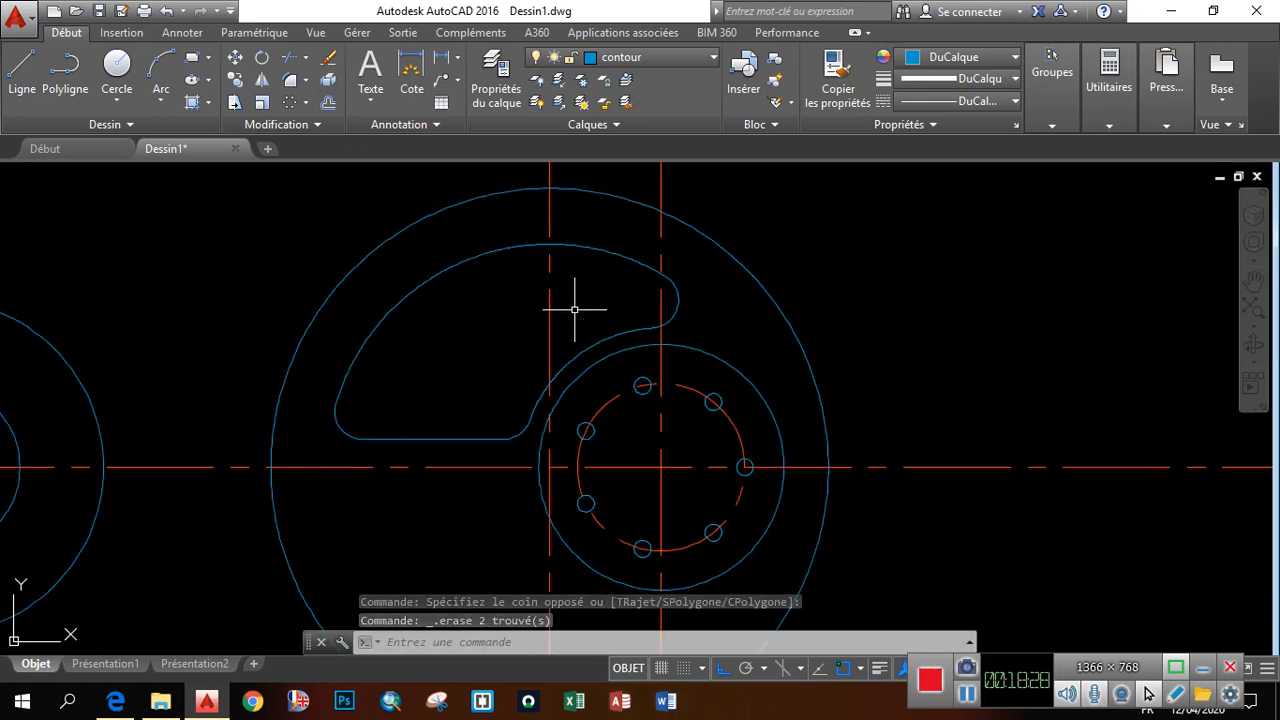
scroll(543, 287, "down", 4)
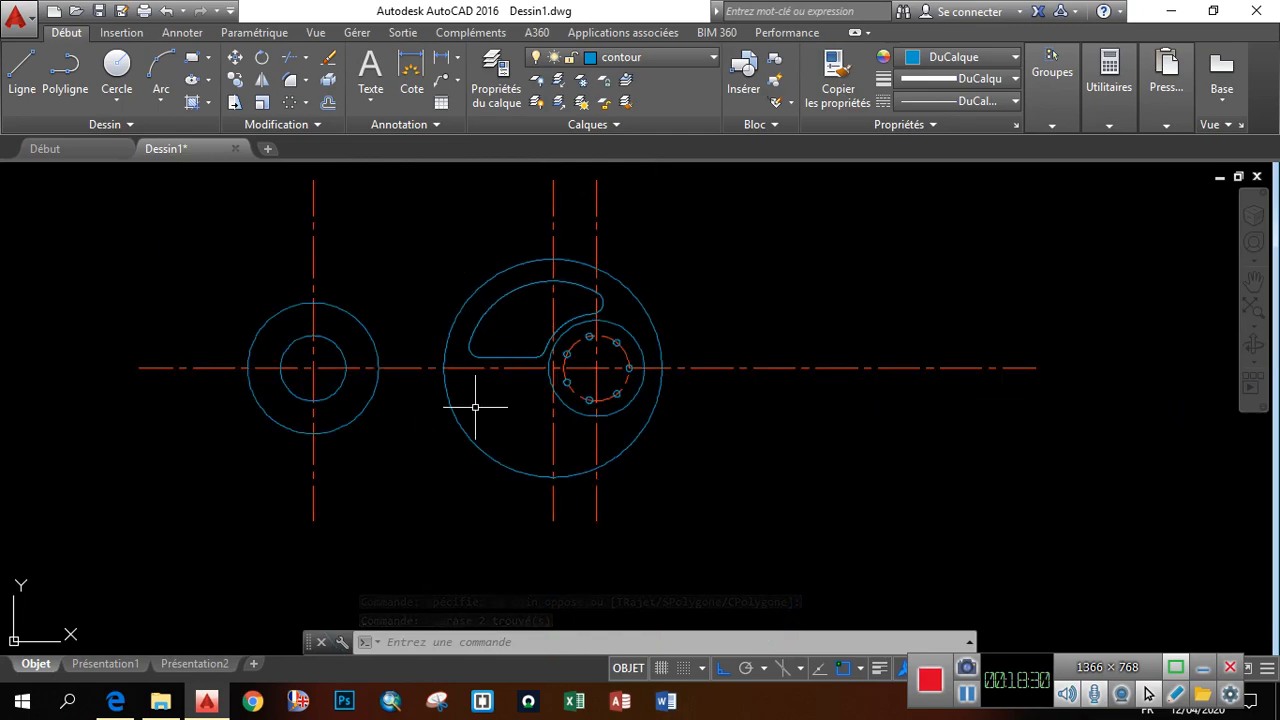
left_click(122, 699)
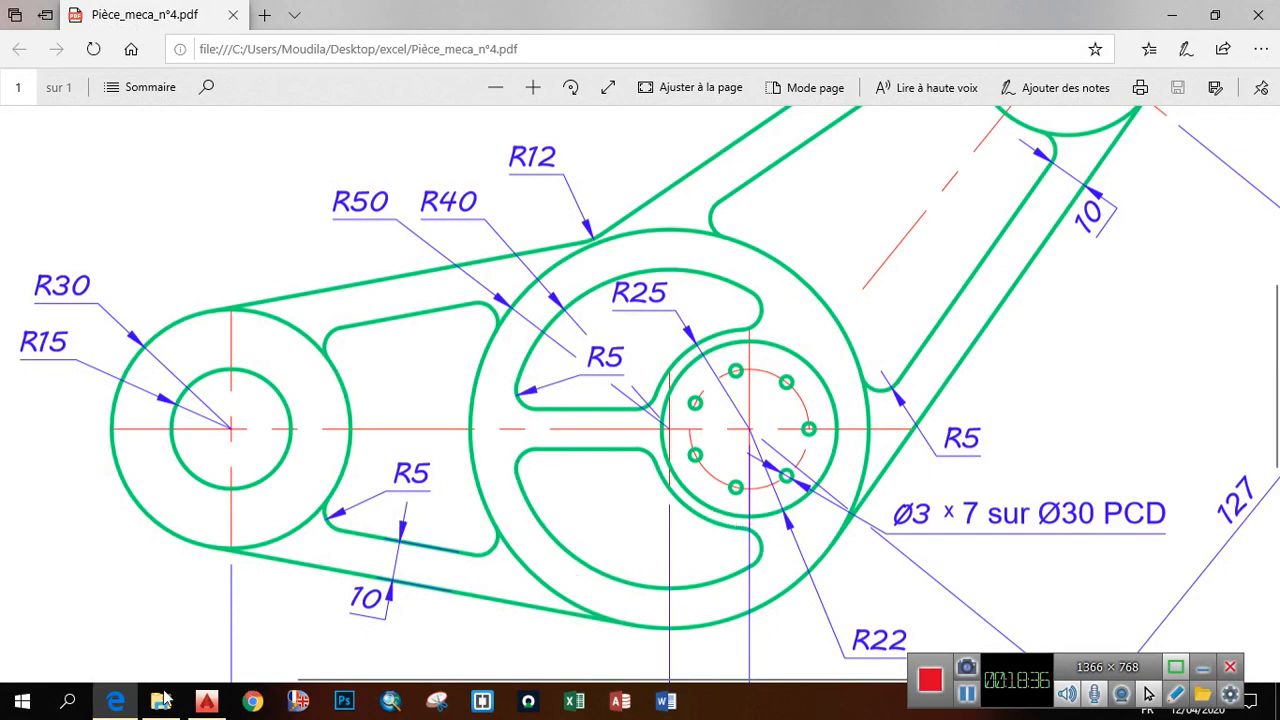
left_click(206, 701)
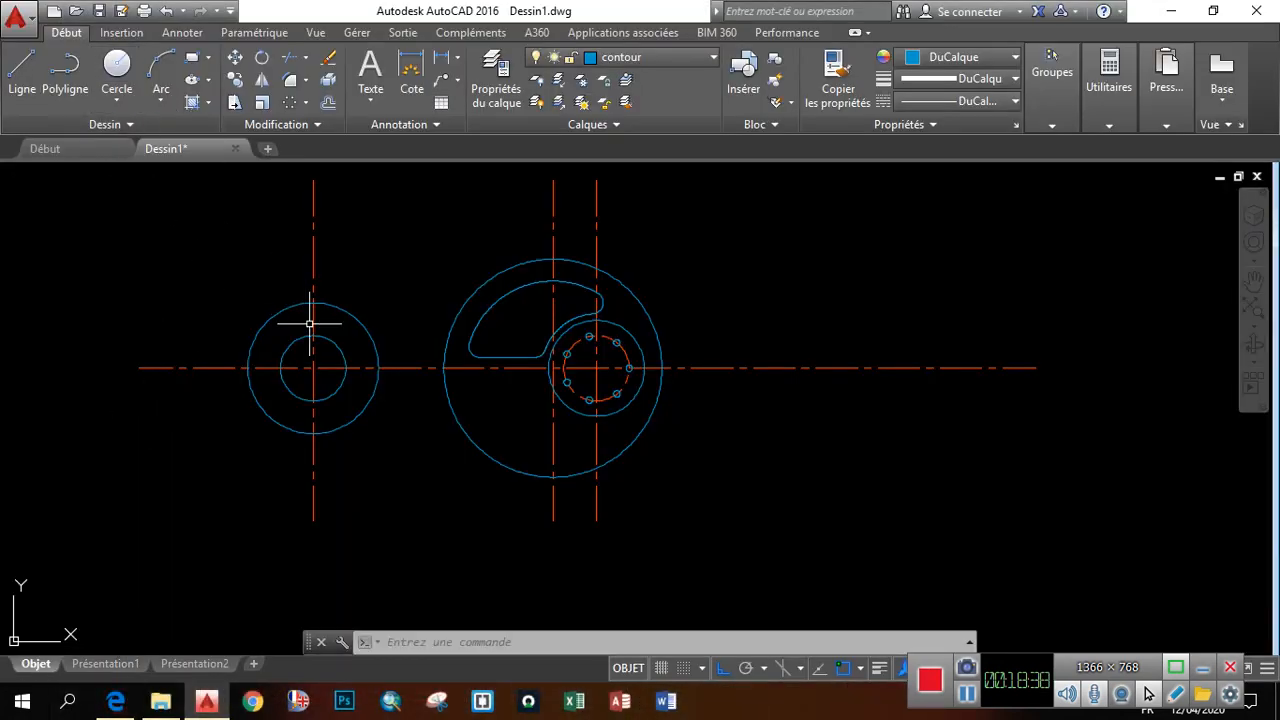
left_click(384, 208)
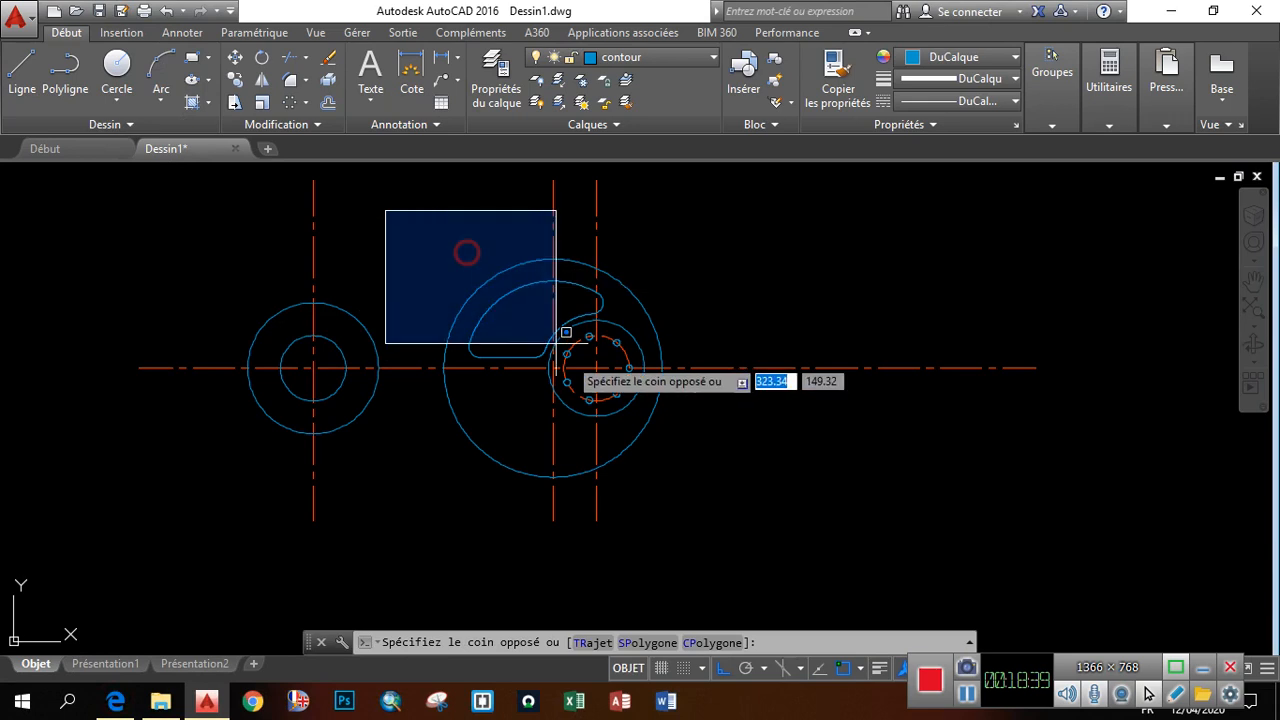
left_click(634, 378)
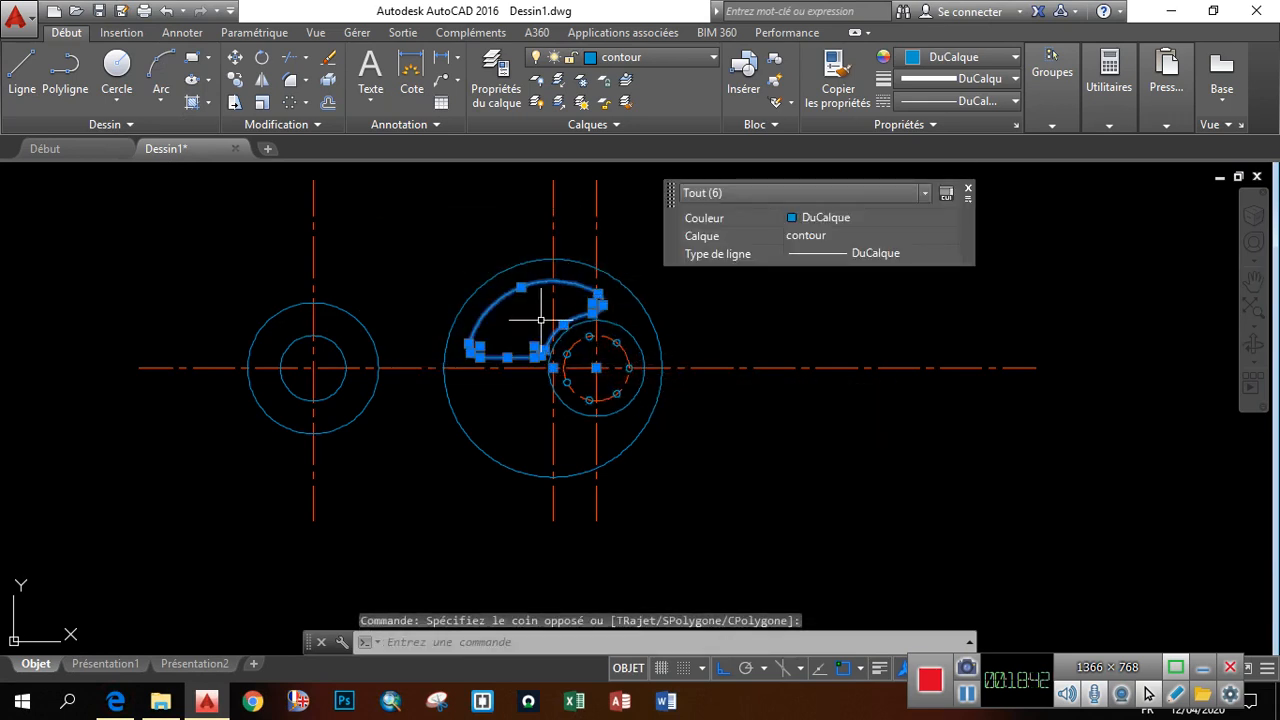
scroll(540, 320, "up", 4)
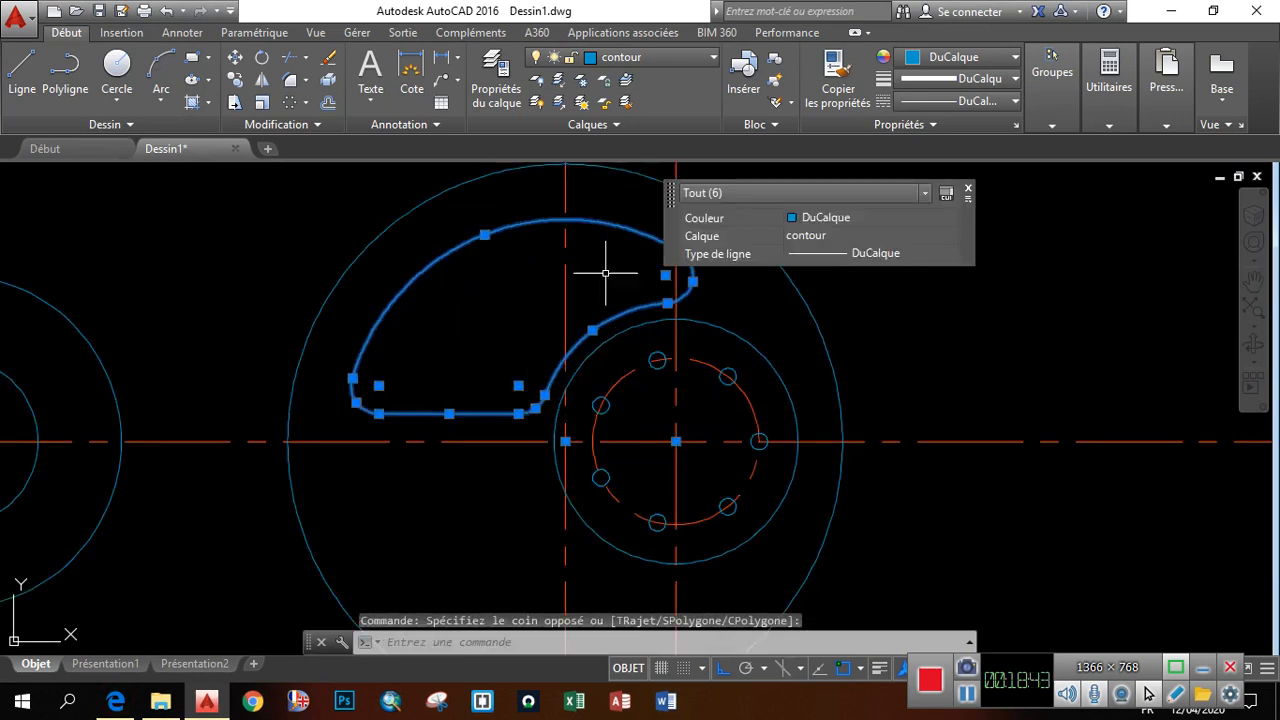
left_click(264, 84)
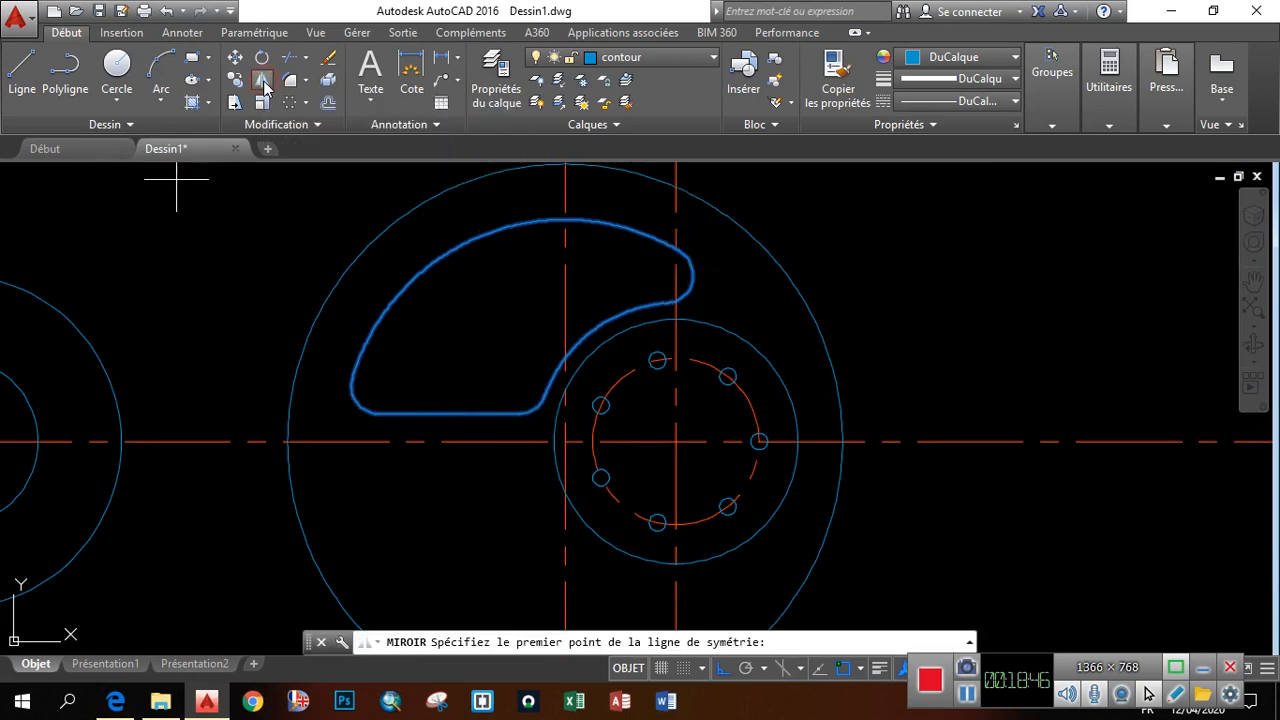
left_click(287, 441)
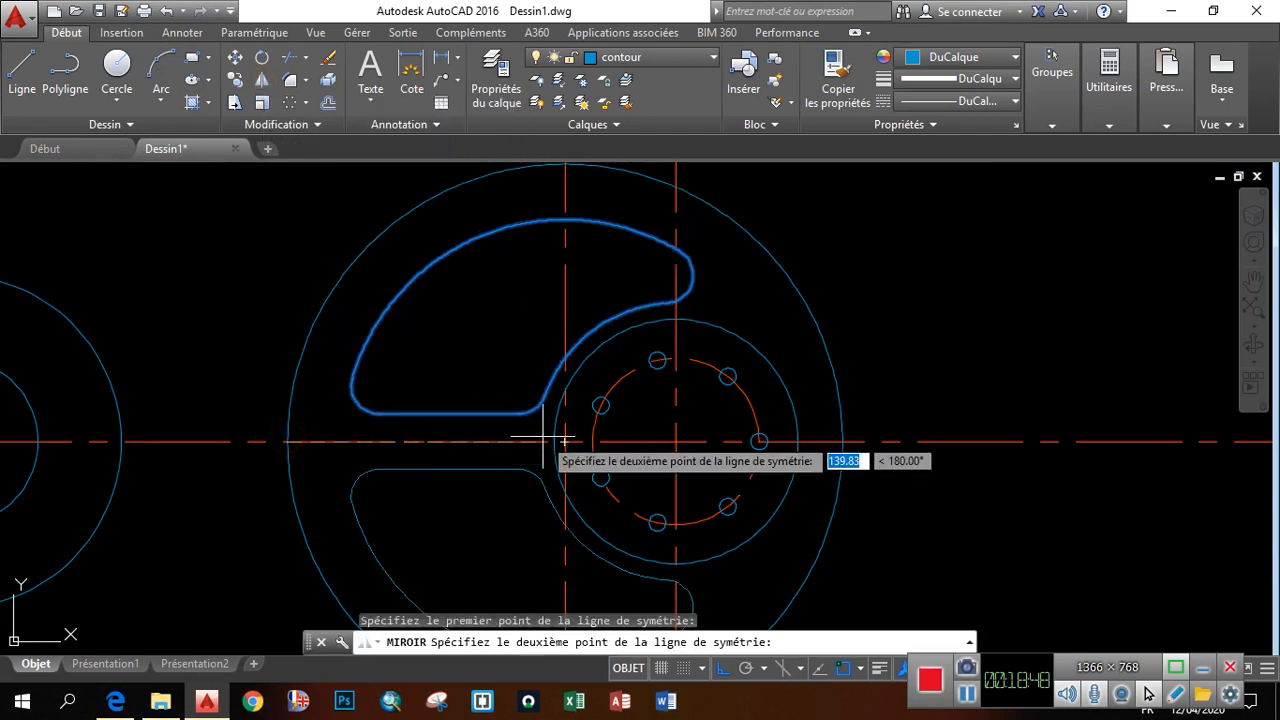
left_click(564, 442)
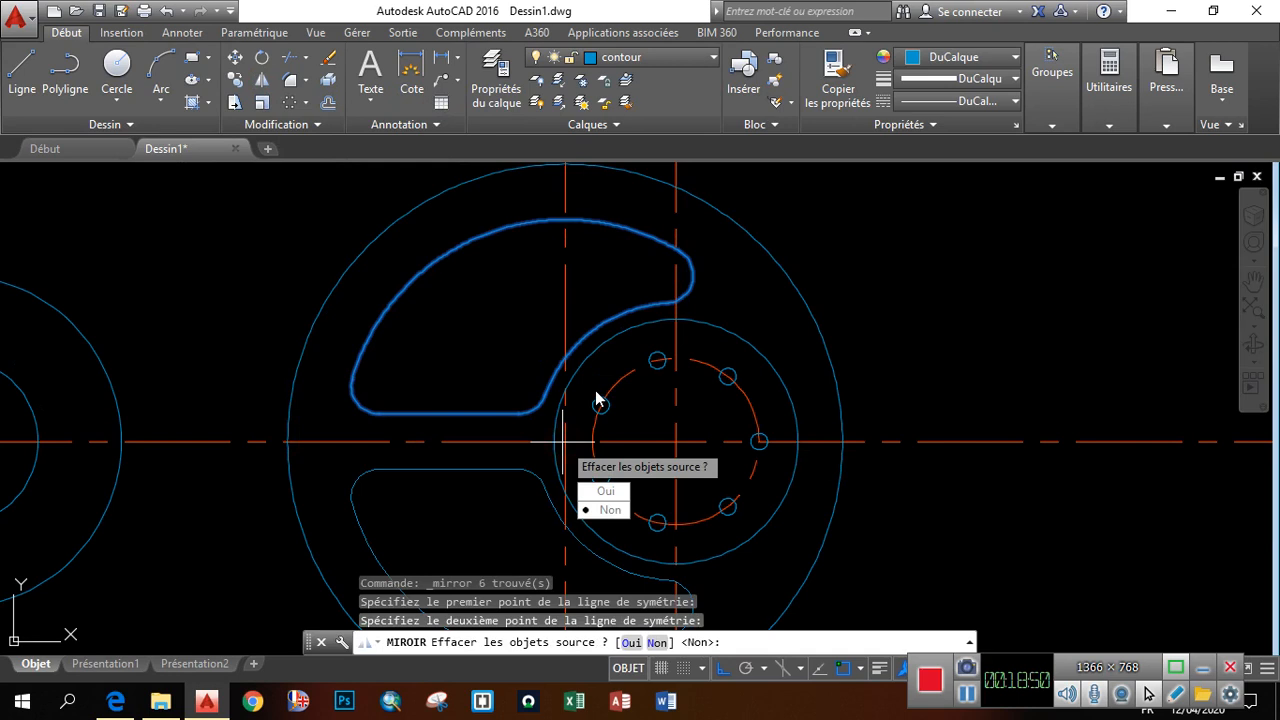
left_click(610, 510)
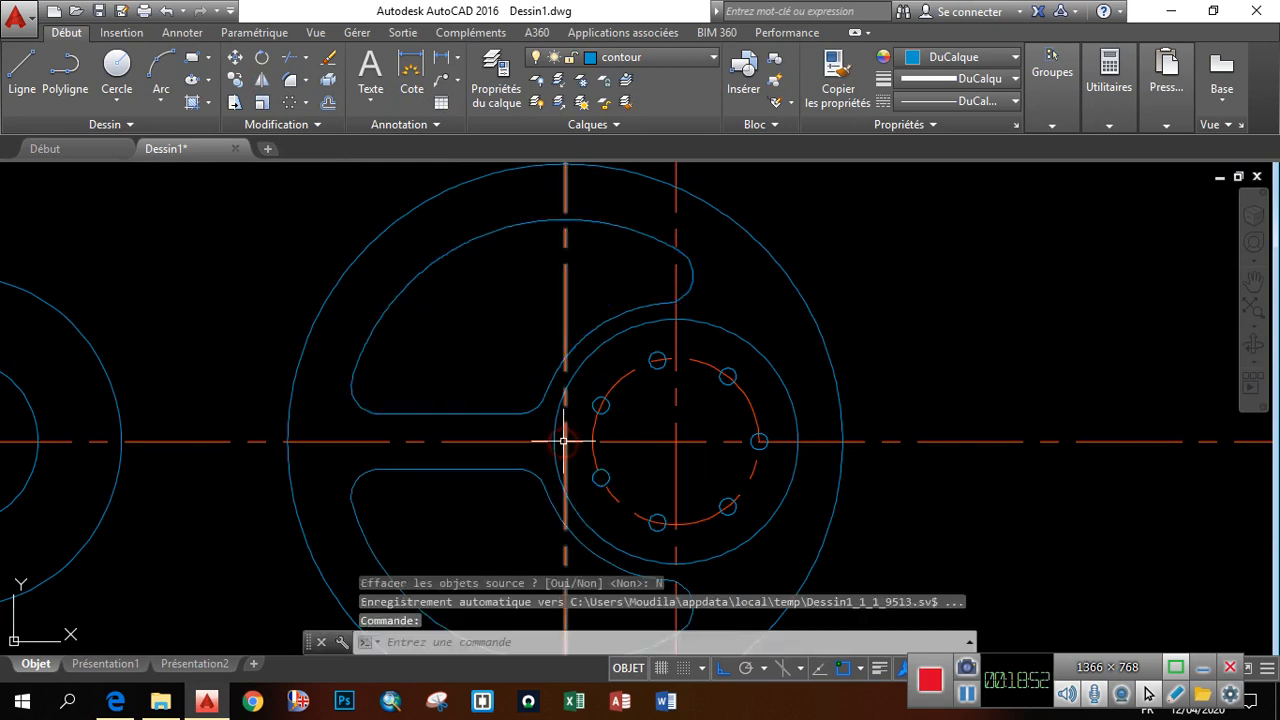
scroll(556, 263, "down", 4)
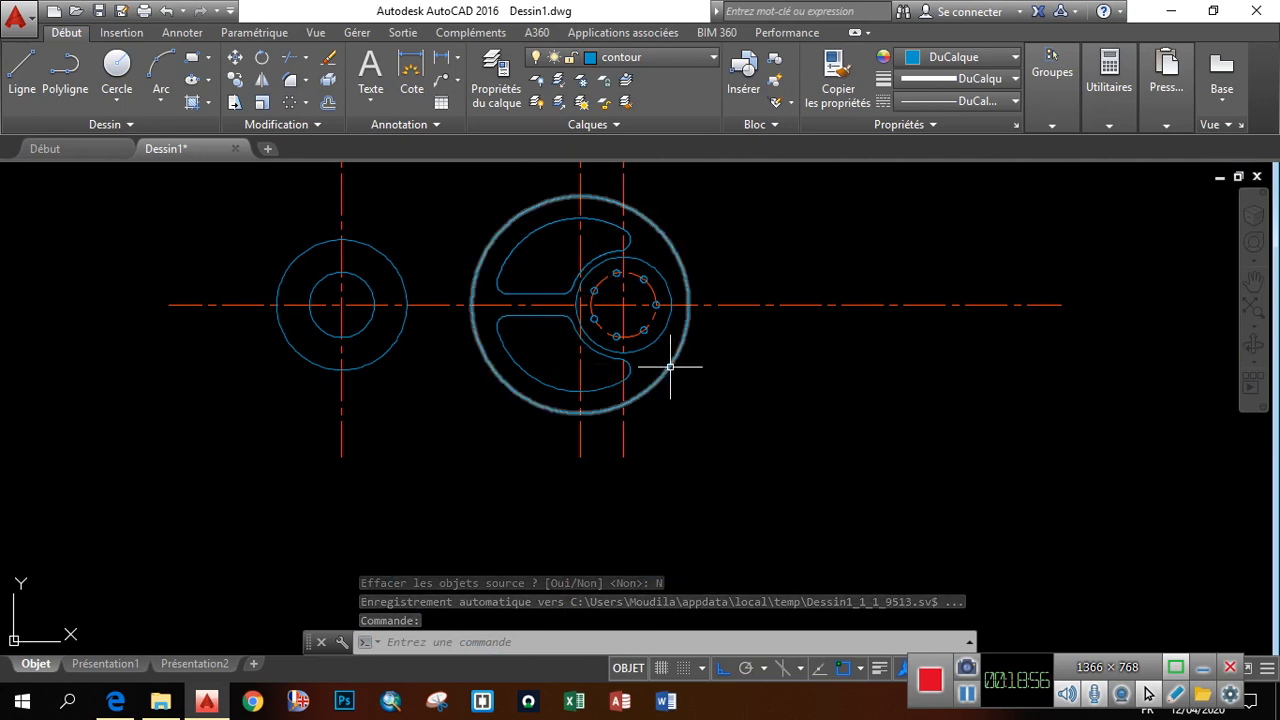
scroll(579, 280, "down", 3)
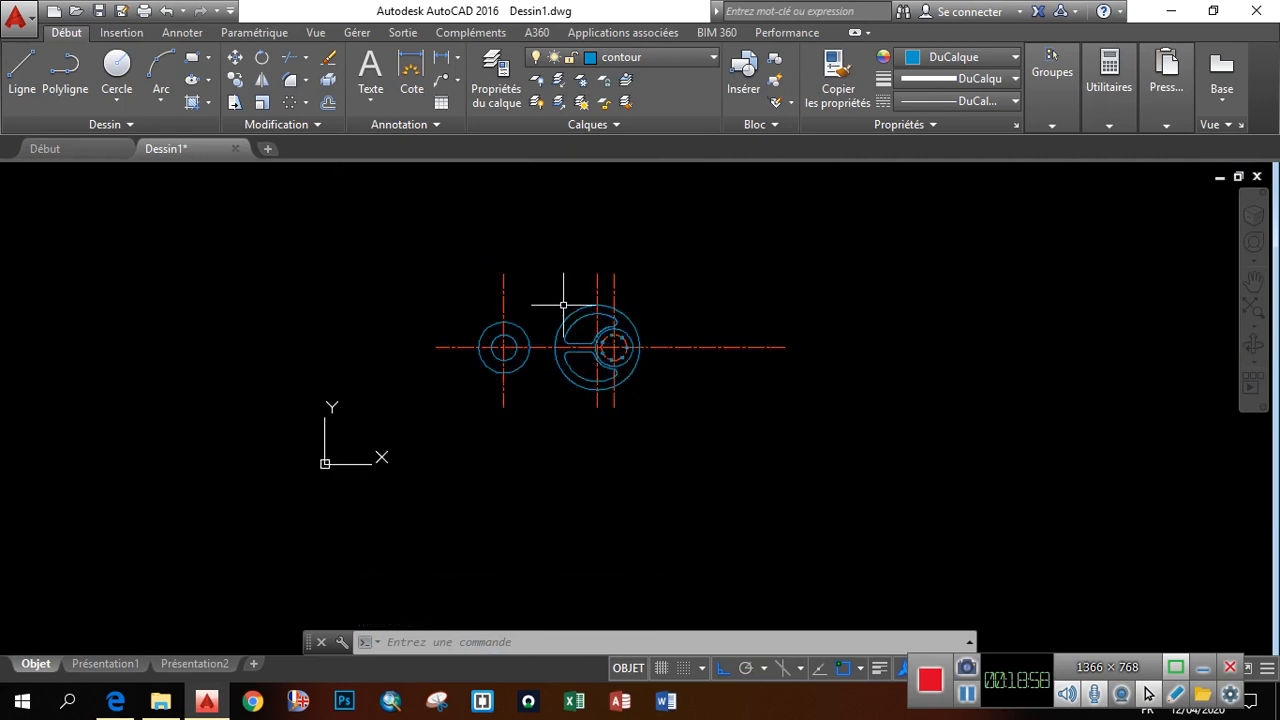
scroll(586, 414, "up", 5)
scroll(609, 425, "down", 2)
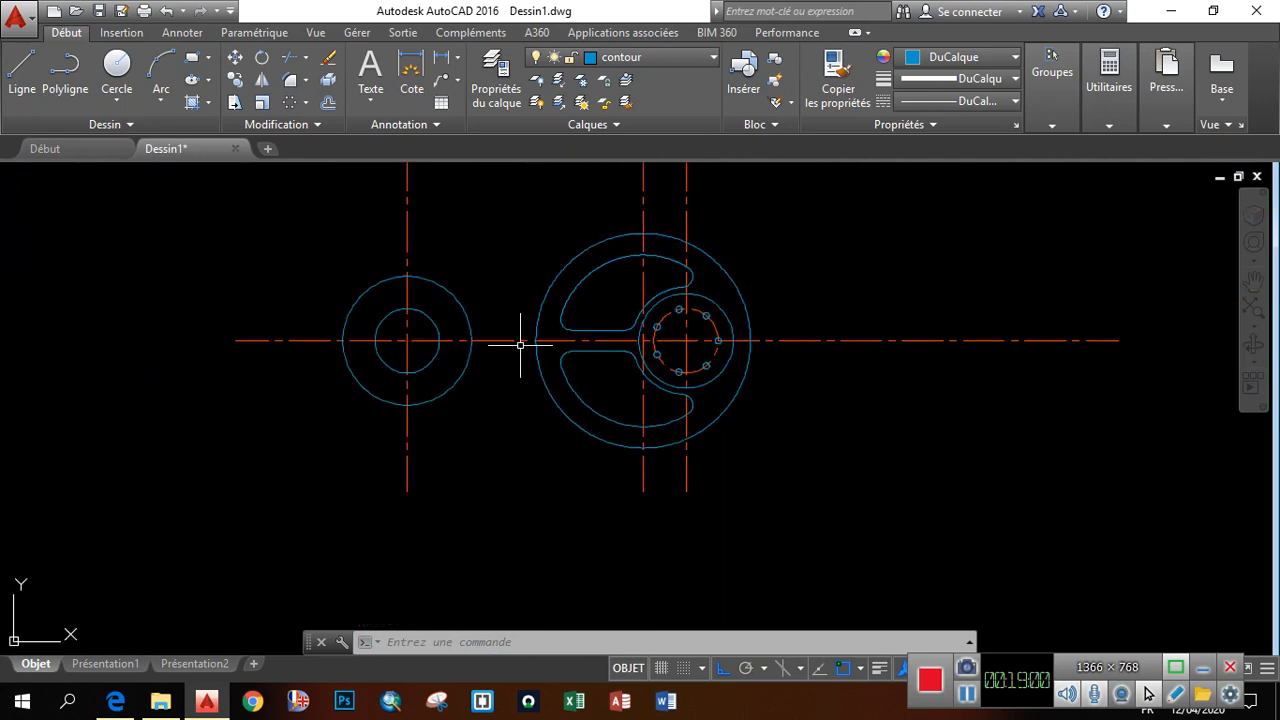
scroll(520, 345, "down", 3)
scroll(543, 309, "up", 4)
scroll(554, 319, "down", 1)
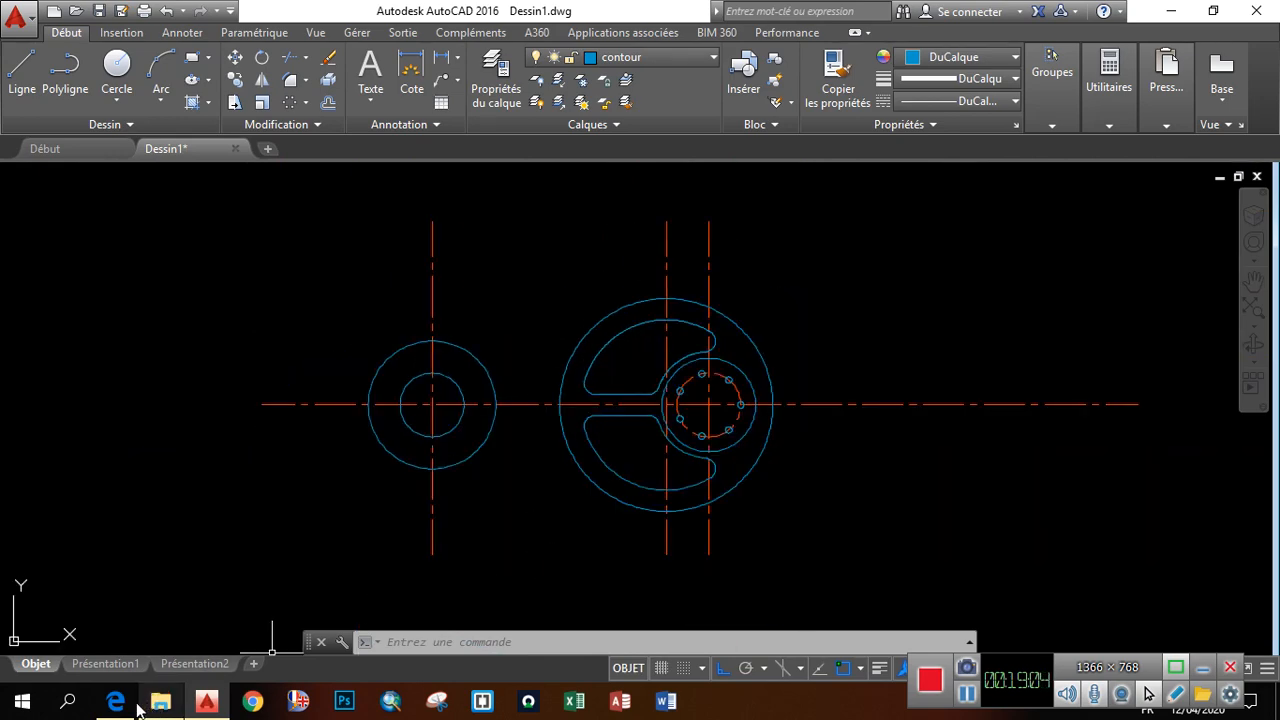
Start a line and set Tangente as the only active object snap
left_click(136, 706)
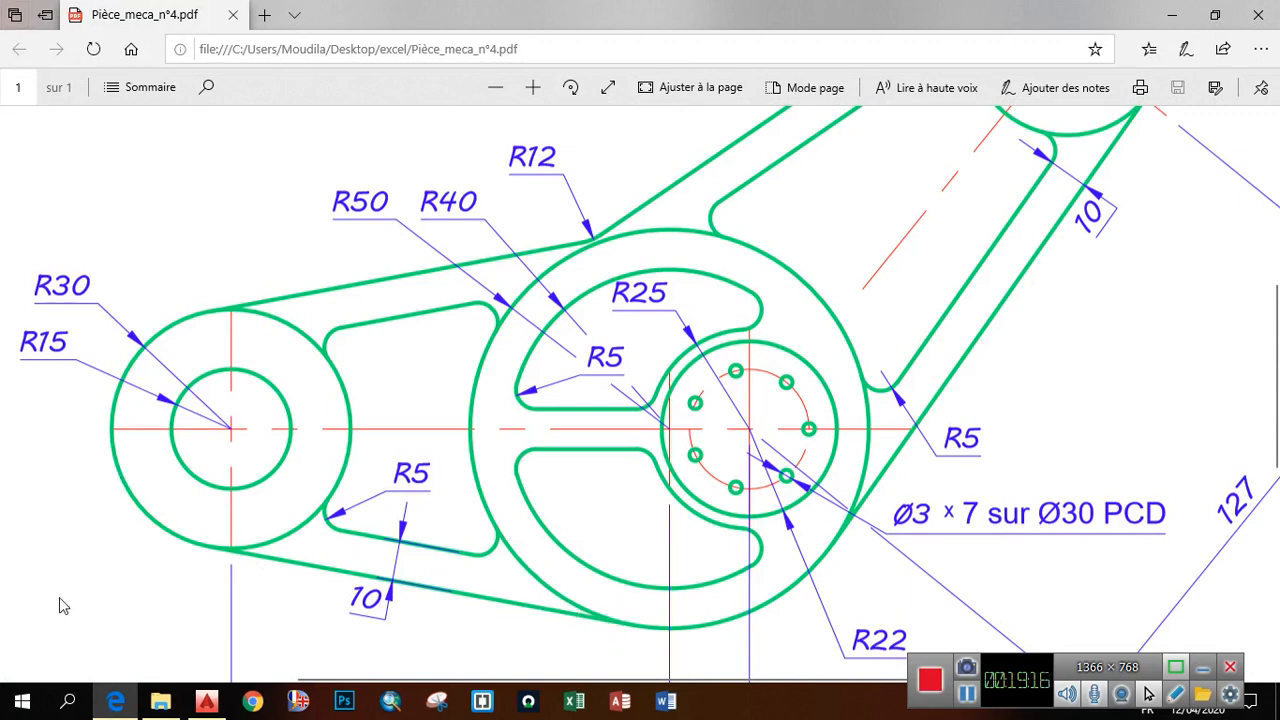
left_click(206, 701)
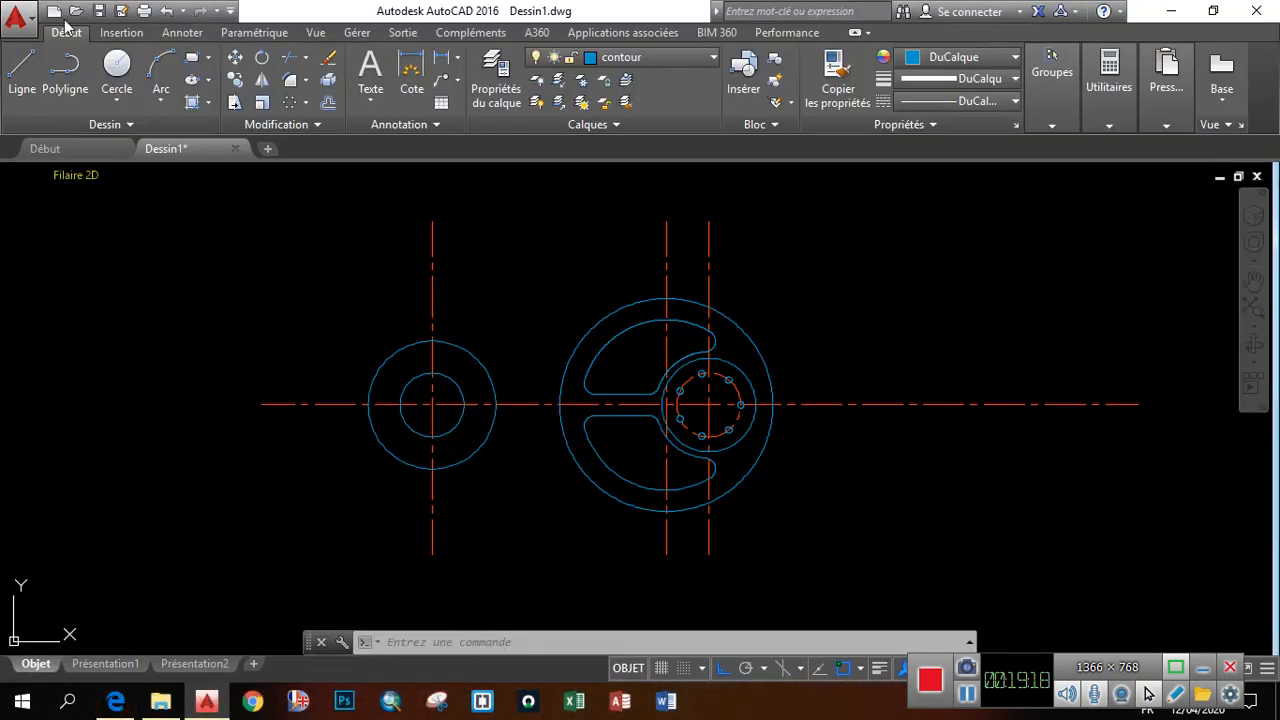
left_click(22, 72)
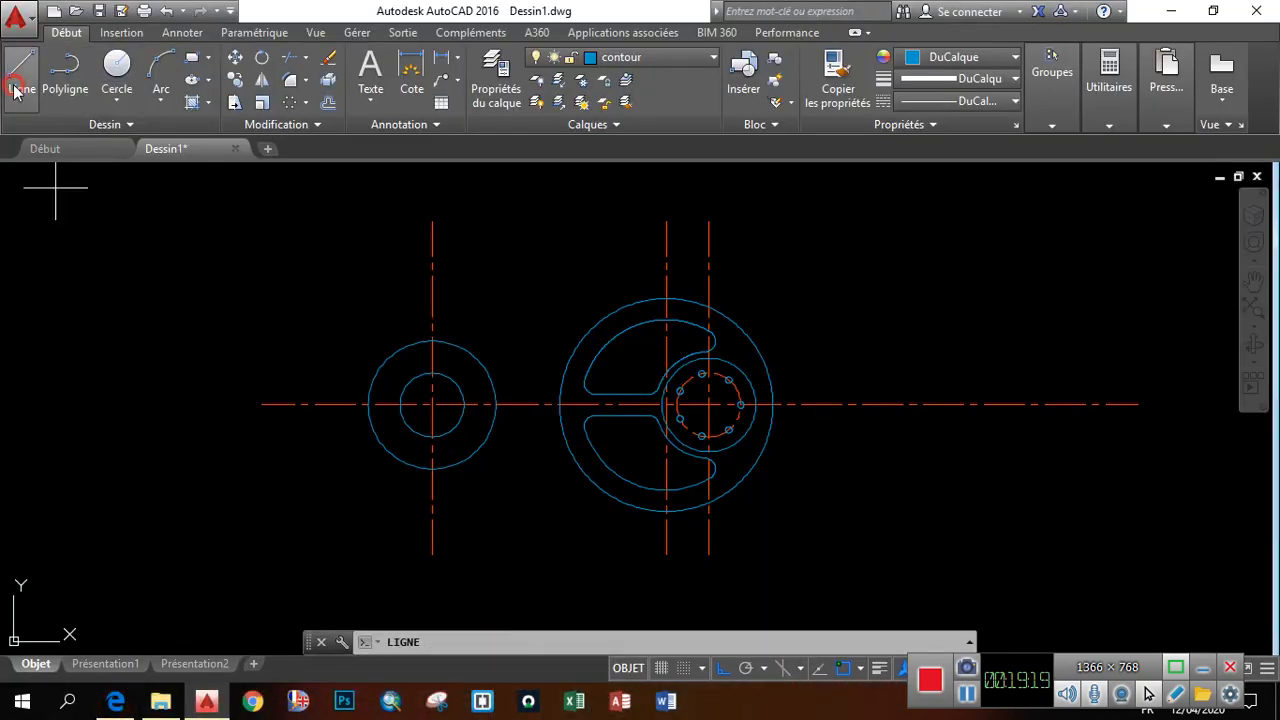
left_click(862, 668)
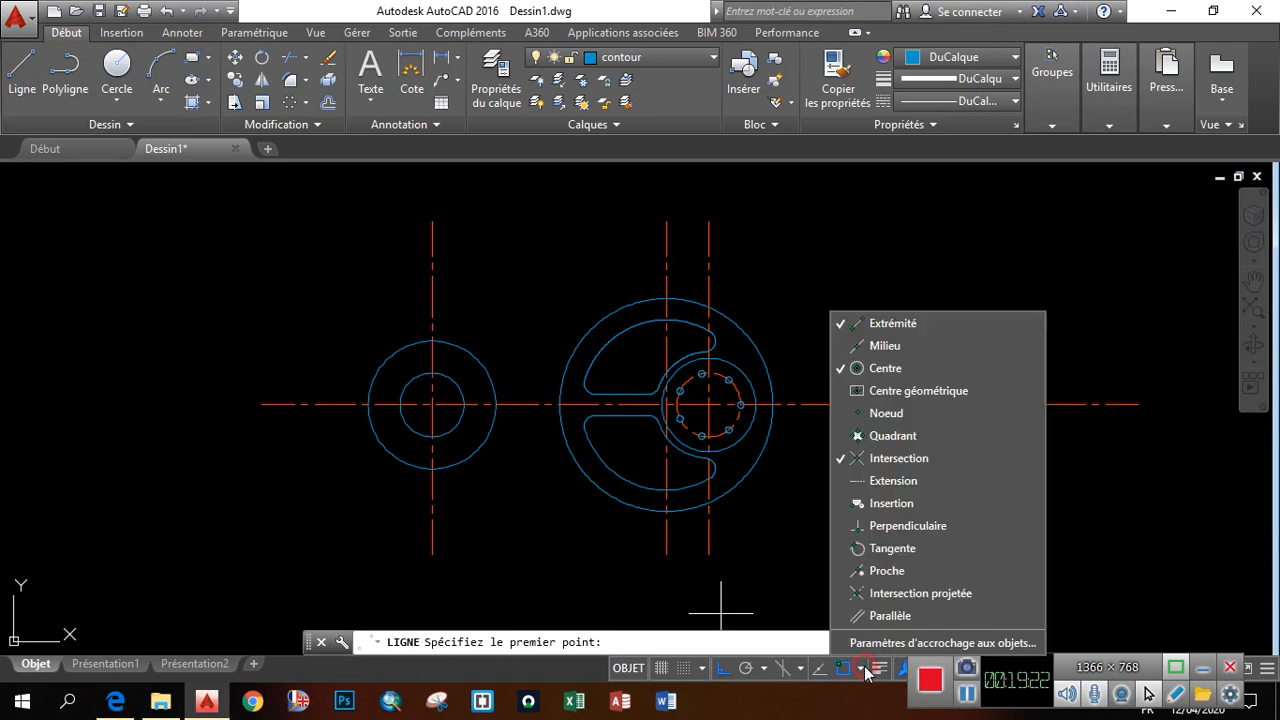
left_click(841, 391)
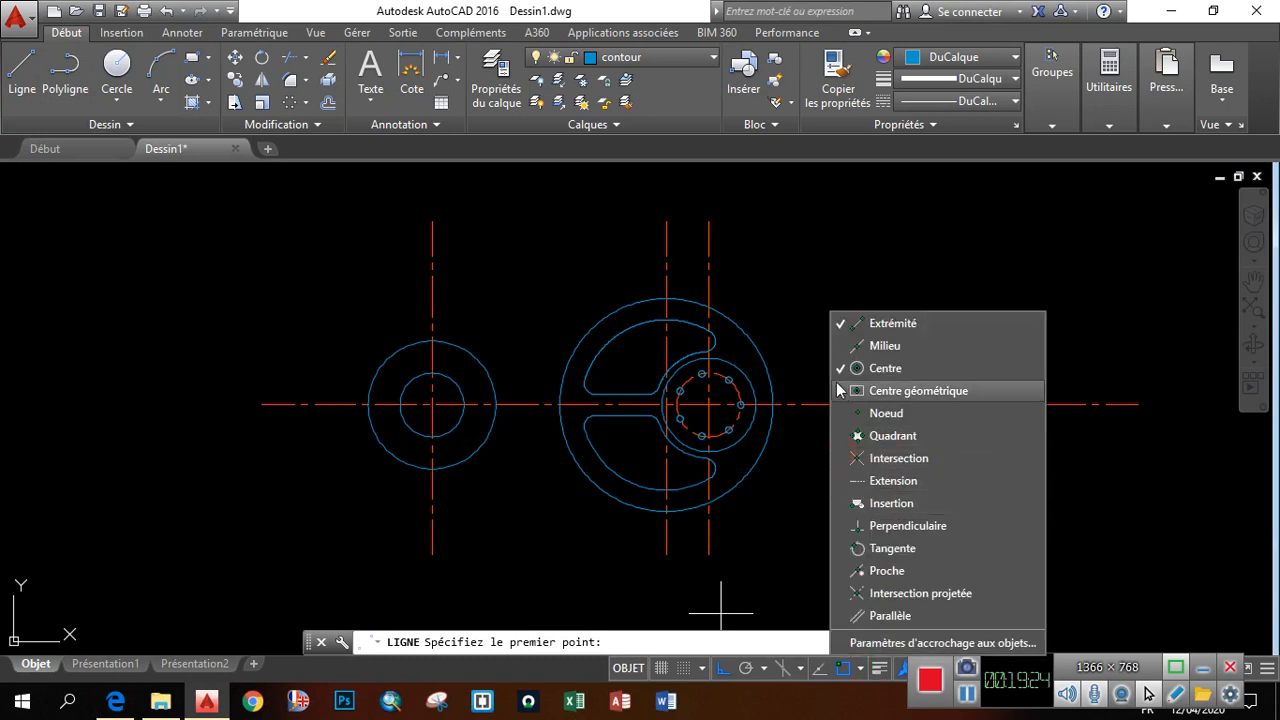
left_click(838, 391)
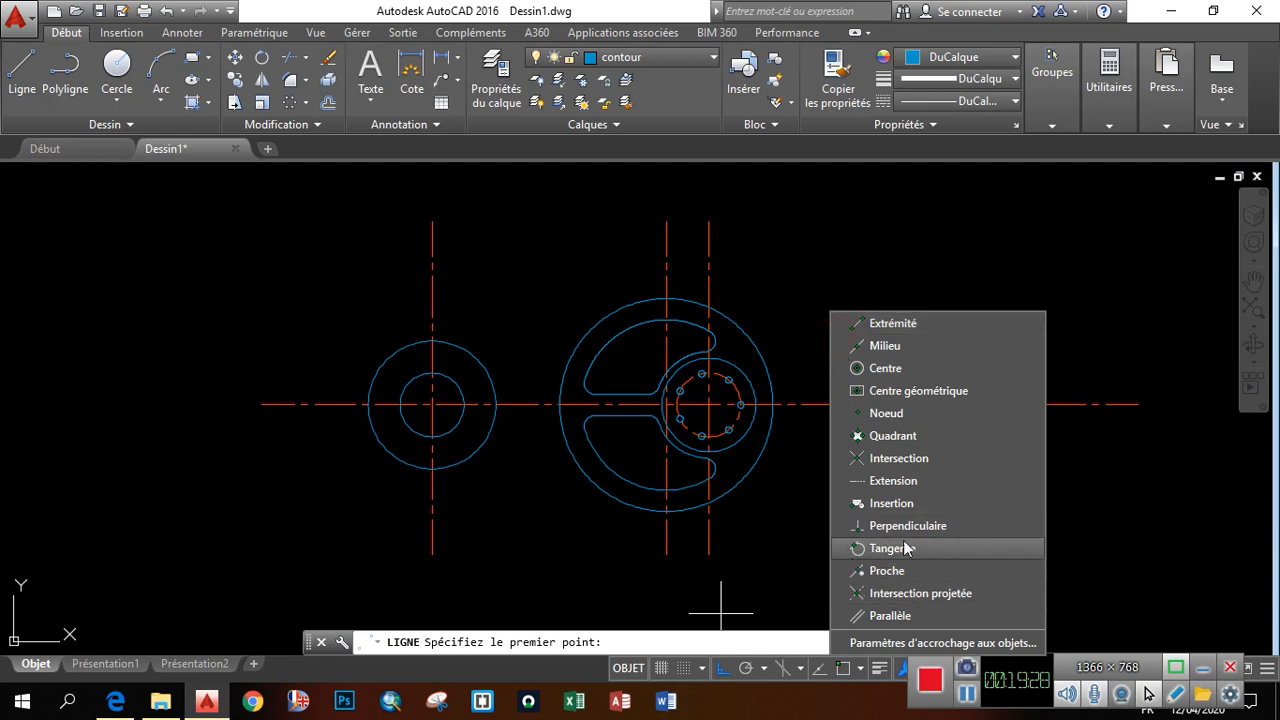
left_click(851, 549)
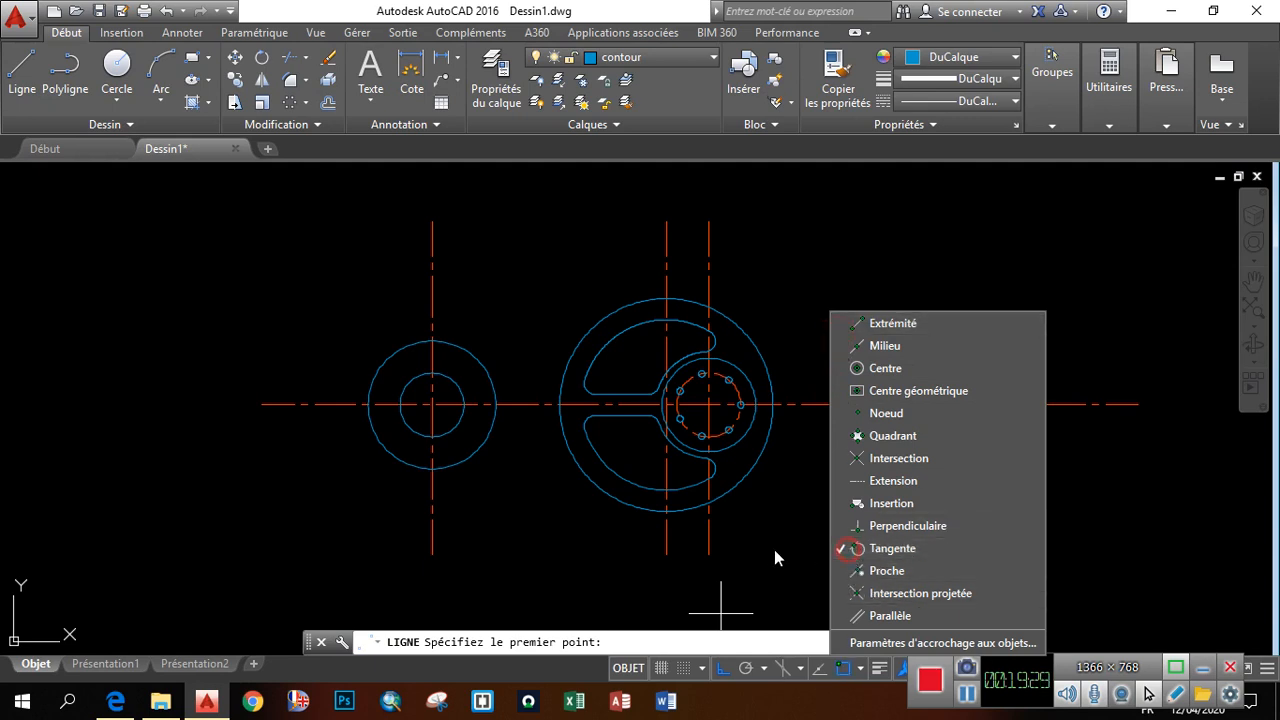
Draw two lines tangent to the small hub's outer circle and the large outer circle, one below and one above
left_click(386, 451)
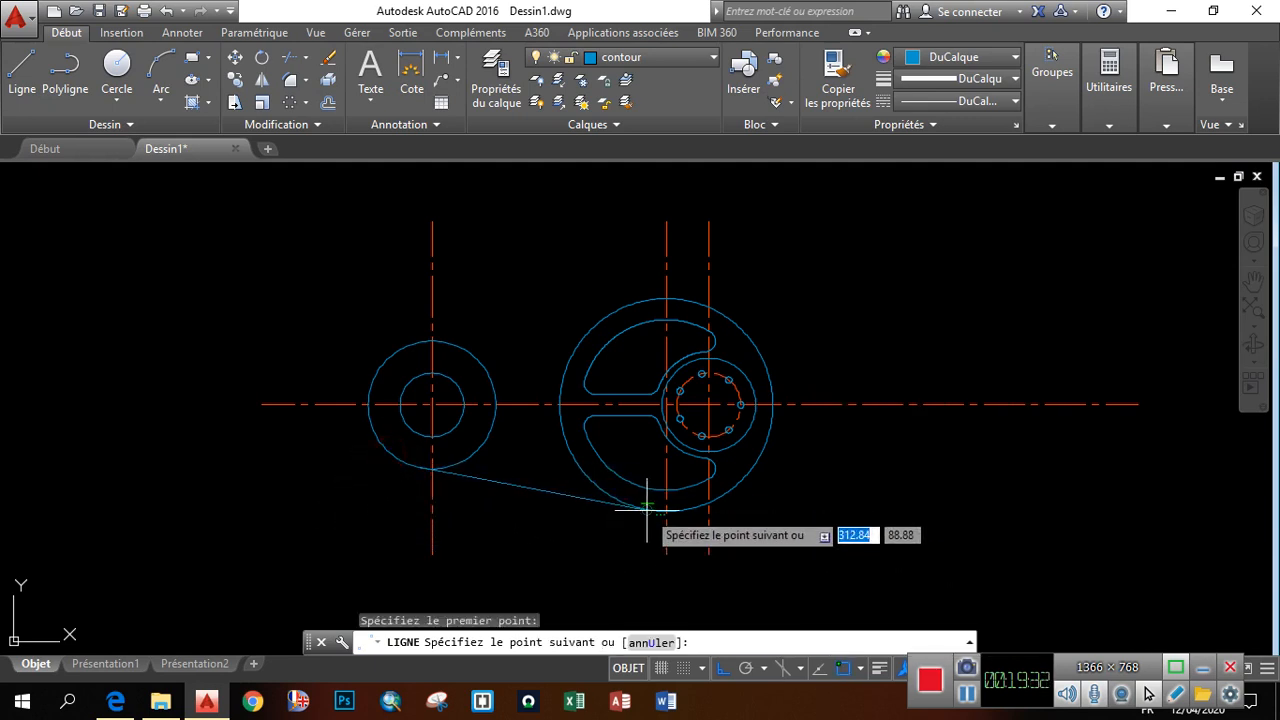
left_click(646, 510)
key("Return")
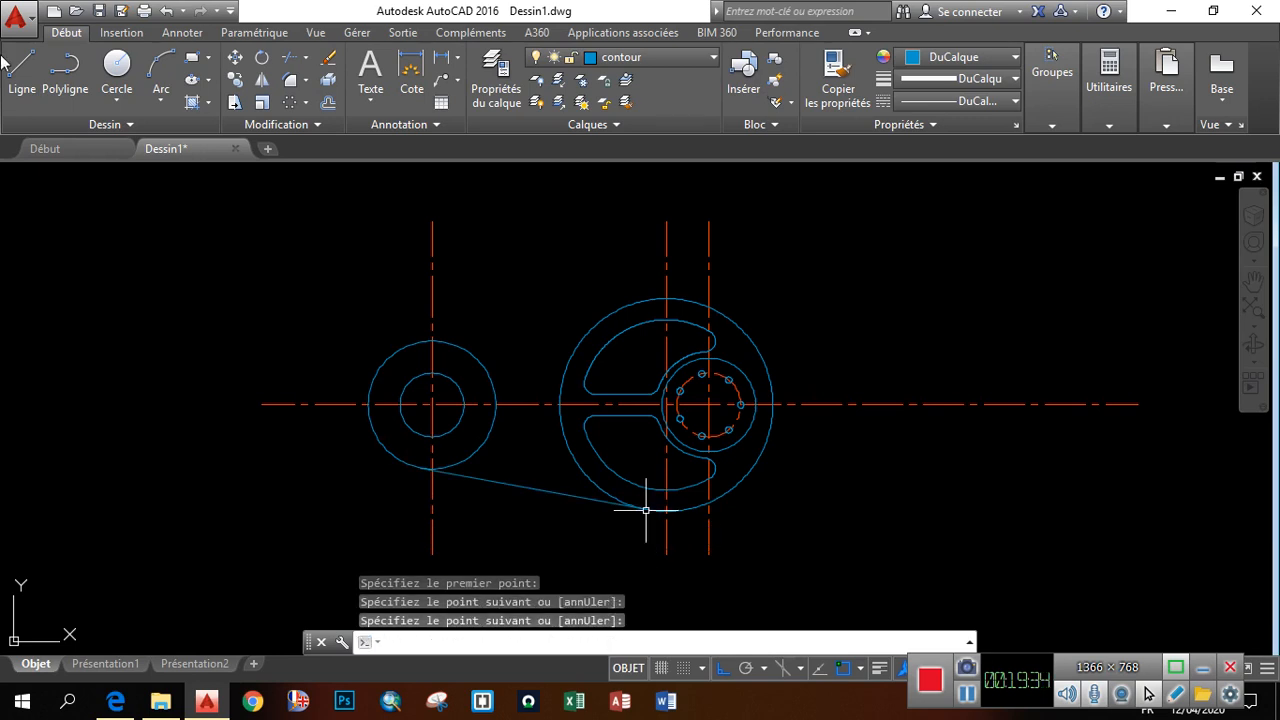
key("Return")
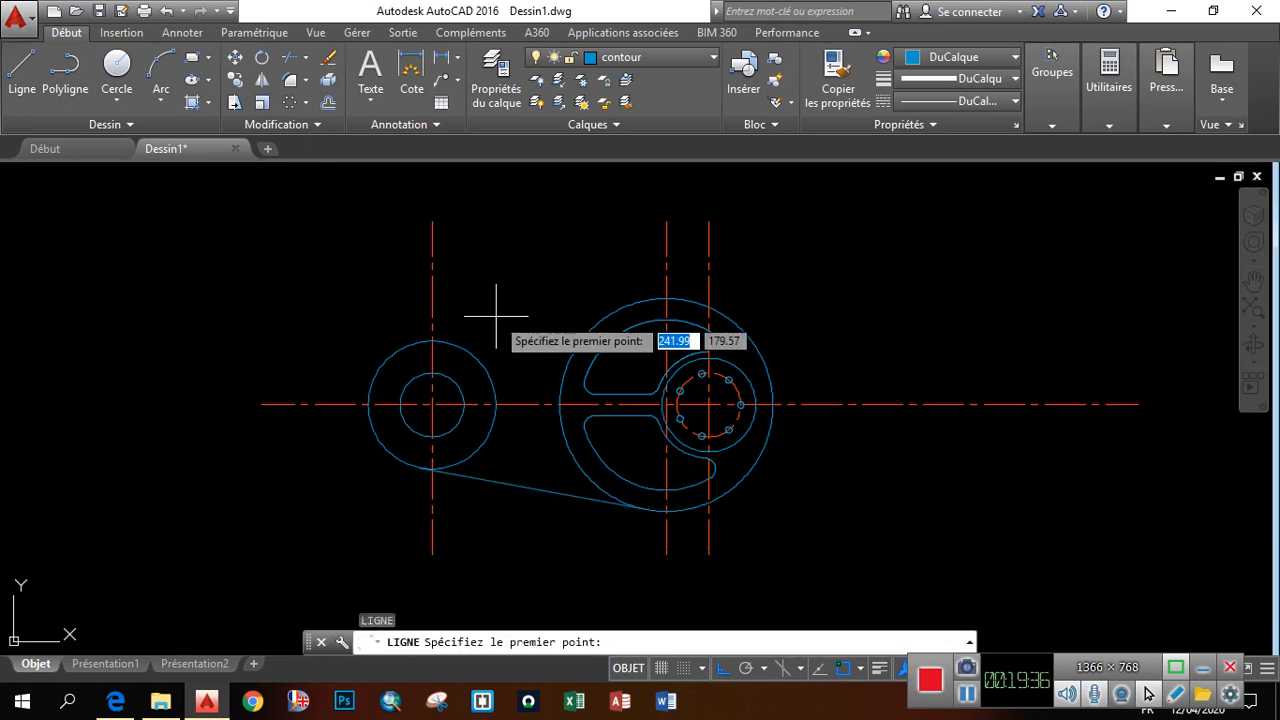
left_click(443, 348)
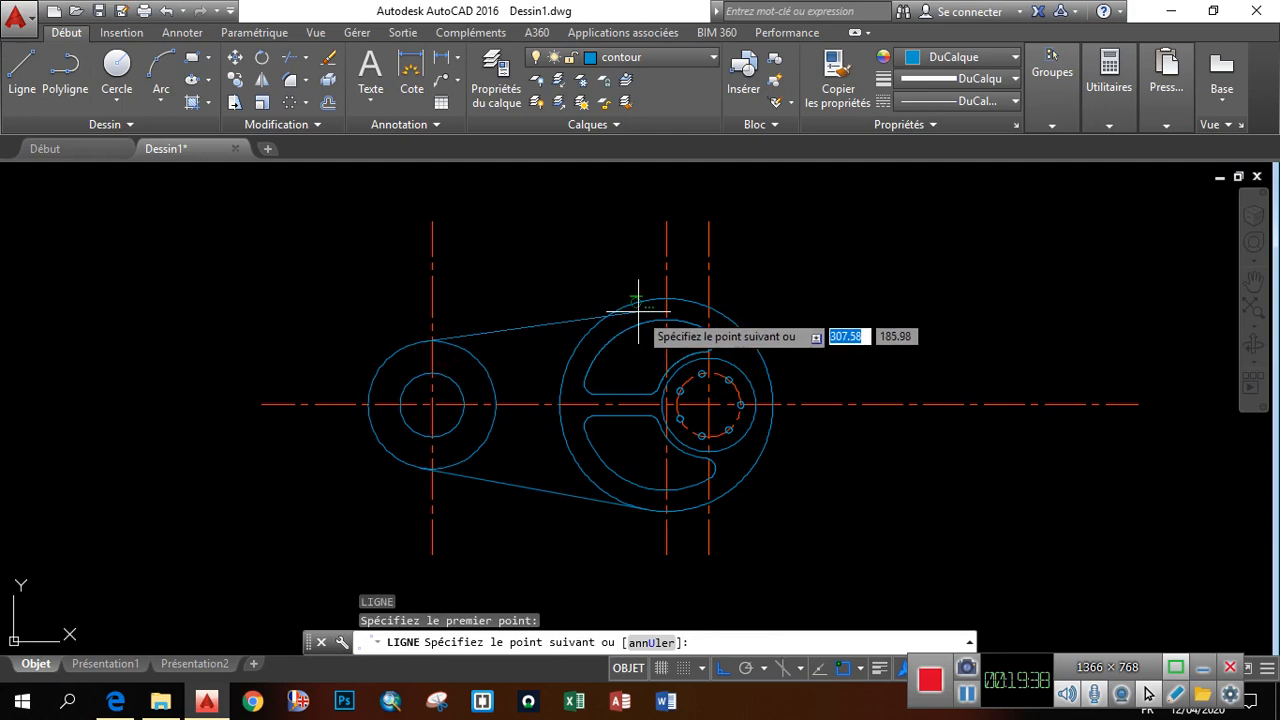
left_click(634, 305)
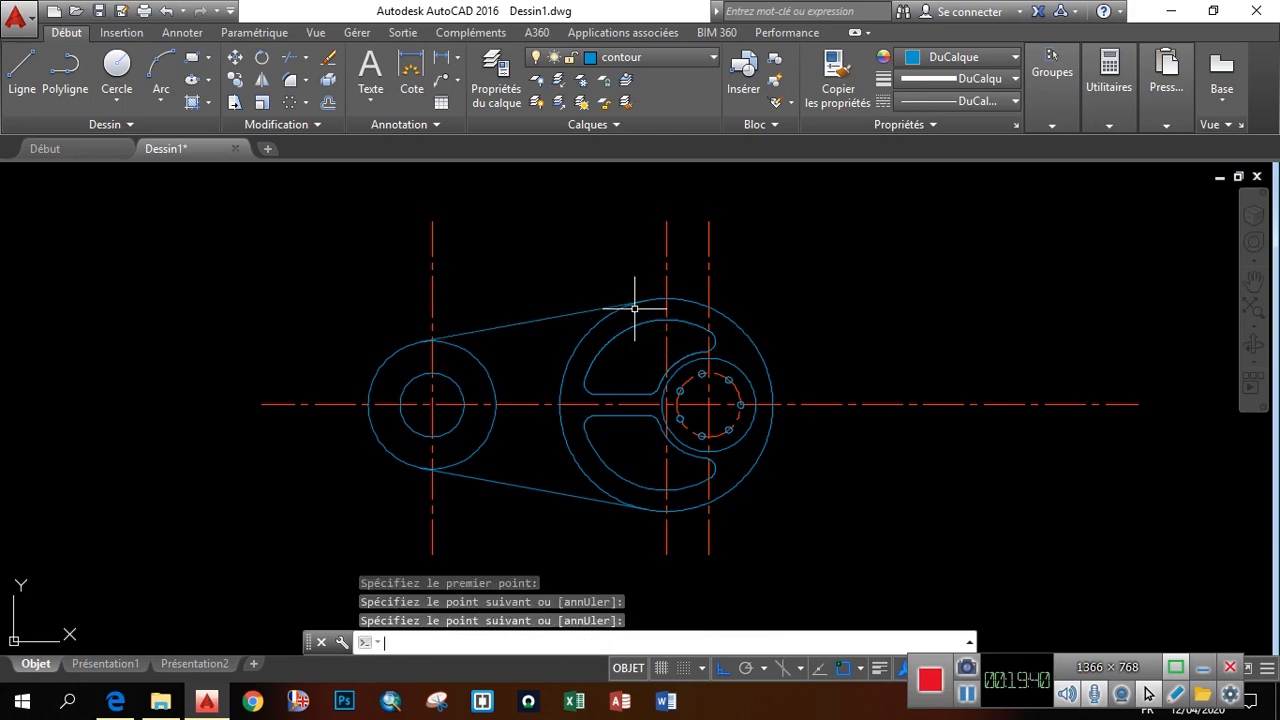
key("Return")
Check the rib spacing in Pièce_meca_n°4.pdf and offset both tangent lines 10 inward in AutoCAD
left_click(128, 705)
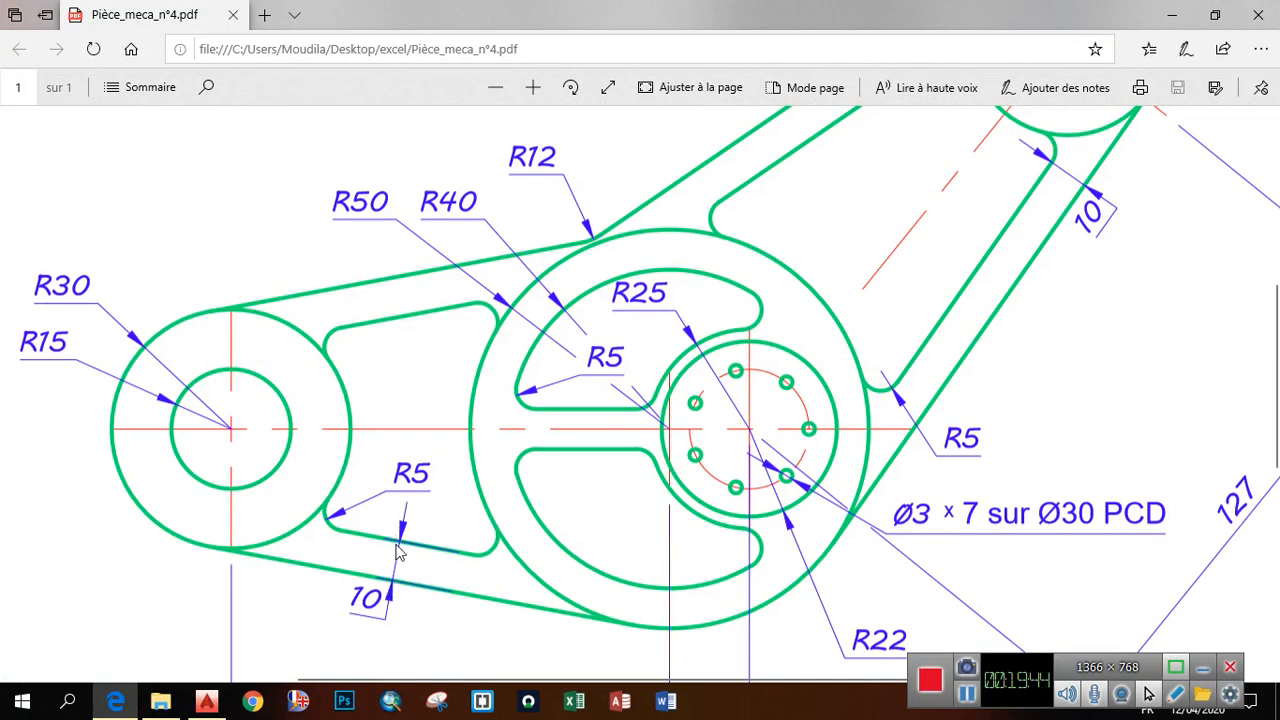
left_click(207, 701)
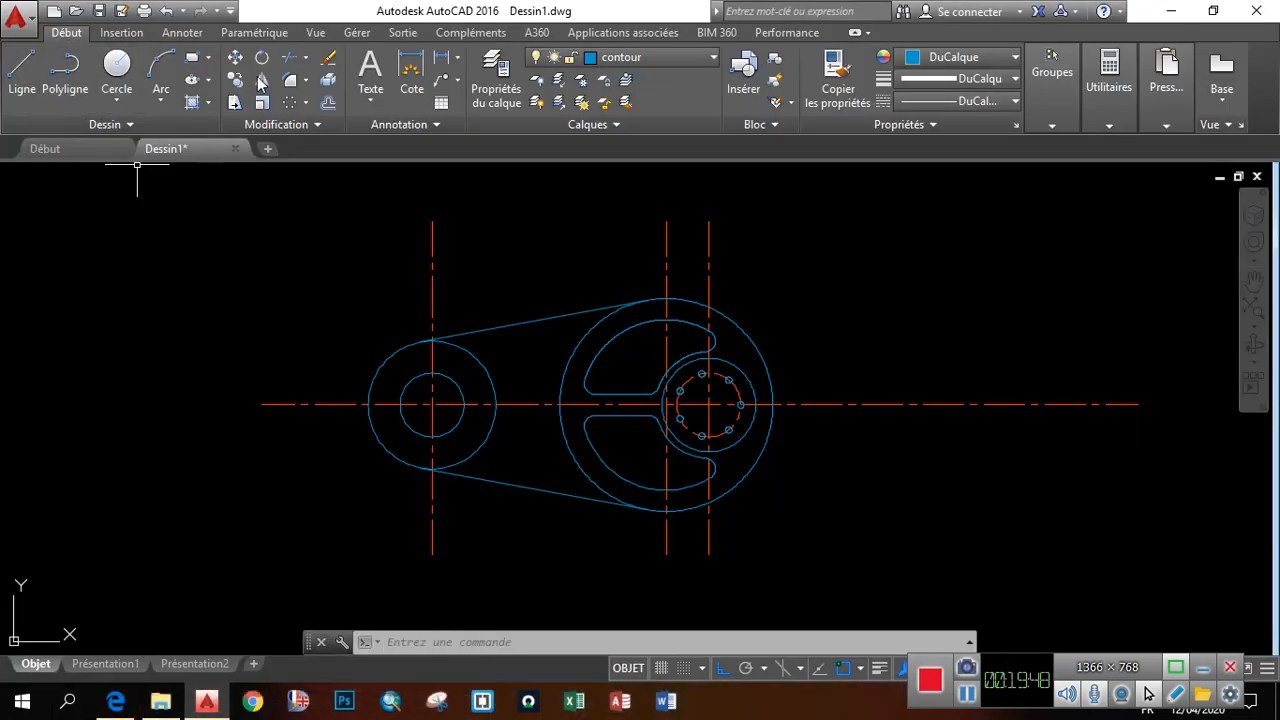
left_click(328, 103)
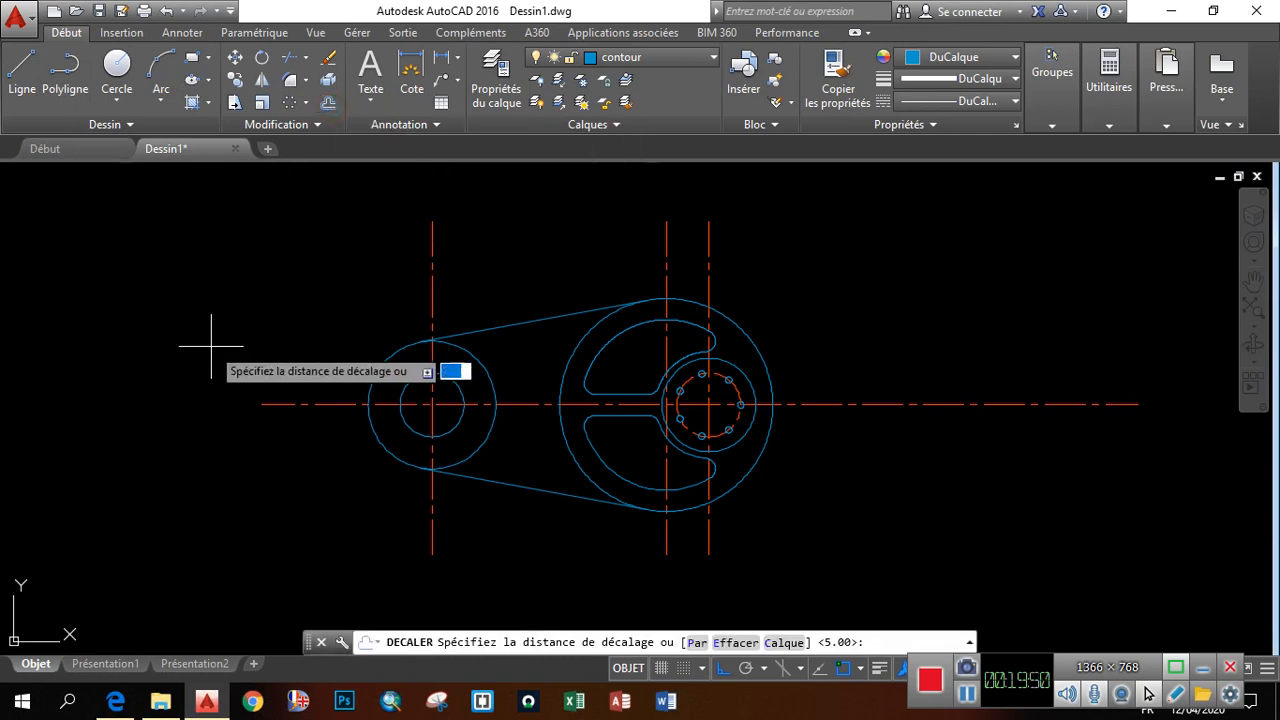
key("Return")
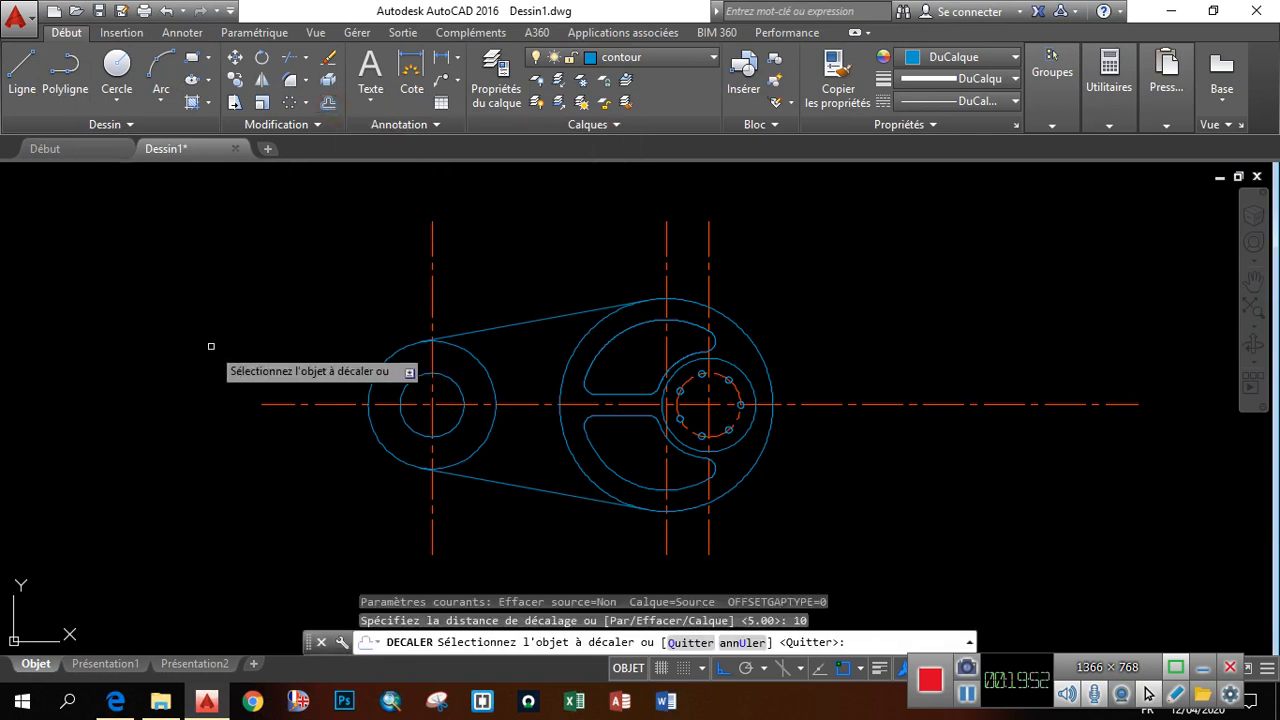
left_click(540, 484)
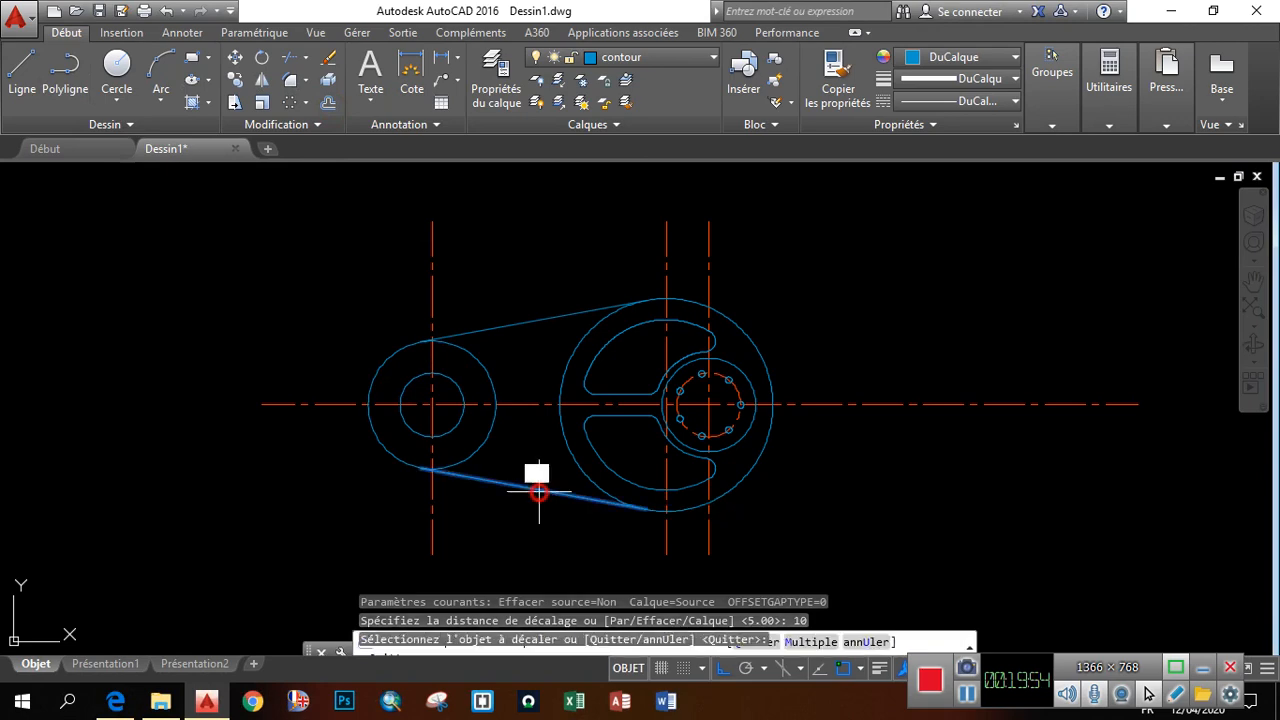
left_click(528, 453)
left_click(529, 318)
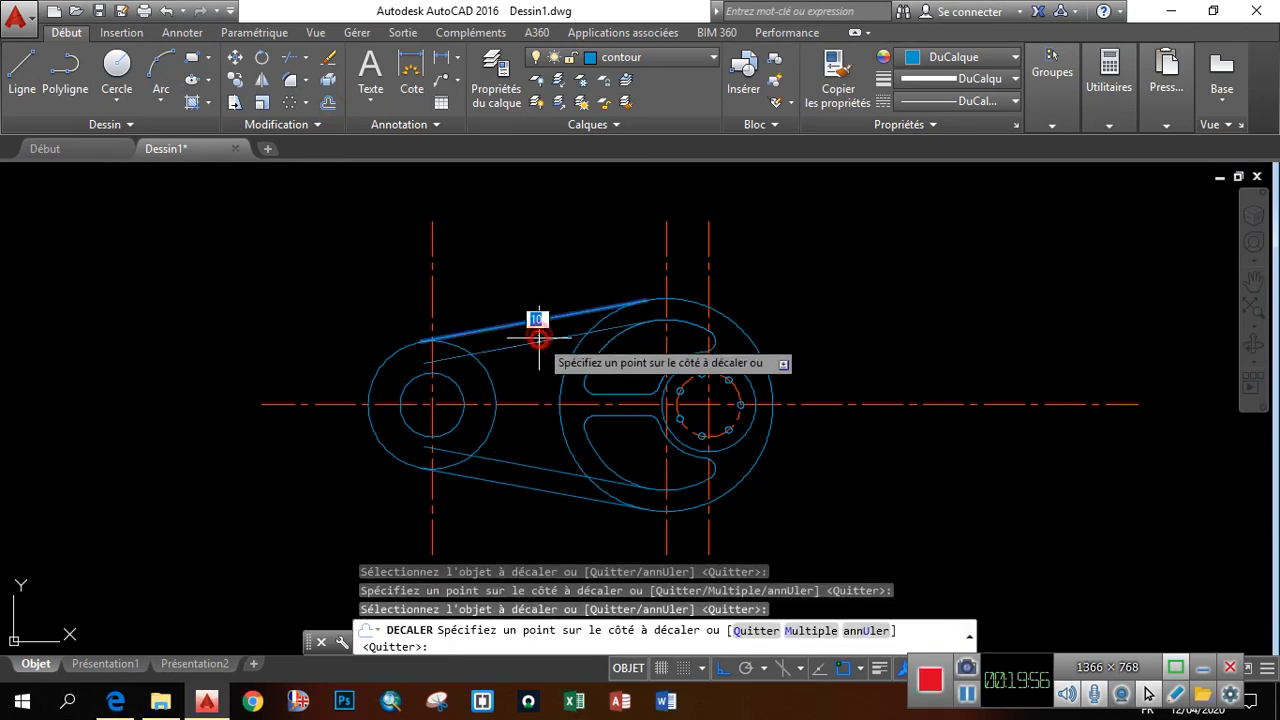
left_click(532, 336)
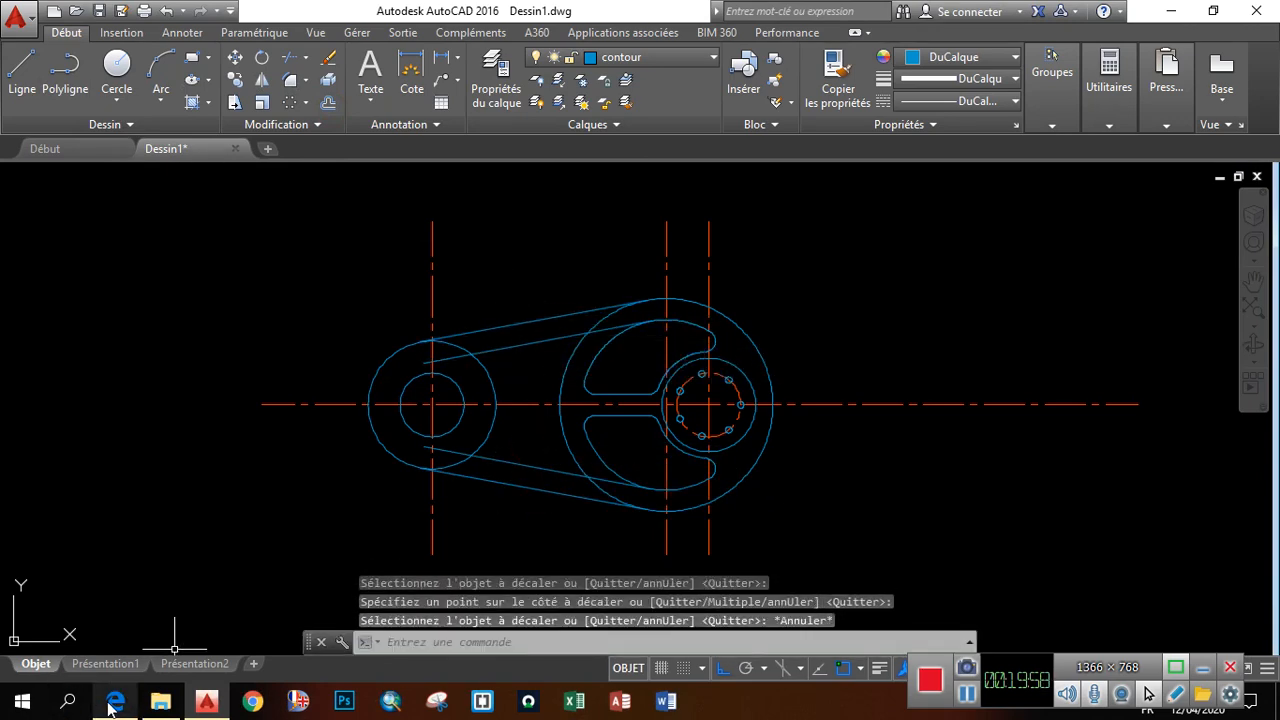
Fillet the upper offset line with radius 5 to the small hub's outer circle and the large outer circle, per the PDF
left_click(116, 702)
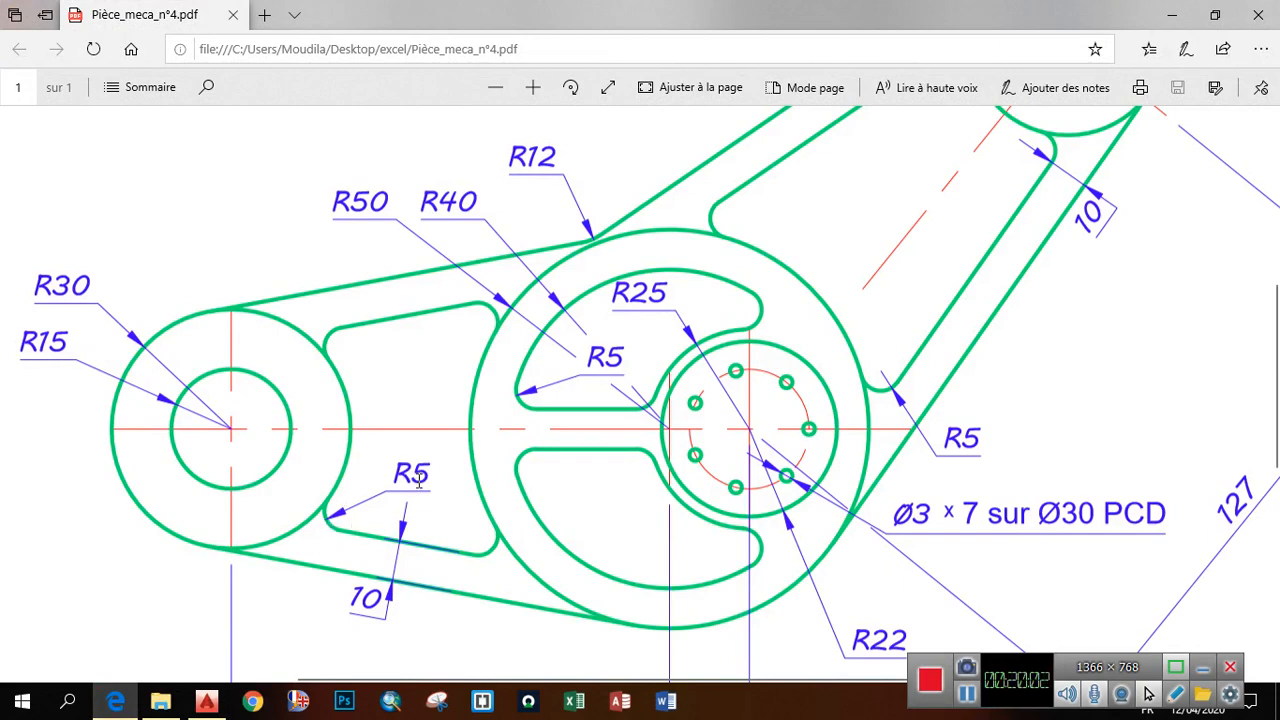
left_click(116, 702)
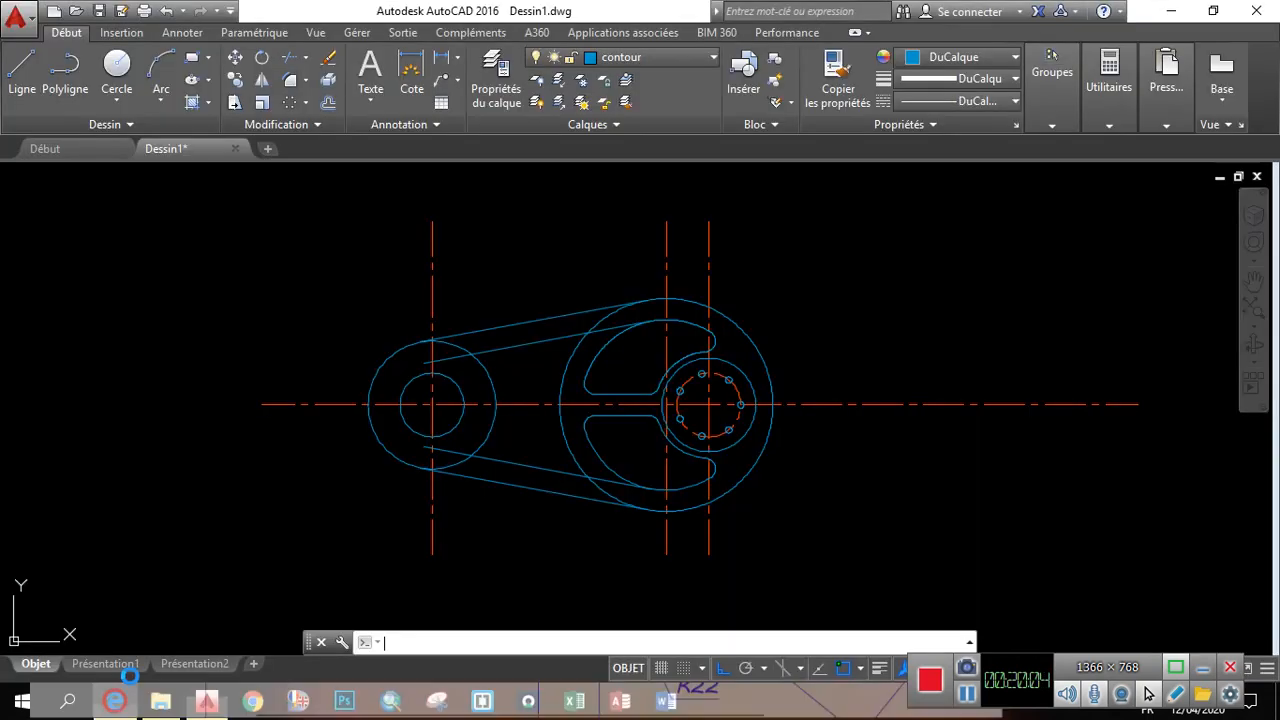
left_click(288, 86)
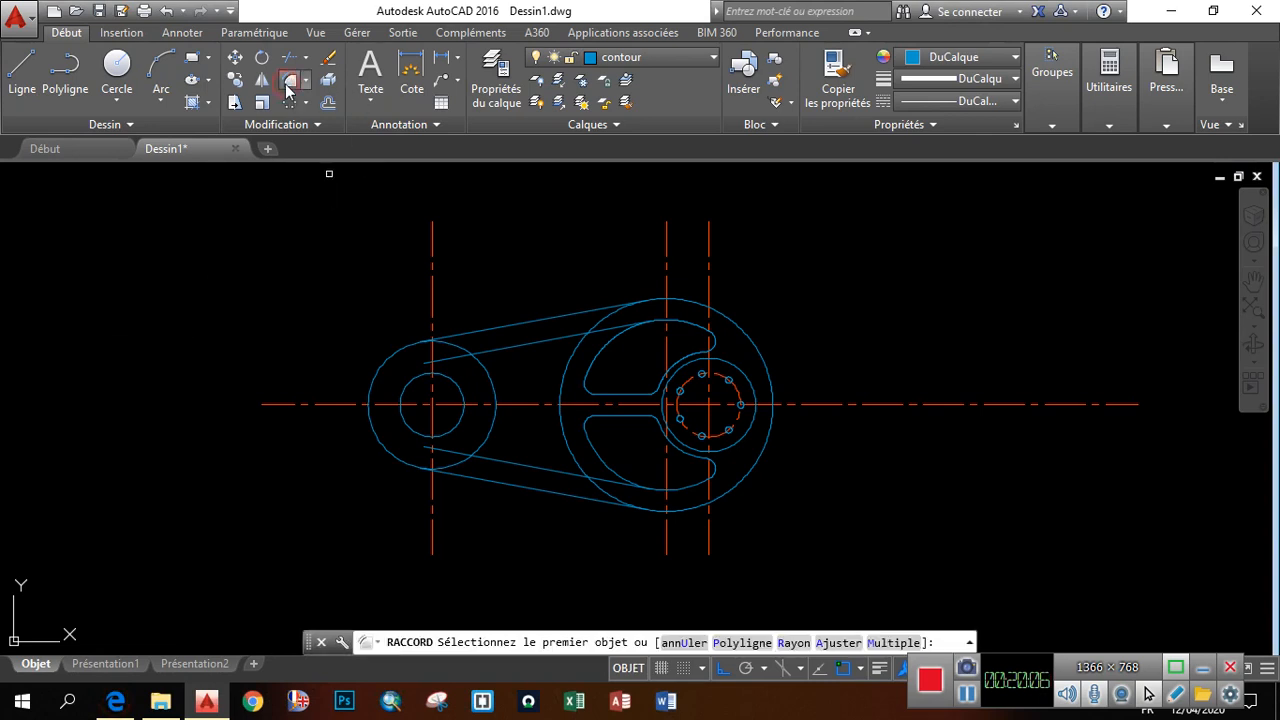
type("r")
key("Return")
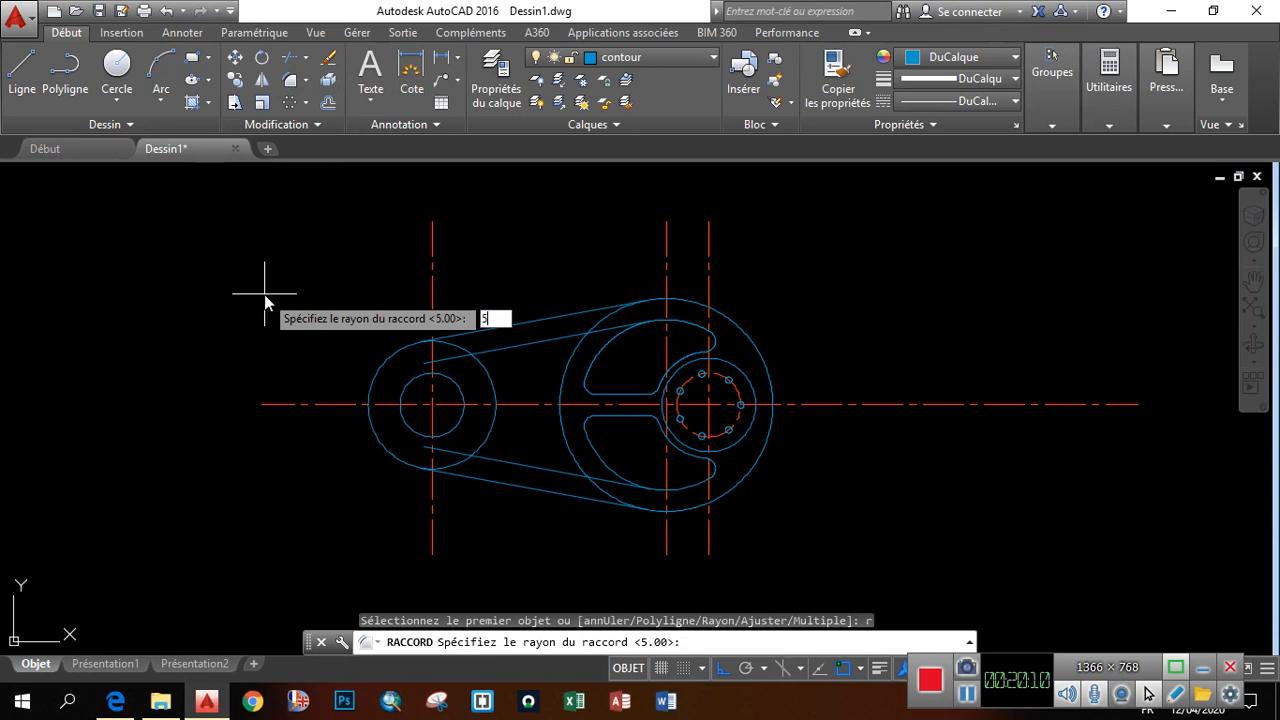
key("Return")
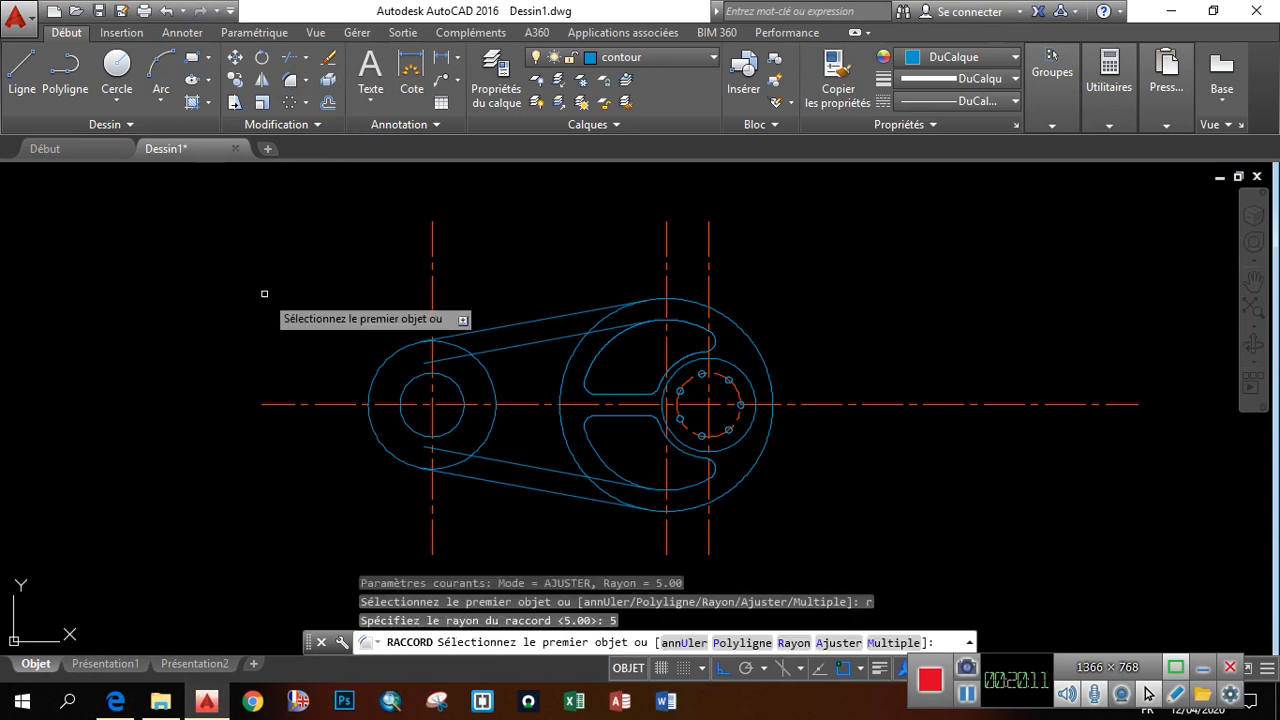
left_click(522, 344)
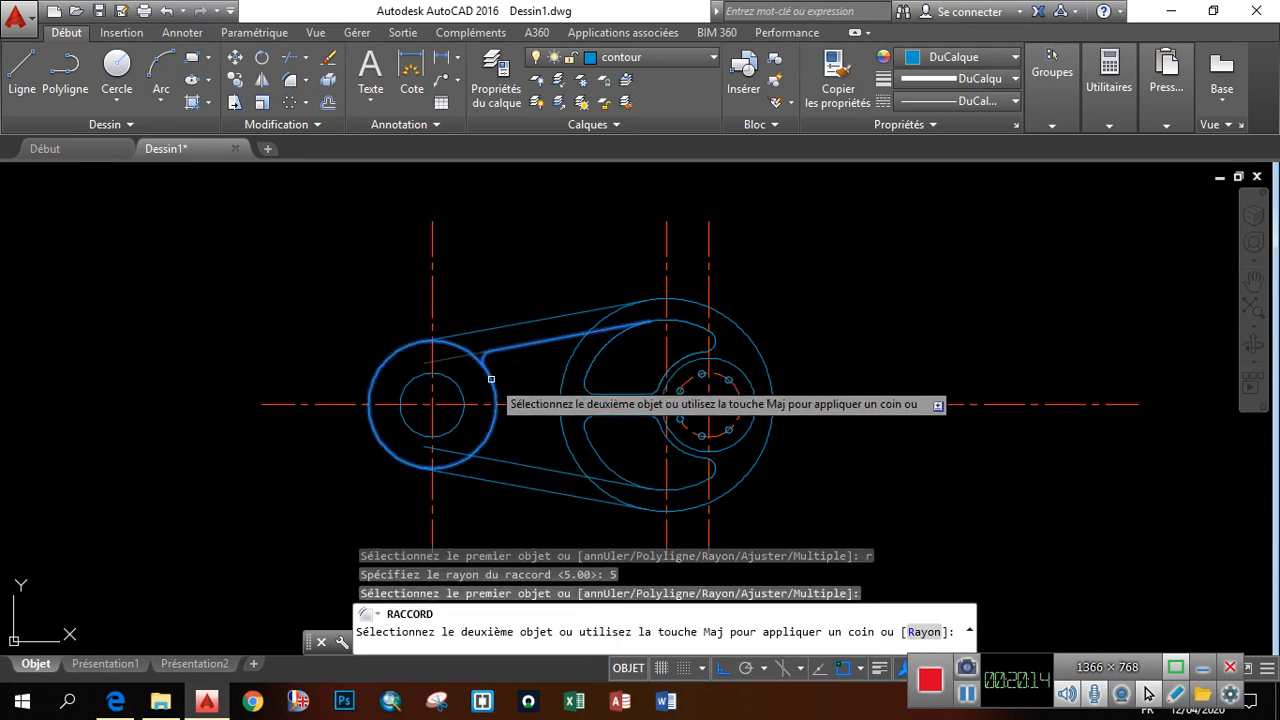
left_click(490, 380)
key("Return")
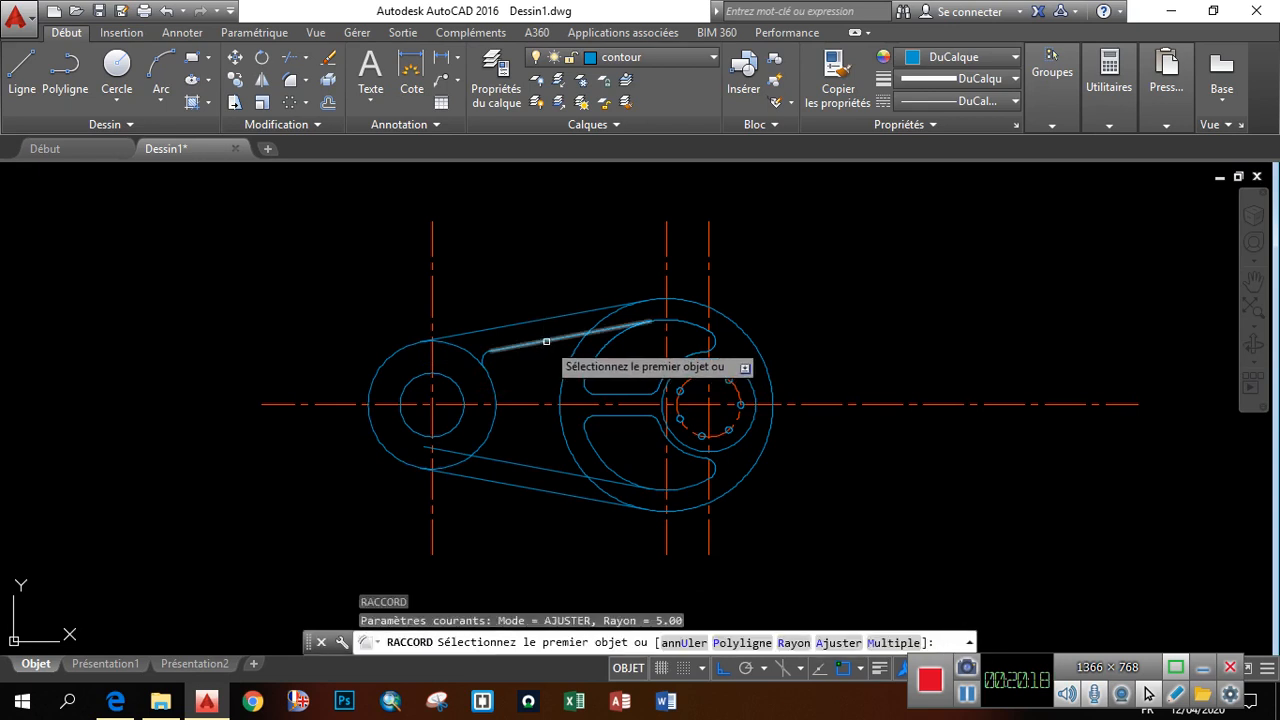
left_click(552, 346)
left_click(571, 367)
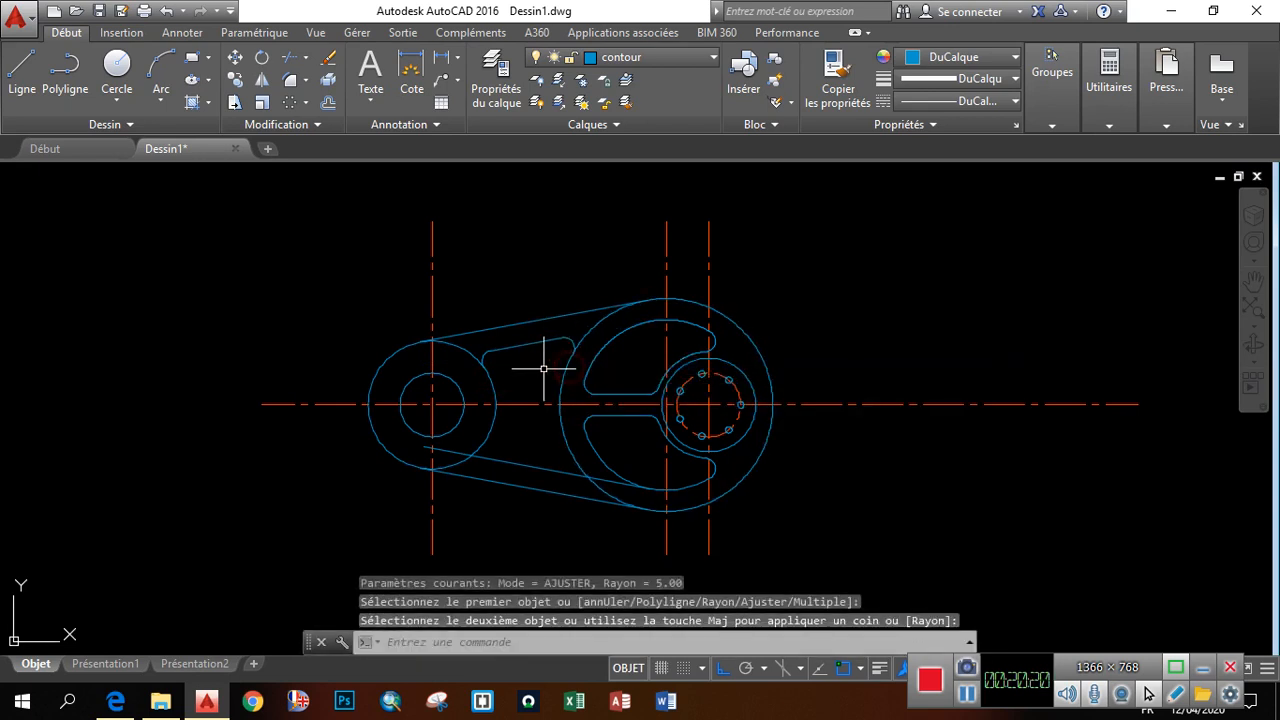
Fillet the lower offset line to the small hub's outer circle and the large outer circle, keeping the radius of 5
key("Return")
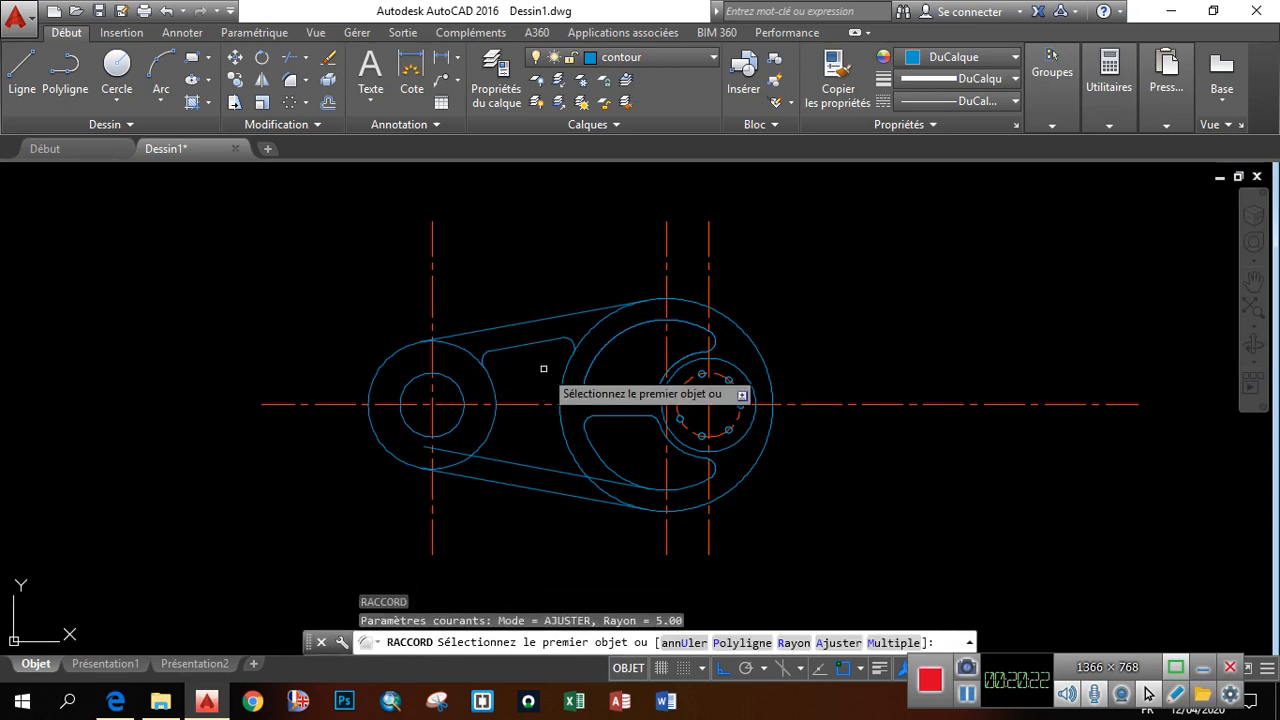
left_click(485, 457)
key("Escape")
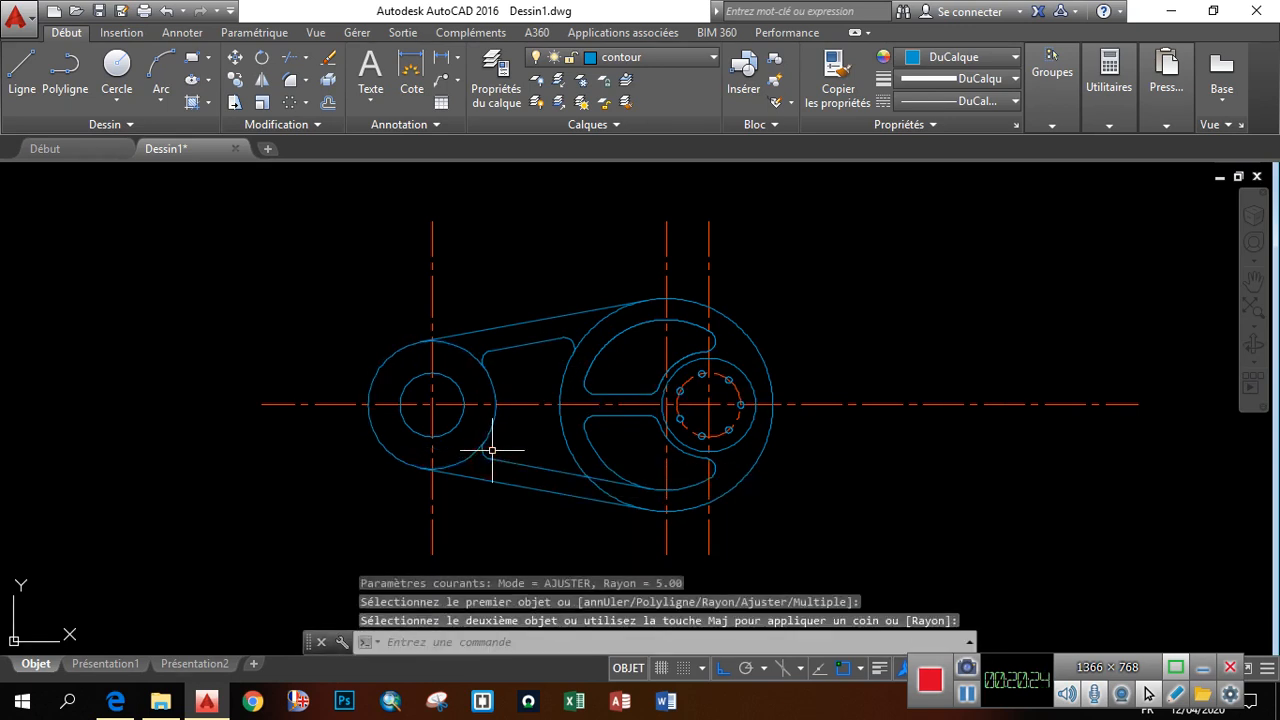
key("Return")
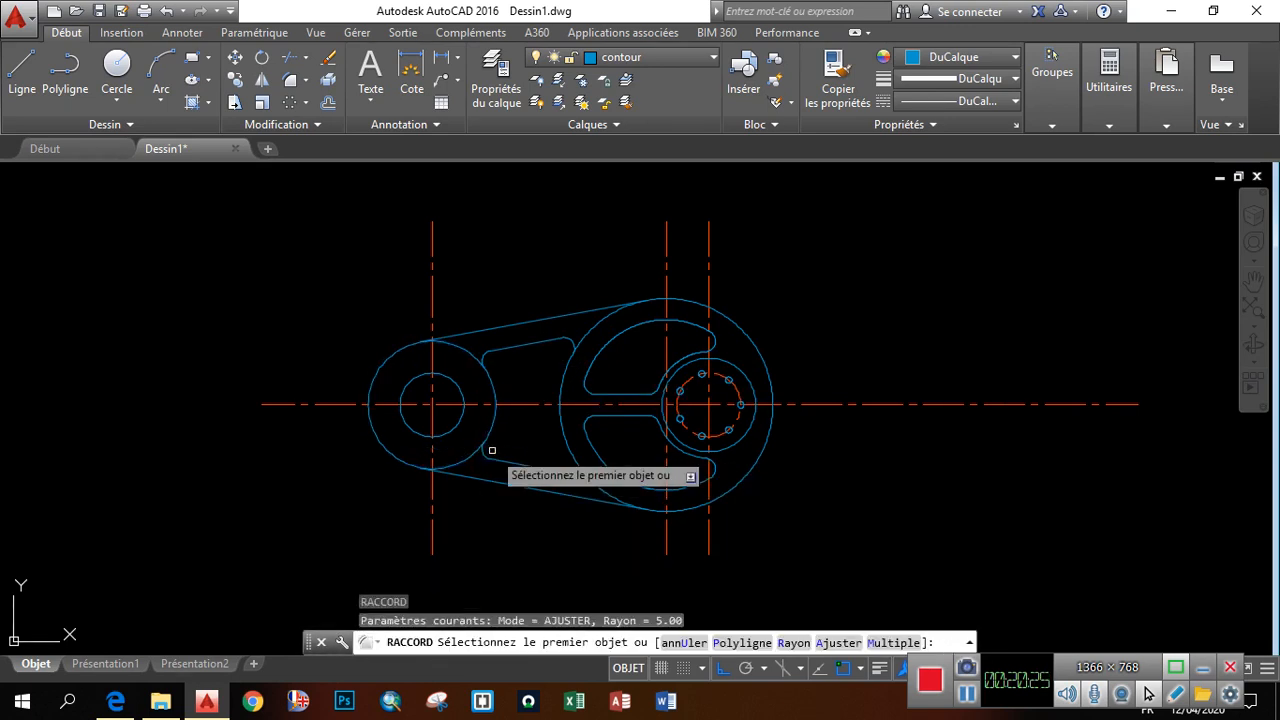
left_click(556, 432)
left_click(522, 465)
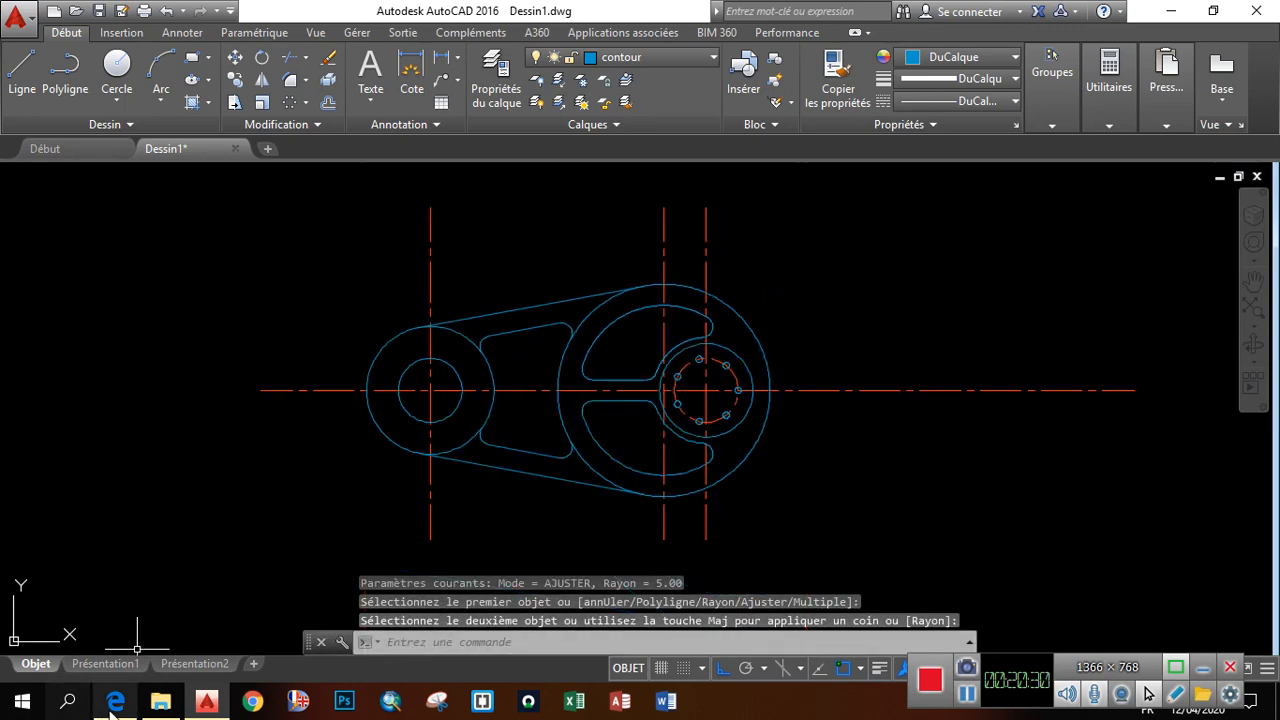
Examine the inclined arm and its dimensions in Pièce_meca_n°4.pdf, reducing the zoom to view the whole part
left_click(115, 701)
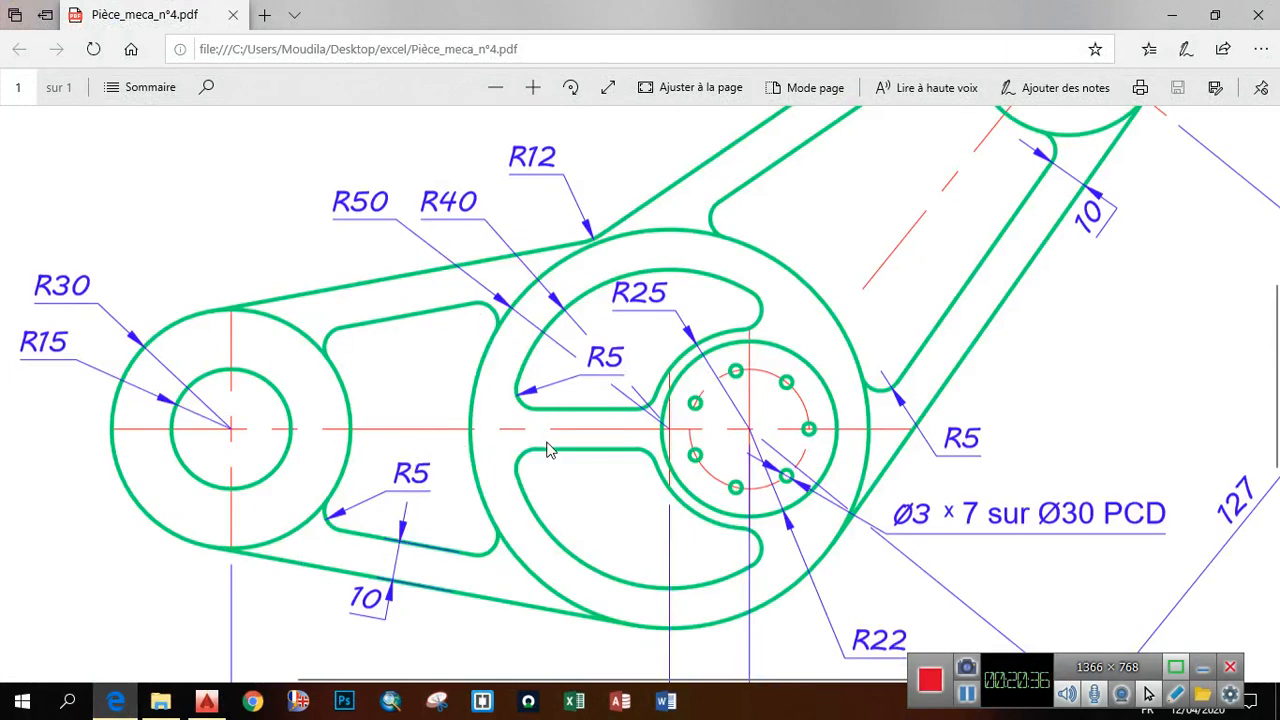
scroll(549, 449, "down", 2)
scroll(551, 455, "up", 3)
scroll(557, 514, "down", 2)
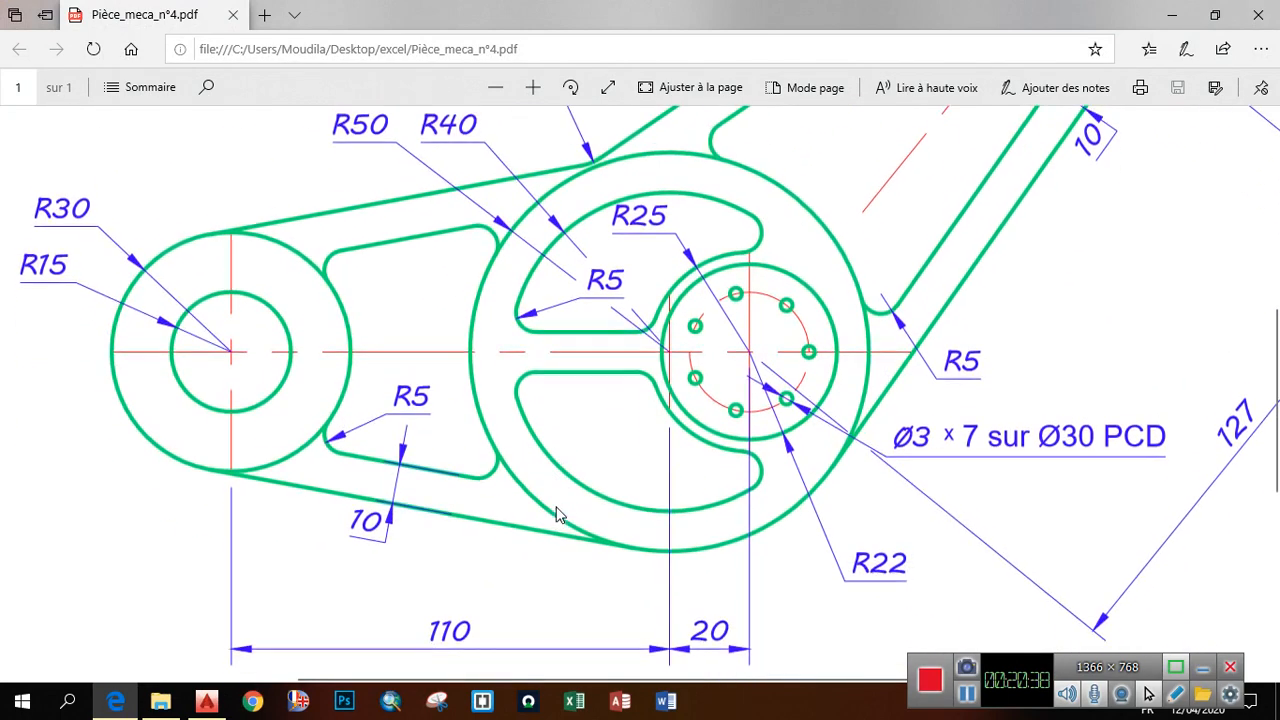
scroll(557, 471, "up", 4)
scroll(597, 415, "down", 2)
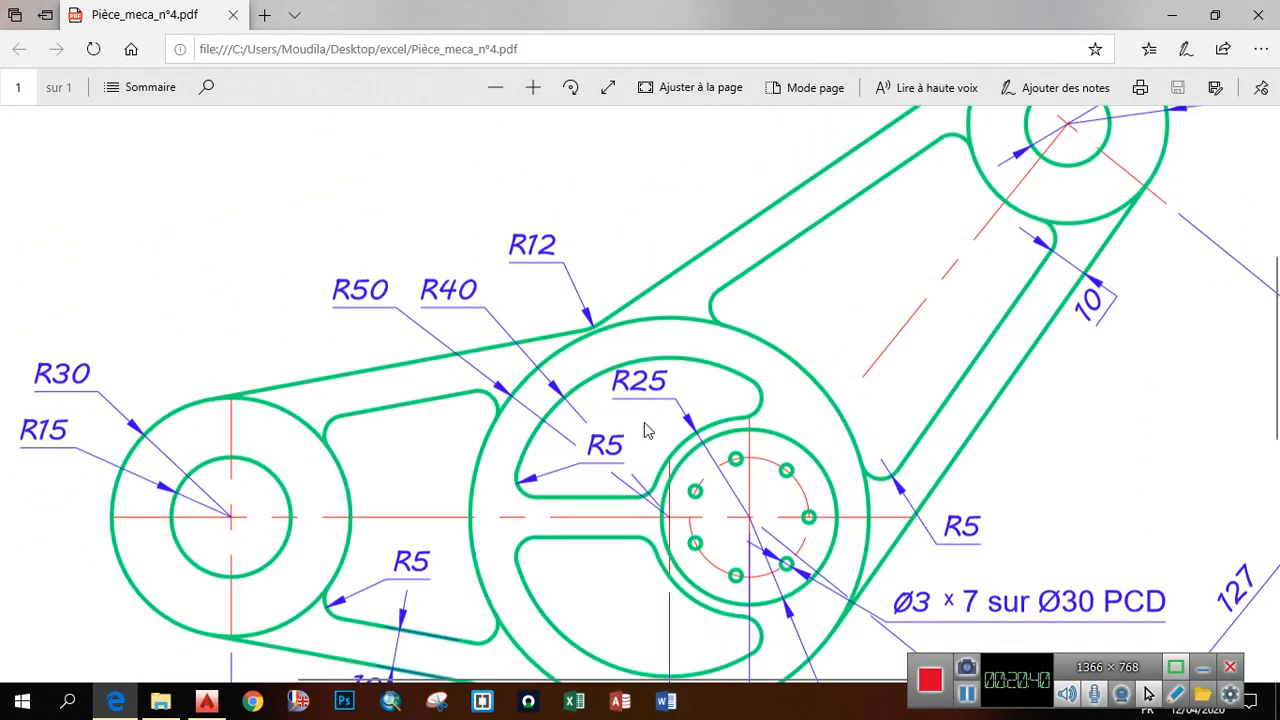
scroll(625, 417, "down", 2)
scroll(623, 434, "up", 3)
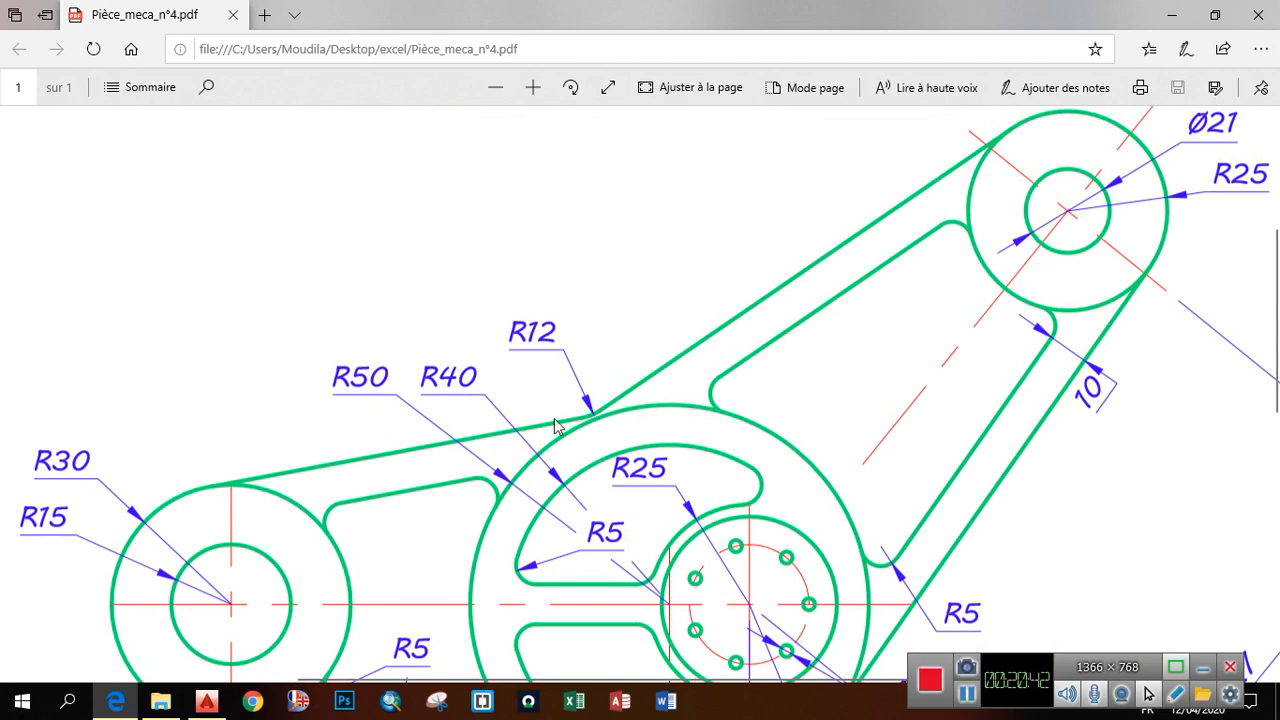
left_click(496, 88)
left_click(496, 88)
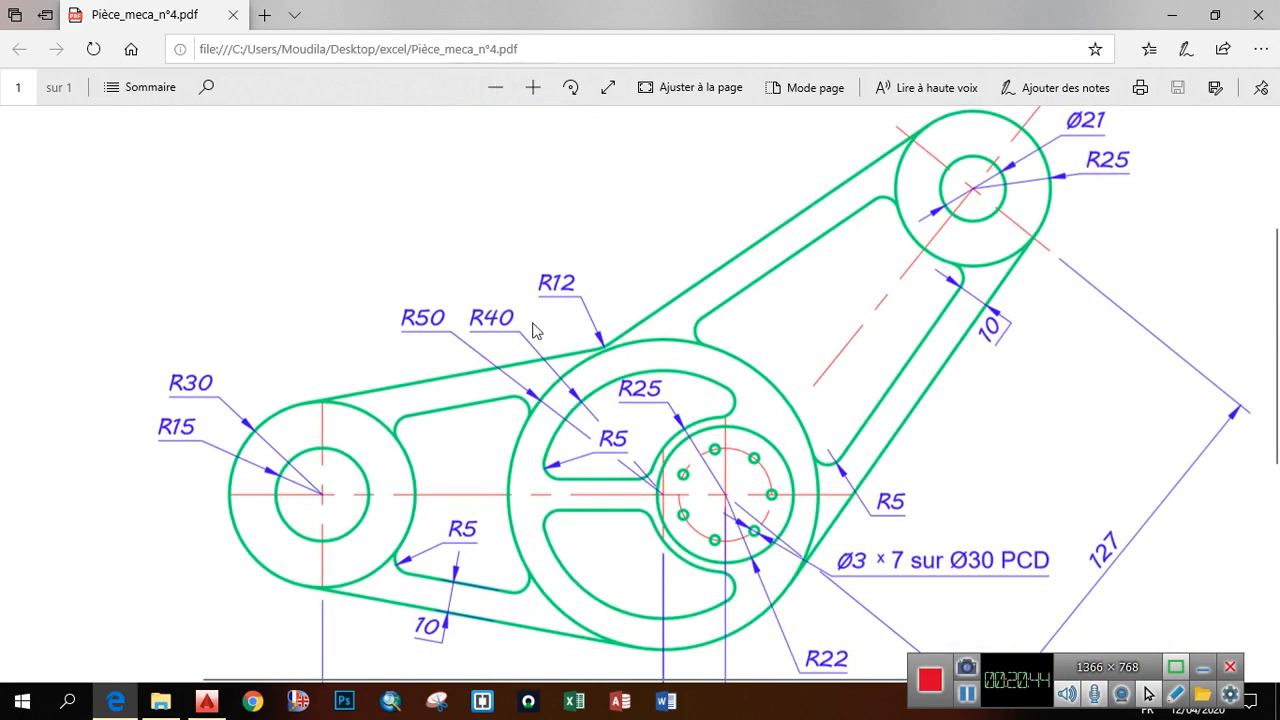
left_click(495, 88)
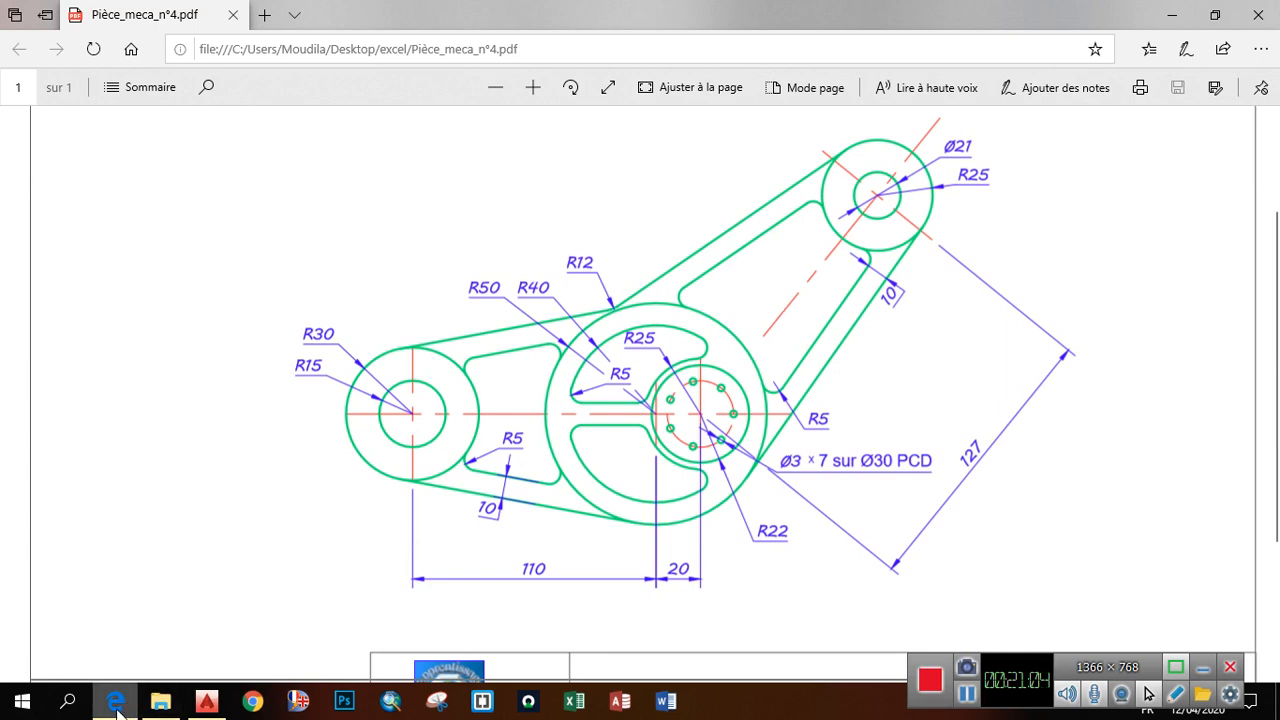
Switch back to AutoCAD and open the recent drawing Pièce_meca_n°4
left_click(208, 702)
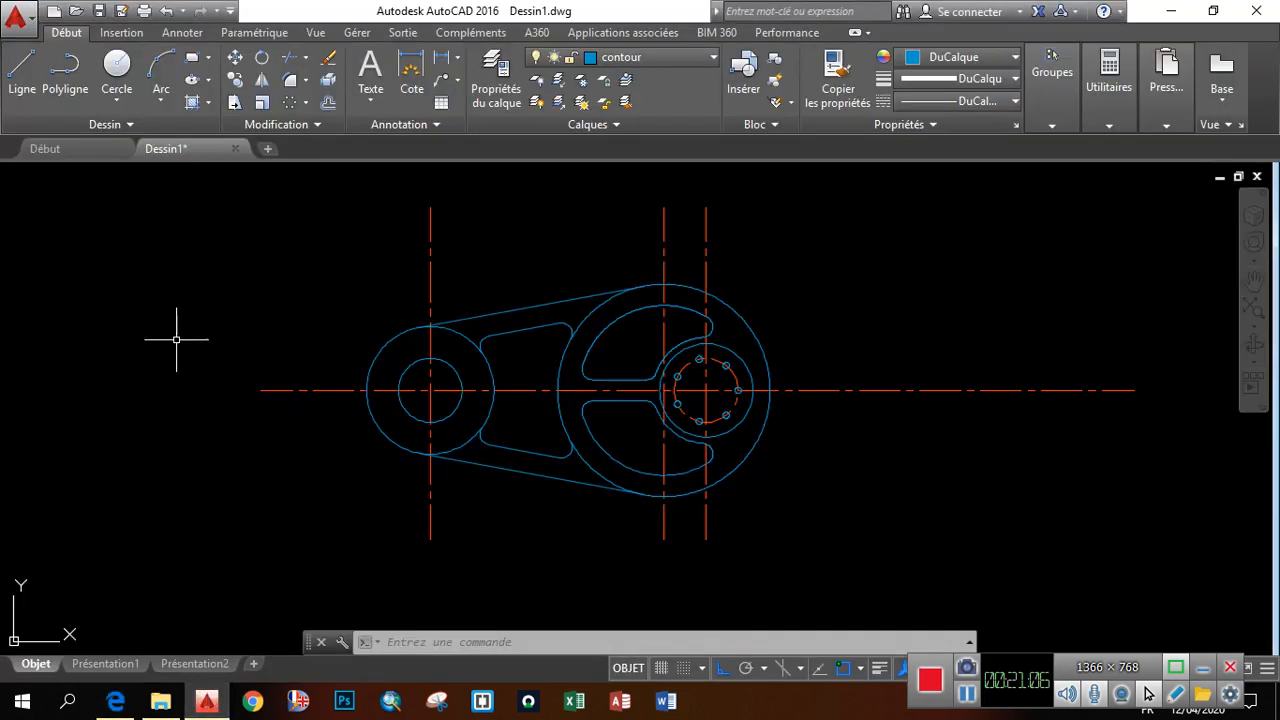
left_click(47, 149)
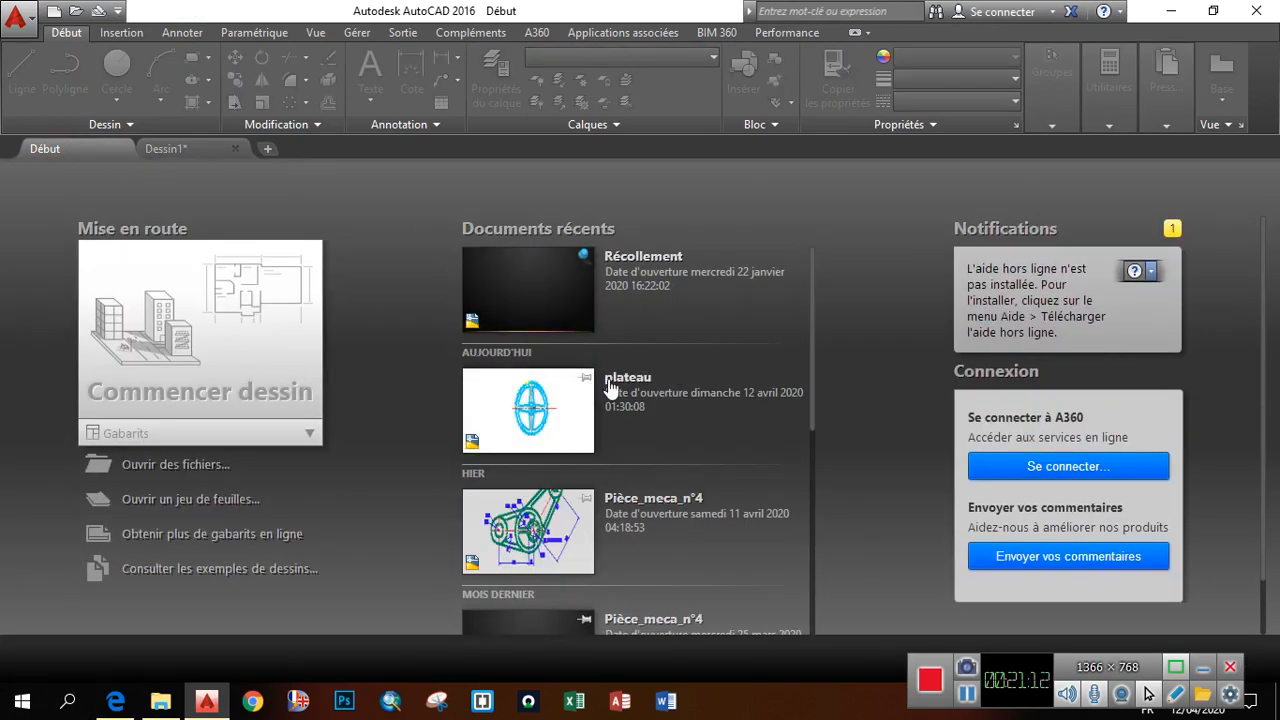
left_click(540, 527)
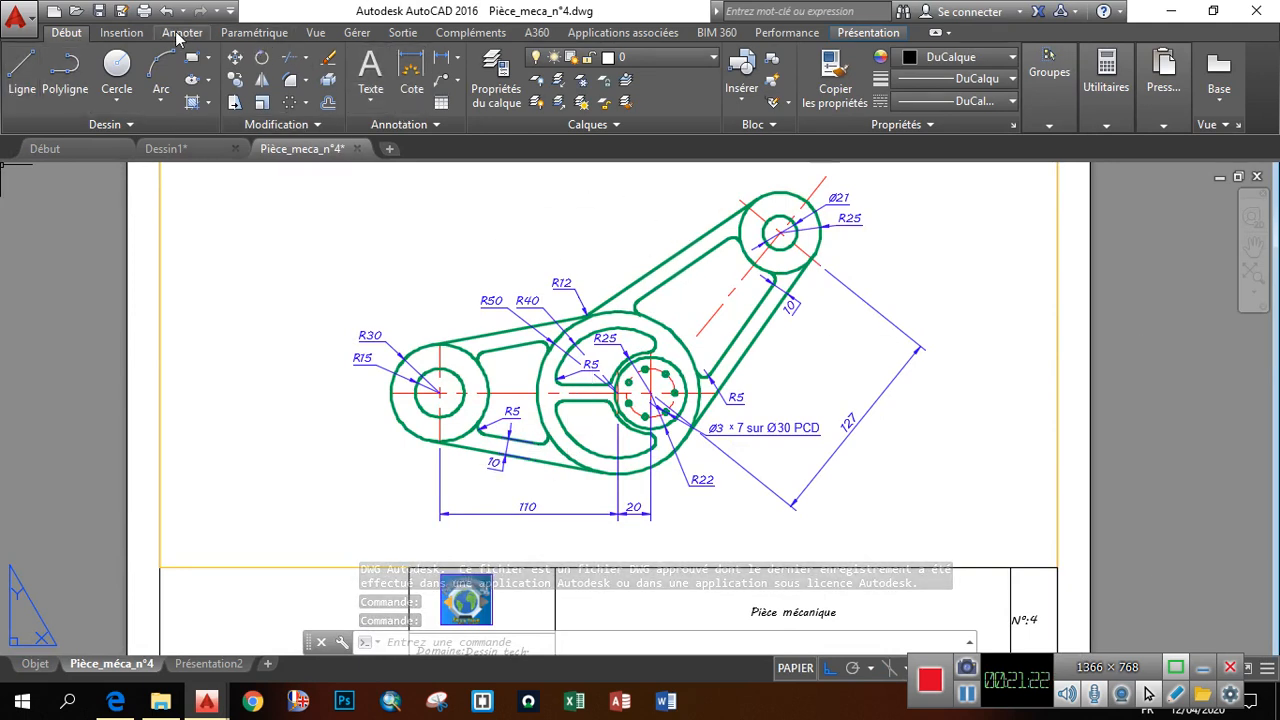
Measure the angle between the inclined arm's centreline and the horizontal centreline with an angular dimension, without placing it
left_click(180, 33)
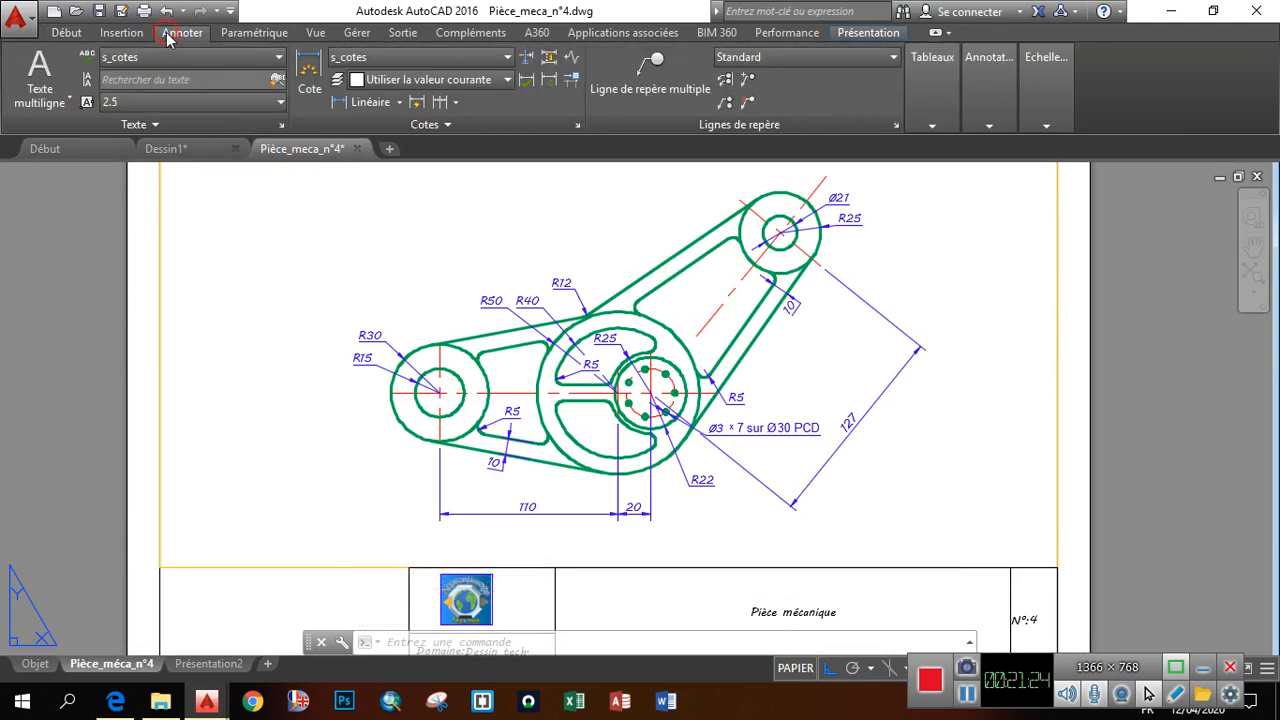
left_click(398, 102)
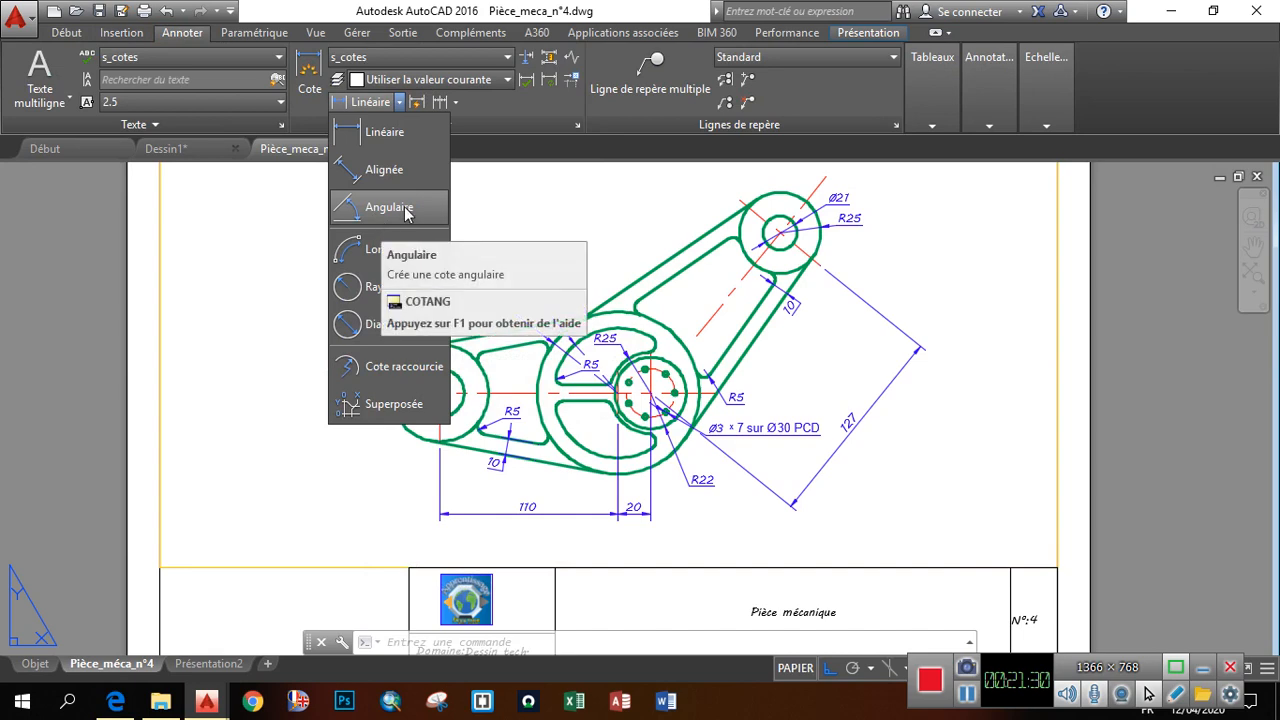
left_click(387, 208)
scroll(600, 260, "up", 2)
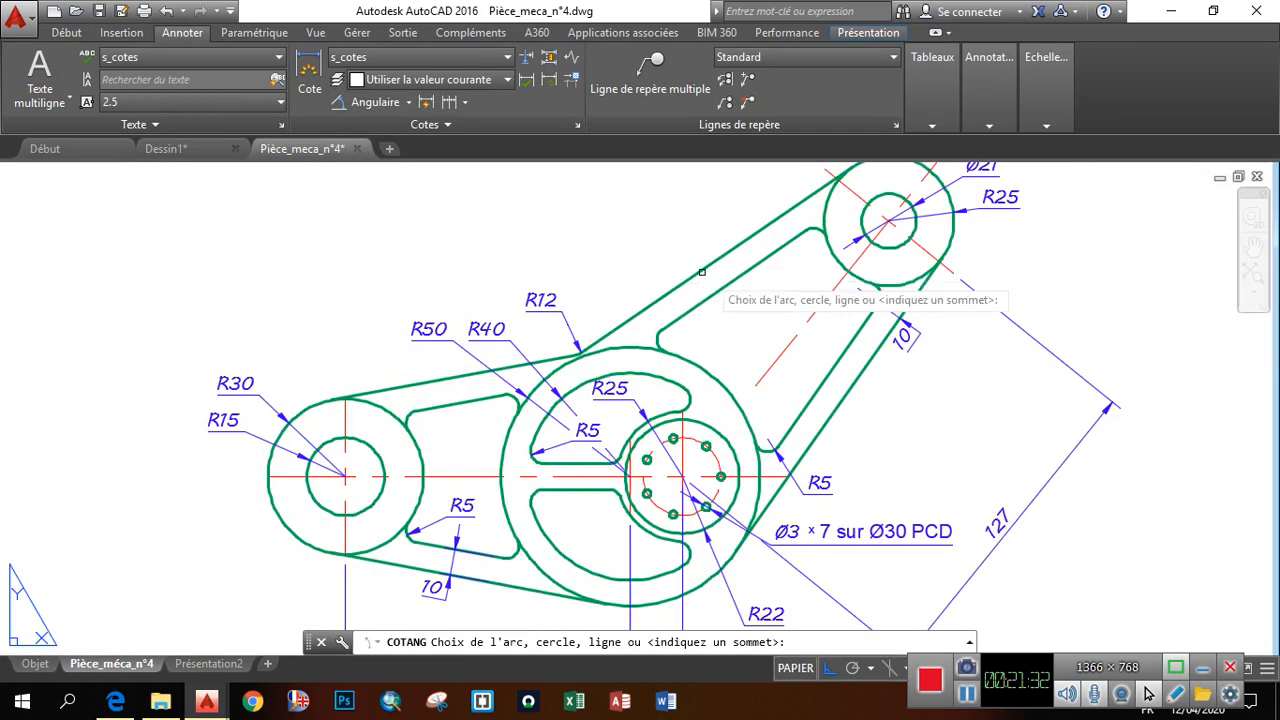
left_click(785, 350)
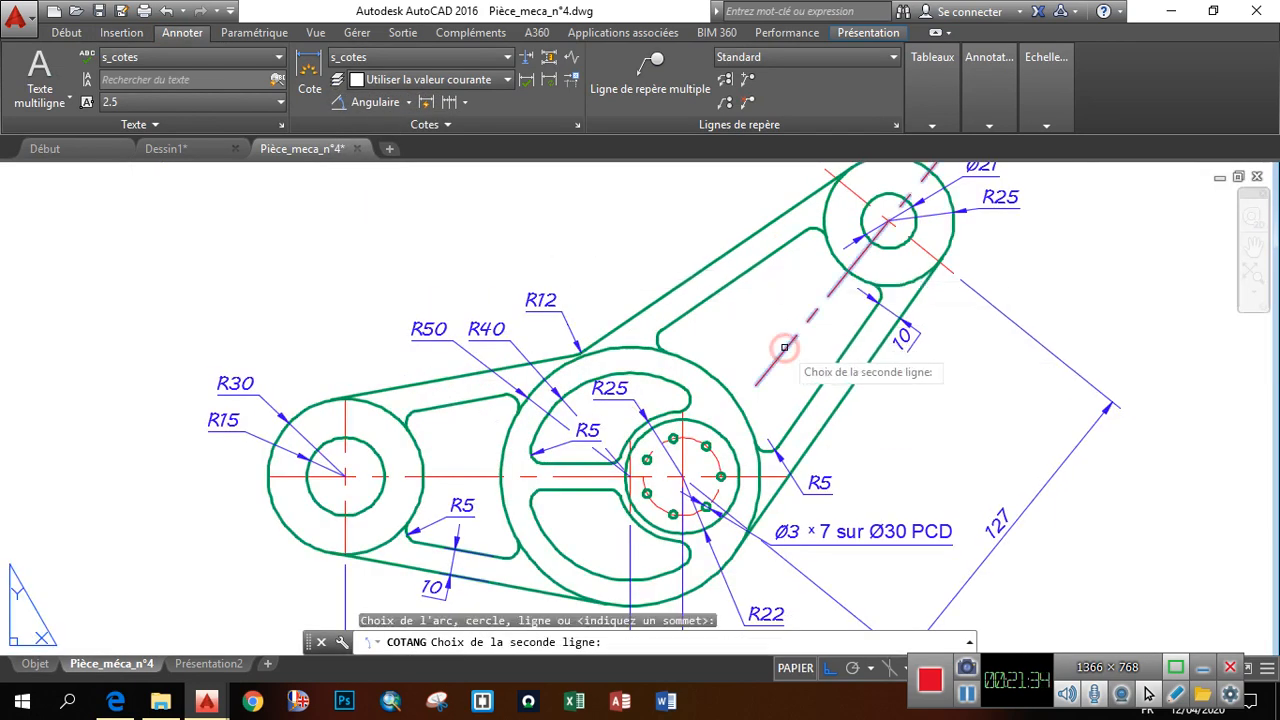
left_click(474, 477)
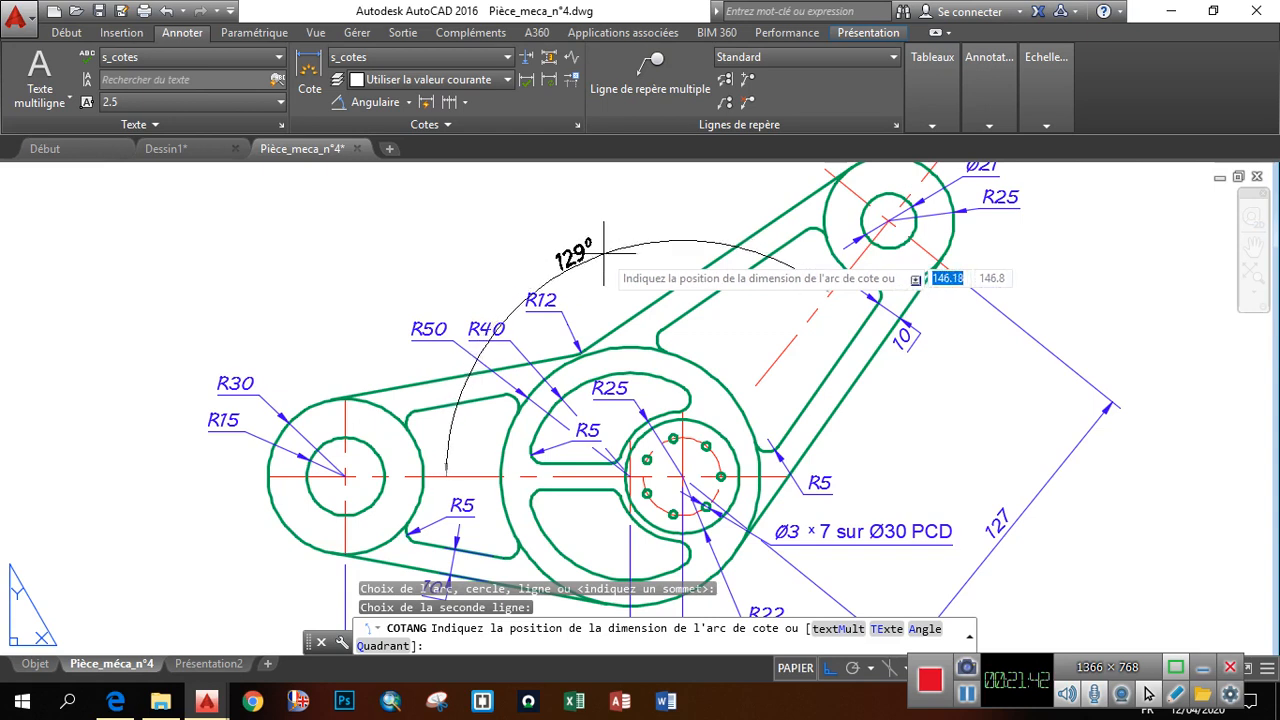
key("Escape")
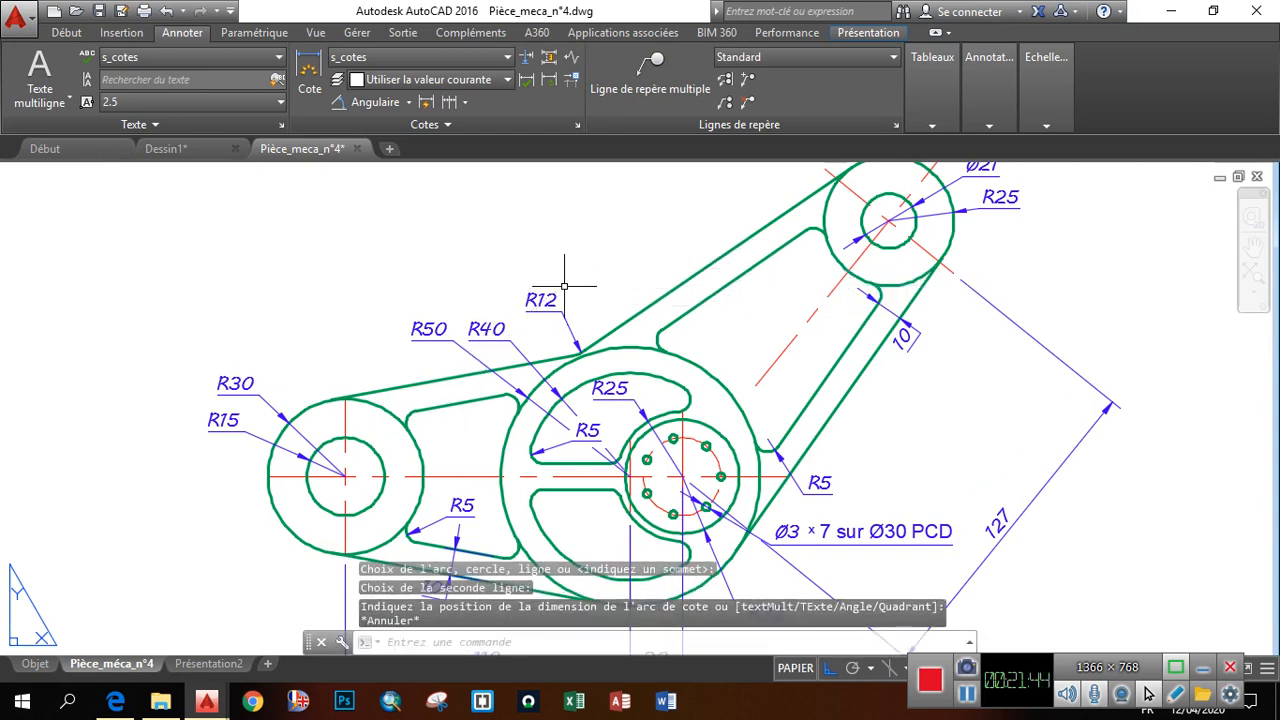
Close the Pièce_meca_n°4 drawing without saving and return to Dessin1
left_click(358, 148)
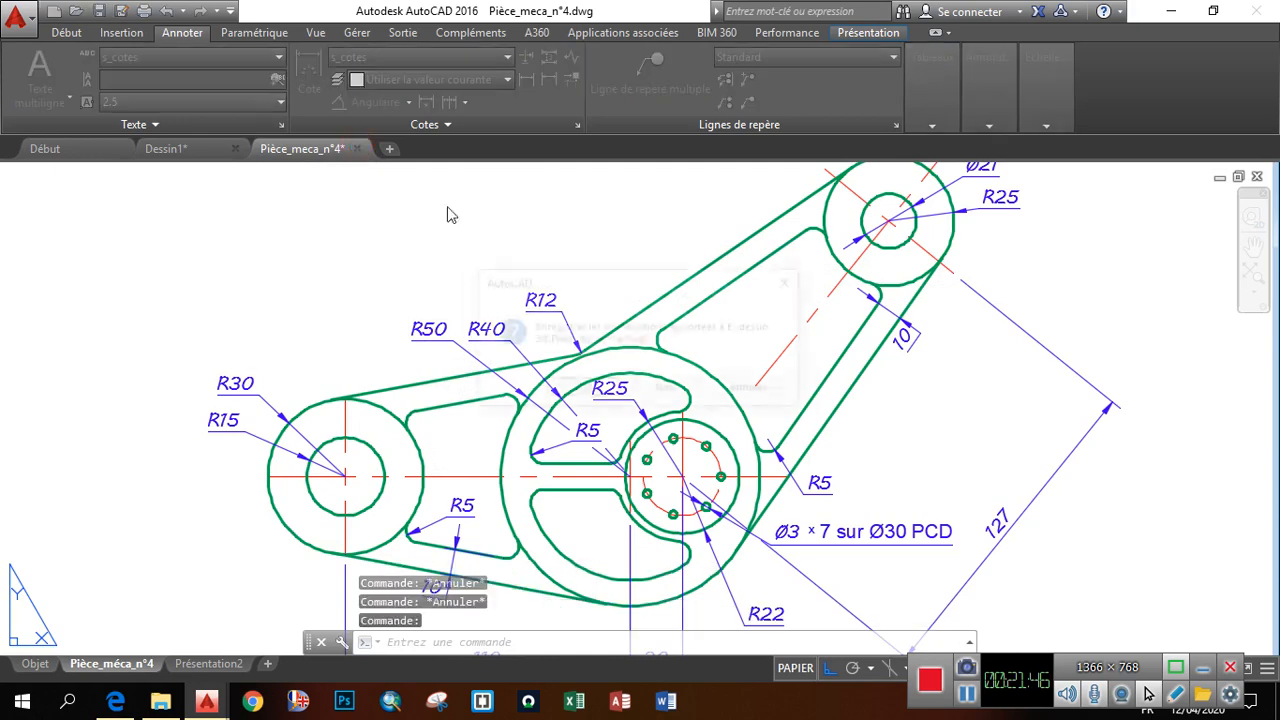
left_click(652, 388)
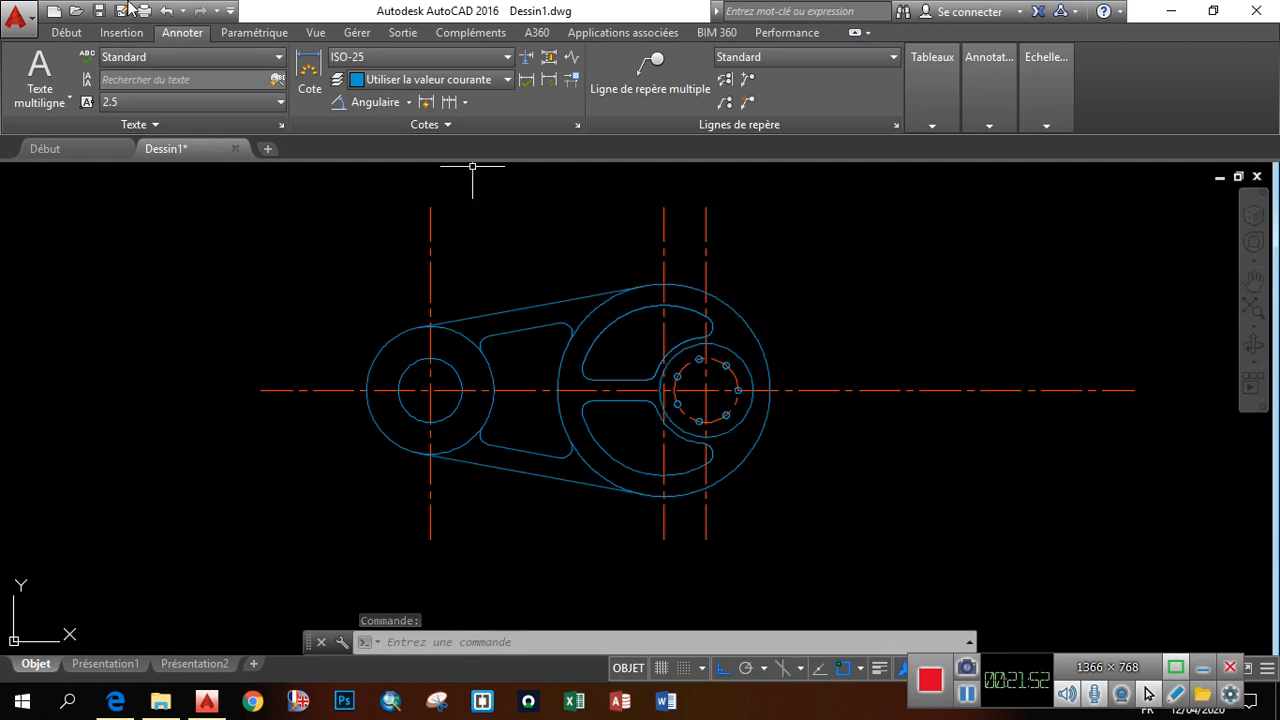
Enable the intersection object snap and draw a line from the bolt-circle centre to the centre of the R30 hub
left_click(80, 34)
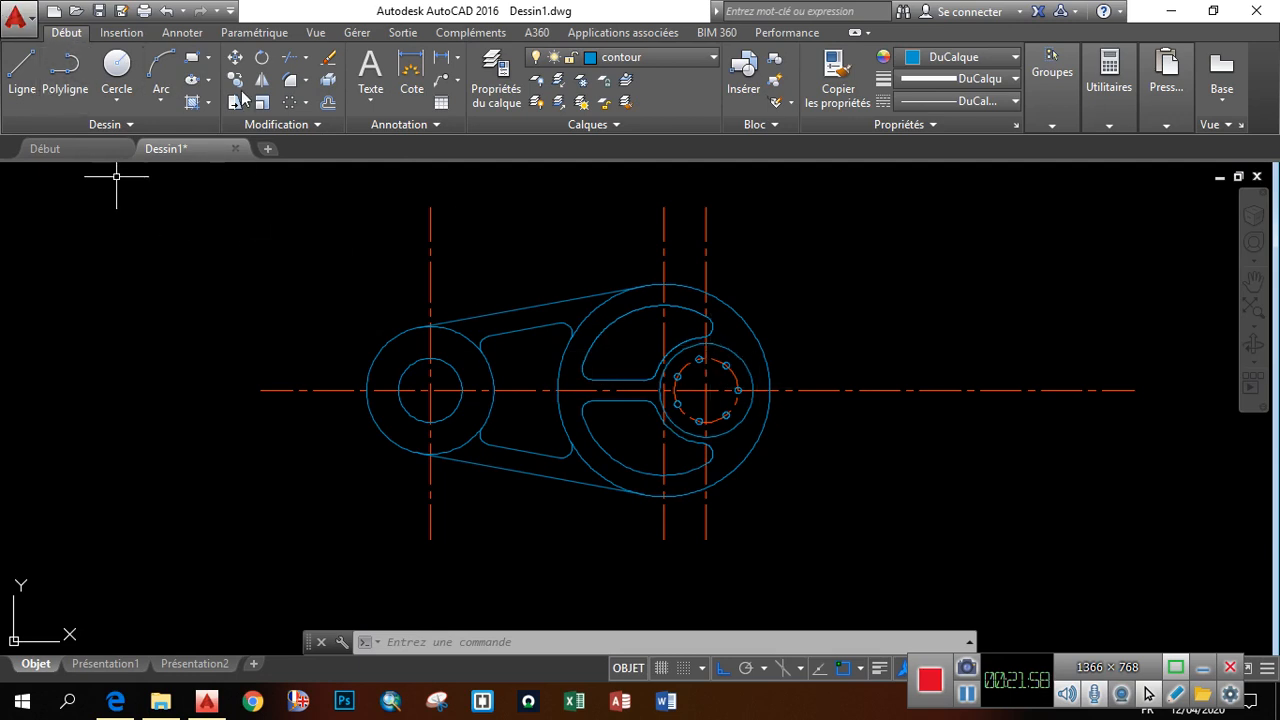
left_click(20, 70)
scroll(692, 389, "up", 4)
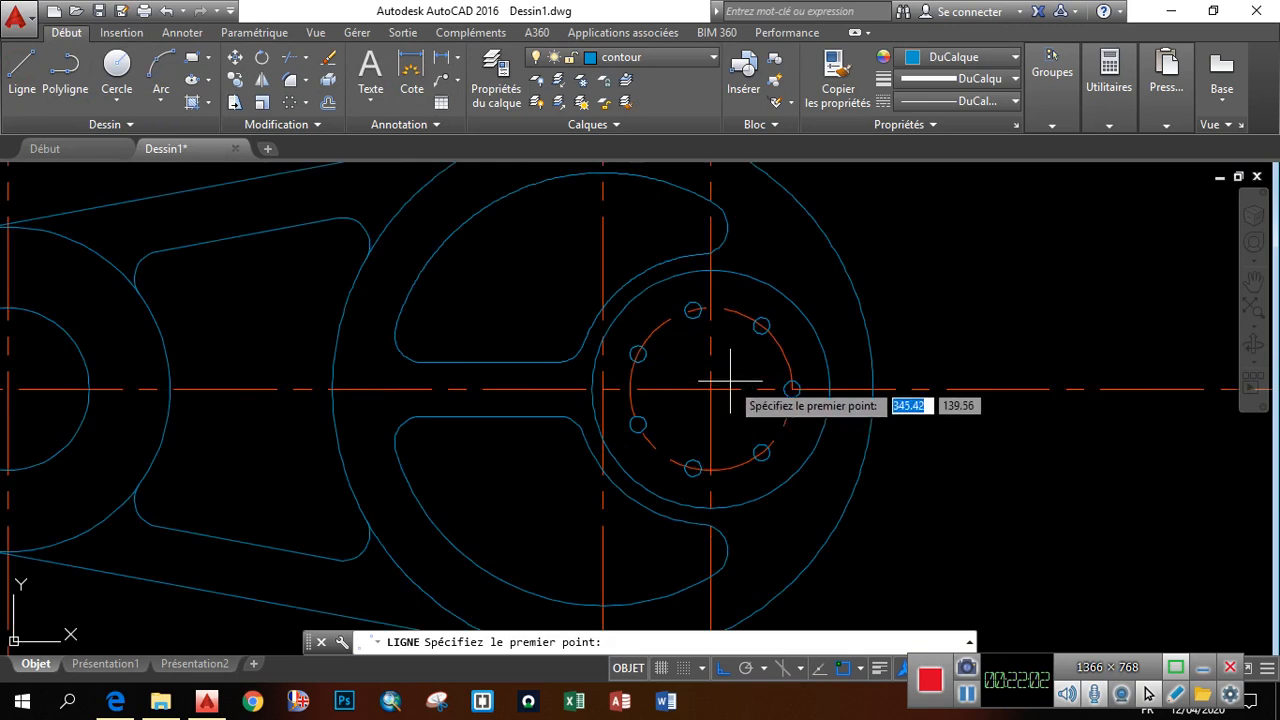
left_click(860, 670)
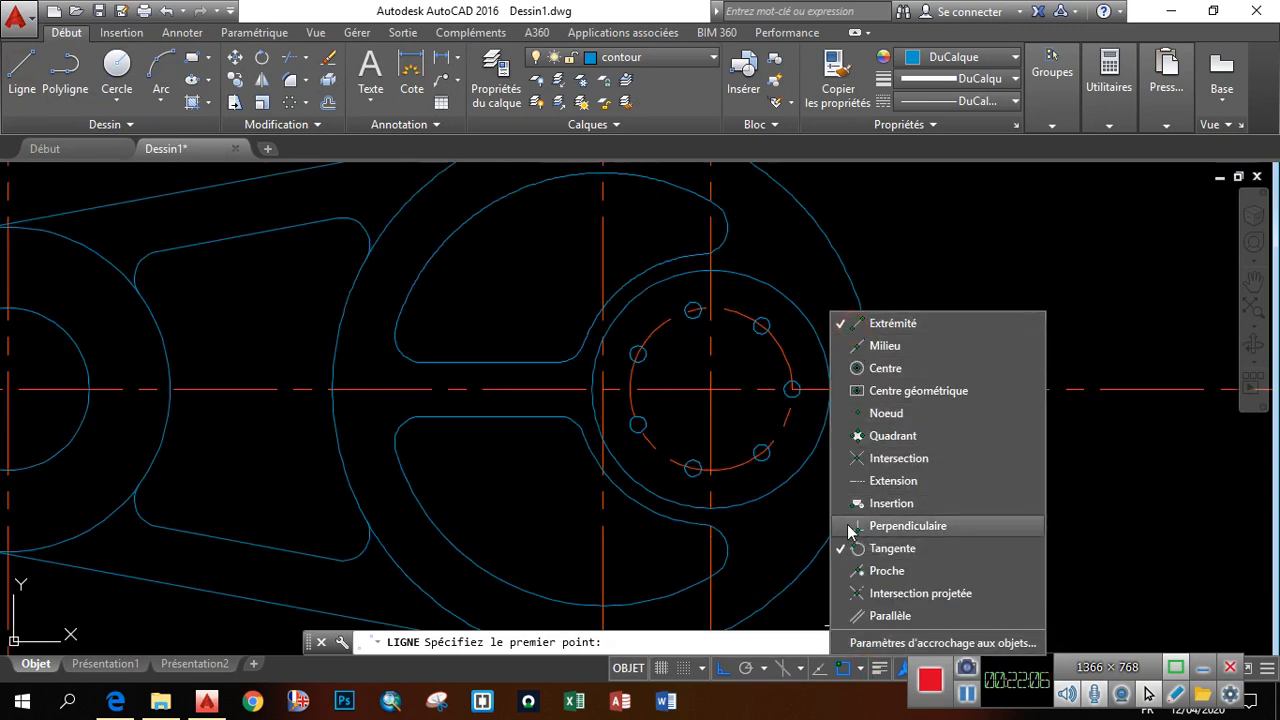
left_click(846, 459)
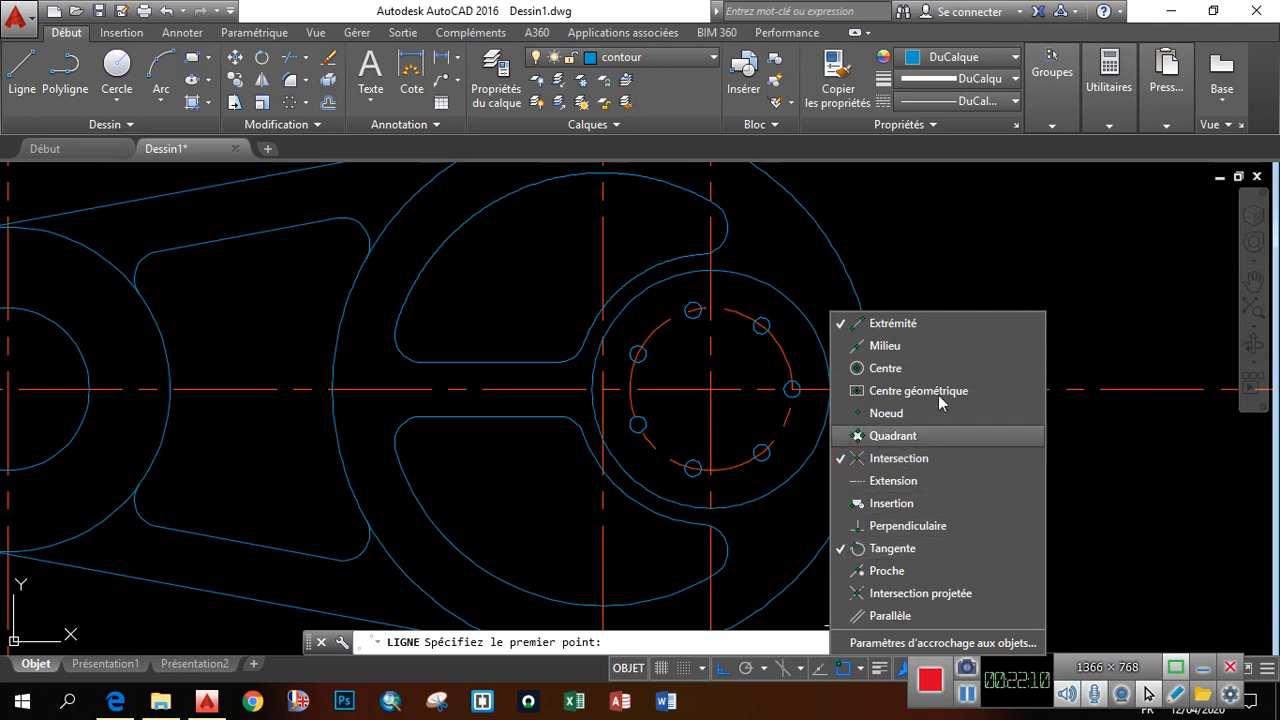
left_click(1090, 450)
scroll(1010, 405, "down", 2)
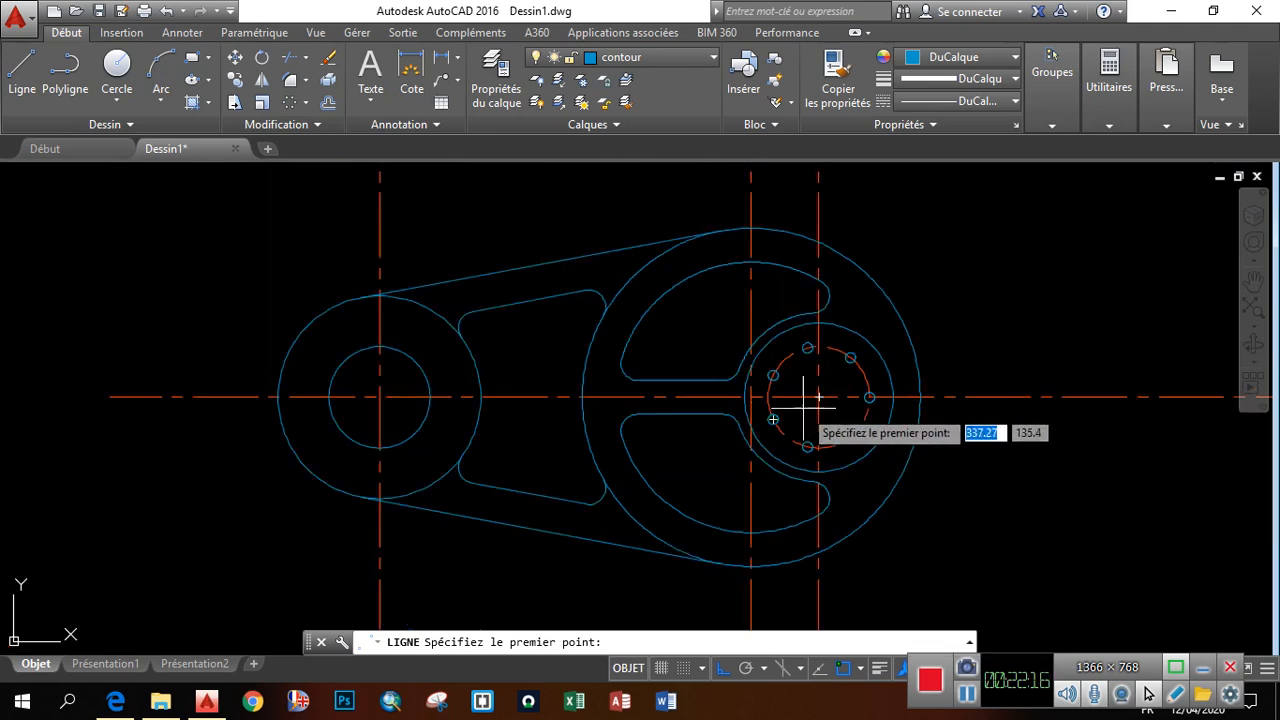
left_click(818, 398)
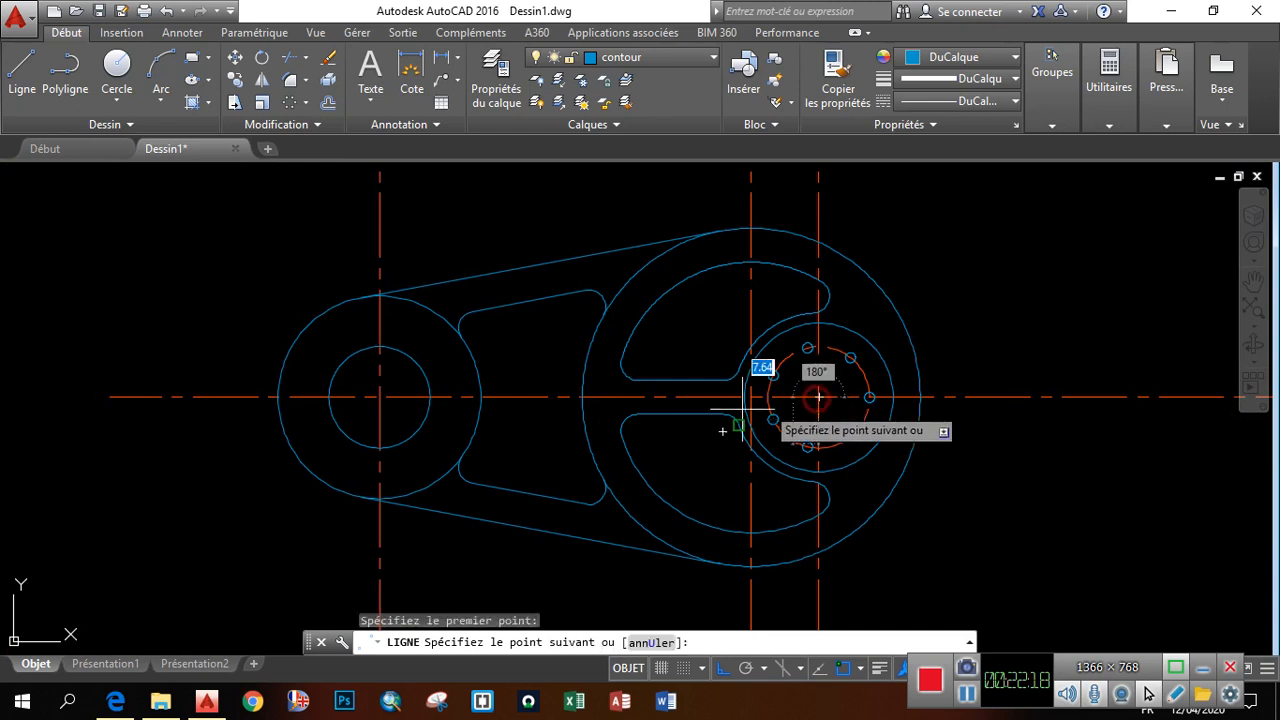
left_click(379, 397)
key("Escape")
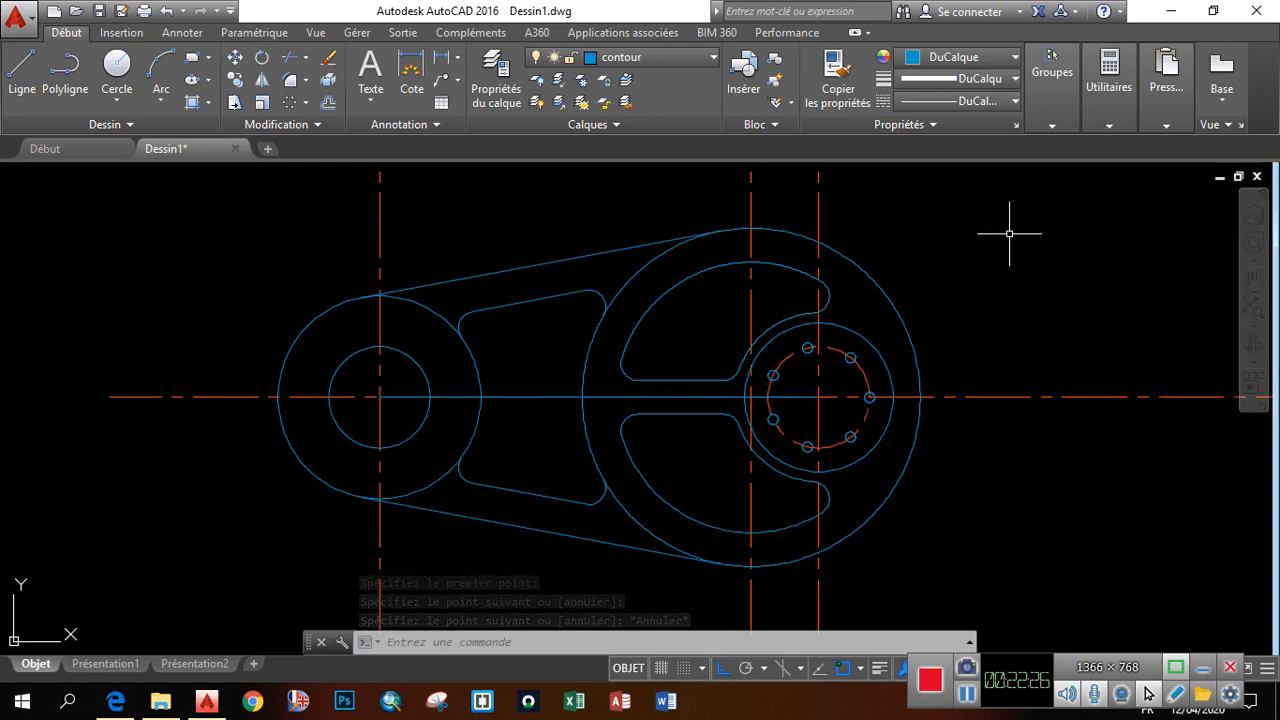
Rotate the new horizontal line by -129° about its endpoint at the bolt-circle centre
left_click(533, 398)
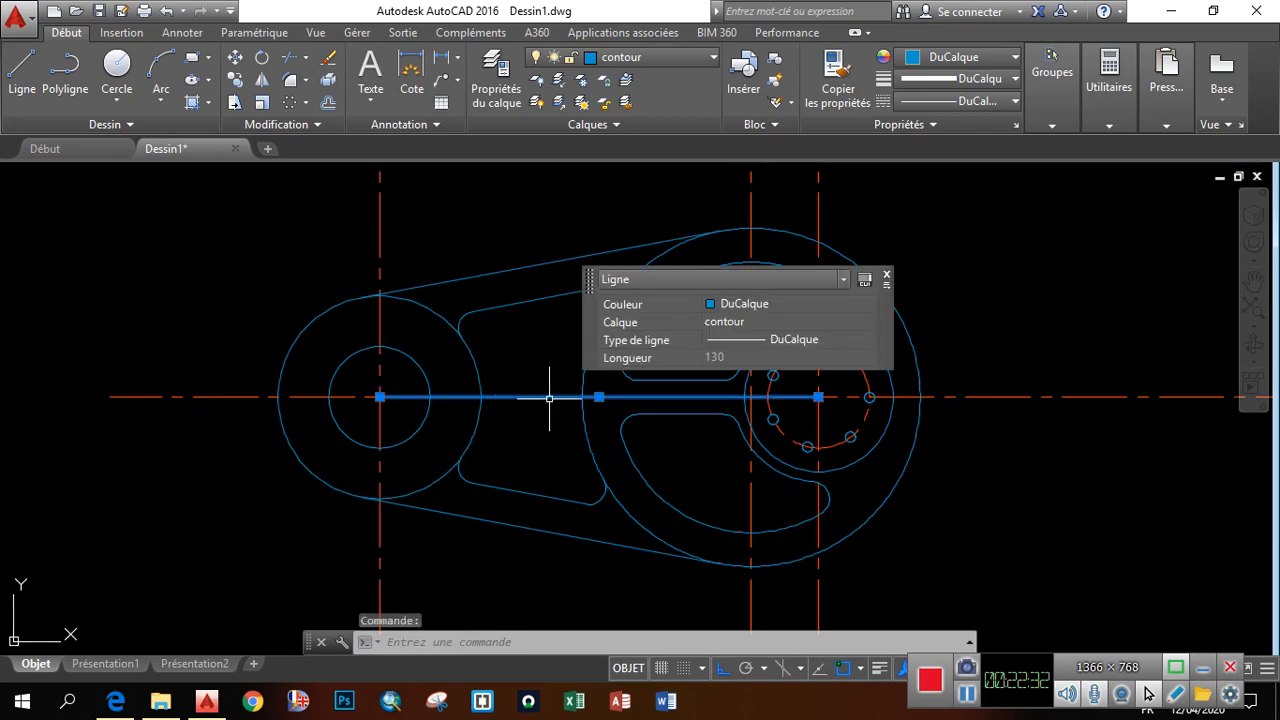
left_click(267, 58)
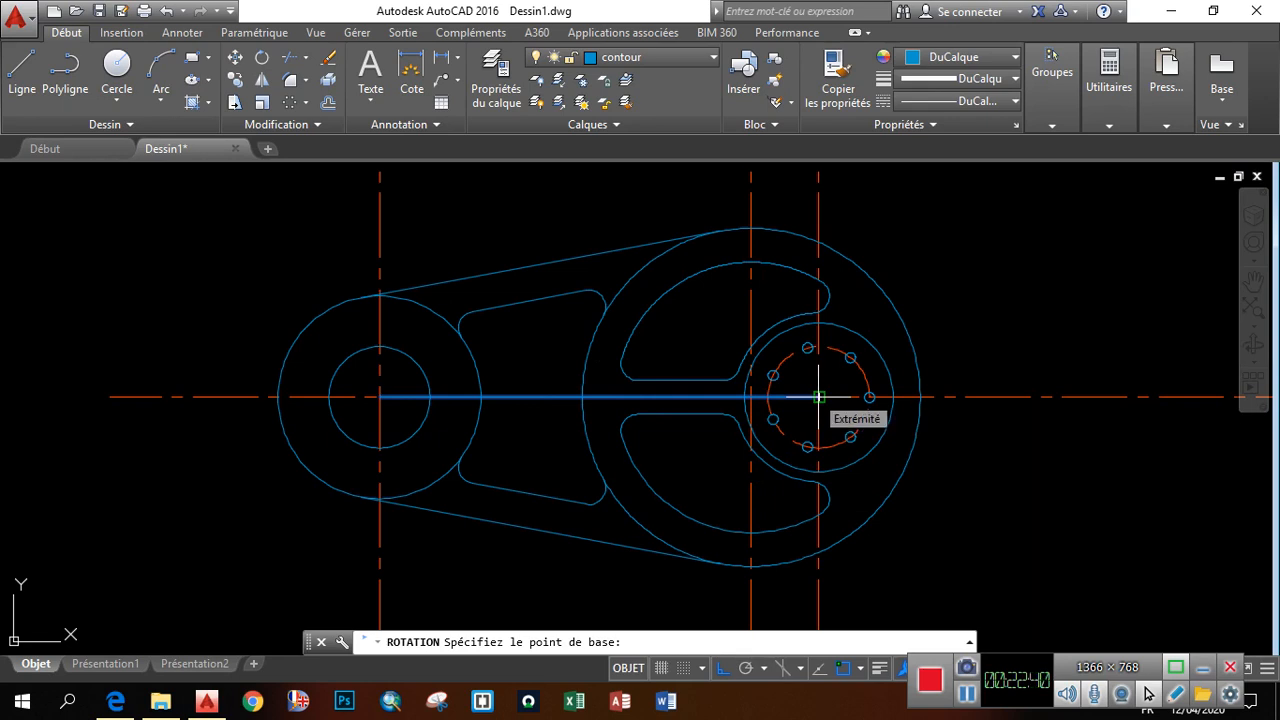
left_click(818, 397)
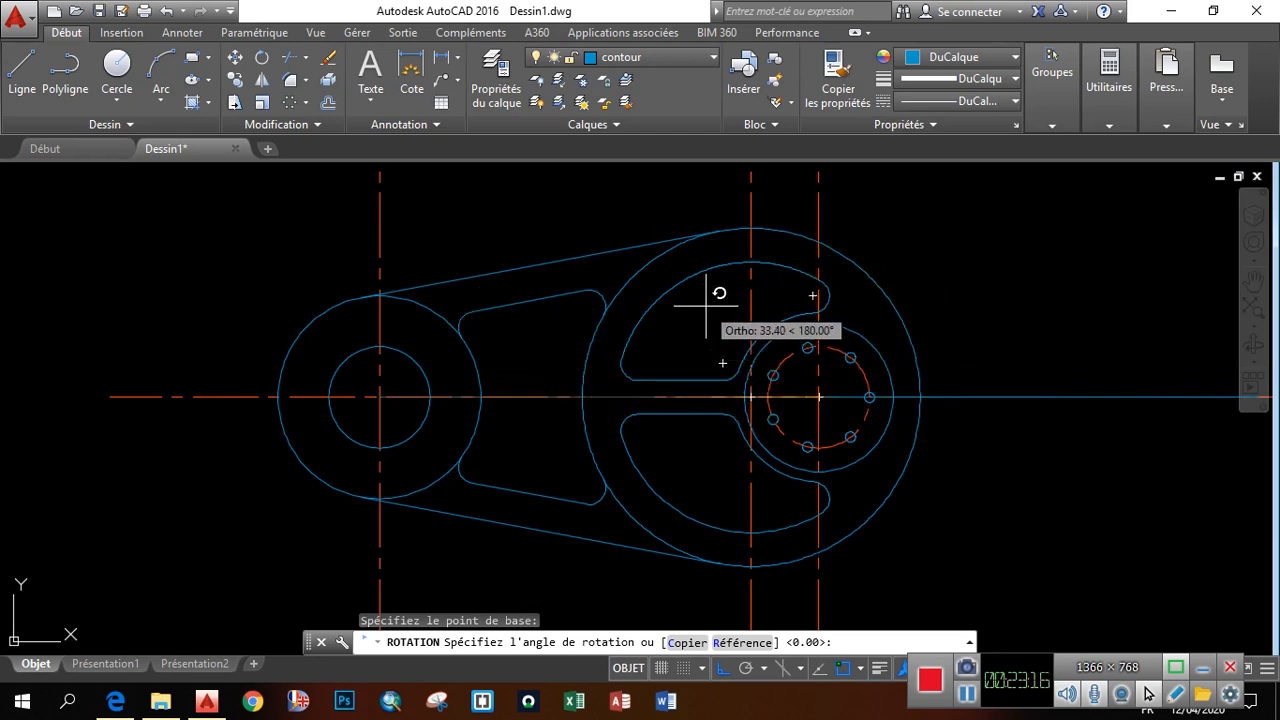
type("-129")
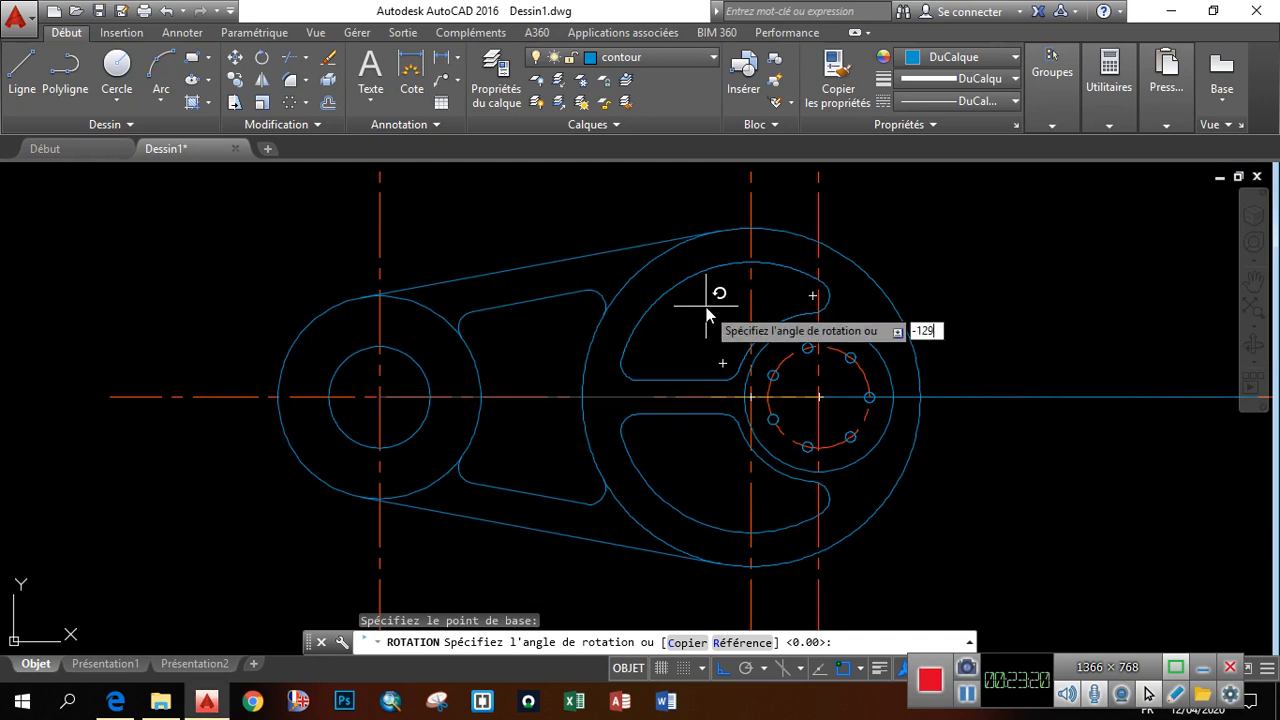
key("Return")
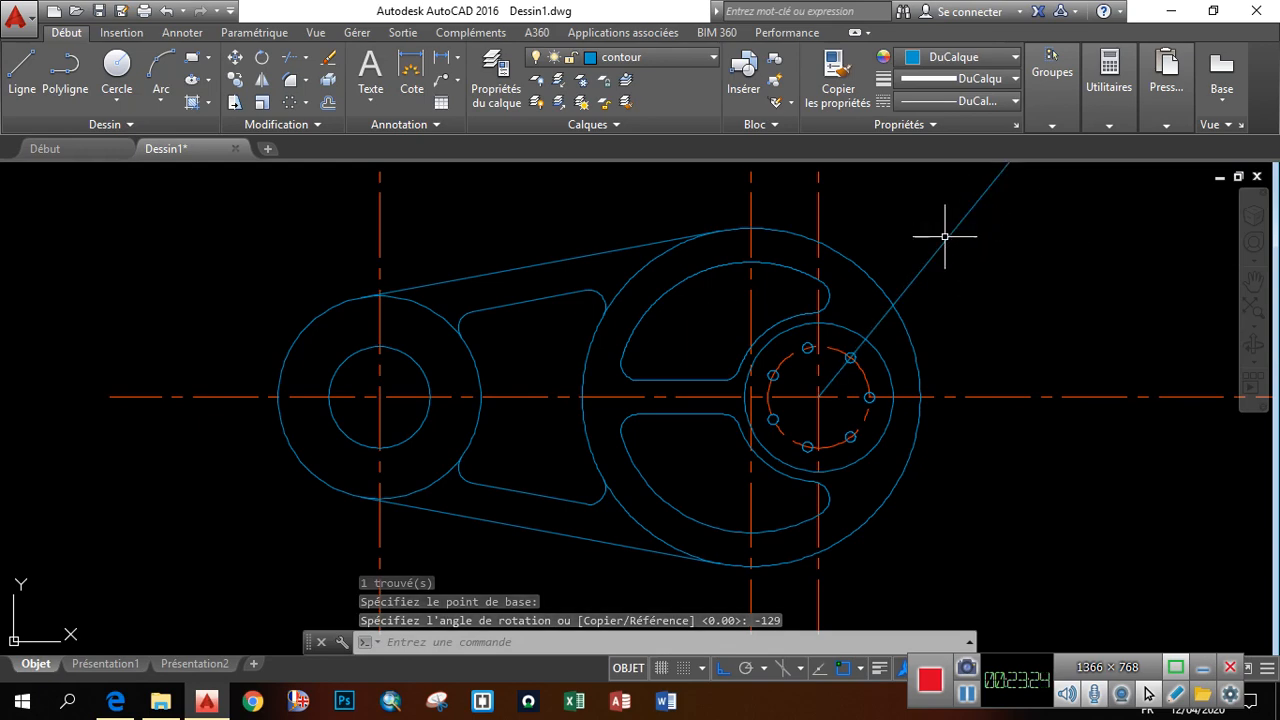
Measure the angle between the rotated line and the horizontal centreline with an angular dimension, without placing it
scroll(830, 395, "down", 5)
scroll(818, 388, "up", 3)
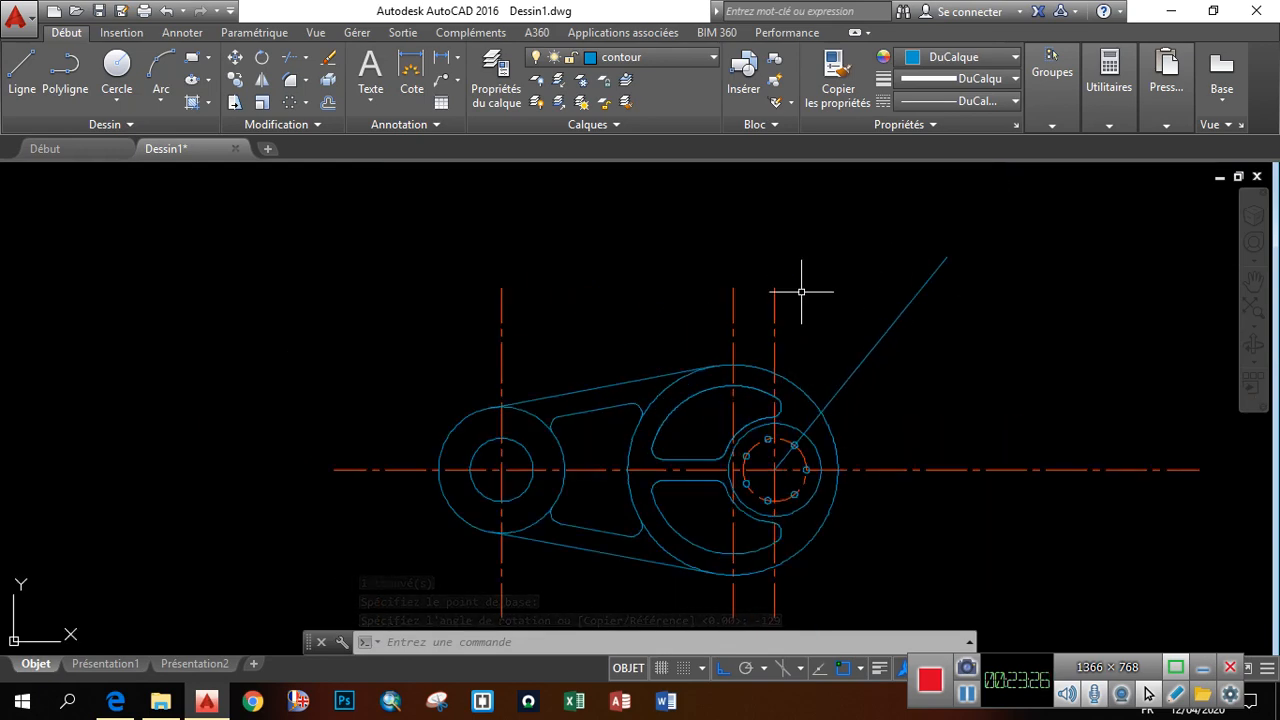
scroll(785, 435, "up", 4)
scroll(895, 318, "down", 2)
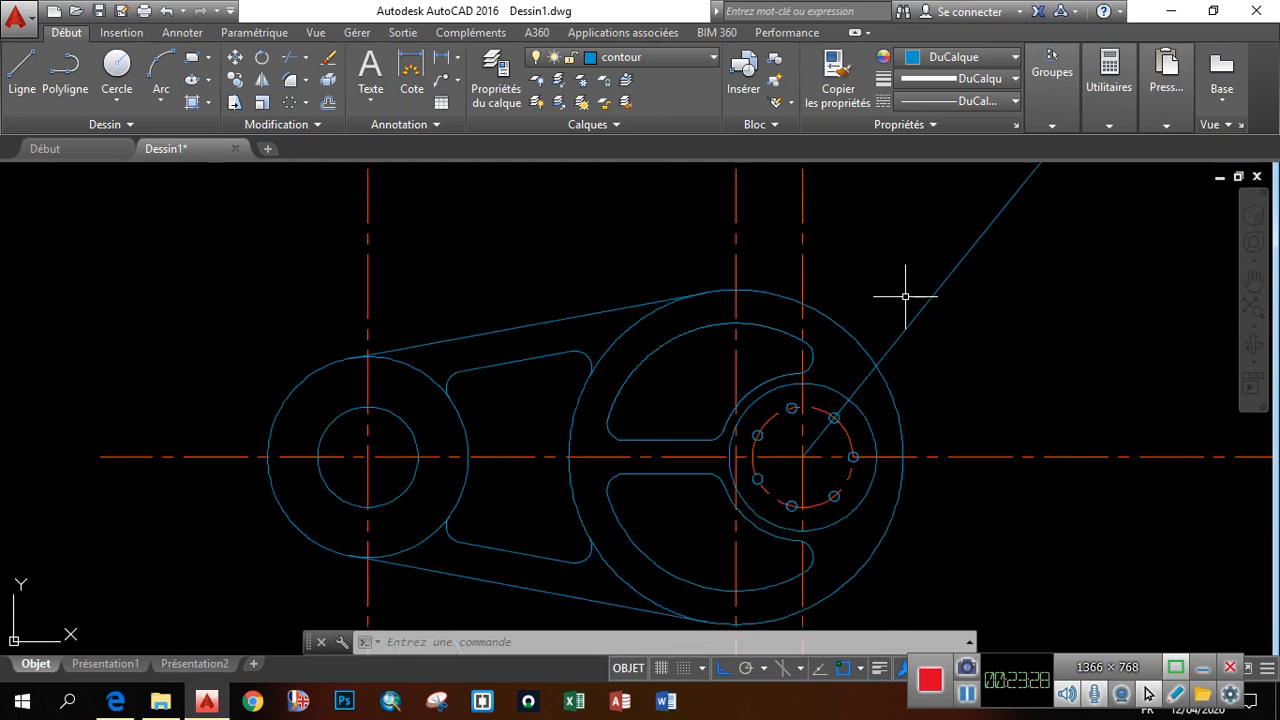
left_click(457, 57)
left_click(474, 166)
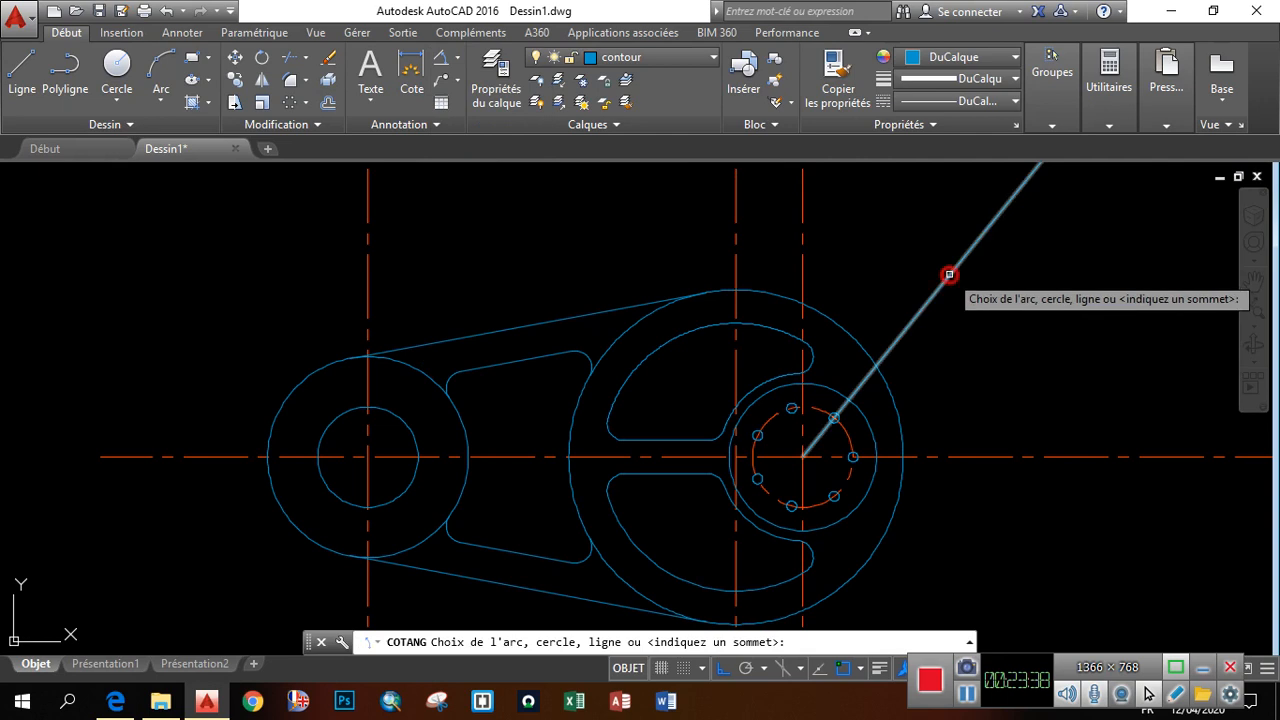
left_click(949, 273)
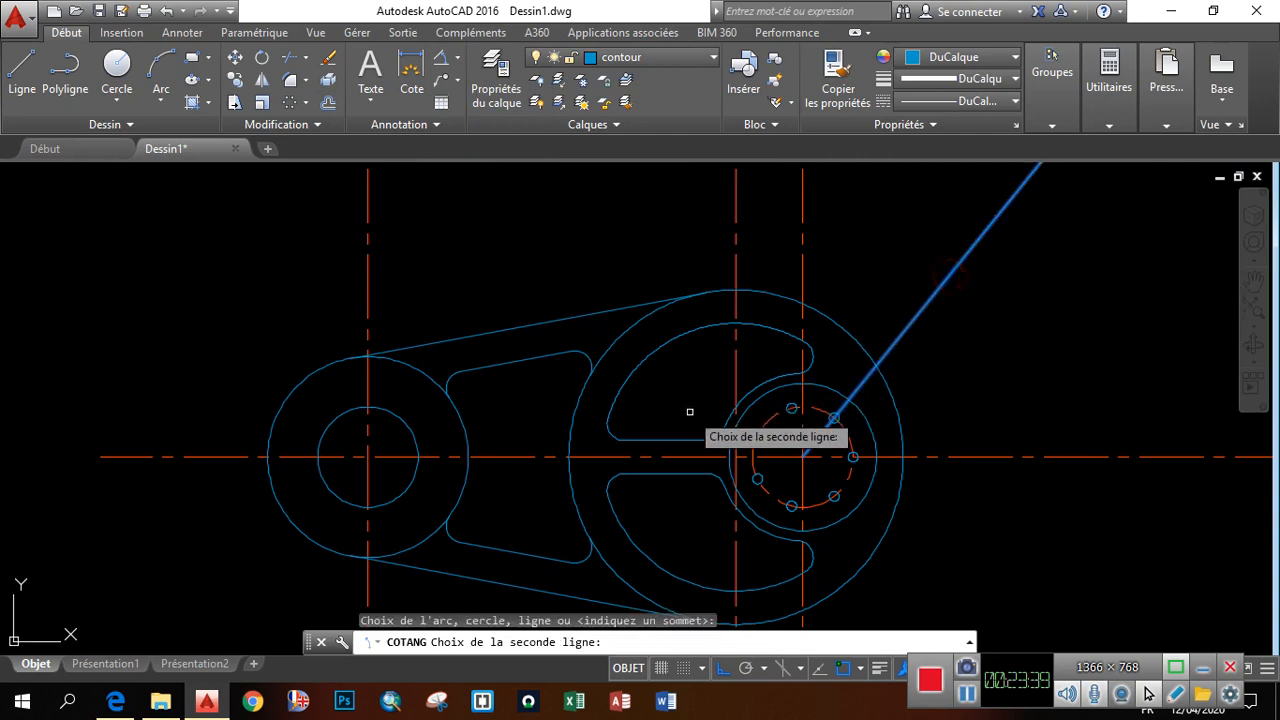
left_click(645, 456)
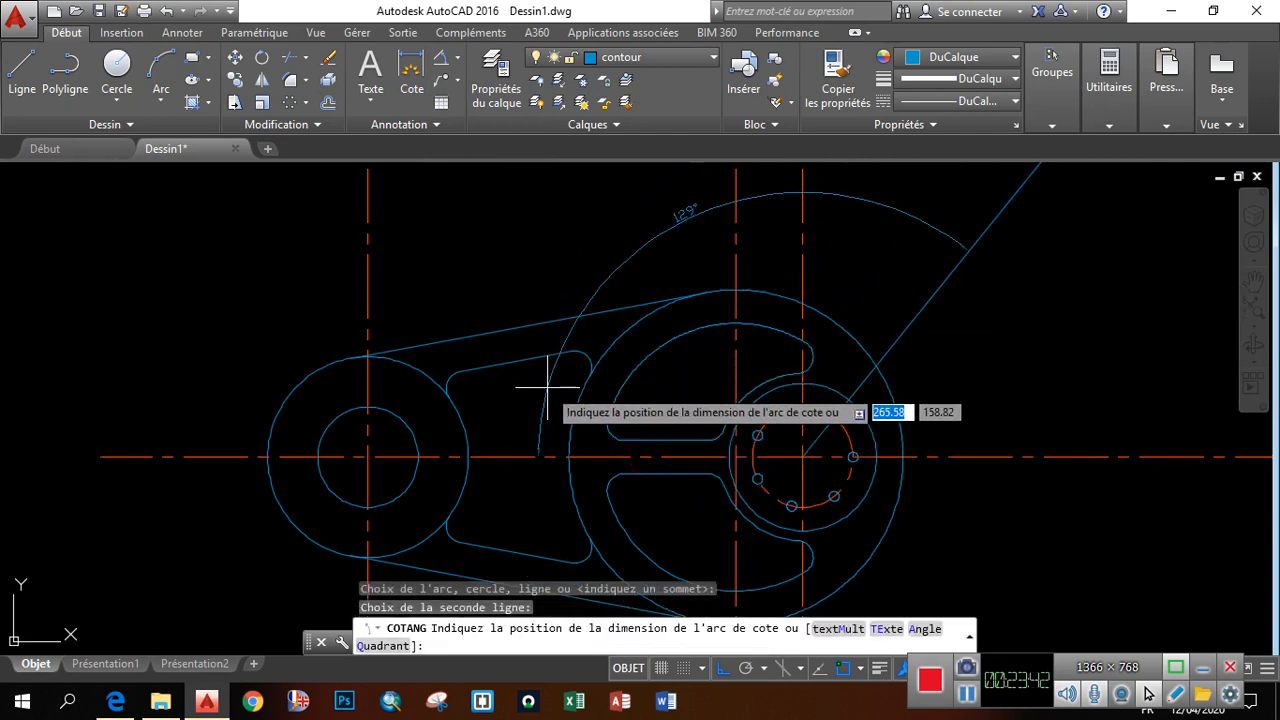
scroll(575, 372, "down", 4)
scroll(575, 321, "up", 5)
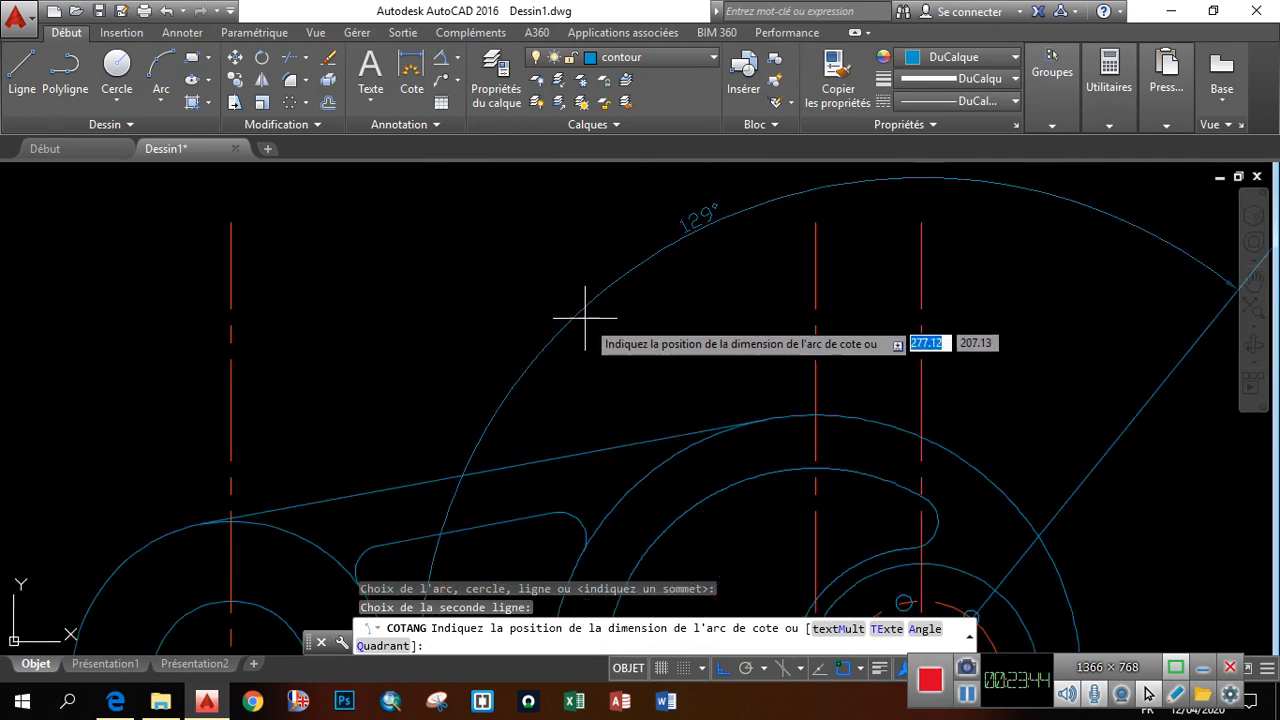
scroll(586, 340, "down", 3)
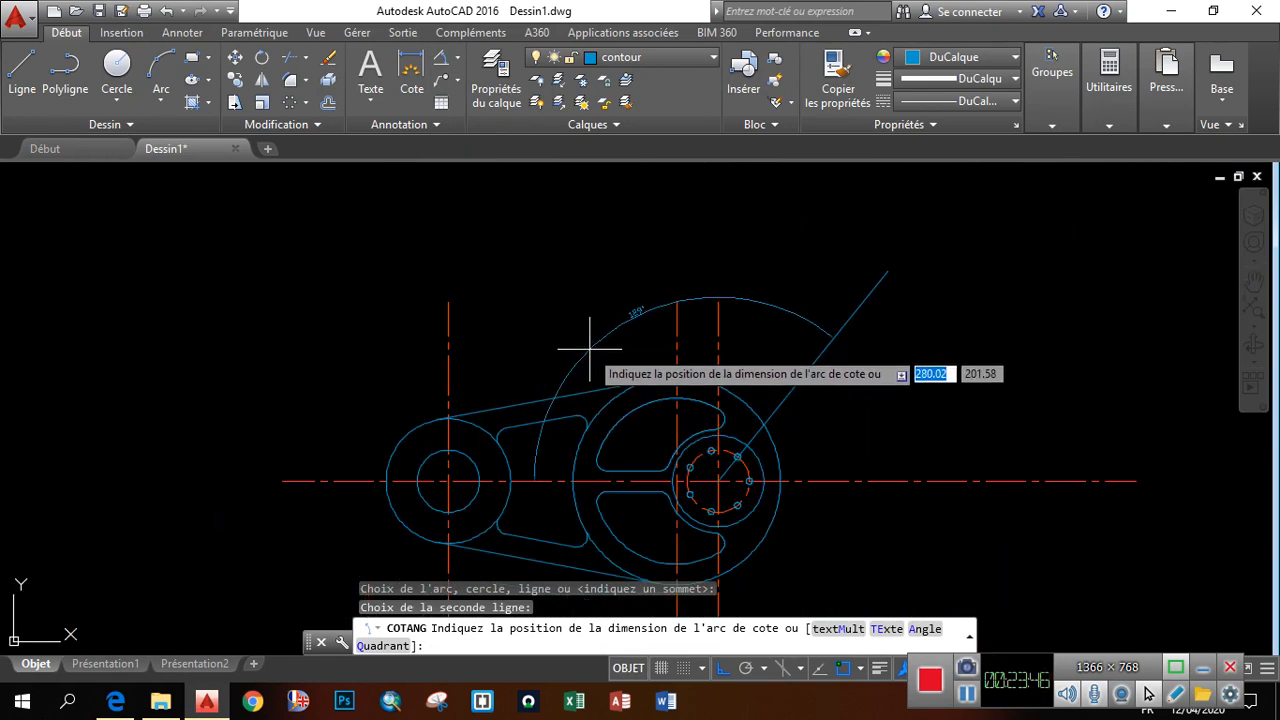
key("Escape")
scroll(634, 493, "up", 2)
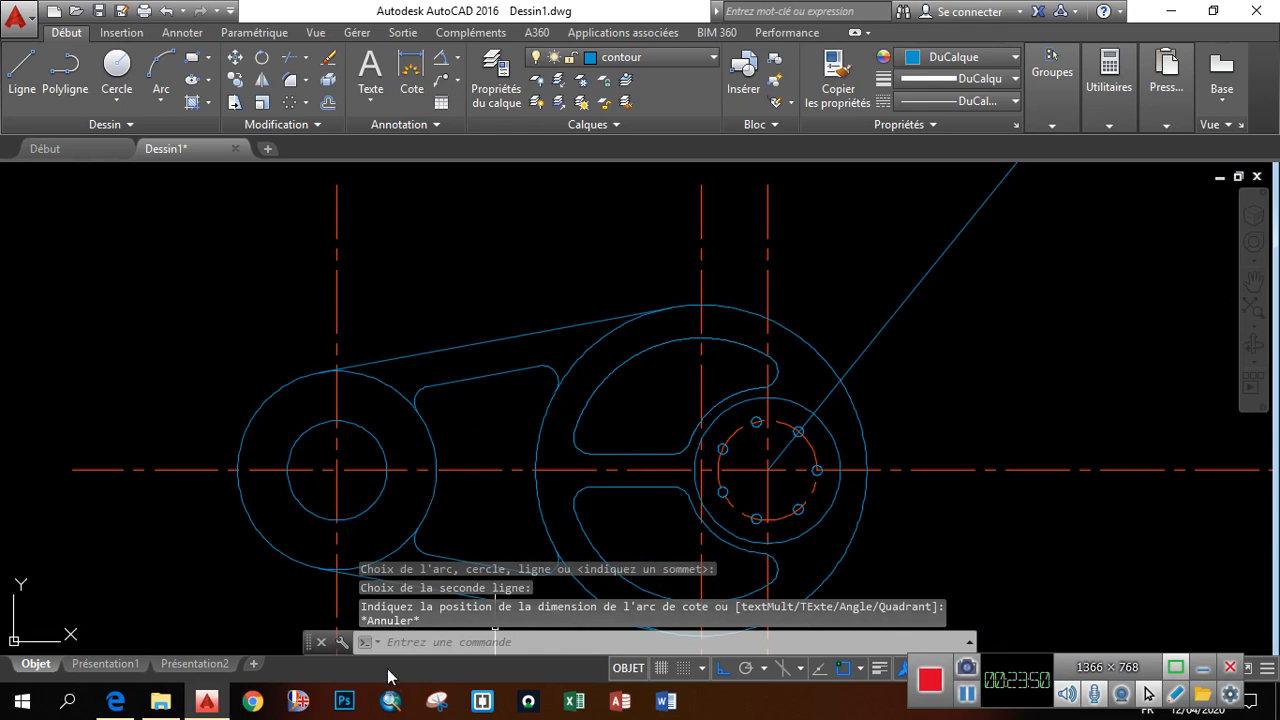
Check the inclined arm's end hub and its dimensions in Pièce_meca_n°4.pdf, then return to AutoCAD
left_click(116, 700)
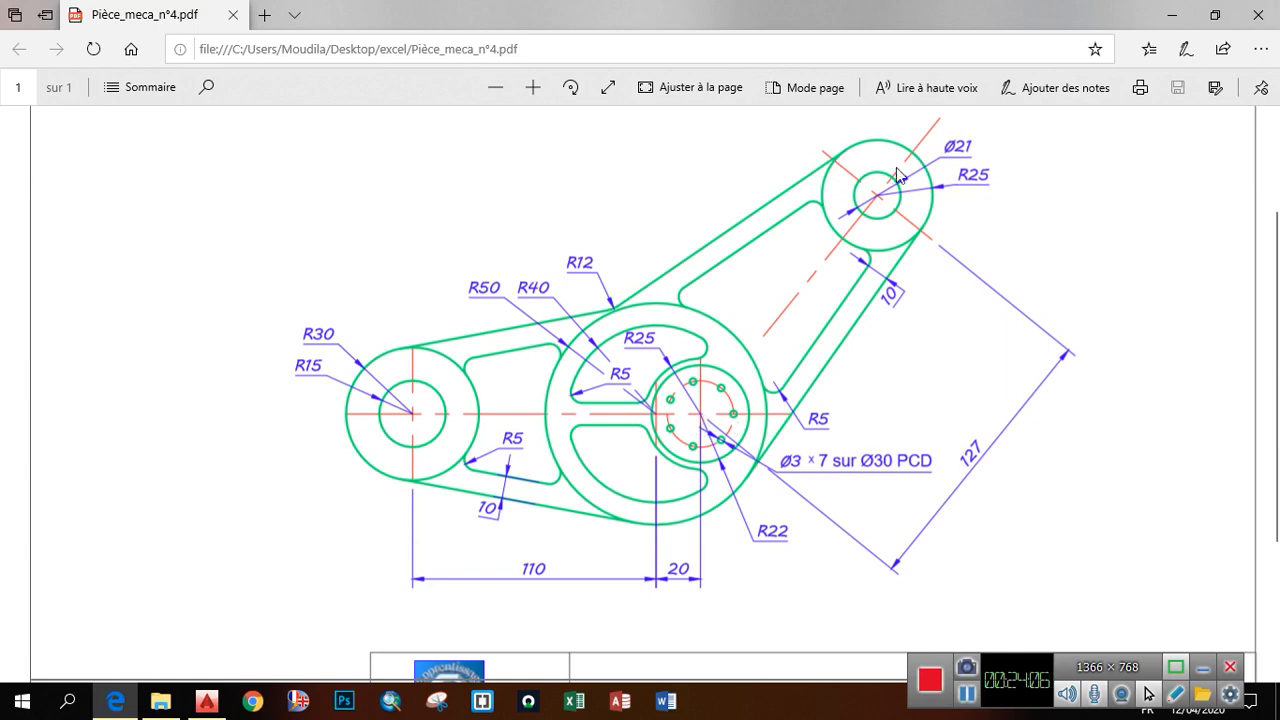
left_click(115, 702)
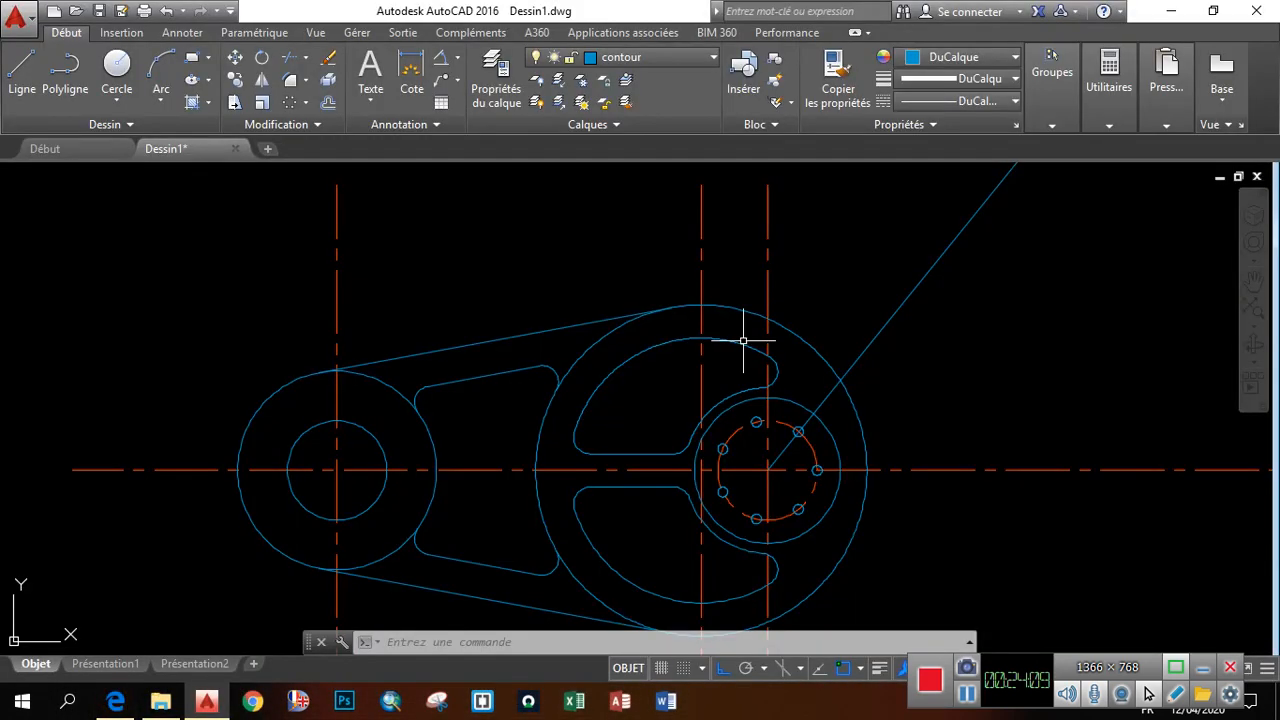
left_click(20, 72)
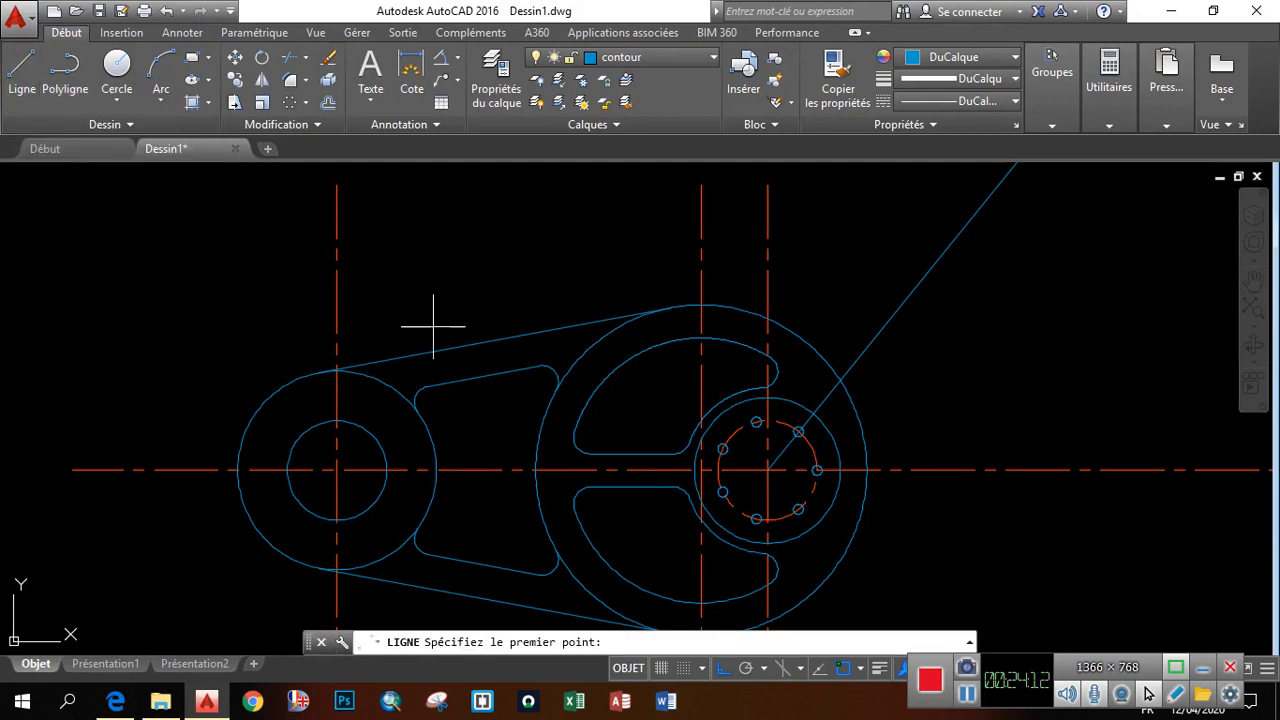
left_click(768, 469)
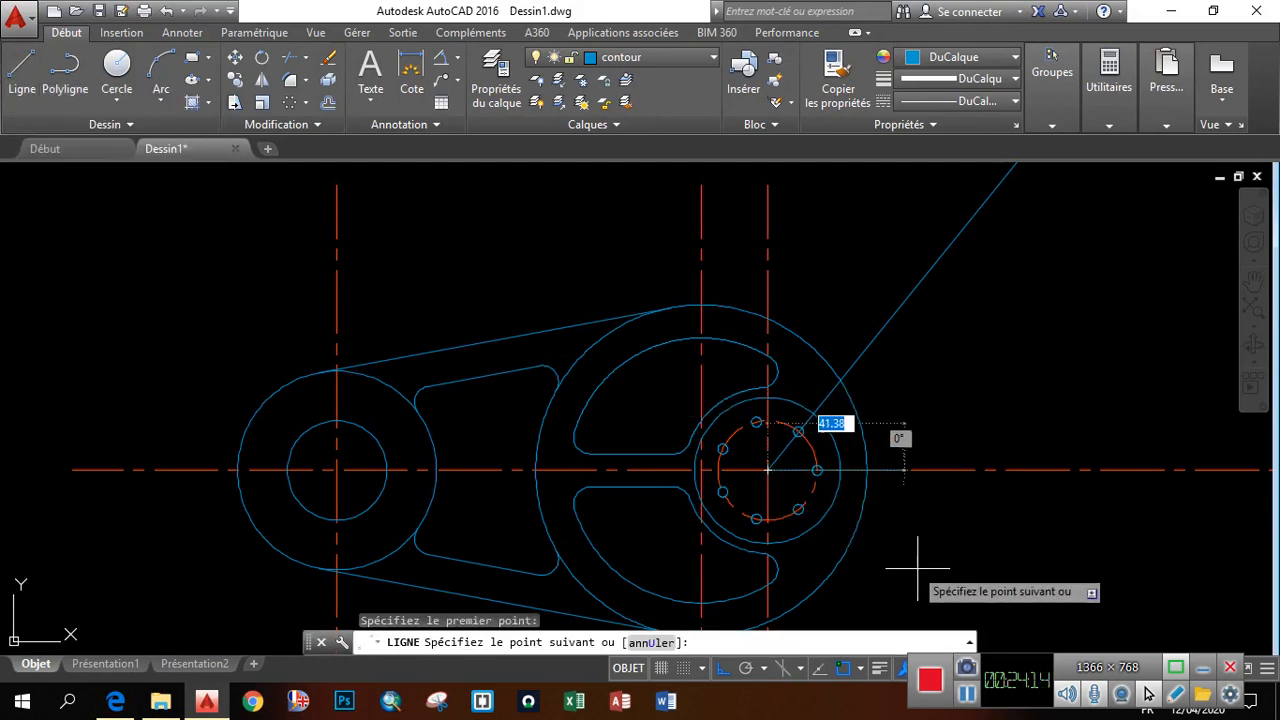
left_click(726, 672)
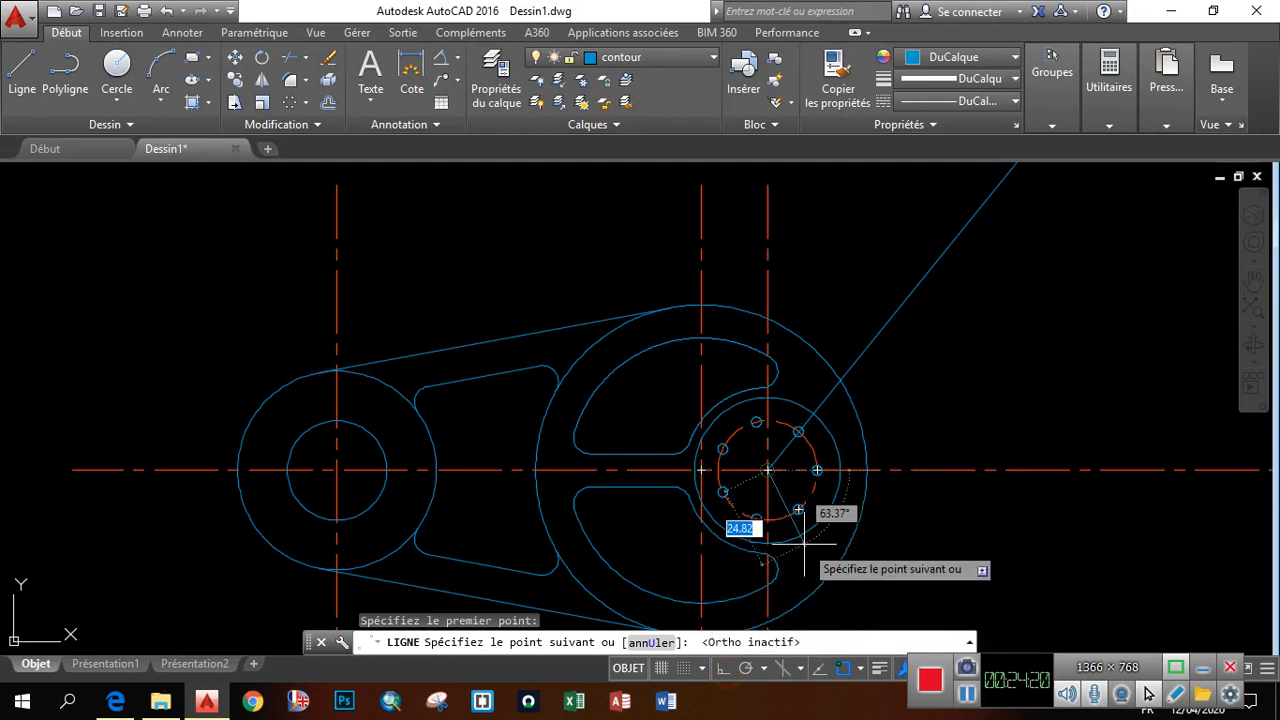
key("Escape")
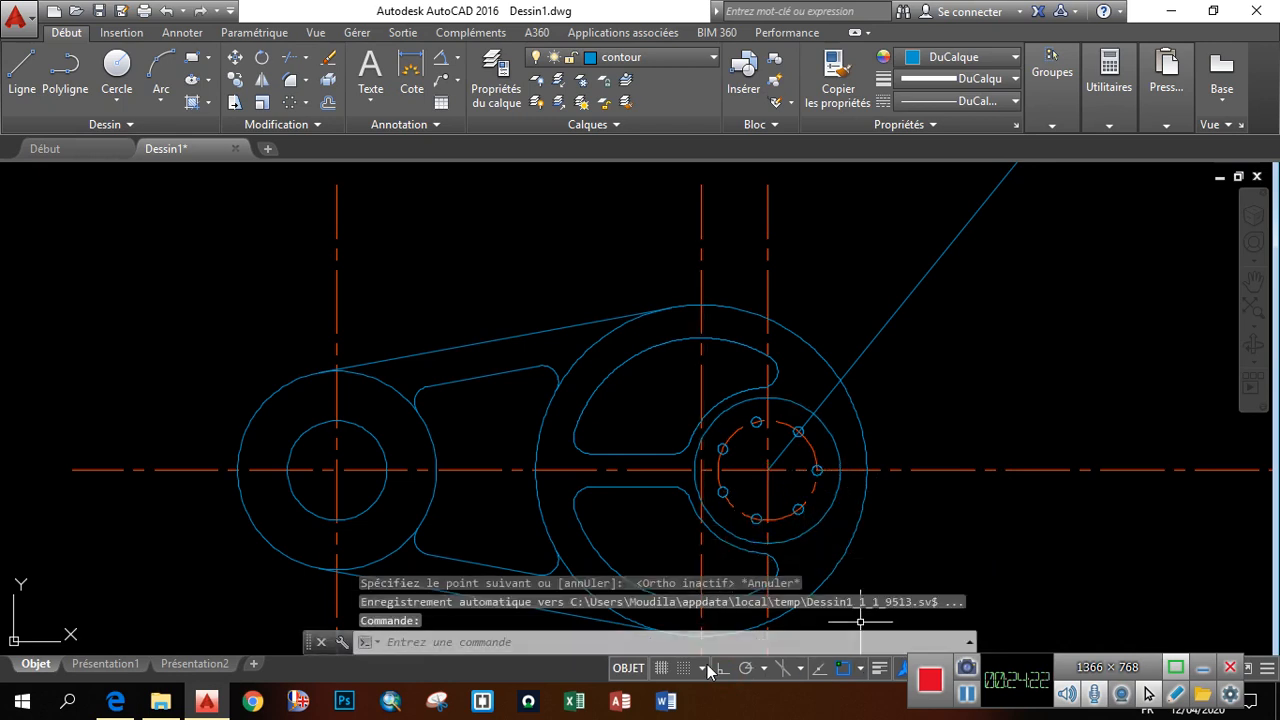
left_click(726, 672)
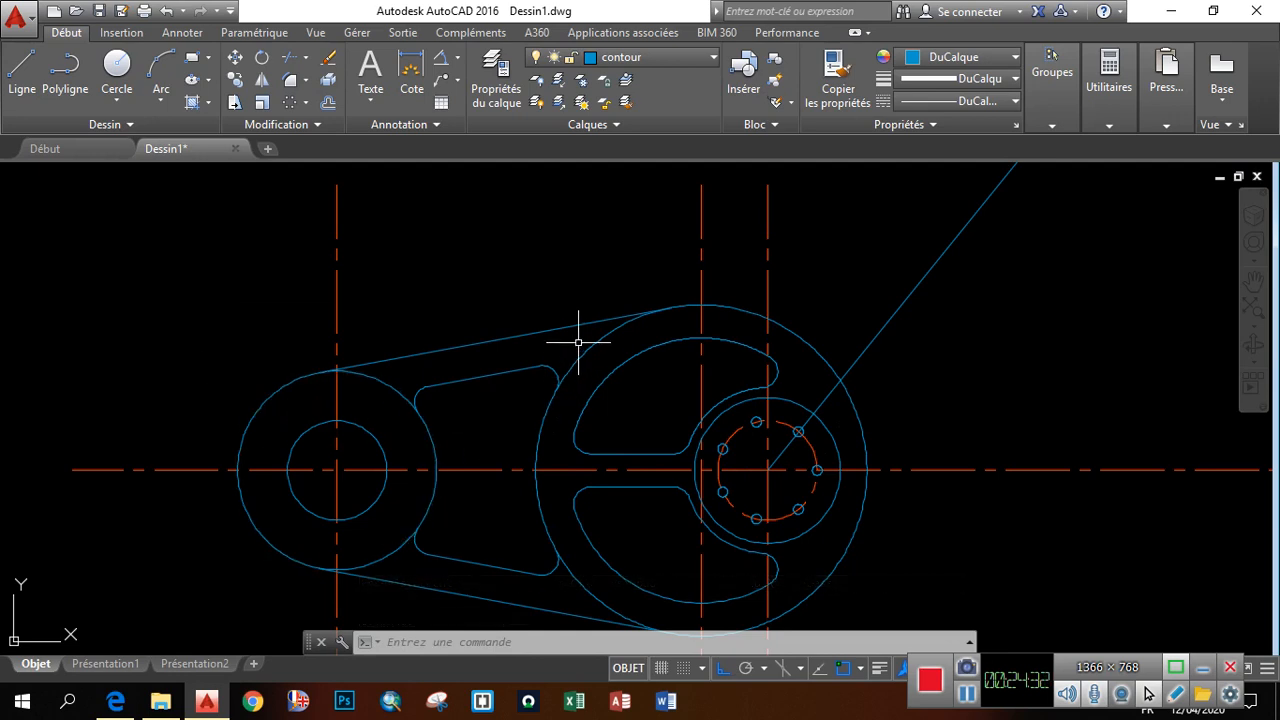
Define a new UCS with its origin where the inclined line crosses the circle around the bolt holes, X along the line and Y towards the upper left
type("c")
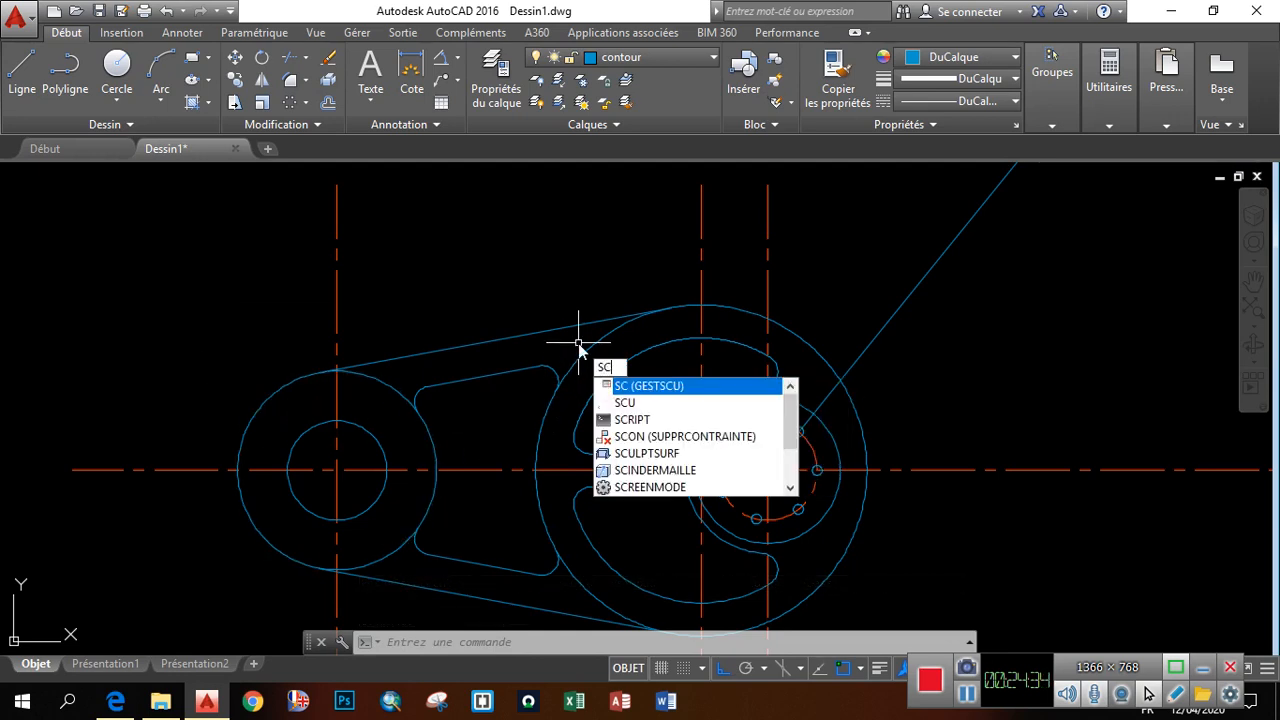
left_click(626, 403)
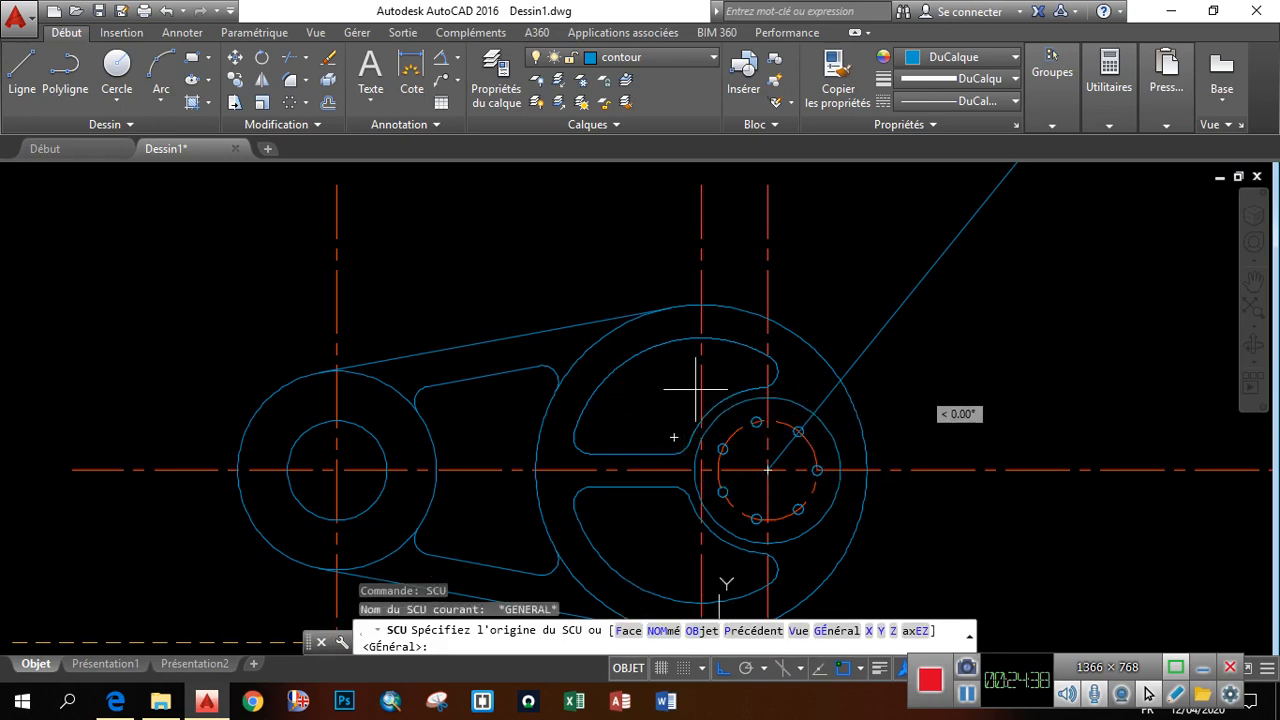
scroll(680, 378, "down", 2)
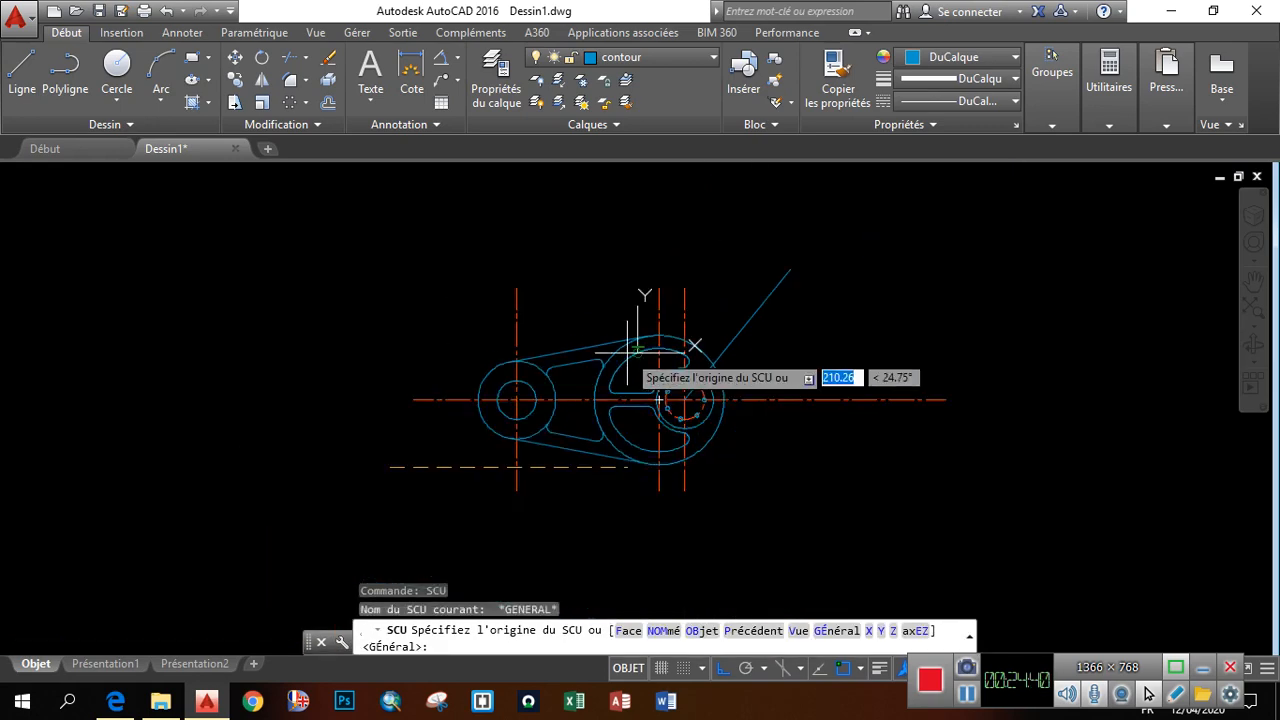
scroll(700, 420, "up", 4)
scroll(784, 343, "up", 2)
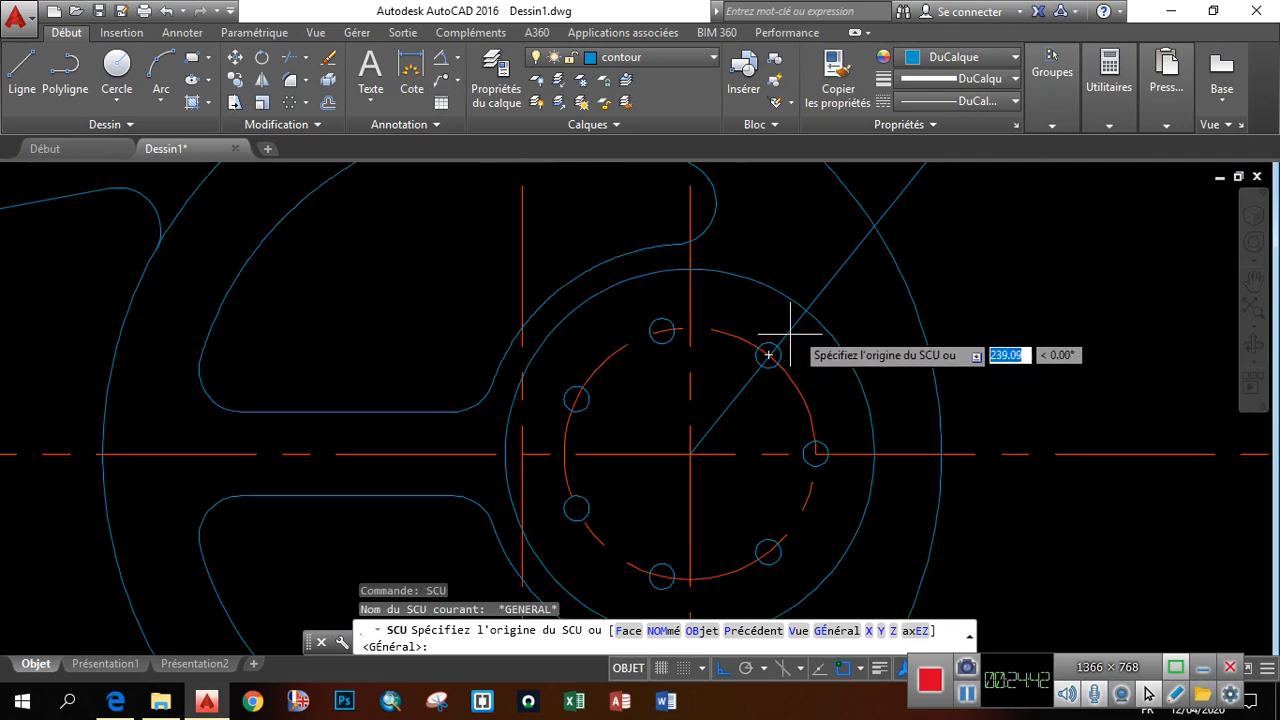
left_click(806, 311)
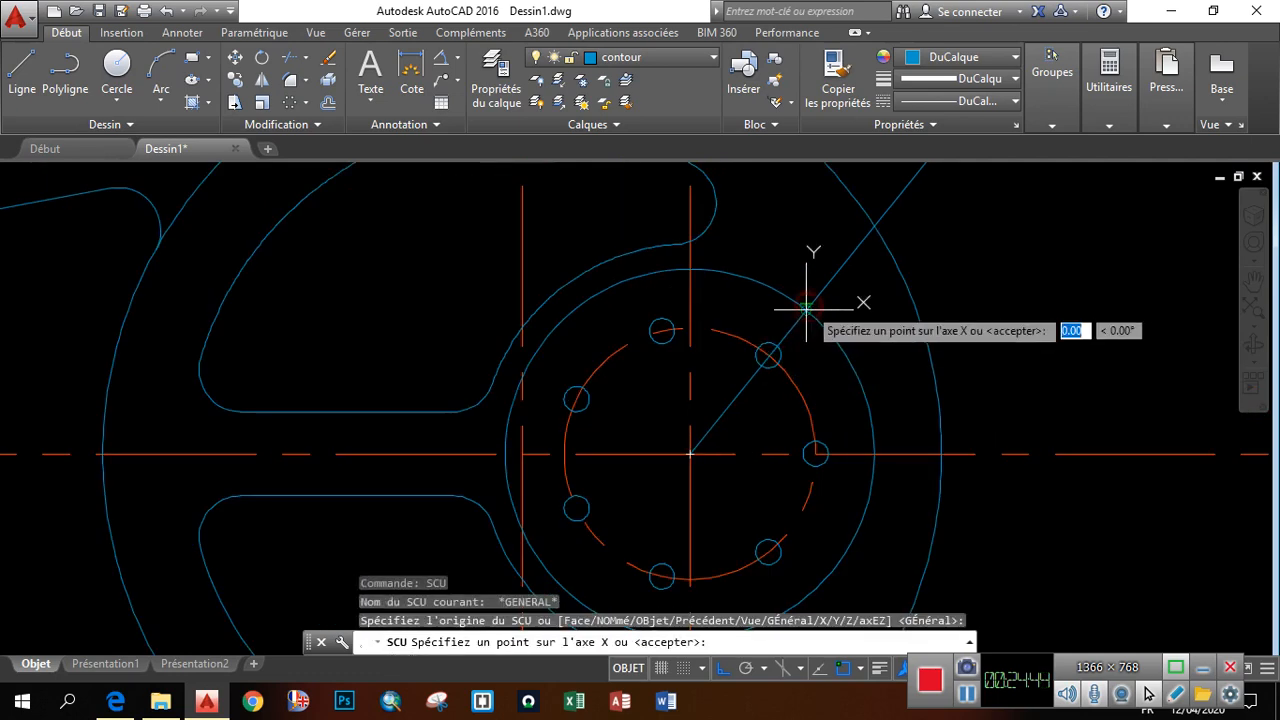
scroll(780, 300, "down", 5)
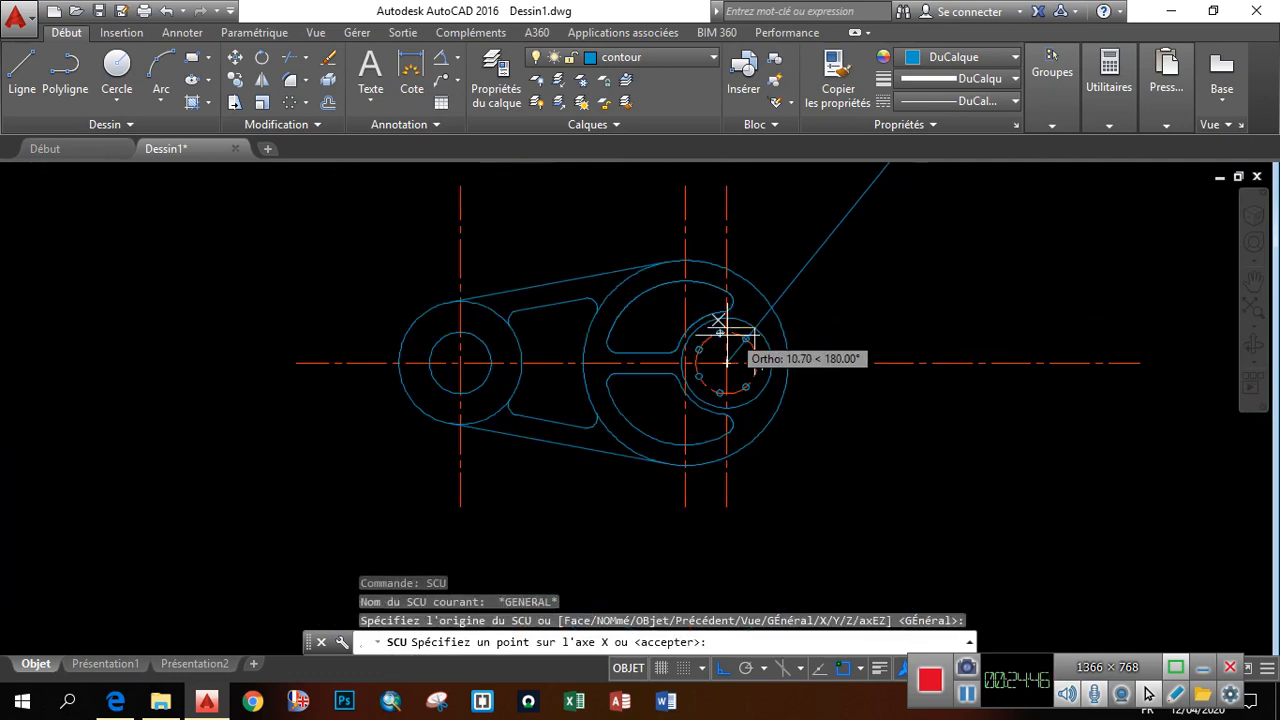
scroll(766, 286, "down", 5)
scroll(786, 300, "up", 5)
left_click(781, 317)
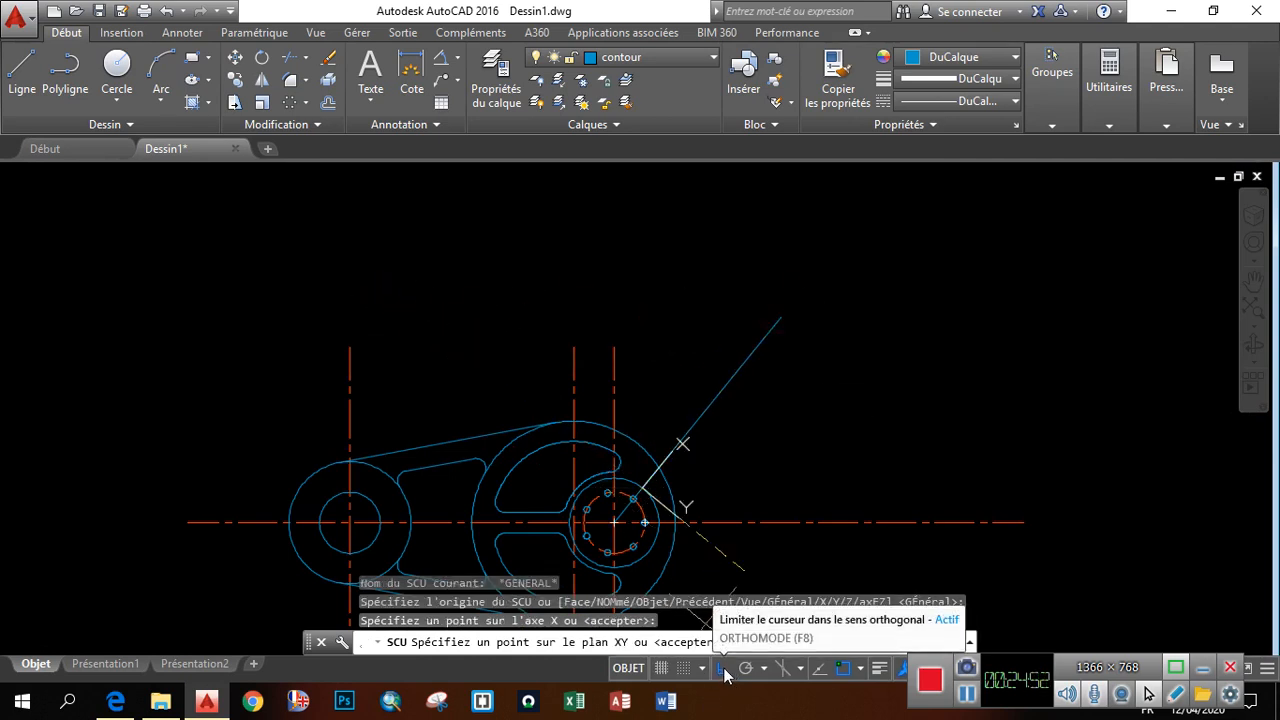
left_click(286, 242)
Draw a line about 101 mm long from the bolt-circle centre, perpendicular to the inclined line and running down to the right
scroll(474, 247, "up", 4)
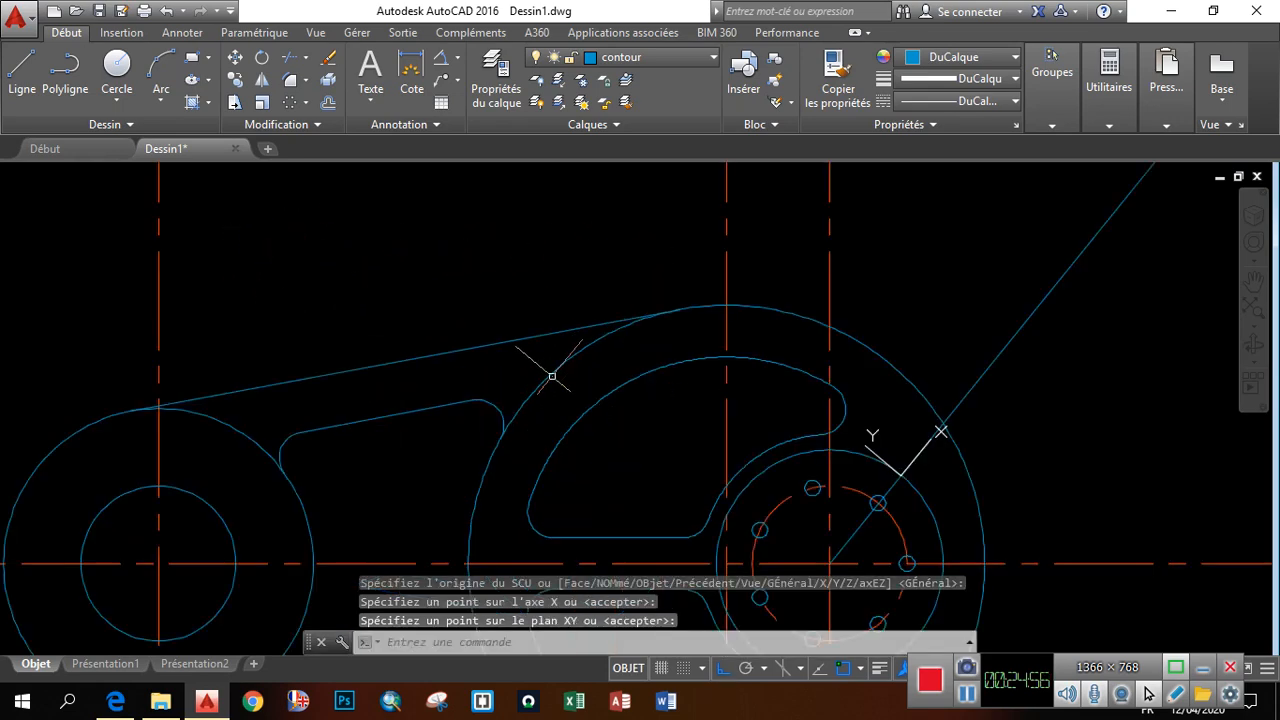
scroll(617, 255, "down", 2)
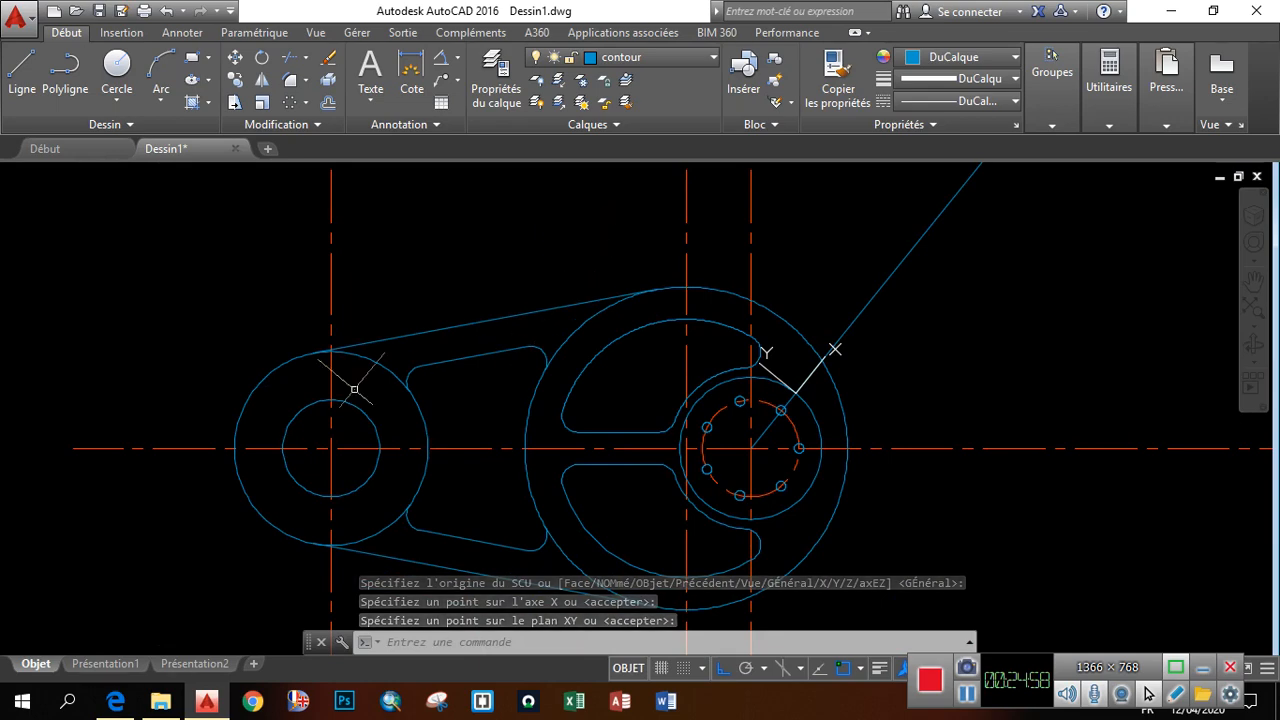
scroll(518, 303, "down", 5)
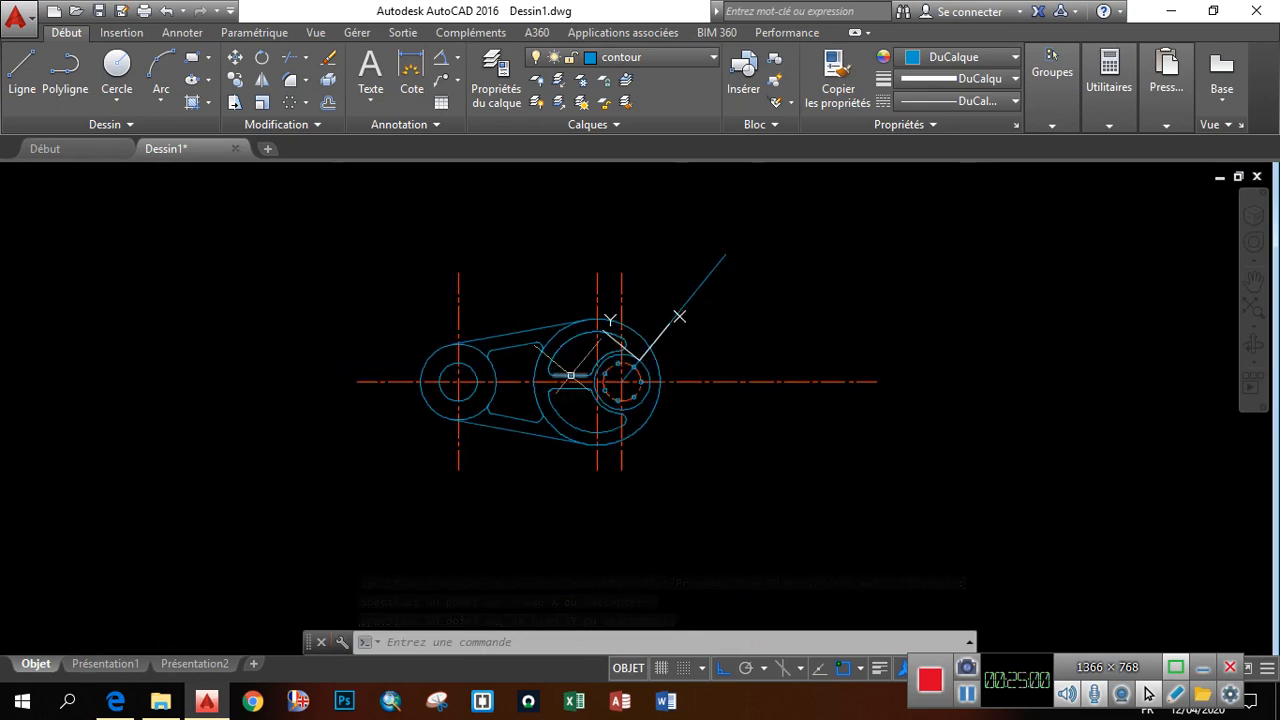
scroll(632, 309, "up", 5)
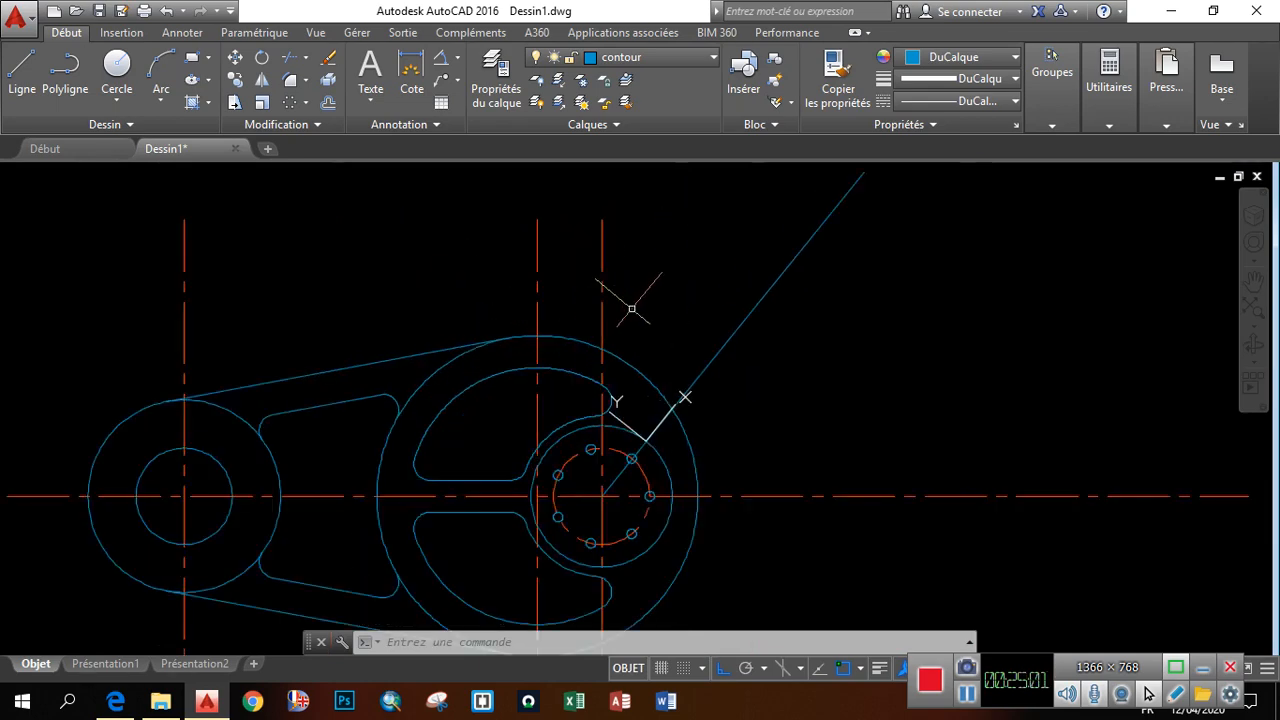
left_click(22, 66)
scroll(635, 340, "down", 2)
scroll(640, 390, "up", 4)
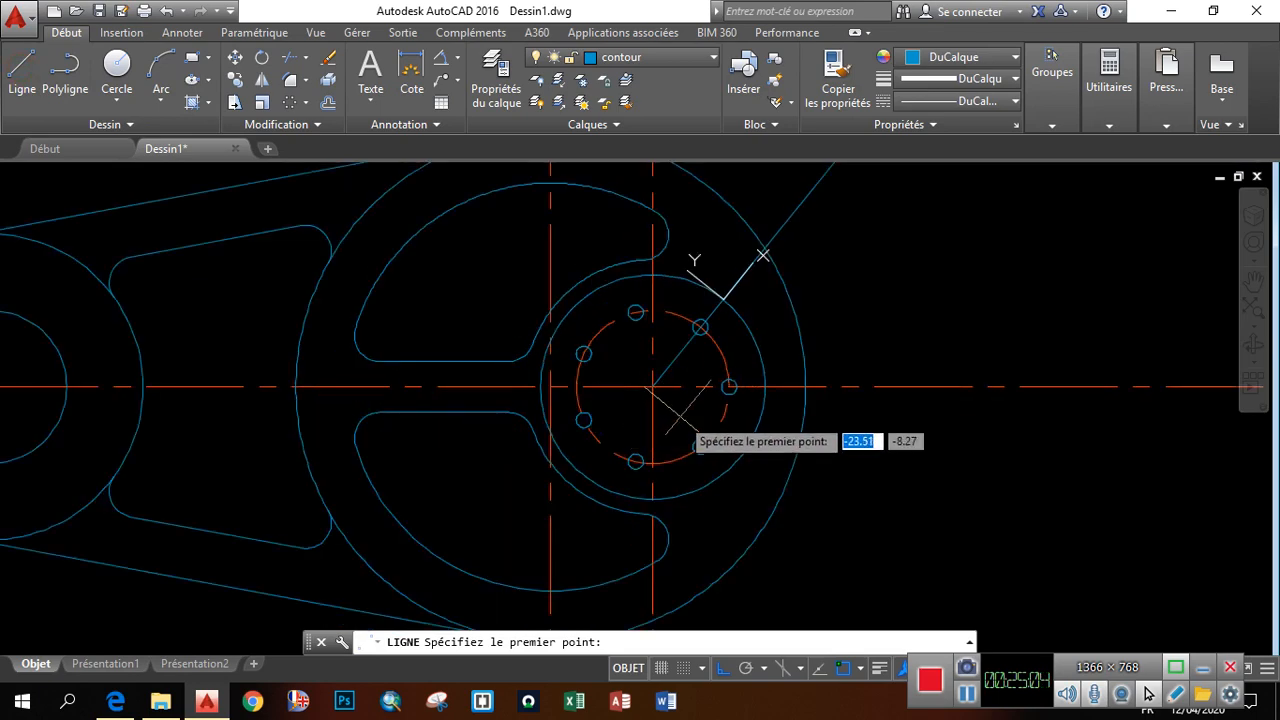
left_click(652, 387)
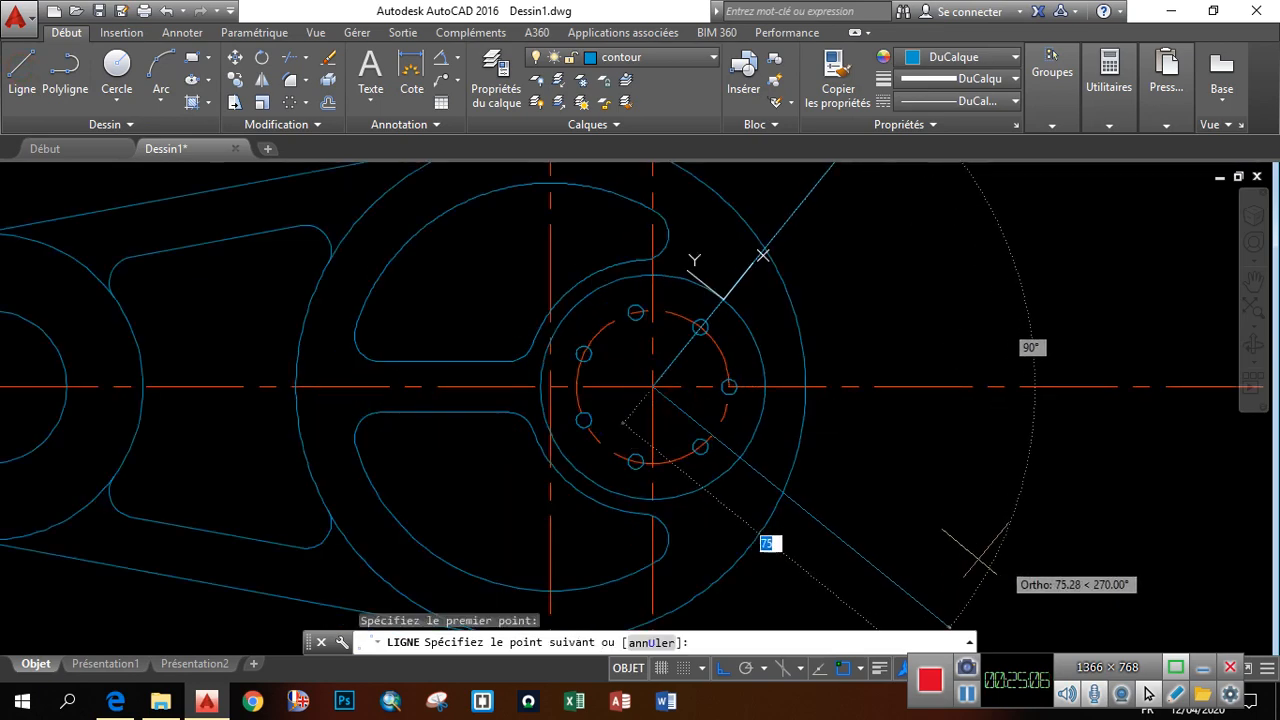
scroll(771, 540, "down", 5)
scroll(818, 521, "up", 5)
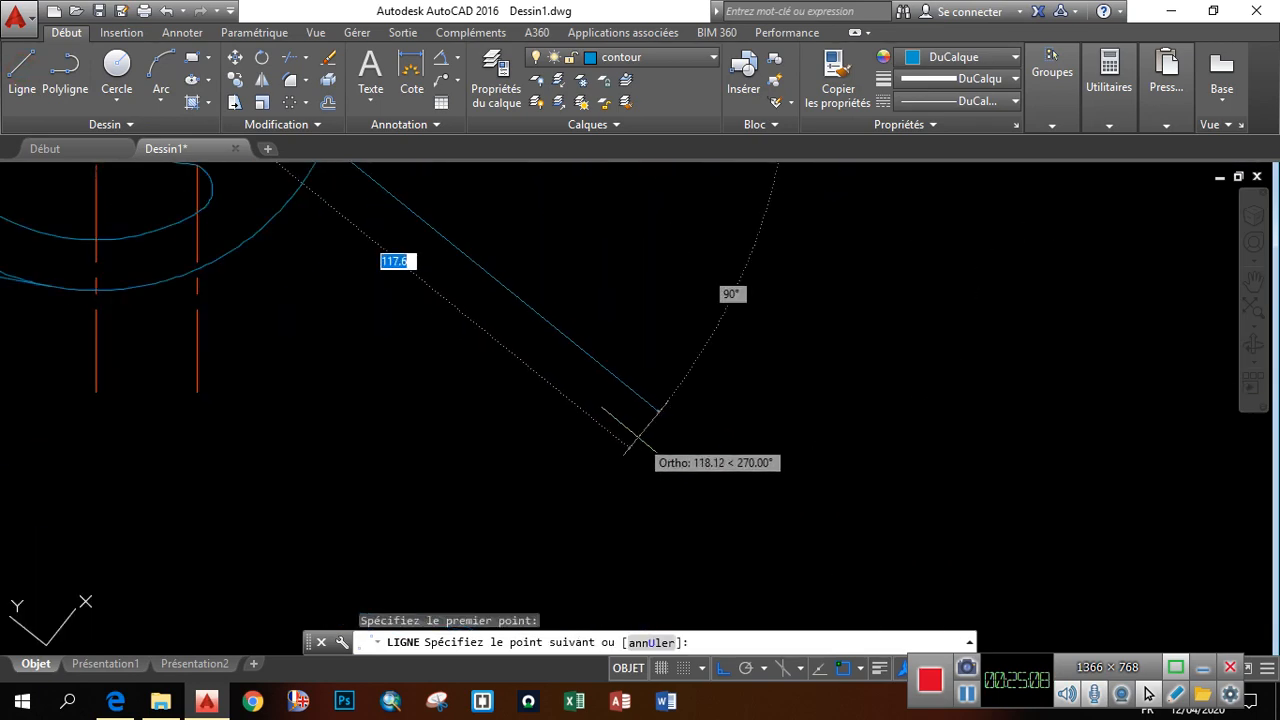
scroll(746, 489, "down", 5)
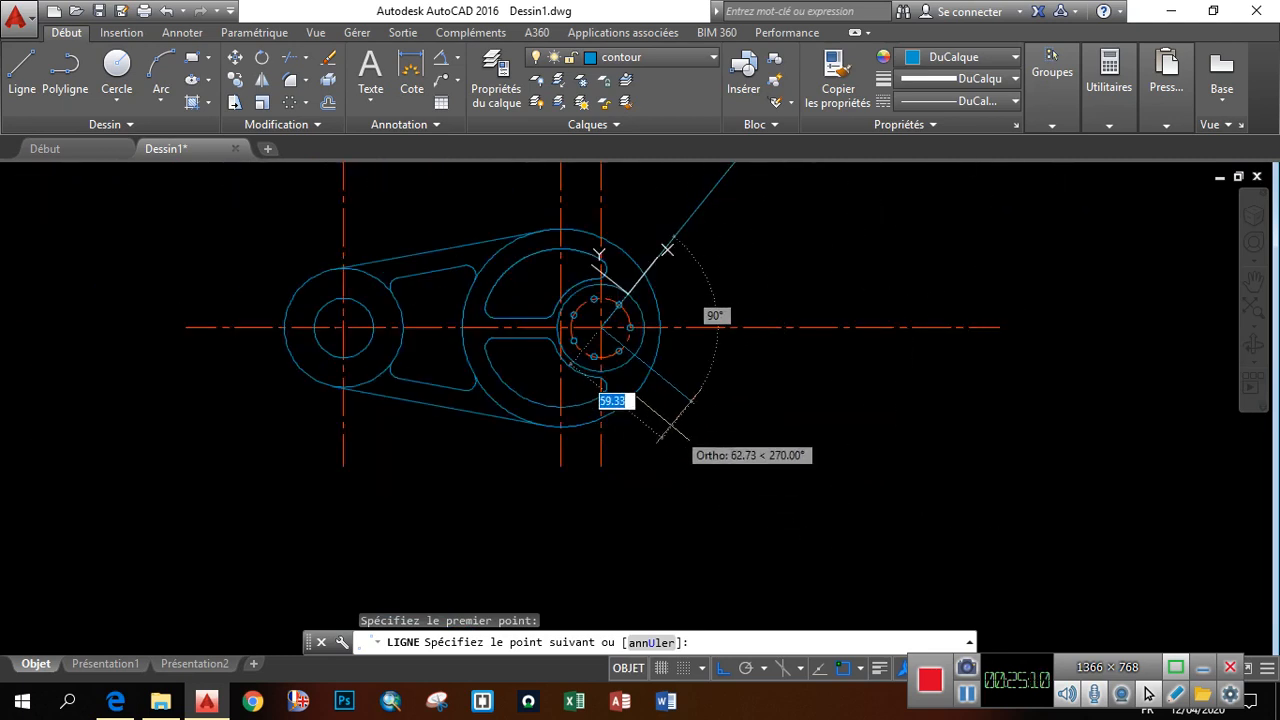
left_click(755, 452)
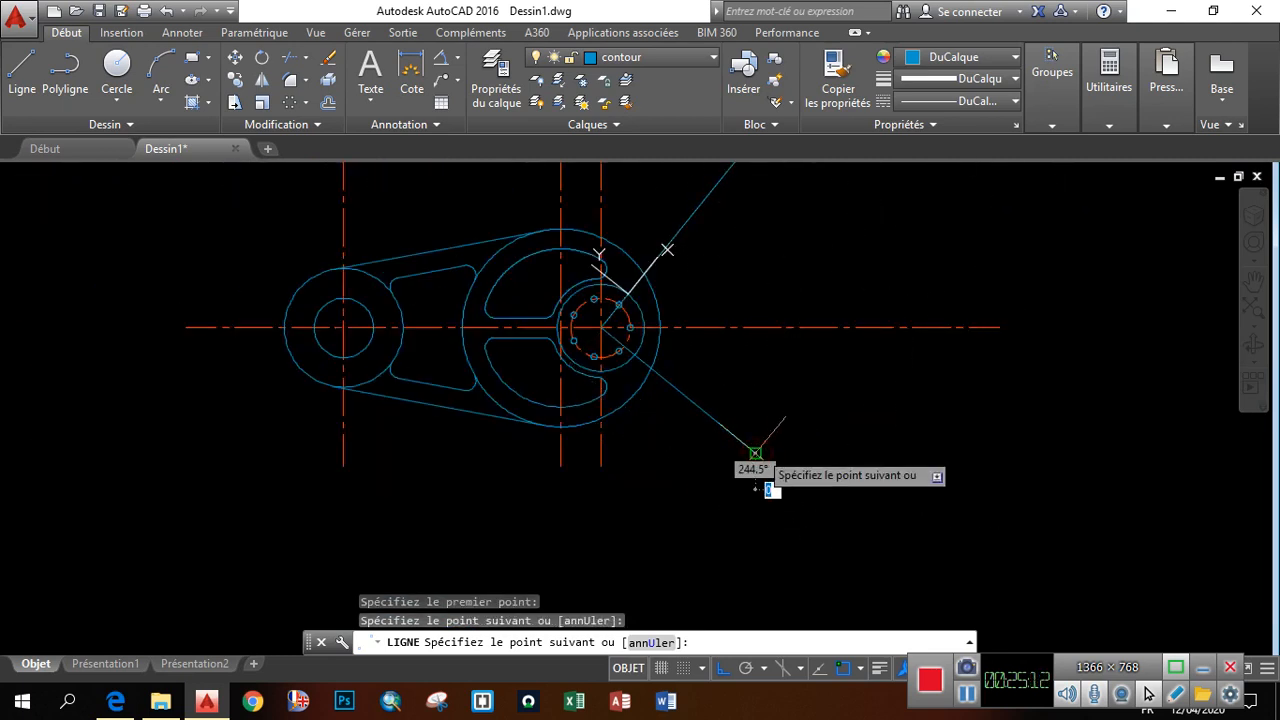
key("Escape")
Move the inclined line and the line perpendicular to it to the Axes layer
scroll(737, 296, "down", 5)
scroll(699, 257, "up", 5)
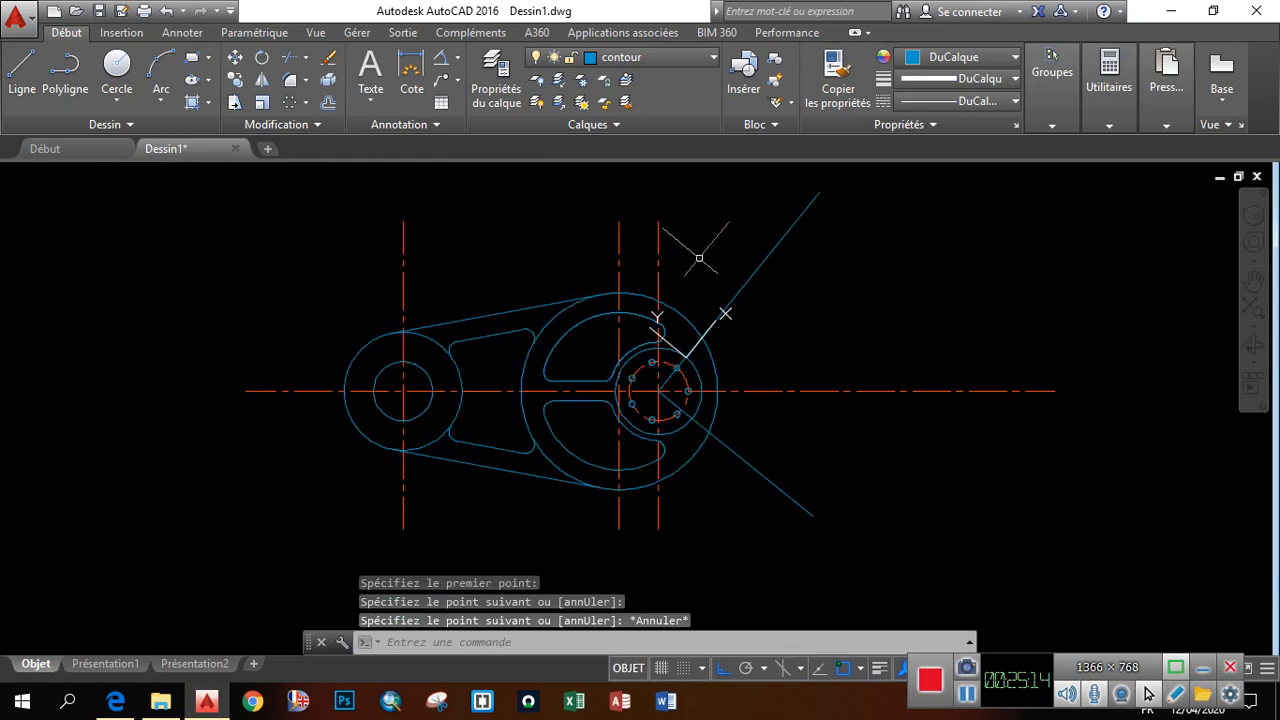
left_click(812, 295)
left_click(746, 229)
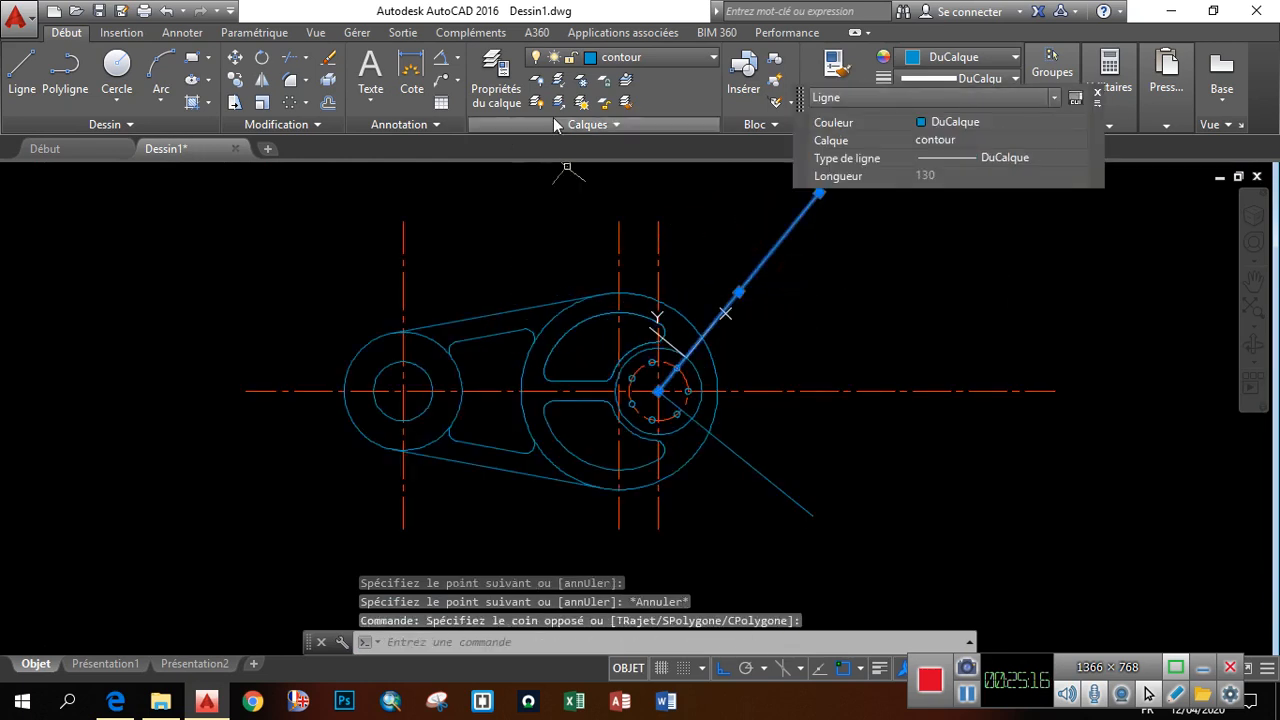
left_click(614, 62)
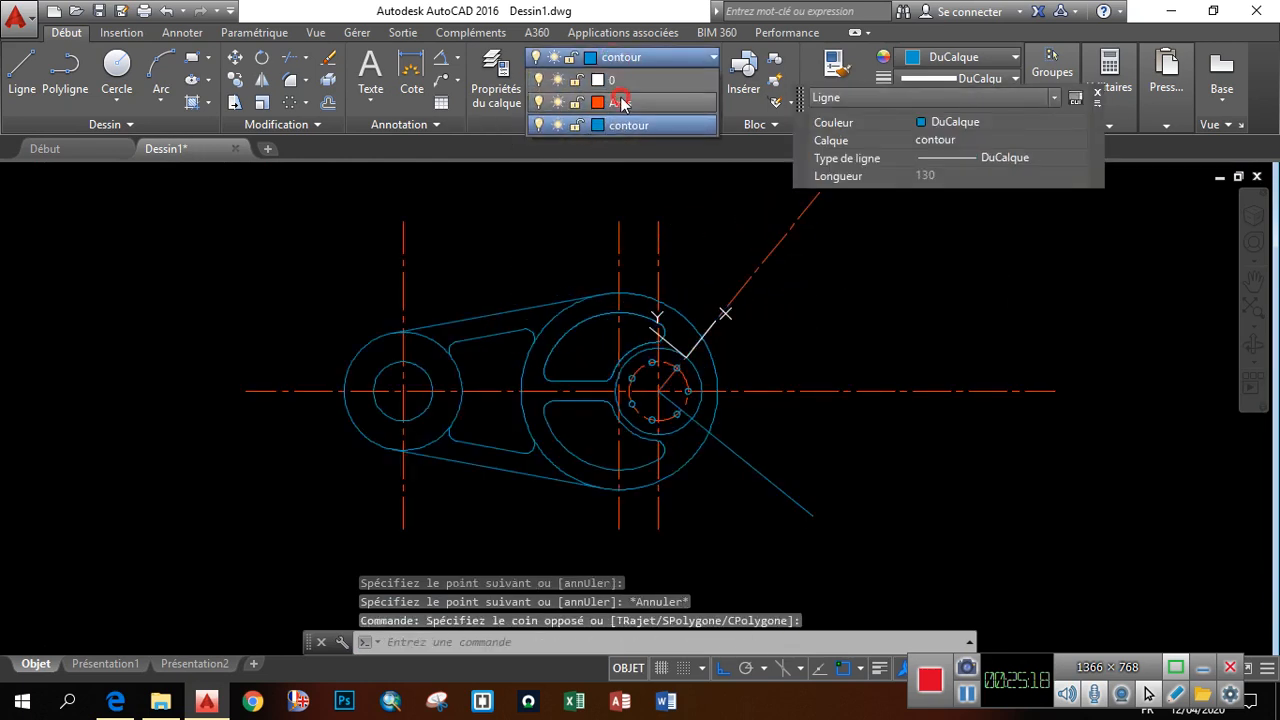
left_click(620, 103)
key("Escape")
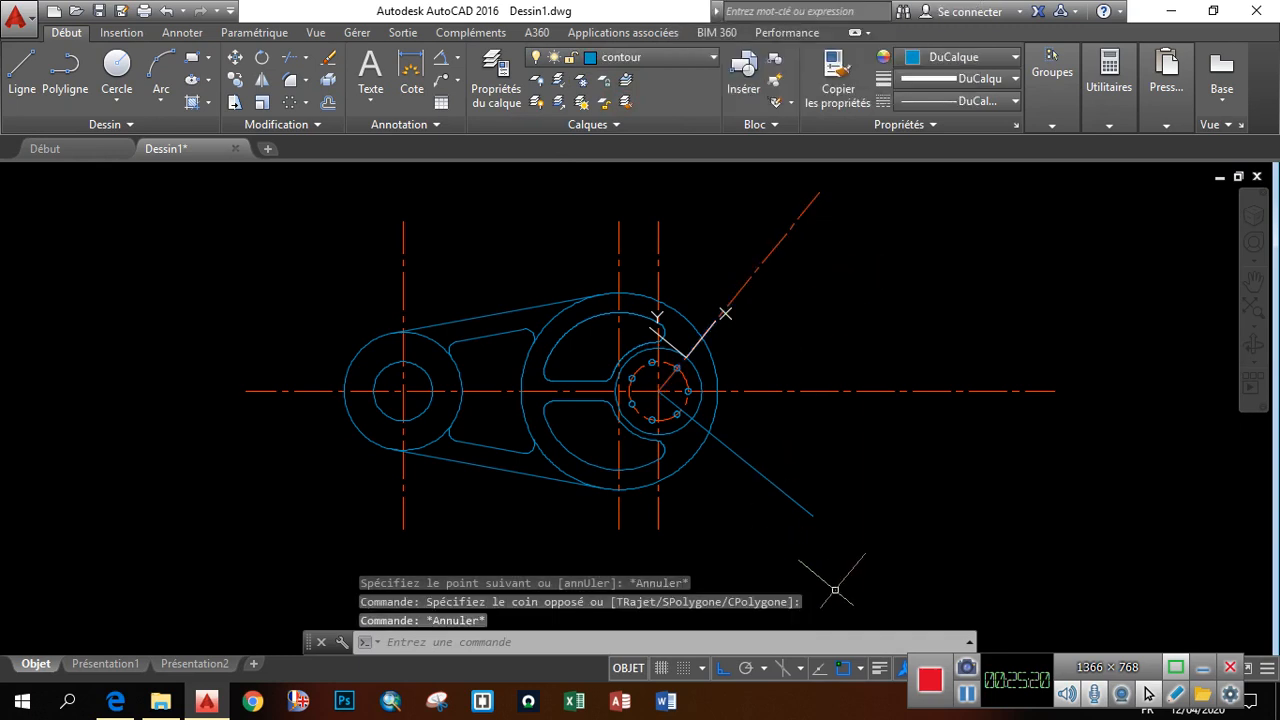
left_click(850, 556)
left_click(756, 462)
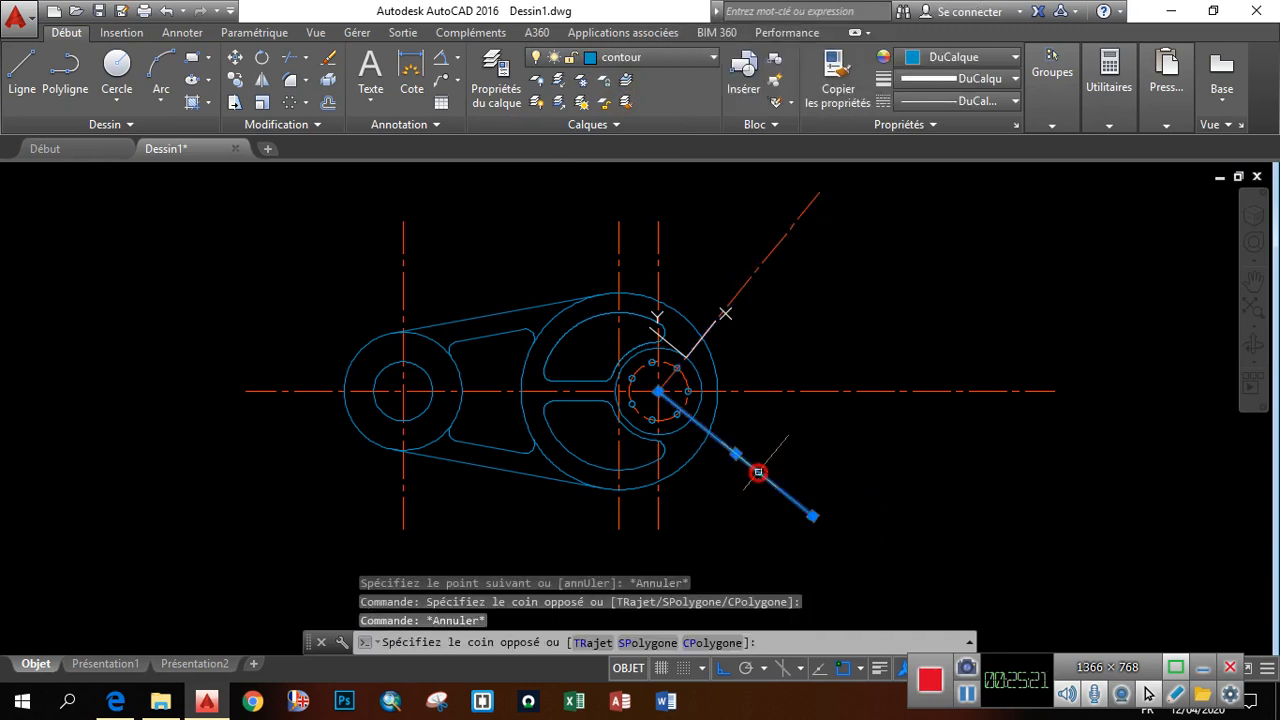
left_click(657, 60)
left_click(629, 98)
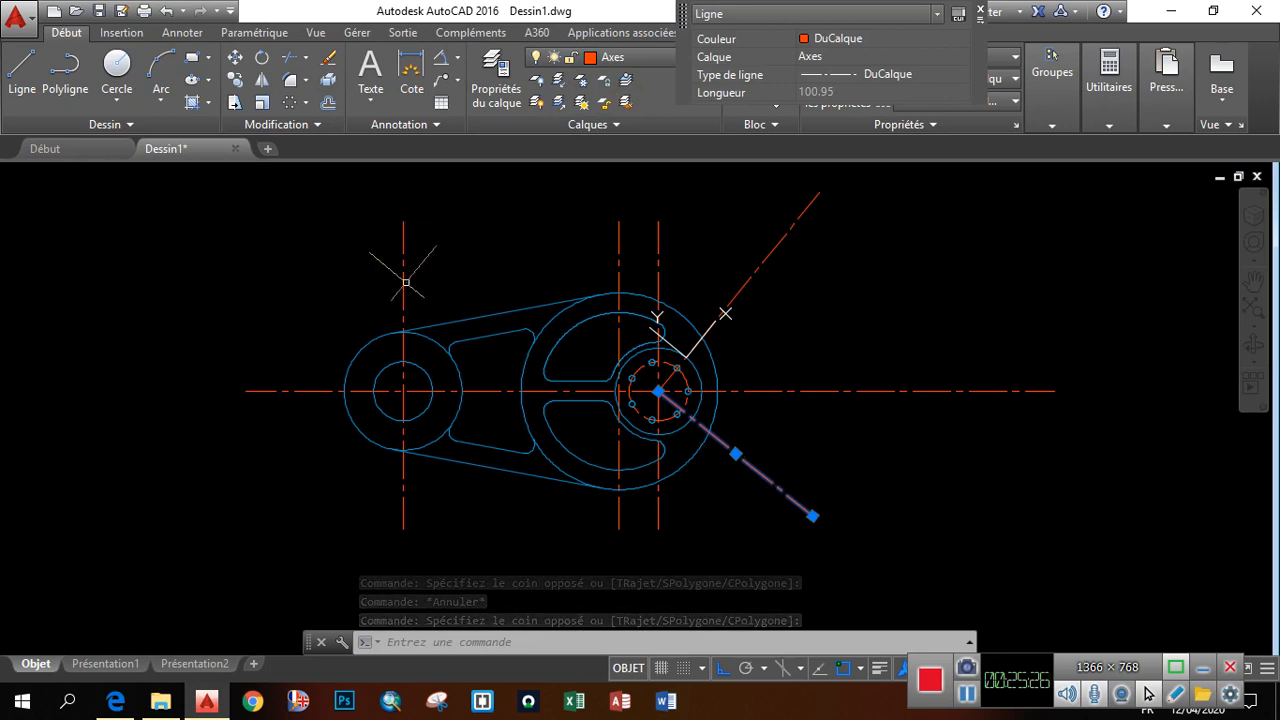
Offset the perpendicular axis by 127 mm towards the outer end of the inclined axis
left_click(324, 104)
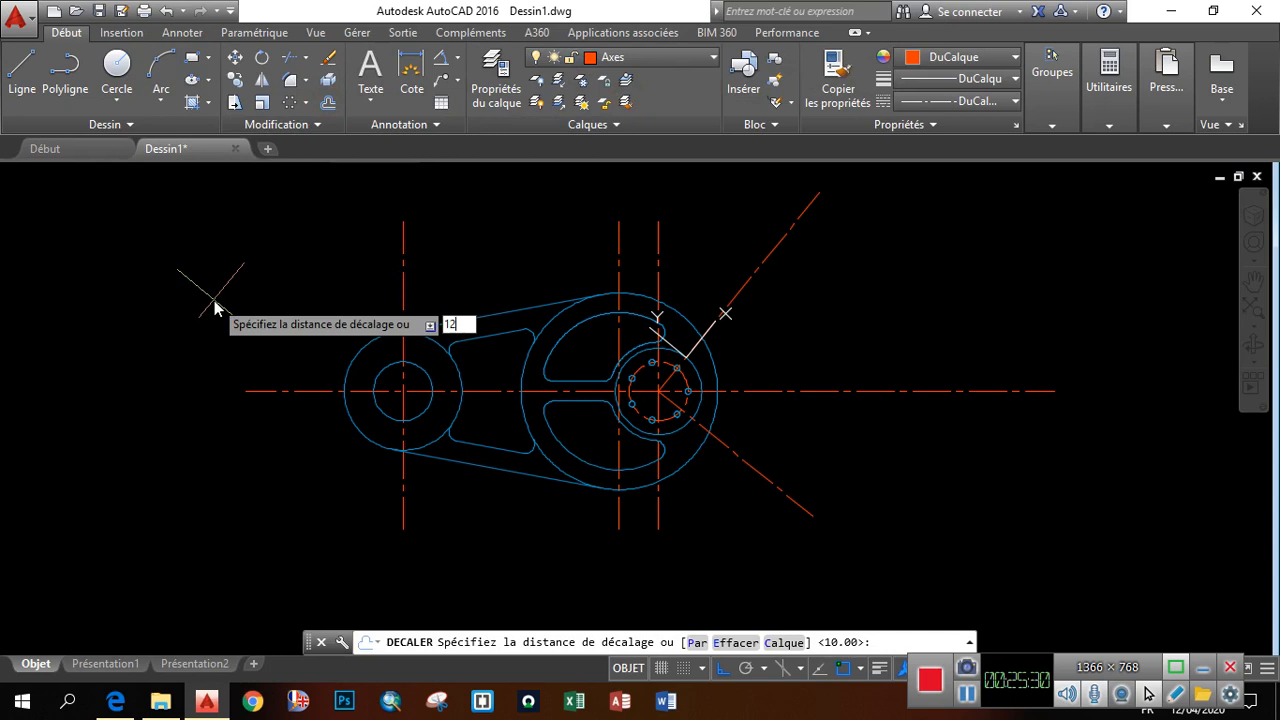
type("127")
key("Return")
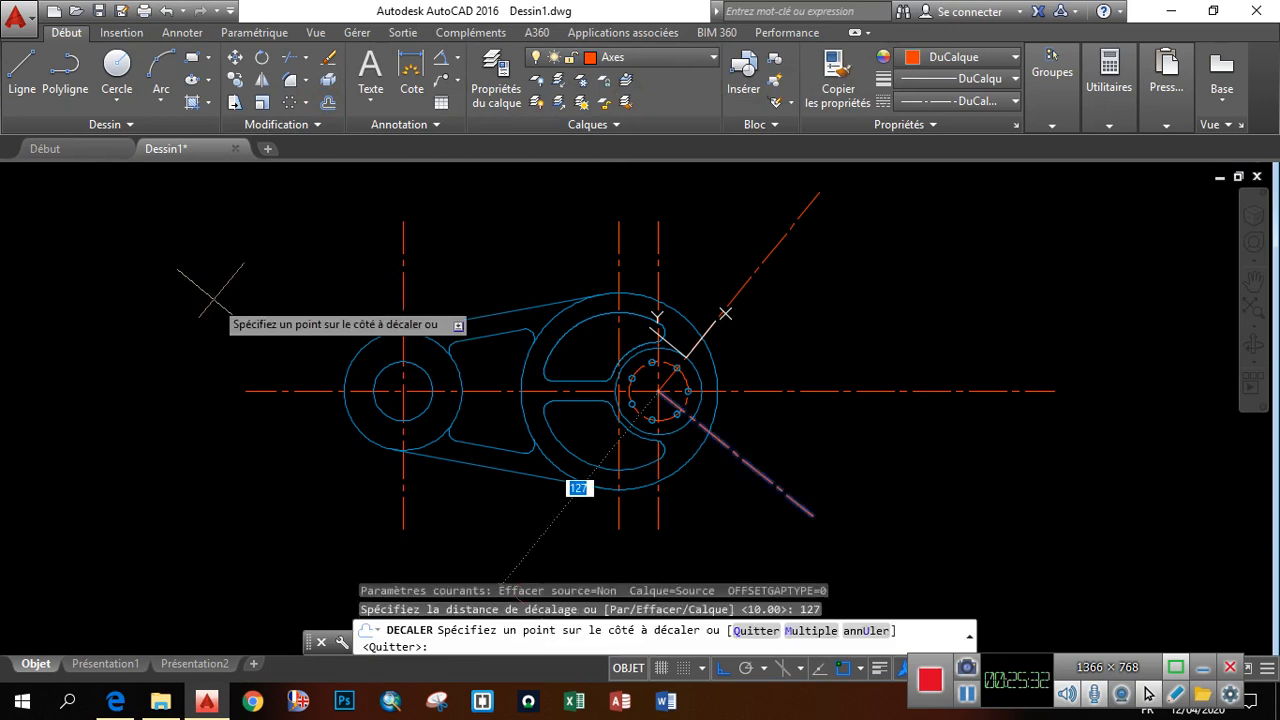
left_click(995, 272)
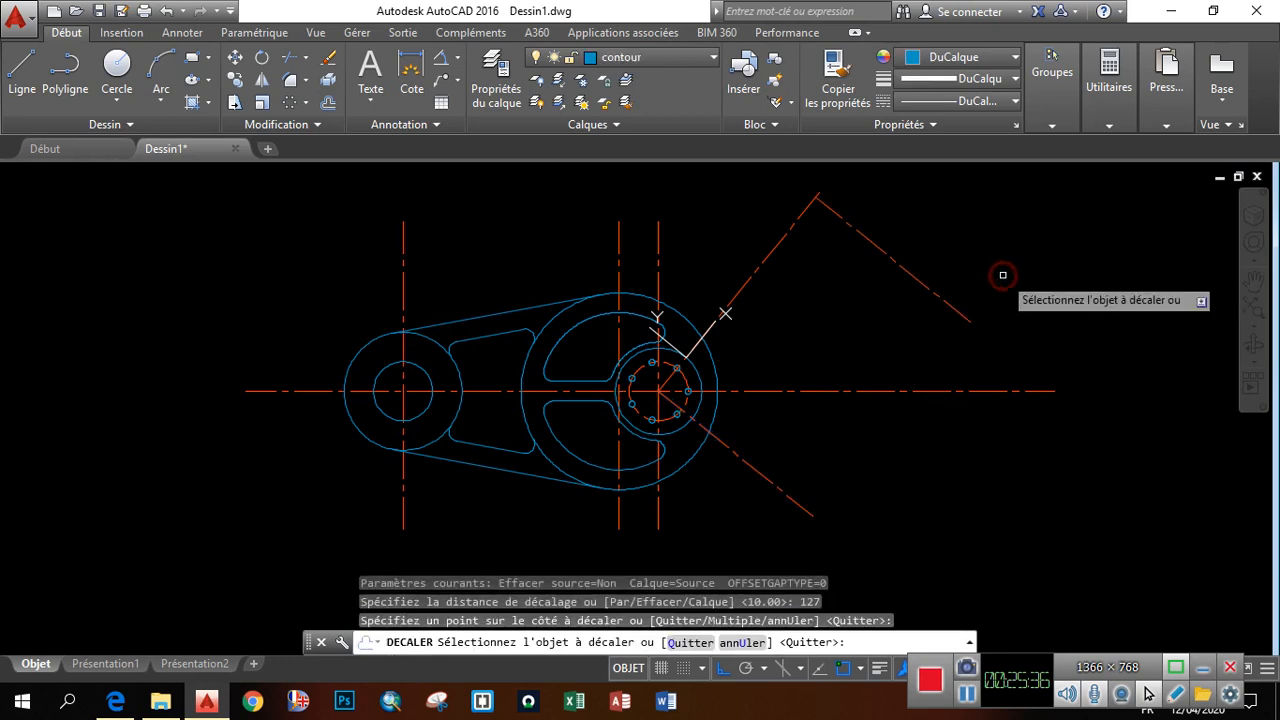
key("Escape")
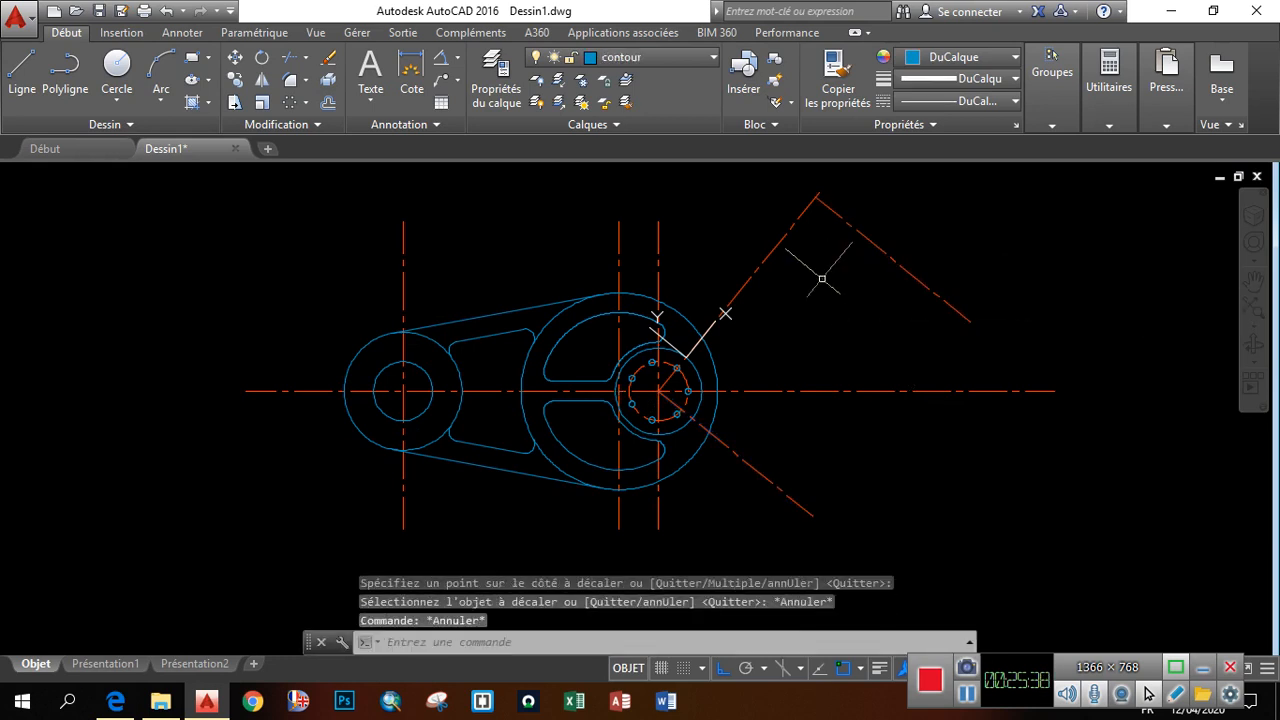
key("Escape")
Stretch the inner end of the offset axis past the inclined axis, to about the same length on both sides
scroll(813, 209, "up", 6)
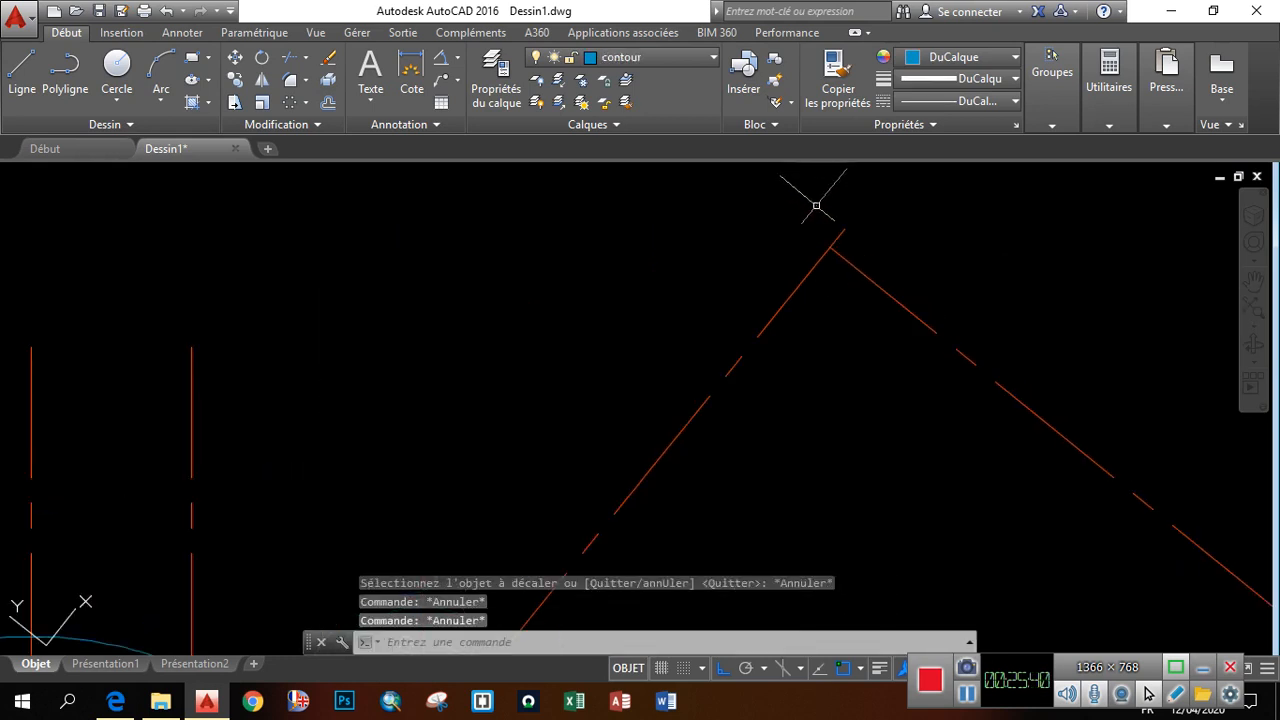
left_click(867, 276)
left_click(830, 247)
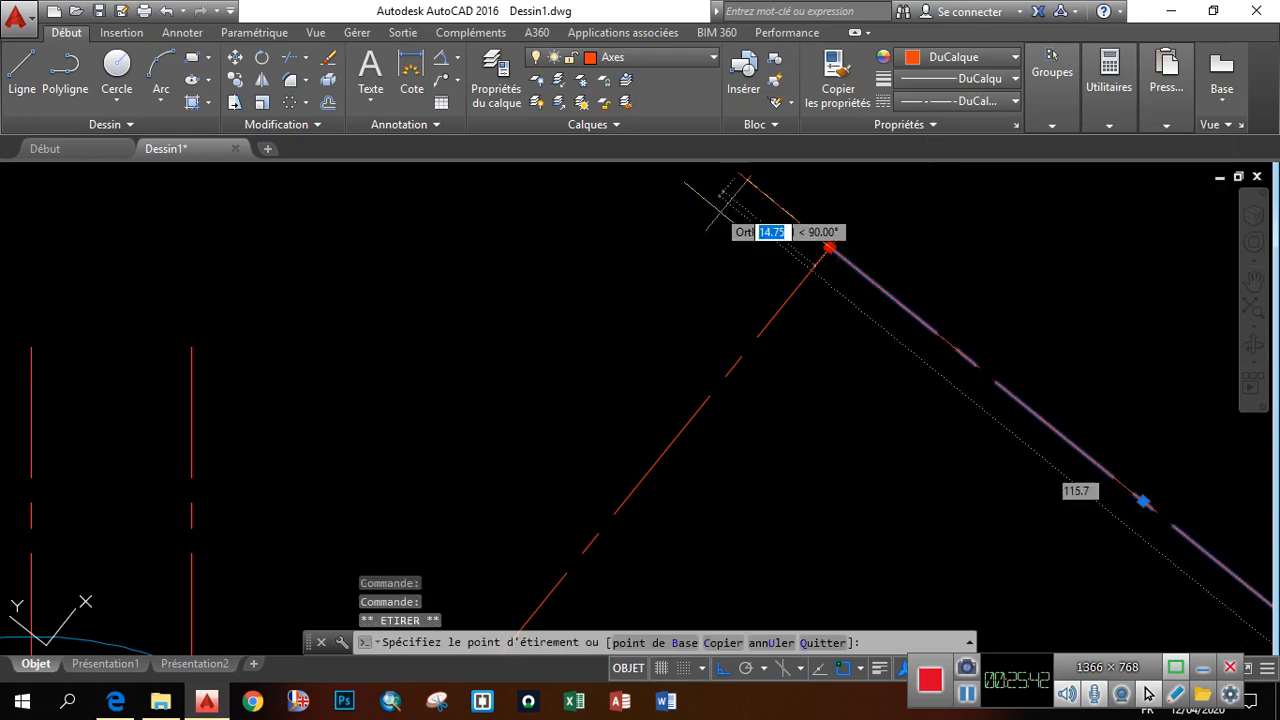
scroll(744, 222, "down", 6)
scroll(745, 225, "up", 5)
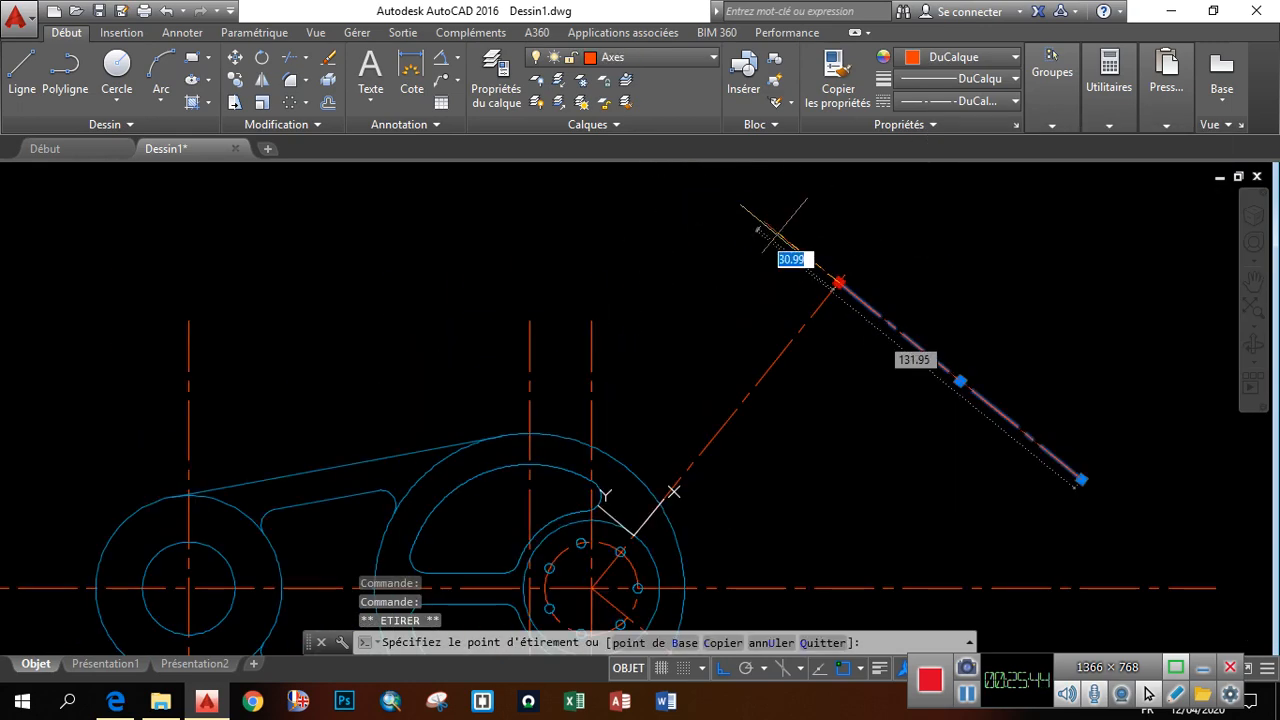
scroll(745, 238, "down", 6)
scroll(745, 232, "up", 6)
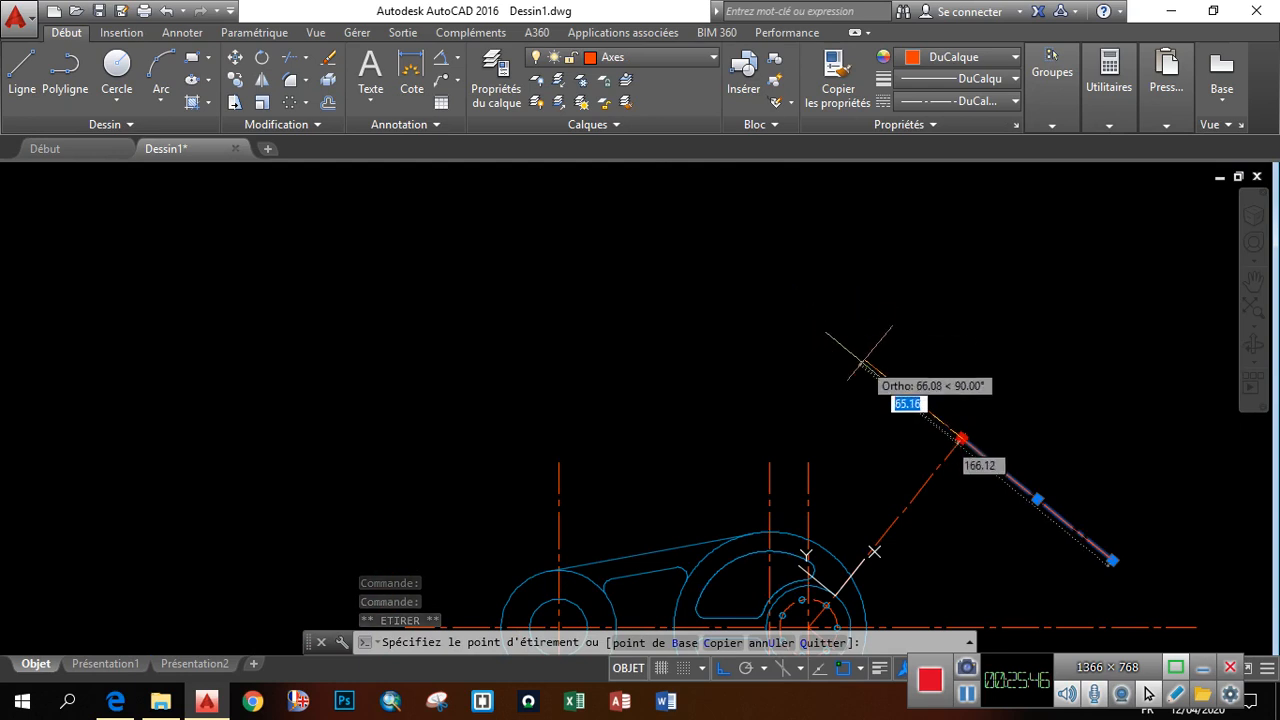
key("Escape")
key("Escape")
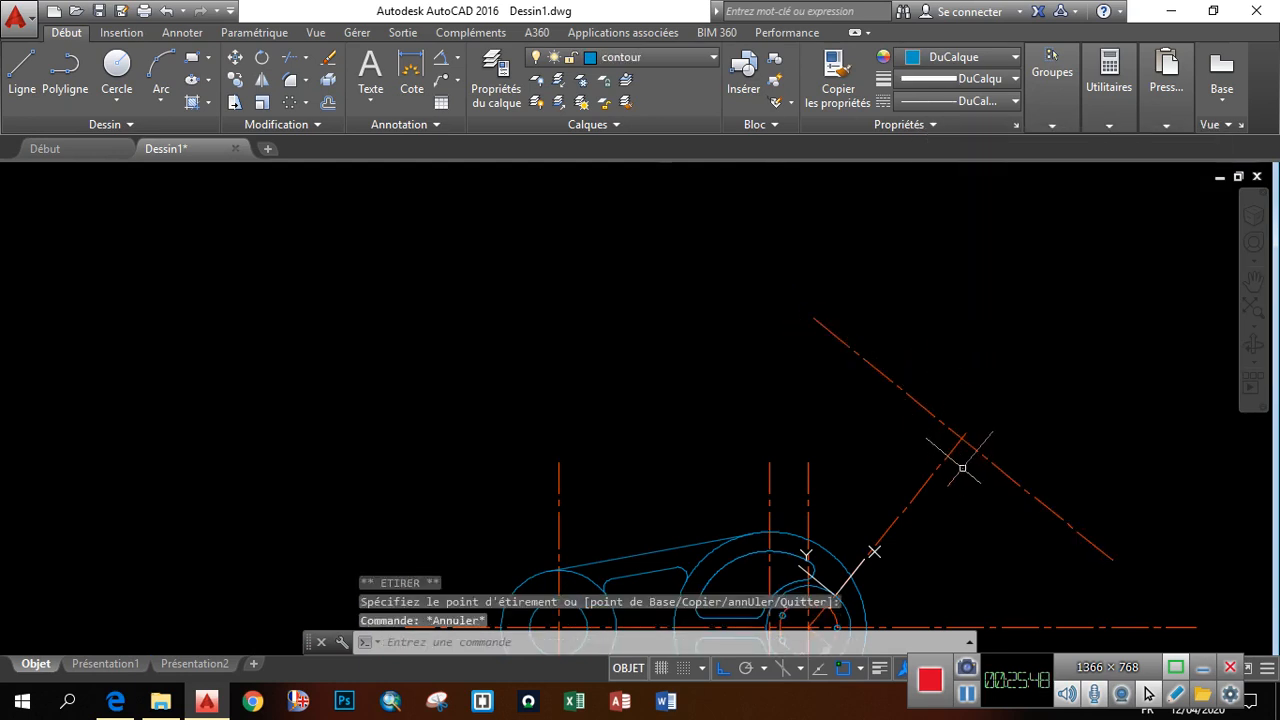
Stretch the outer end of the inclined axis past the offset axis, to a total length of about 219 mm
left_click(944, 460)
mouse_move(966, 435)
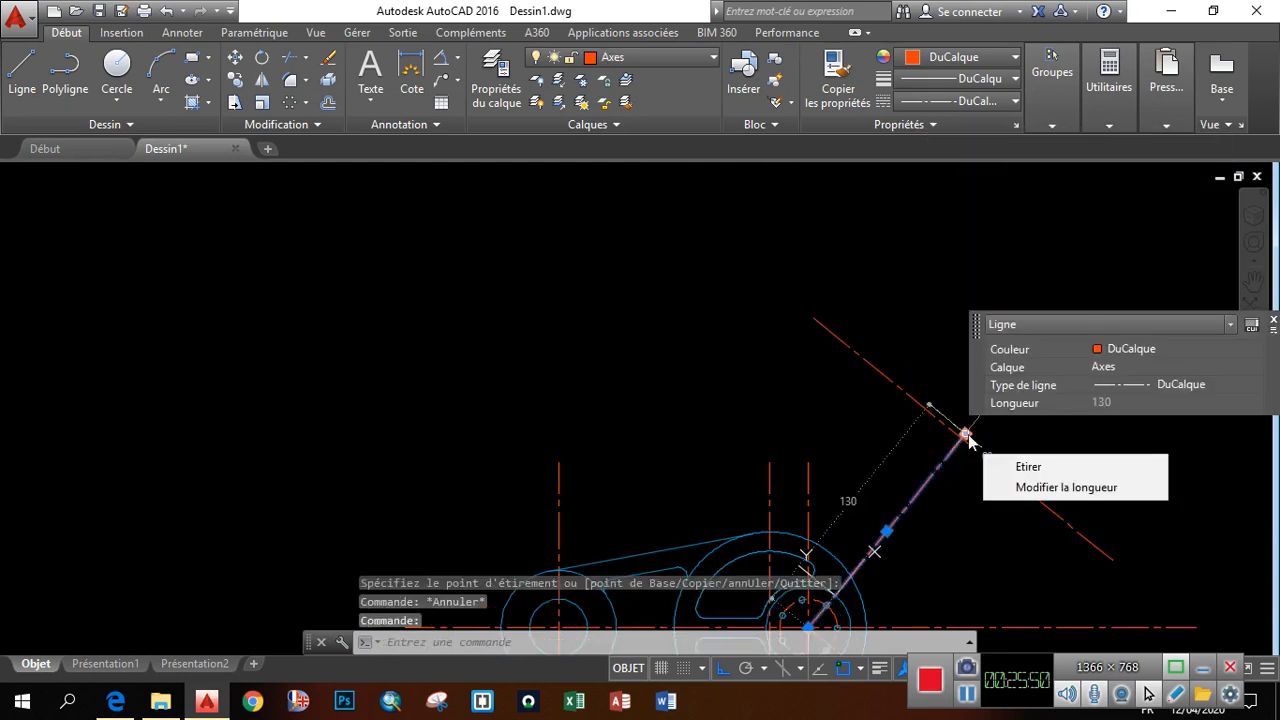
left_click(1020, 467)
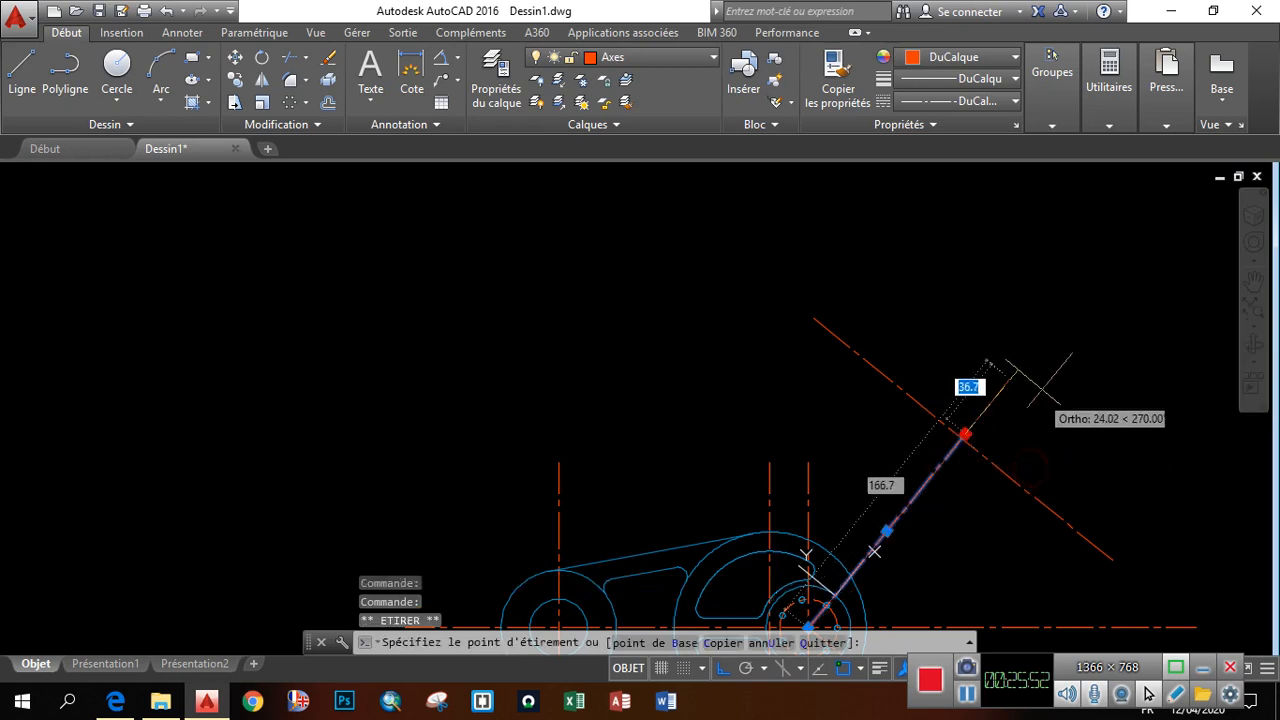
left_click(1072, 302)
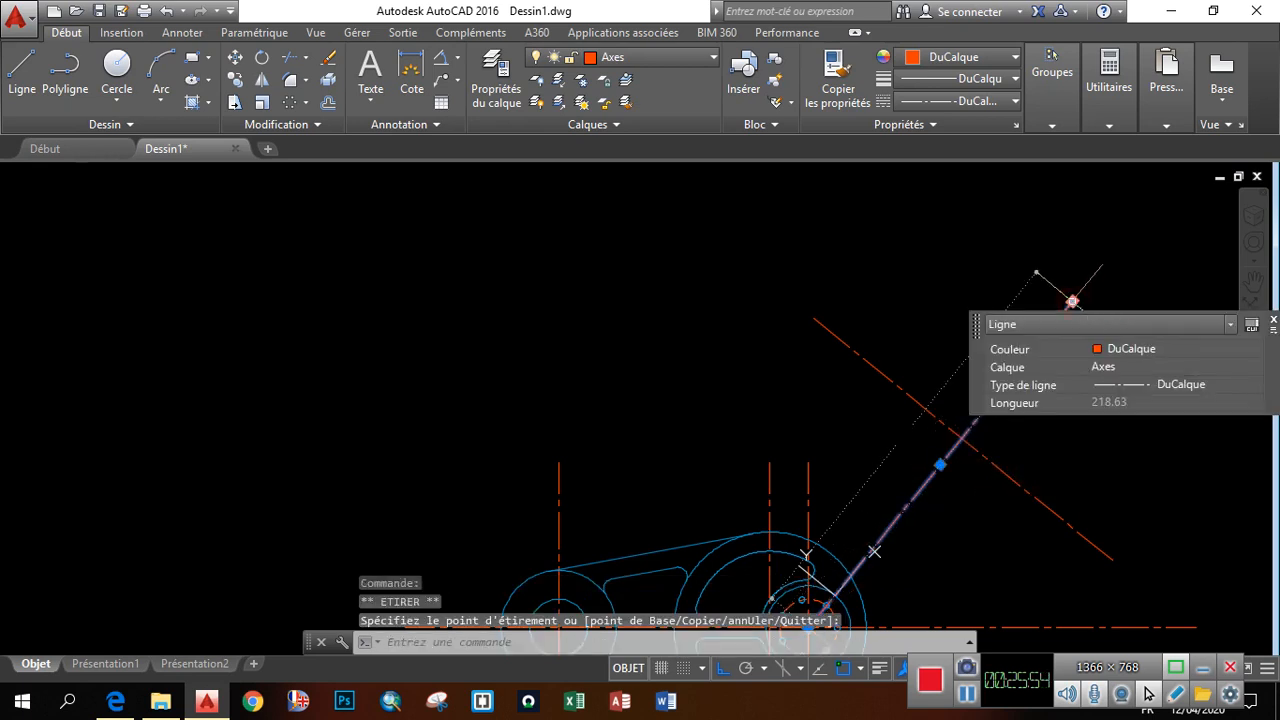
key("Escape")
scroll(740, 350, "down", 3)
scroll(760, 480, "up", 3)
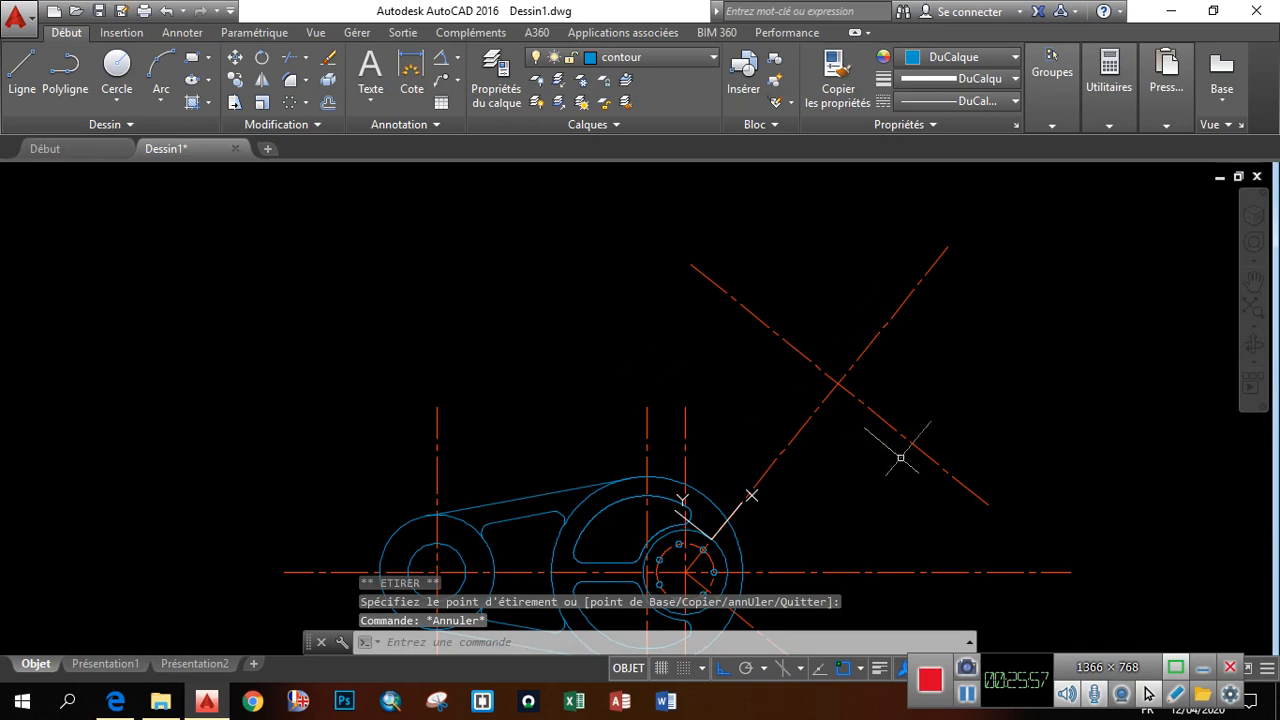
Check the arm-end dimensions in the PDF, and draw a 25 mm radius circle where the inclined axis crosses the offset axis
left_click(116, 701)
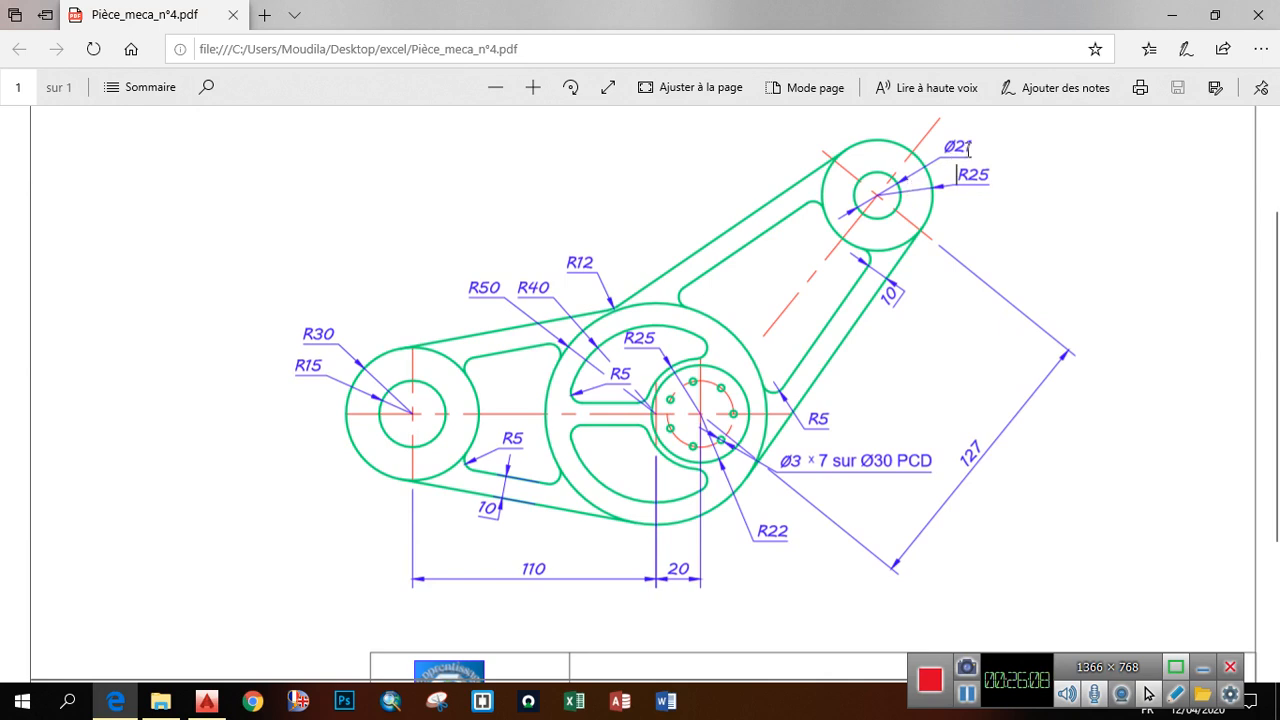
left_click(122, 703)
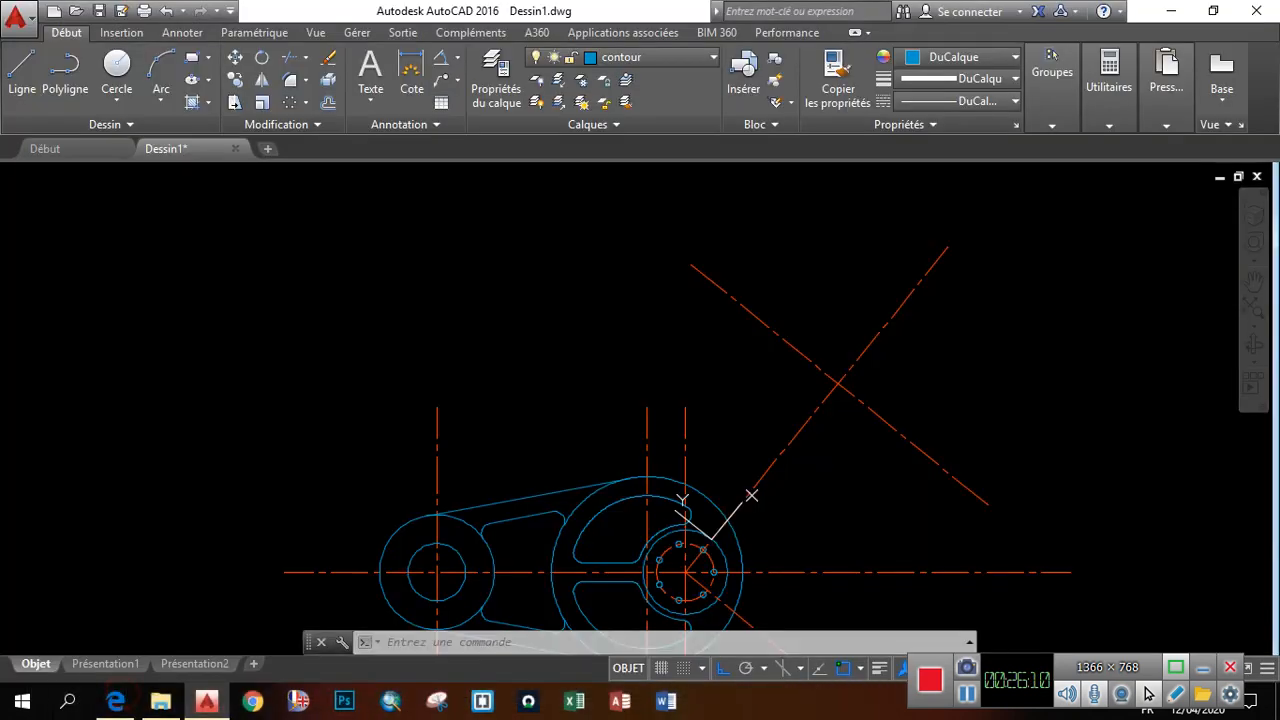
left_click(117, 66)
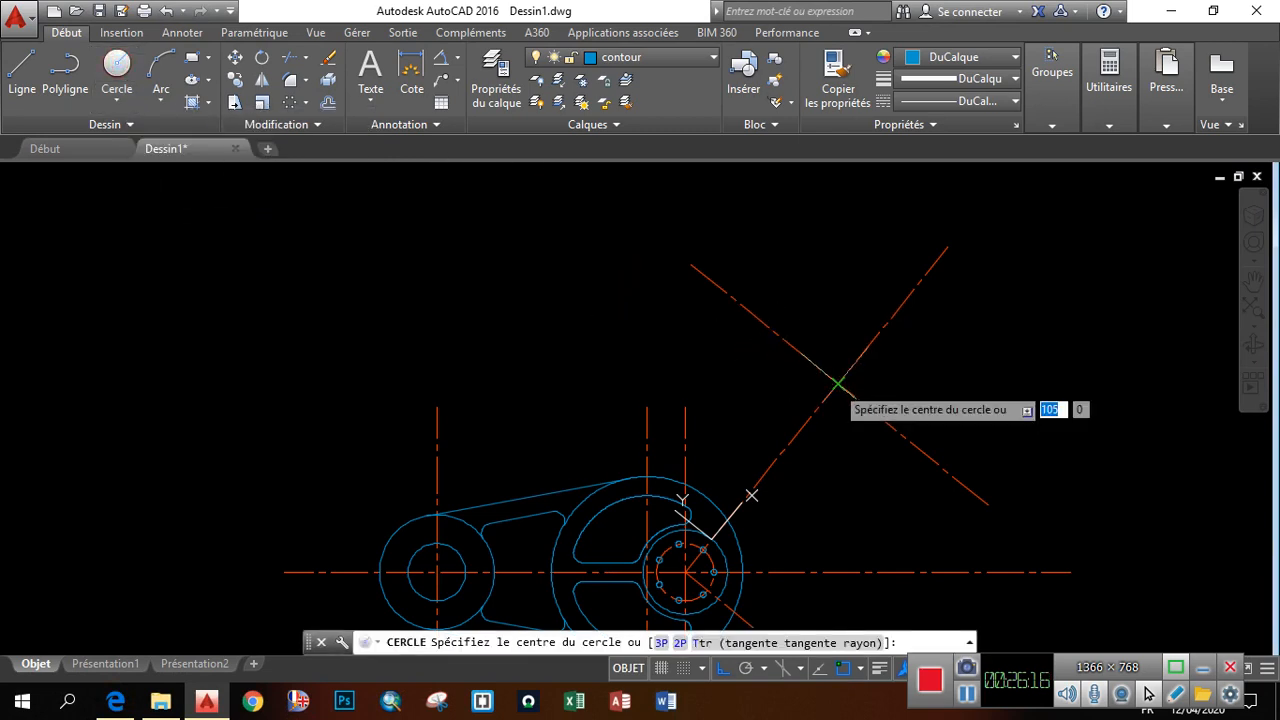
left_click(838, 383)
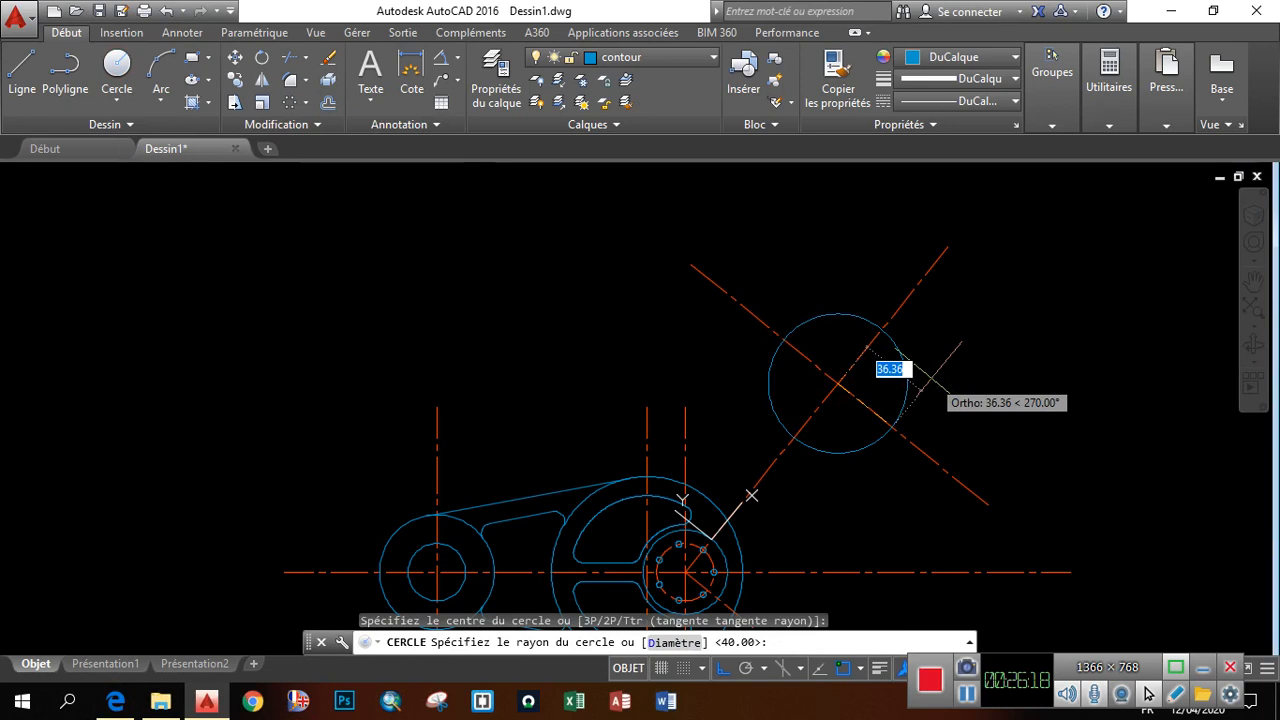
type("25")
key("Return")
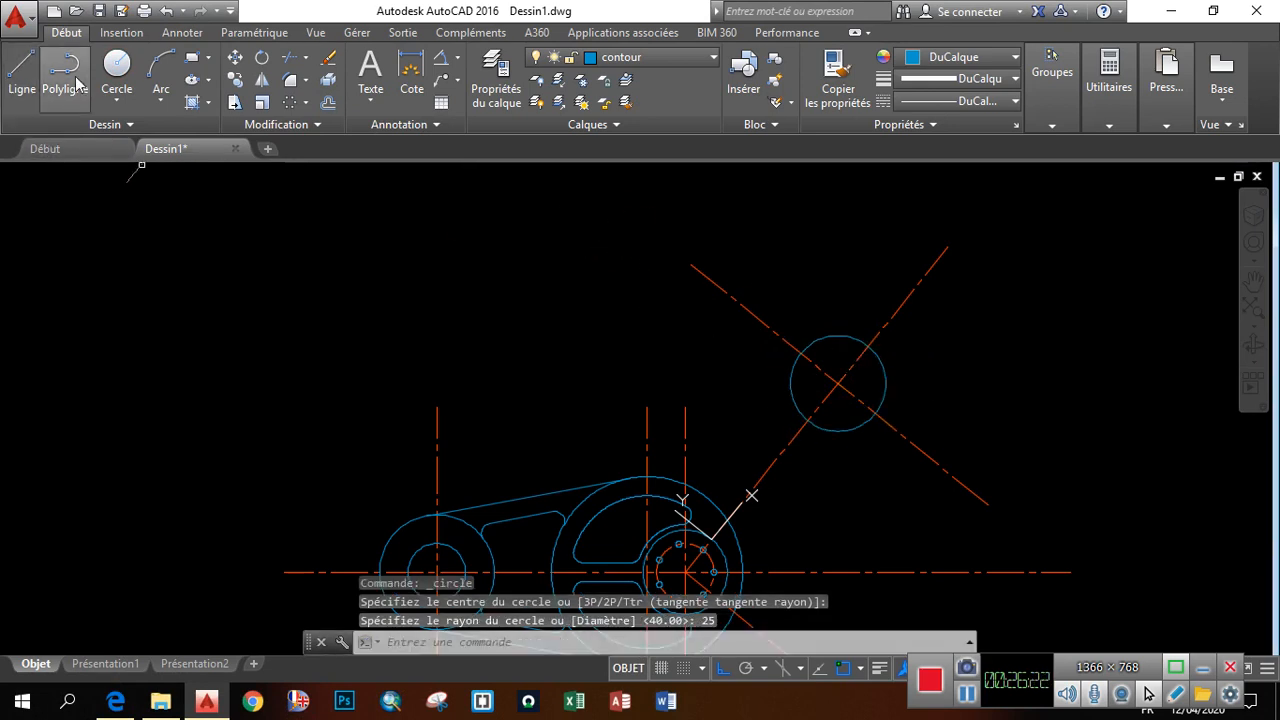
Draw a concentric circle 21 mm in diameter inside the 25 mm radius circle at the arm's outer end
left_click(117, 96)
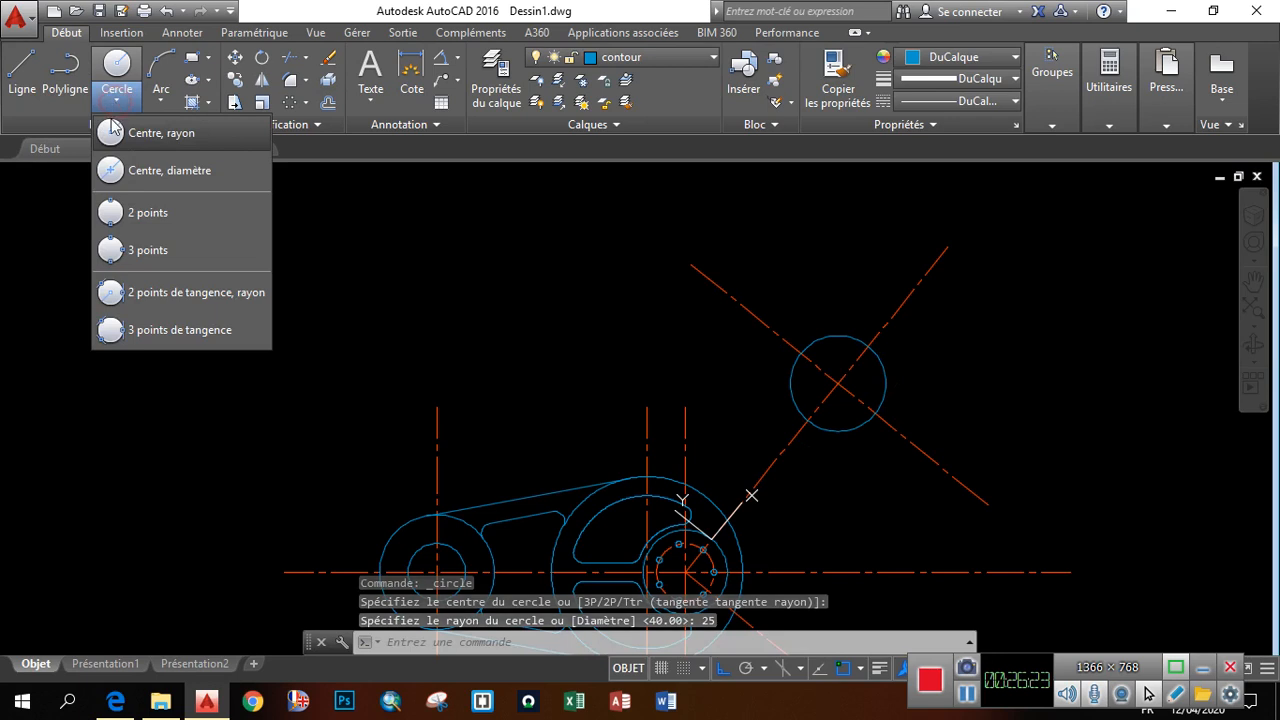
left_click(165, 175)
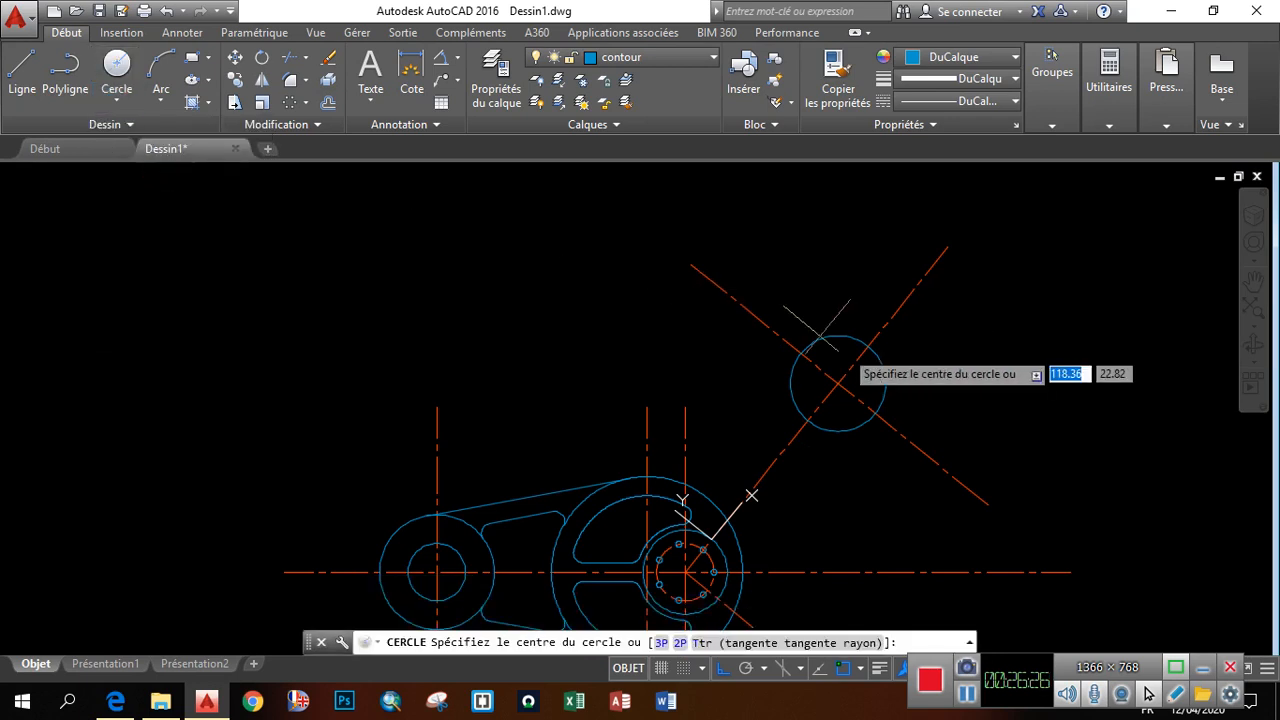
left_click(838, 383)
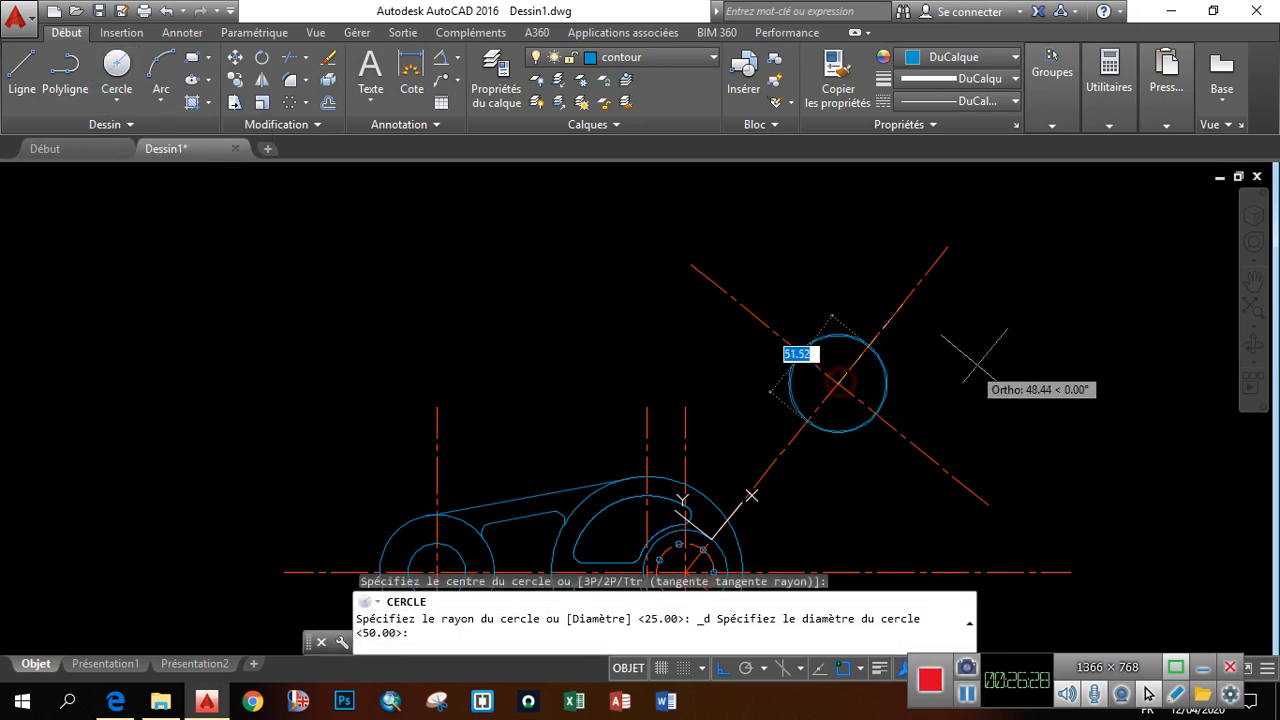
type("2")
key("Return")
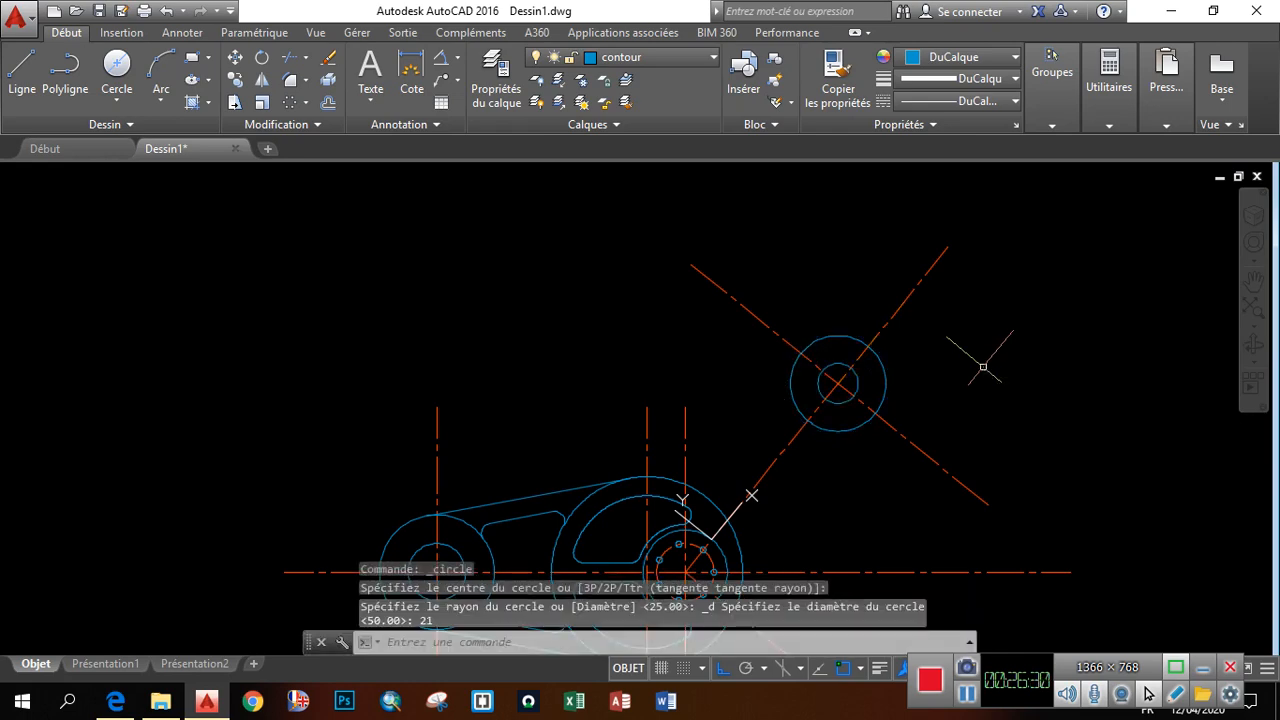
scroll(881, 389, "down", 5)
scroll(863, 371, "up", 5)
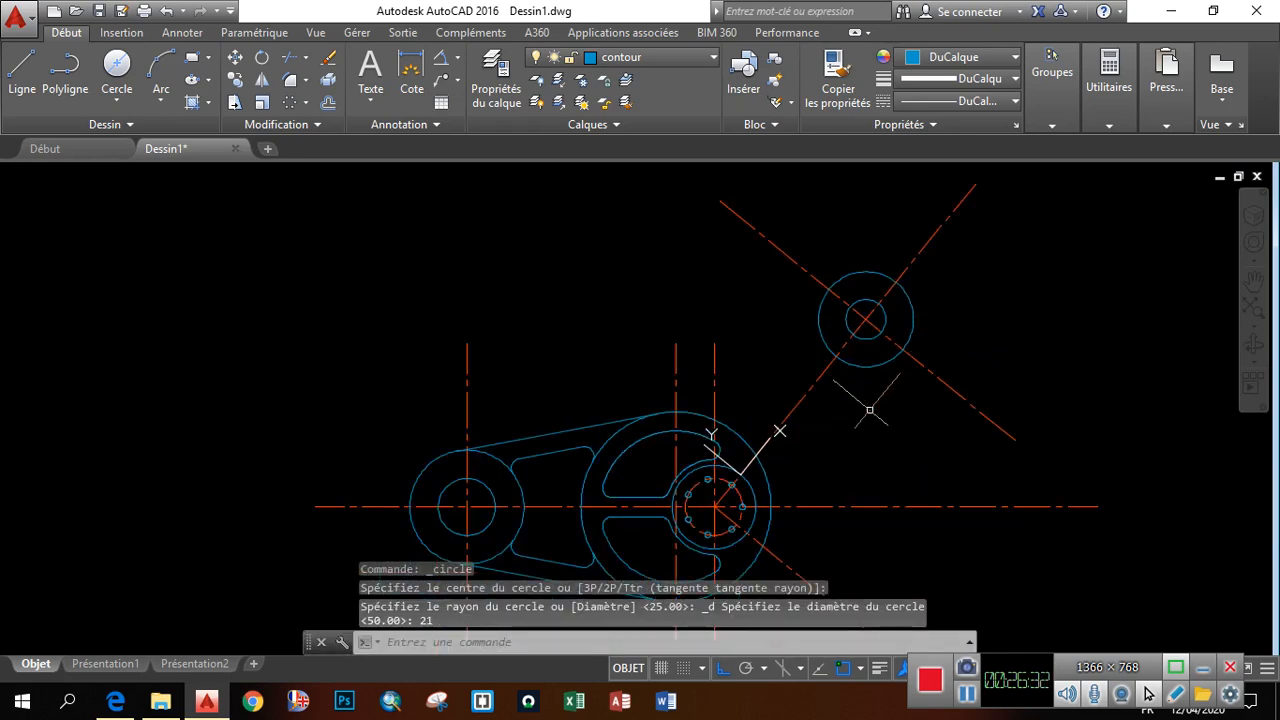
scroll(668, 244, "down", 5)
scroll(745, 282, "up", 5)
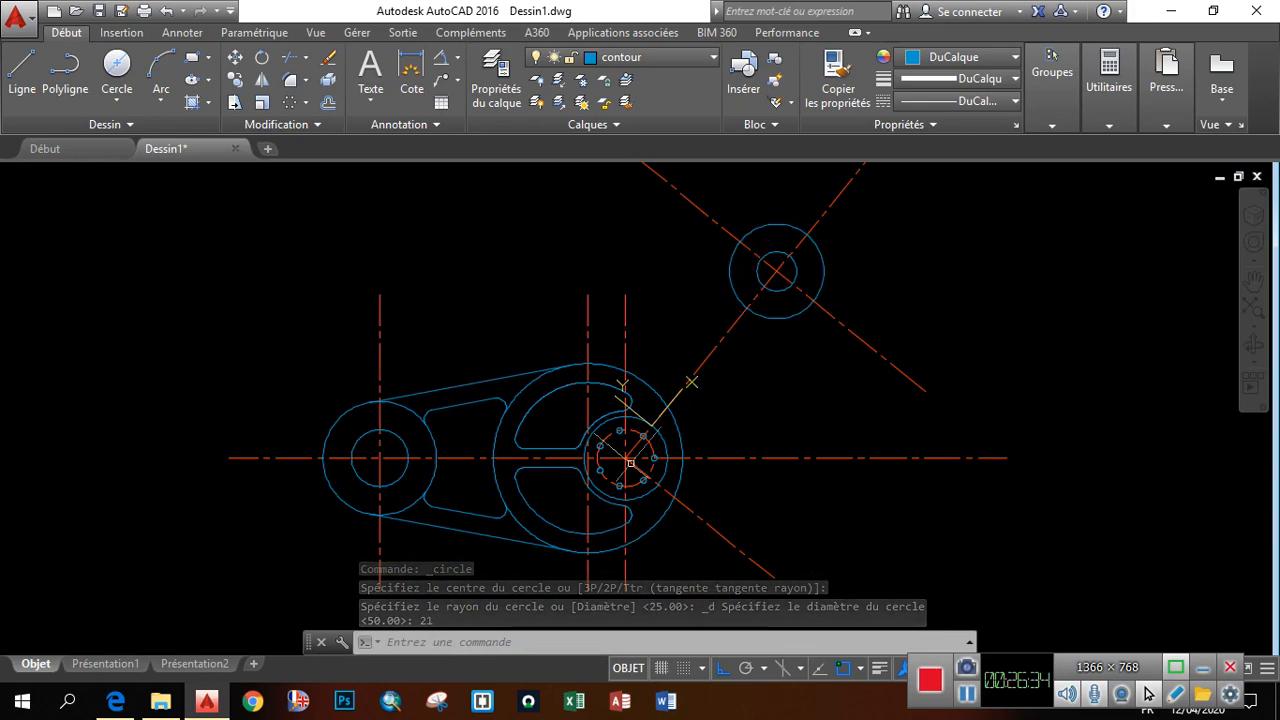
Check the PDF, leave only the Tangent object snap active by turning off Endpoint, Centre and Intersection, and start the Line command
left_click(115, 701)
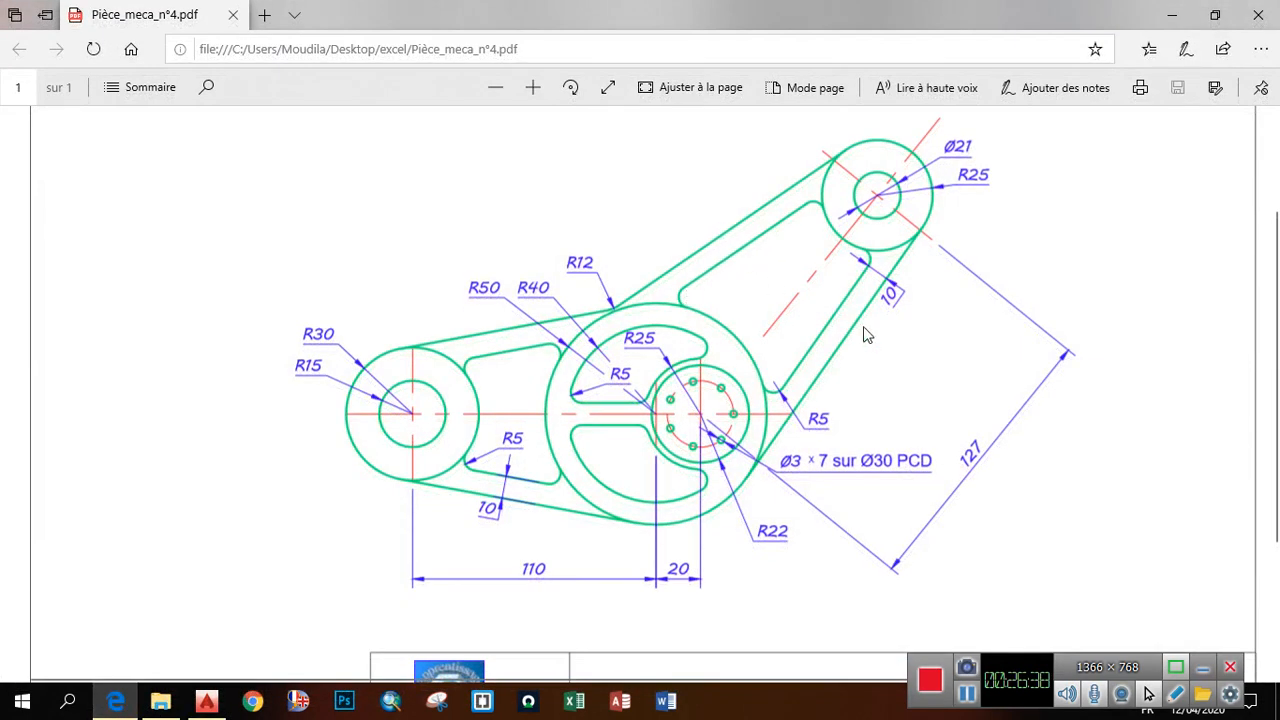
left_click(125, 706)
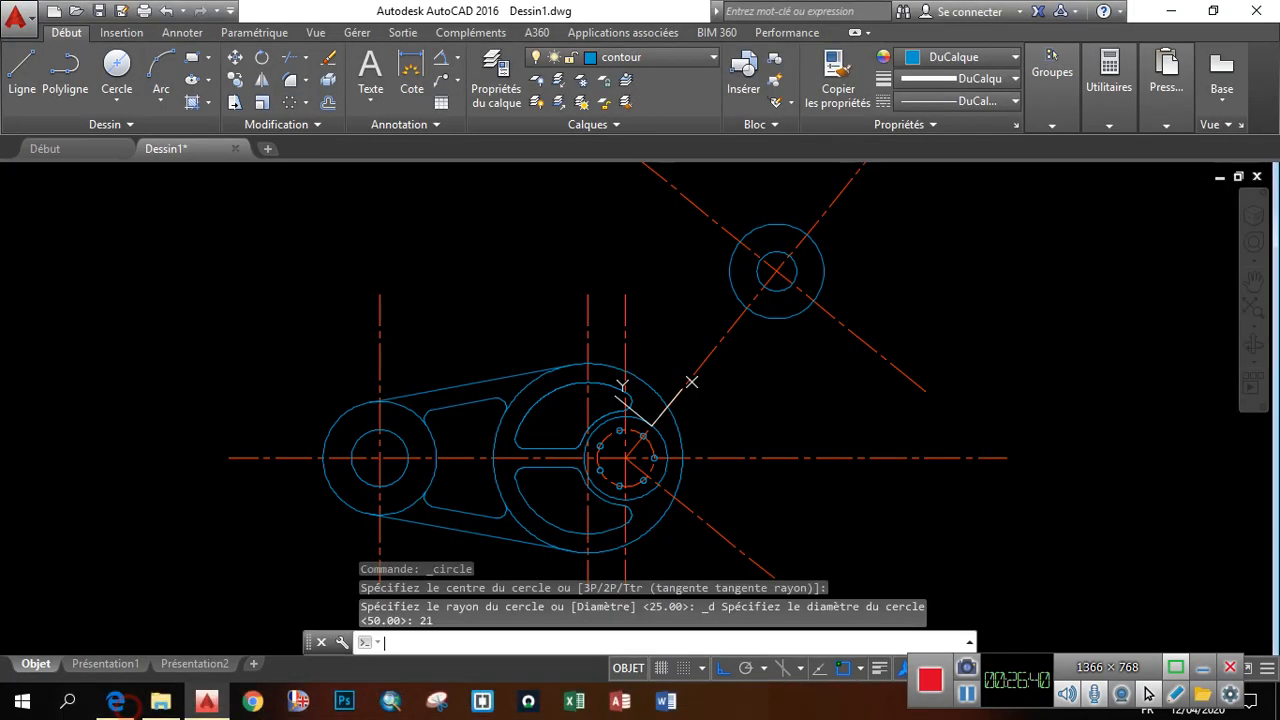
left_click(863, 666)
left_click(843, 368)
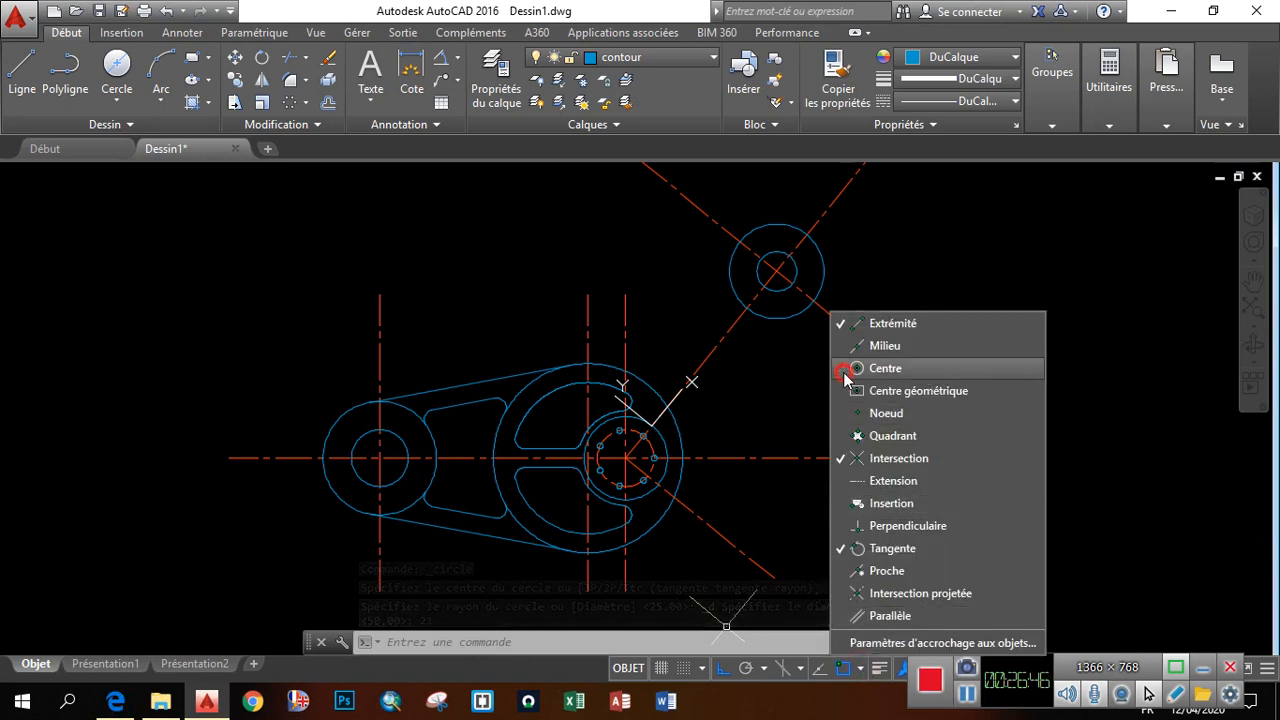
left_click(837, 326)
left_click(862, 459)
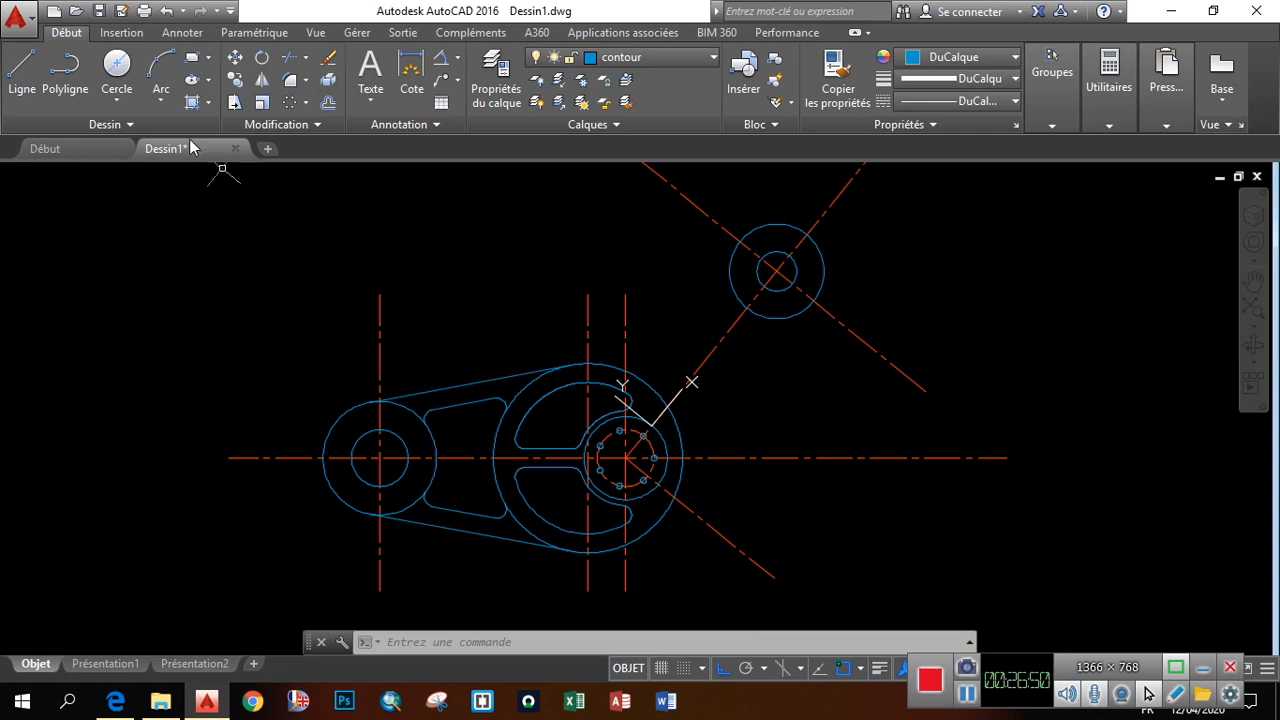
left_click(22, 70)
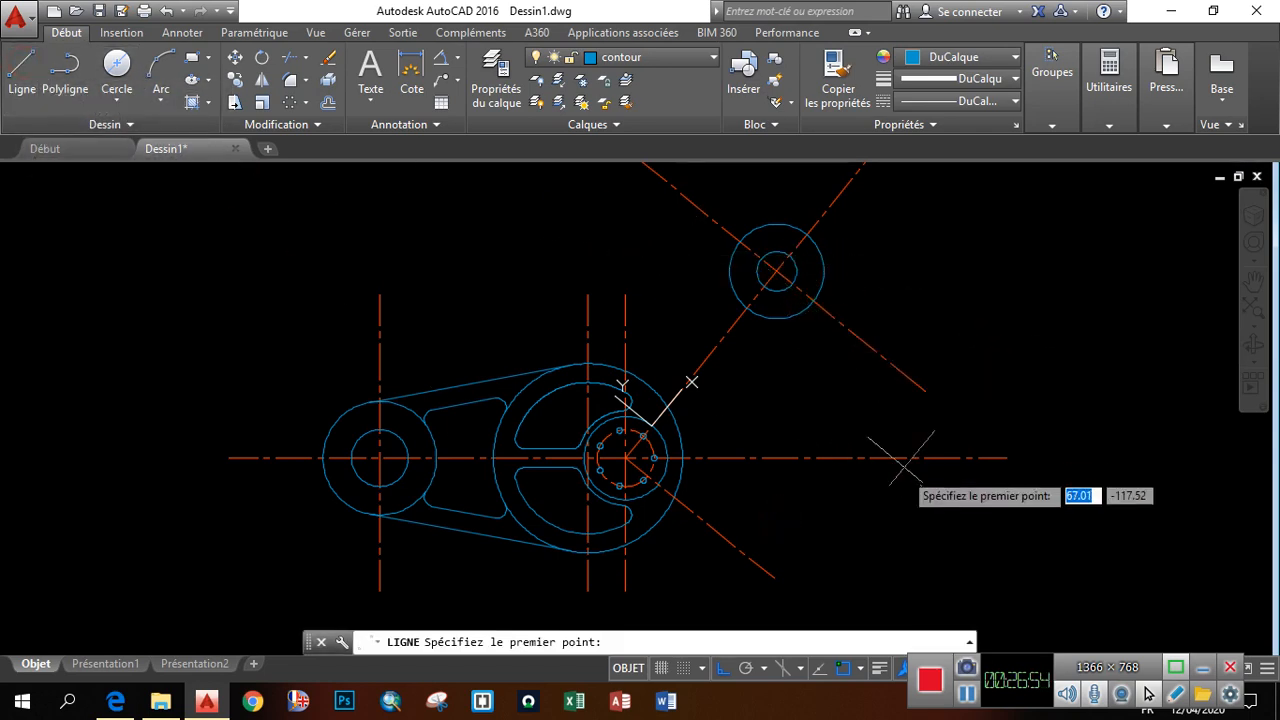
Set the screen brightness to 100% and return to the drawing
left_click(1249, 703)
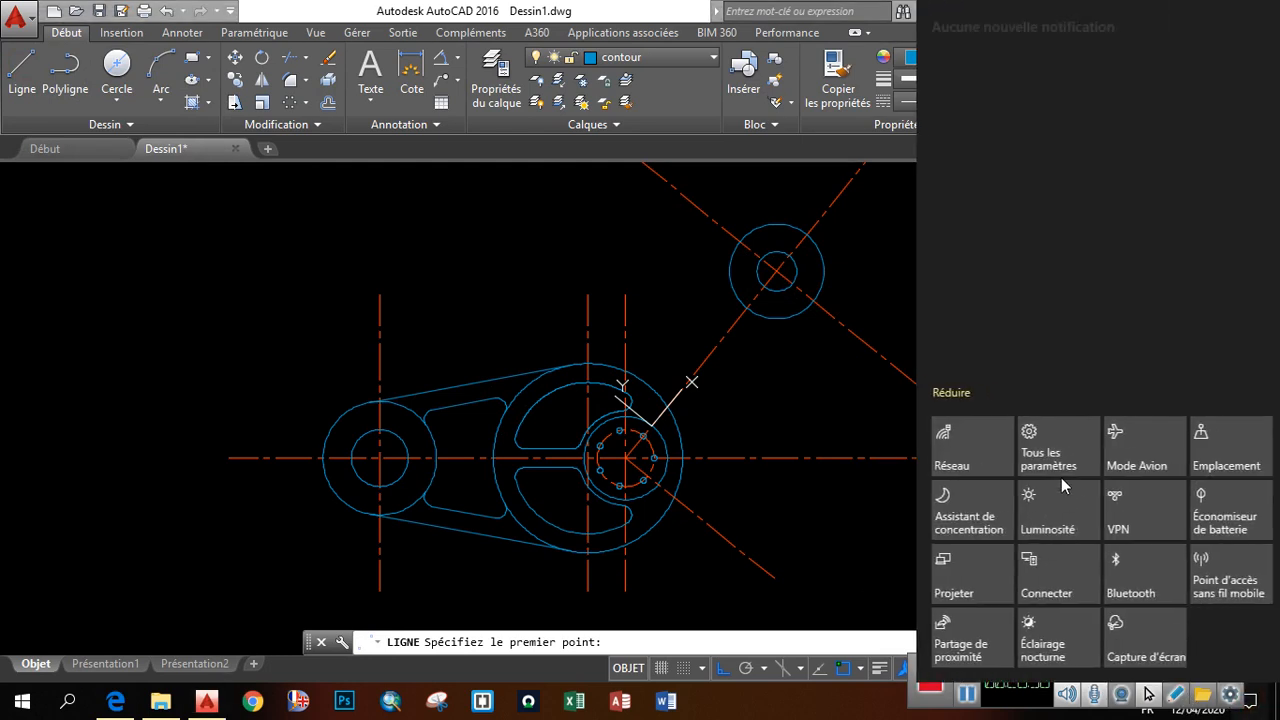
left_click(1042, 511)
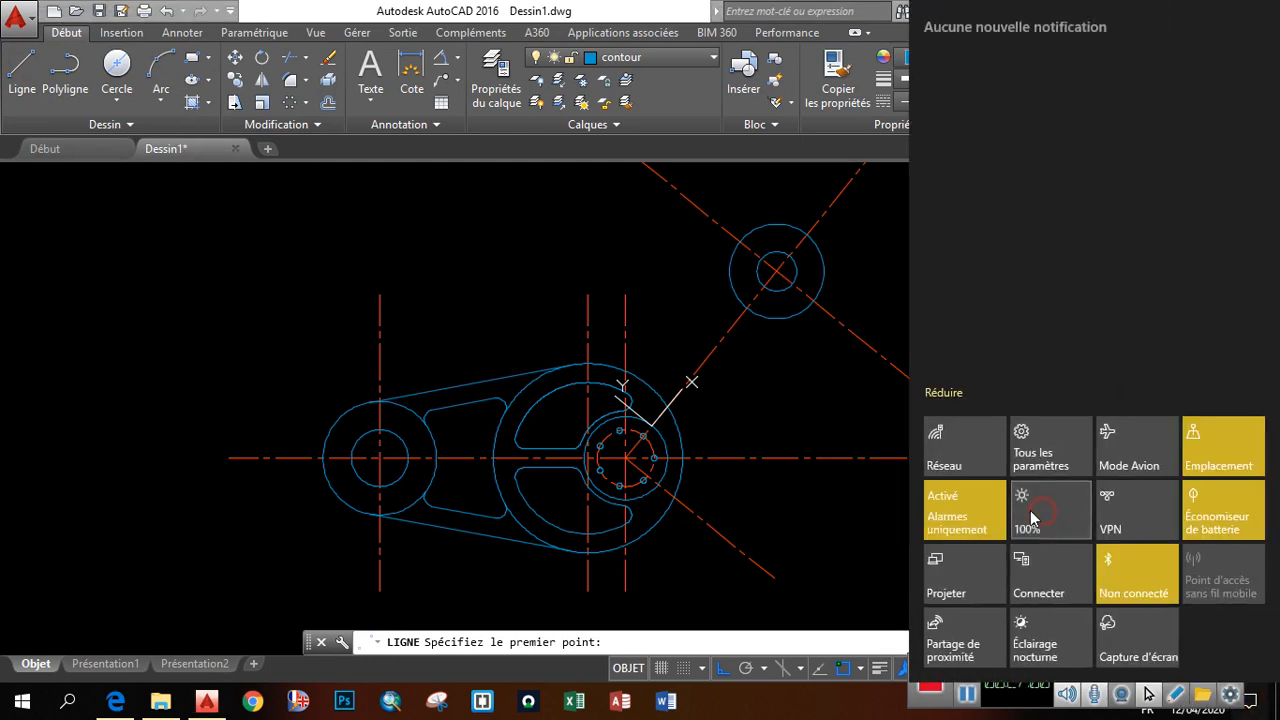
left_click(845, 418)
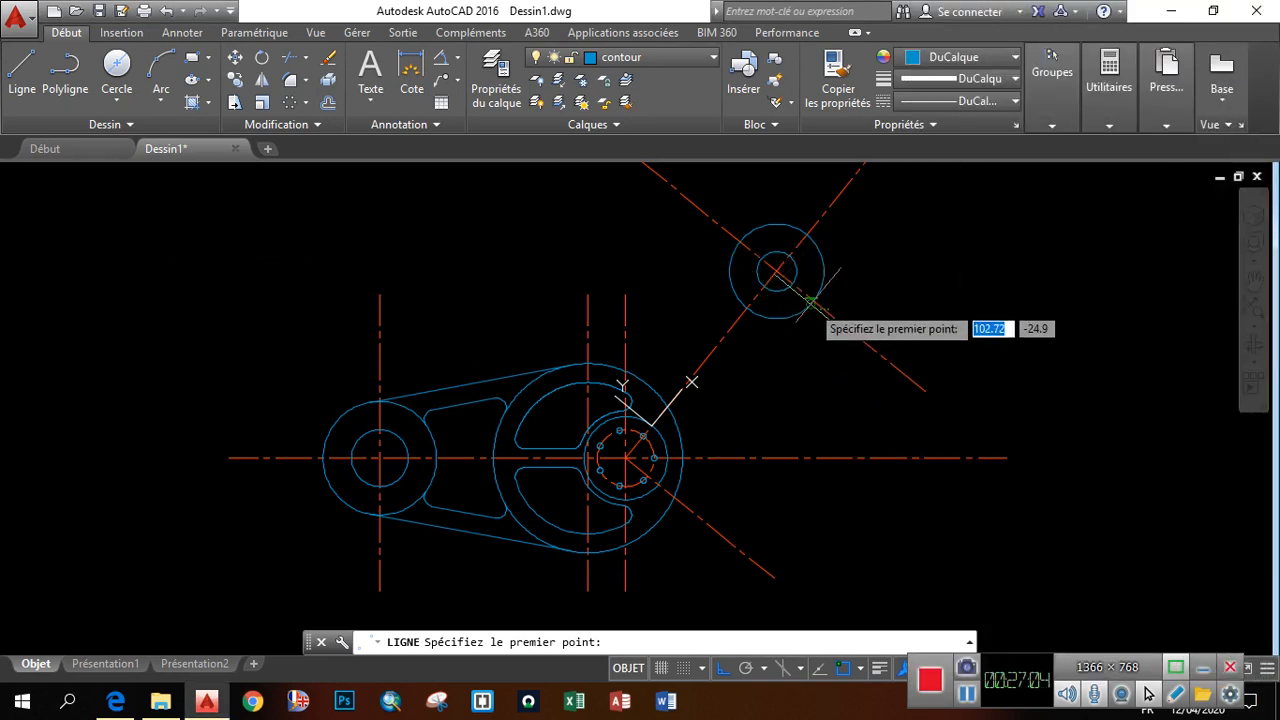
Draw a line tangent to the lower right sides of the arm's outer end circle and the large hub circle
left_click(810, 305)
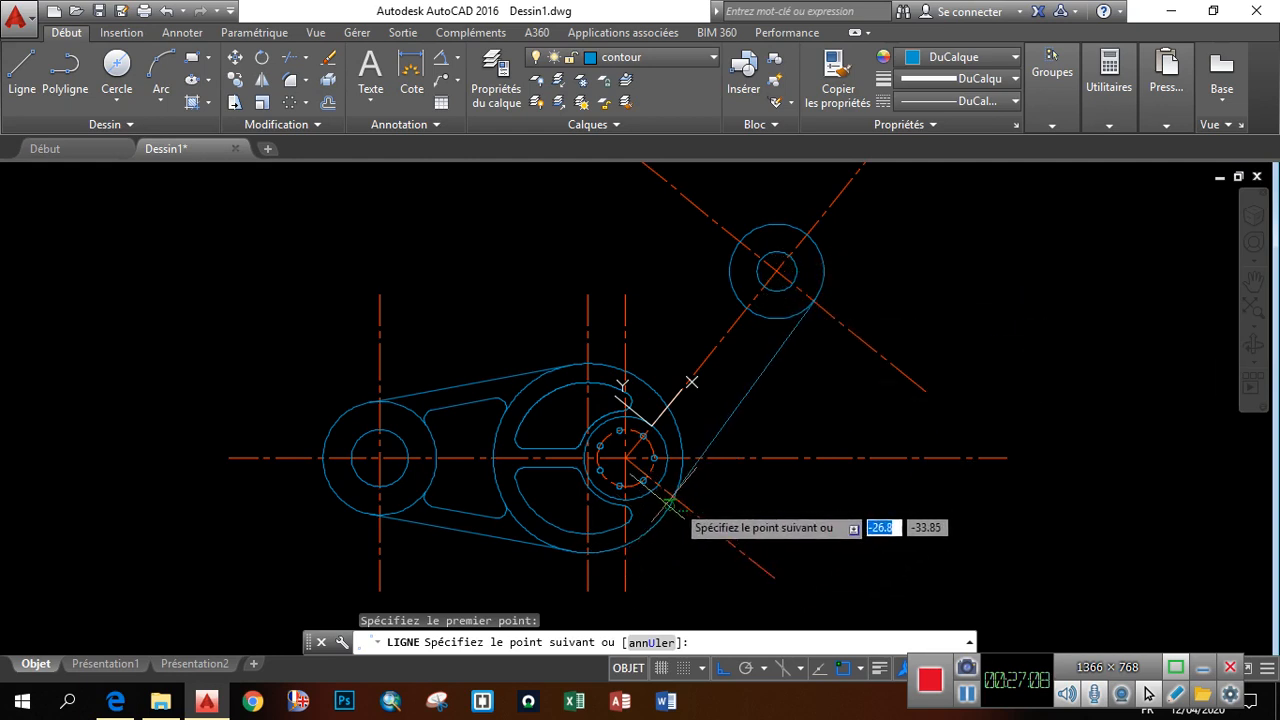
left_click(668, 508)
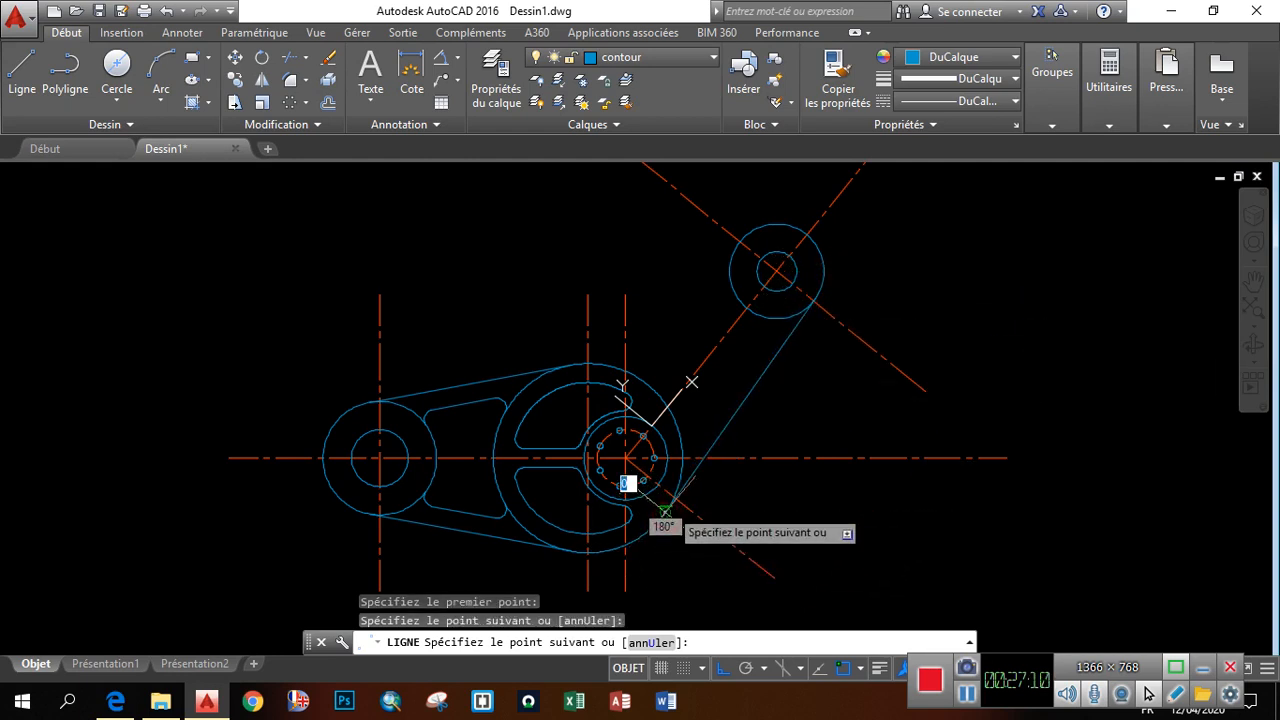
key("Return")
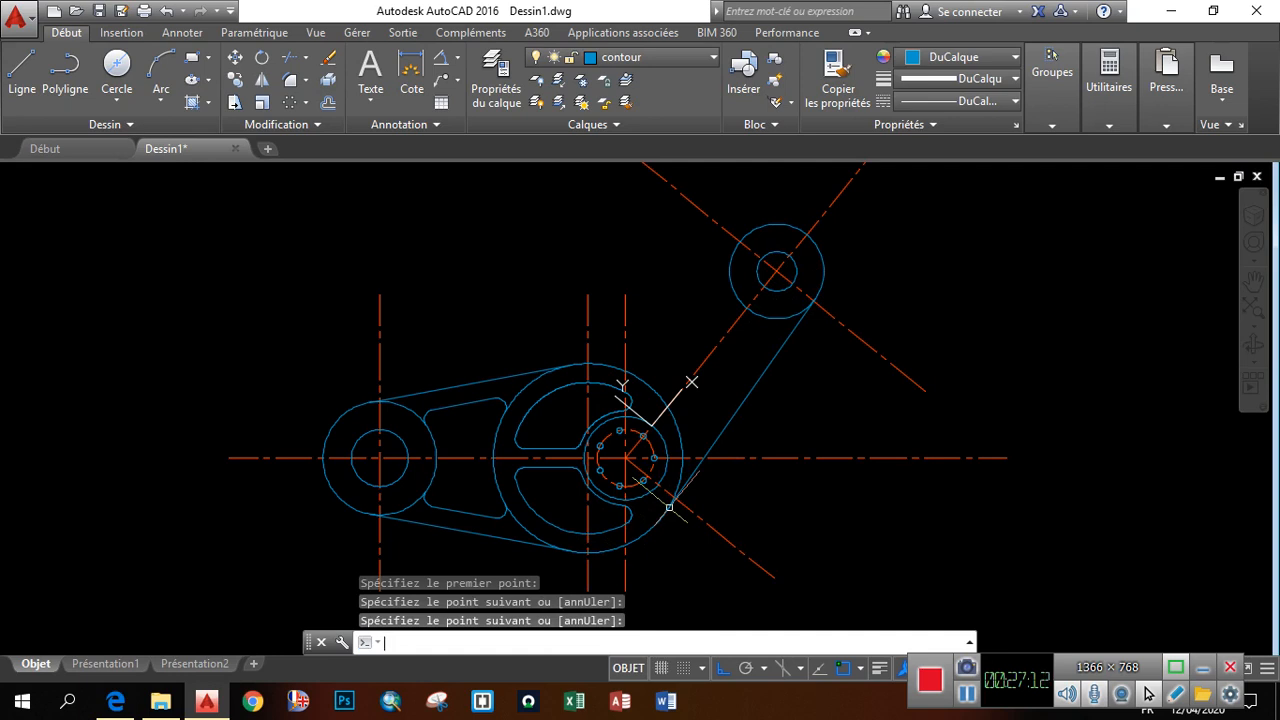
Draw a second line tangent to the upper left sides of the arm's outer end circle and the large hub circle
key("Return")
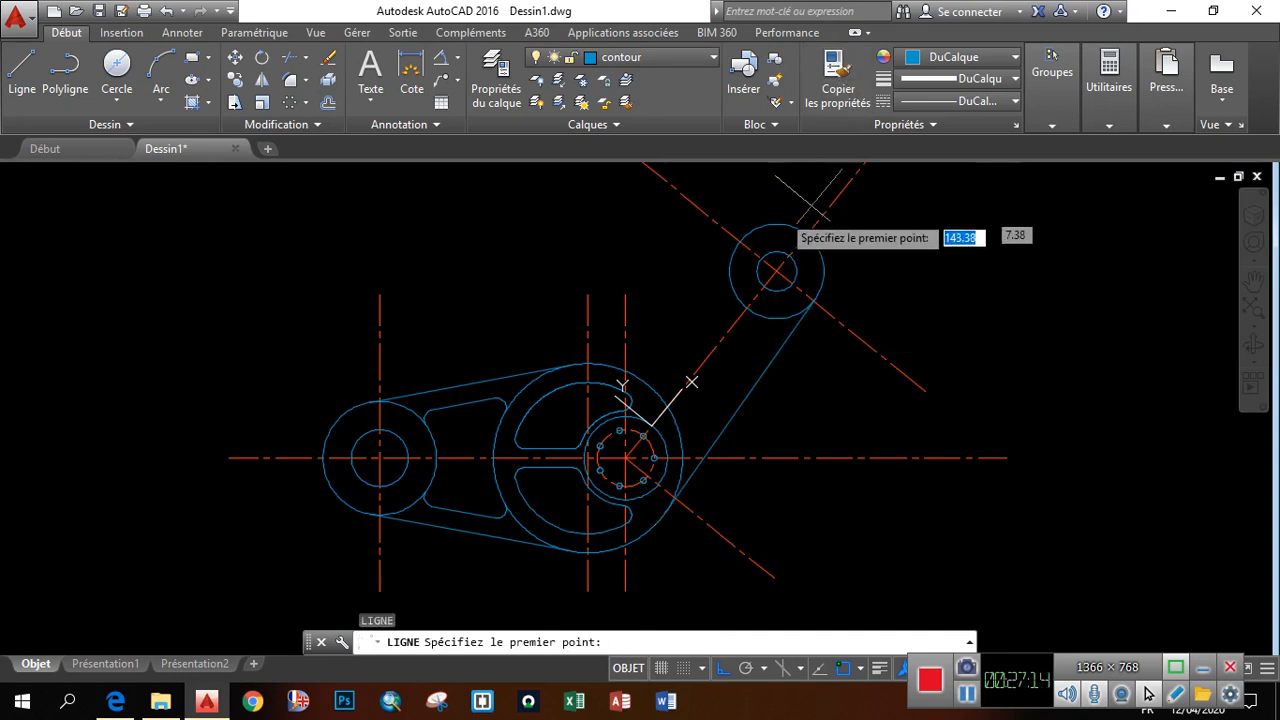
left_click(743, 238)
left_click(578, 361)
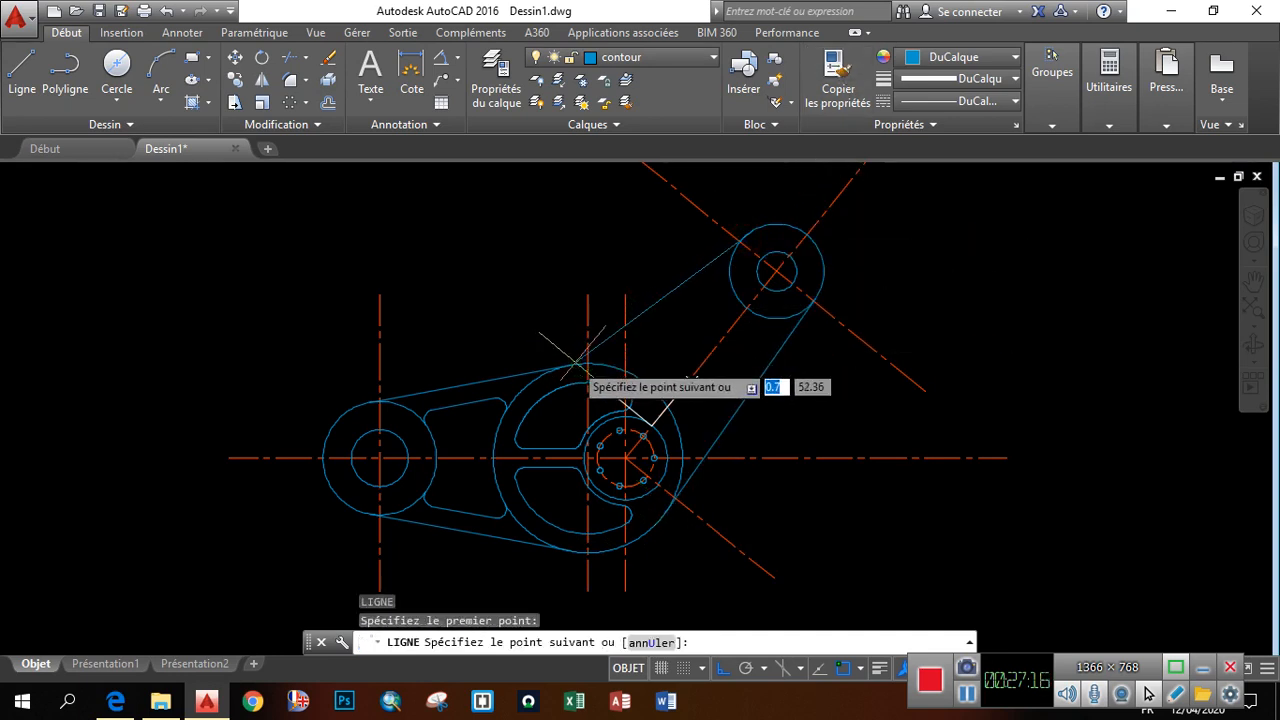
key("Return")
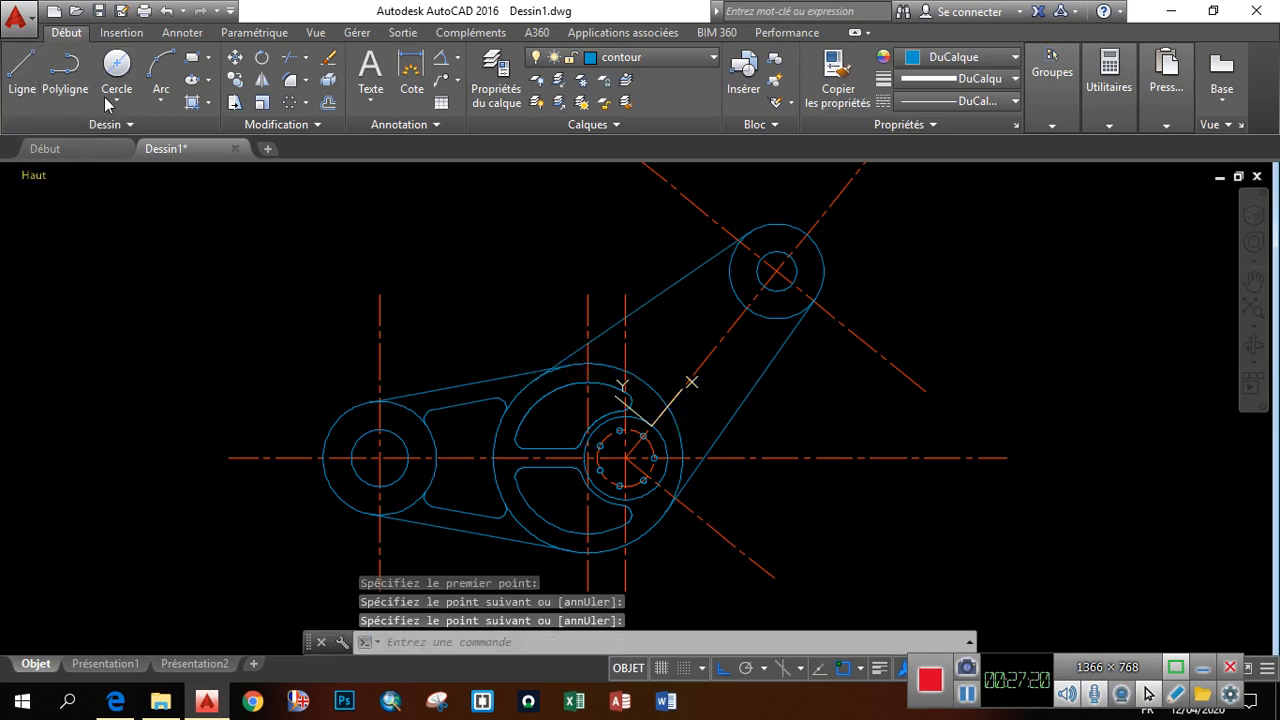
Offset both tangent lines of the inclined arm 10 mm towards the inside of the arm
left_click(327, 103)
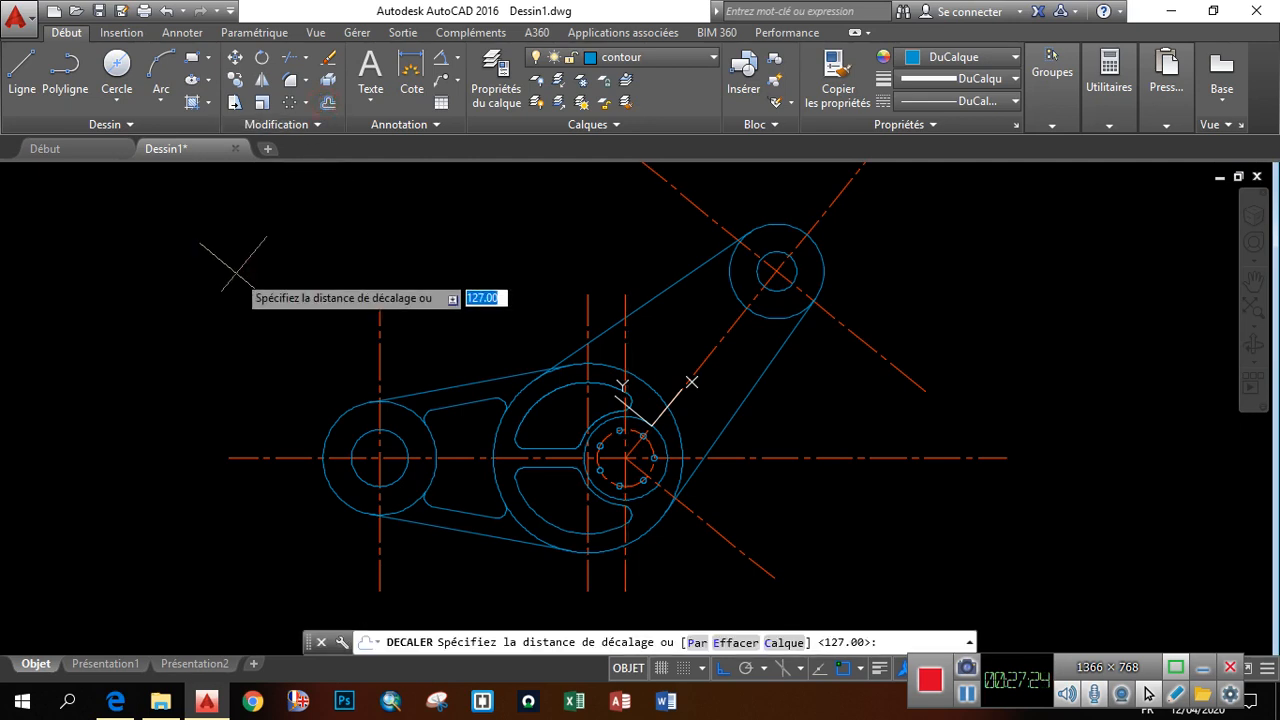
type("10")
key("Return")
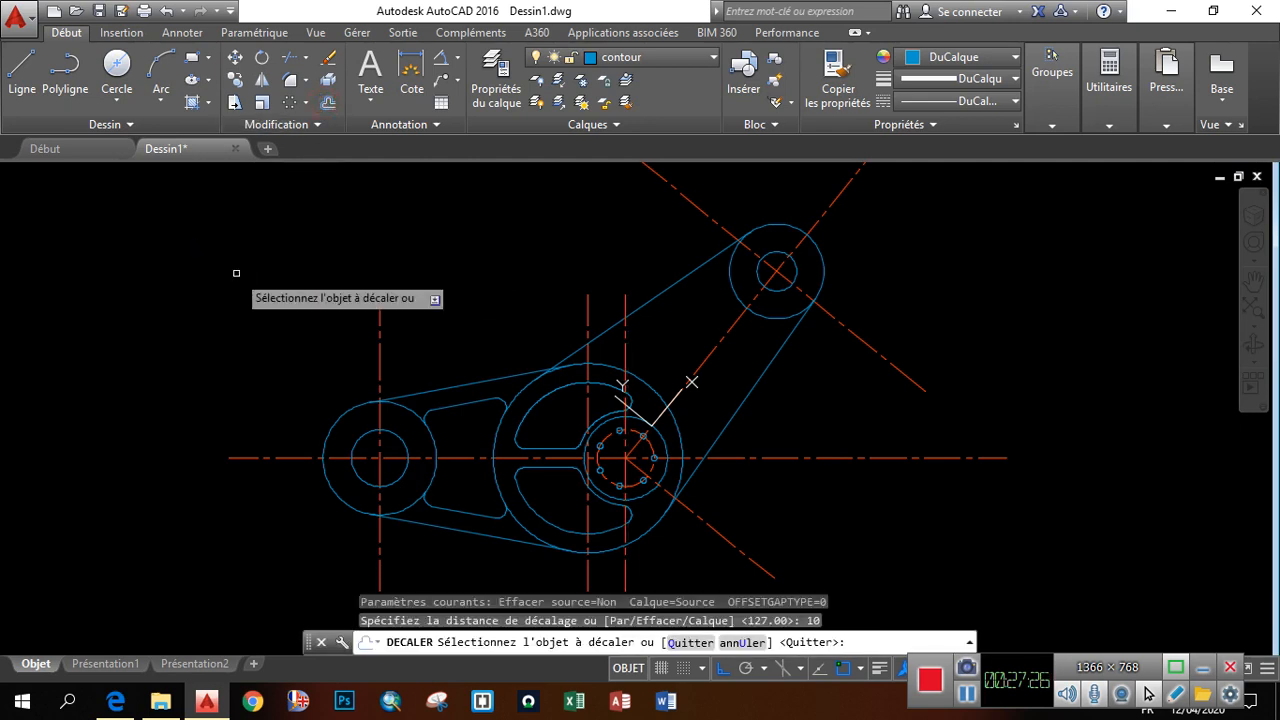
left_click(651, 298)
left_click(666, 337)
left_click(748, 385)
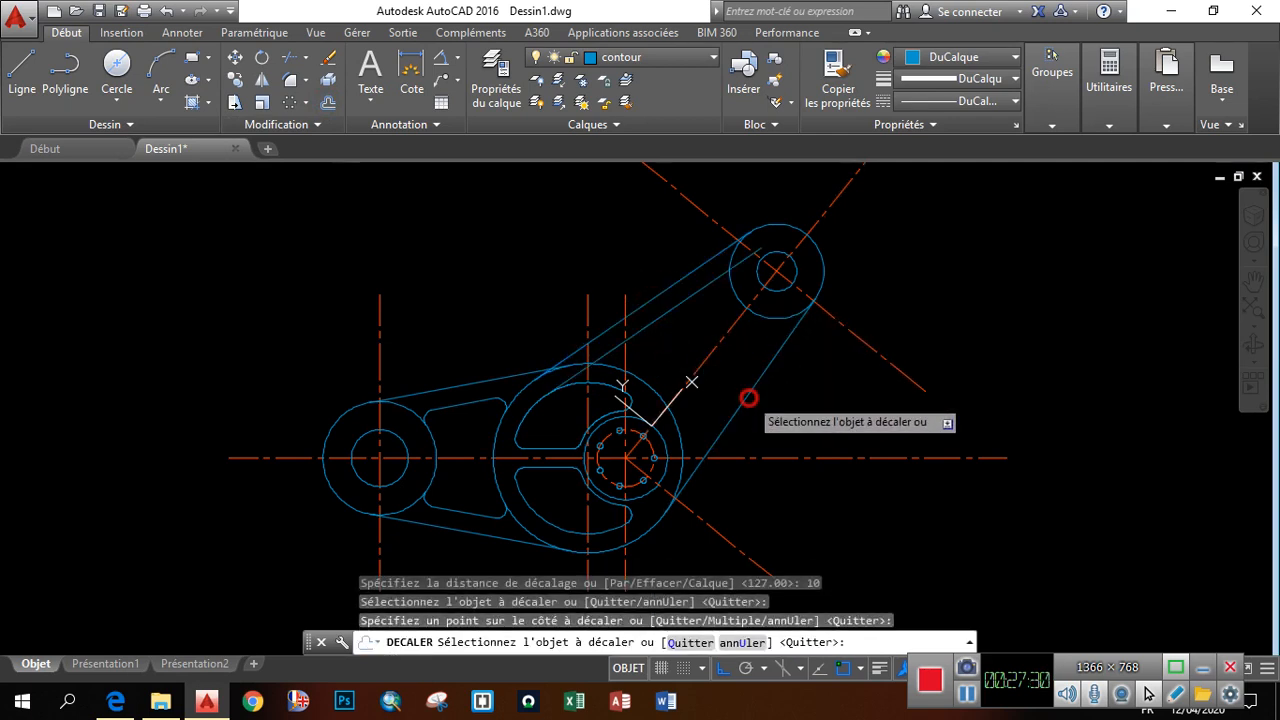
left_click(746, 381)
key("Escape")
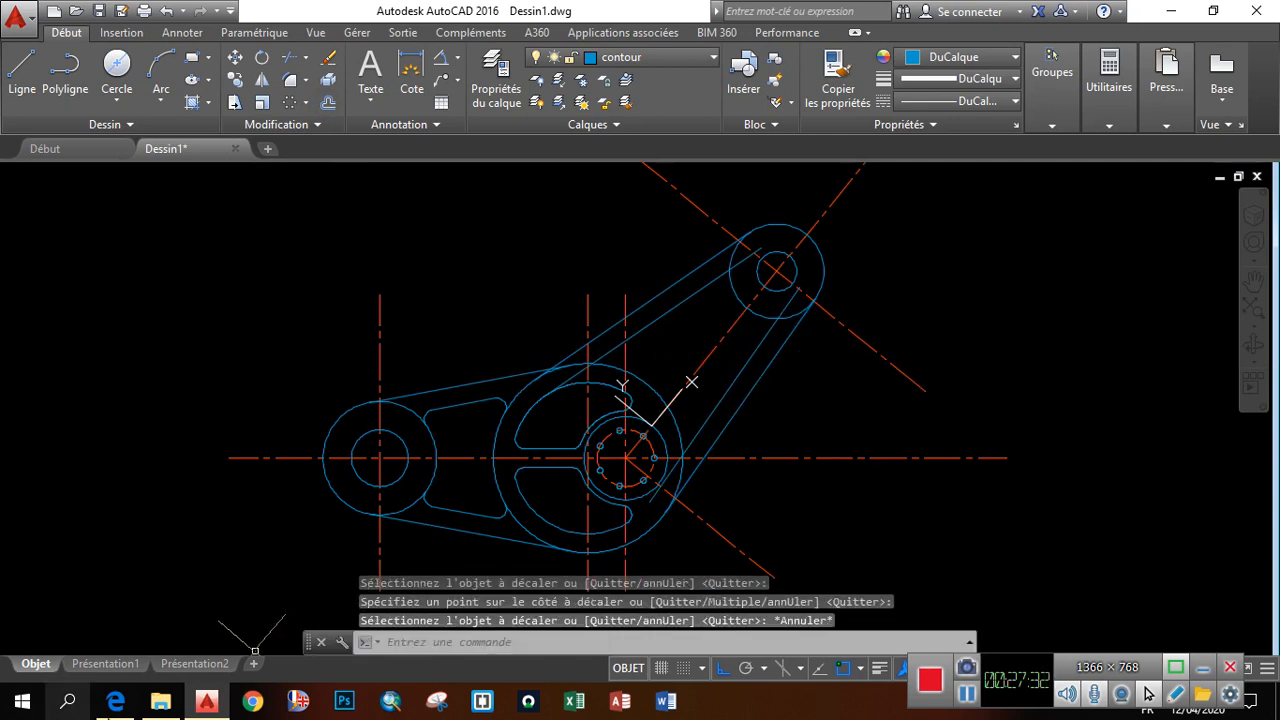
Check the inner pocket in the reference PDF and fillet the upper left offset line to the arm's outer end circle with a 5 mm radius
left_click(120, 700)
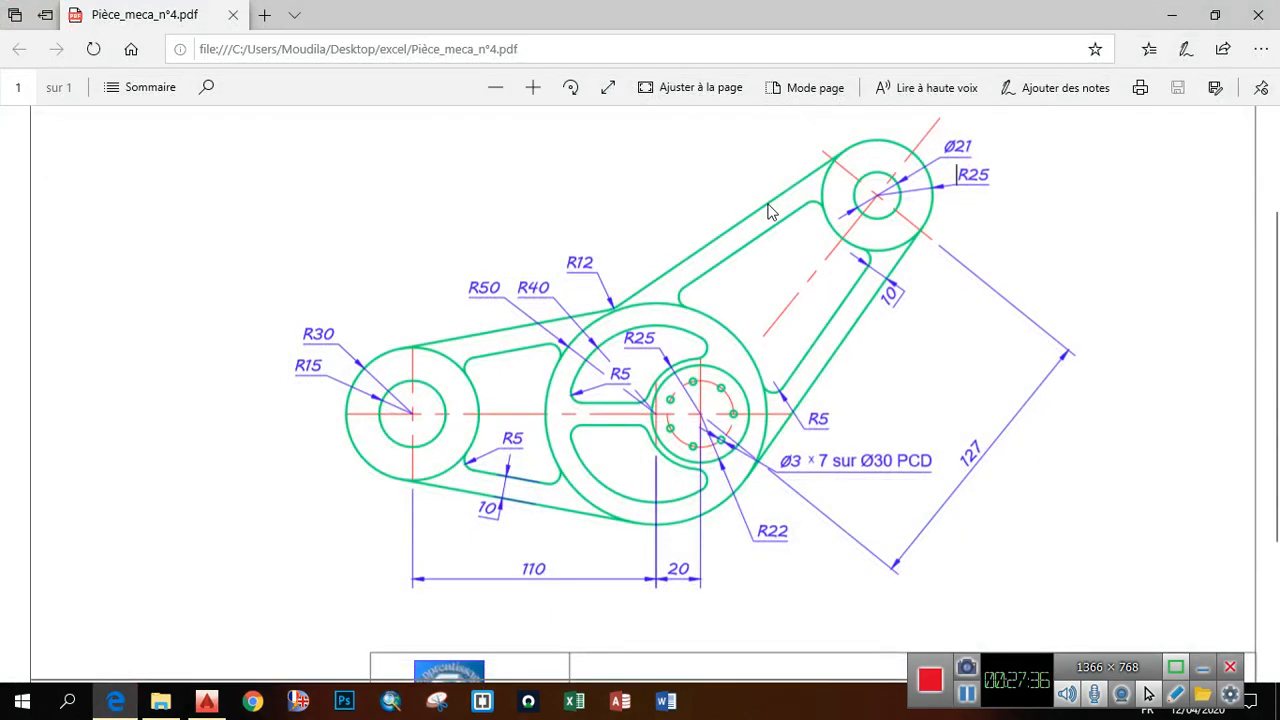
left_click(118, 702)
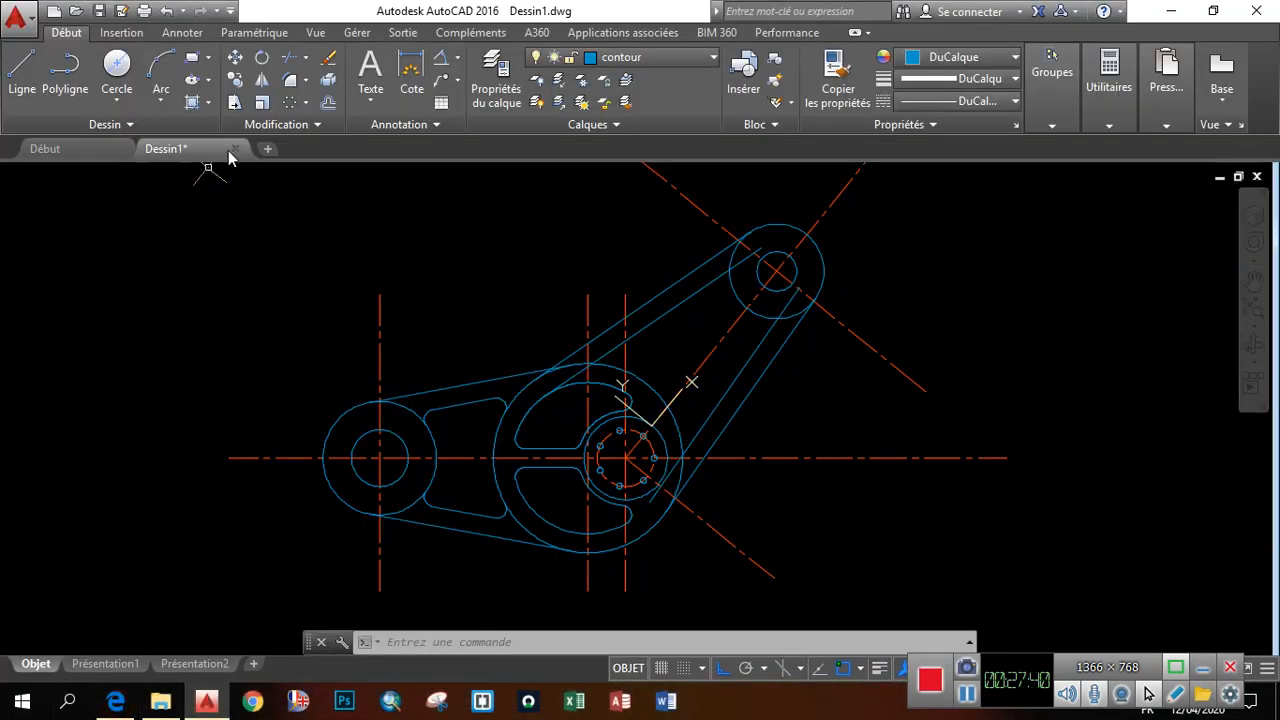
left_click(291, 84)
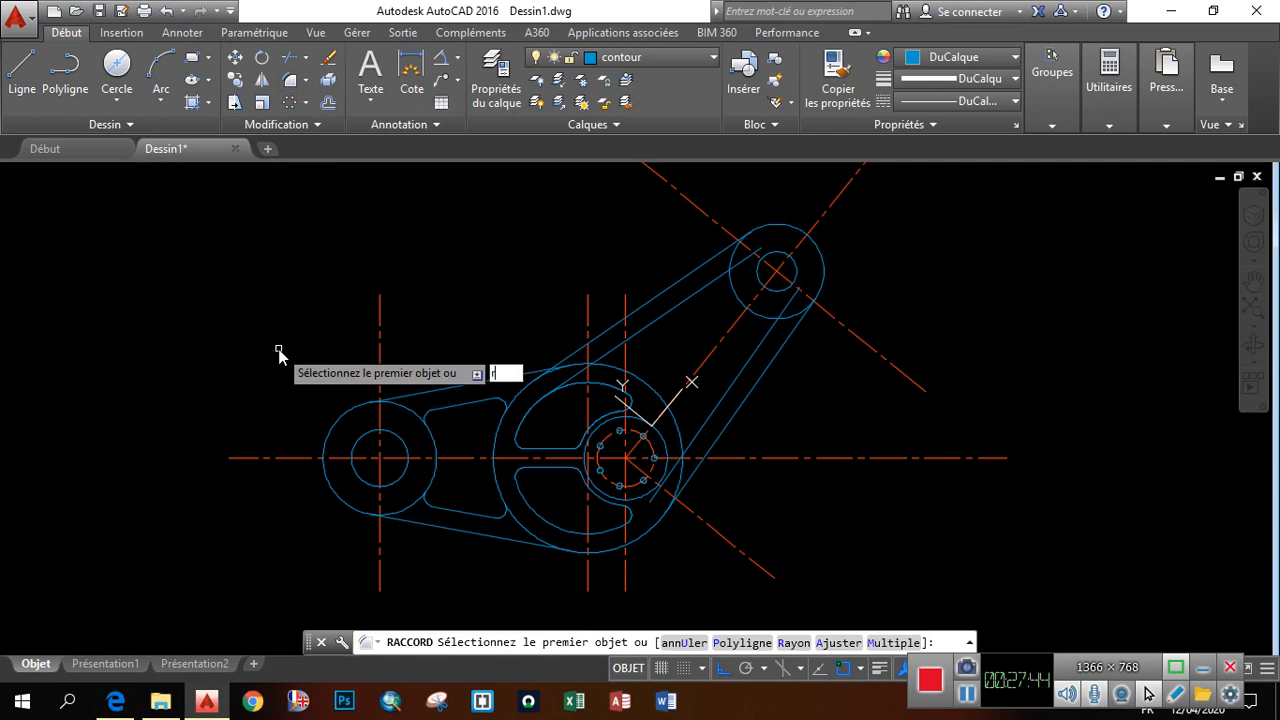
type("r")
key("Return")
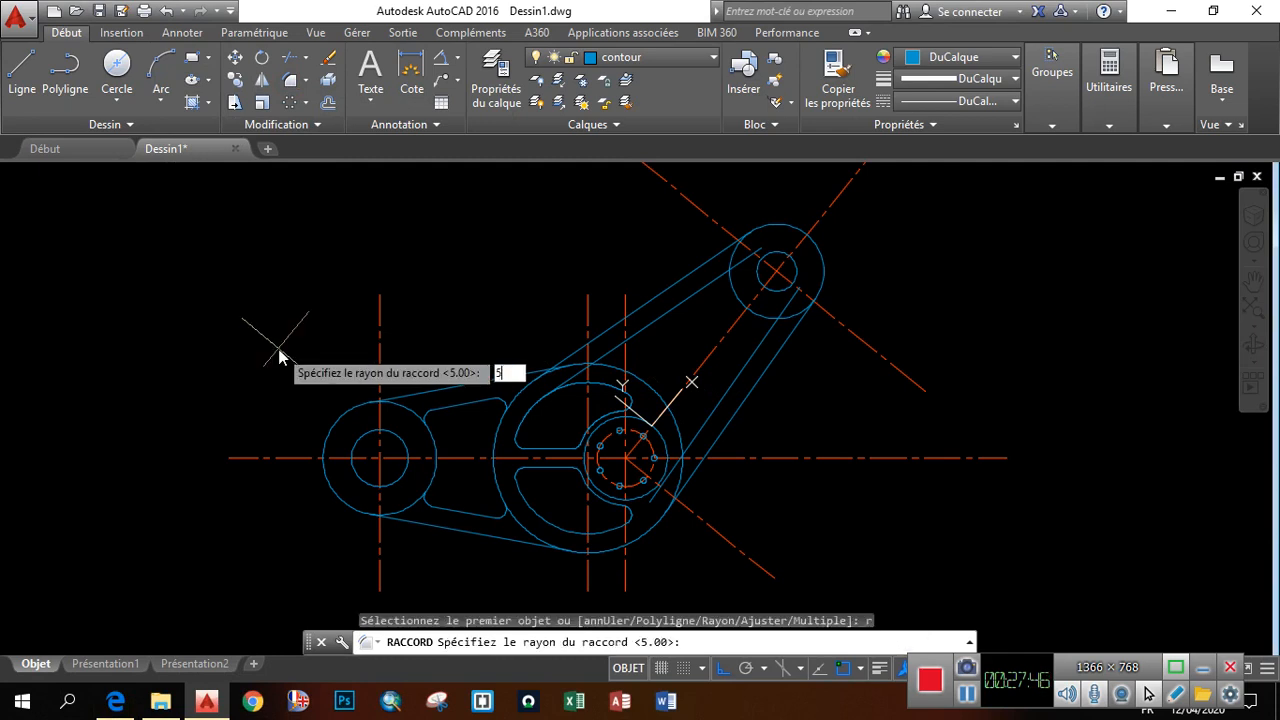
key("Return")
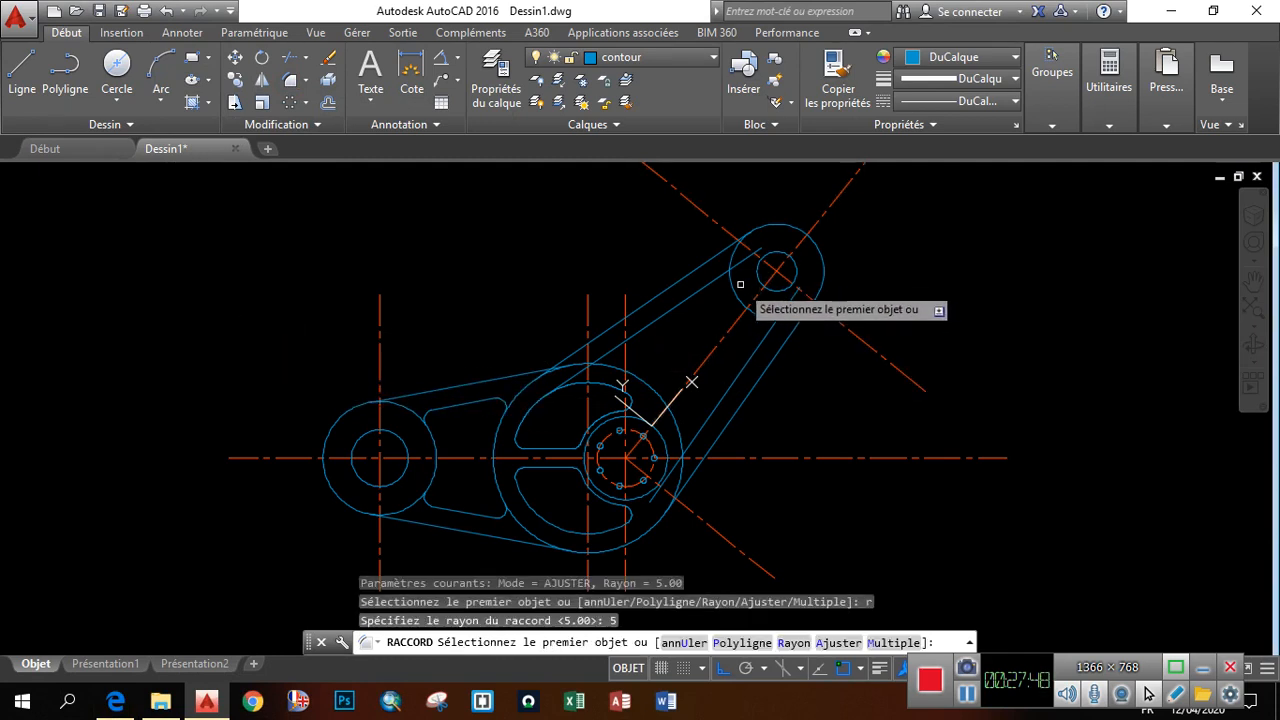
scroll(740, 284, "up", 5)
left_click(637, 323)
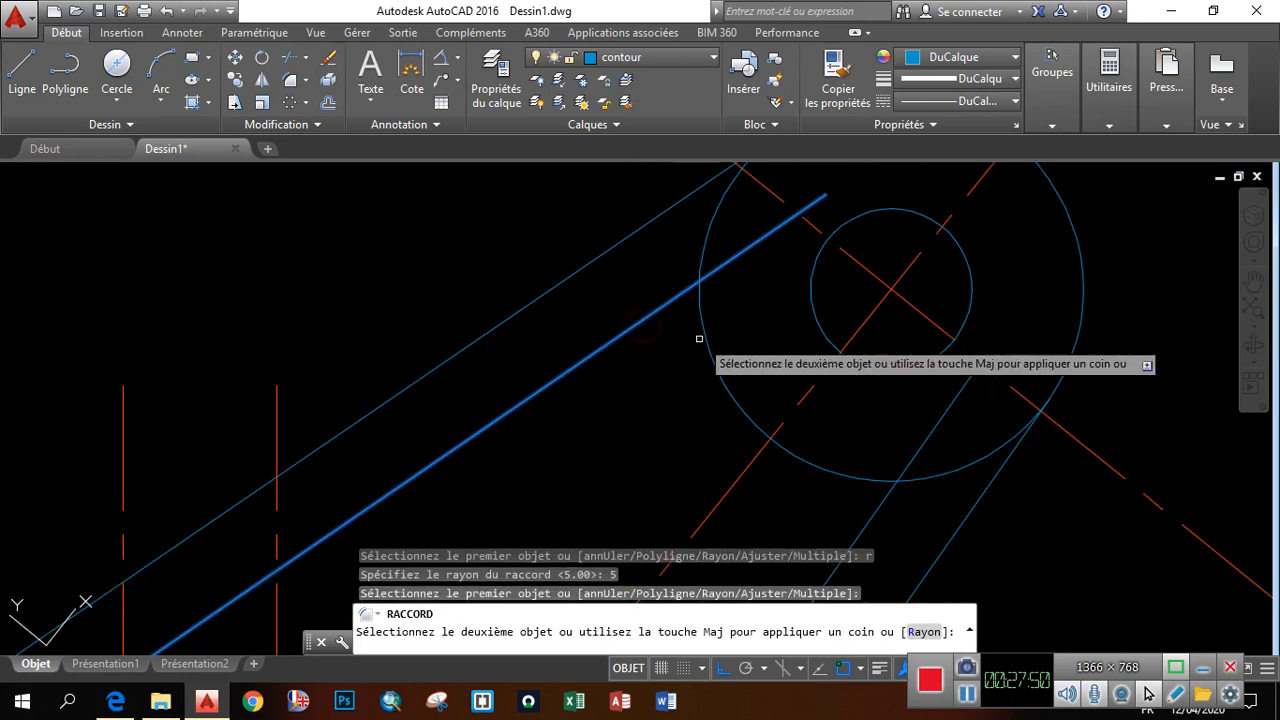
left_click(706, 338)
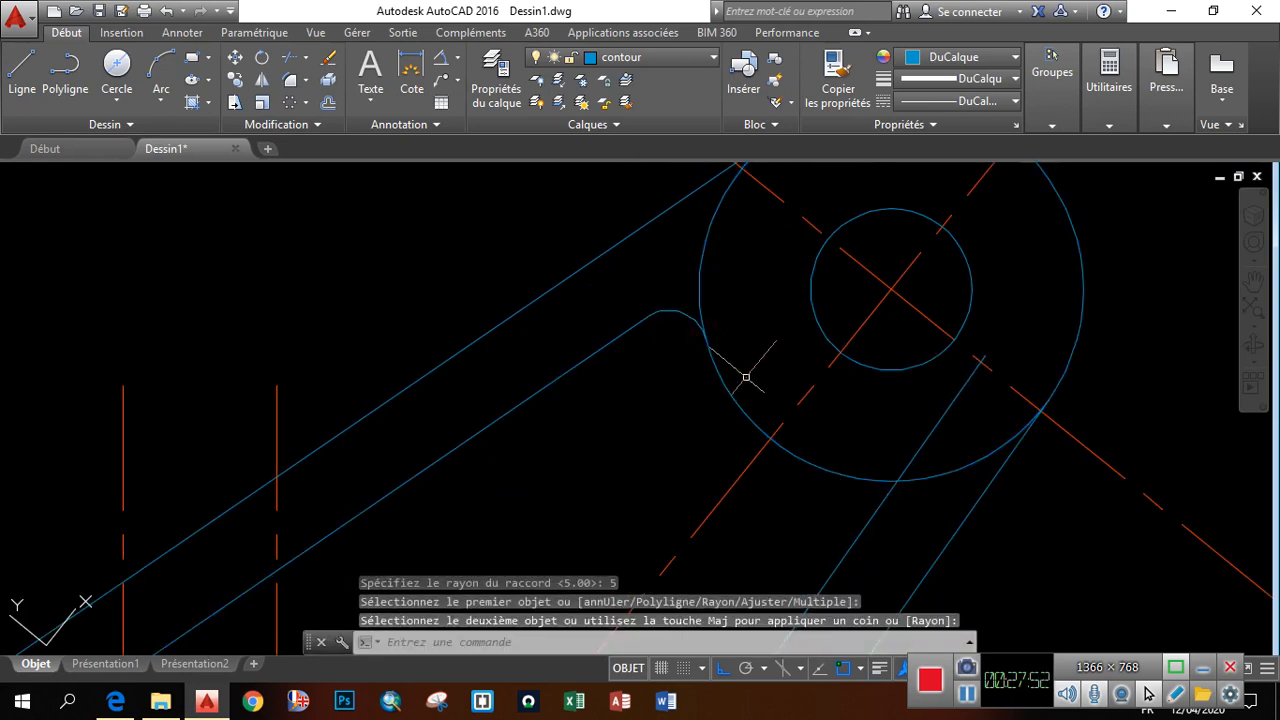
Fillet the outer end circle to the lower right offset line of the inclined arm with the same 5 mm radius
key("Return")
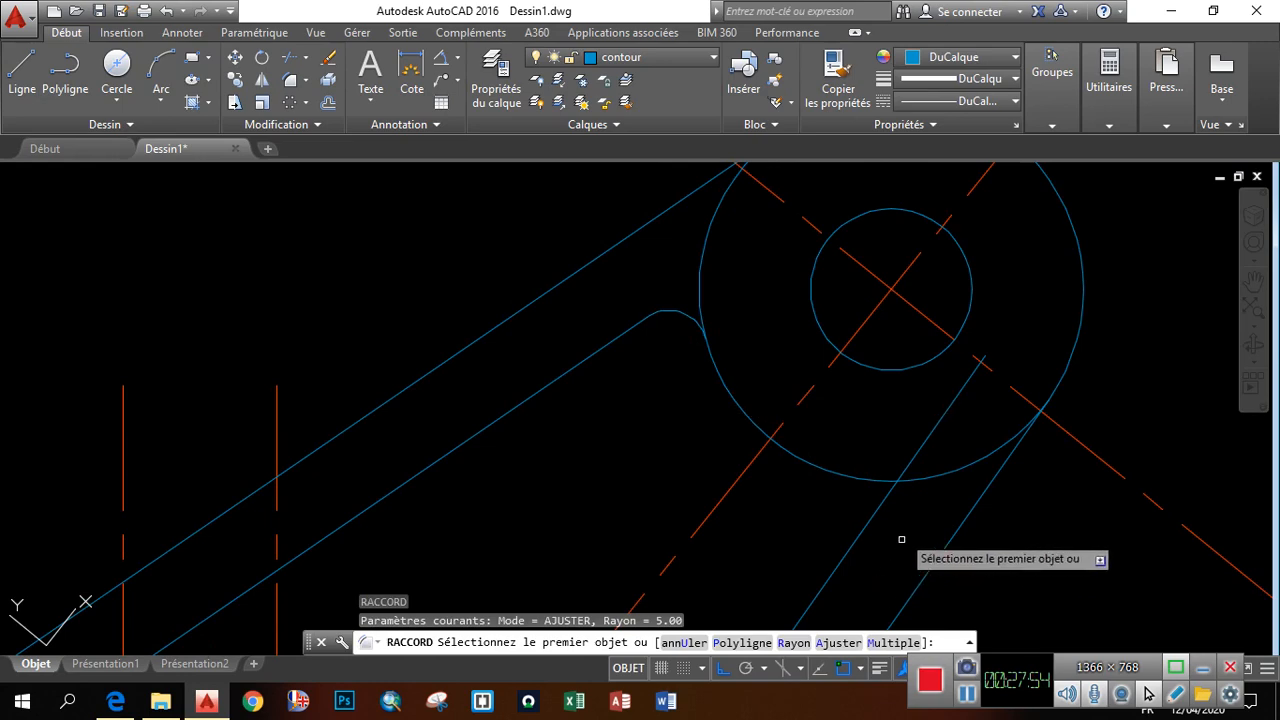
left_click(826, 469)
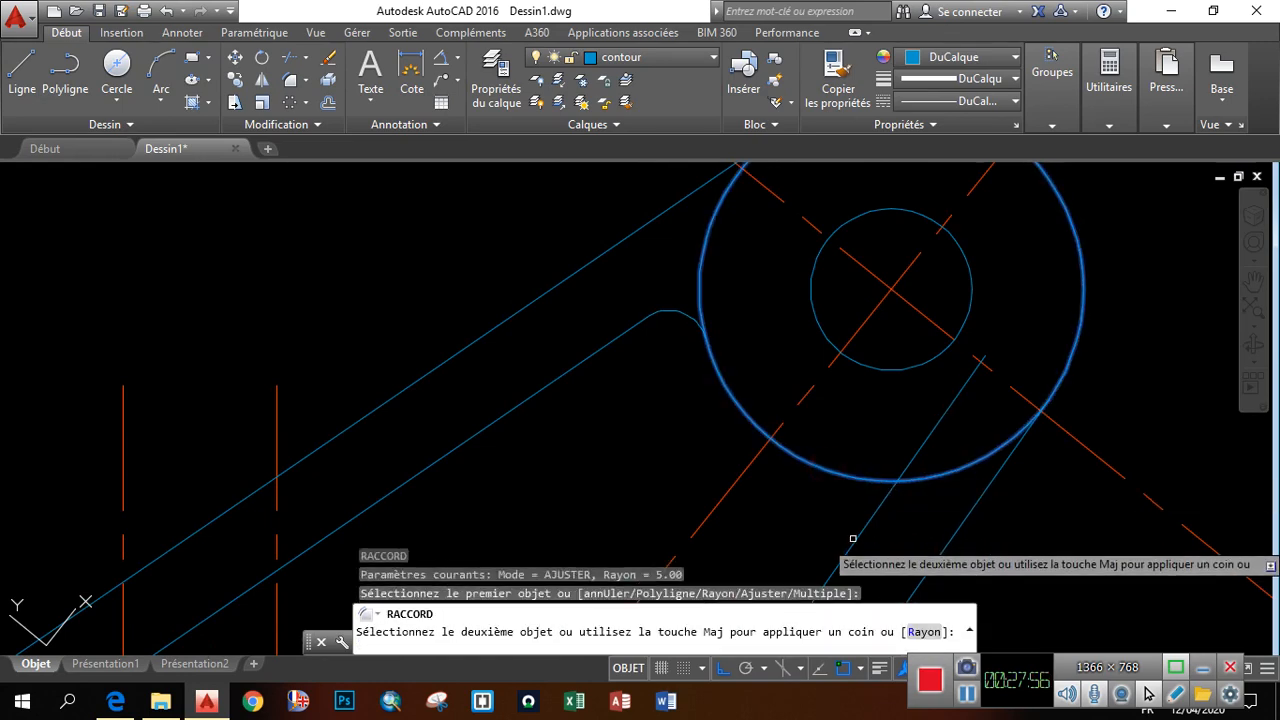
left_click(851, 530)
Fillet the upper left offset line to the large hub circle with the 5 mm radius
key("Return")
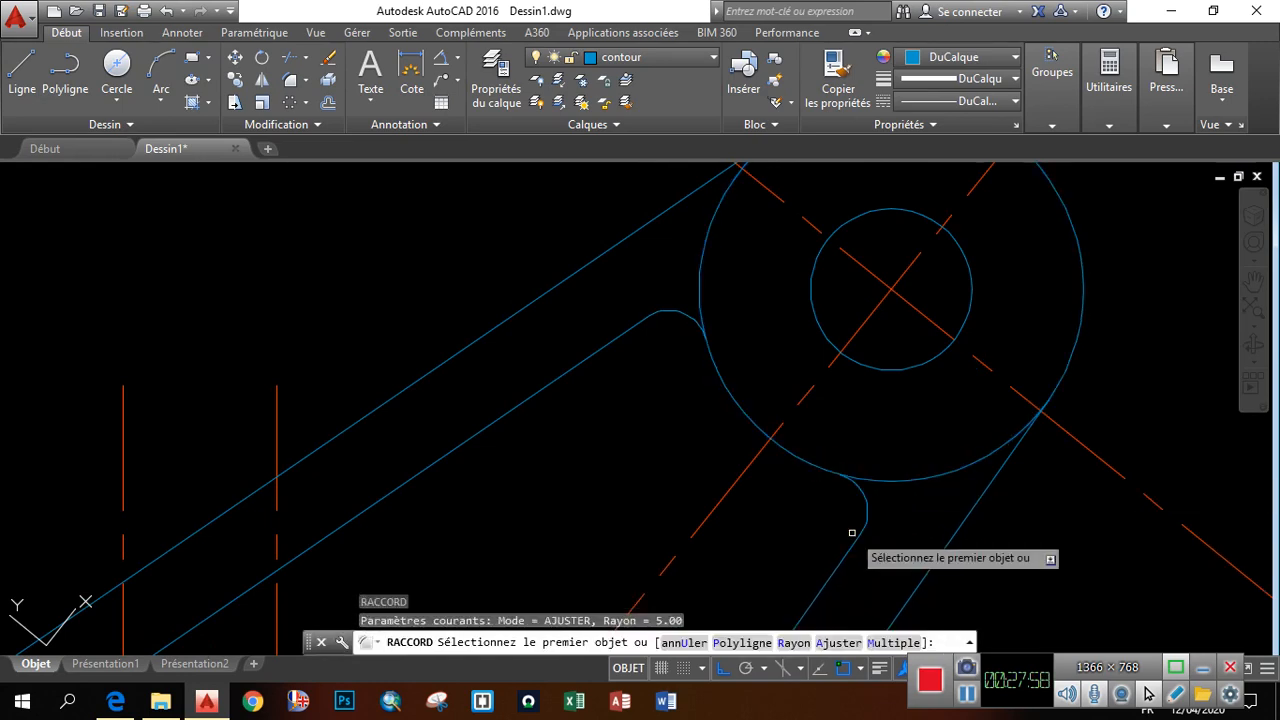
scroll(851, 532, "down", 5)
scroll(770, 500, "up", 5)
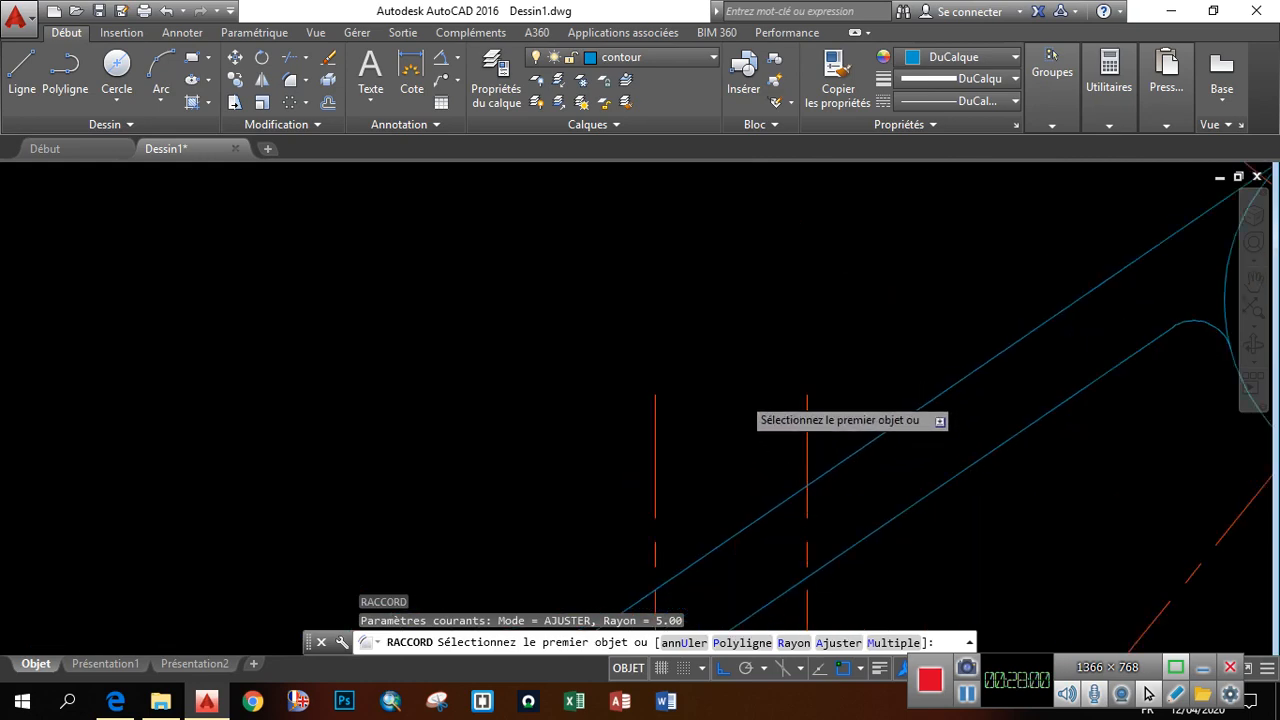
scroll(755, 412, "down", 4)
scroll(714, 374, "up", 4)
left_click(714, 374)
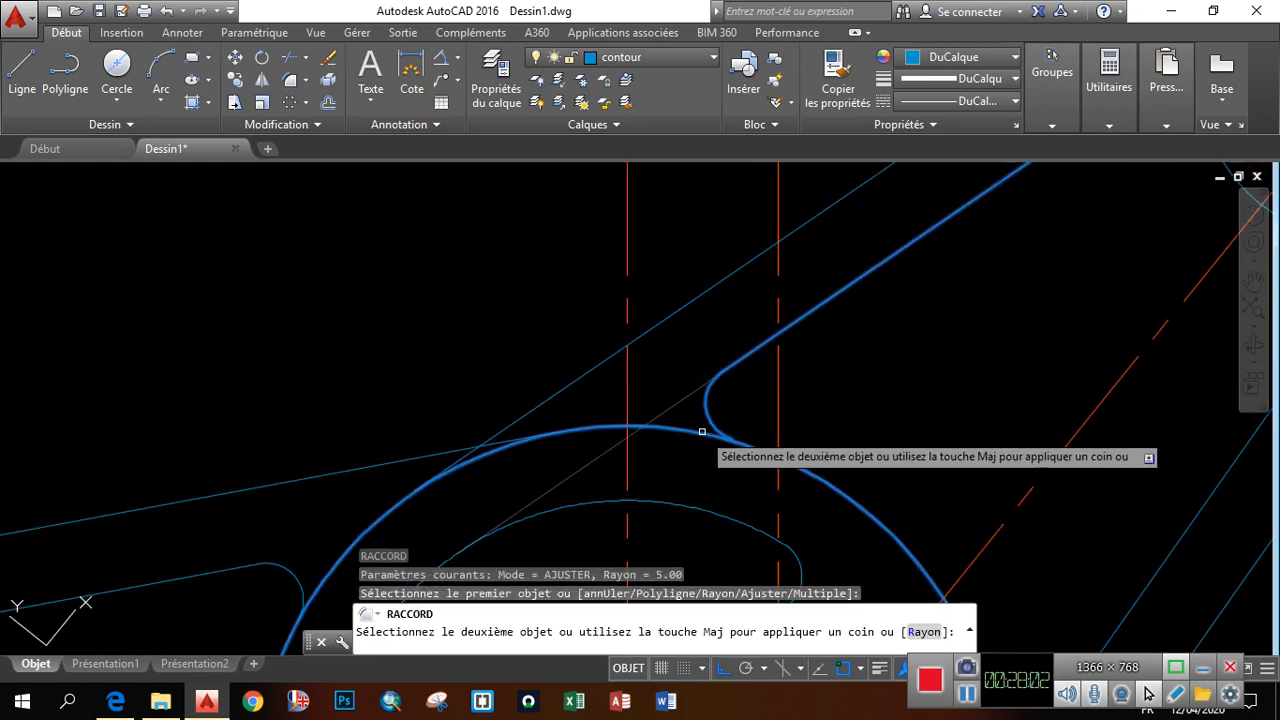
left_click(702, 431)
Fillet the lower right offset line to the large hub circle with the 5 mm radius, closing the arm's inner pocket
key("Return")
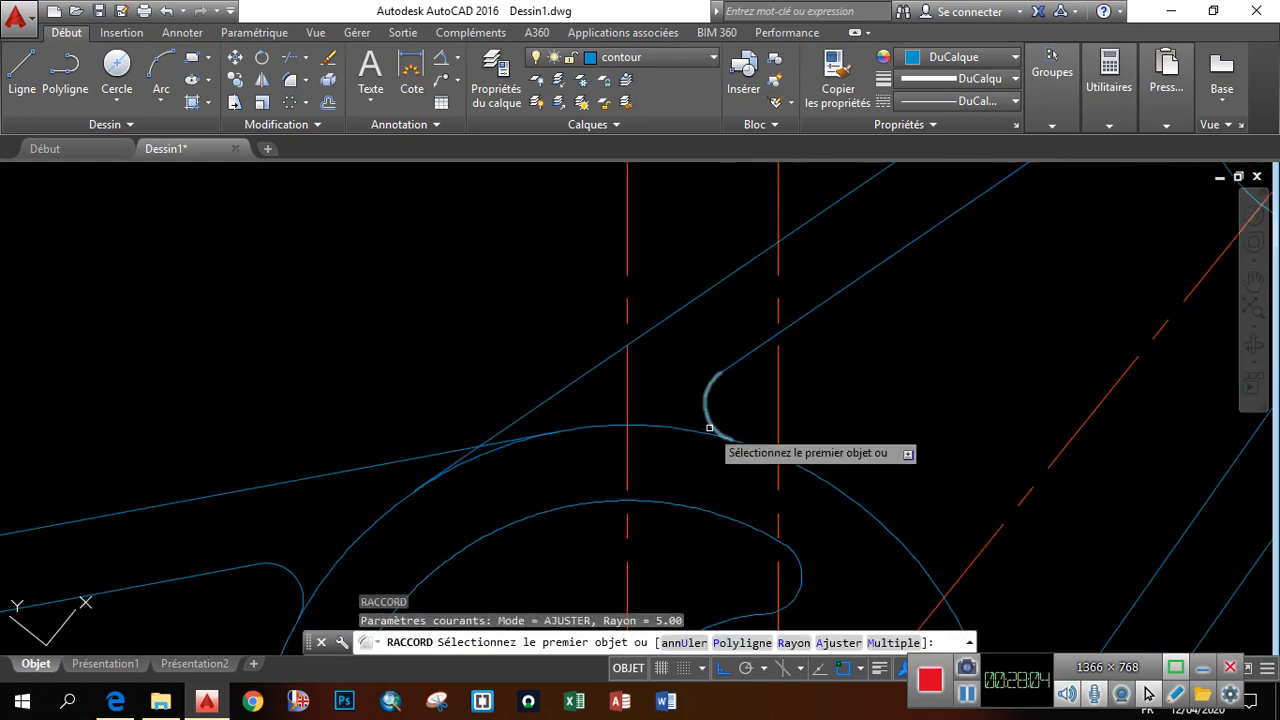
scroll(709, 428, "down", 4)
scroll(783, 429, "up", 4)
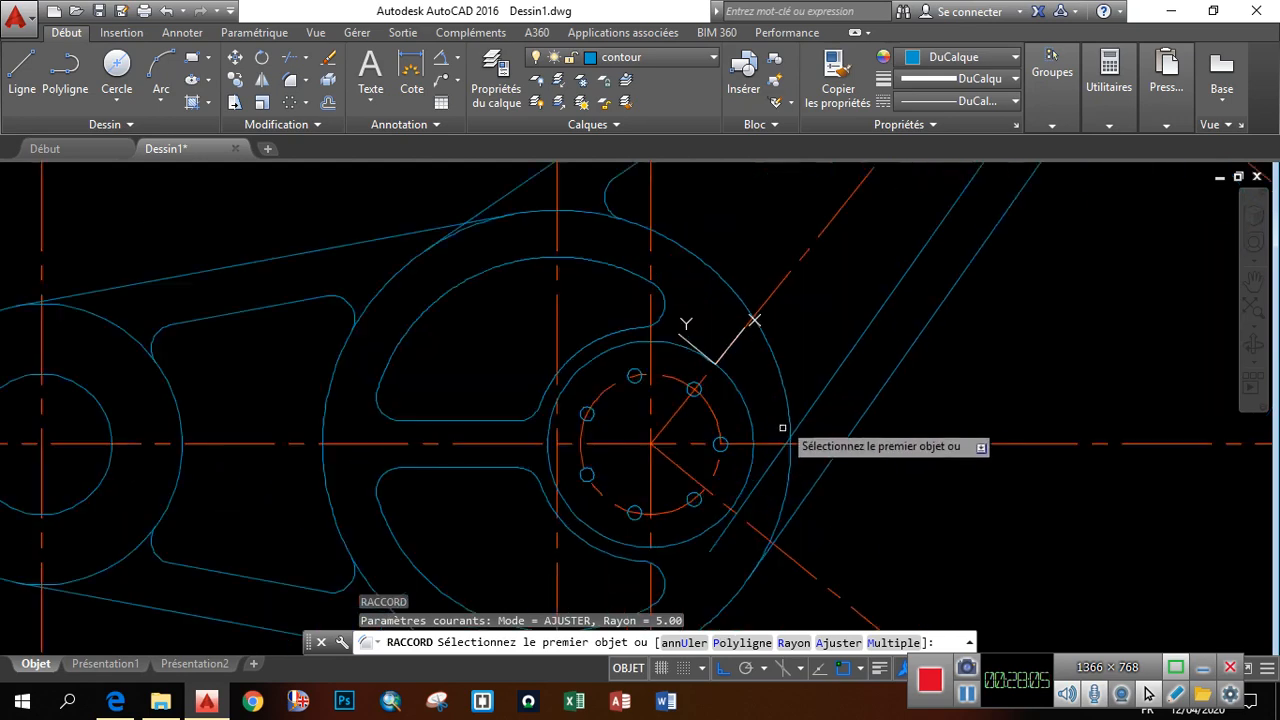
left_click(779, 368)
left_click(821, 383)
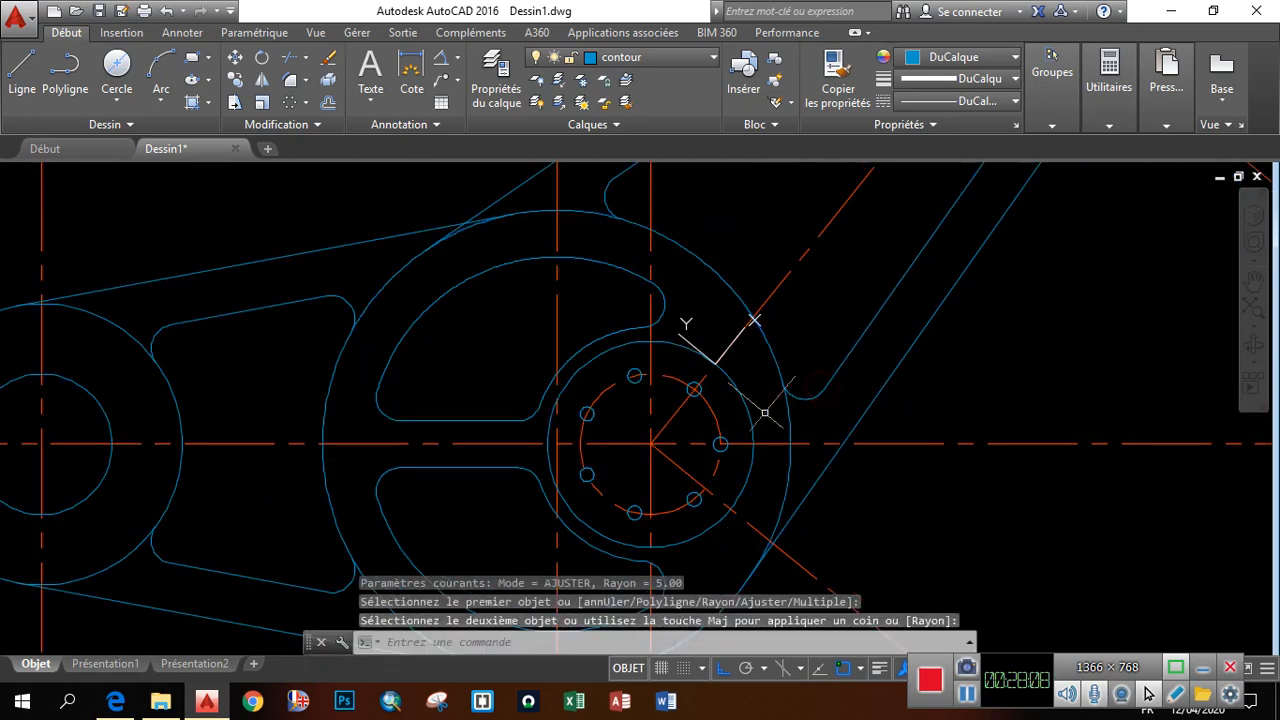
Erase the slanted construction axis running from the bolt circle's centre to the lower right of the hub
scroll(764, 412, "down", 5)
scroll(733, 446, "up", 4)
scroll(766, 443, "down", 4)
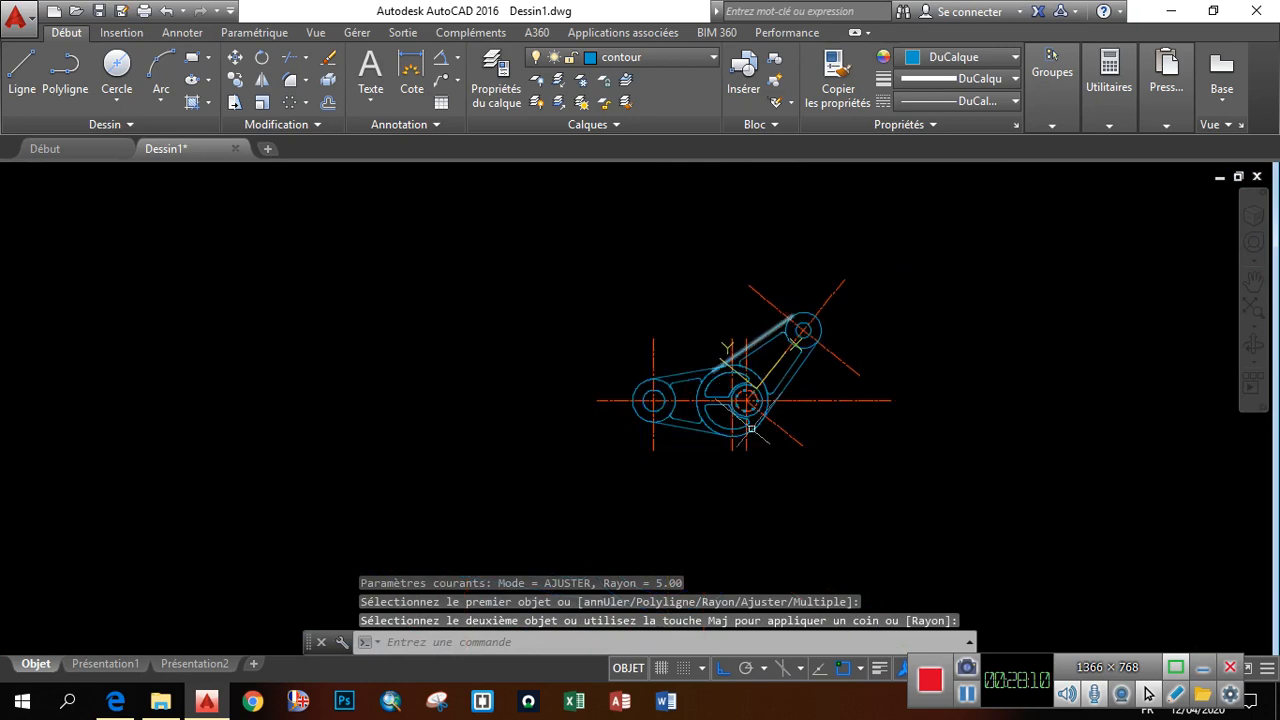
scroll(737, 394, "up", 4)
left_click(954, 505)
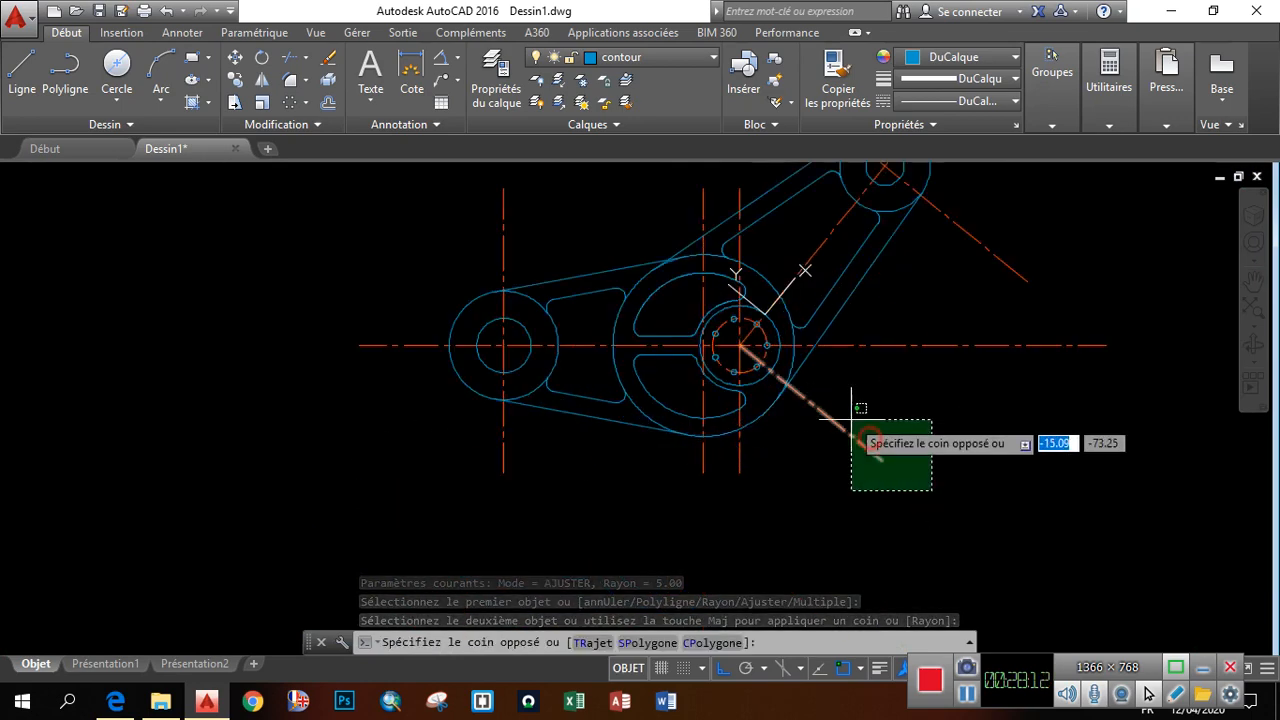
left_click(847, 411)
key("Delete")
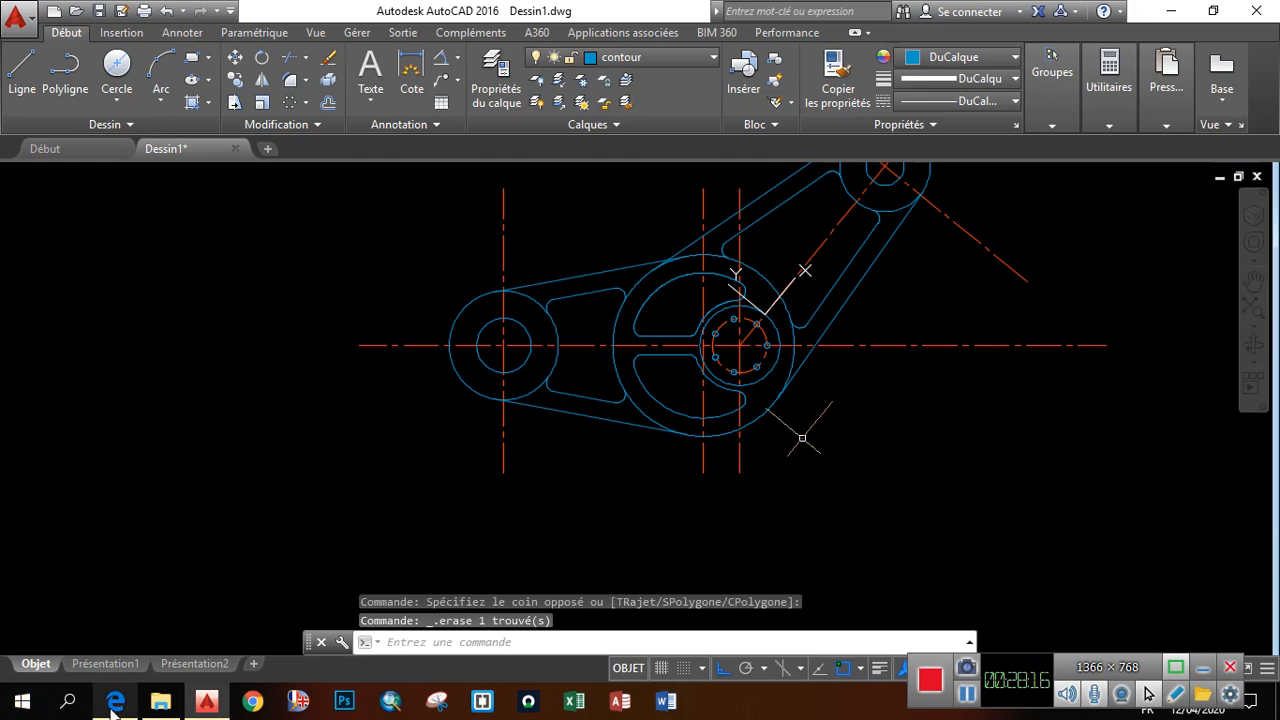
Examine the whole part and the extent of its axis lines in Pièce_meca_n°4.pdf, and return to the AutoCAD drawing
left_click(115, 703)
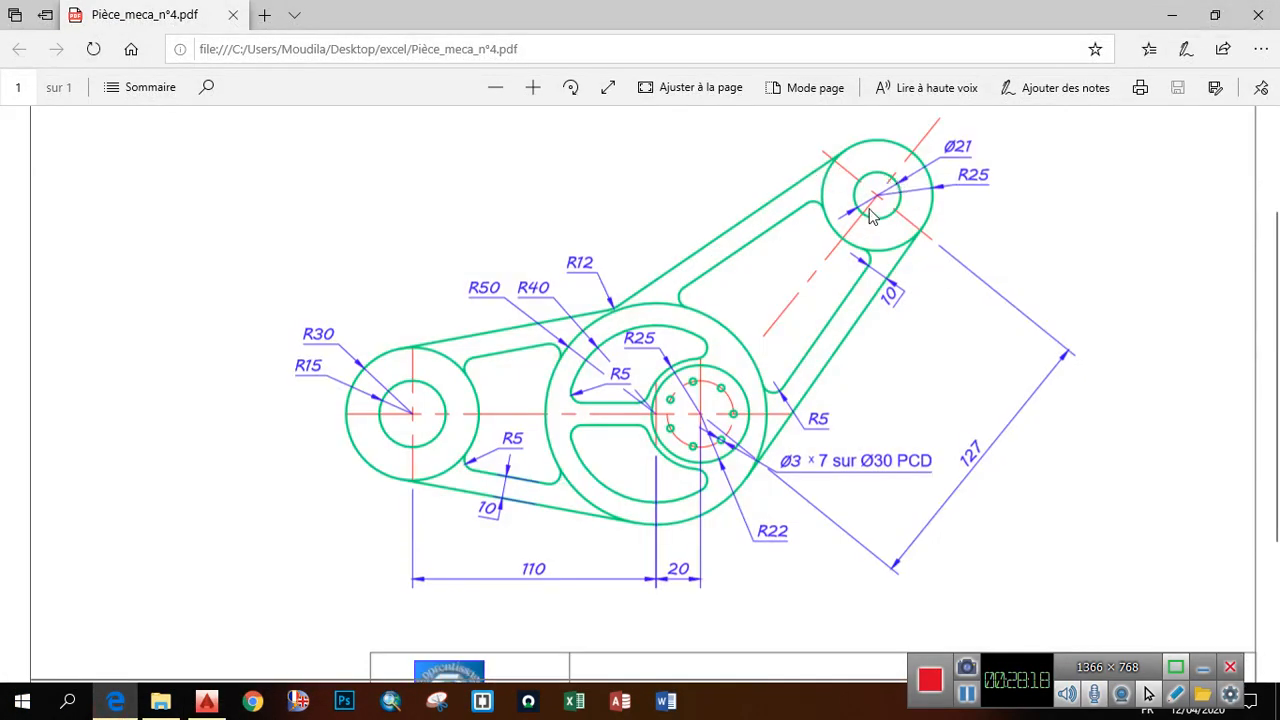
scroll(897, 187, "down", 2)
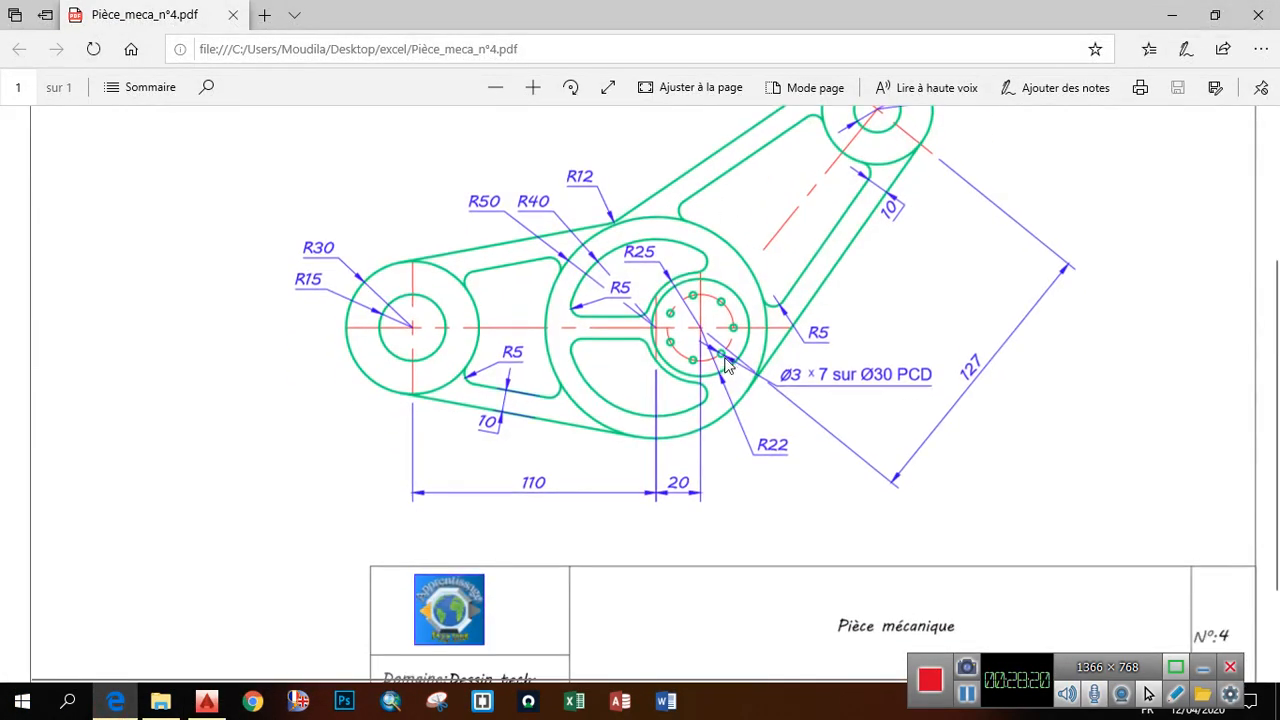
scroll(726, 363, "up", 3)
scroll(727, 364, "down", 1)
scroll(726, 363, "down", 1)
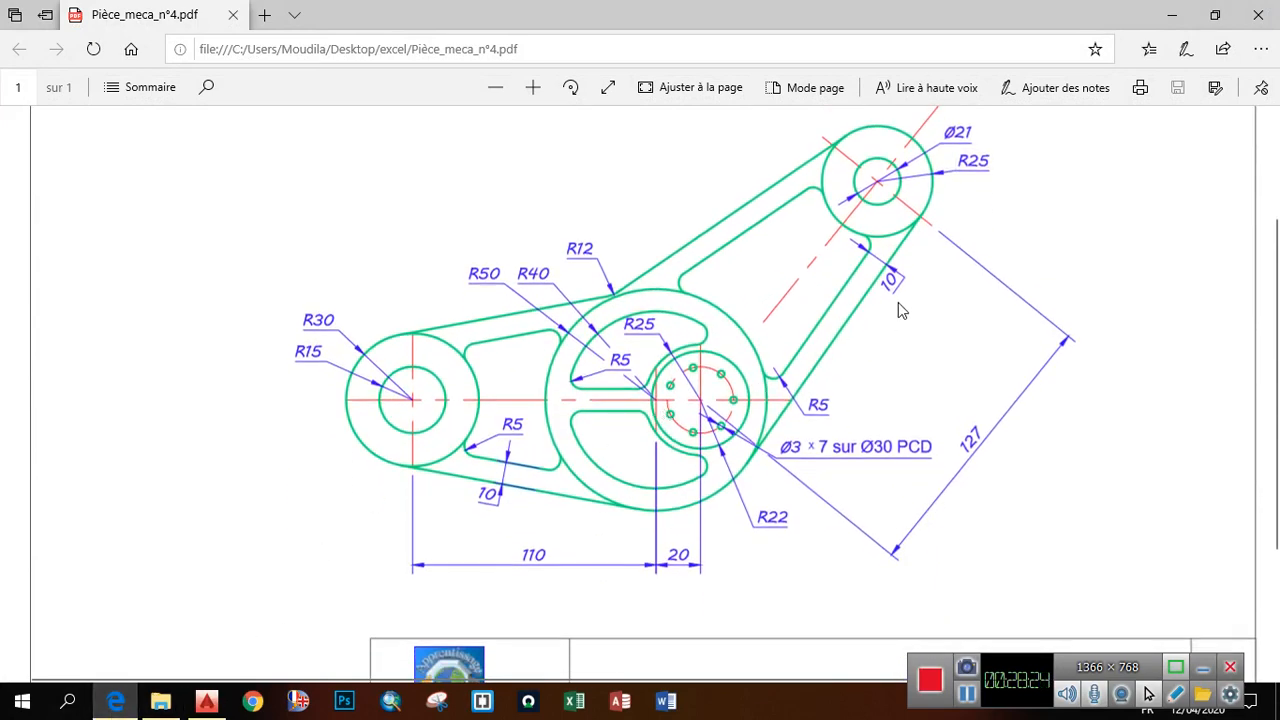
scroll(635, 310, "down", 1)
scroll(620, 360, "up", 2)
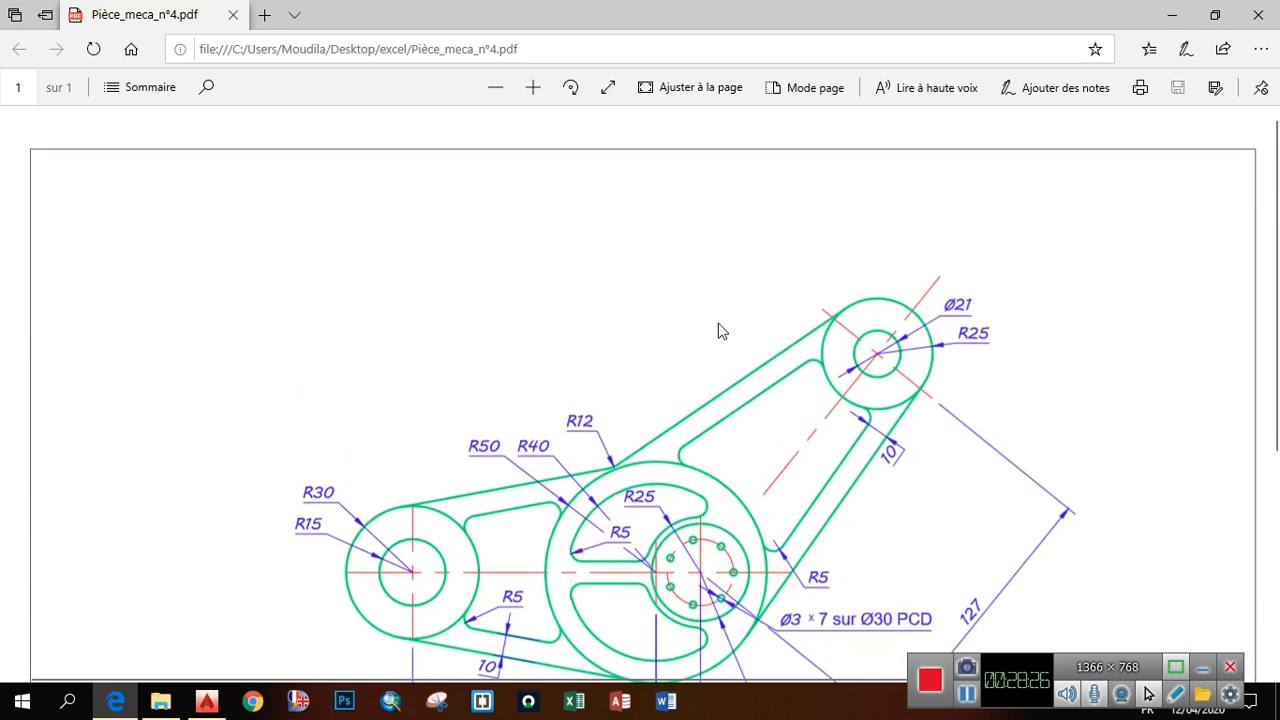
scroll(710, 335, "down", 1)
scroll(393, 580, "up", 1)
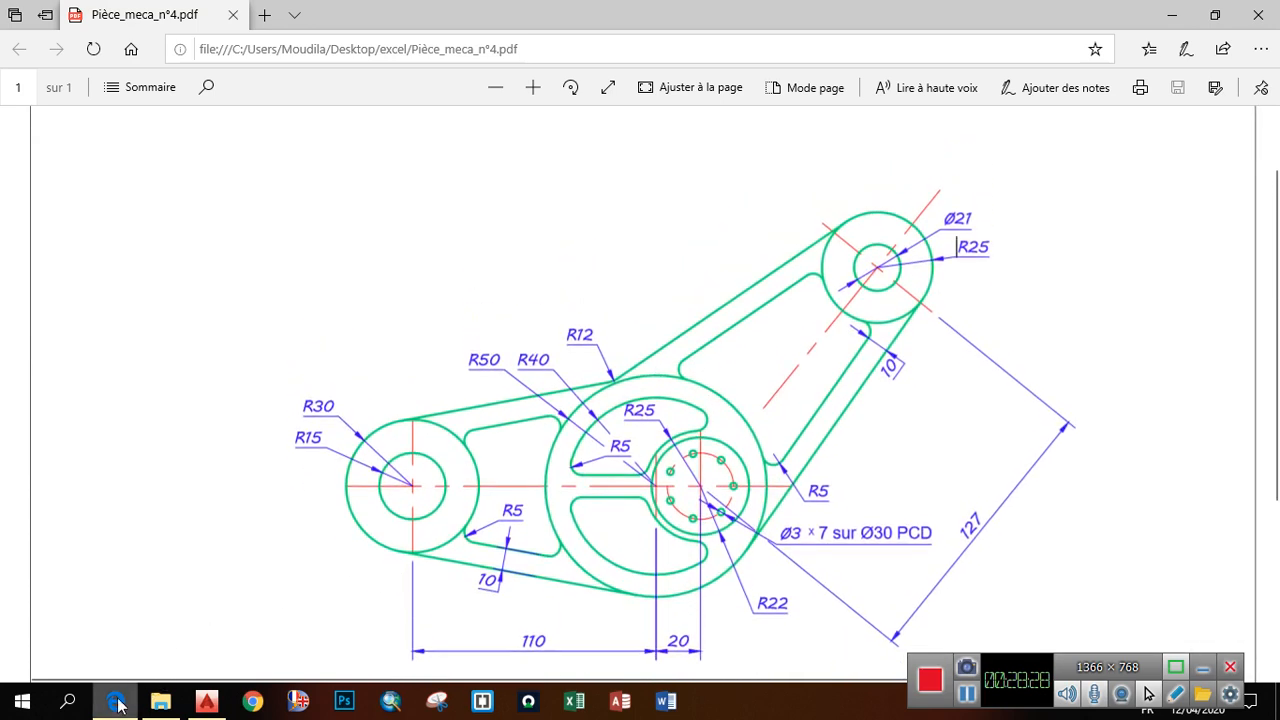
left_click(206, 701)
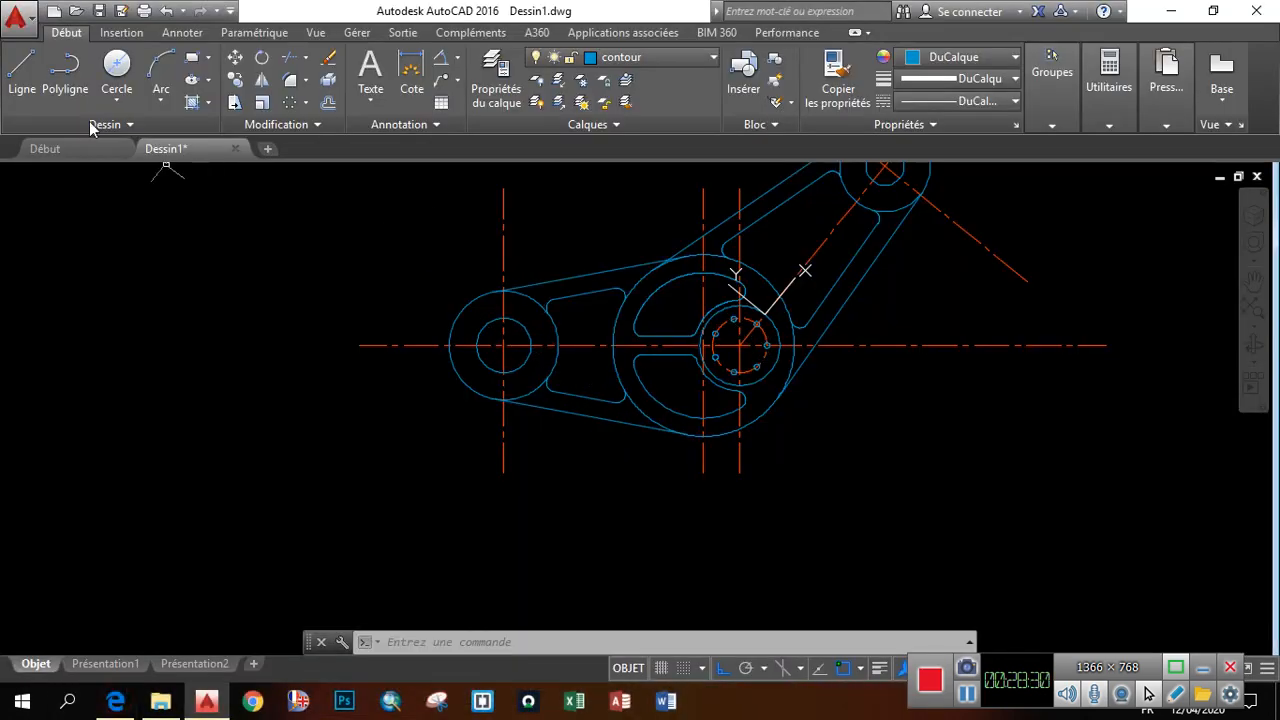
Trim the horizontal axis beyond the inclined arm's outer edge to the right of the hub, using all objects as cutting edges
type("a")
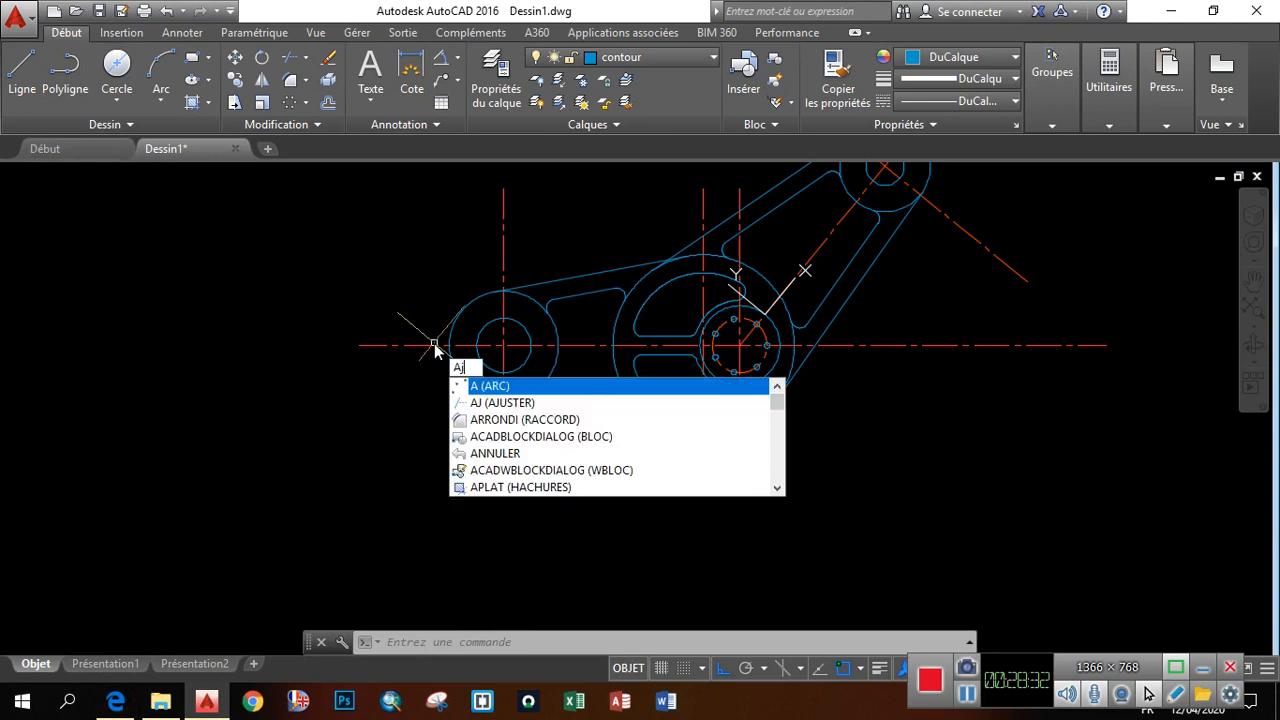
type("j")
key("Return")
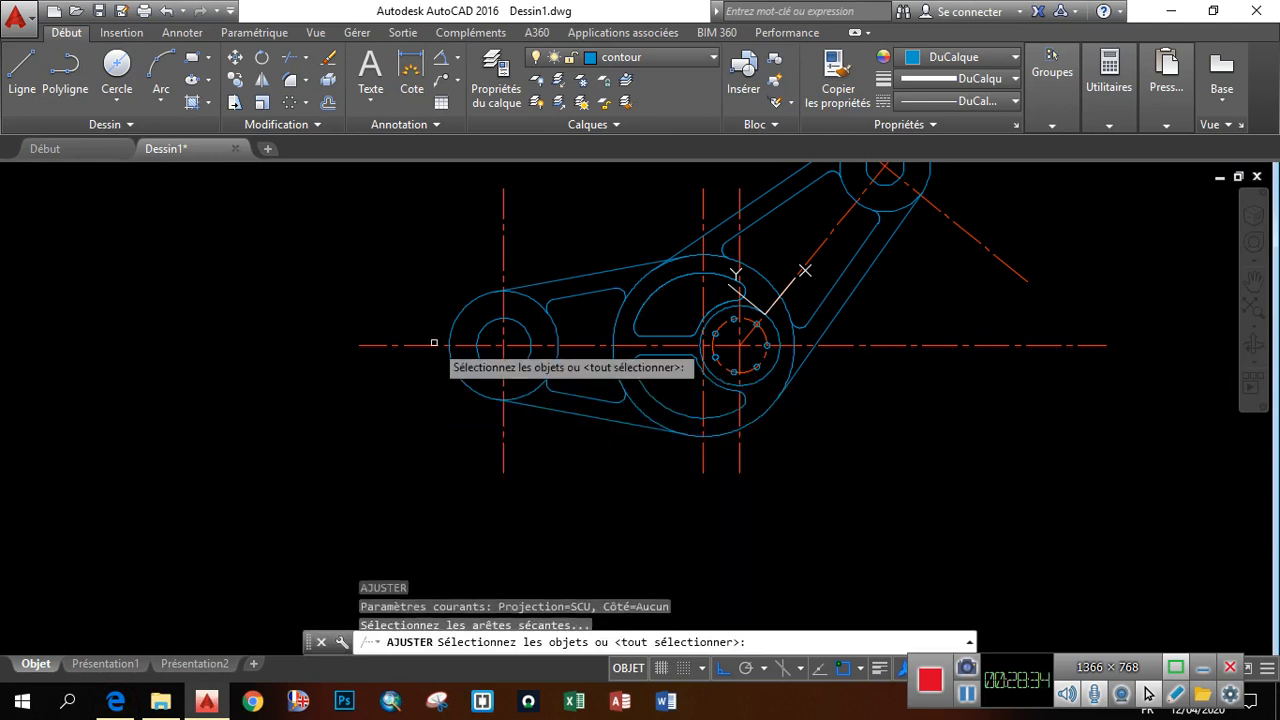
key("Return")
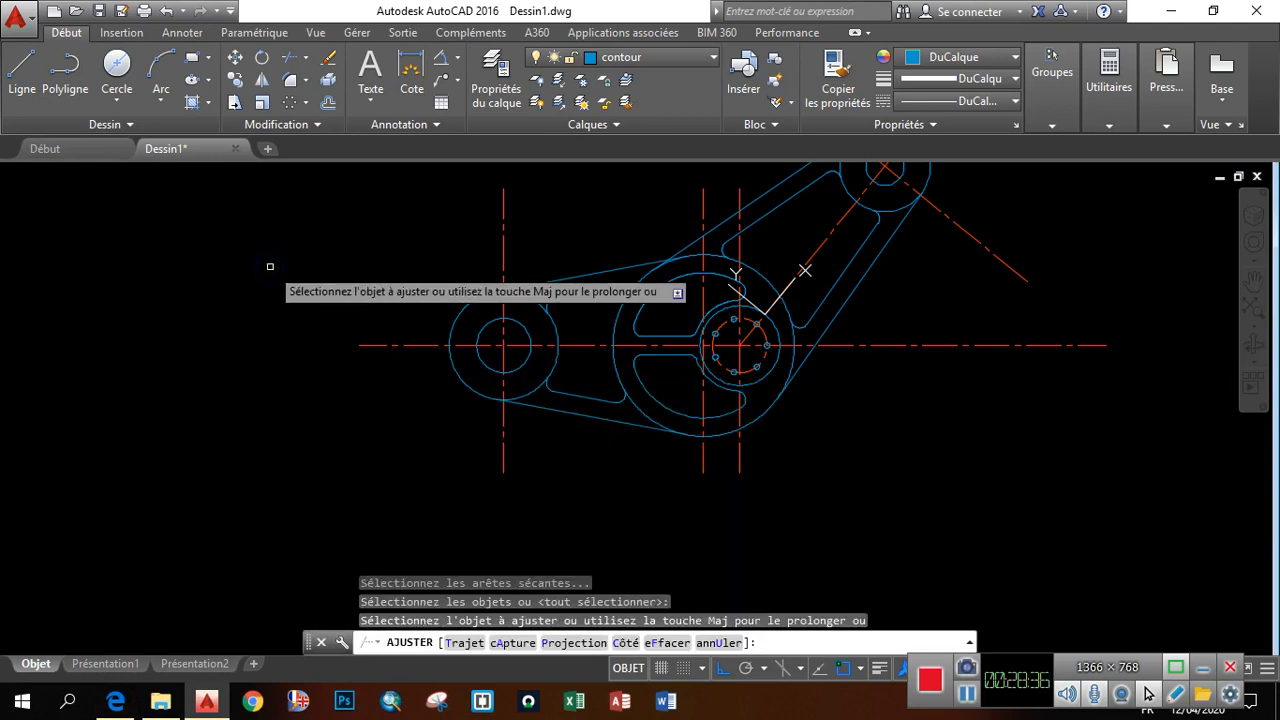
scroll(880, 308, "up", 2)
scroll(868, 306, "up", 2)
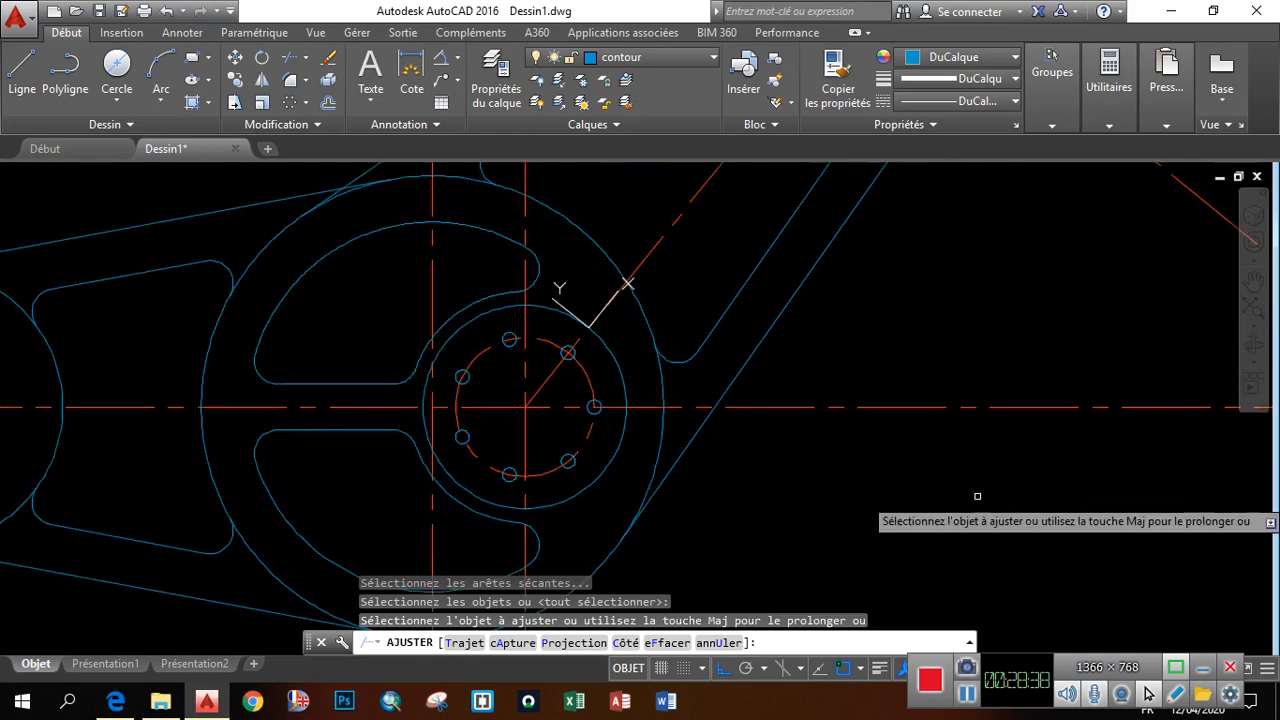
left_click(986, 514)
left_click(843, 360)
Trim the vertical axis above and below the left end circle and the horizontal axis to the left of it
scroll(940, 437, "down", 6)
scroll(746, 380, "up", 6)
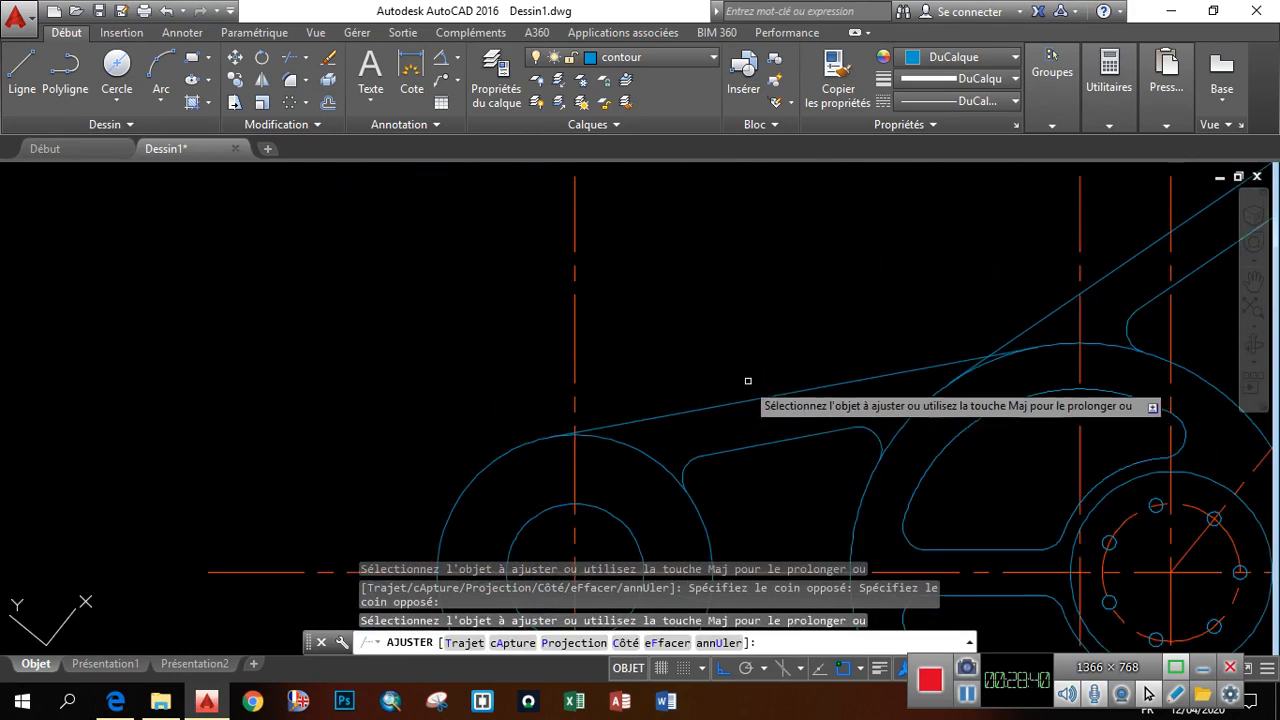
left_click(683, 340)
left_click(463, 266)
scroll(644, 366, "down", 4)
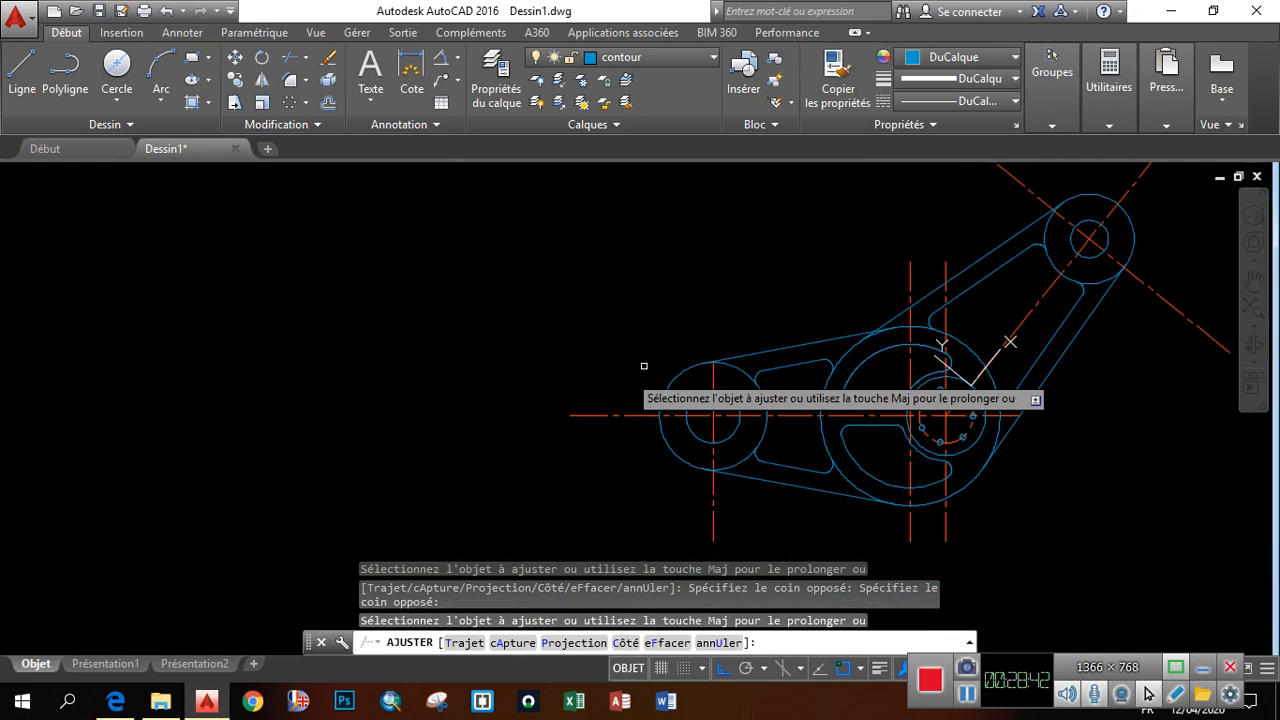
left_click(618, 453)
left_click(545, 310)
scroll(741, 492, "up", 2)
scroll(715, 495, "up", 2)
left_click(700, 486)
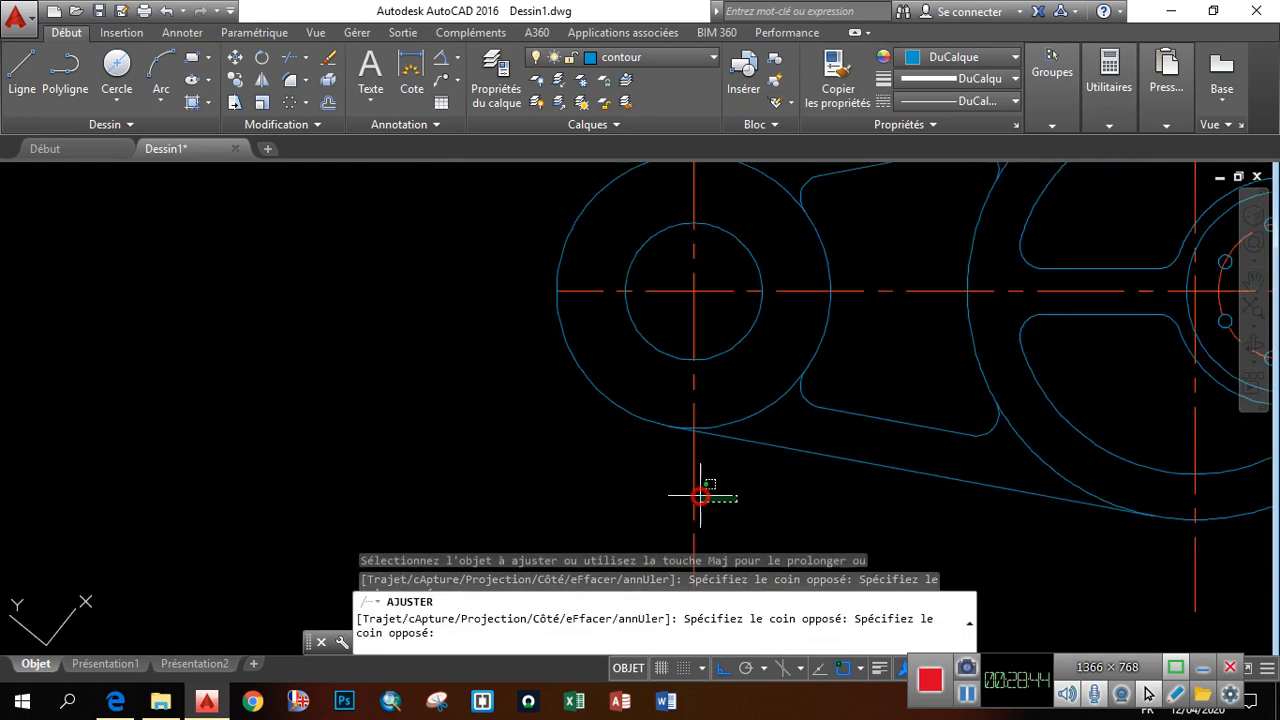
left_click(634, 471)
Trim the two vertical axes of the hub below the large hub circle
scroll(823, 363, "down", 5)
scroll(713, 502, "up", 6)
left_click(749, 491)
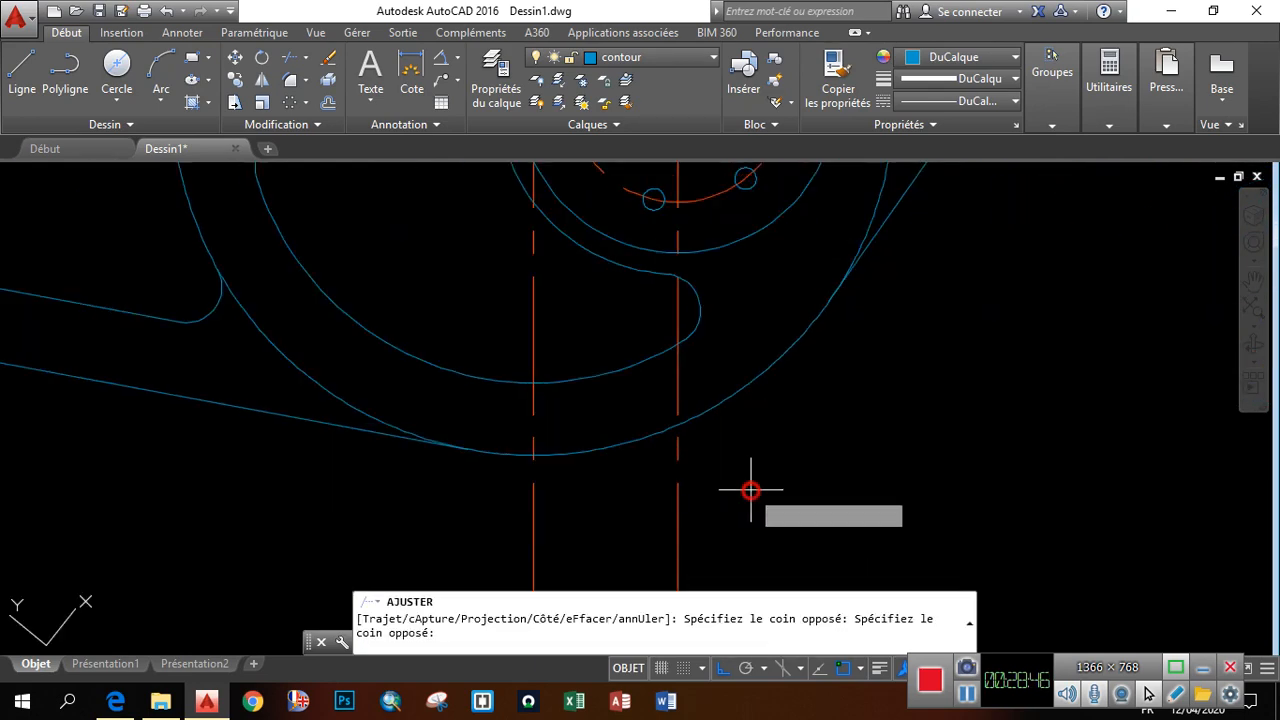
left_click(576, 493)
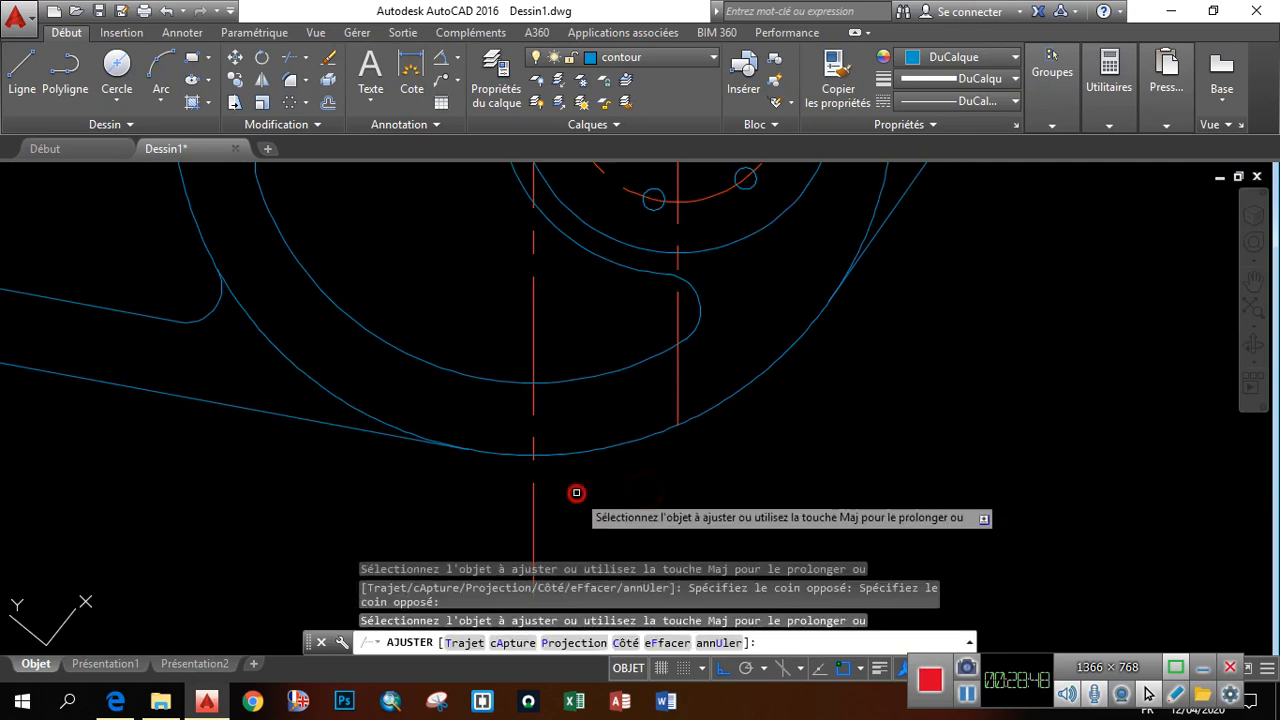
left_click(500, 493)
scroll(694, 504, "down", 4)
scroll(634, 468, "up", 2)
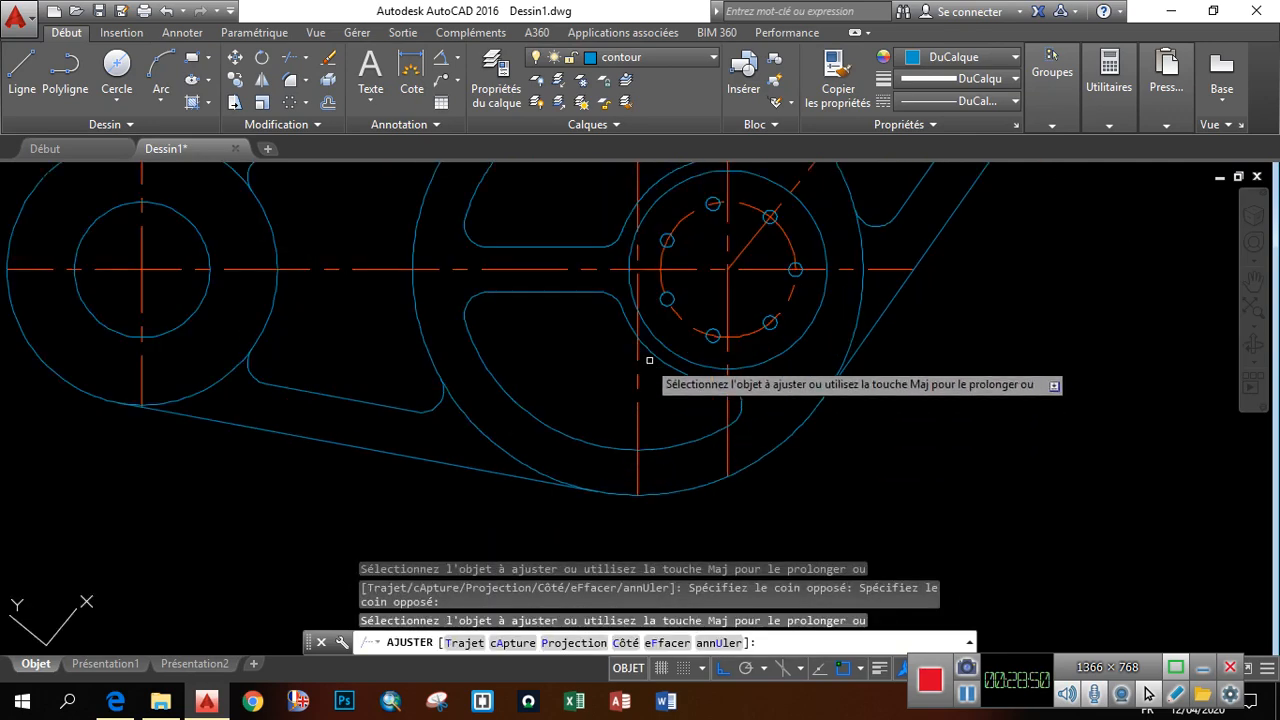
scroll(636, 305, "up", 3)
scroll(644, 399, "up", 4)
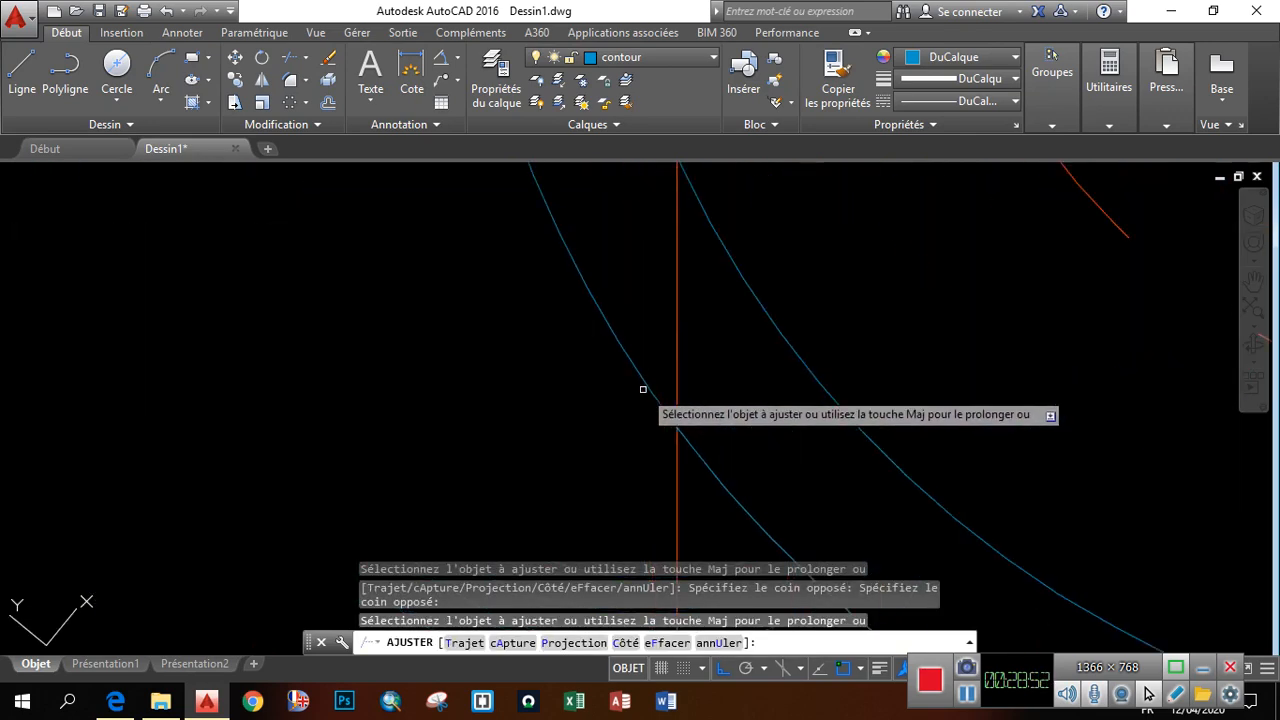
Trim both vertical hub axes in the gap between the small hub circle and the lower pocket's concentric arc
left_click(712, 352)
left_click(666, 289)
scroll(668, 300, "down", 4)
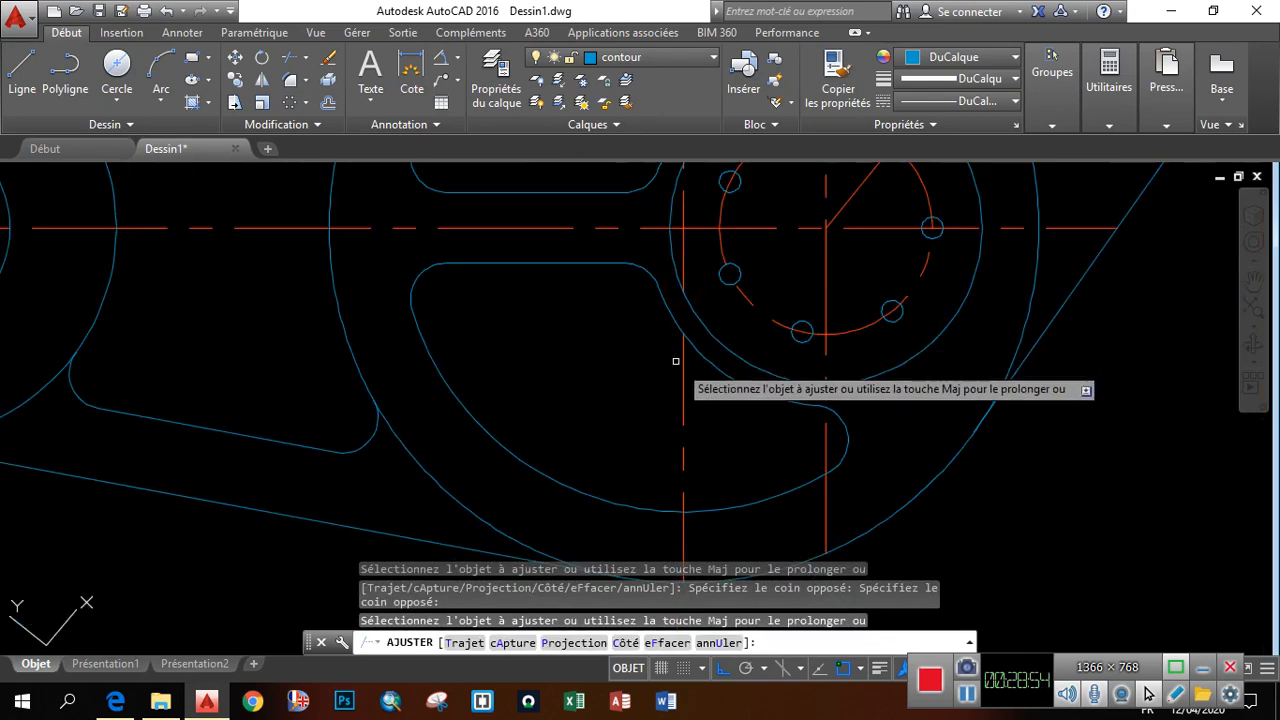
scroll(836, 400, "up", 3)
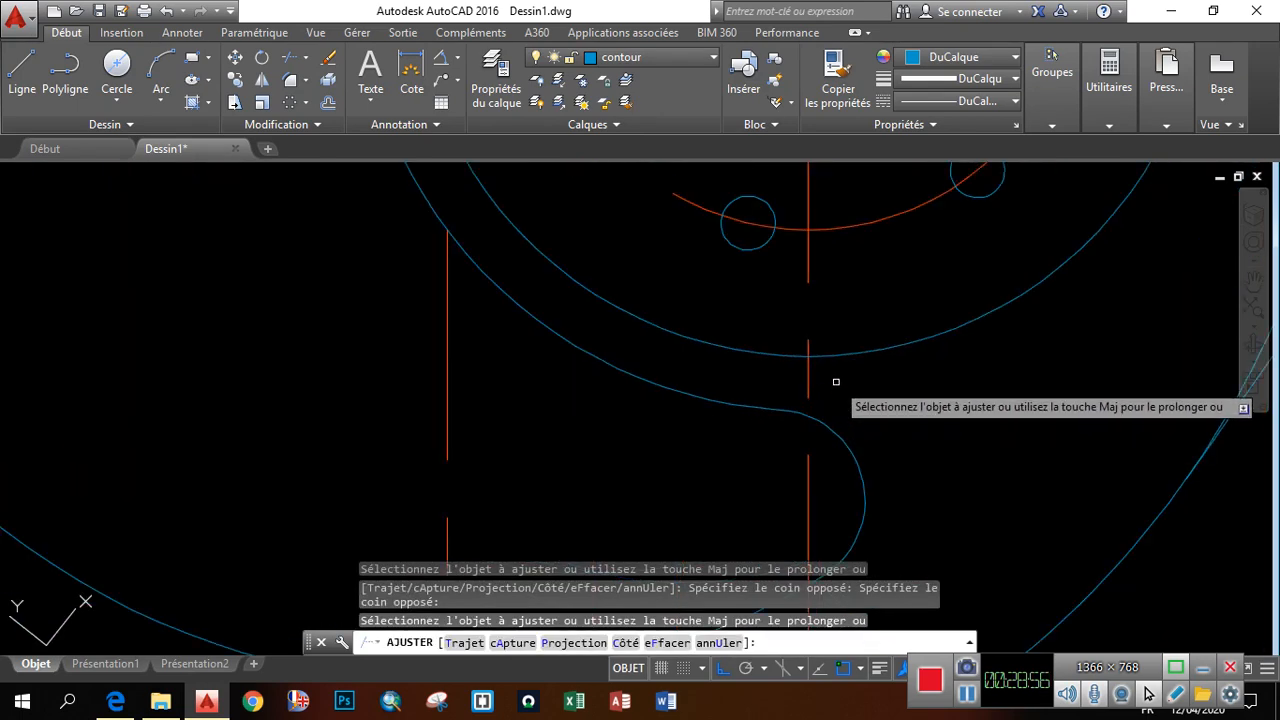
left_click(835, 382)
left_click(805, 378)
scroll(870, 360, "down", 3)
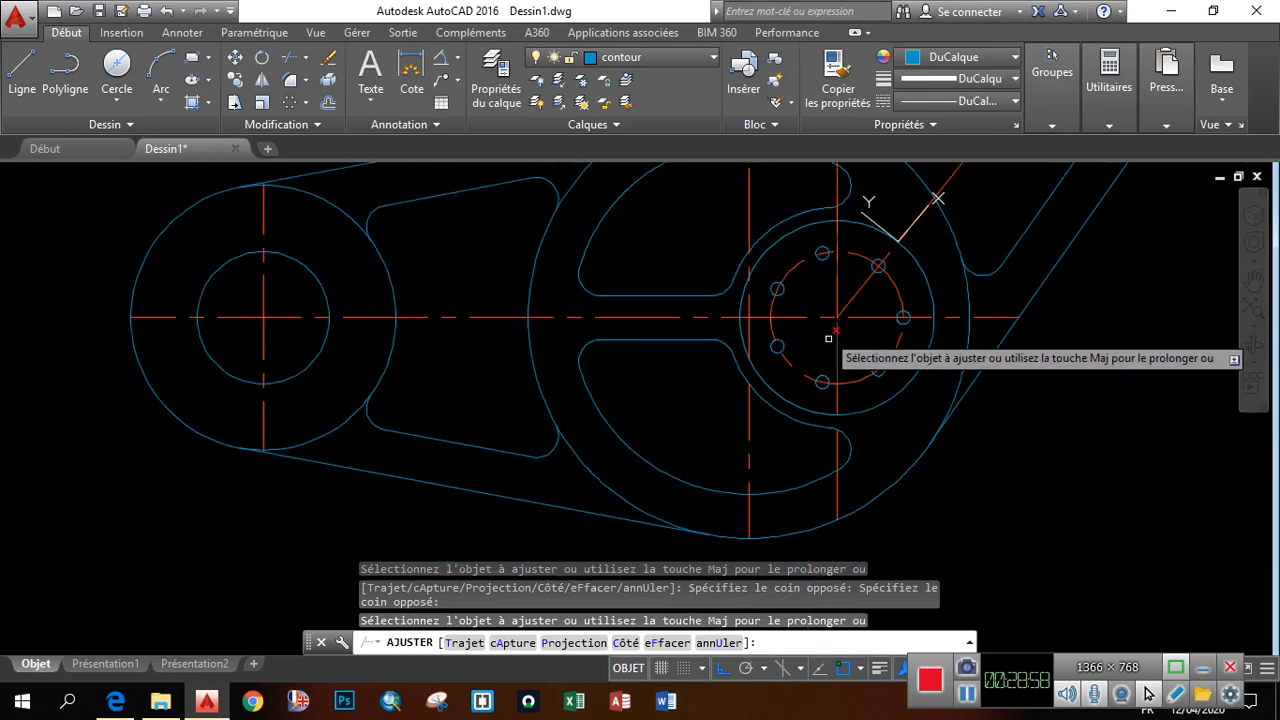
scroll(860, 250, "down", 5)
scroll(891, 209, "up", 6)
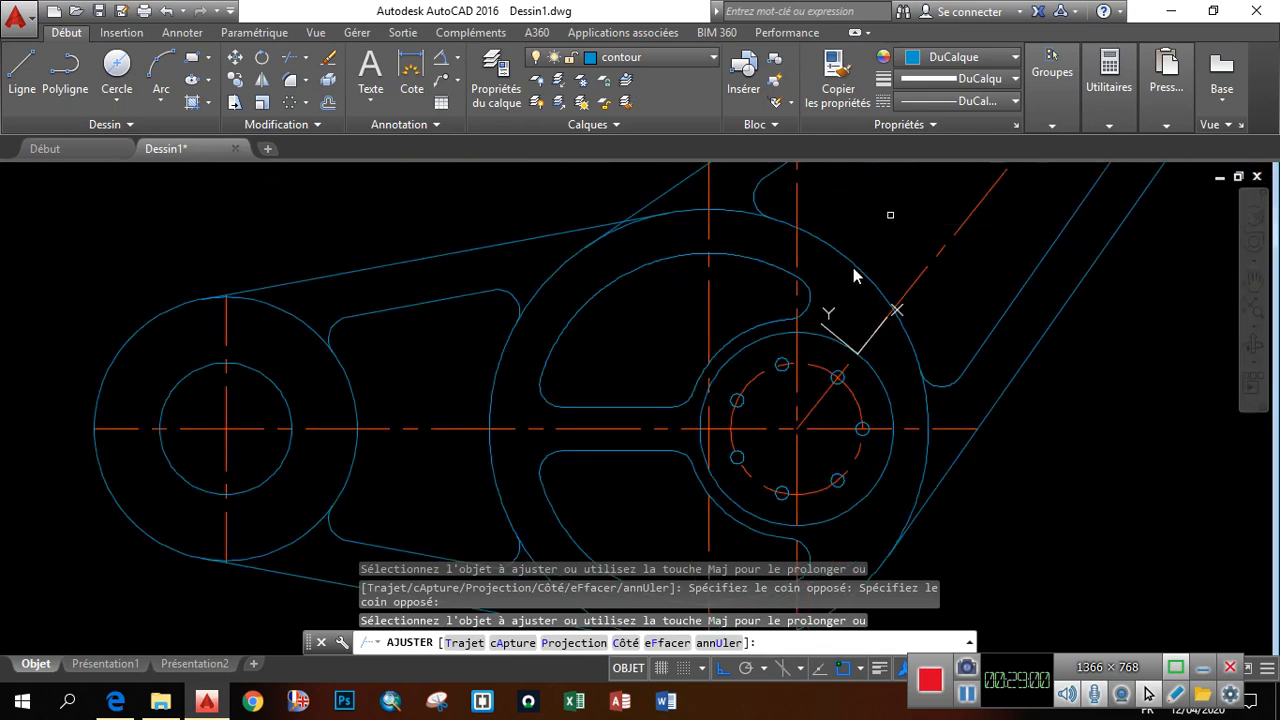
Trim the inclined arm's long axis inside the arm's pocket, back to the upper-right end circle
scroll(850, 280, "down", 6)
scroll(930, 283, "up", 8)
scroll(965, 375, "up", 3)
scroll(943, 380, "down", 3)
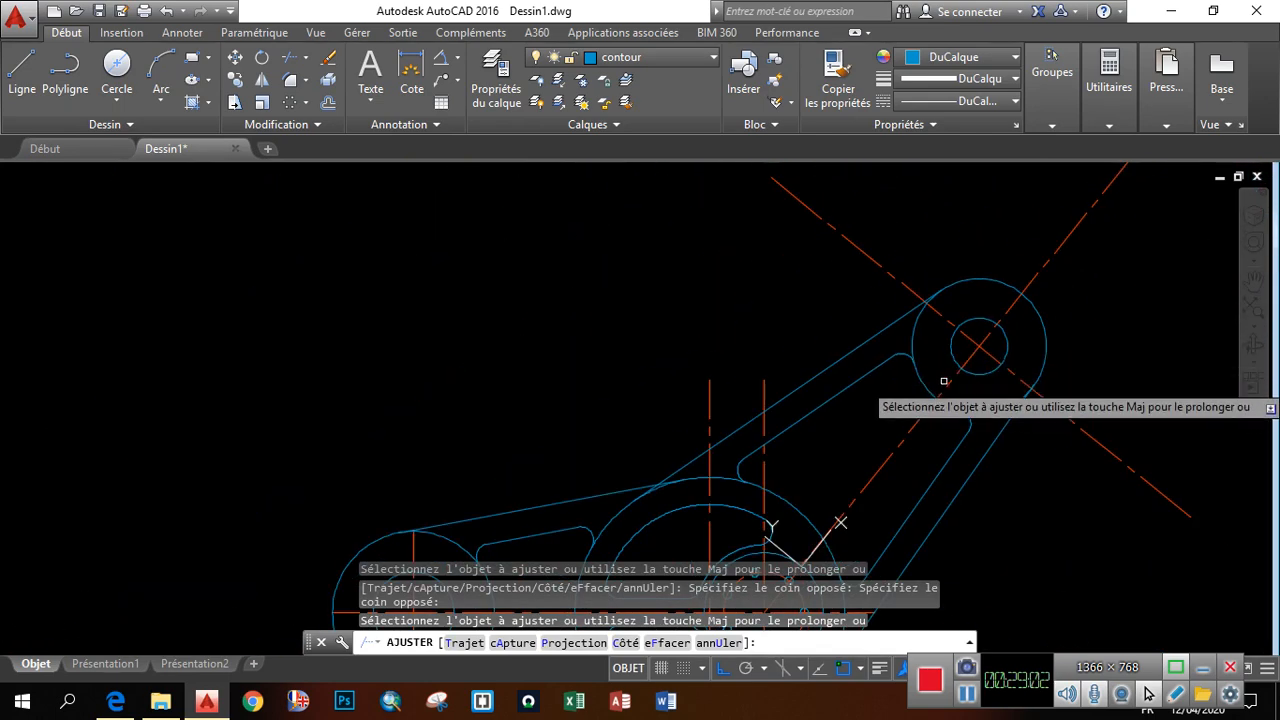
scroll(949, 392, "up", 3)
left_click(903, 488)
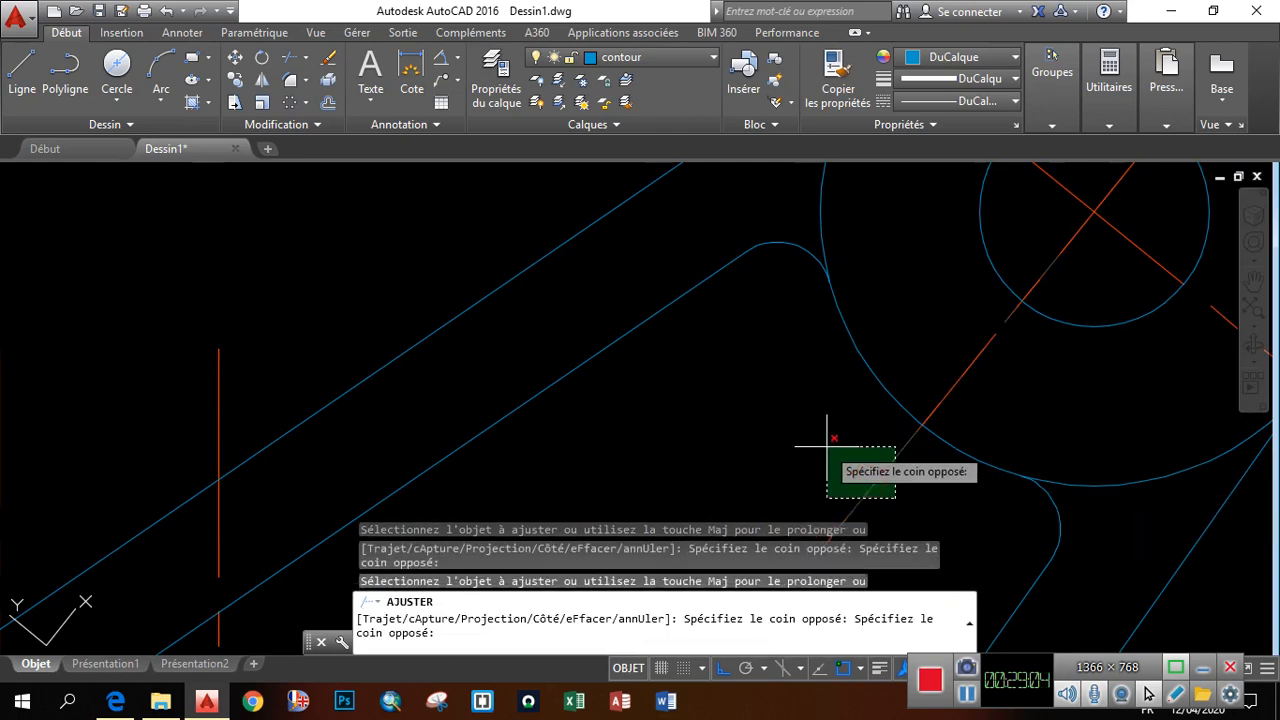
left_click(829, 445)
scroll(829, 449, "down", 3)
Trim the two inclined axes where they extend outside the upper-right end circle
left_click(986, 457)
left_click(955, 425)
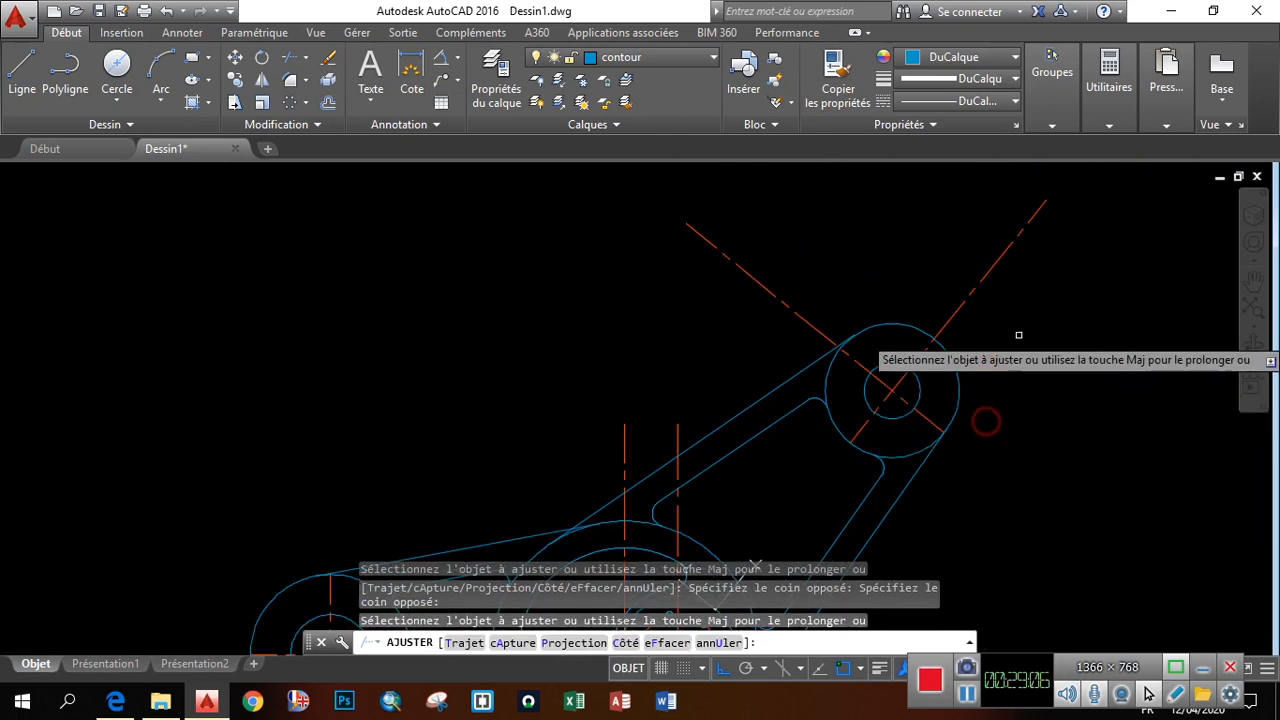
left_click(1014, 271)
left_click(980, 232)
left_click(817, 271)
left_click(714, 294)
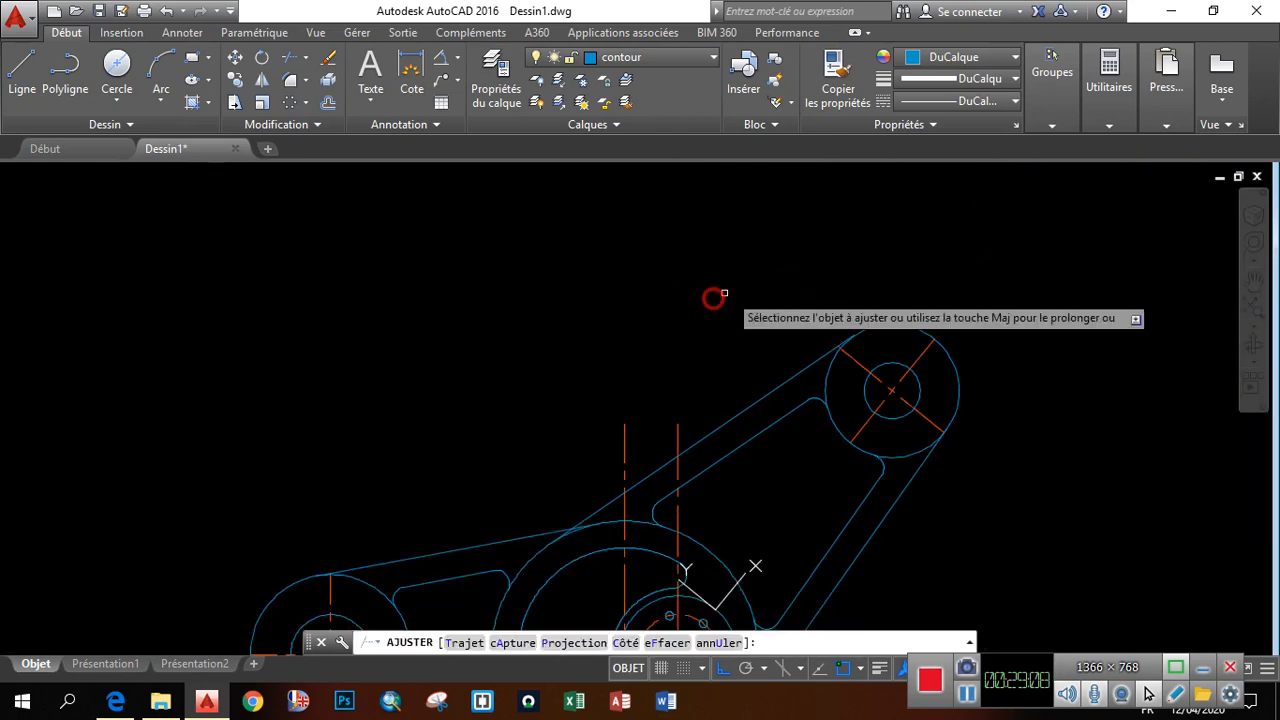
Trim both vertical hub axes between the small hub circle and the upper pocket's concentric arc, and end the trimming
scroll(780, 320, "down", 3)
scroll(810, 317, "up", 5)
scroll(900, 434, "up", 5)
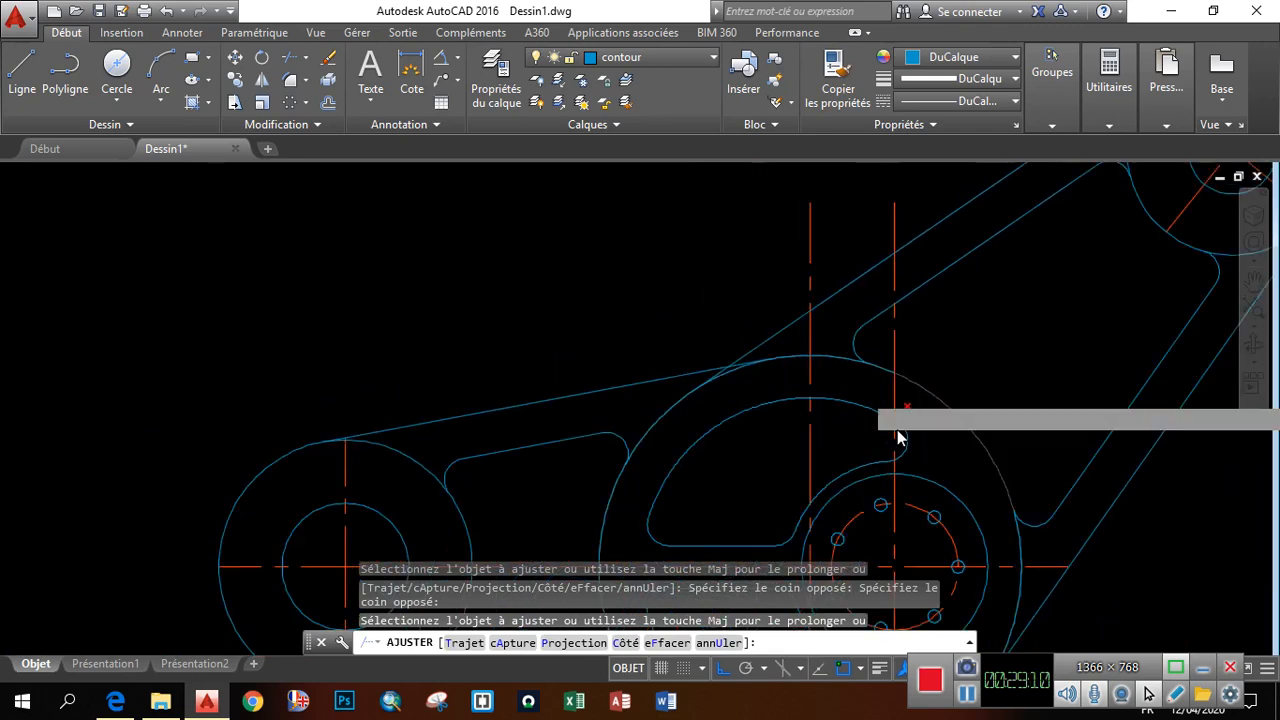
left_click(996, 392)
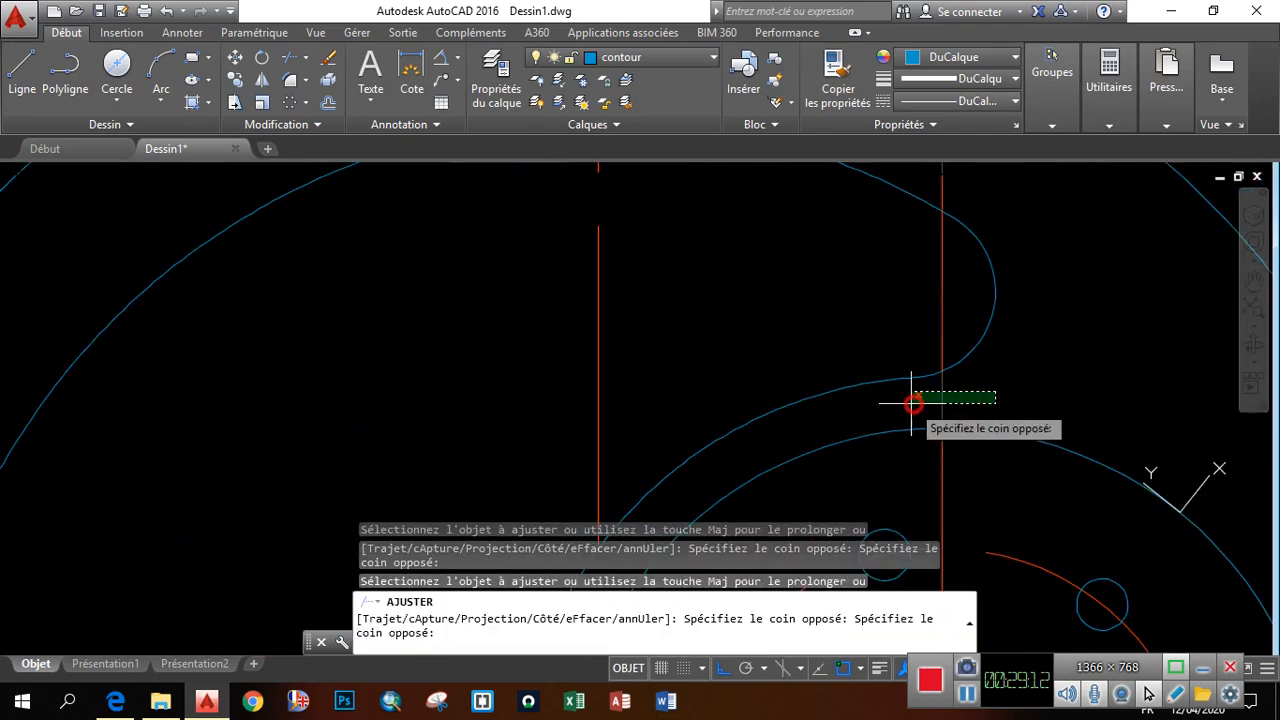
left_click(913, 404)
scroll(662, 370, "down", 3)
scroll(652, 400, "up", 4)
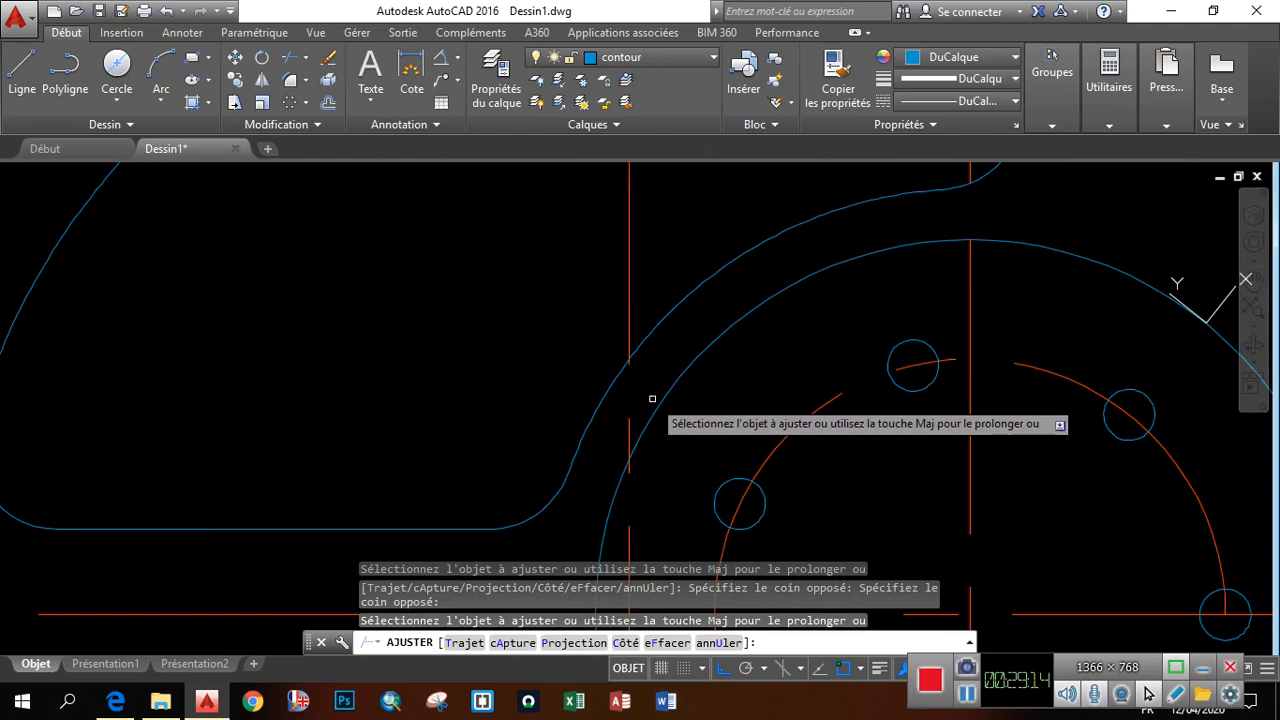
left_click(620, 420)
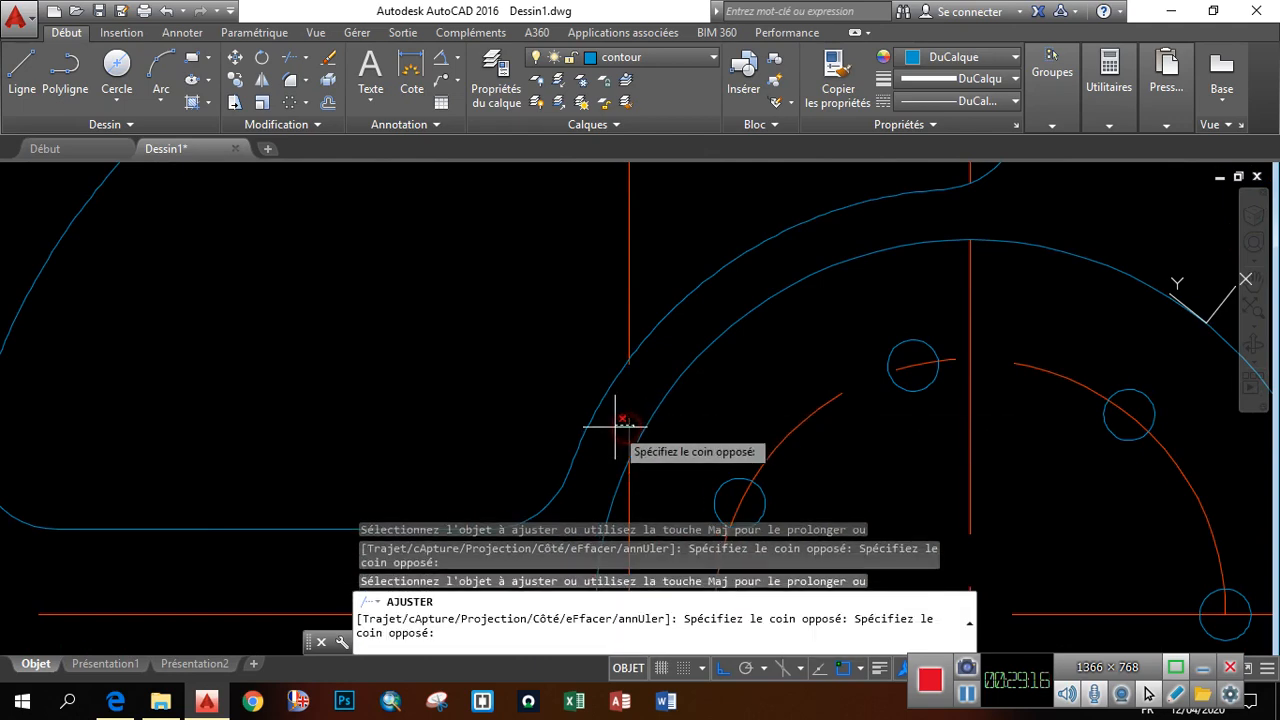
left_click(660, 390)
scroll(663, 388, "down", 3)
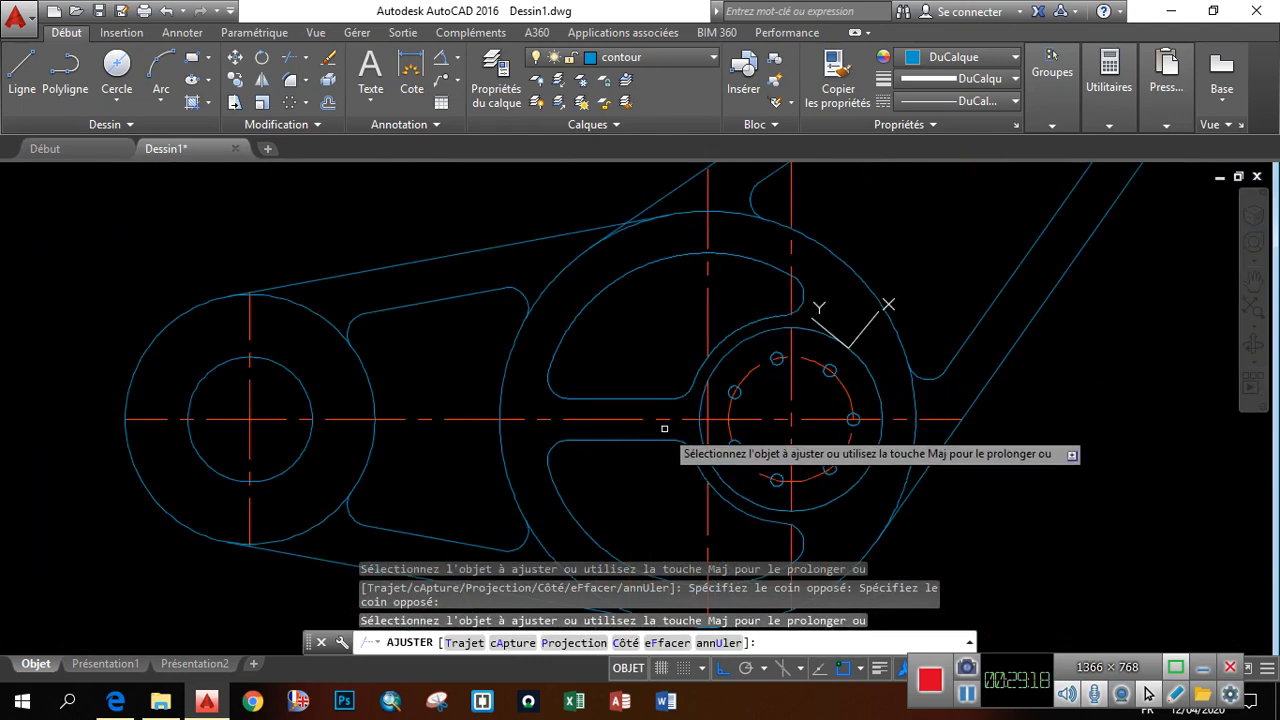
scroll(646, 443, "down", 3)
scroll(712, 436, "up", 4)
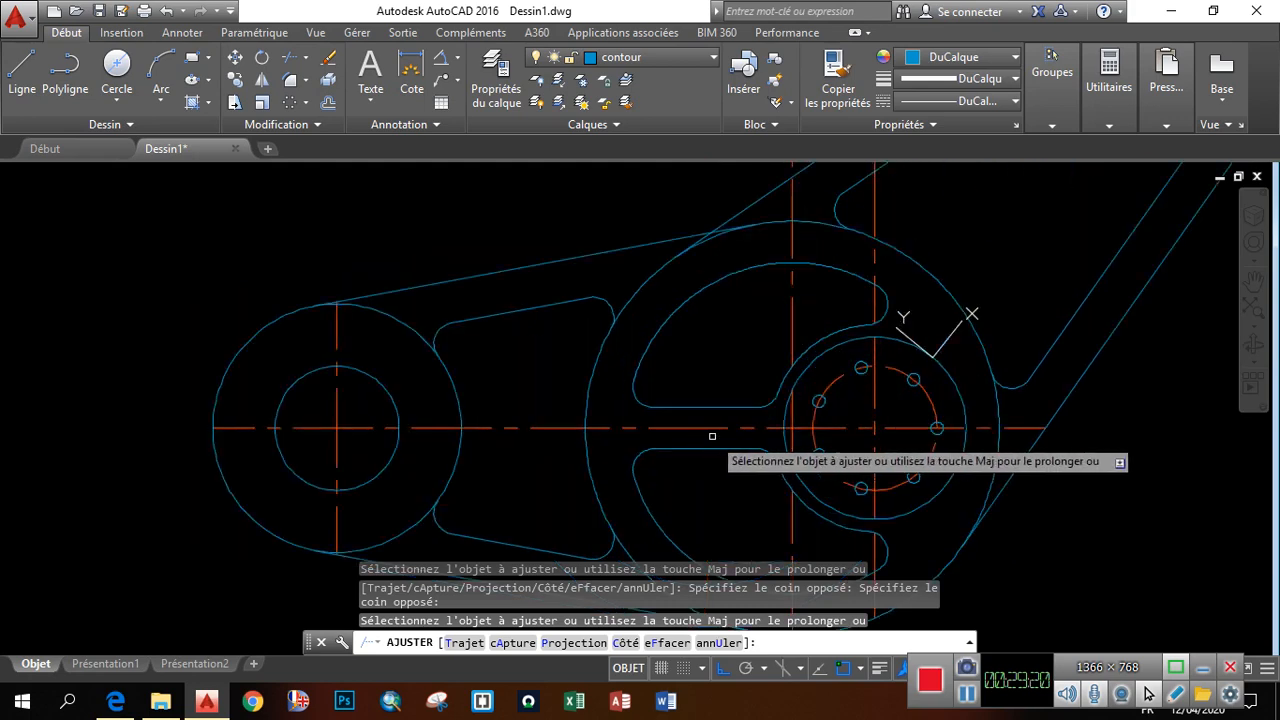
scroll(667, 445, "down", 3)
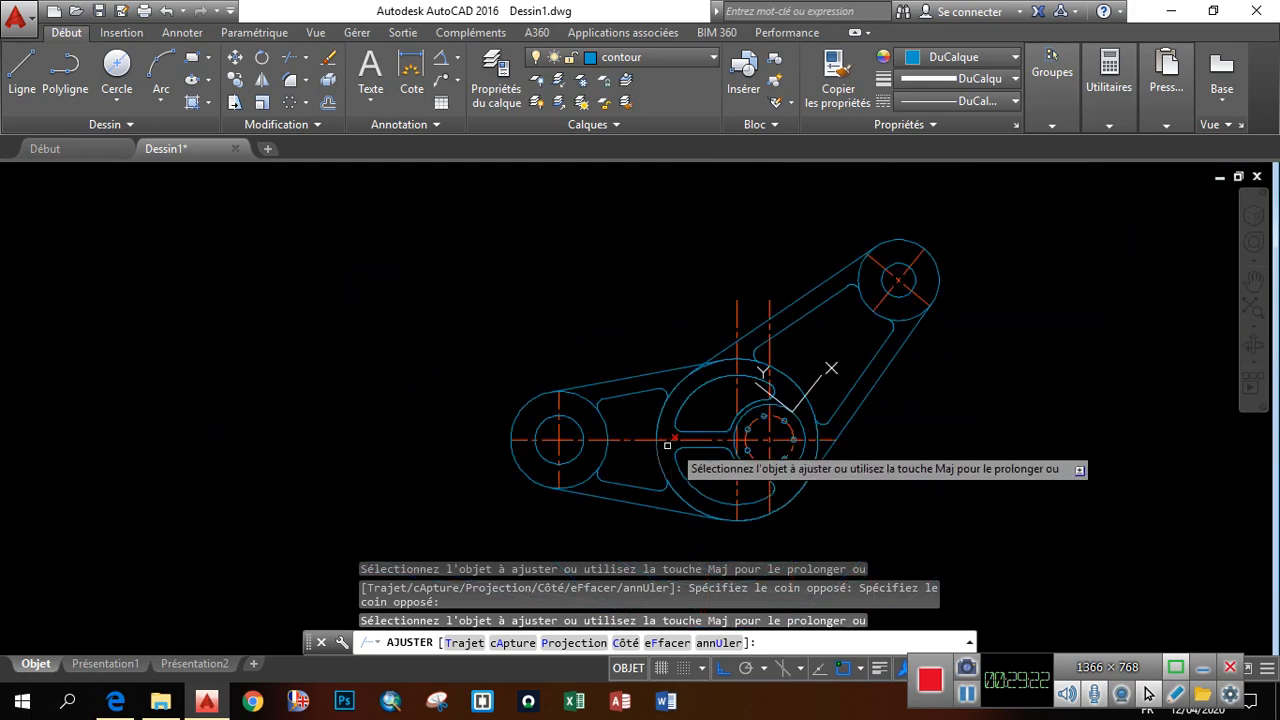
scroll(740, 345, "up", 3)
scroll(735, 360, "down", 2)
scroll(735, 360, "up", 2)
key("Escape")
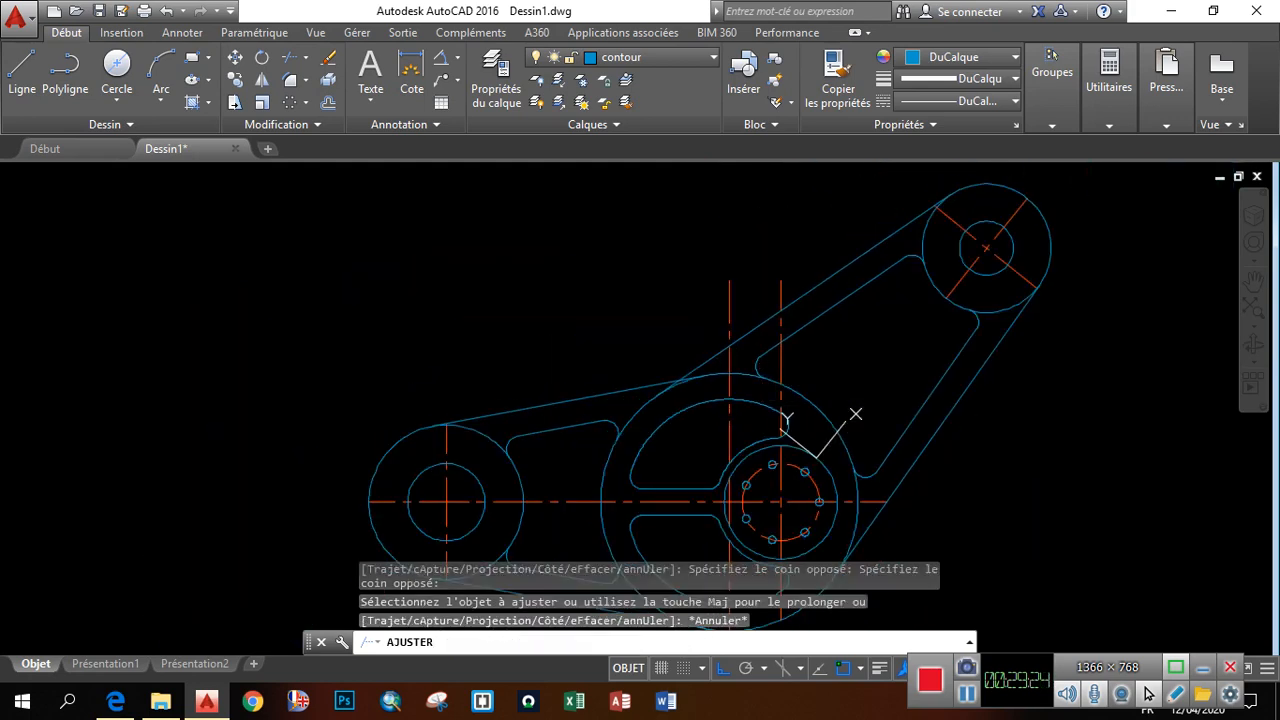
Delete the two leftover vertical axis pieces above the small hub circle
left_click(797, 291)
left_click(726, 255)
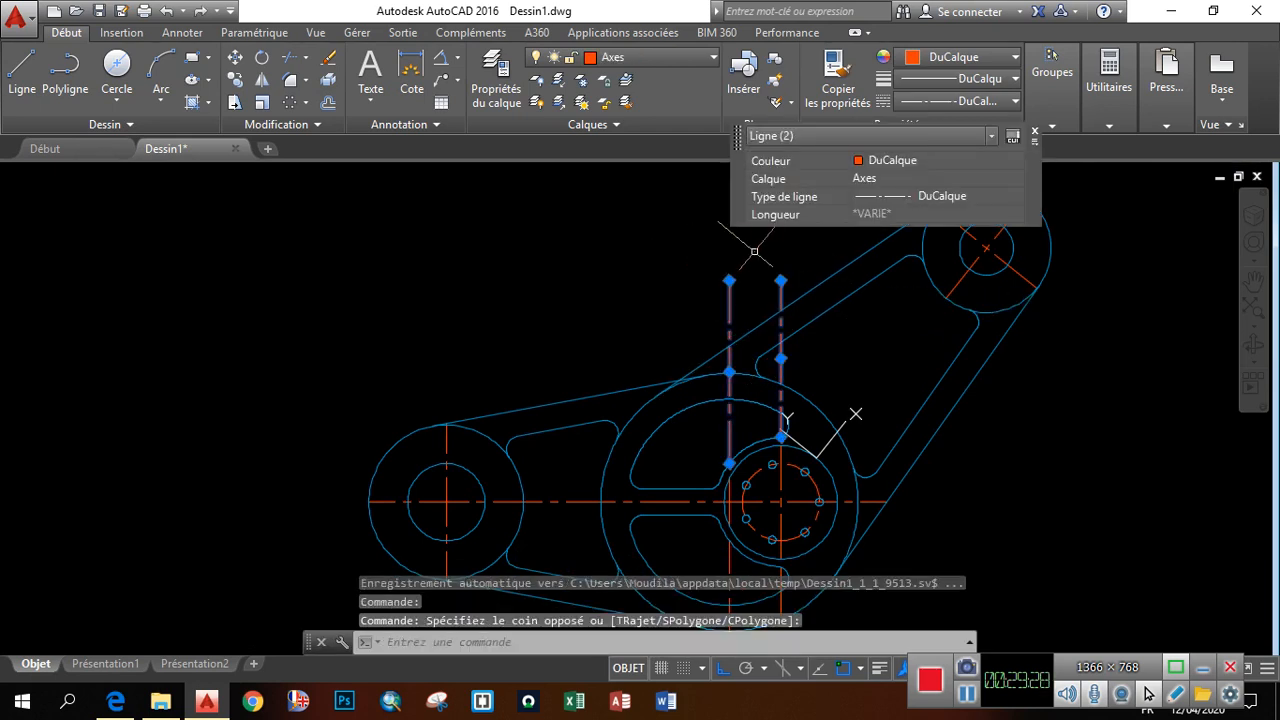
key("Delete")
scroll(754, 245, "down", 6)
scroll(790, 370, "up", 3)
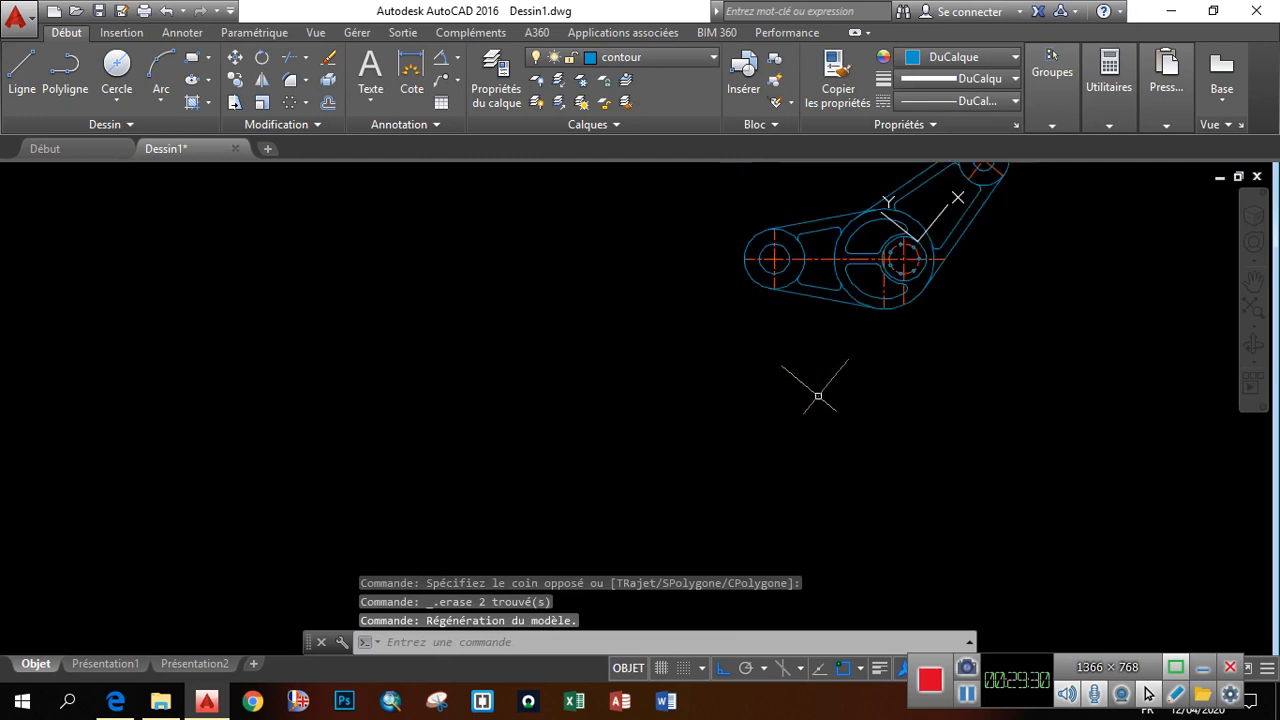
scroll(830, 370, "down", 5)
scroll(820, 345, "up", 5)
scroll(829, 334, "down", 5)
scroll(790, 330, "up", 5)
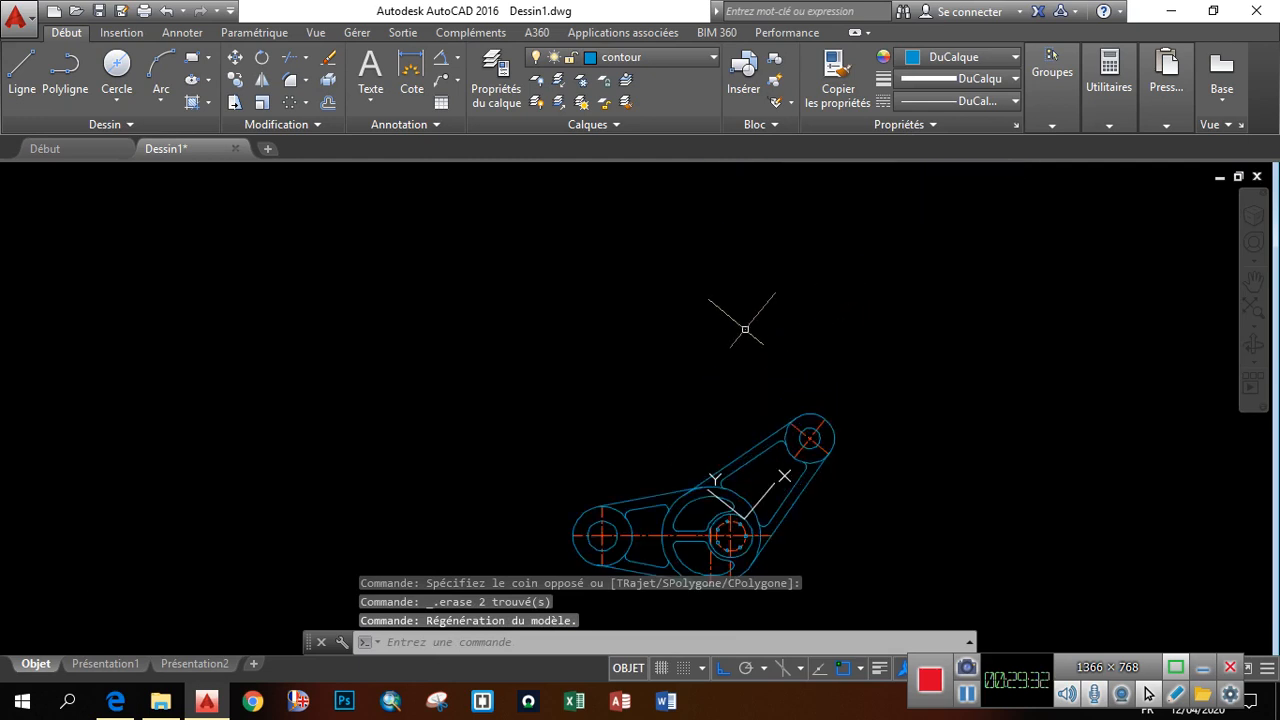
scroll(765, 350, "down", 4)
scroll(750, 365, "up", 4)
scroll(754, 374, "up", 6)
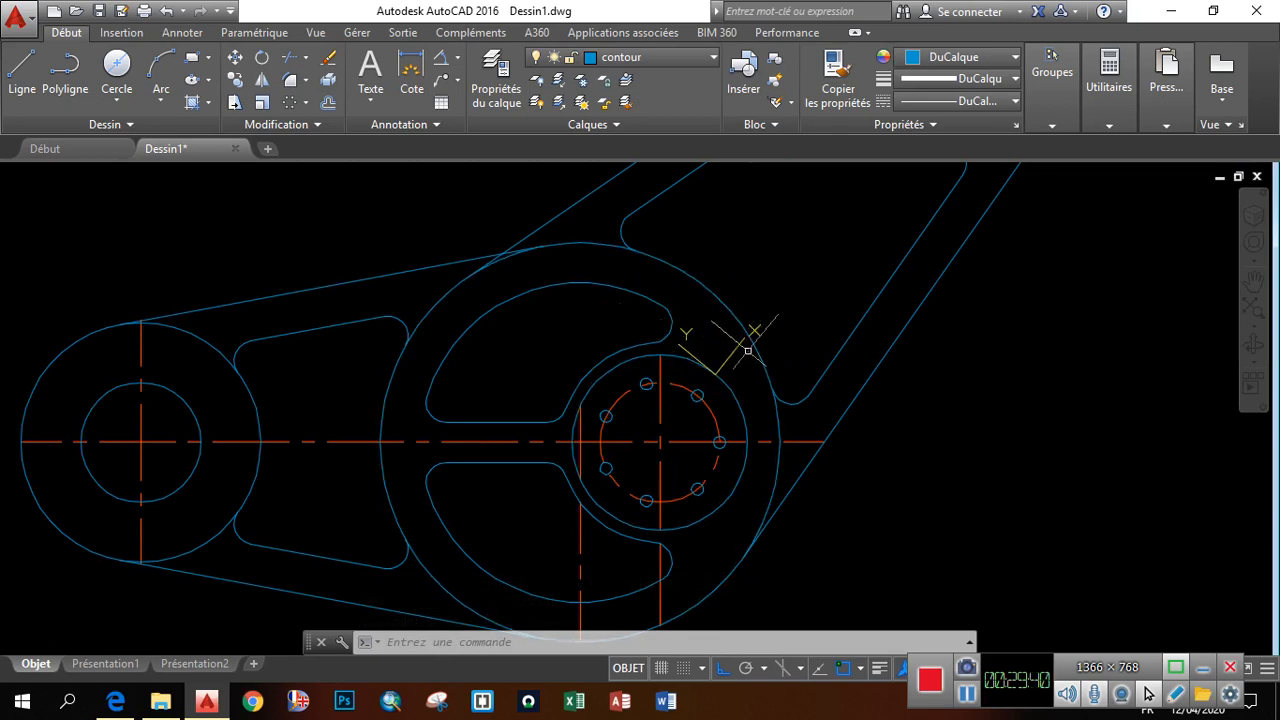
Reset the user coordinate system to the world system using the SCU command's Général option
type("c")
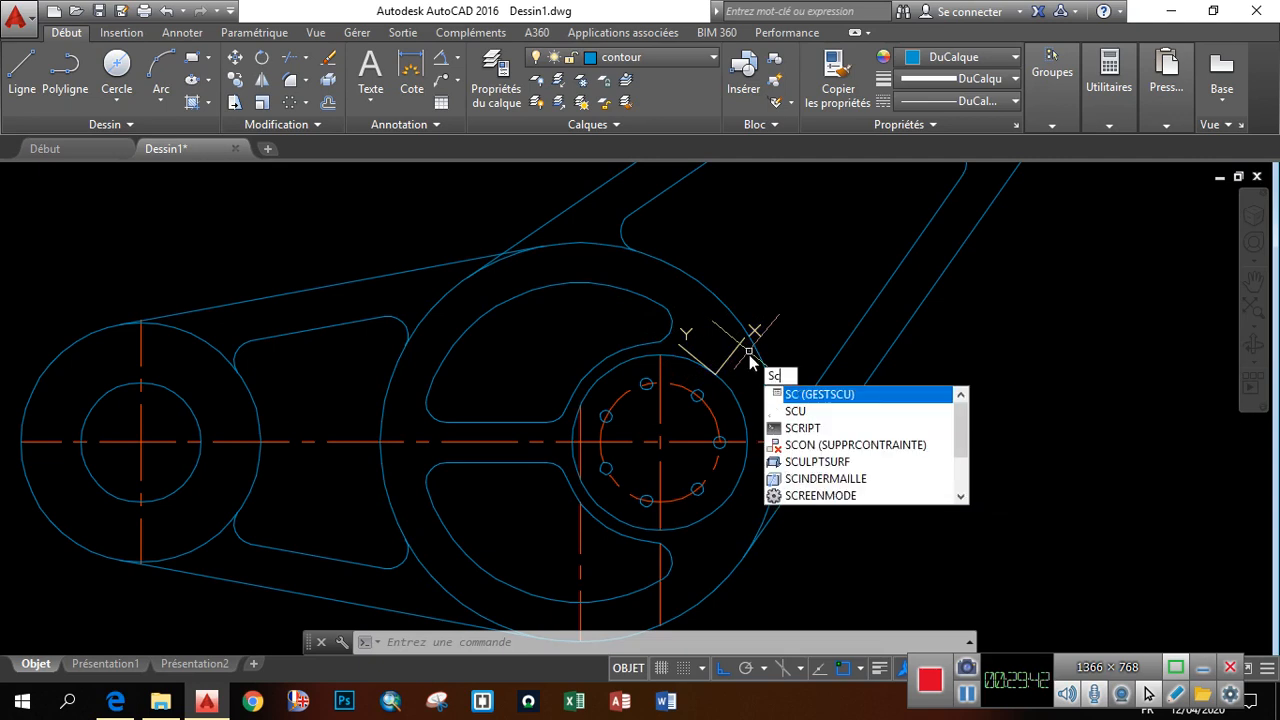
left_click(803, 413)
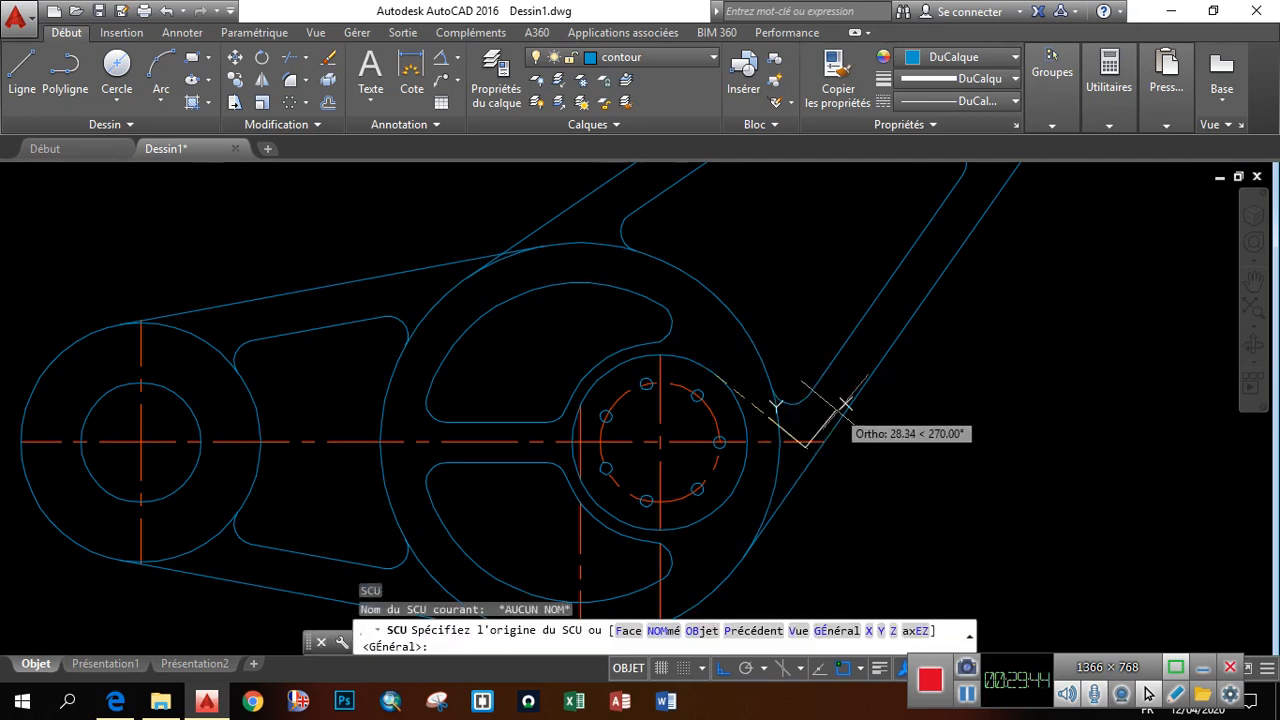
left_click(833, 630)
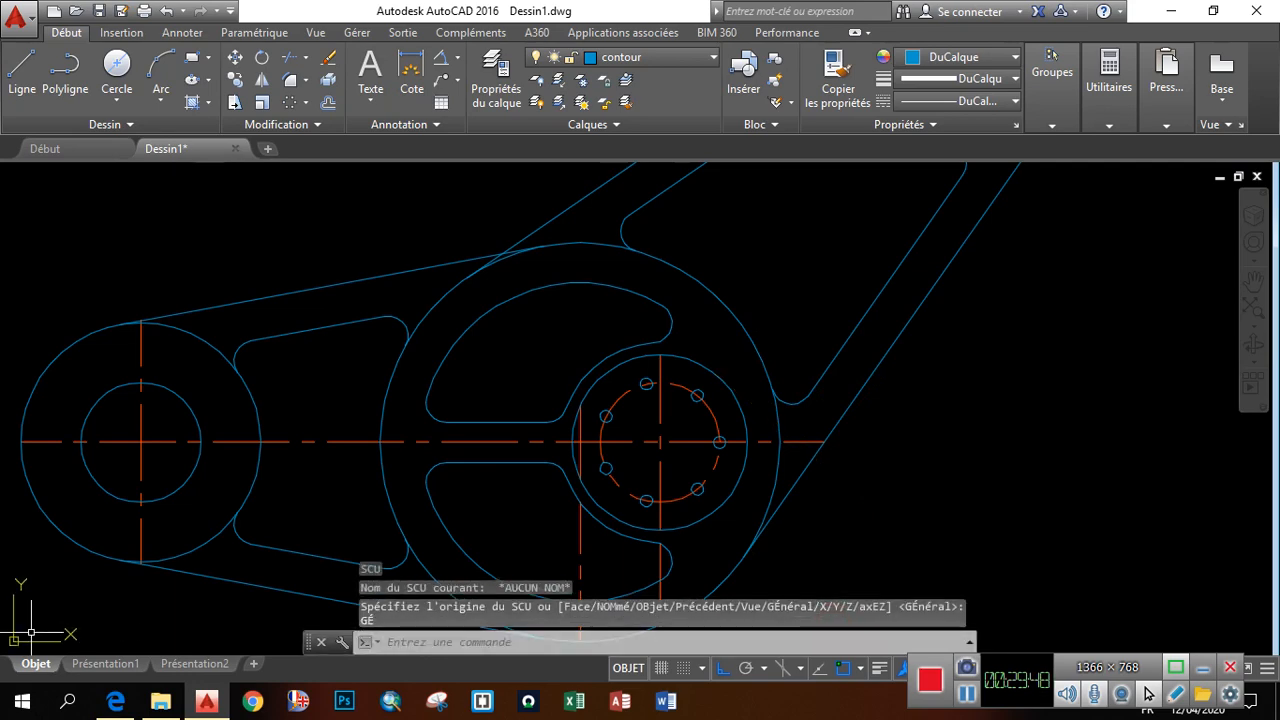
Examine the junction of the two arms' upper edges, check its radius in Pièce_meca_n°4.pdf, and return to the AutoCAD drawing
scroll(1086, 491, "down", 4)
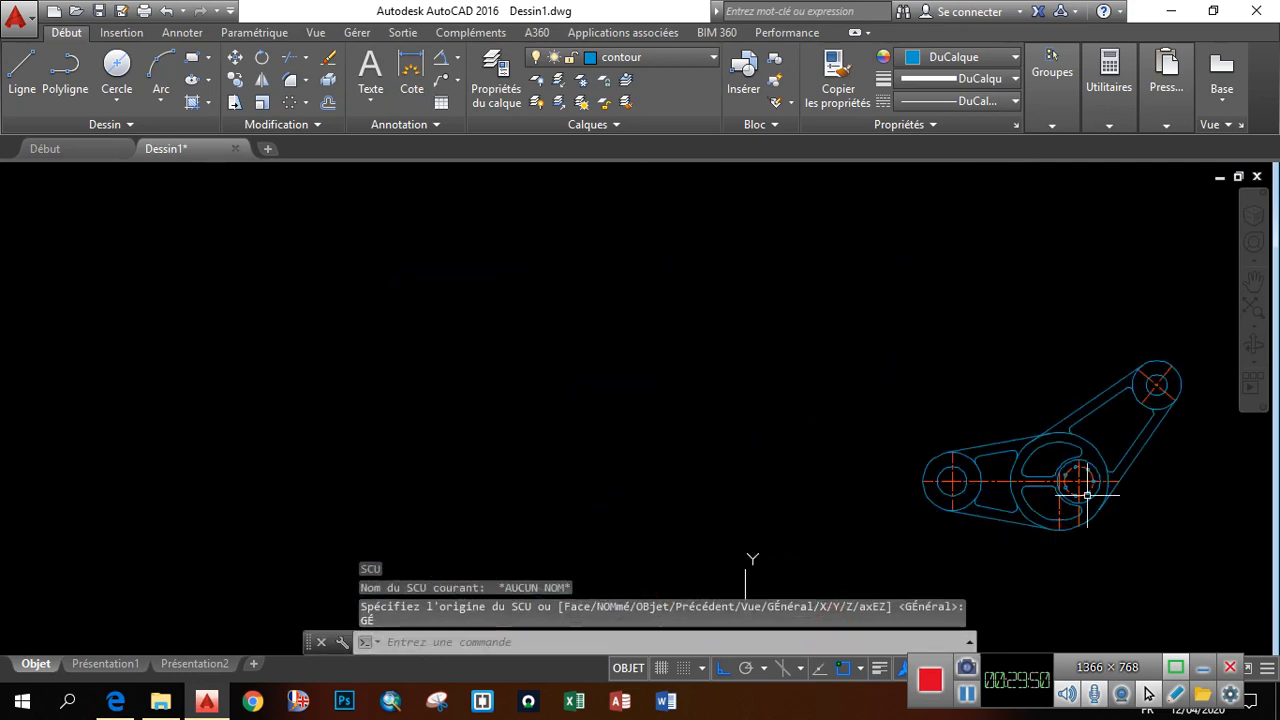
scroll(971, 514, "up", 5)
scroll(586, 451, "down", 4)
scroll(872, 470, "up", 2)
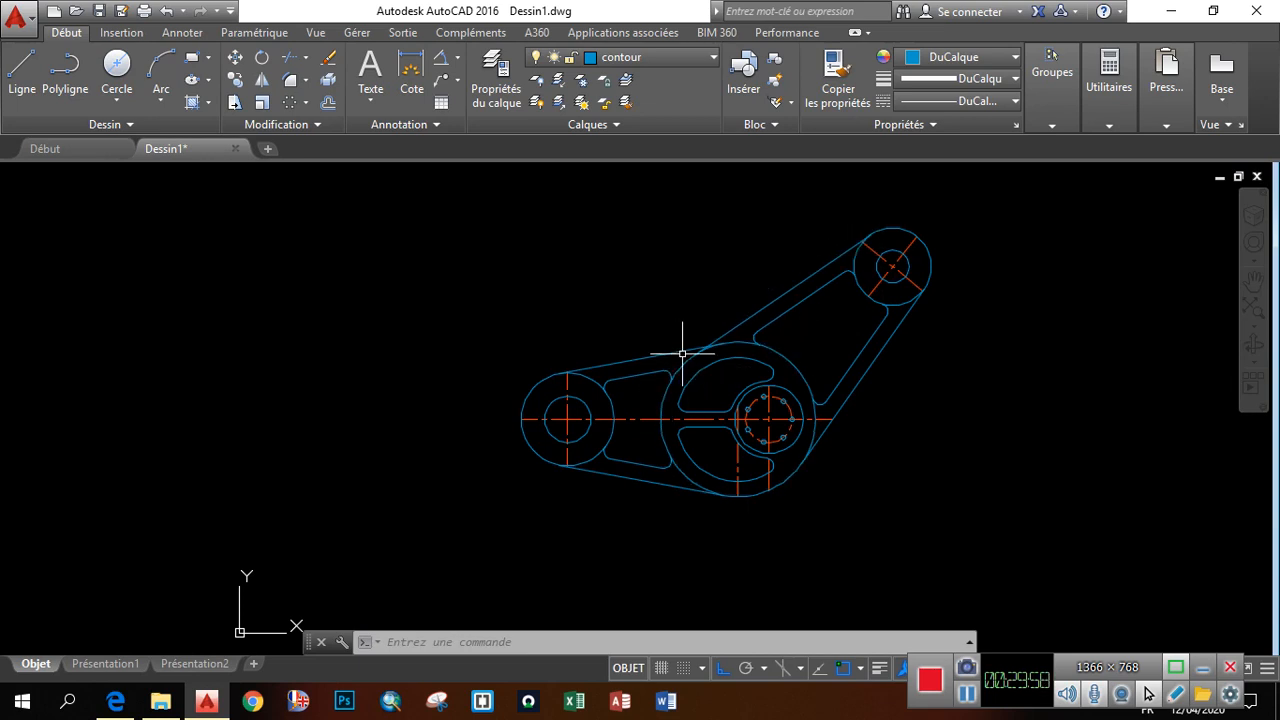
scroll(714, 342, "up", 4)
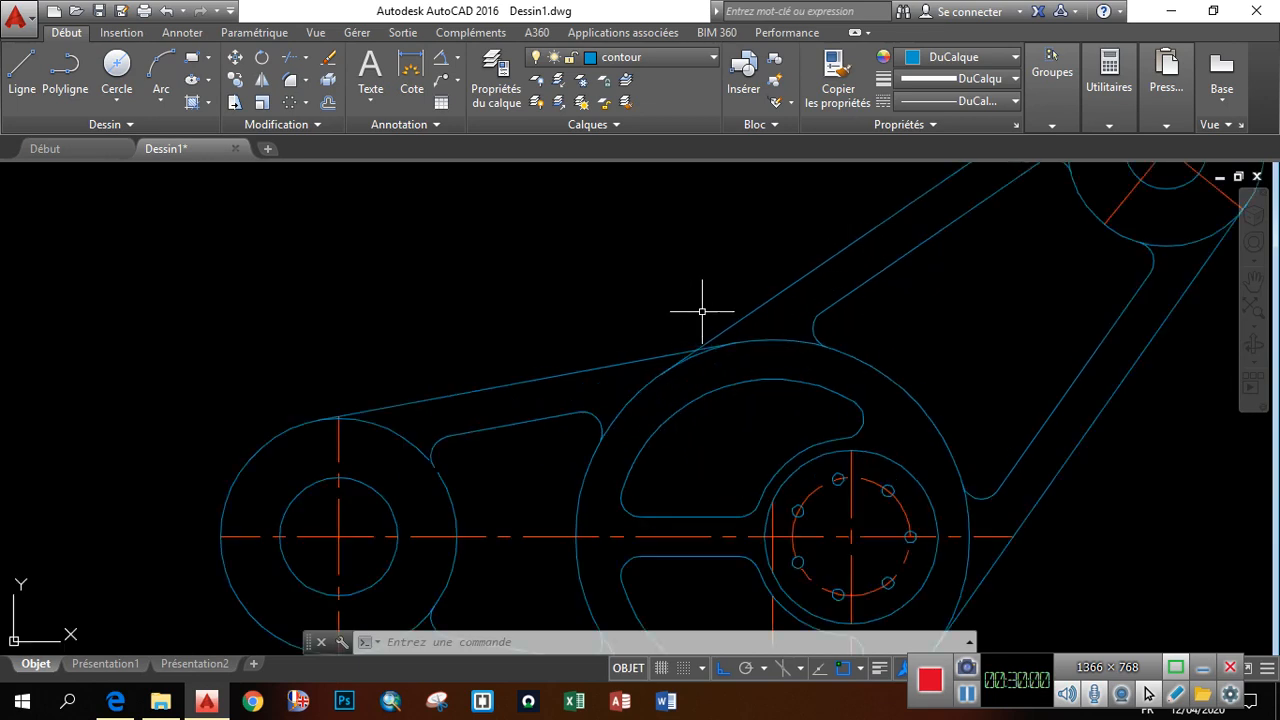
scroll(703, 382, "down", 3)
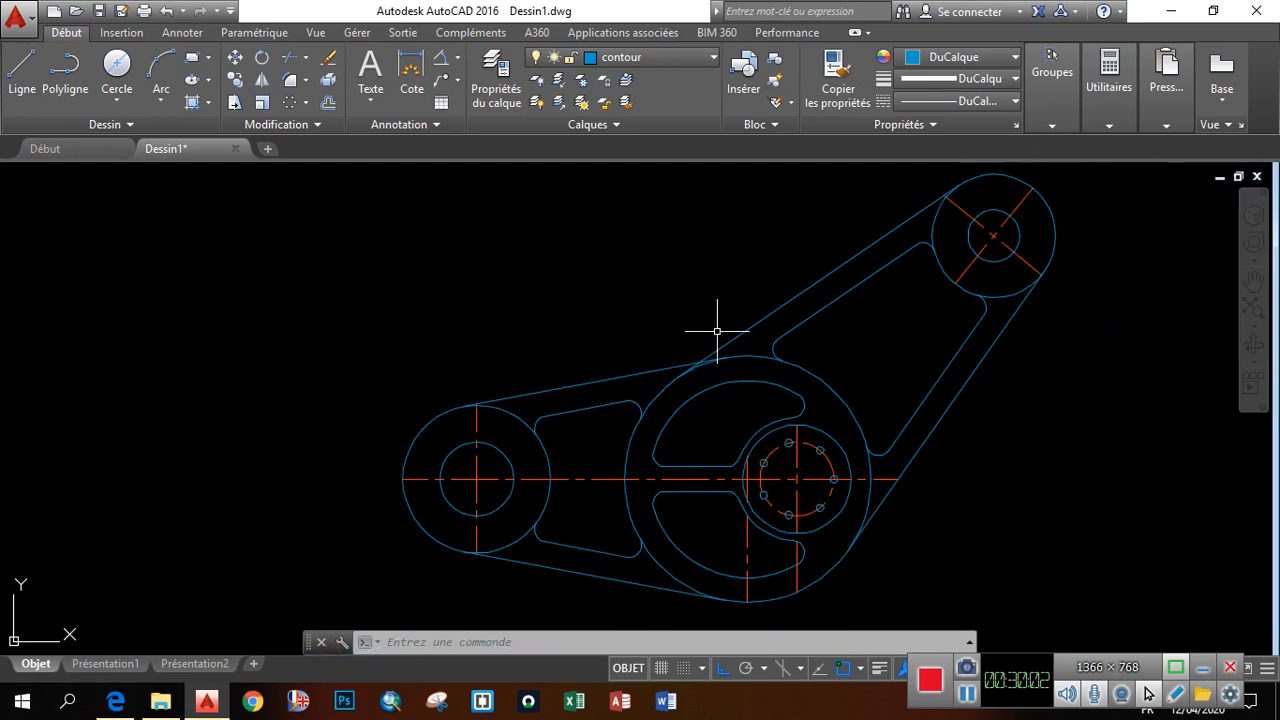
scroll(709, 331, "up", 5)
scroll(500, 512, "down", 3)
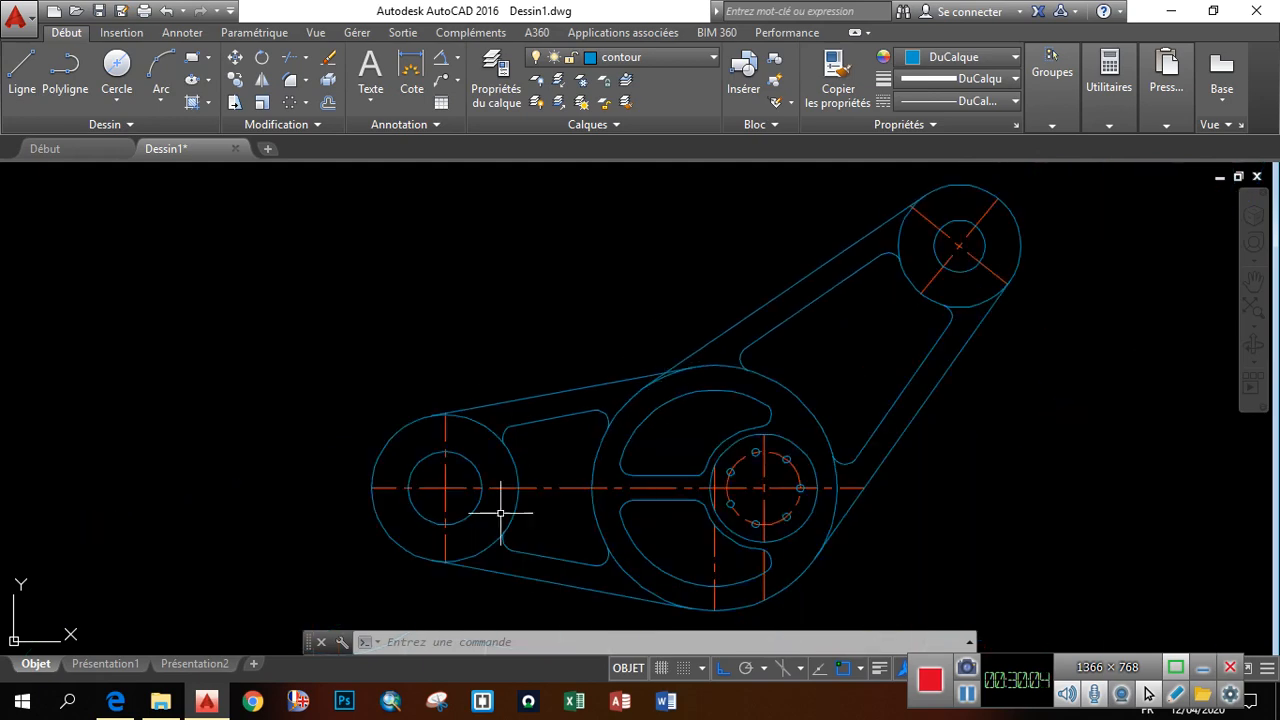
left_click(112, 706)
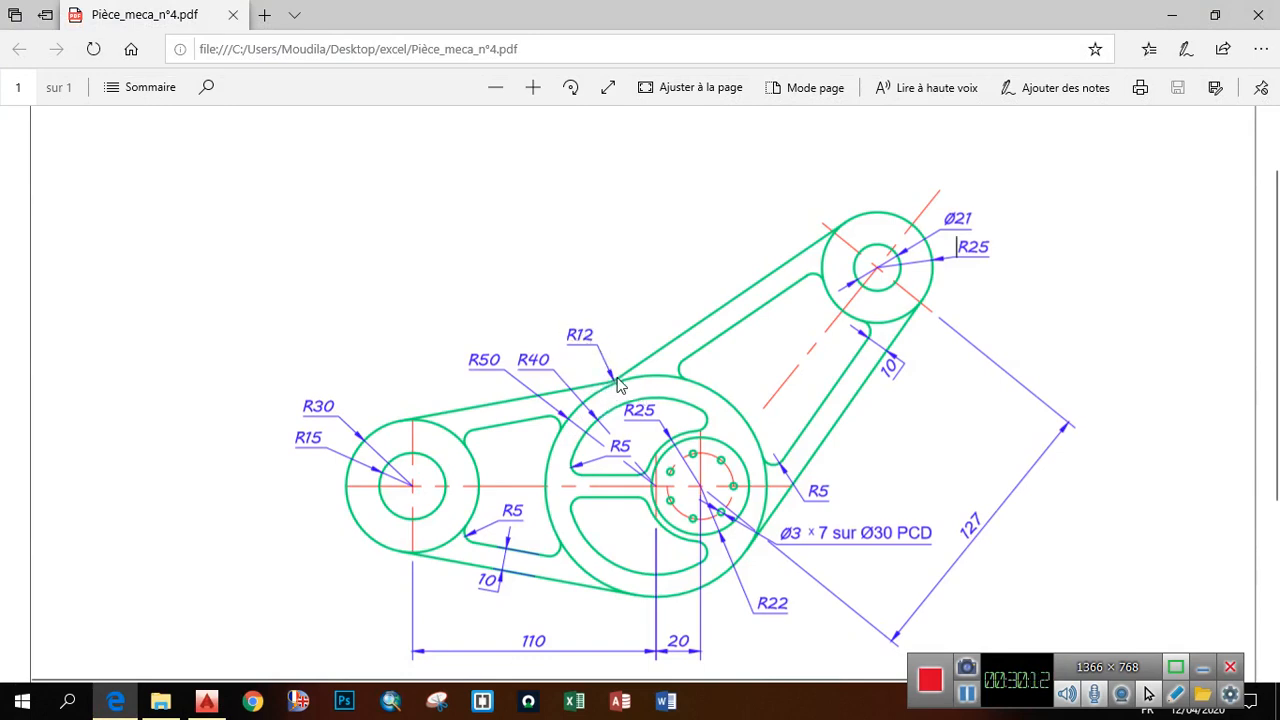
left_click(116, 701)
Fillet the junction of the left arm's upper edge and the inclined arm's upper edge with radius 12
scroll(659, 380, "up", 4)
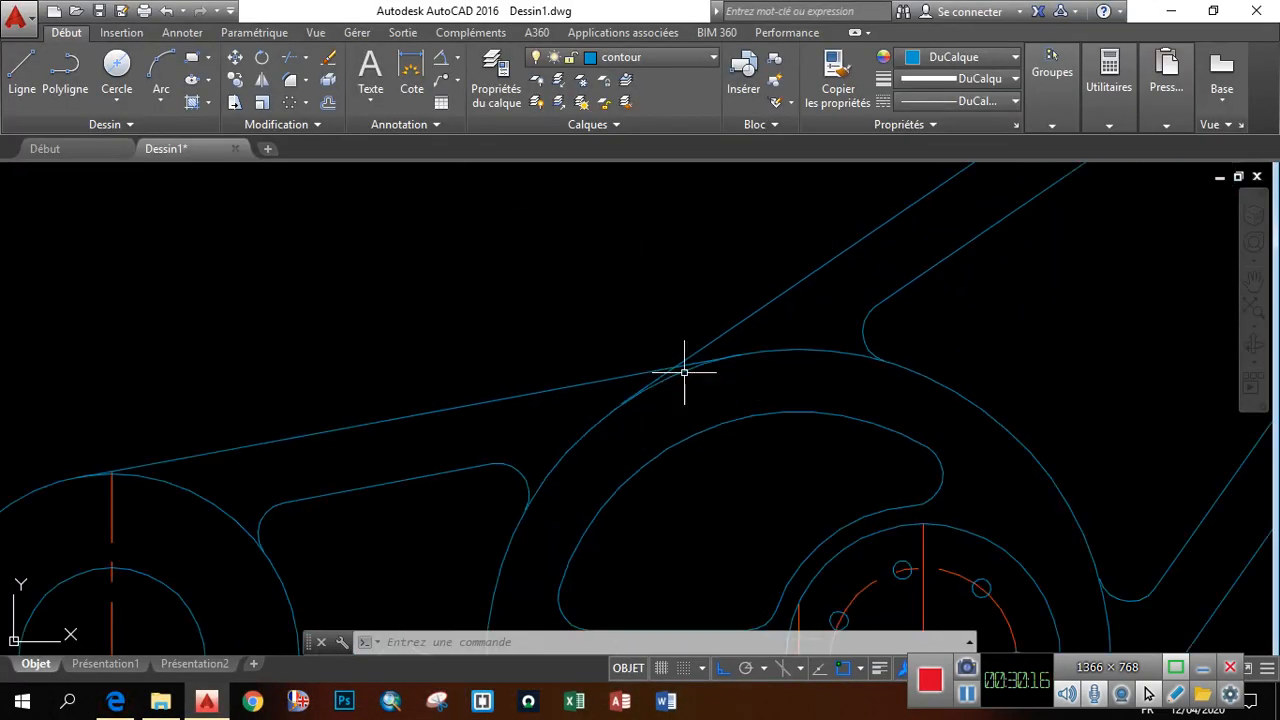
left_click(290, 85)
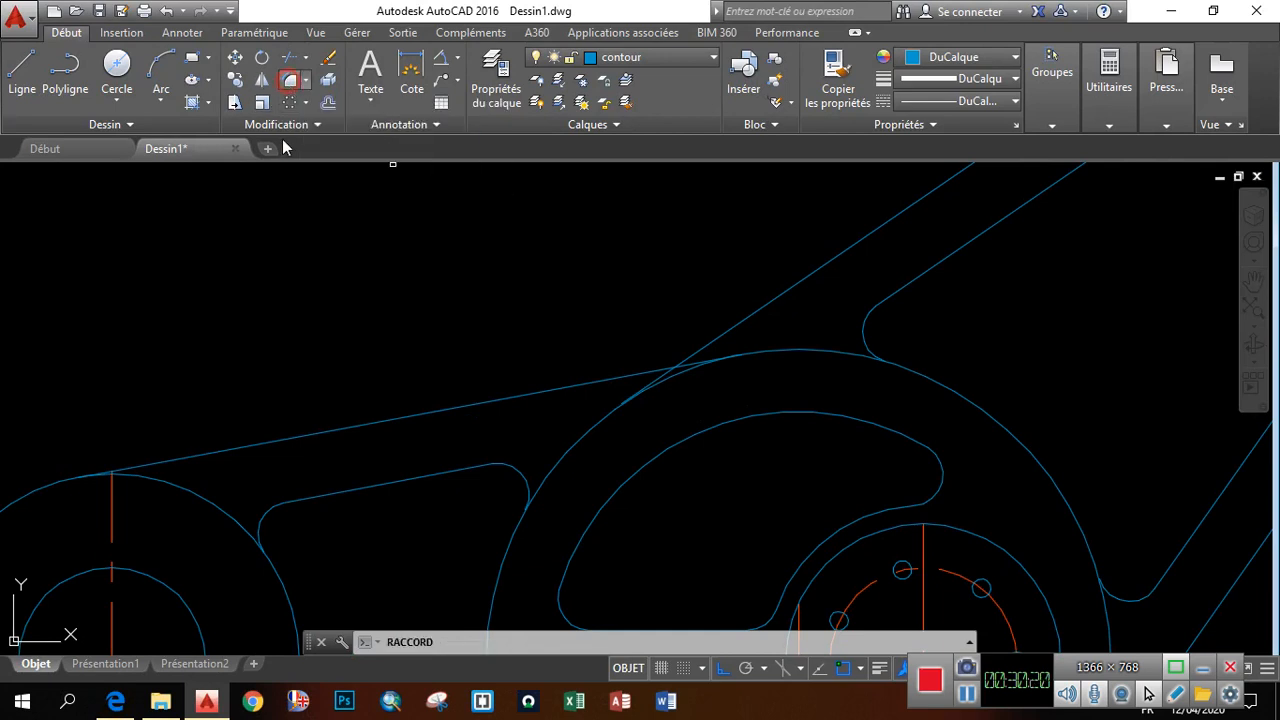
type("r")
key("Return")
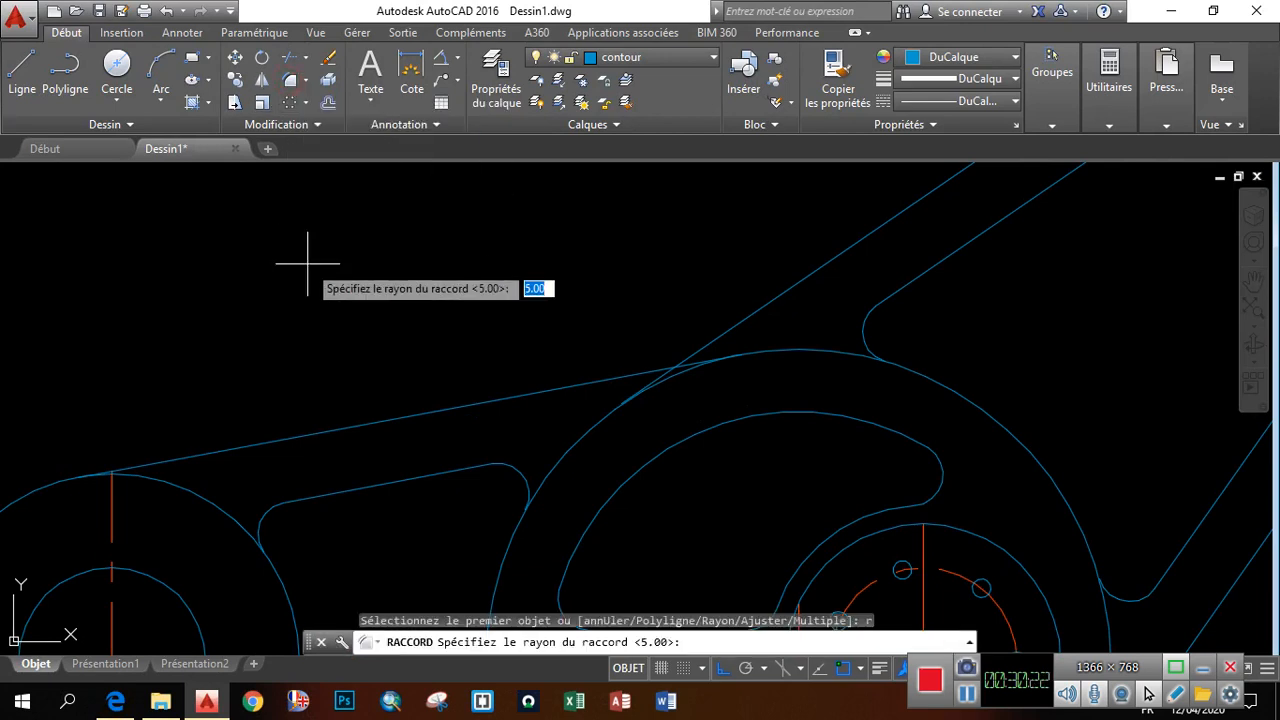
type("12")
key("Return")
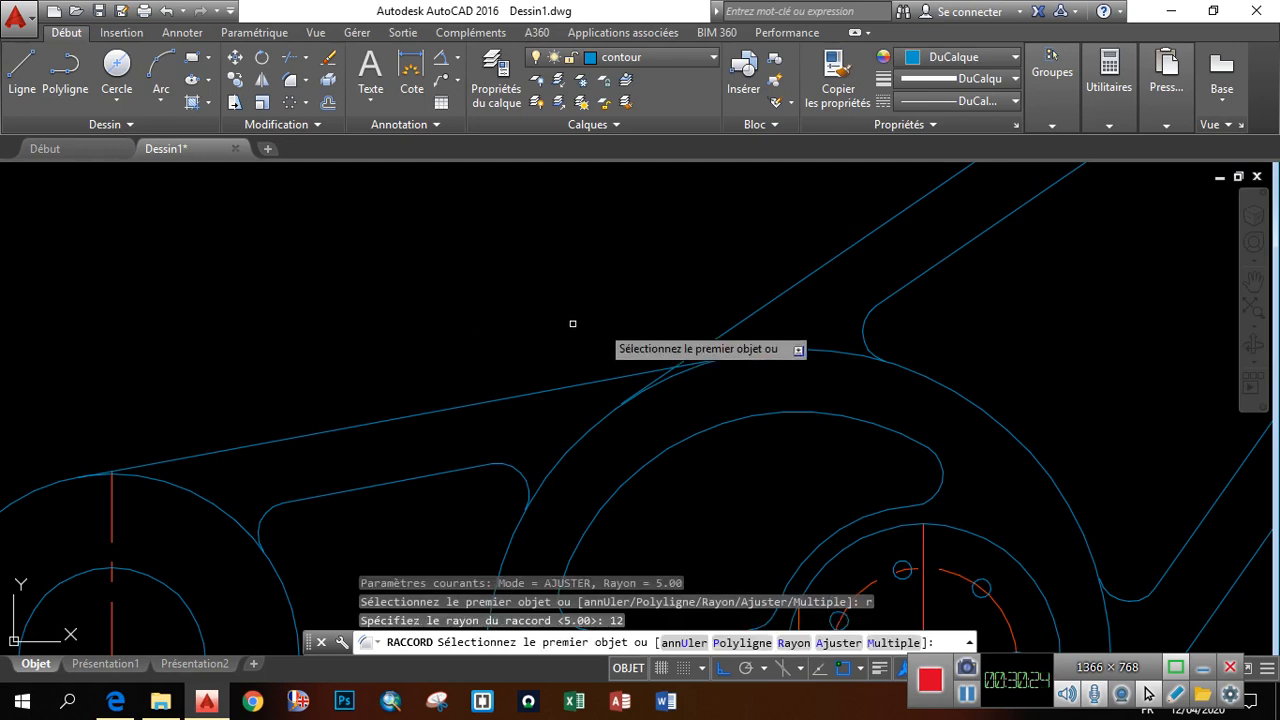
scroll(573, 323, "up", 3)
left_click(612, 421)
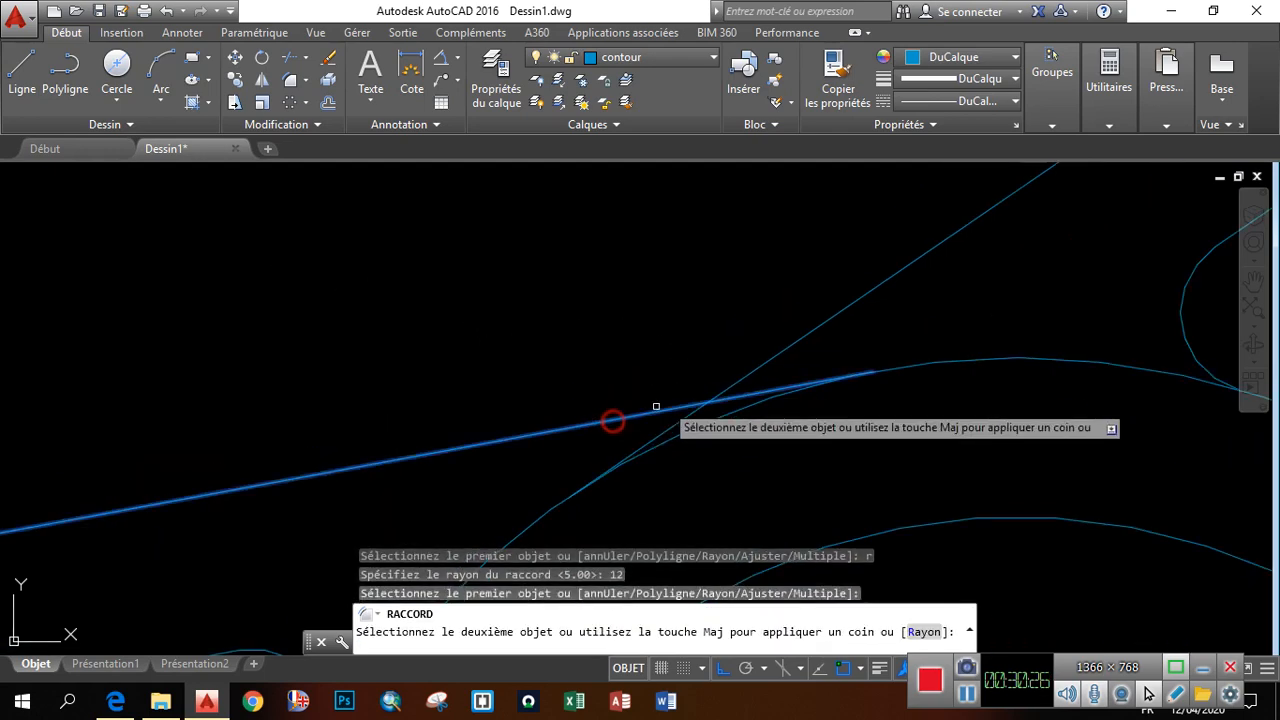
left_click(808, 333)
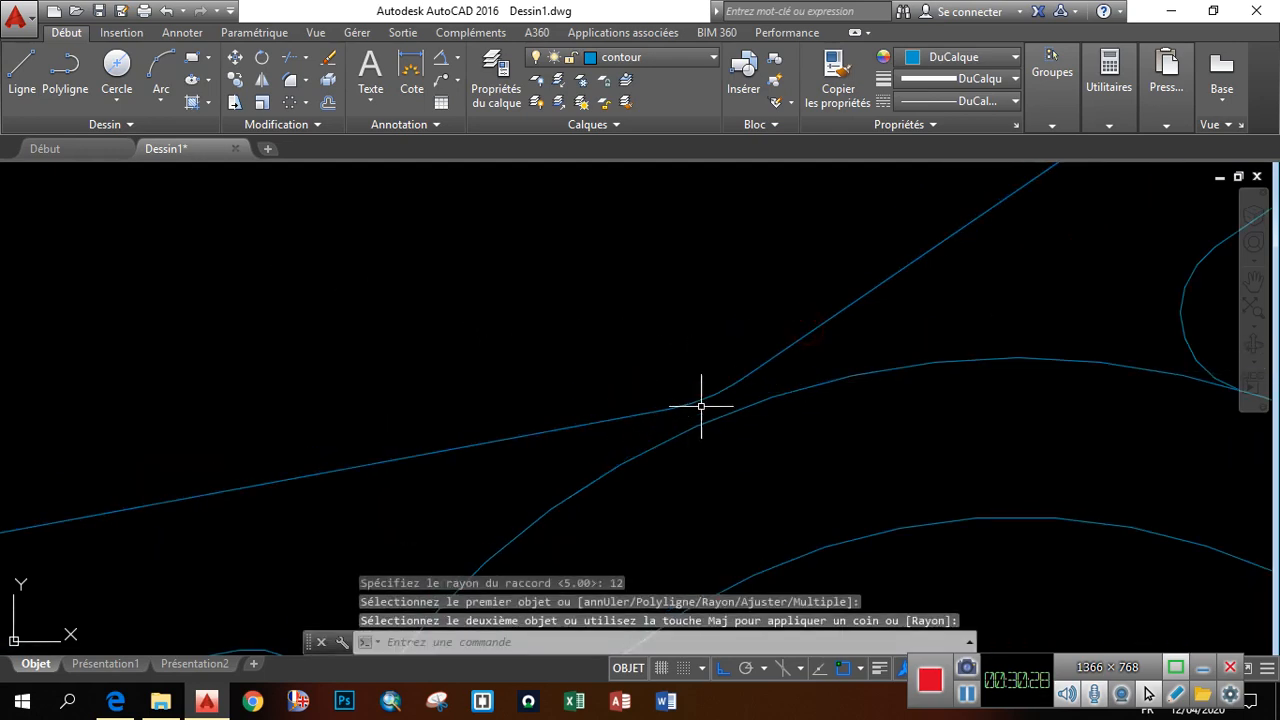
Examine the filleted junction of the two arms' upper edges and the overall contour of the part
scroll(709, 434, "down", 2)
scroll(717, 351, "up", 2)
scroll(703, 349, "down", 1)
scroll(683, 316, "up", 1)
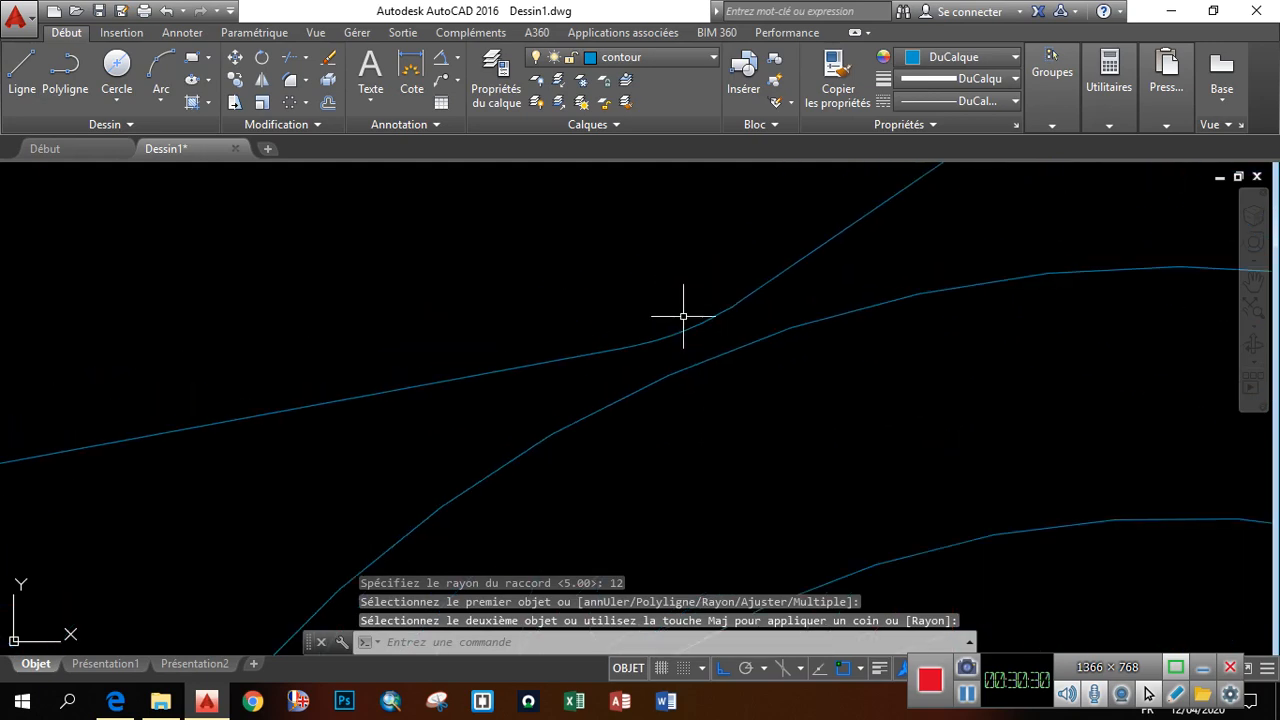
scroll(683, 316, "down", 4)
scroll(837, 342, "down", 1)
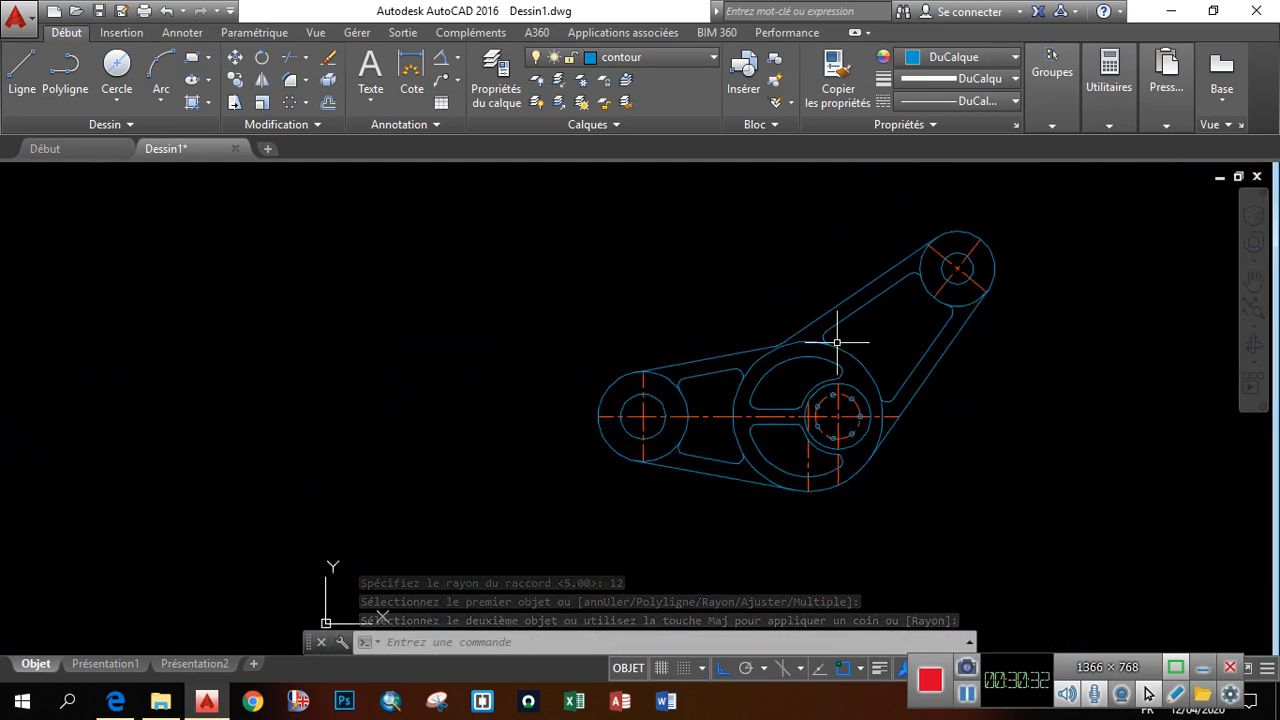
scroll(1005, 283, "up", 2)
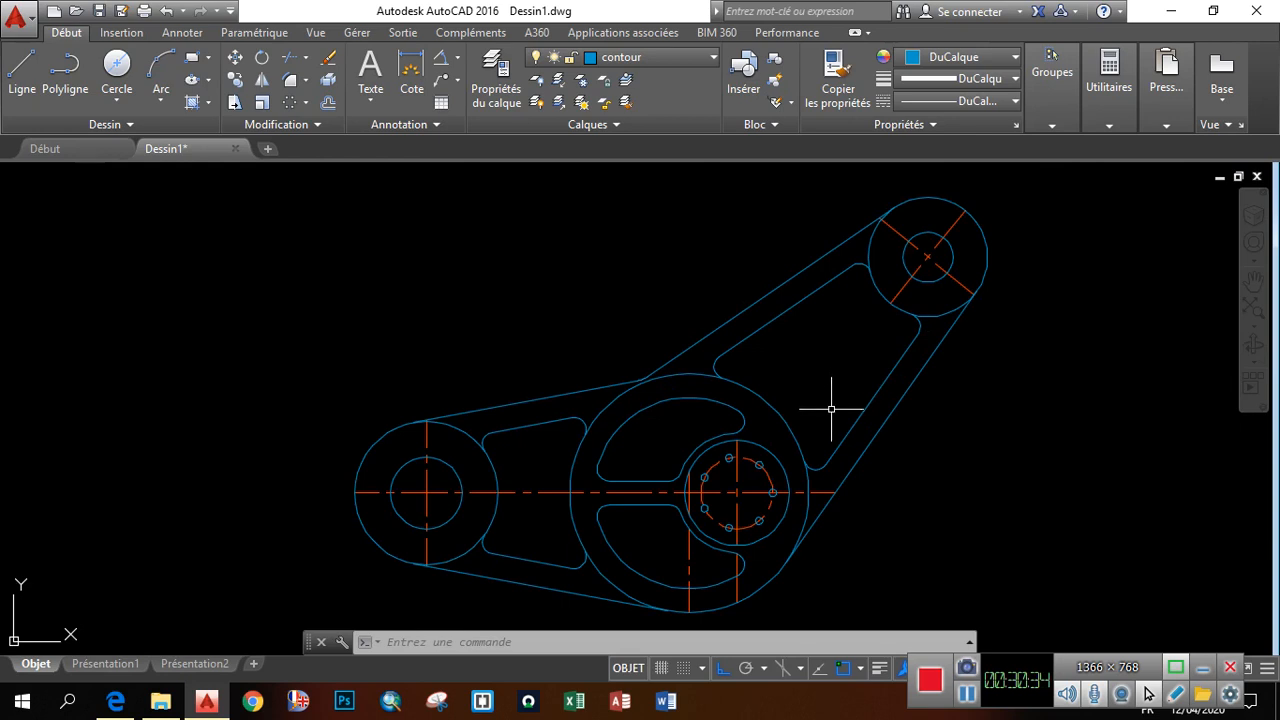
scroll(831, 409, "down", 2)
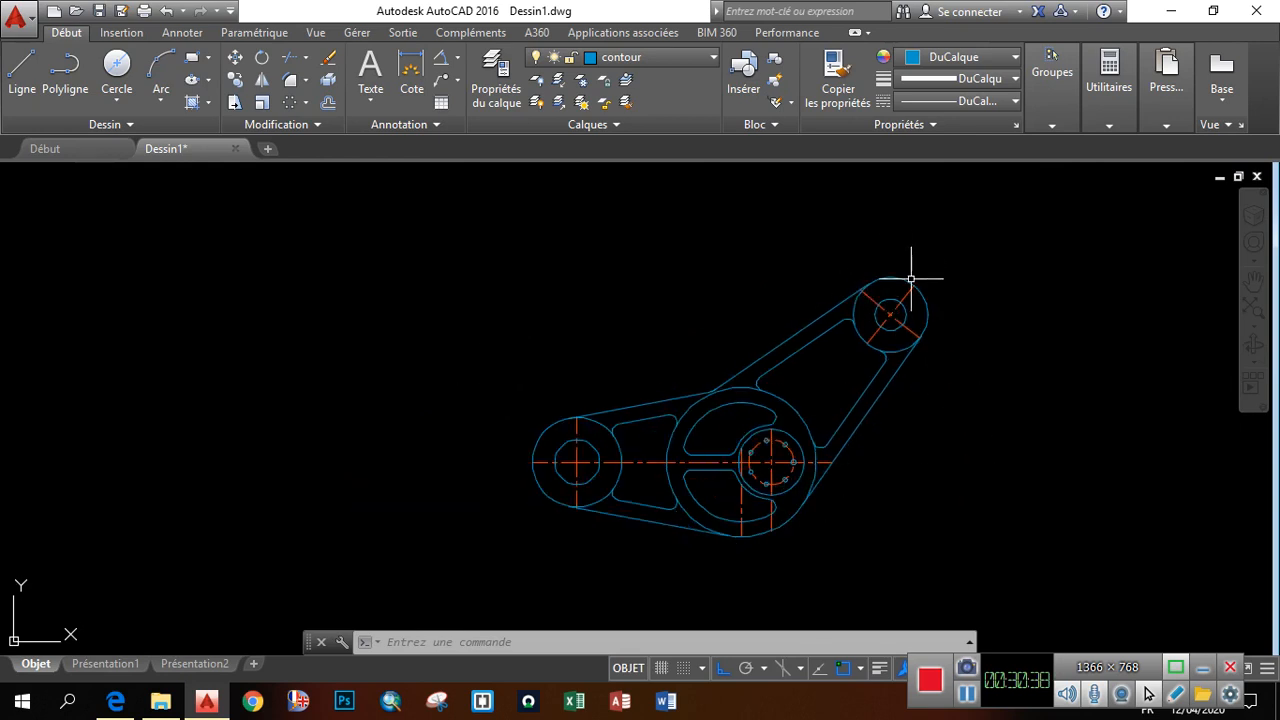
scroll(910, 277, "up", 2)
scroll(902, 280, "down", 2)
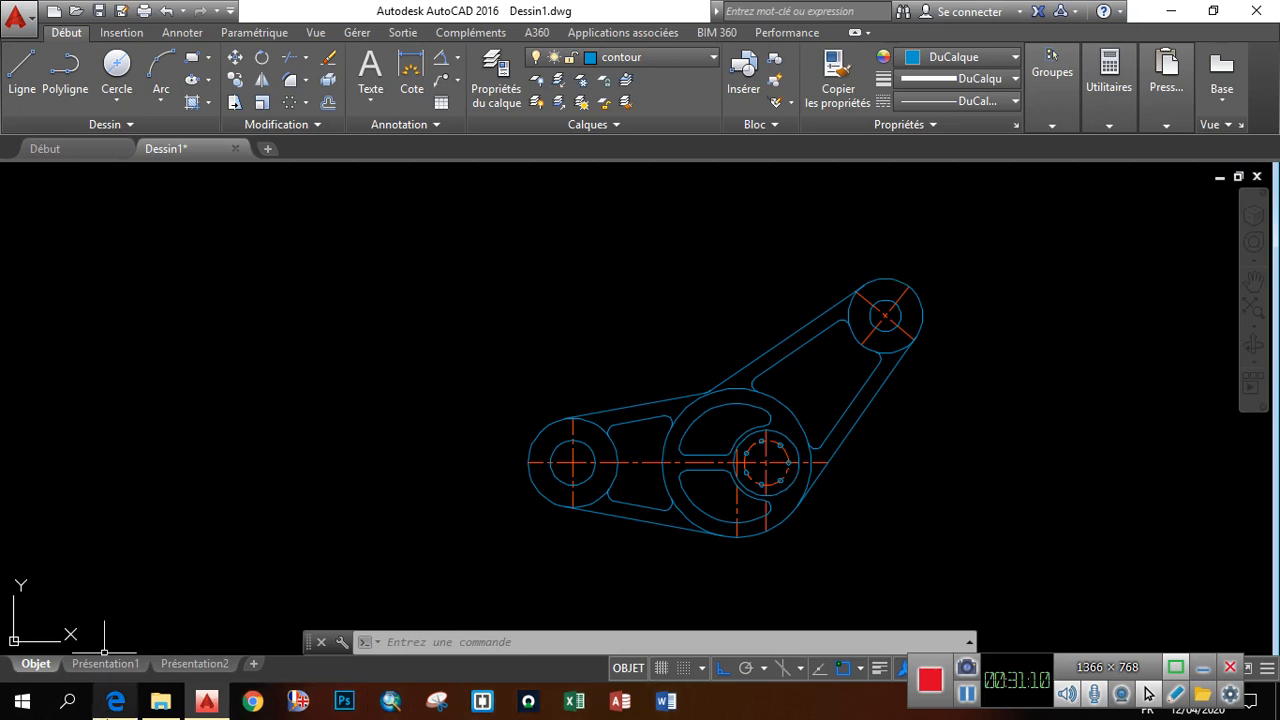
Compare the part with the full sheet of Pièce_meca_n°4.pdf, and return to the AutoCAD drawing
left_click(112, 705)
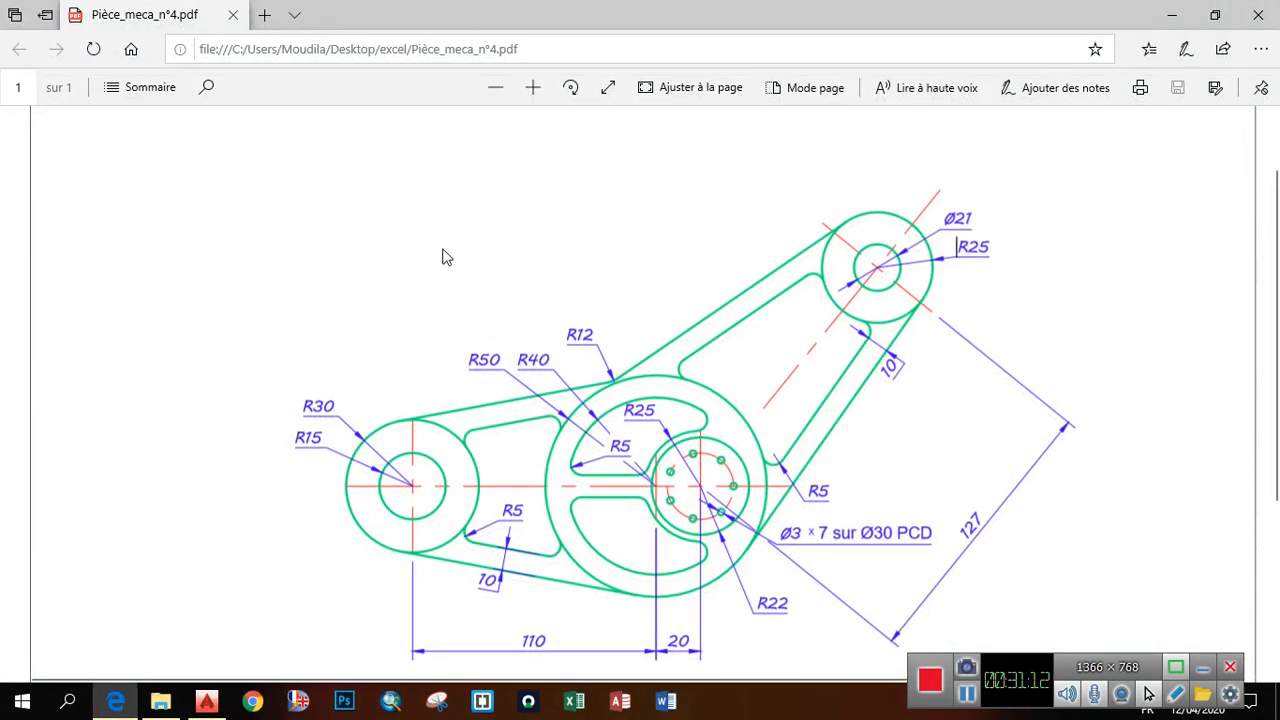
scroll(443, 257, "down", 5)
left_click(495, 87)
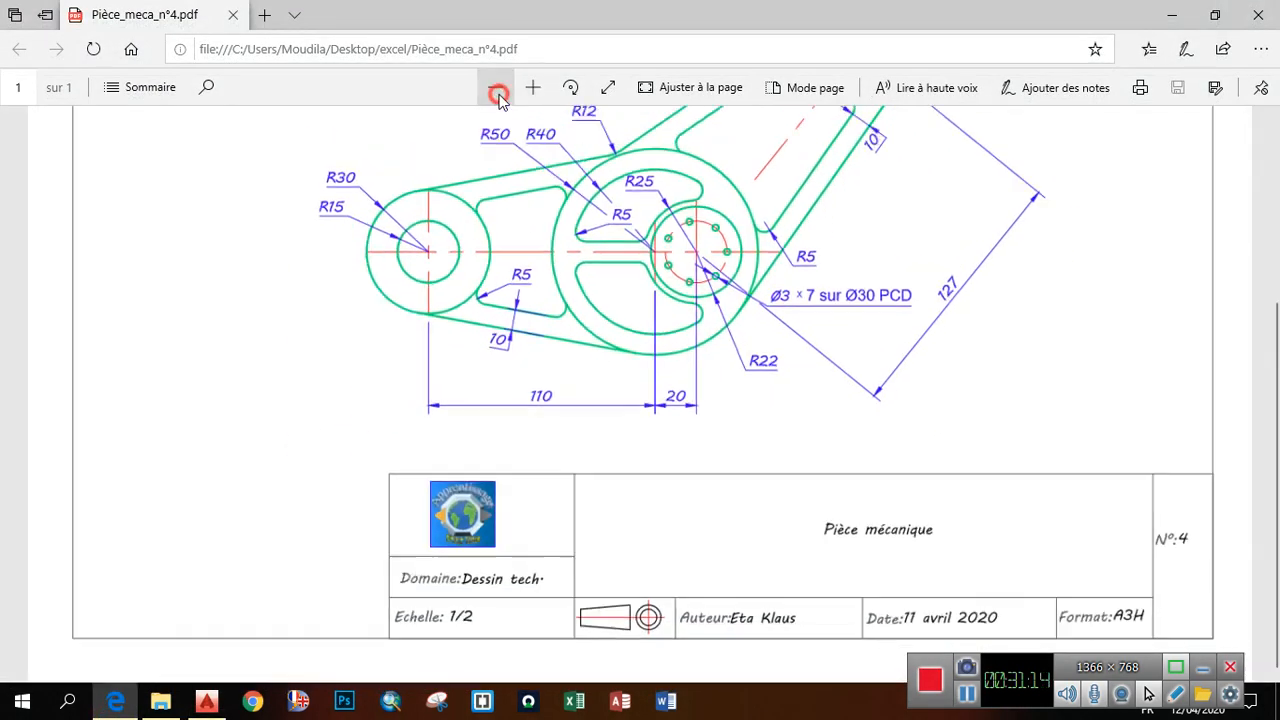
left_click(495, 87)
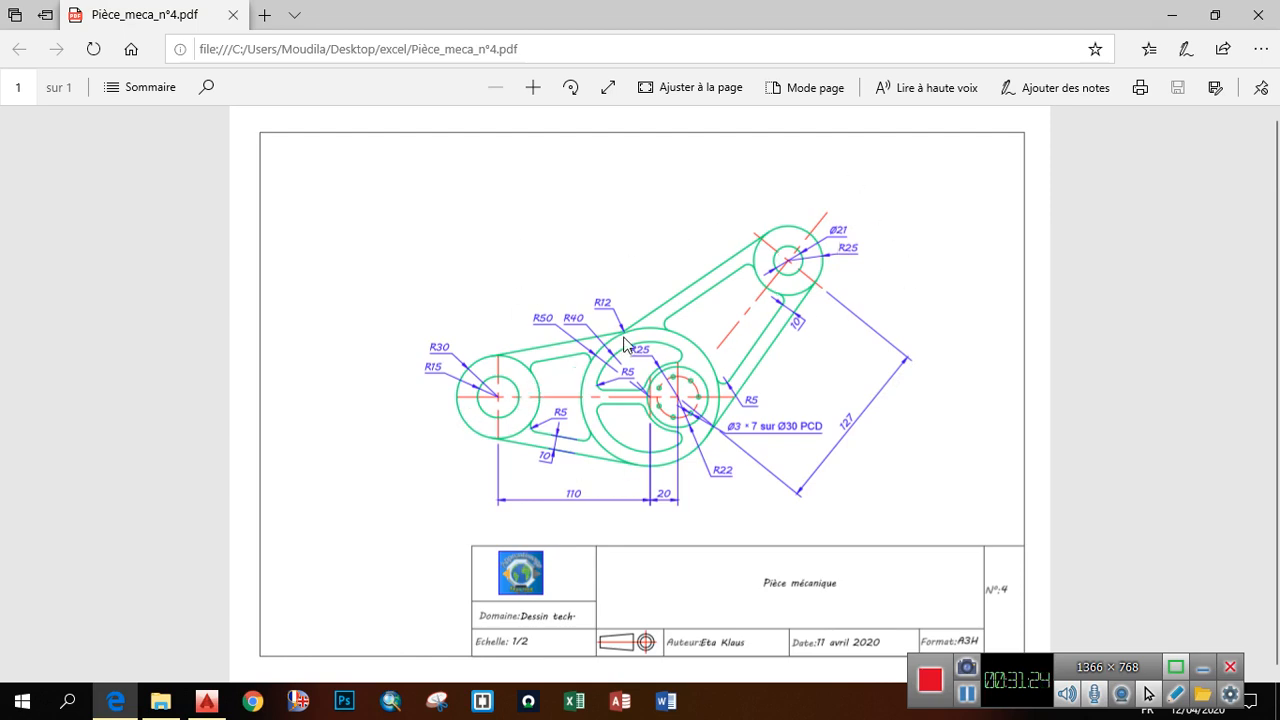
left_click(126, 706)
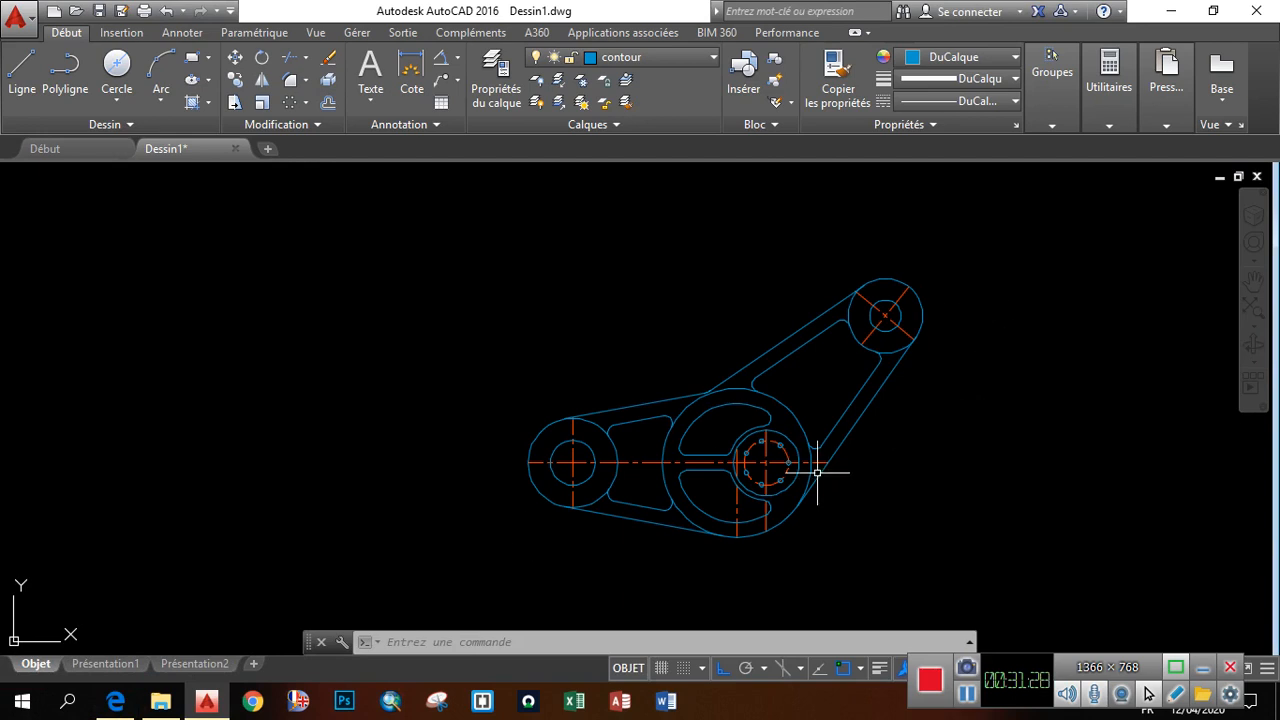
Delete the two leftover vertical axis pieces crossing the lower part of the large hub, below the small hub circle
scroll(839, 437, "up", 2)
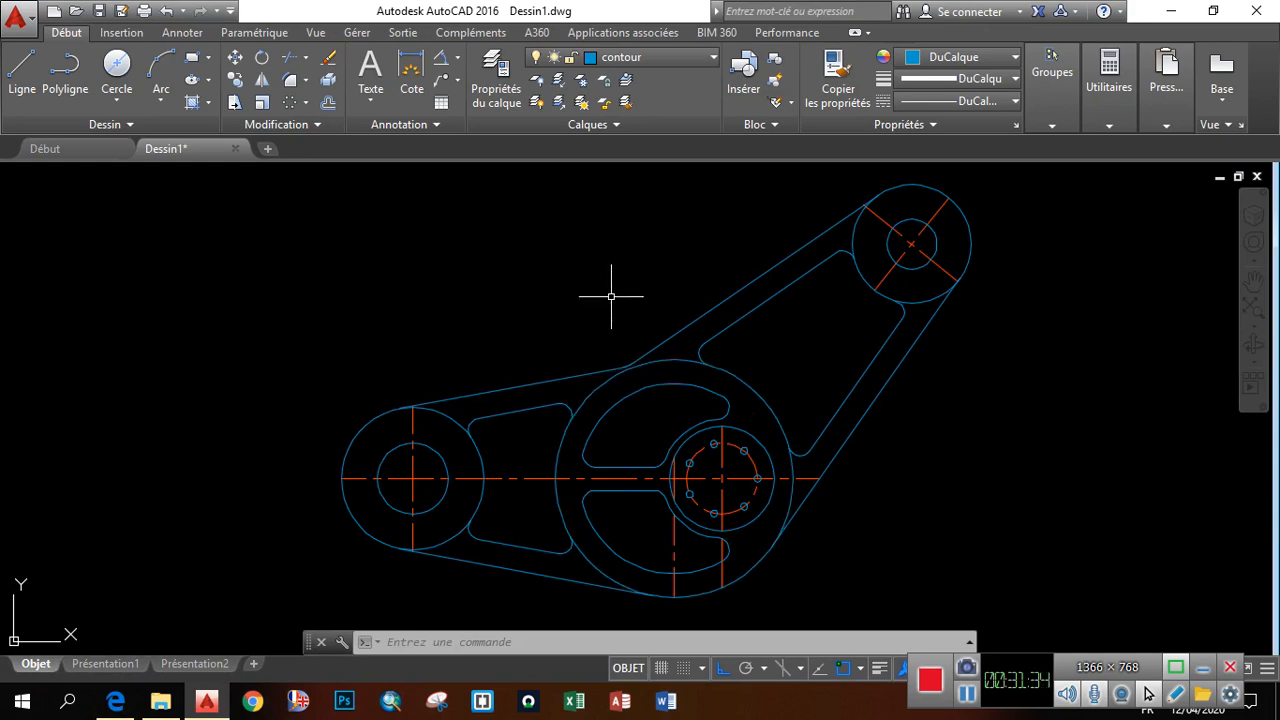
scroll(651, 537, "up", 4)
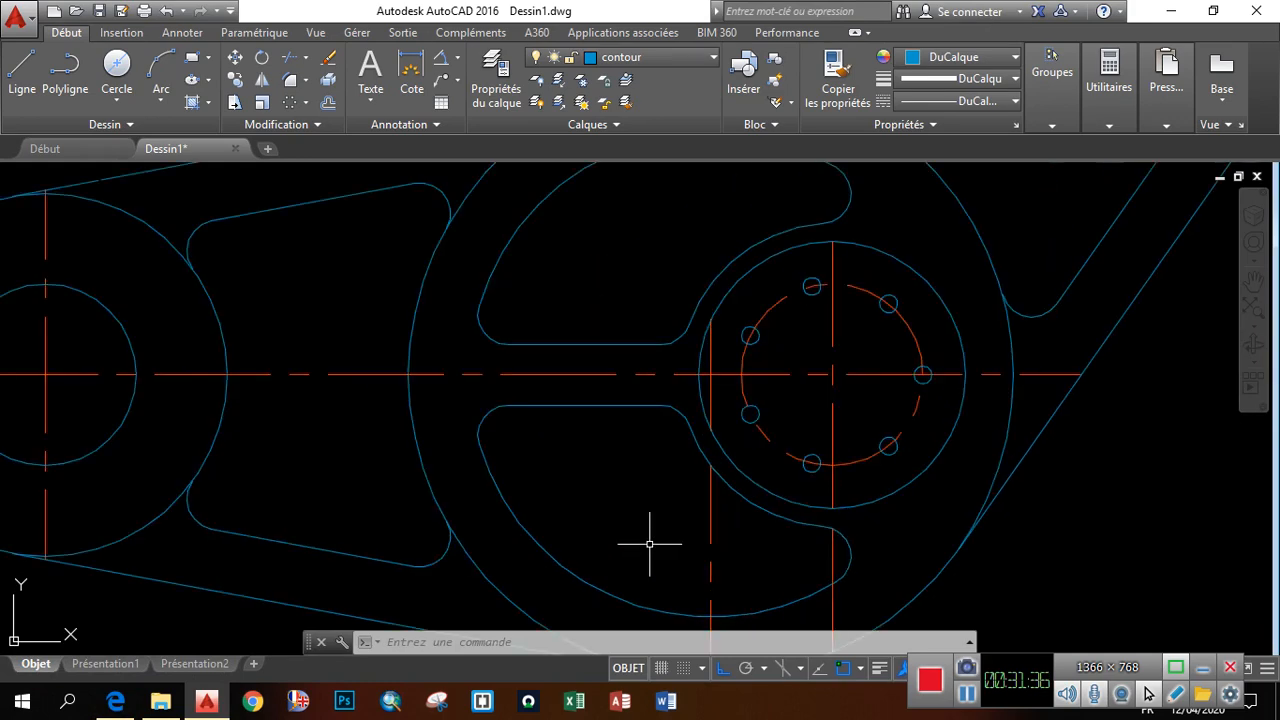
left_click_drag(726, 549, 658, 515)
left_click(658, 515)
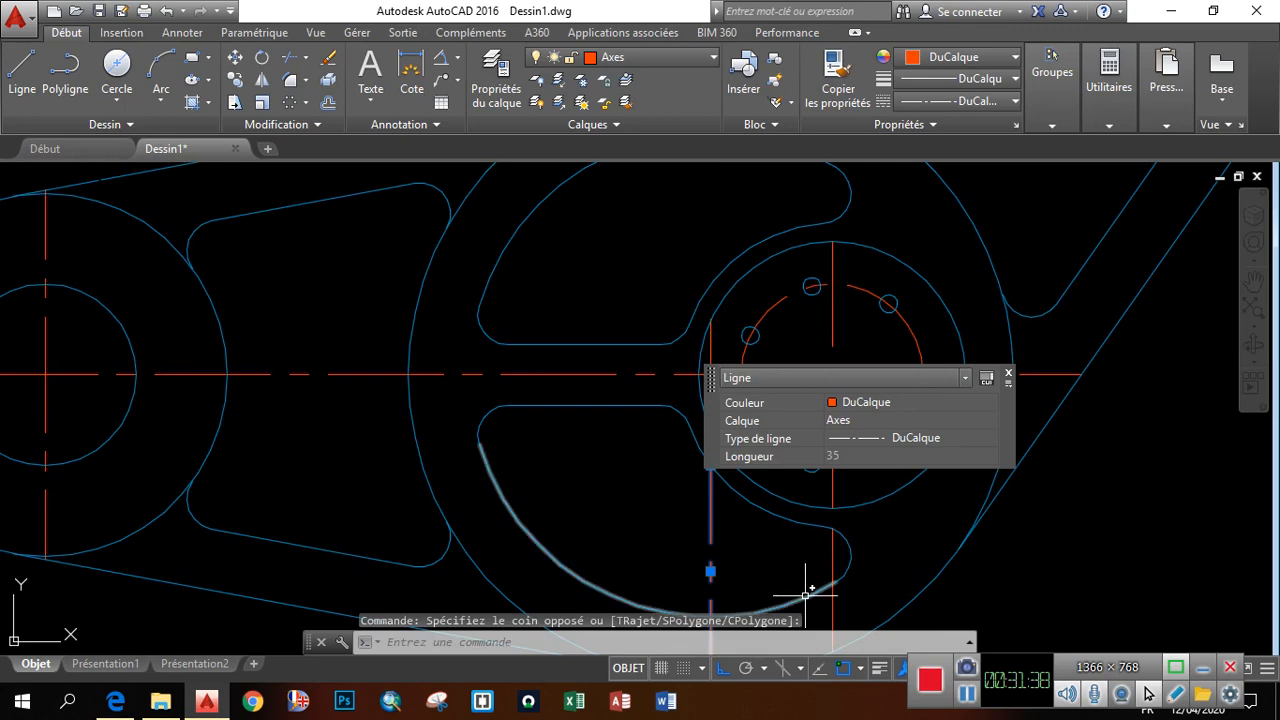
key("Delete")
left_click(831, 545)
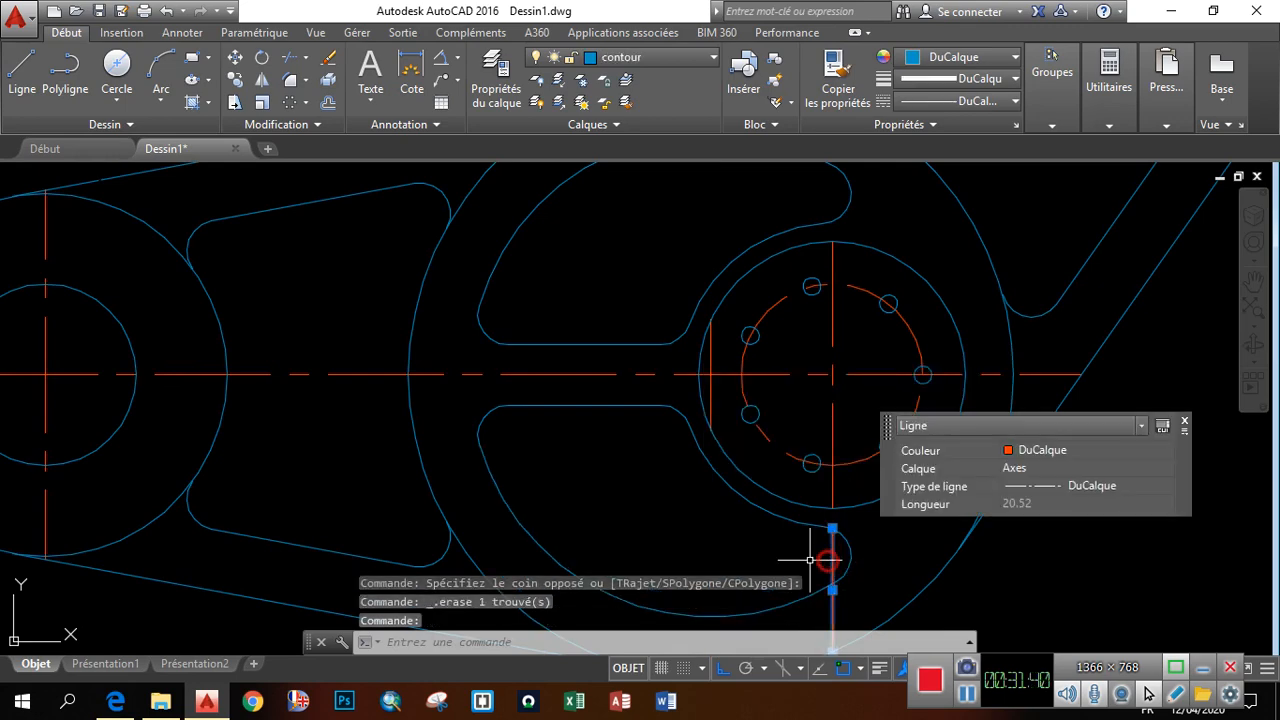
key("Delete")
scroll(789, 559, "down", 5)
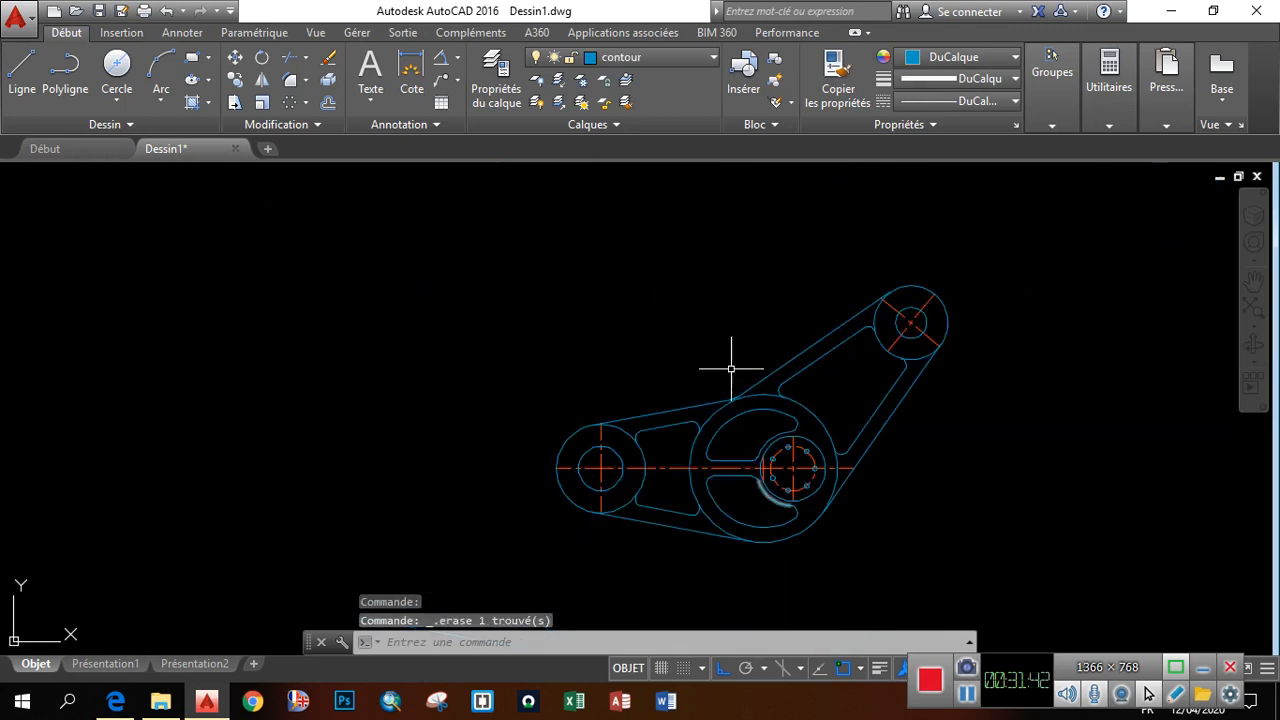
scroll(712, 465, "up", 2)
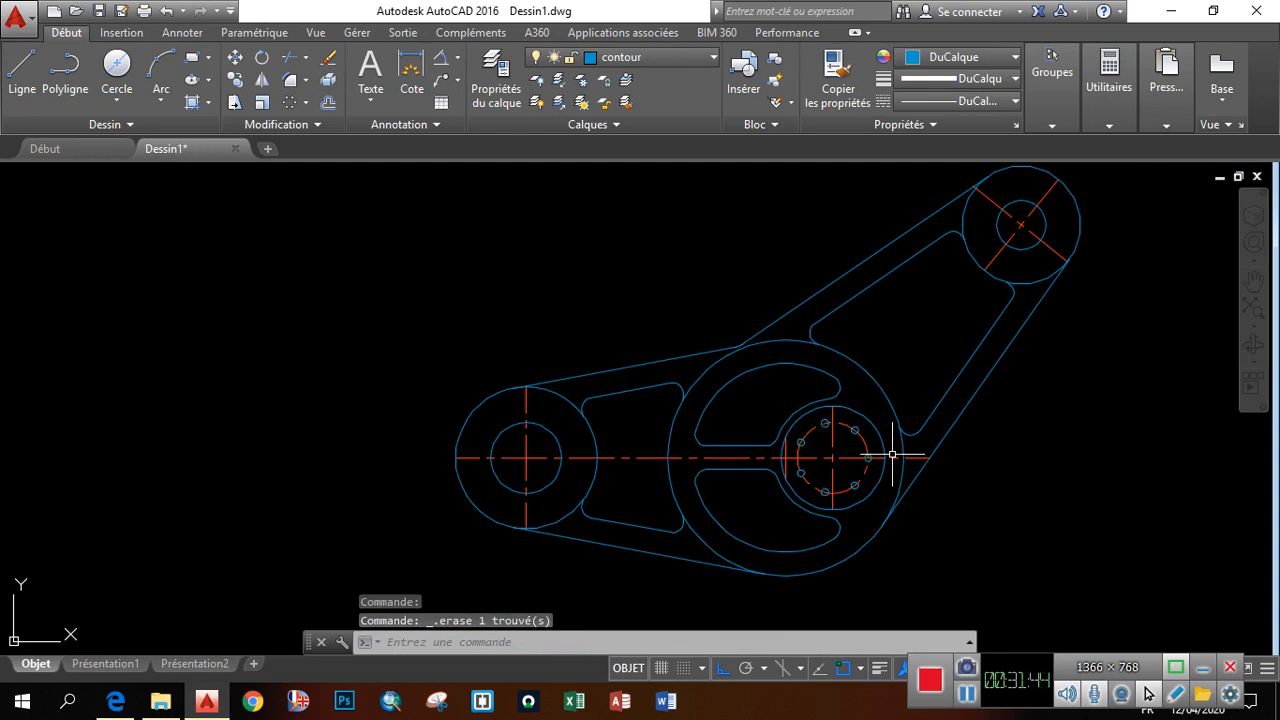